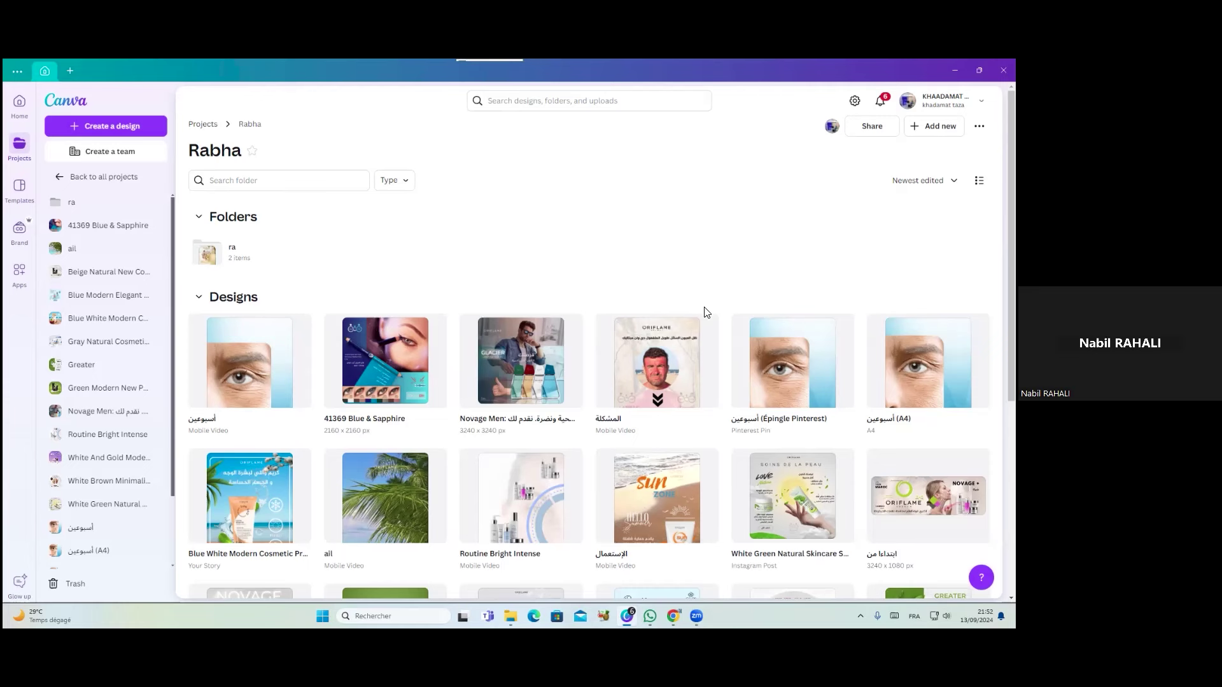
Minimise Canva to the desktop, then bring the Canva window back
mouse_move(627, 616)
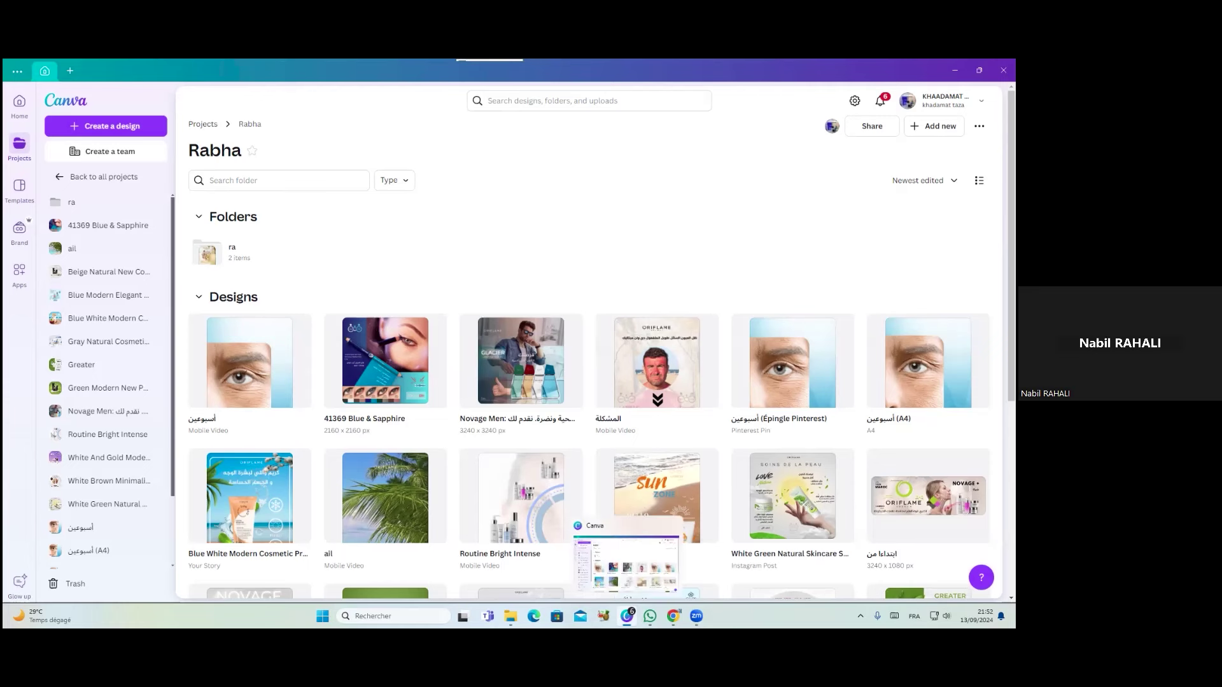
left_click(627, 616)
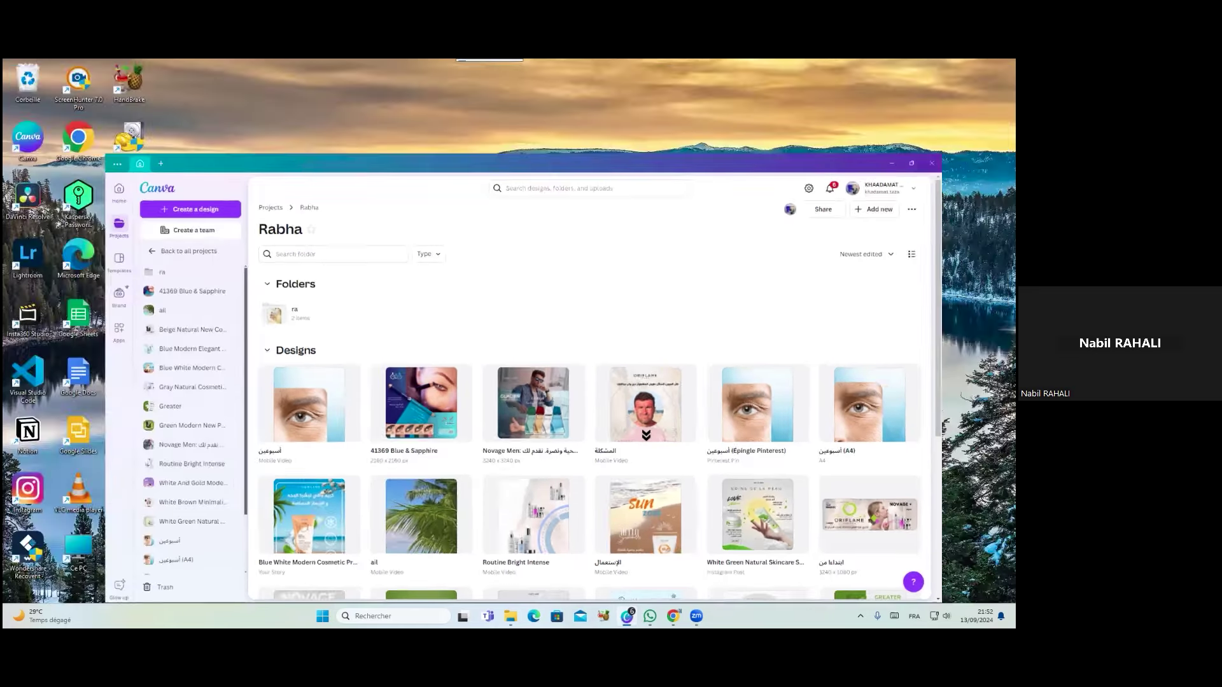
key("alt+Tab")
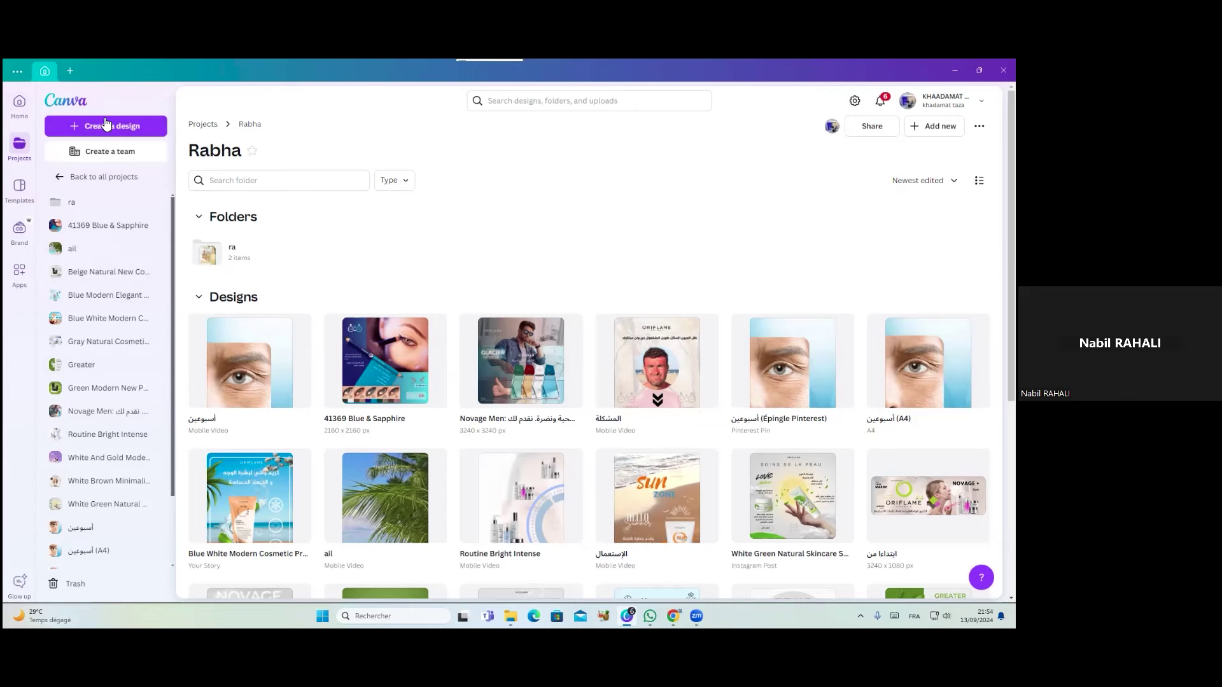
Go to Canva Home, replay the glow-up intro and try saving it as portal (1).jpg without replacing
left_click(81, 102)
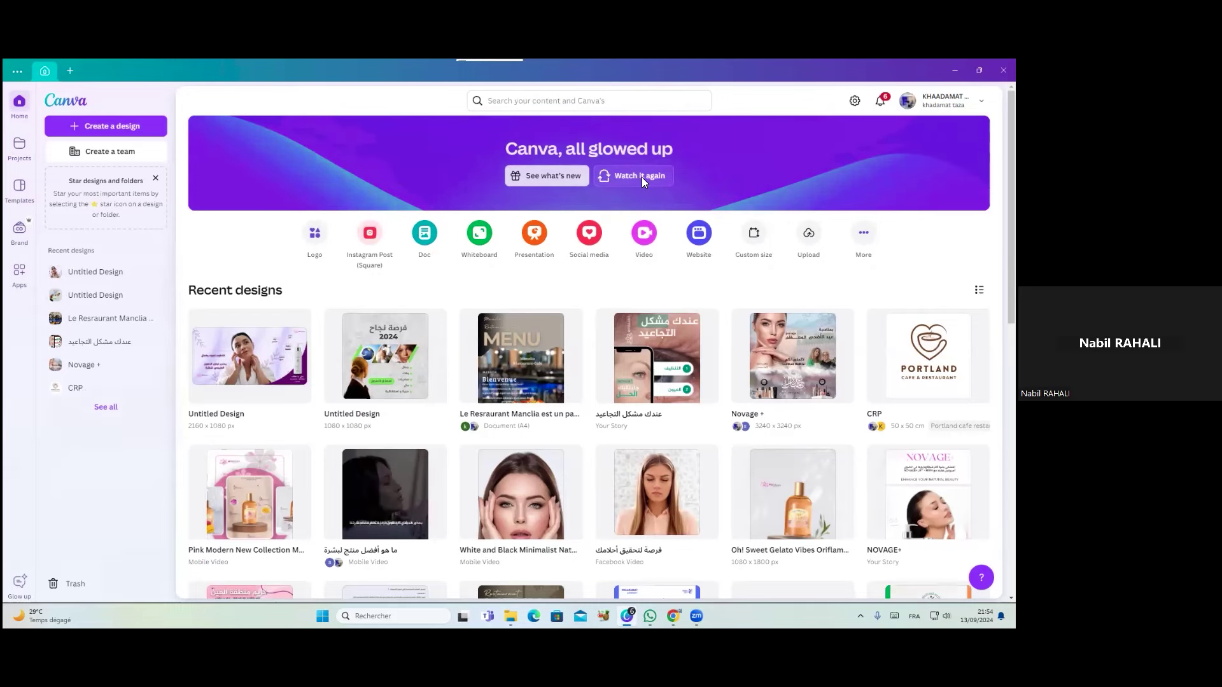
left_click(643, 182)
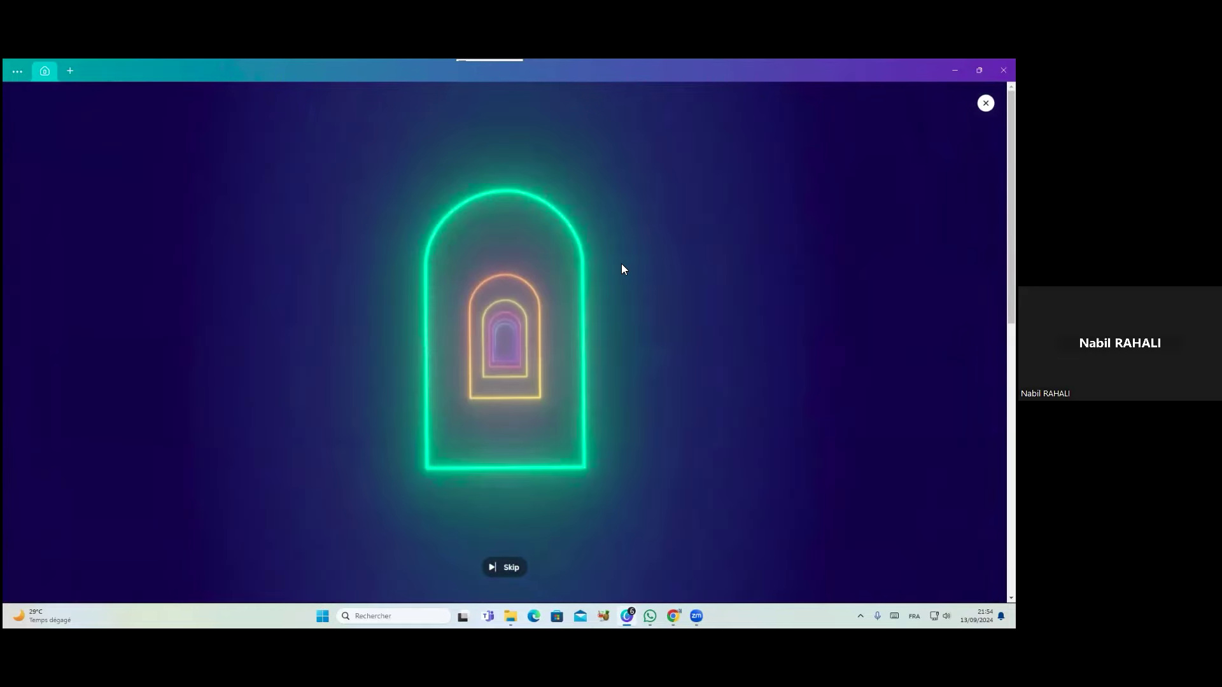
left_click(497, 568)
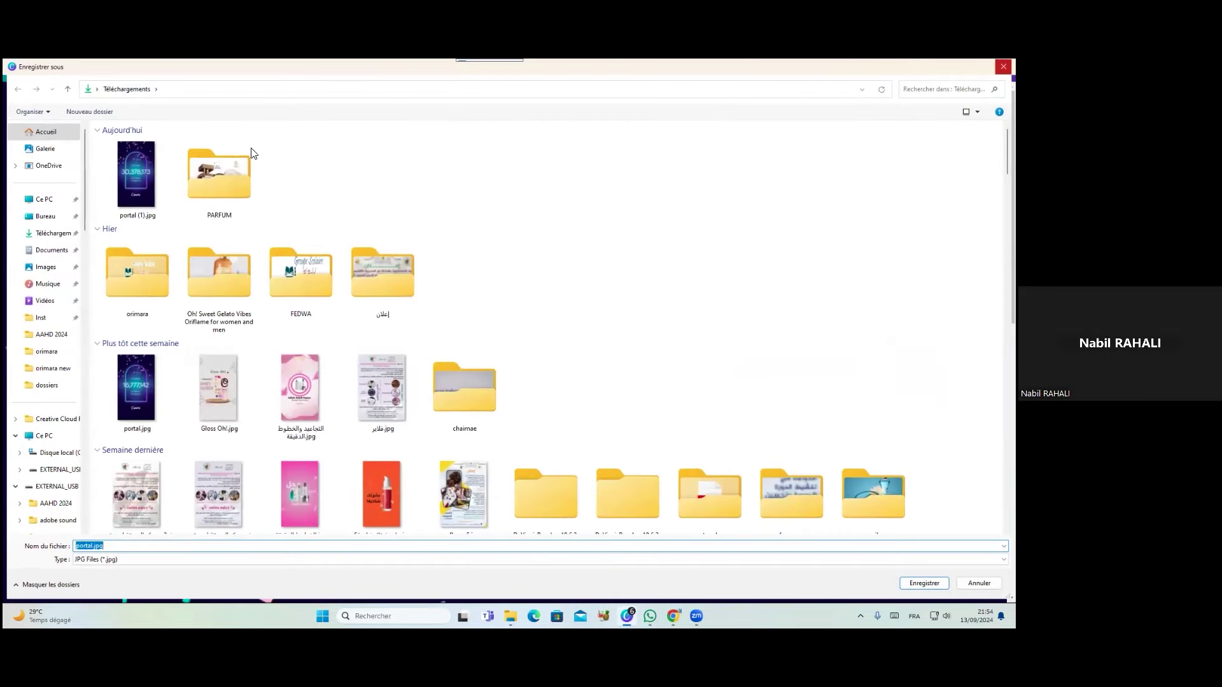
left_click(130, 178)
double_click(132, 178)
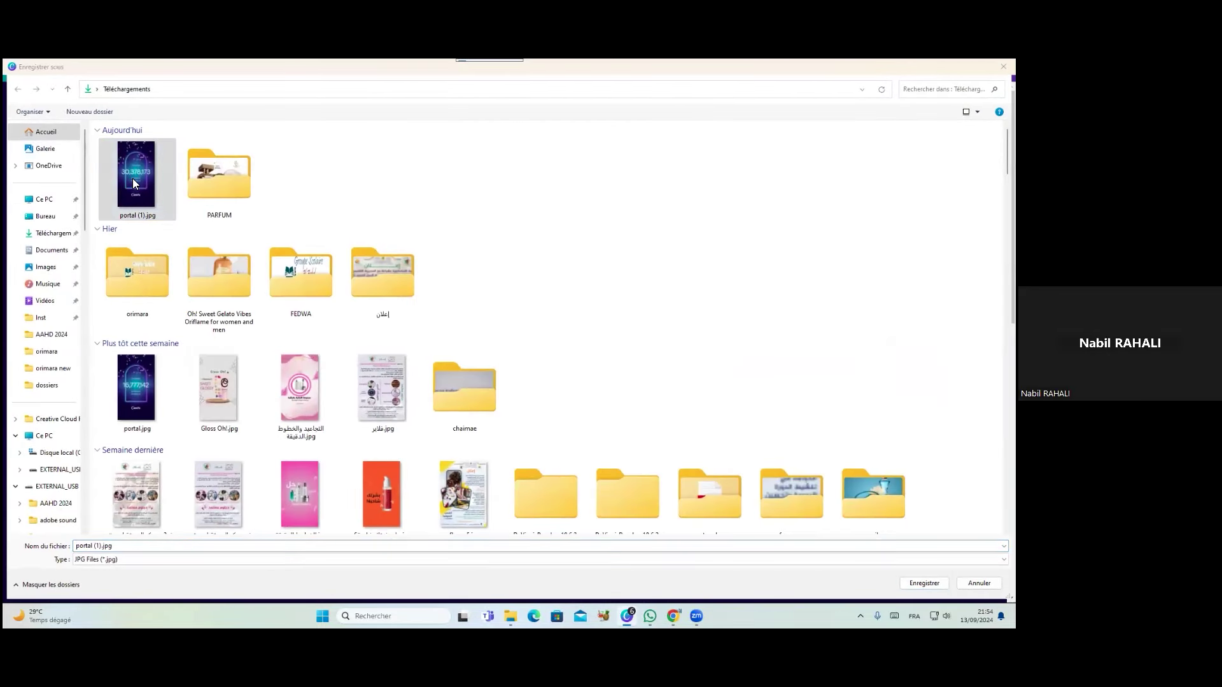
left_click(566, 342)
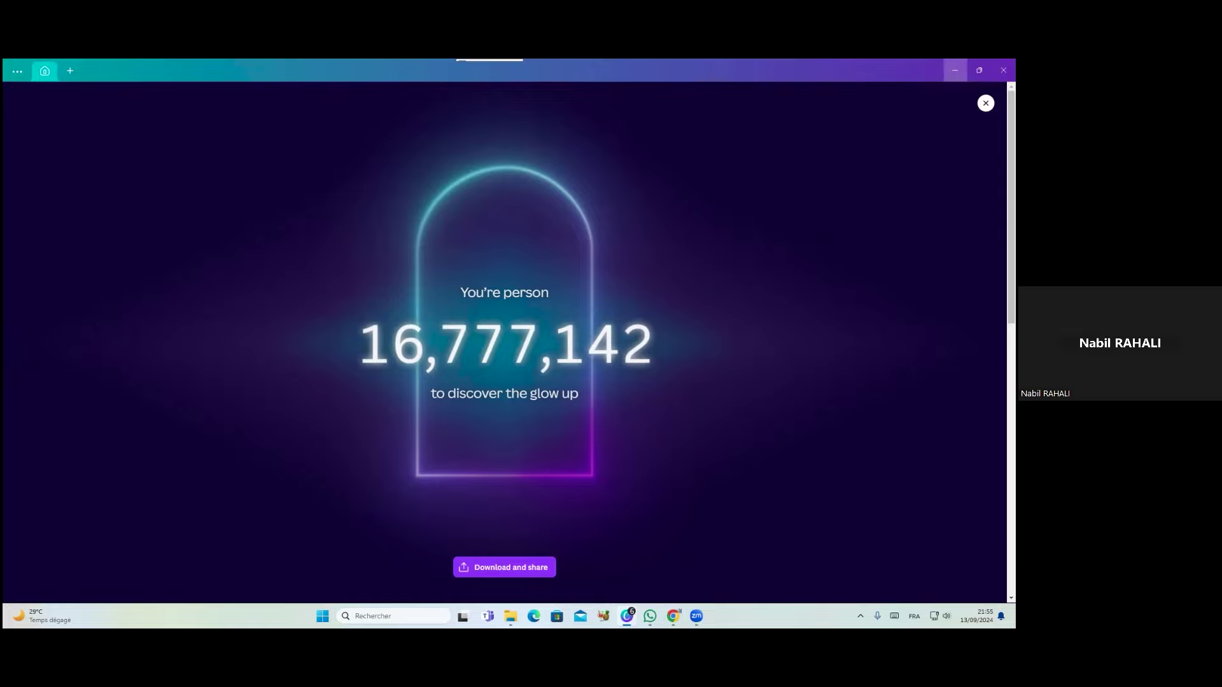
Minimise and restore Canva, then close the glow-up result screen
left_click(954, 70)
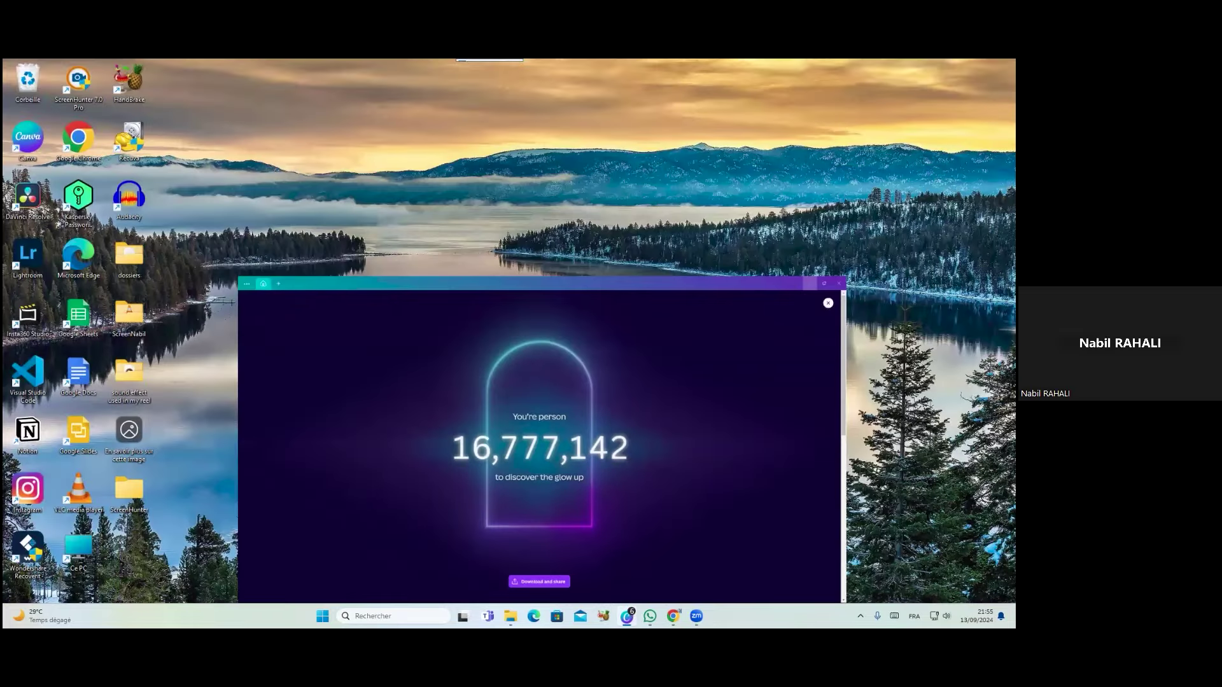
left_click(627, 616)
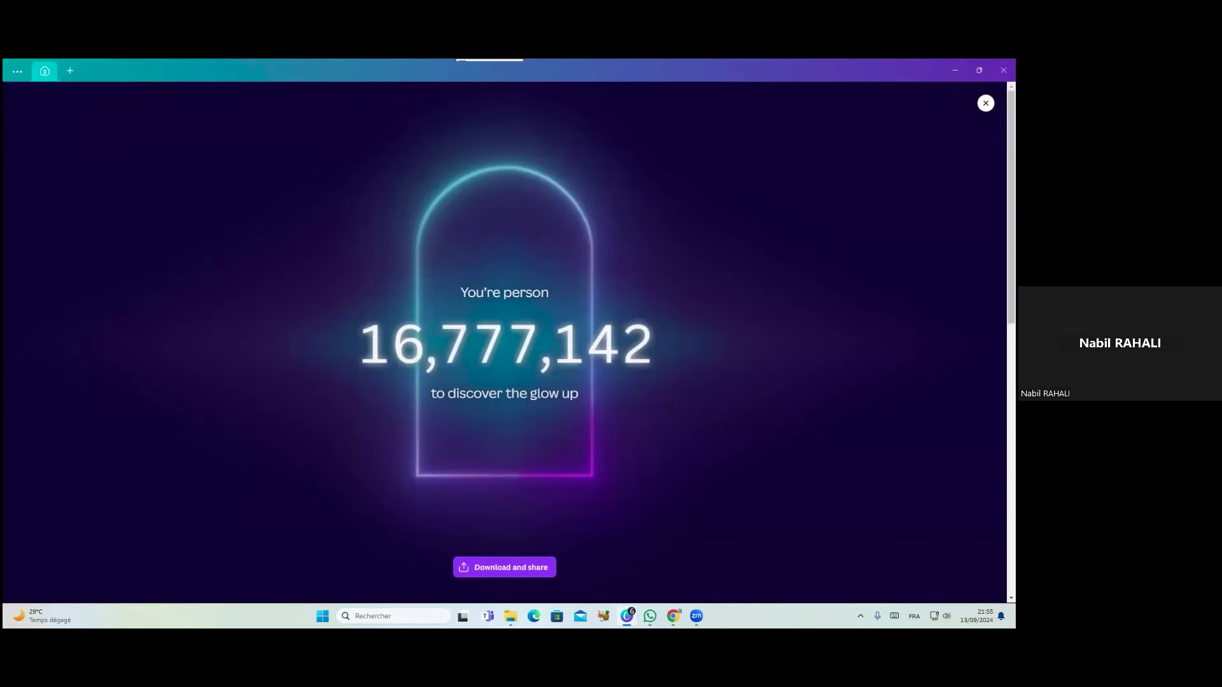
key("Escape")
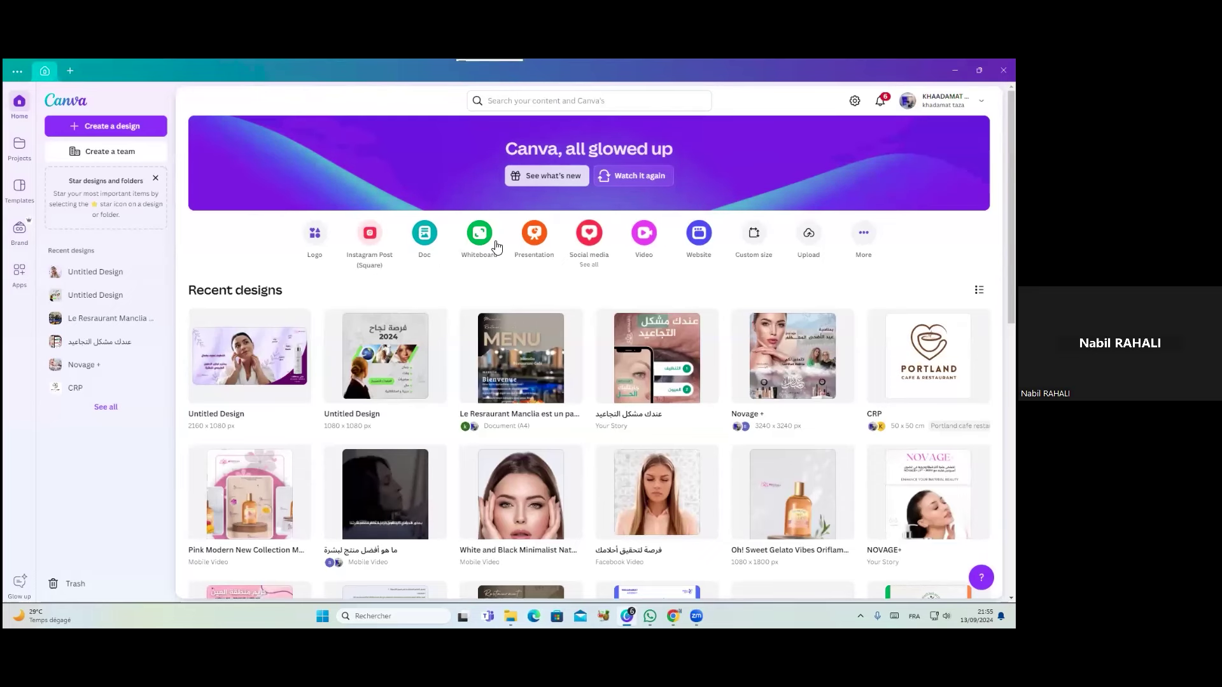
Start a blank Instagram Post, then from Home open the Social media design choices
left_click(372, 235)
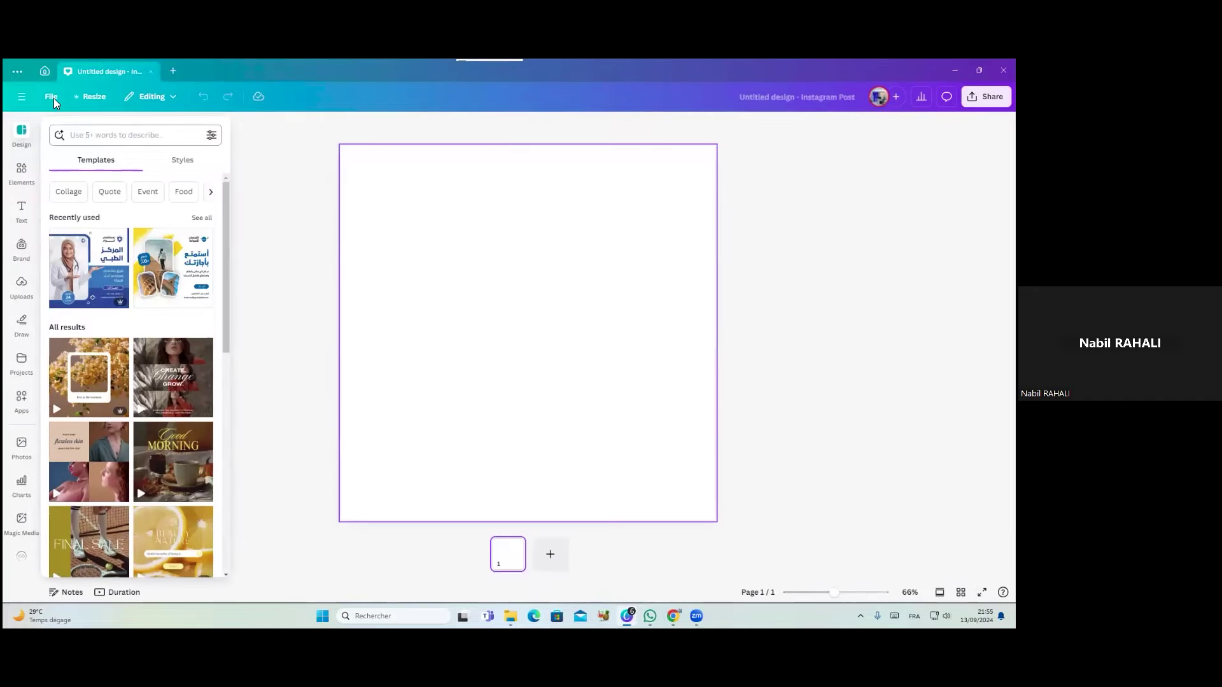
left_click(44, 71)
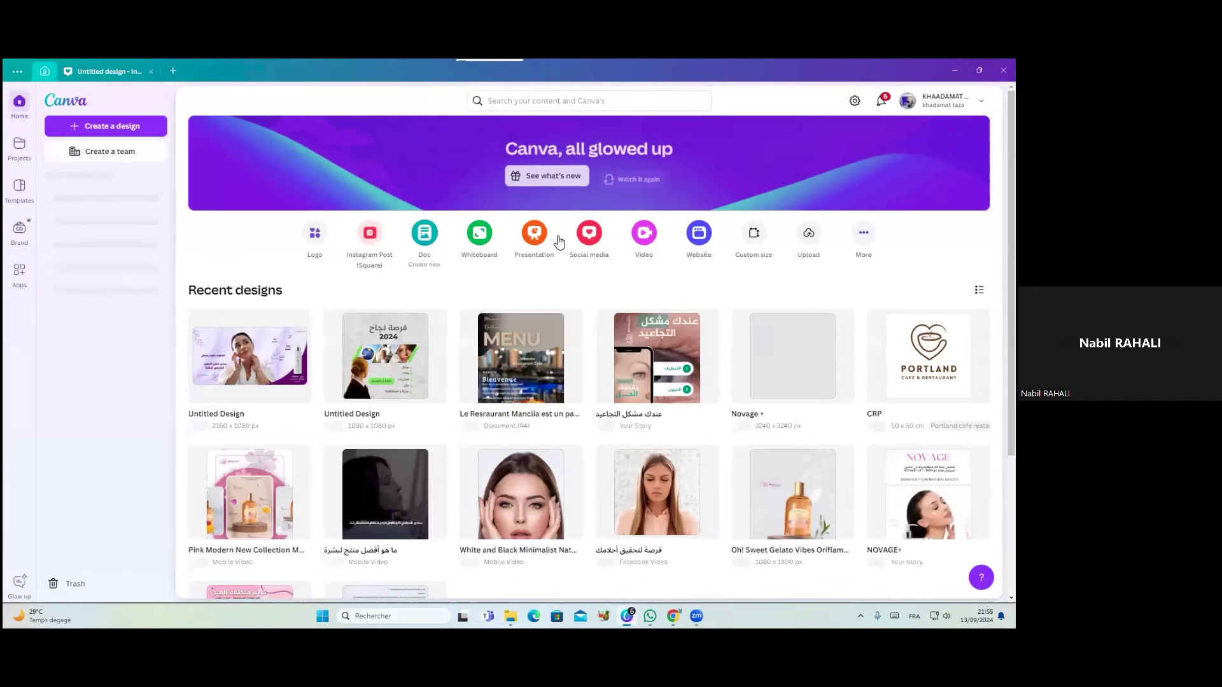
left_click(588, 242)
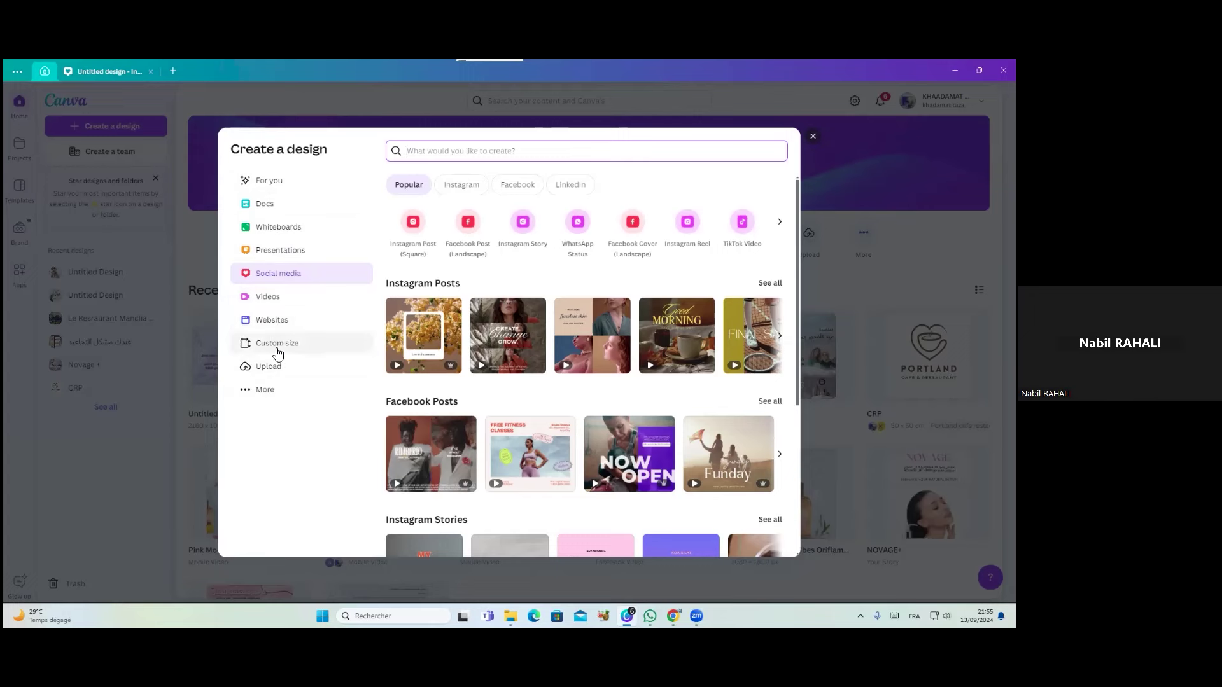
Show more design types and scroll through the categories
left_click(266, 391)
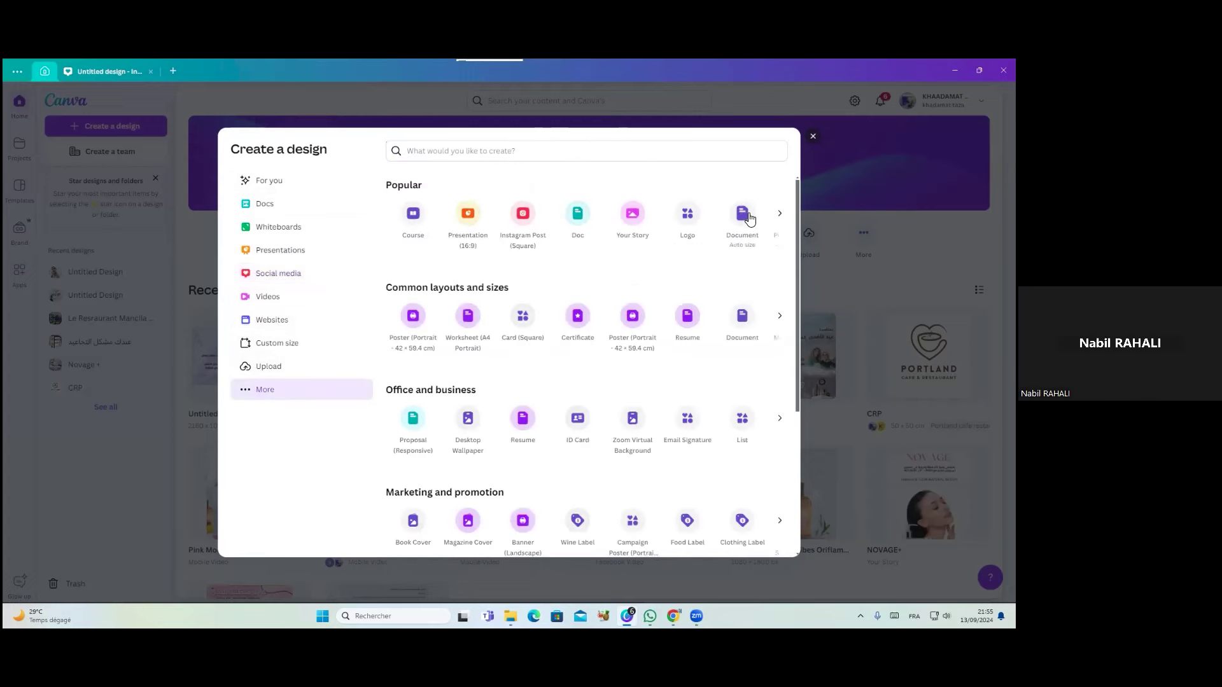
scroll(797, 325, "down", 1)
scroll(797, 325, "down", 4)
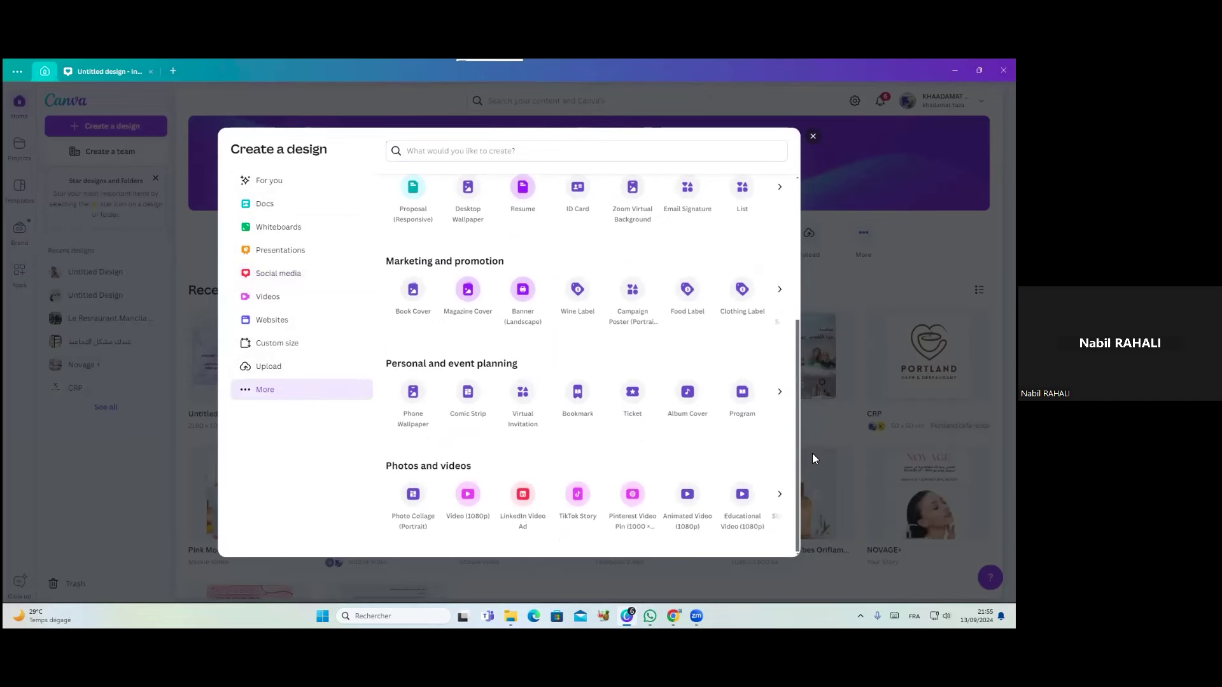
scroll(795, 303, "up", 4)
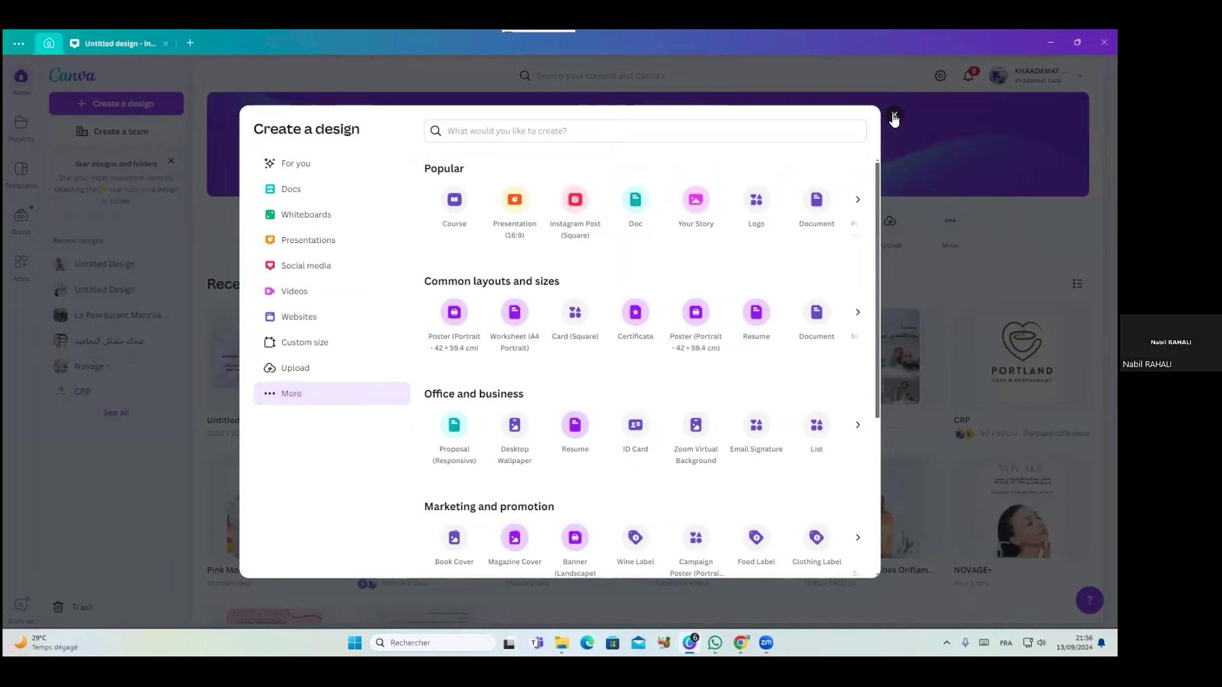
Close the Create a design panel and hide the Canva window to launch Chrome
left_click(894, 118)
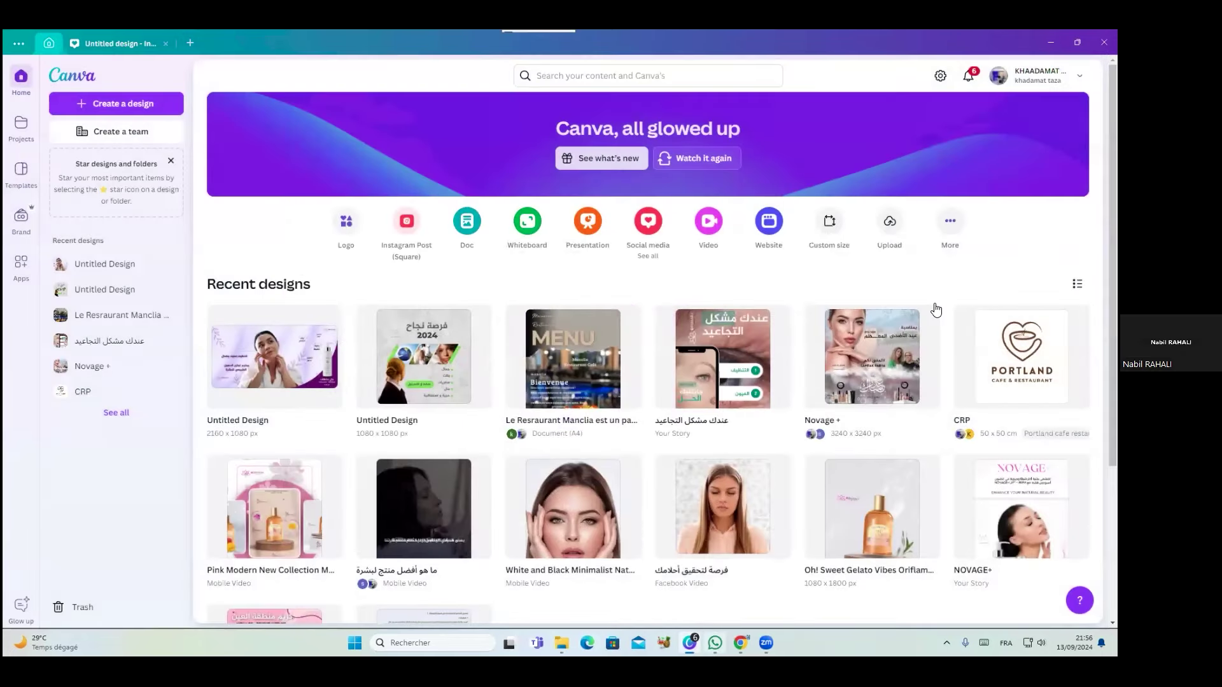
mouse_move(715, 642)
key("super+Down")
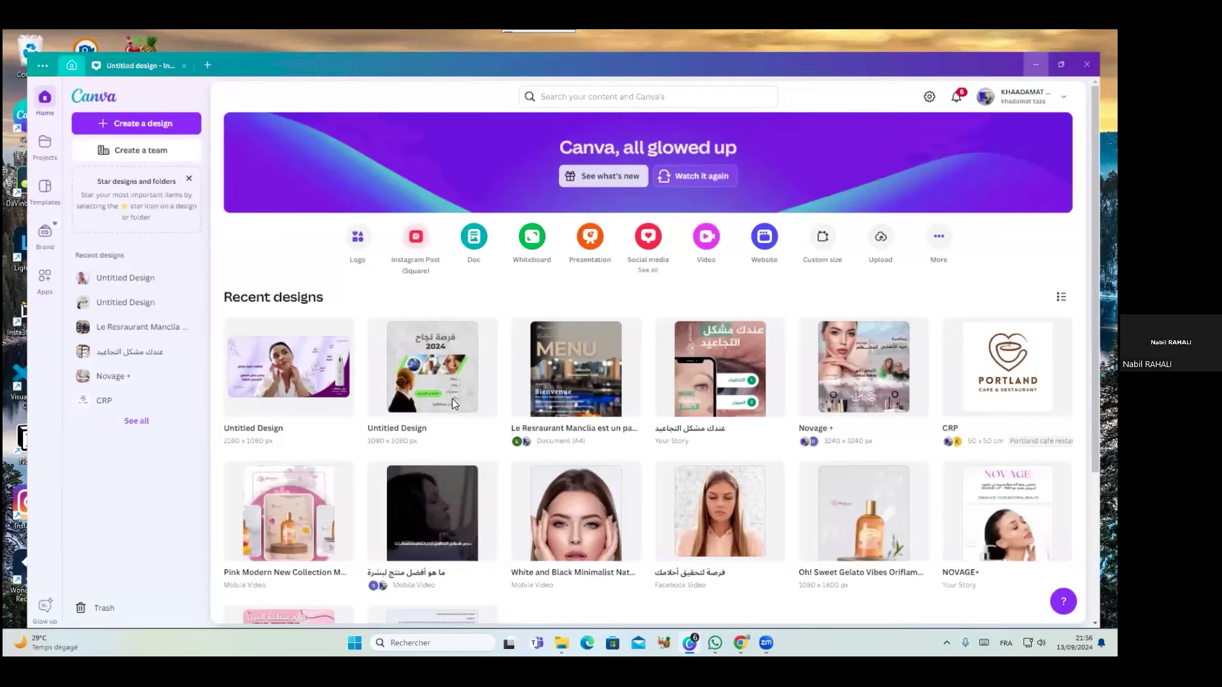
key("super+Down")
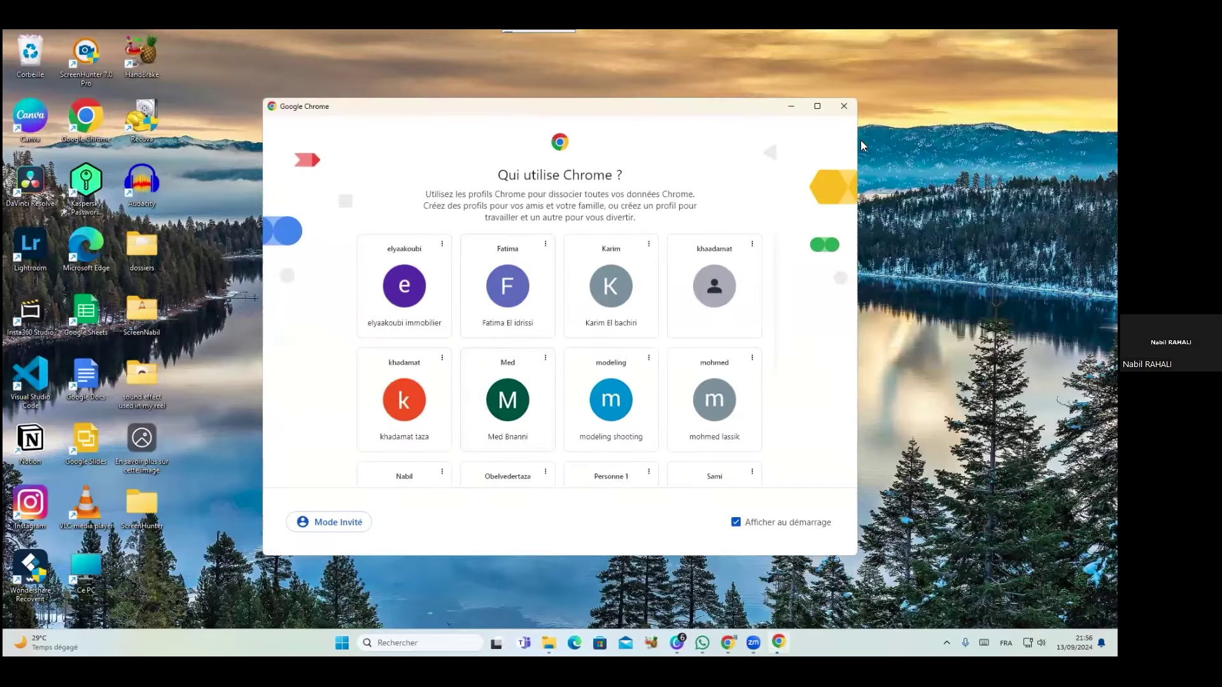
Load canva.com in Chrome under another profile, then minimise the Chrome window
scroll(531, 373, "down", 3)
left_click(507, 424)
type("canva.com")
key("Return")
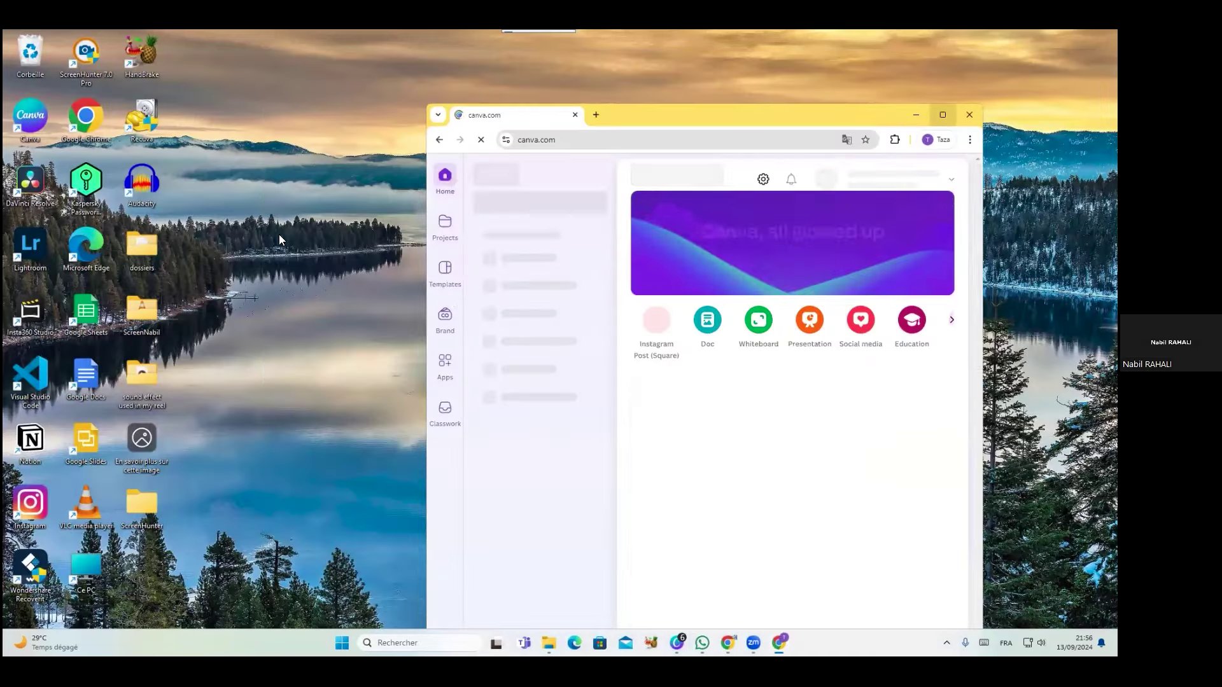
key("super+Up")
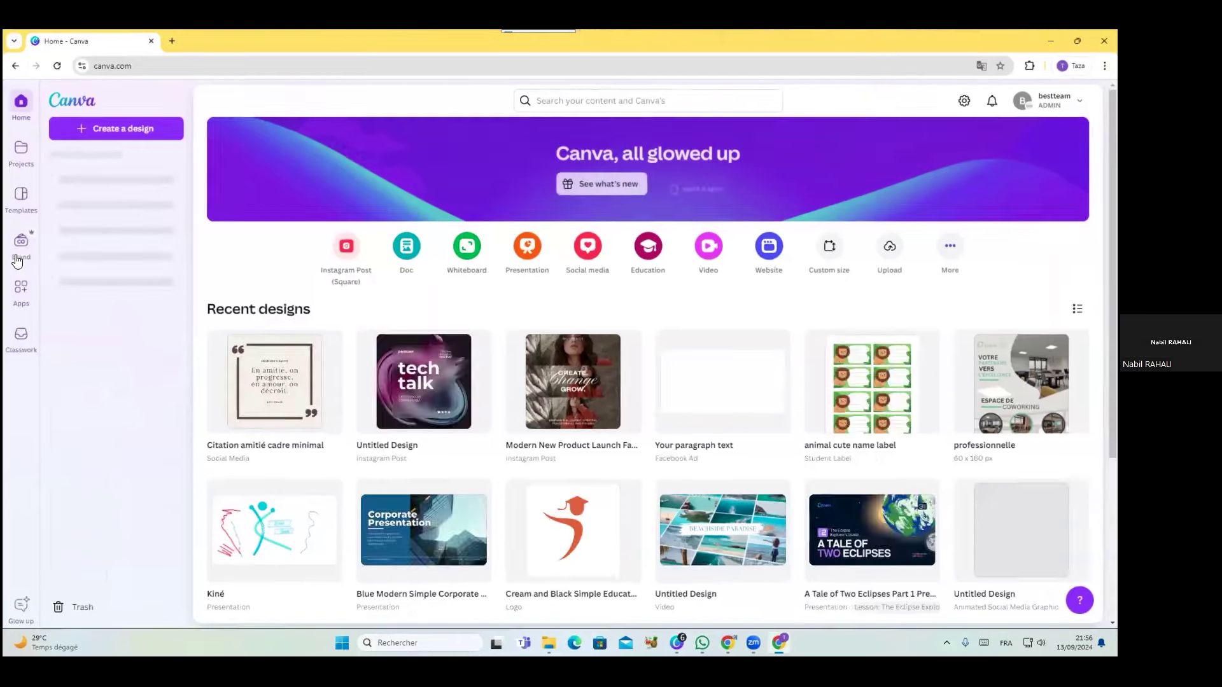
double_click(1031, 41)
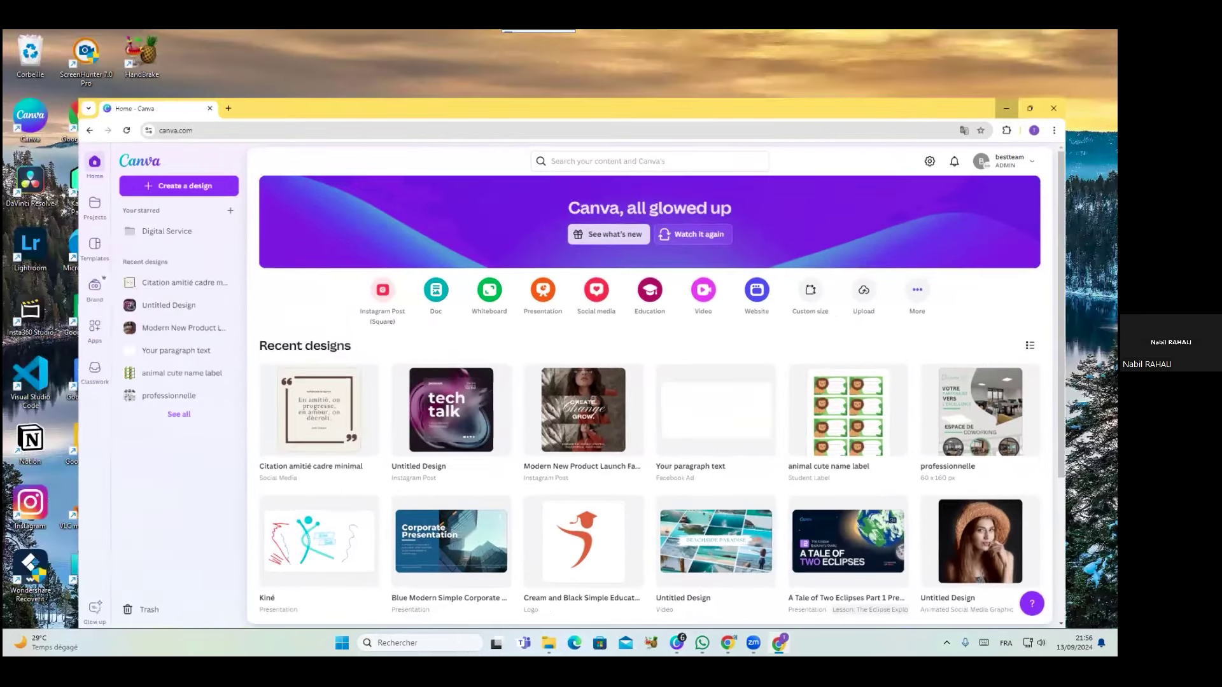
key("super+Down")
key("super+Down")
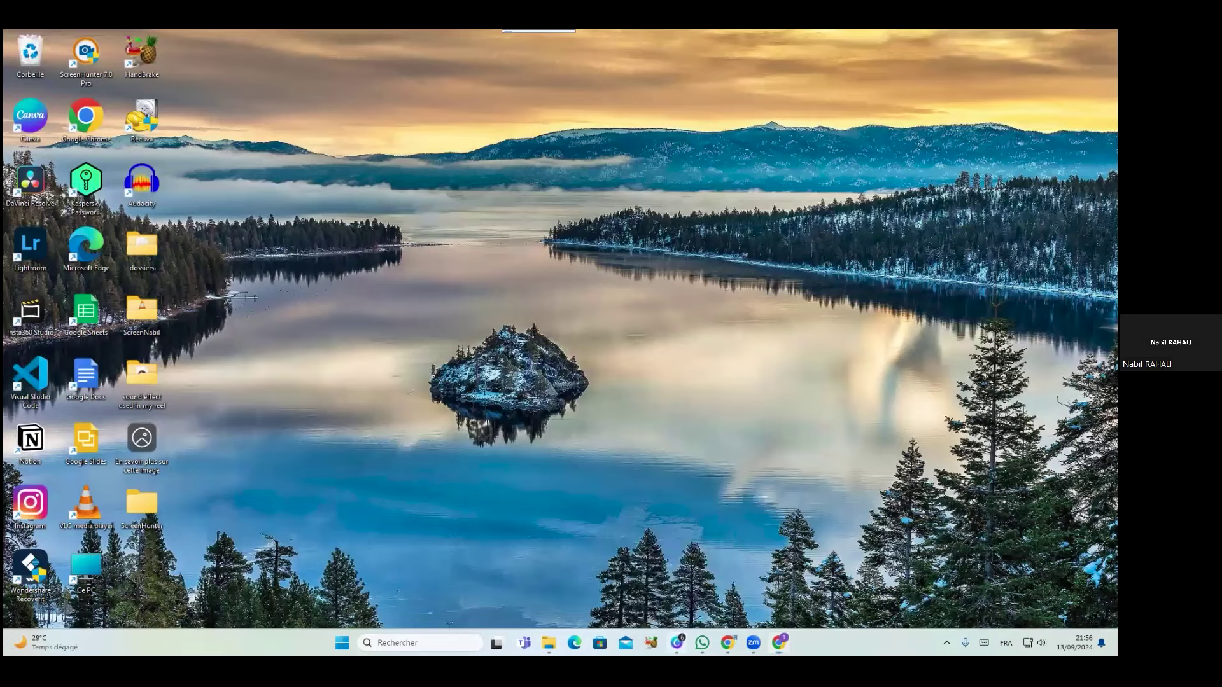
Reopen the Chrome window running Canva from the taskbar
left_click(677, 643)
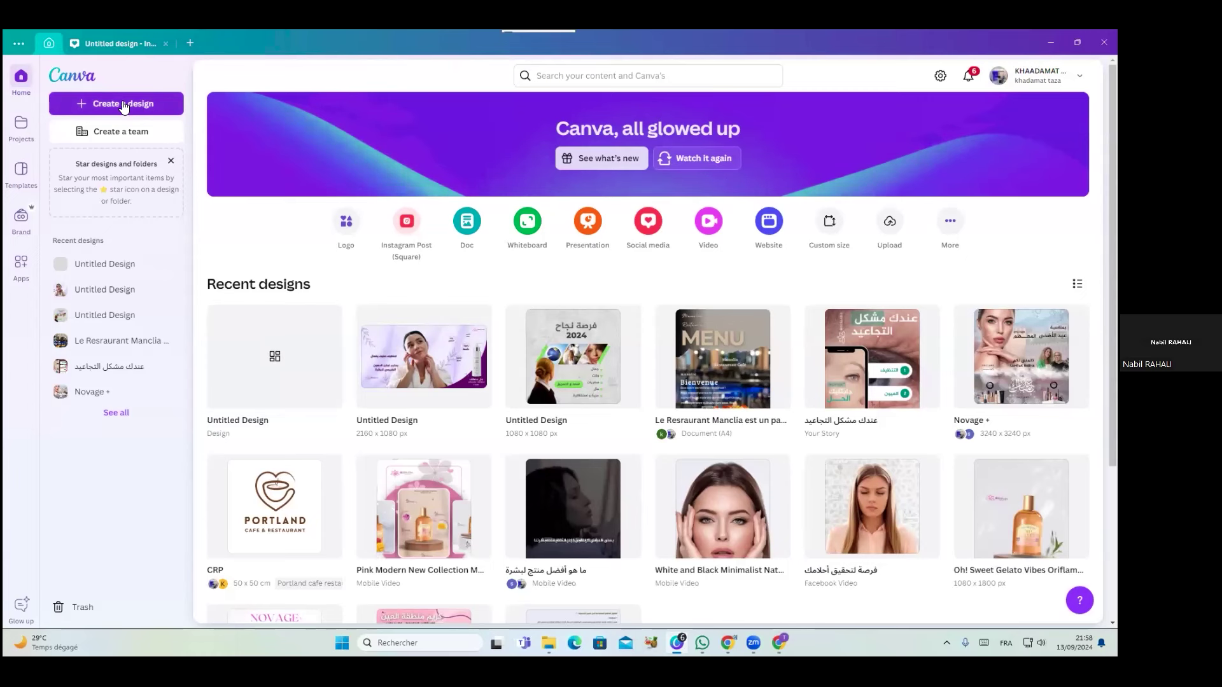
Open Create a design on Custom size and view the units list, left at px
left_click(123, 105)
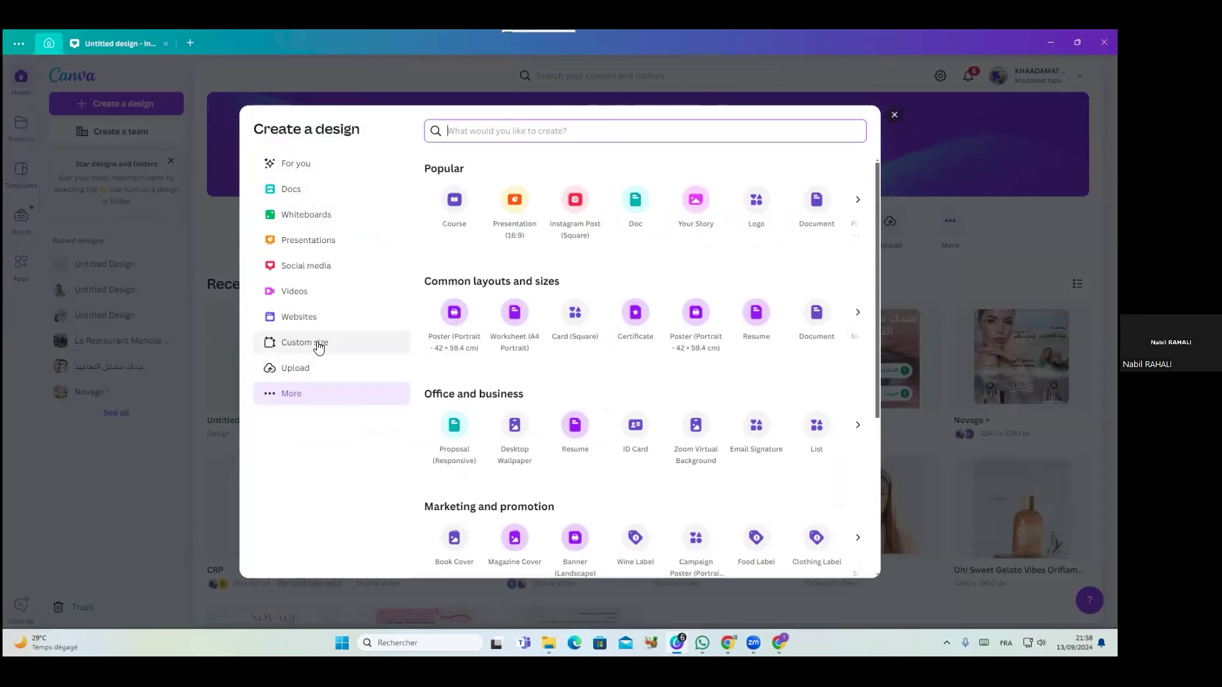
left_click(319, 345)
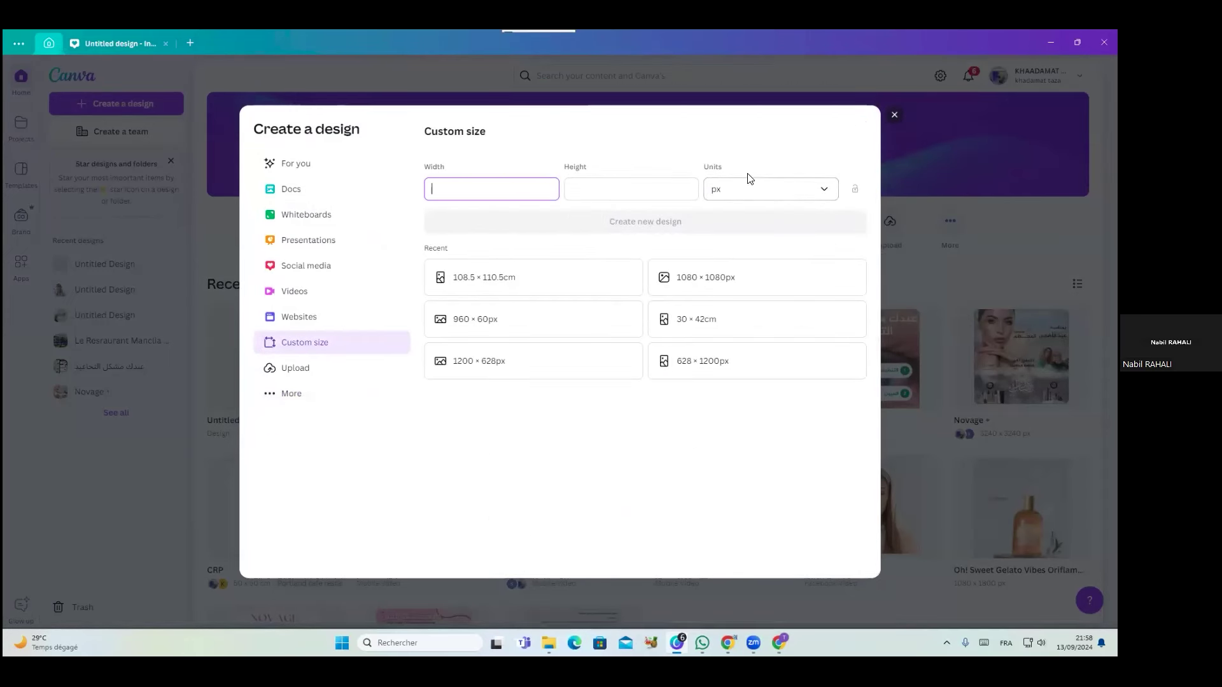
left_click(825, 192)
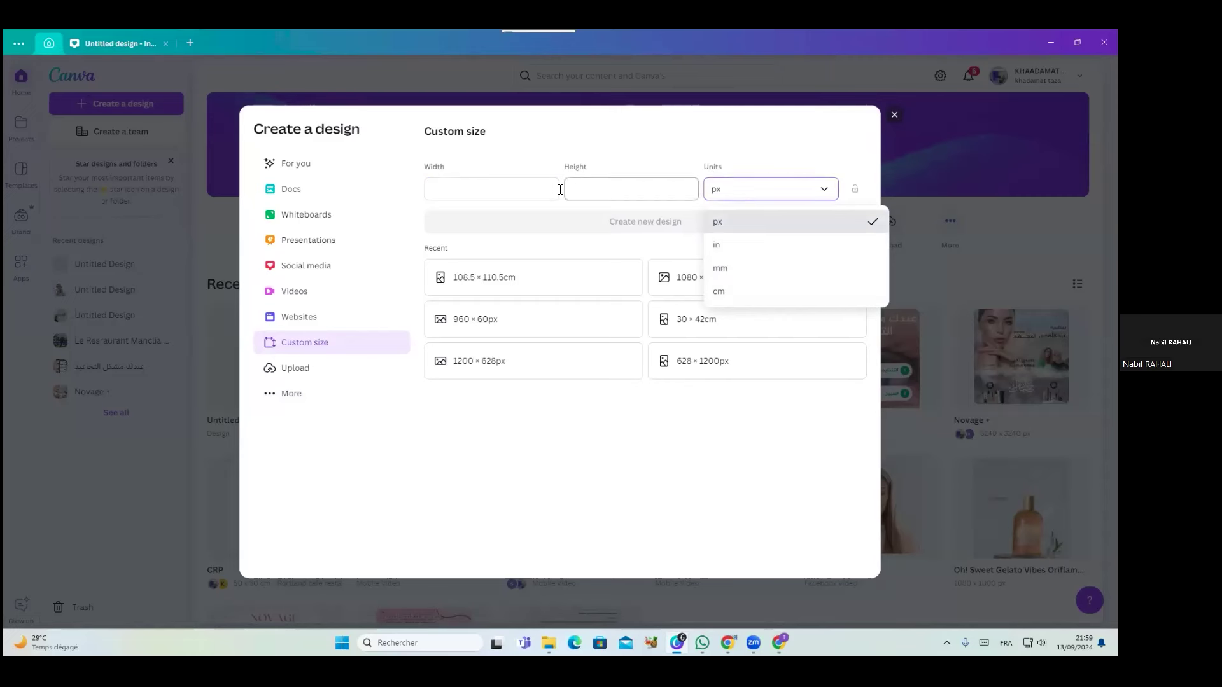
Create a new custom design with width 1080 and height 1080 px
left_click(509, 190)
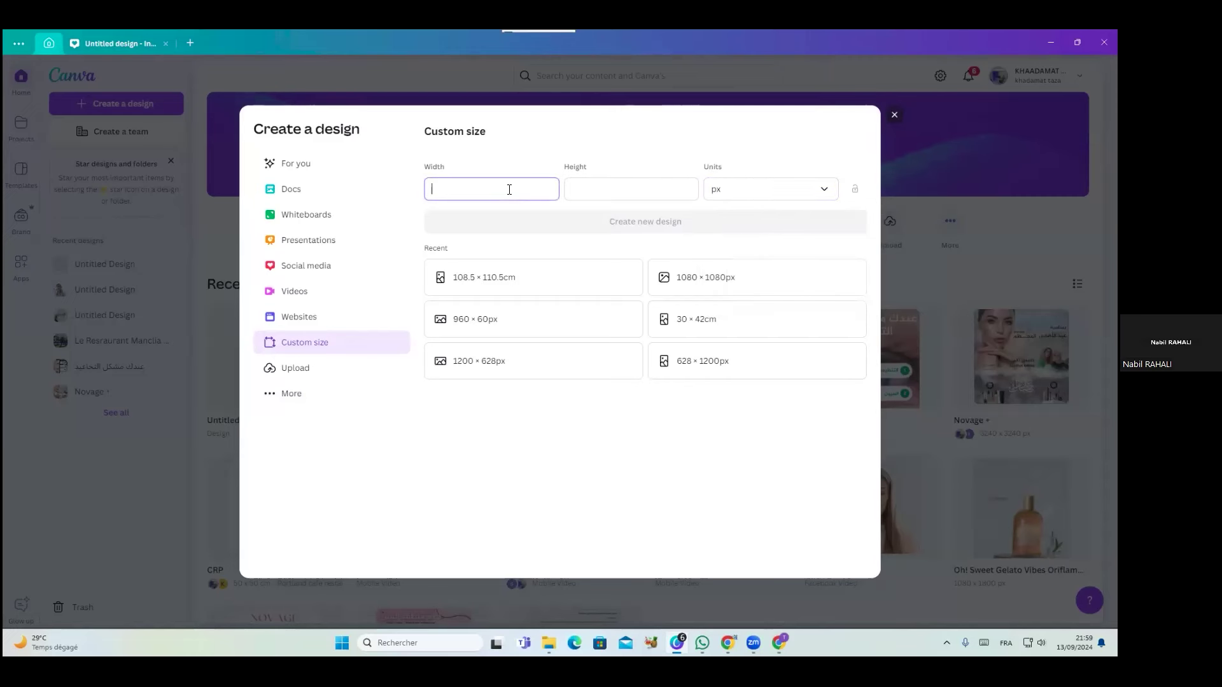
type("1080")
left_click(640, 196)
type("1080")
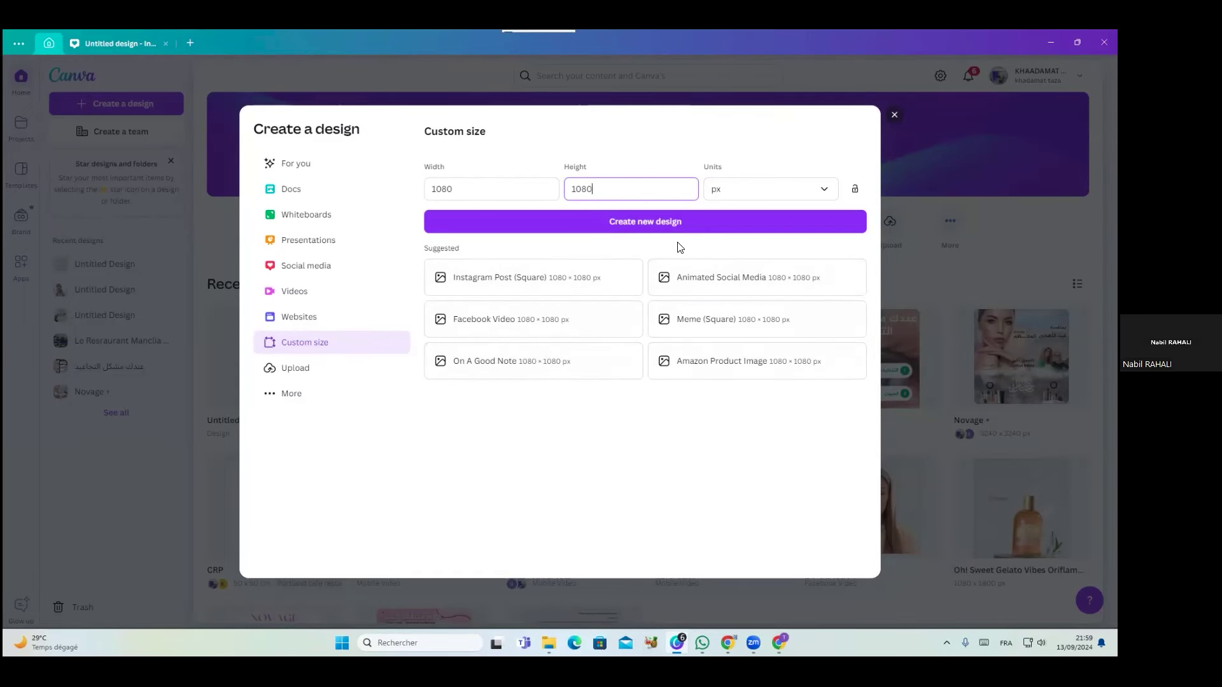
left_click(663, 229)
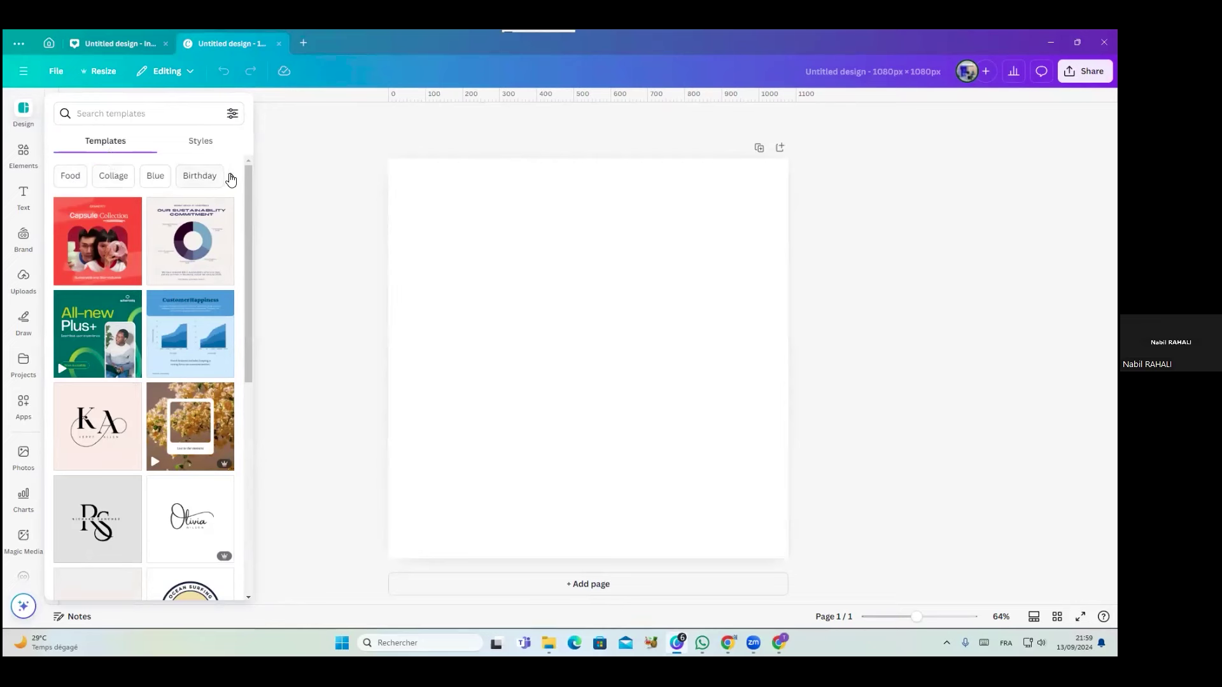
left_click(232, 177)
left_click(233, 179)
left_click(233, 180)
left_click(233, 179)
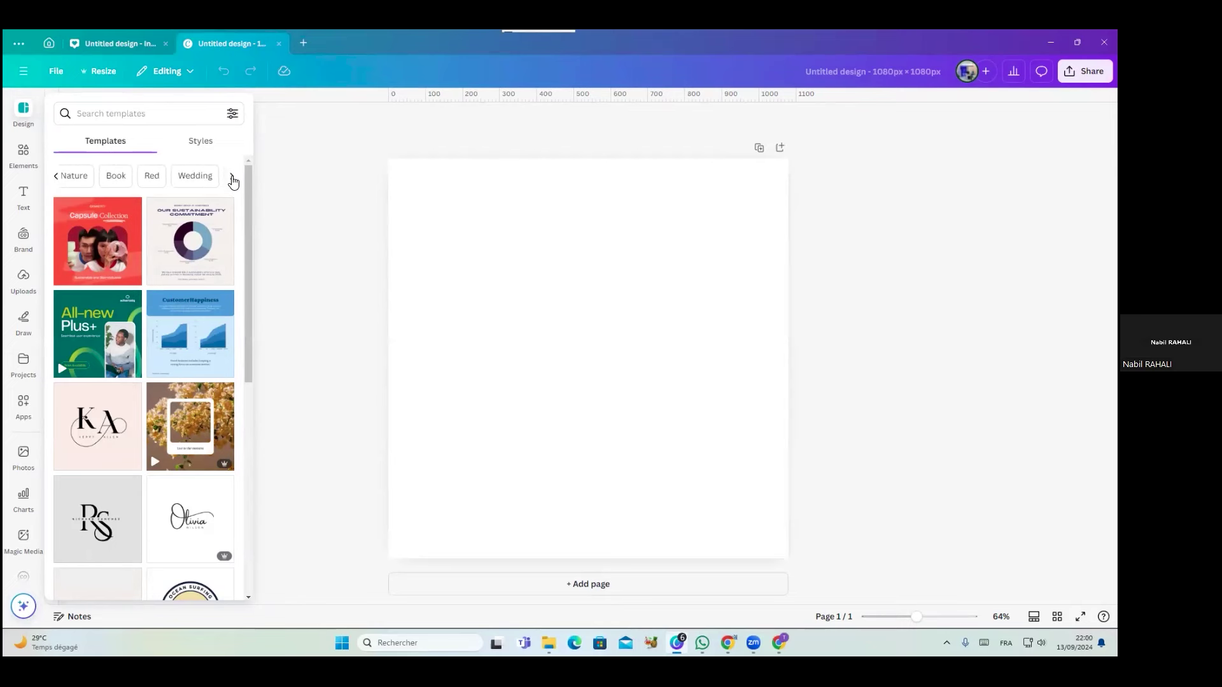
left_click(233, 180)
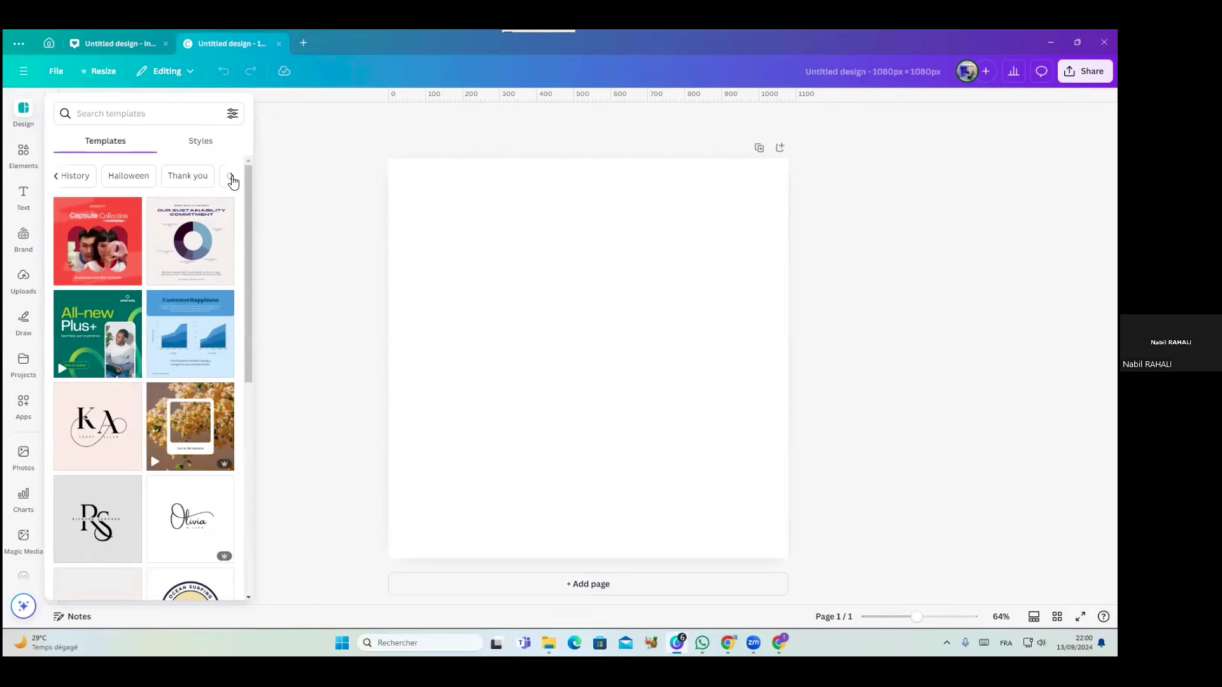
left_click(233, 180)
left_click(133, 113)
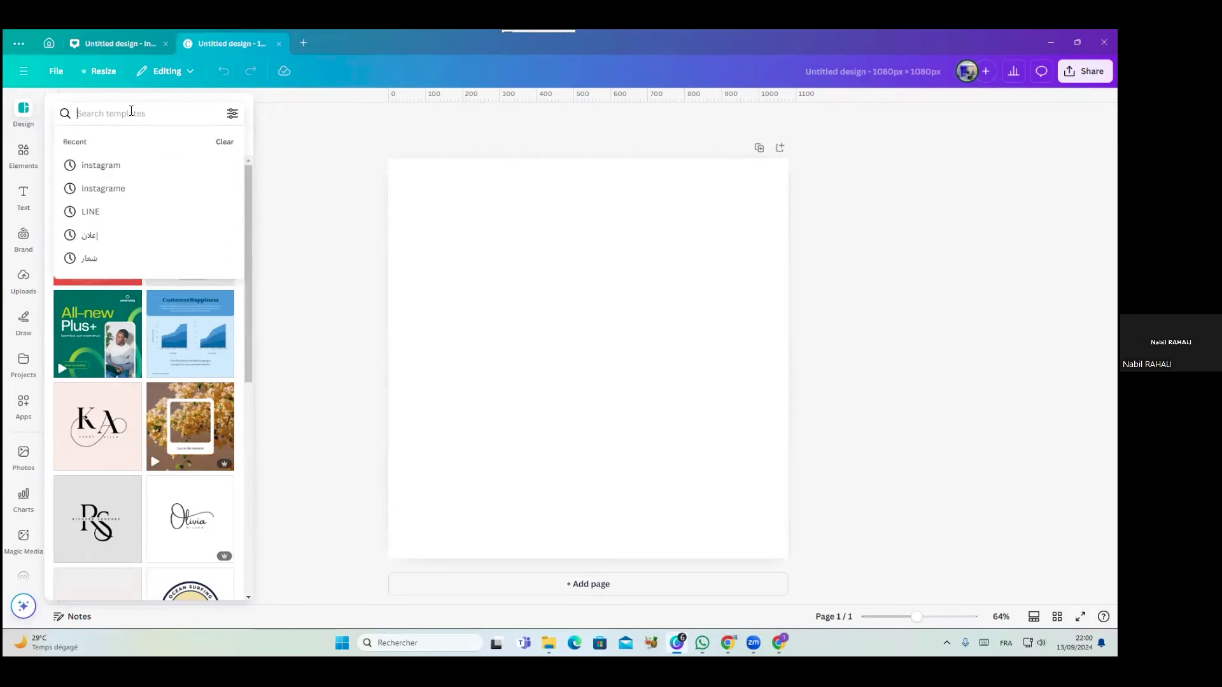
Search templates for 'cosmetic' and apply the peach New Product serum-bottle template
type("cosmetic")
key("Return")
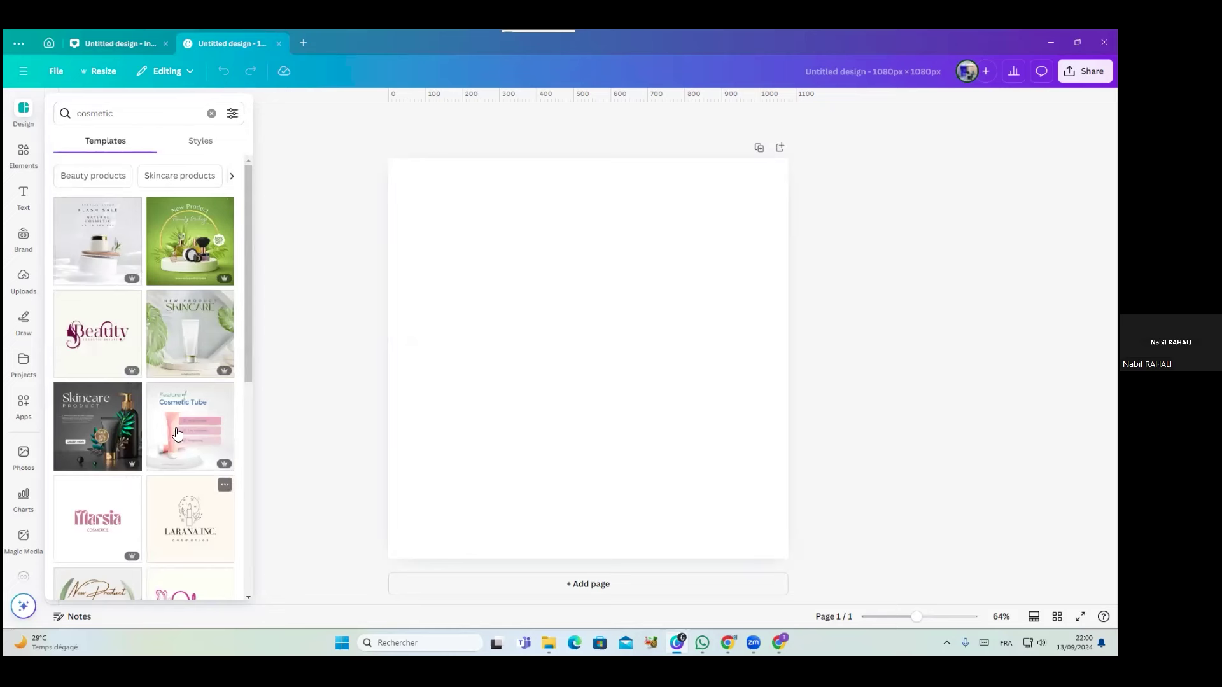
scroll(176, 401, "down", 5)
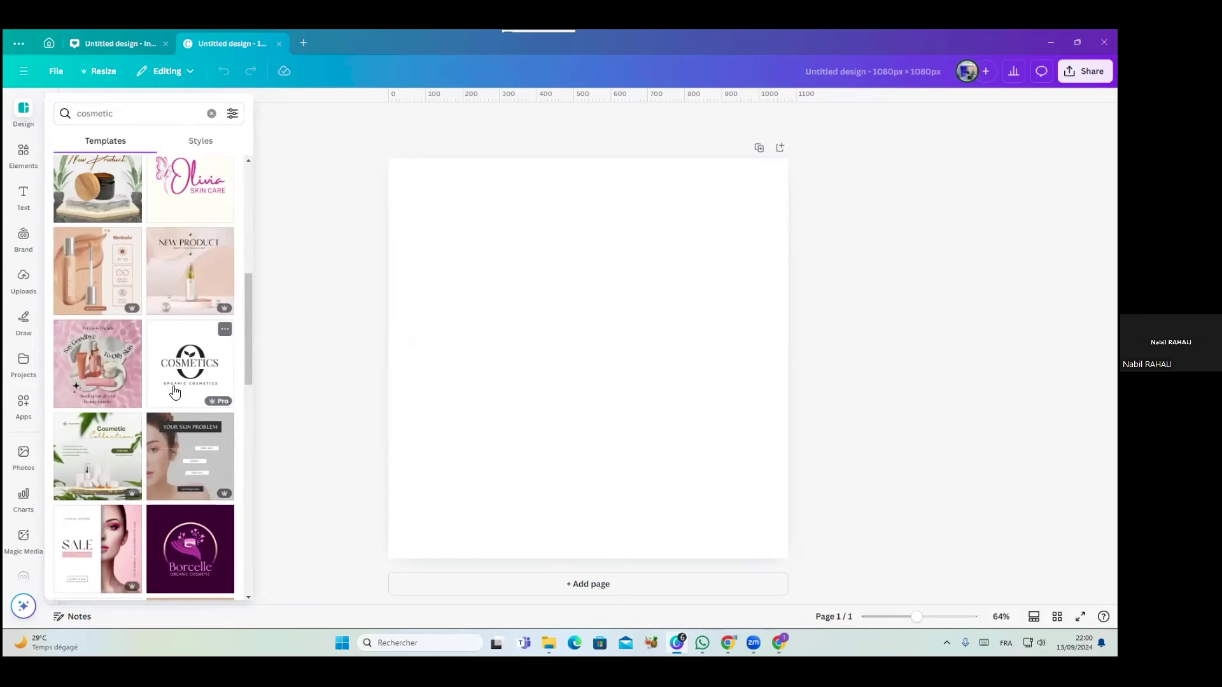
left_click(207, 268)
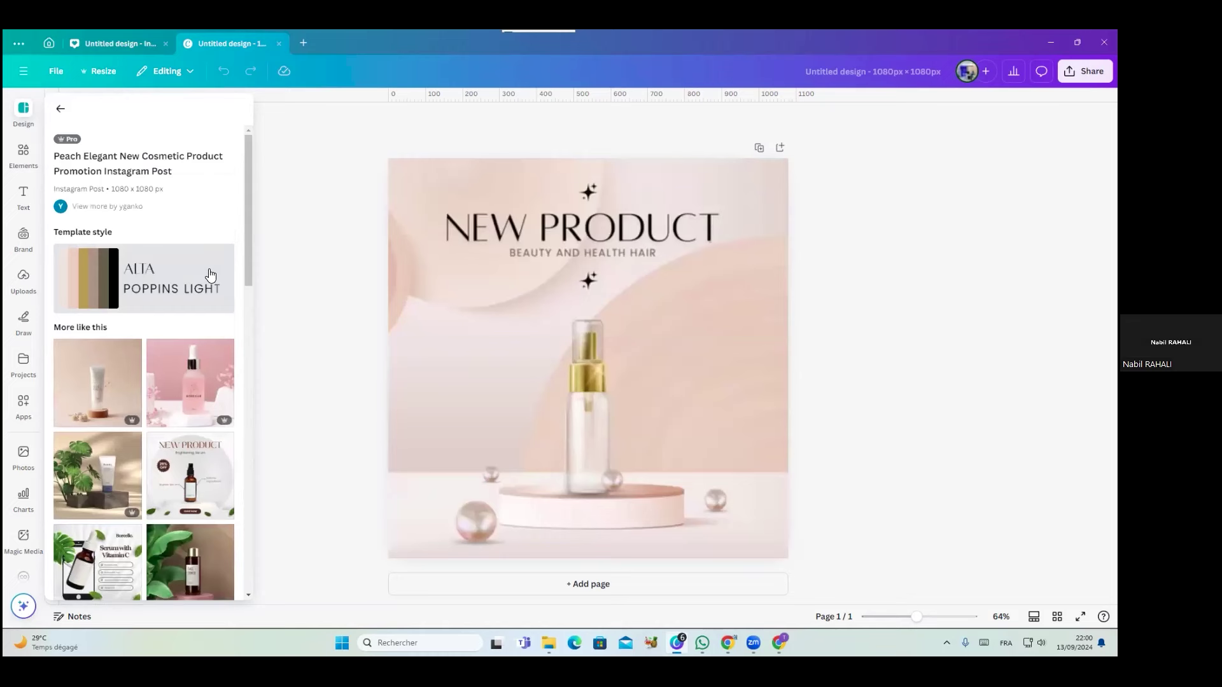
left_click(433, 328)
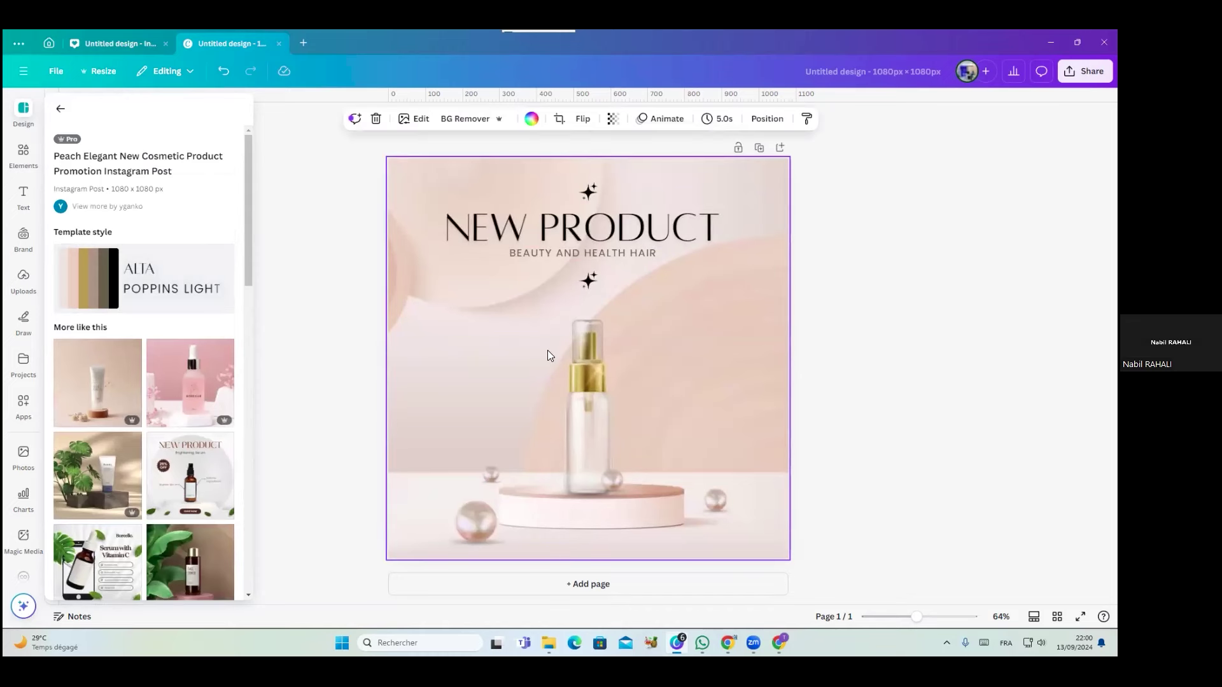
Select the serum bottle group and remove it, leaving the podium empty
left_click(563, 384)
left_click_drag(564, 385, 567, 420)
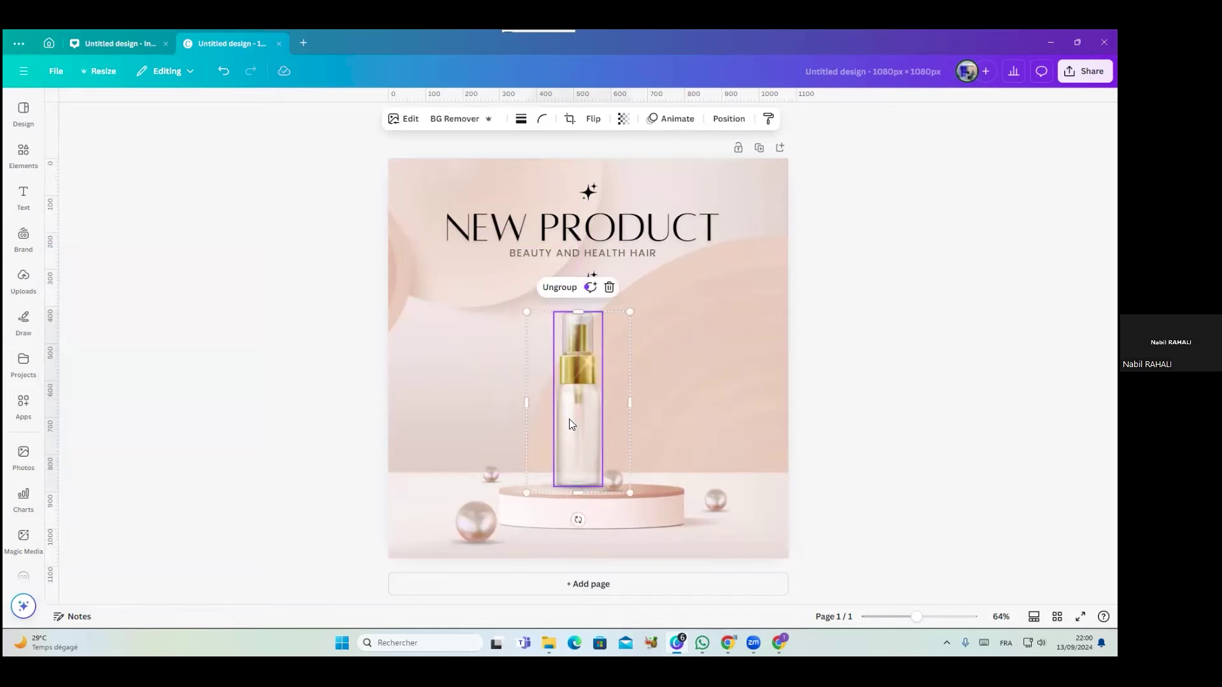
left_click(675, 399)
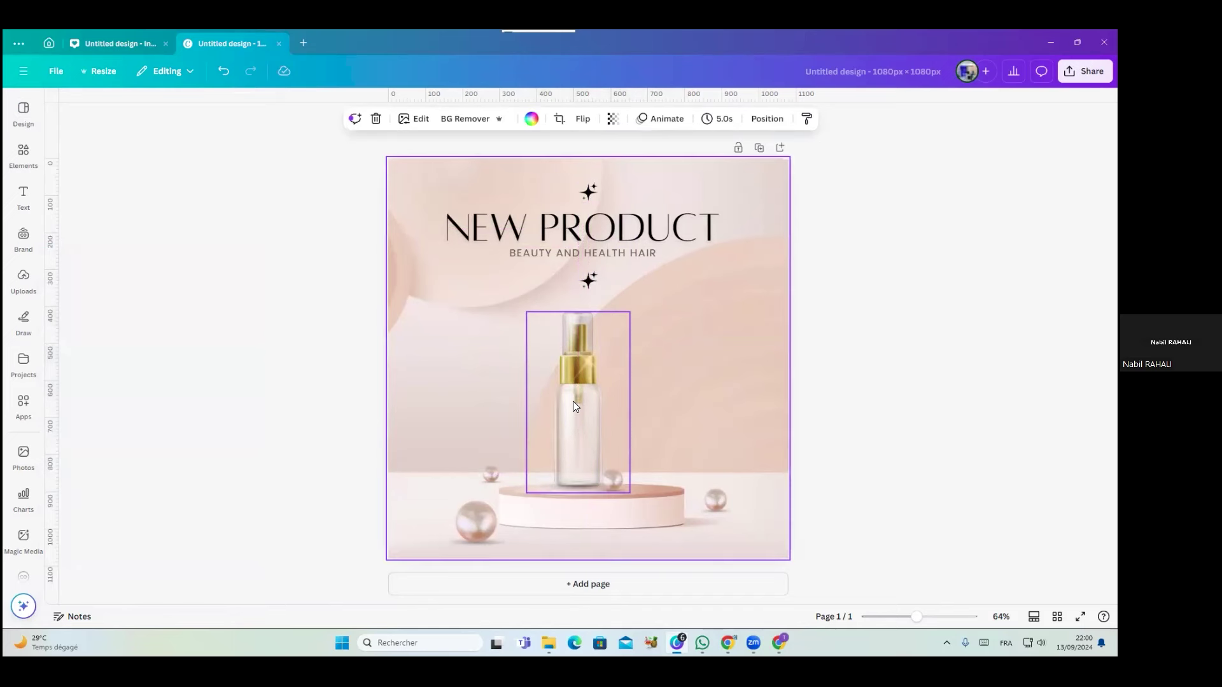
left_click(573, 401)
left_click(662, 387)
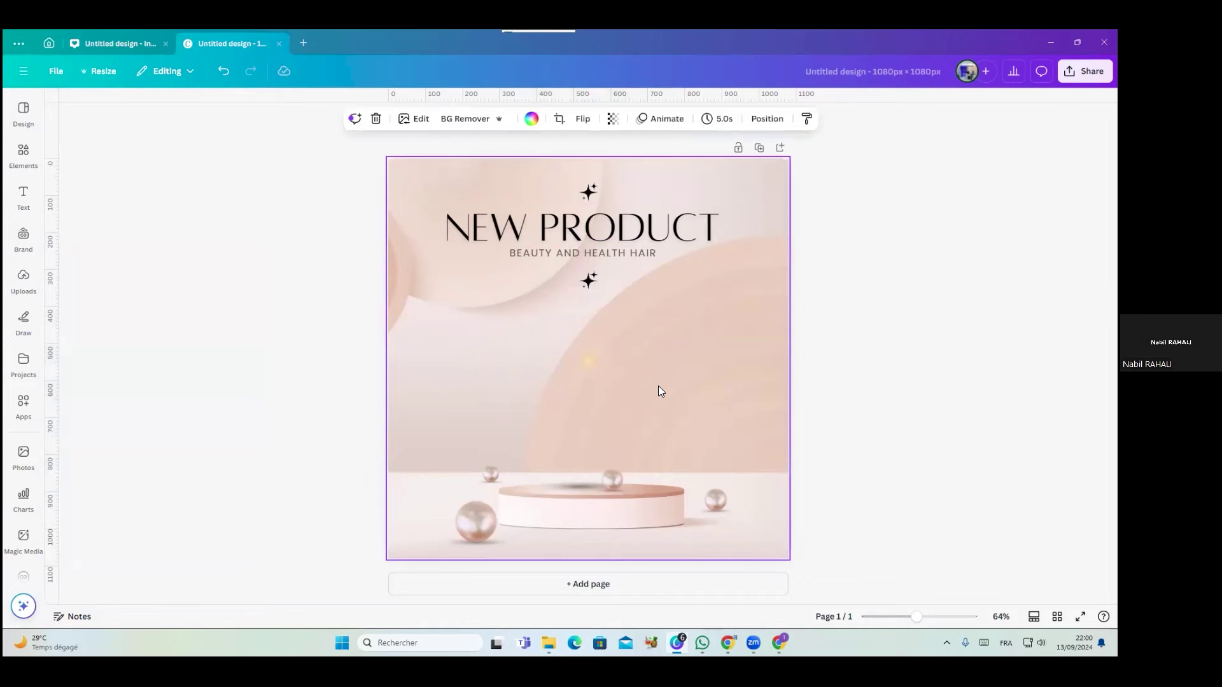
left_click(23, 153)
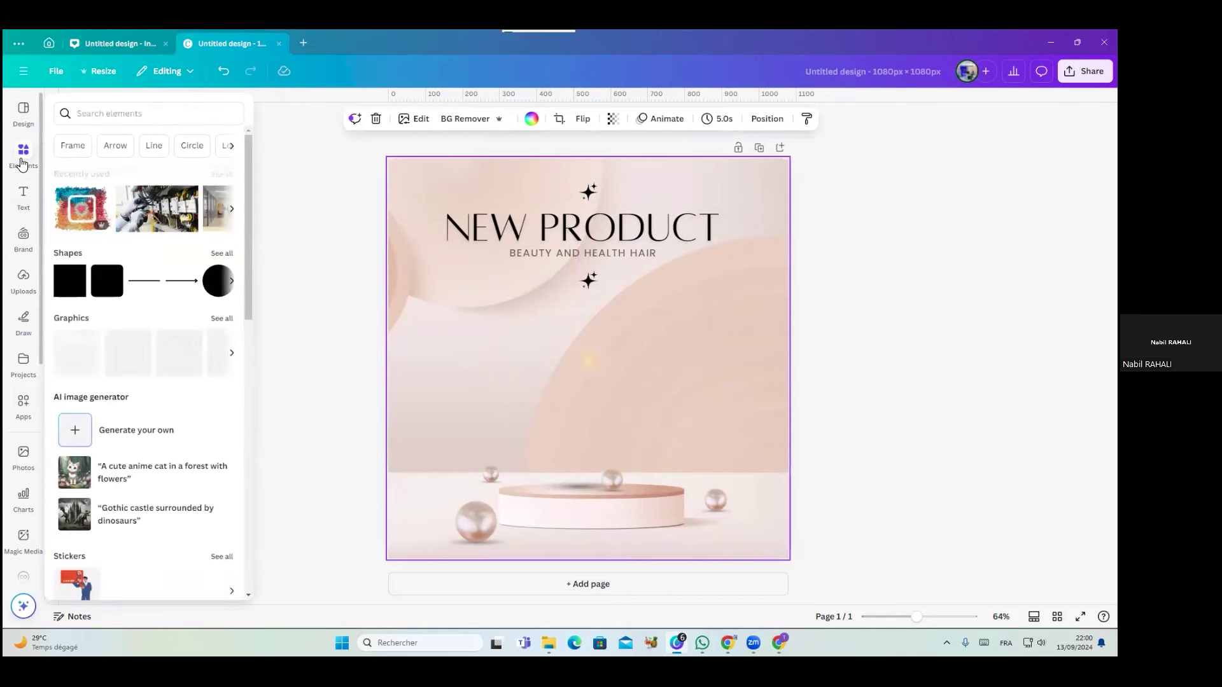
Browse Uploads, Design, Elements, Apps and Charts in the sidebar, then collapse the panel
left_click(24, 278)
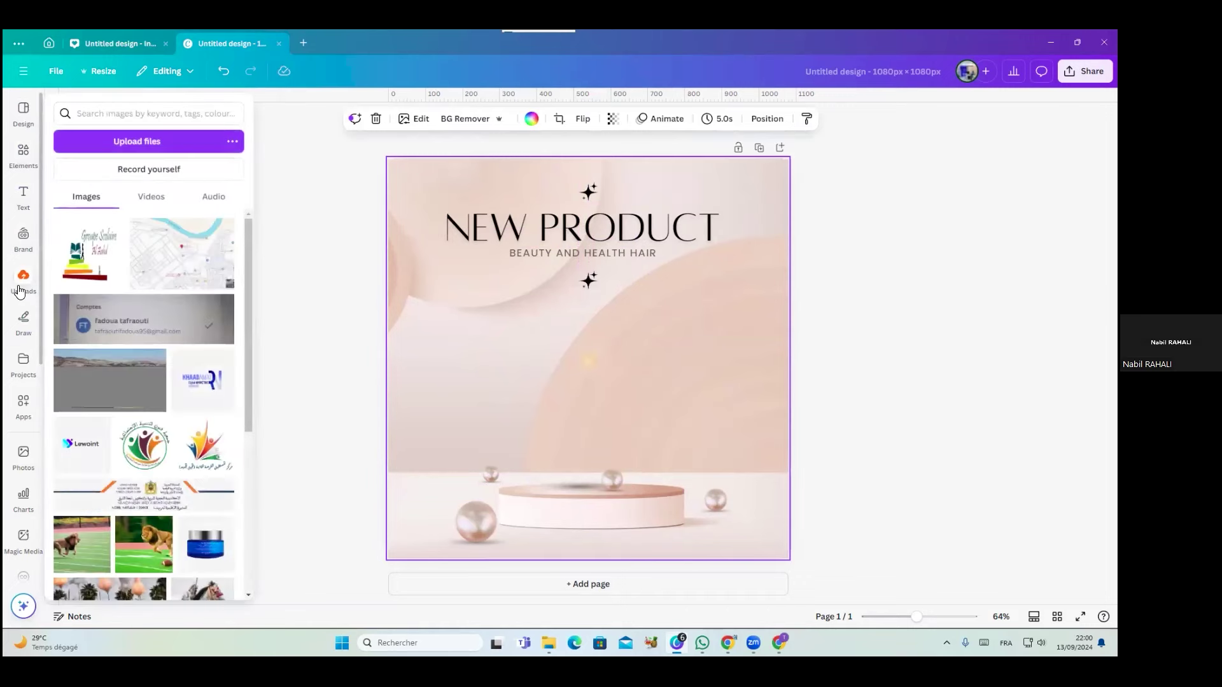
left_click(23, 114)
left_click(23, 153)
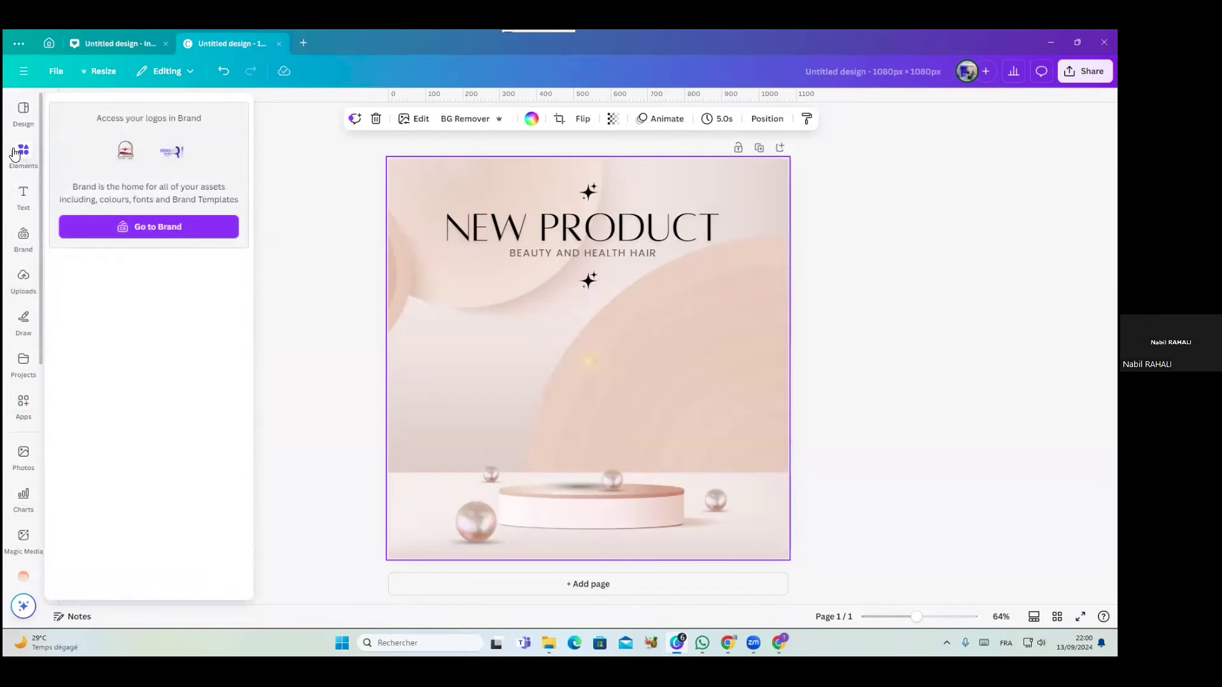
left_click(23, 115)
left_click(25, 408)
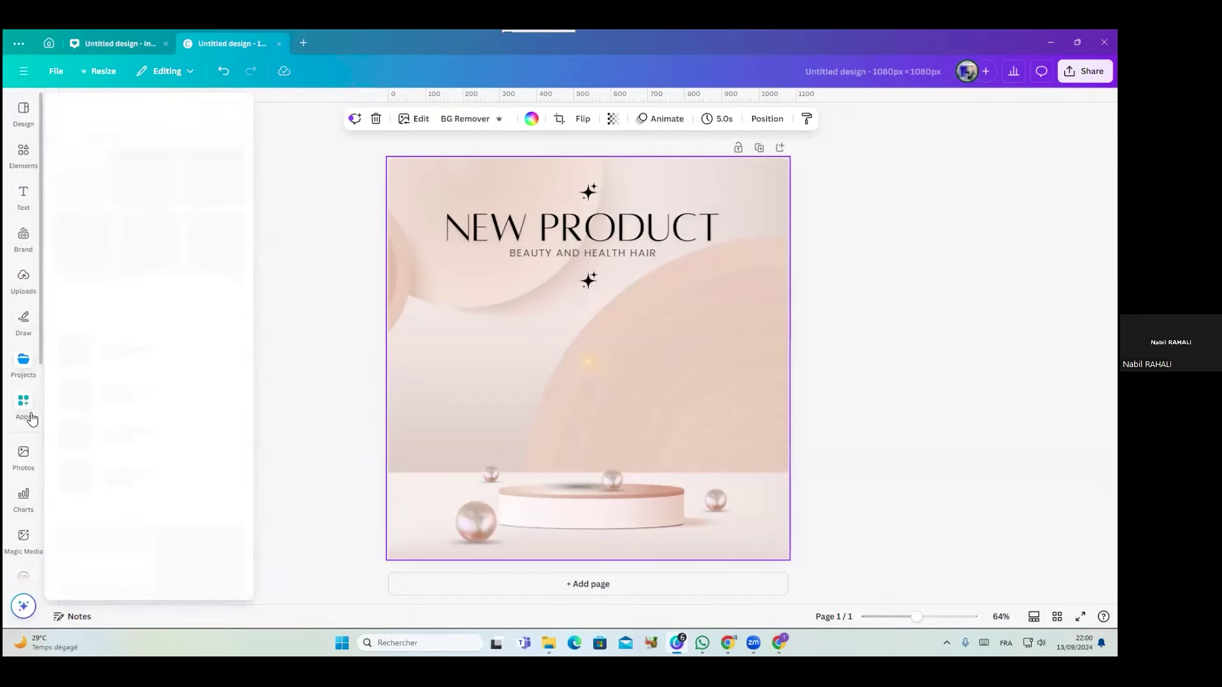
left_click(25, 499)
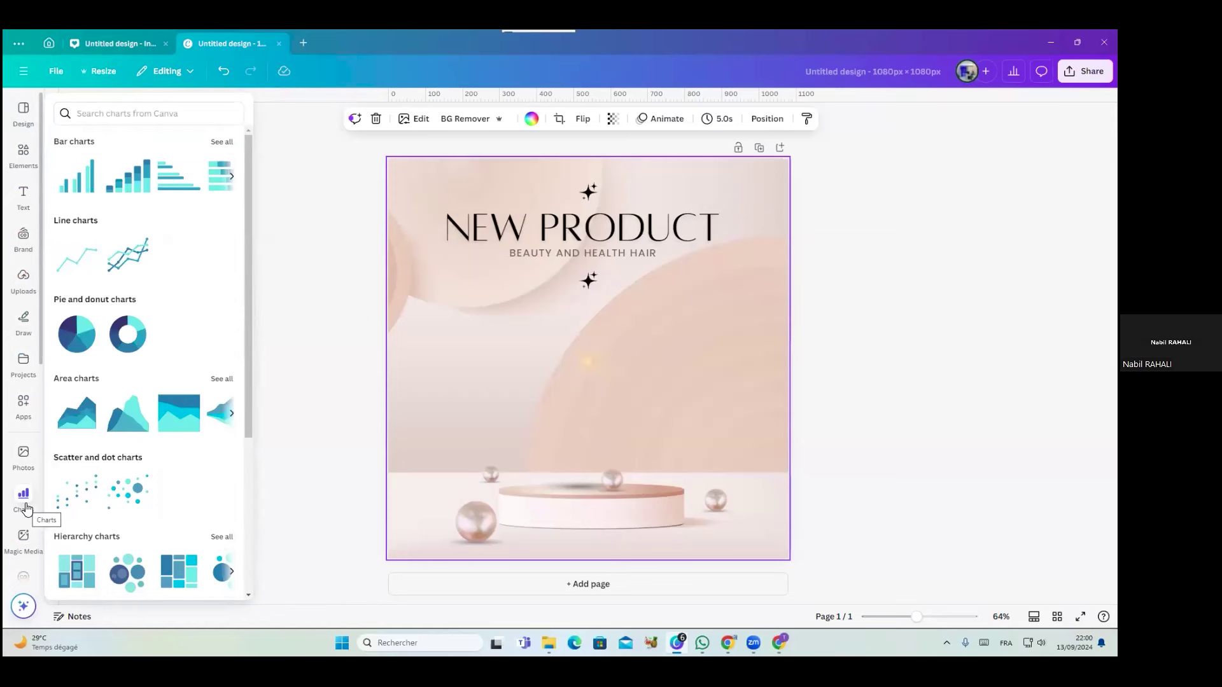
left_click(25, 508)
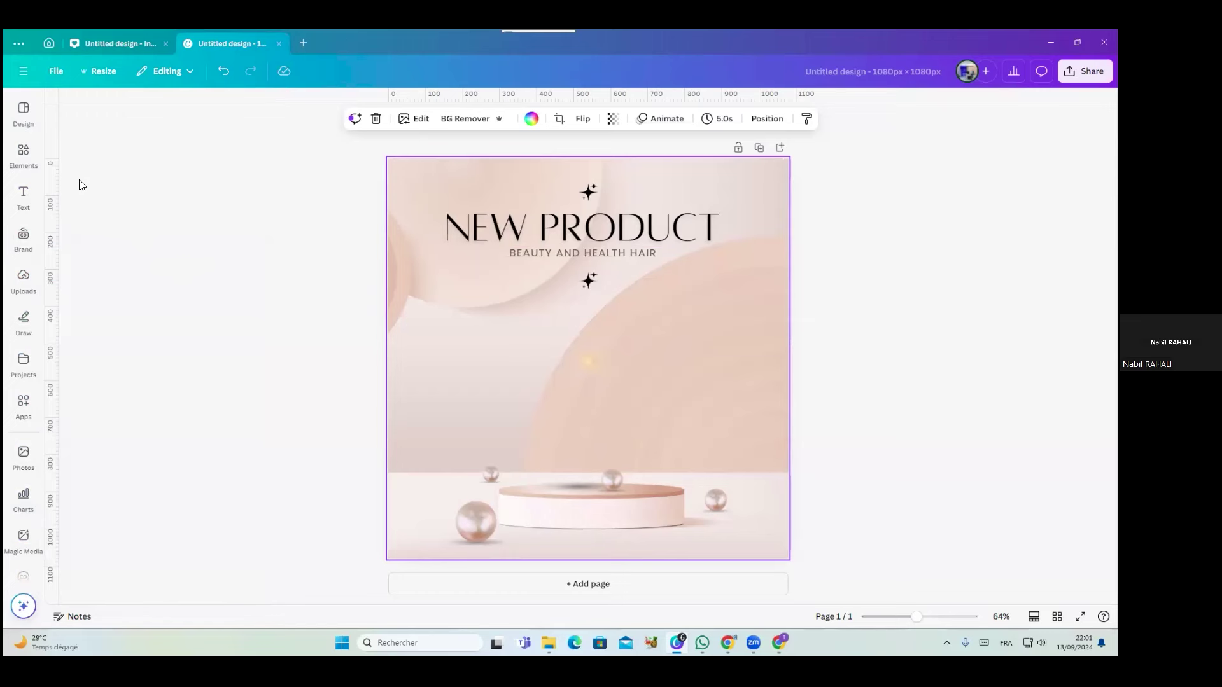
Switch the left sidebar from the template details to the Elements library
left_click(27, 119)
left_click(23, 156)
left_click(25, 117)
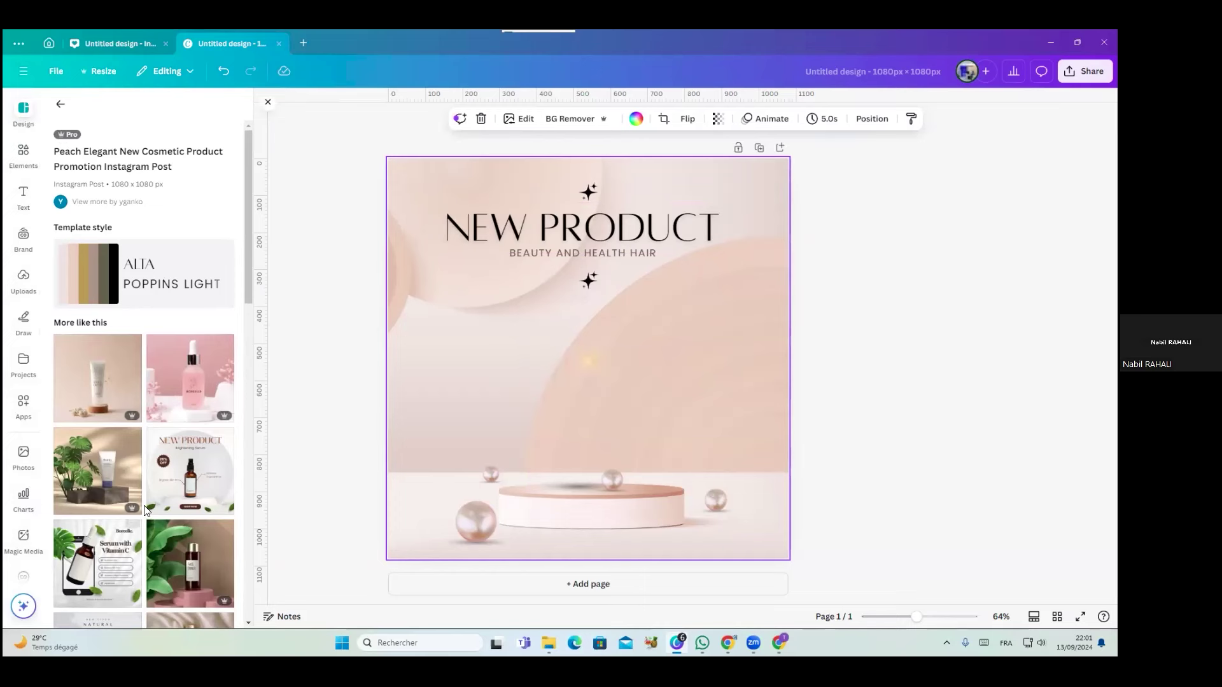
left_click(21, 153)
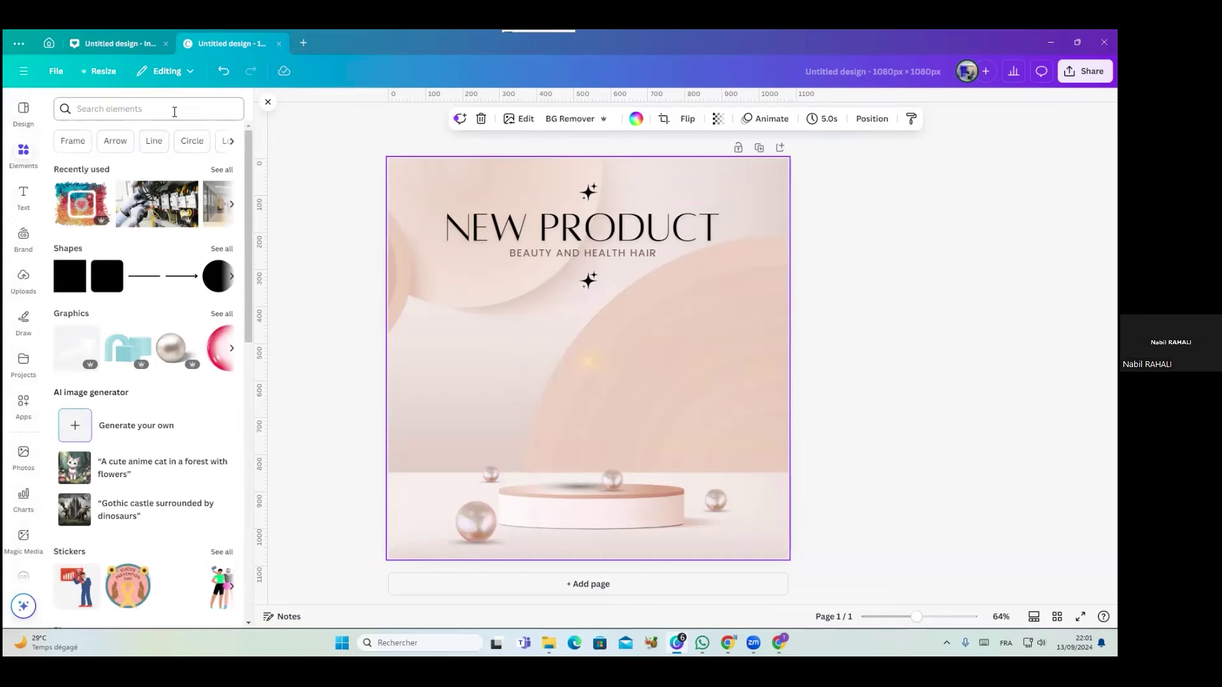
Search elements for 'comseti' (cosmetic) and filter the results to Graphics
left_click(128, 107)
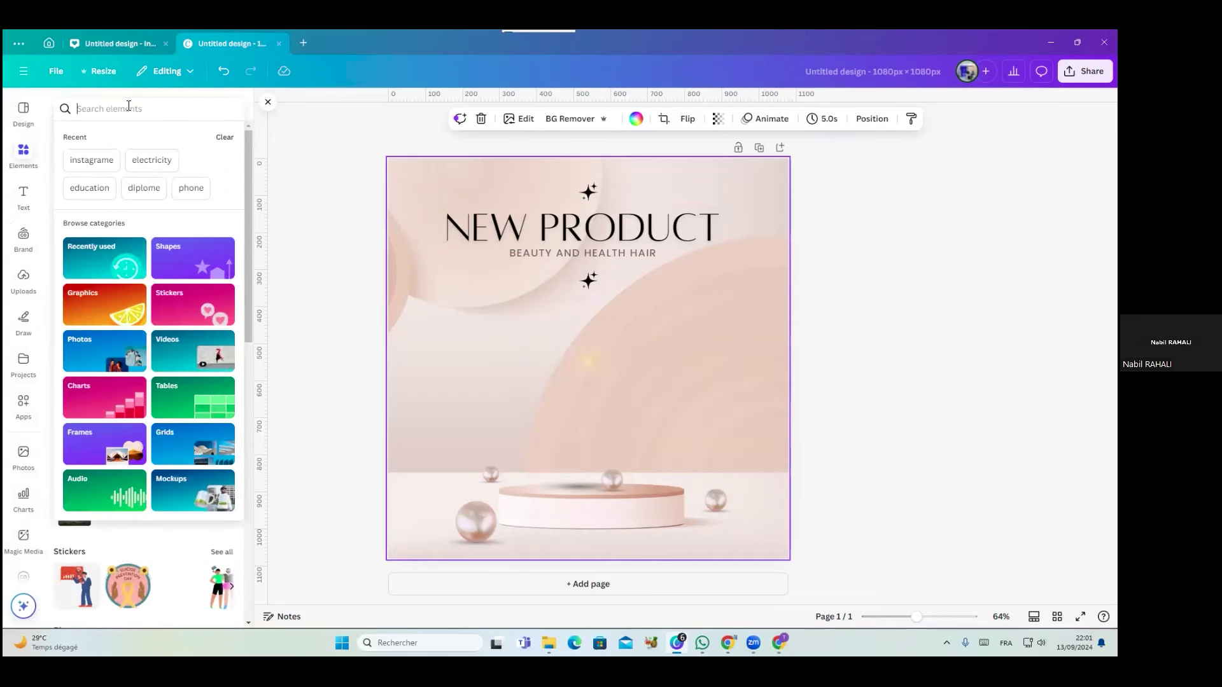
type("coms")
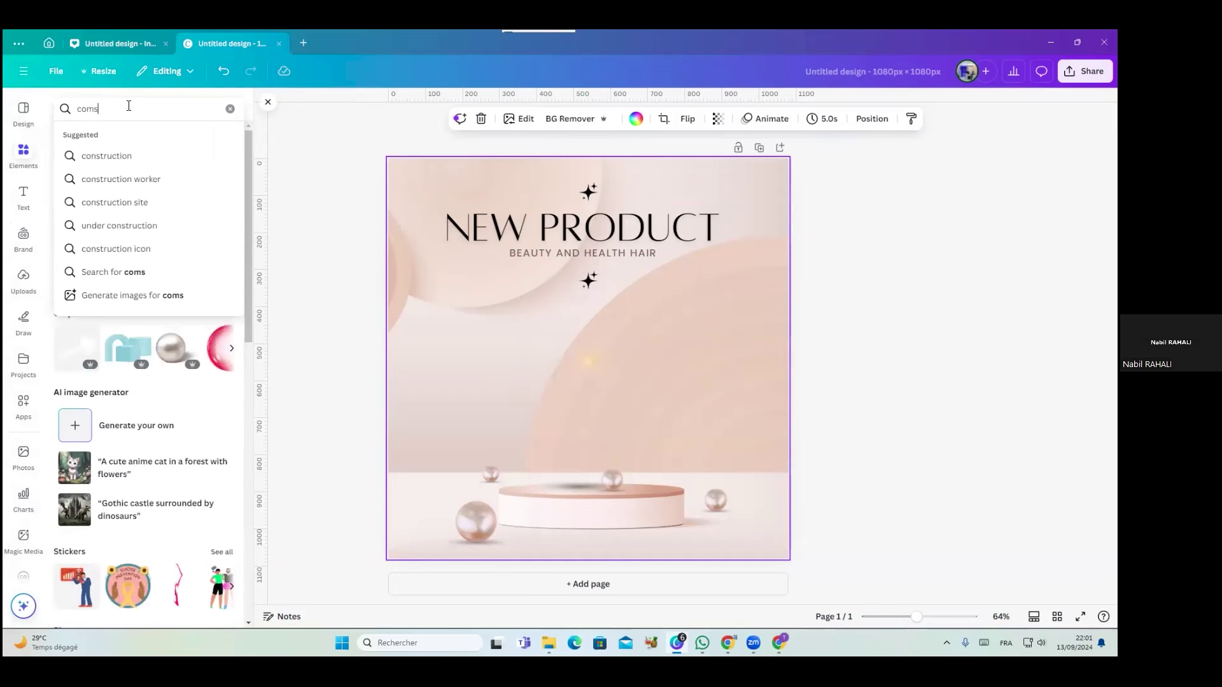
type("etic")
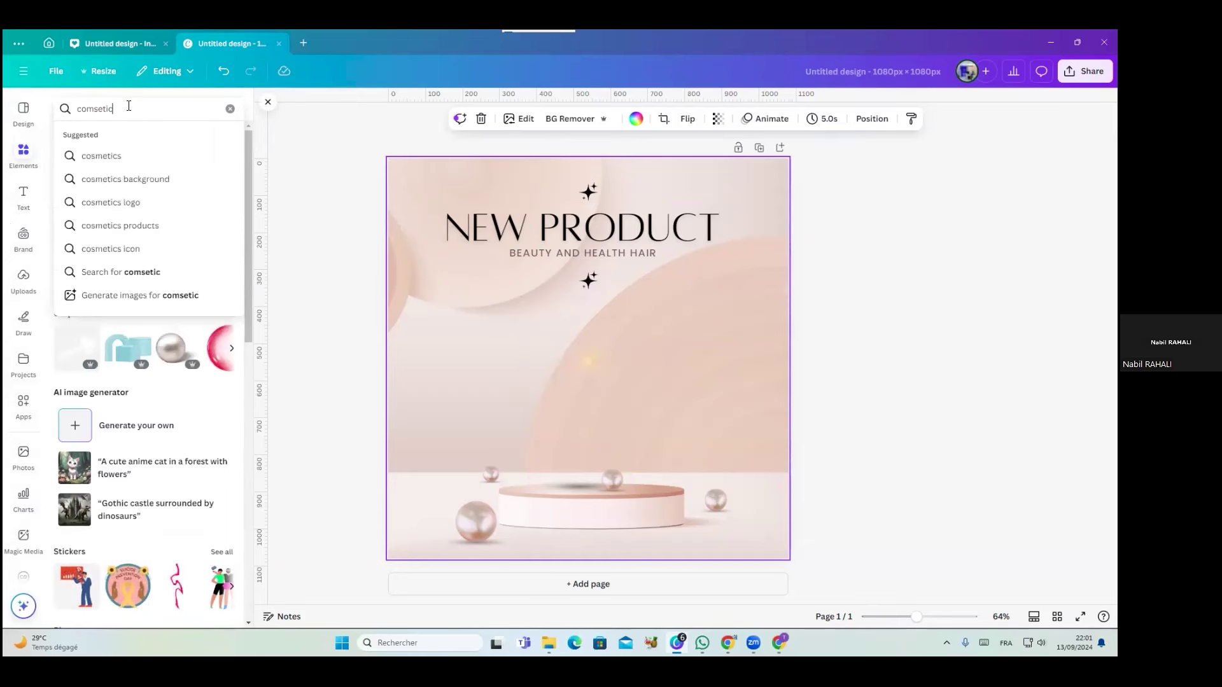
key("Return")
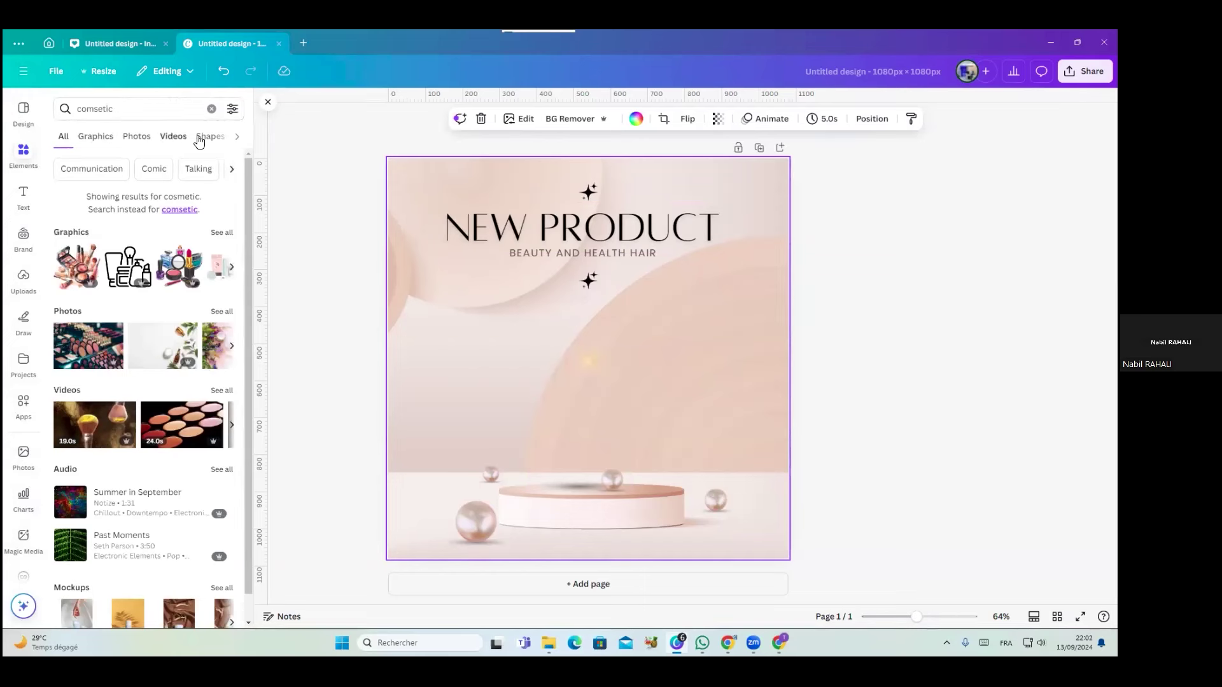
left_click(237, 136)
left_click(236, 136)
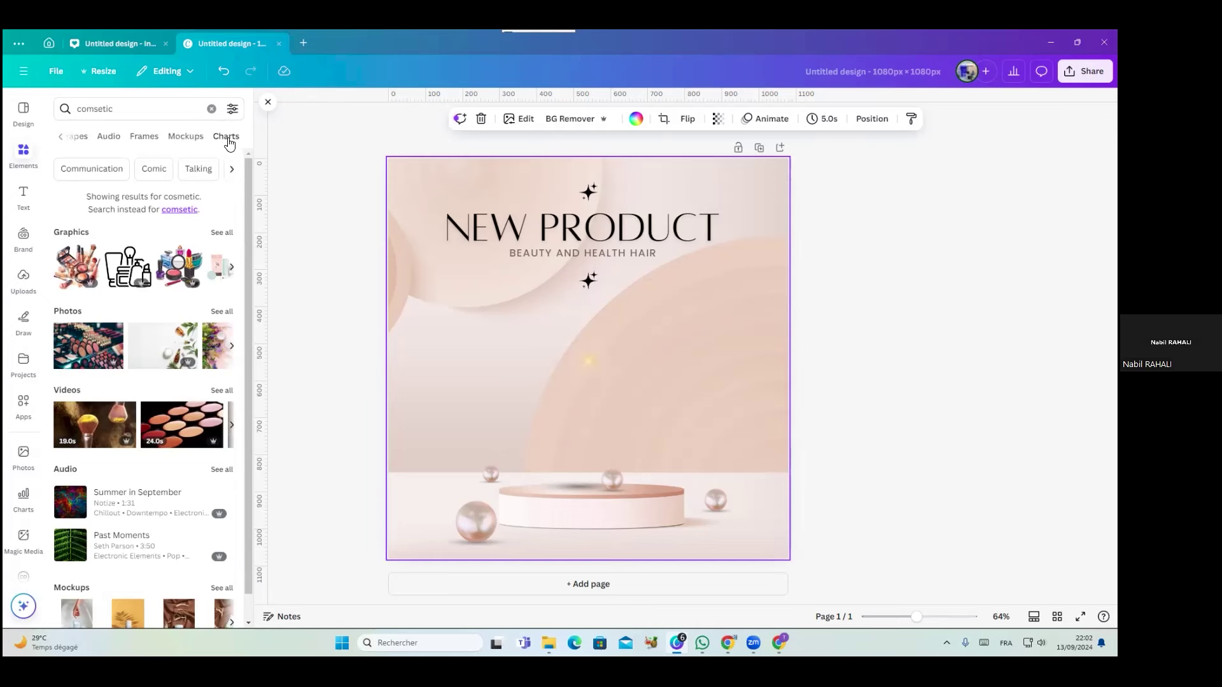
left_click(61, 138)
left_click(60, 138)
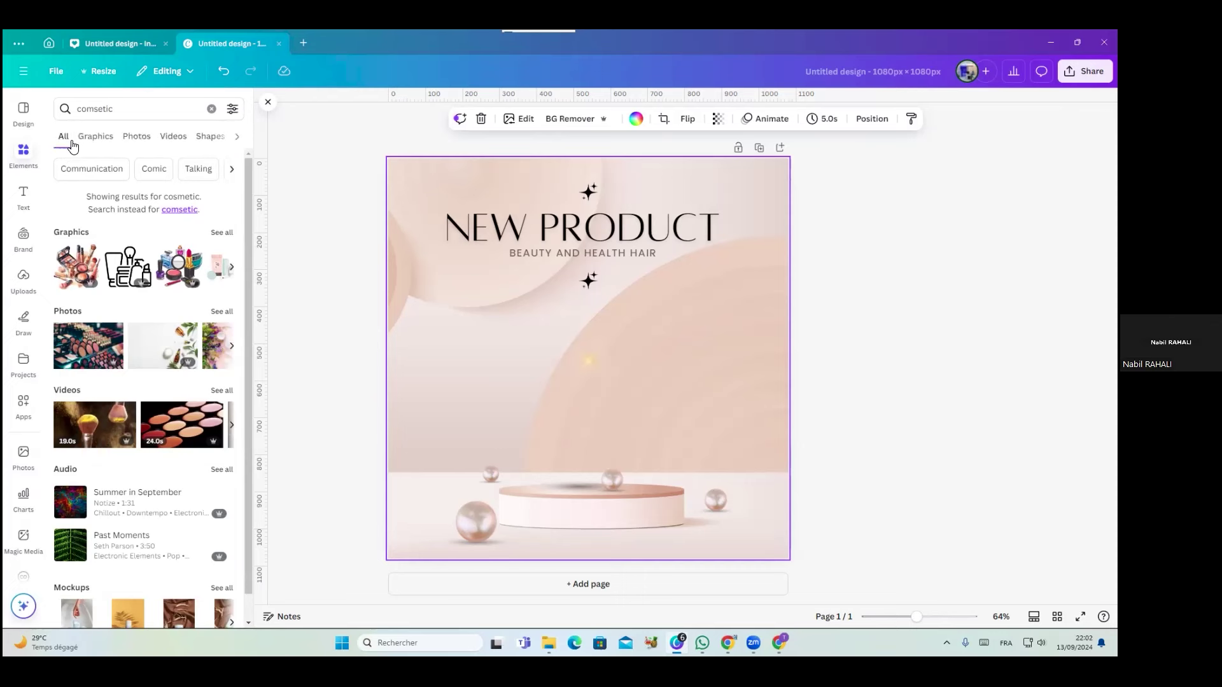
left_click(95, 144)
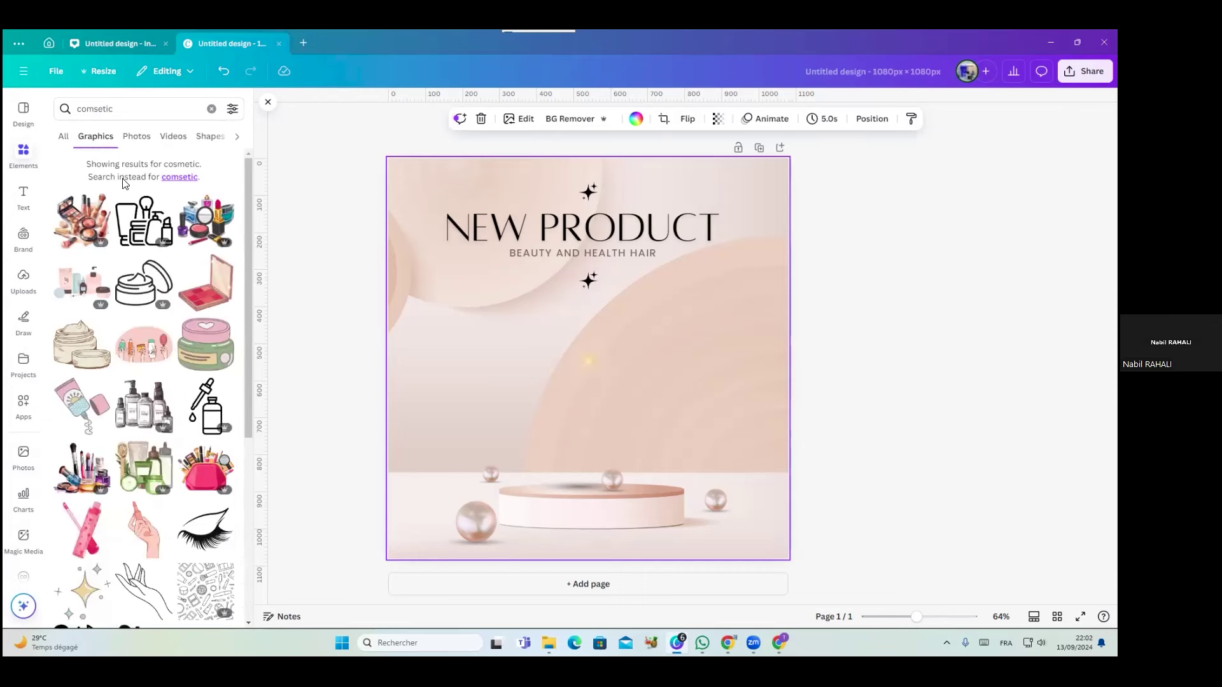
Add the watercolour makeup graphic, resize and reposition it, then delete it
left_click(86, 232)
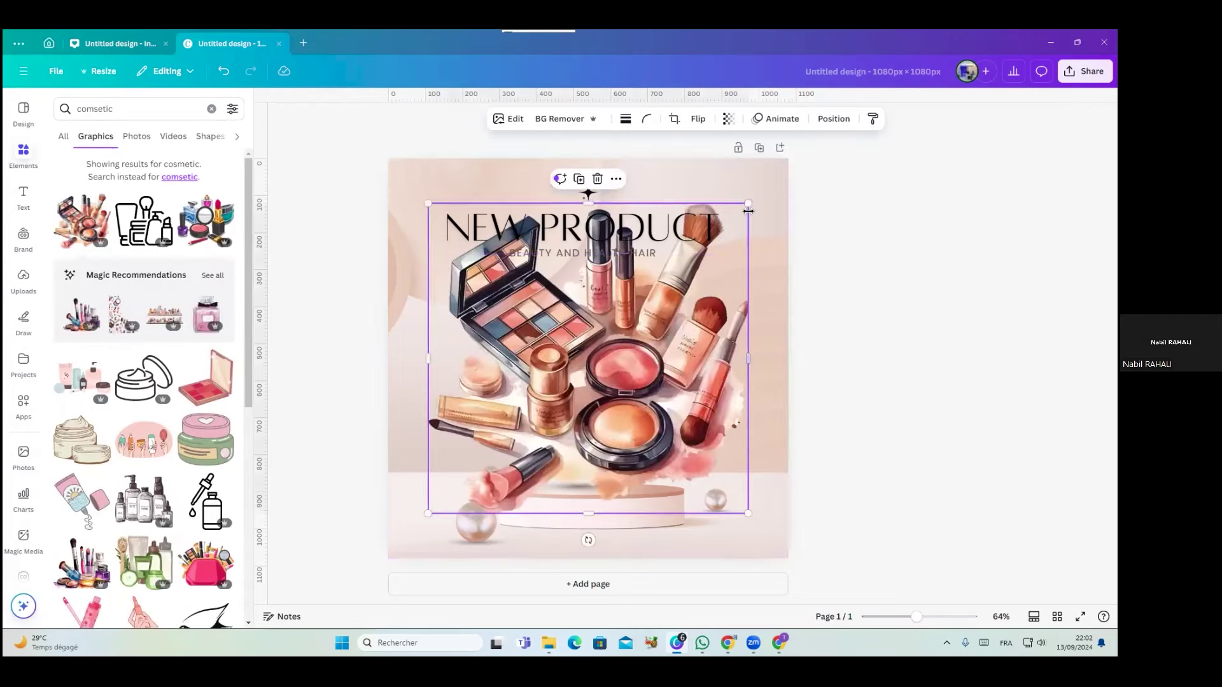
left_click_drag(576, 370, 543, 403)
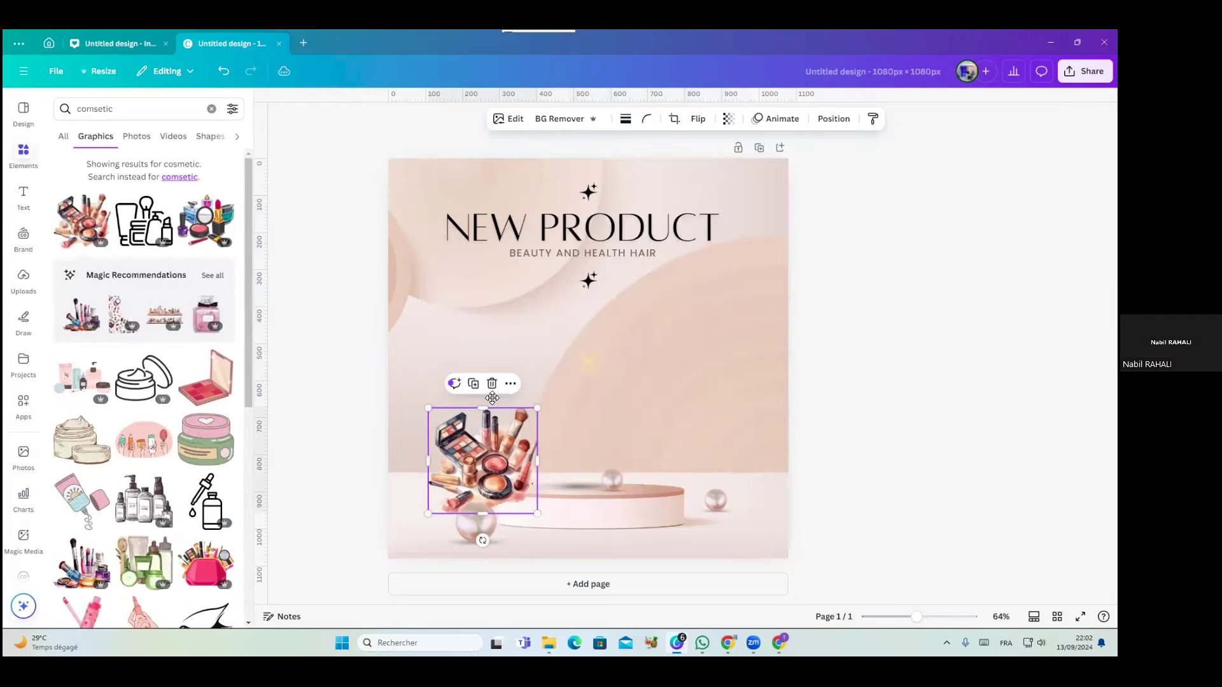
left_click_drag(485, 458, 477, 364)
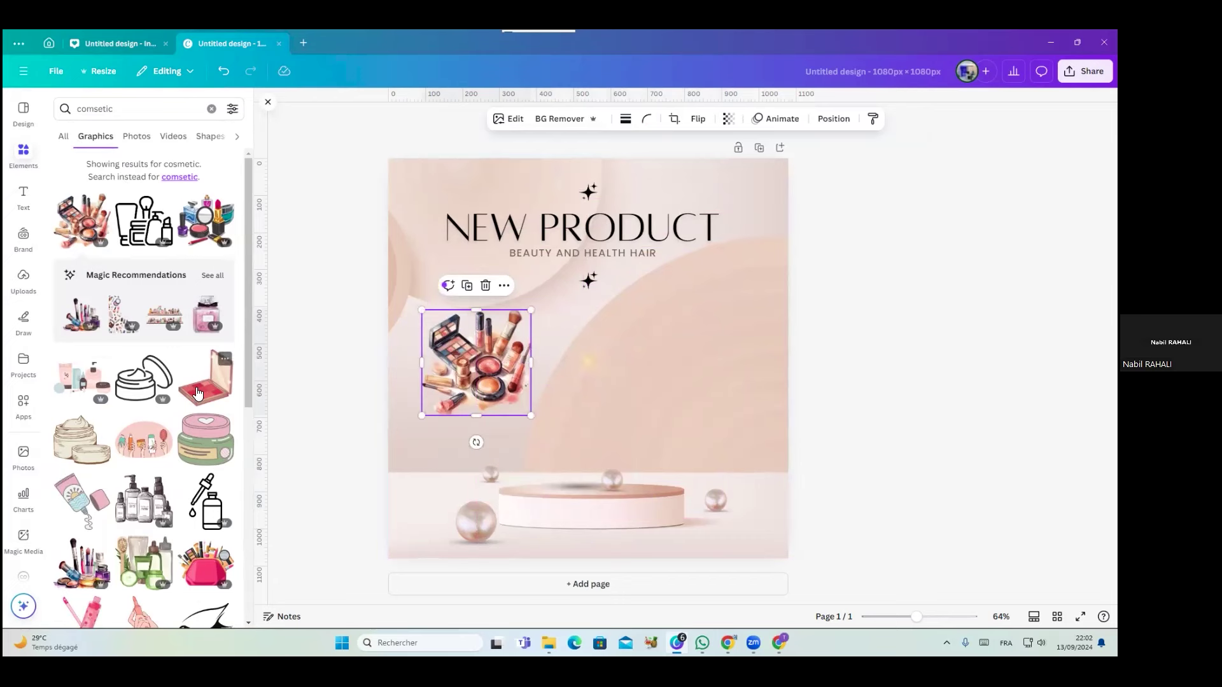
left_click_drag(463, 359, 469, 387)
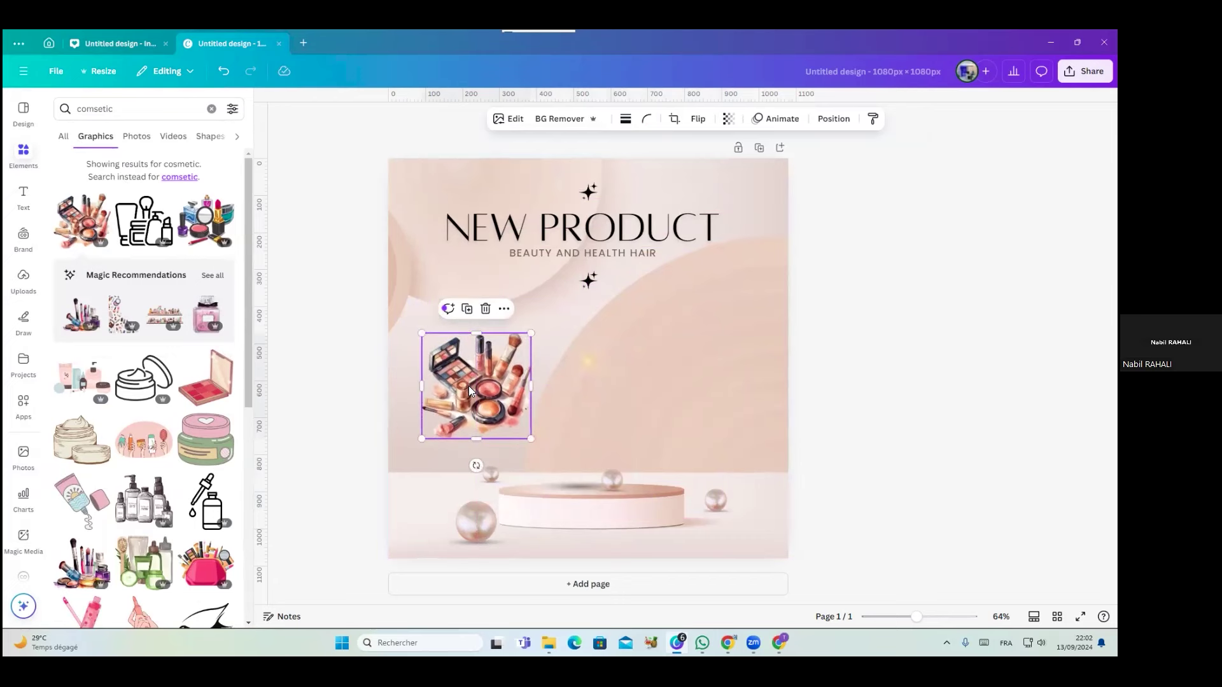
key("Delete")
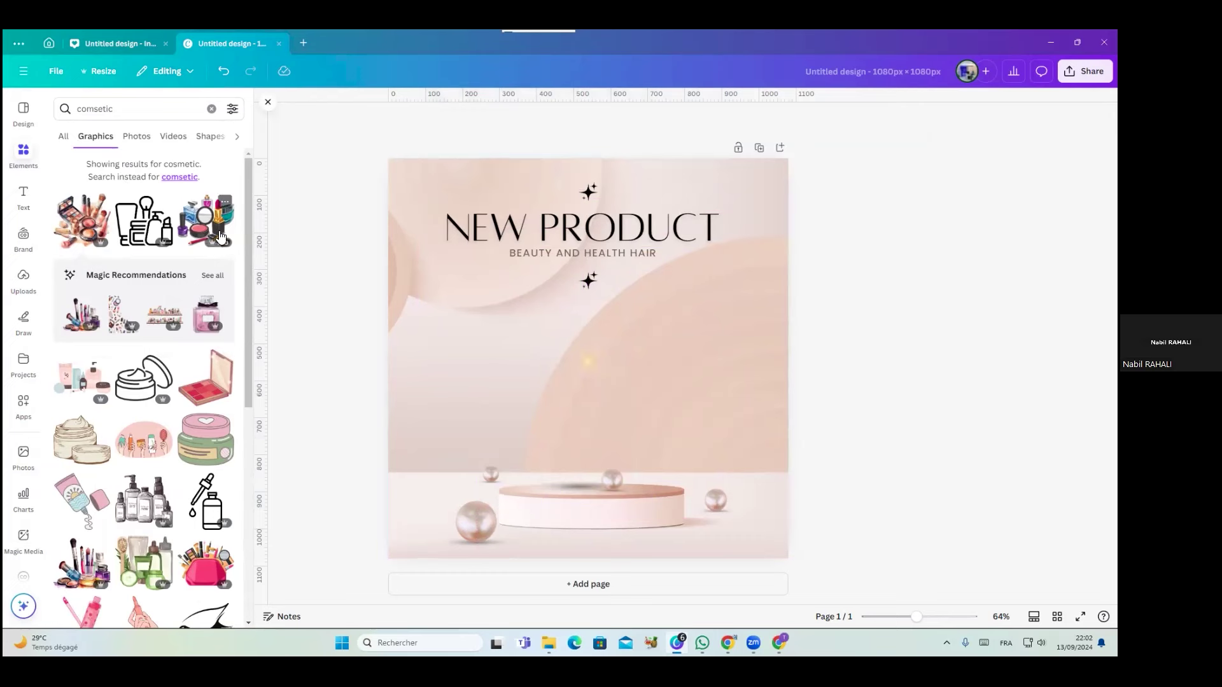
Add the line-art cosmetics graphic, shrink it, then delete it
left_click(146, 226)
left_click_drag(661, 296, 598, 361)
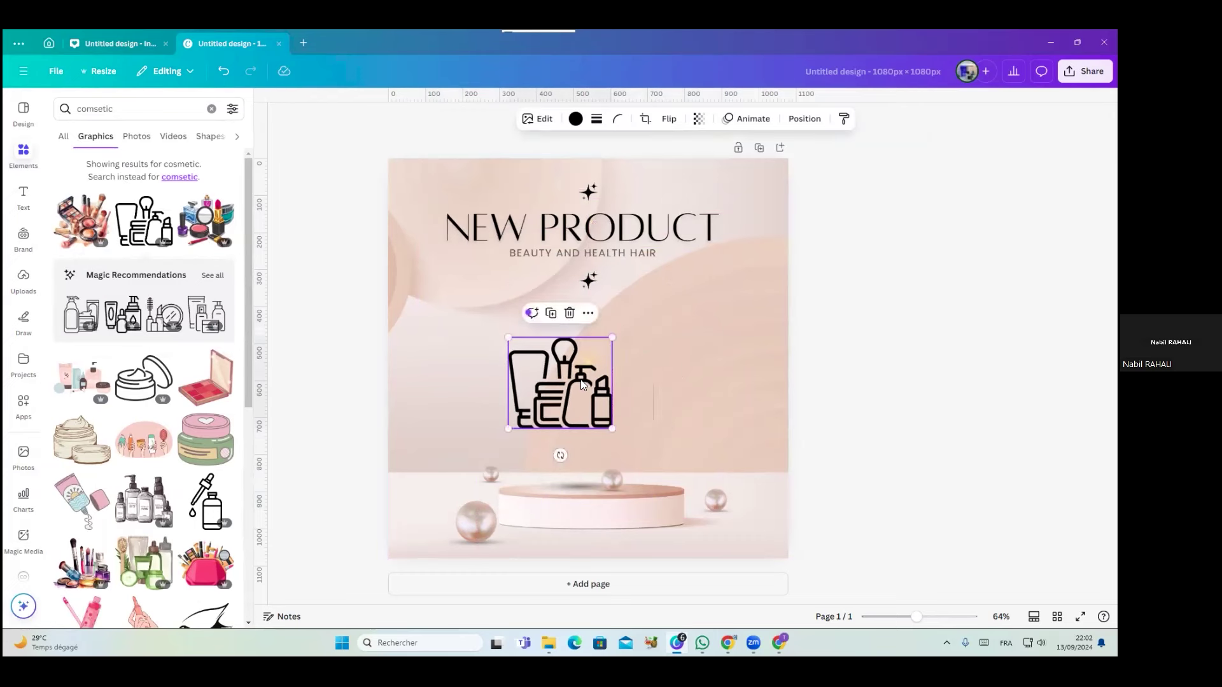
key("Delete")
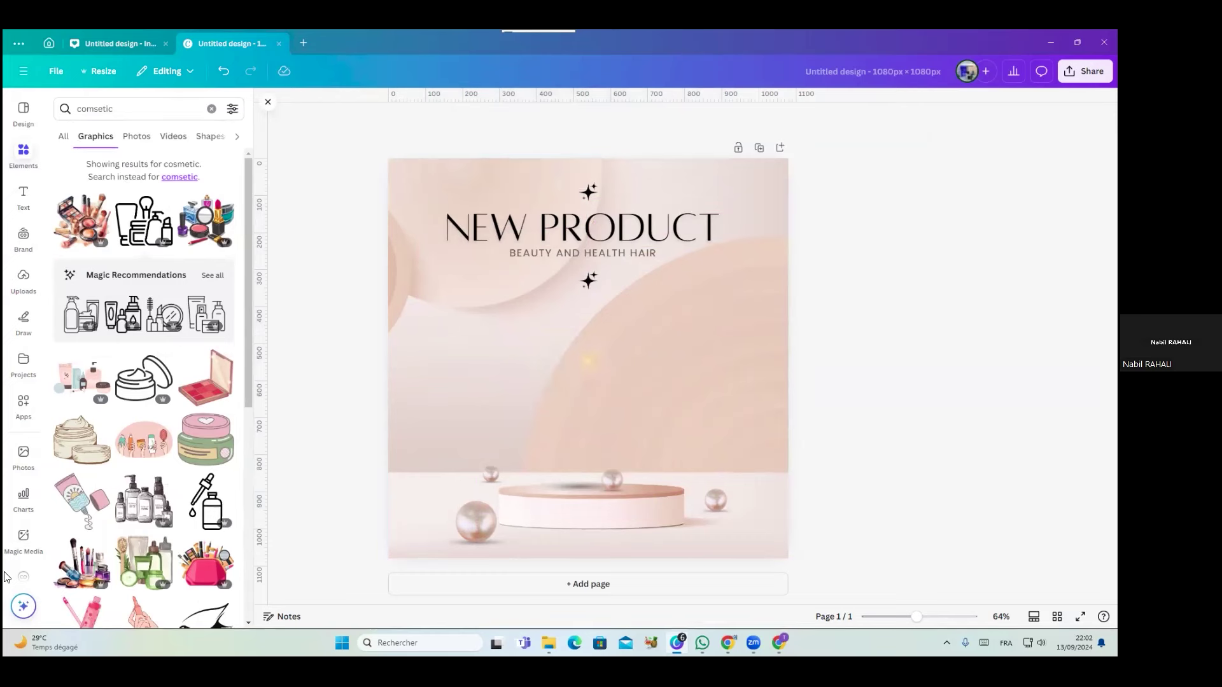
Browse the cosmetic Photos and Graphics results and add the pink makeup flat-lay photo
left_click(139, 138)
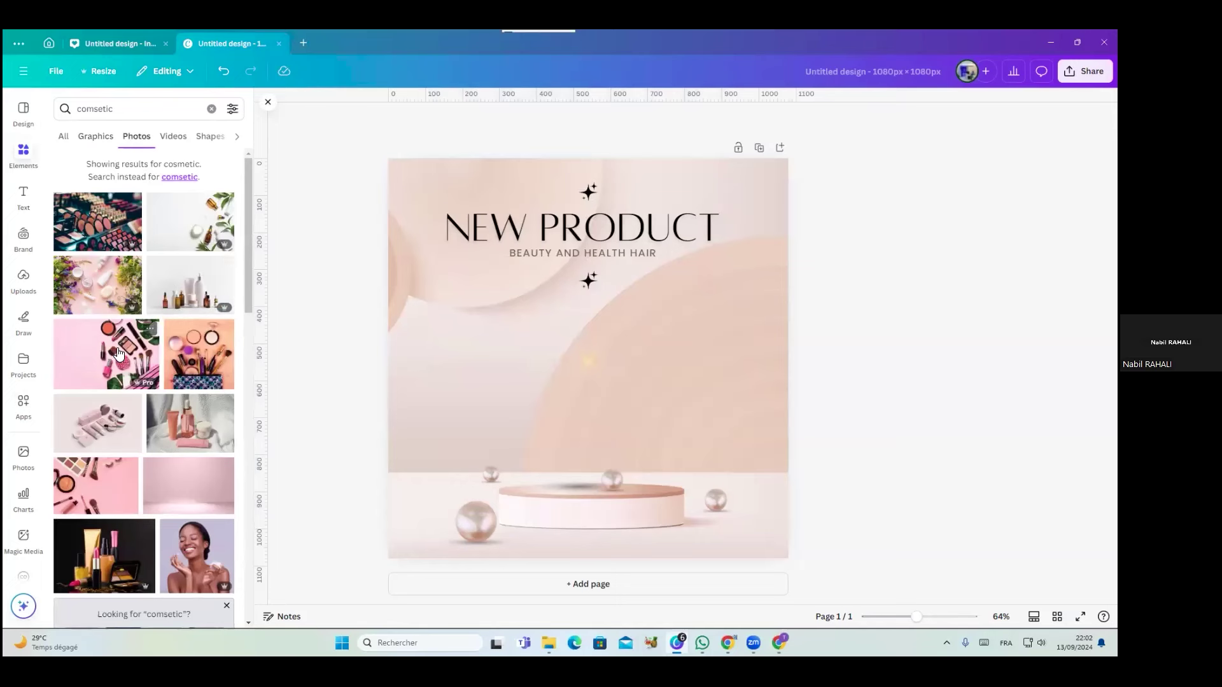
left_click(81, 143)
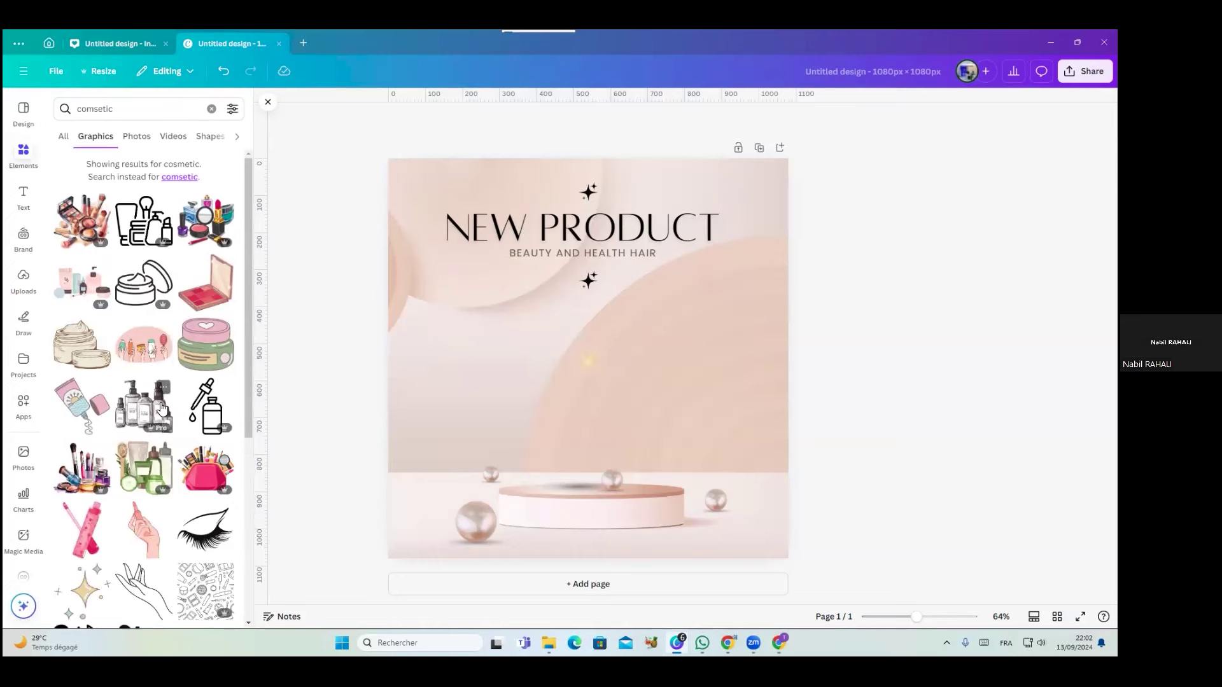
scroll(161, 409, "down", 5)
scroll(159, 420, "down", 5)
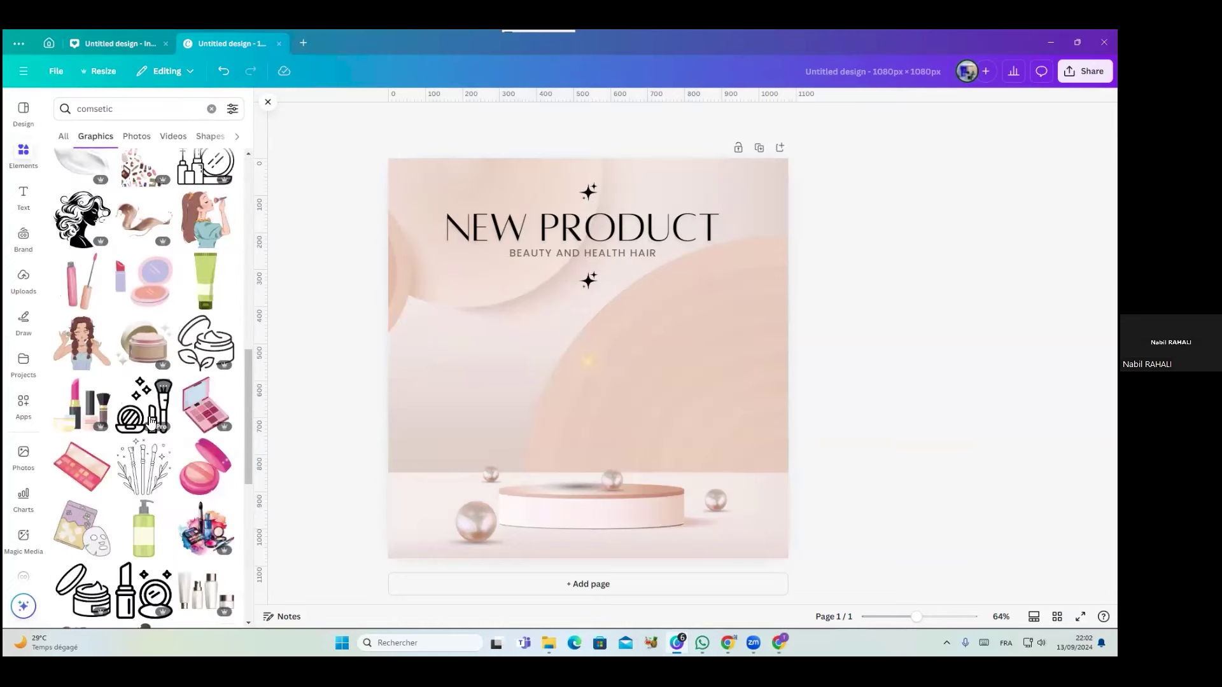
scroll(147, 455, "down", 6)
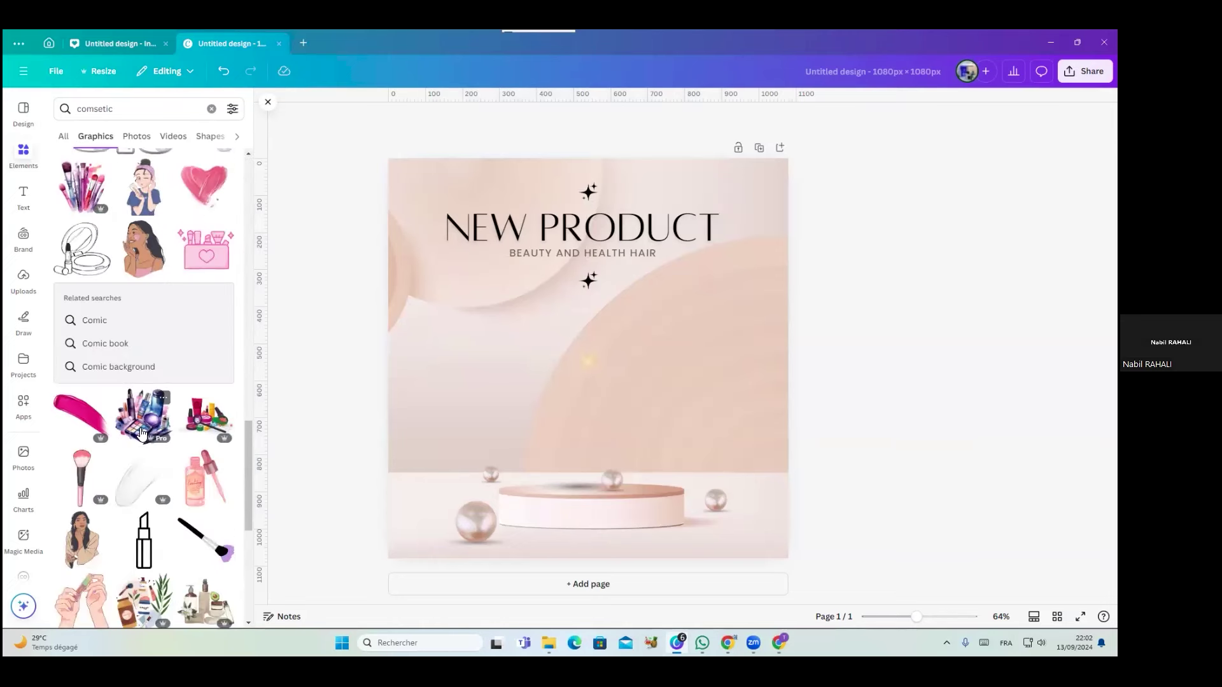
scroll(146, 484, "down", 6)
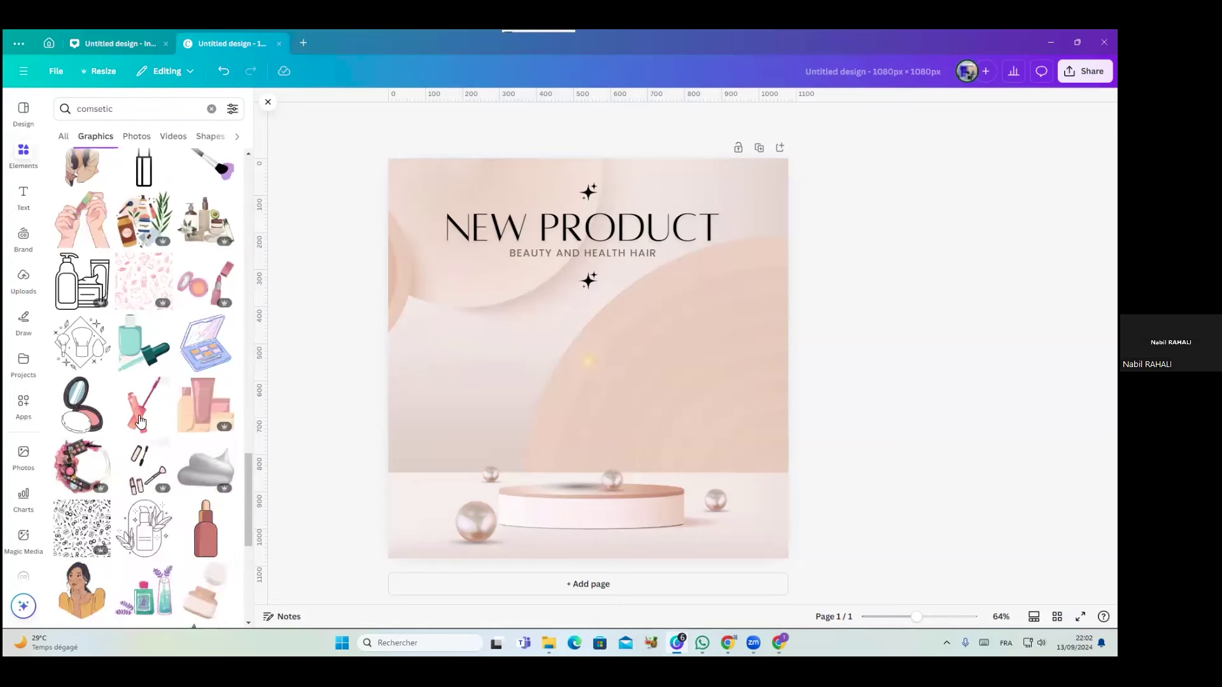
scroll(159, 382, "up", 15)
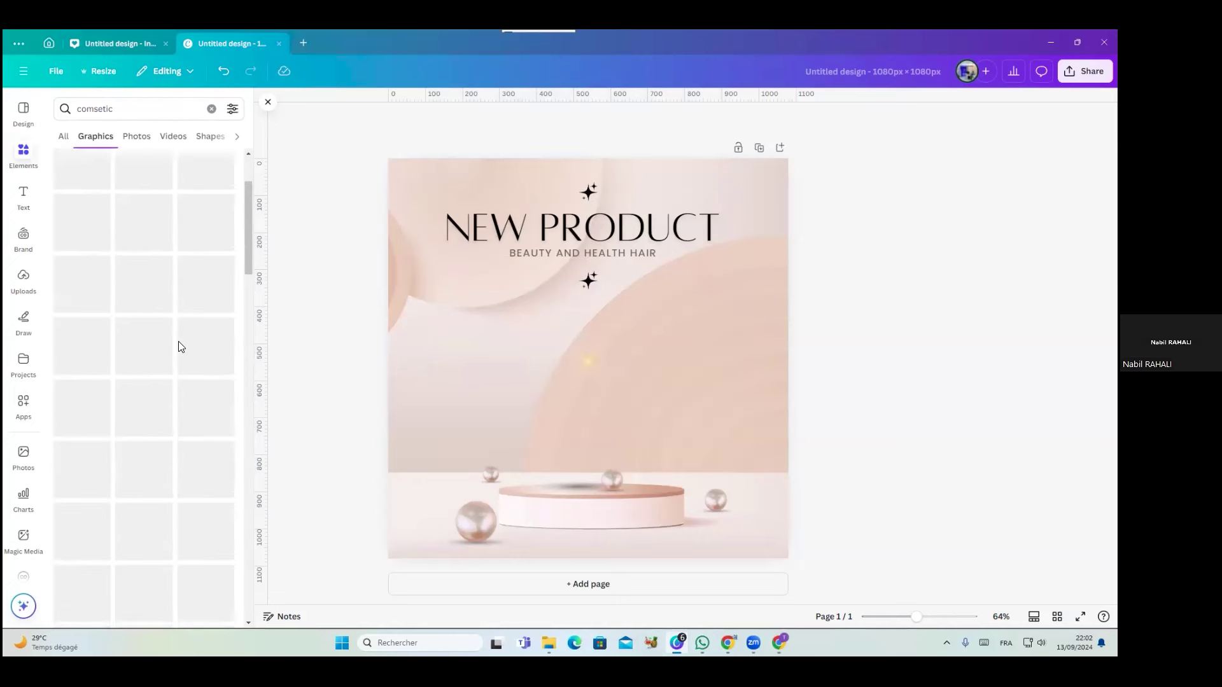
left_click(135, 136)
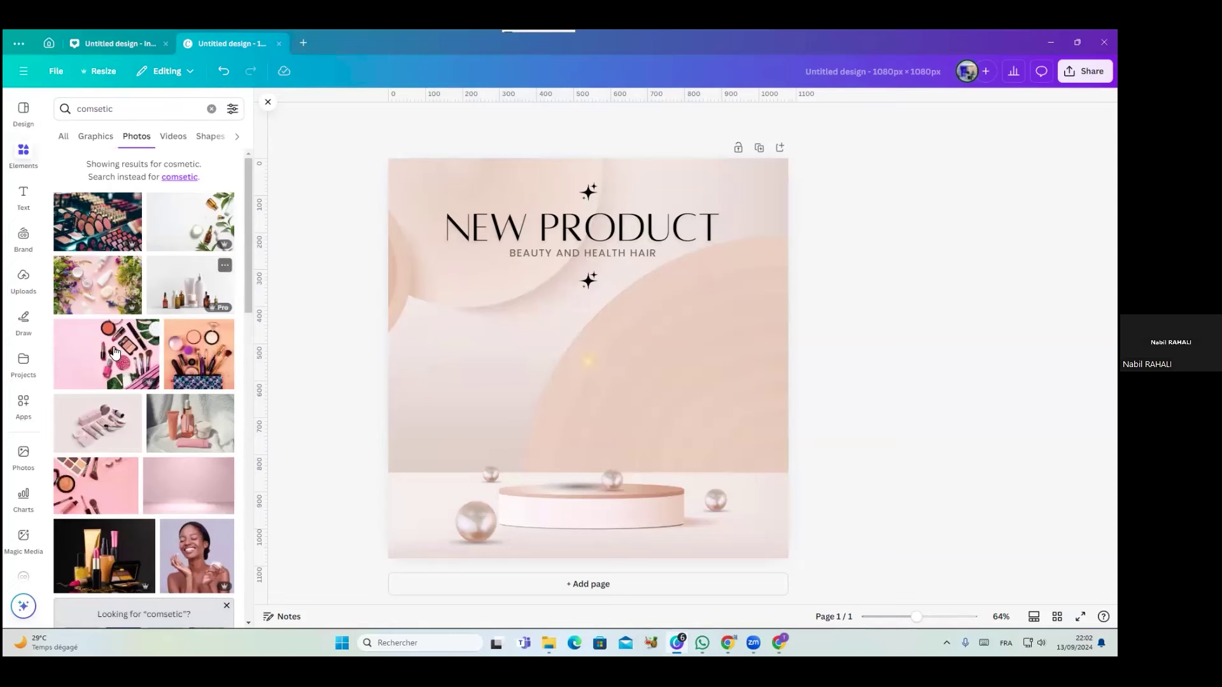
left_click(97, 379)
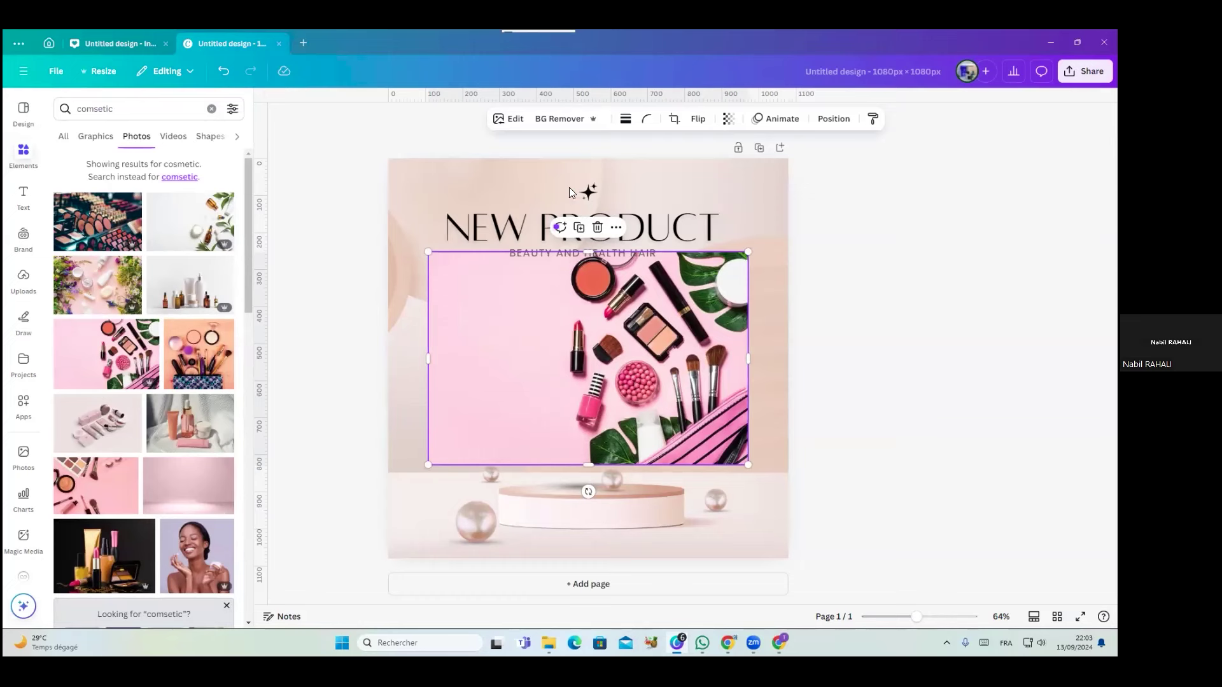
Cut out, reposition and delete the makeup photo, then add the white and amber bottles photo
left_click(555, 121)
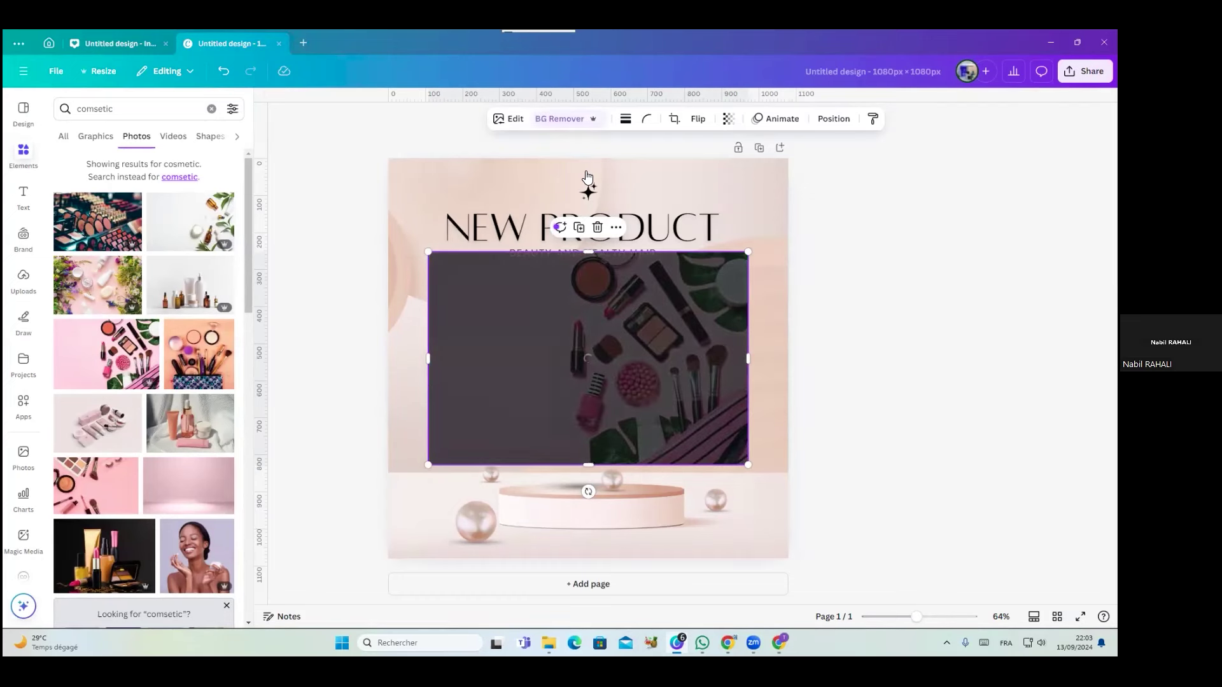
left_click_drag(706, 443, 746, 541)
left_click(978, 501)
left_click(653, 372)
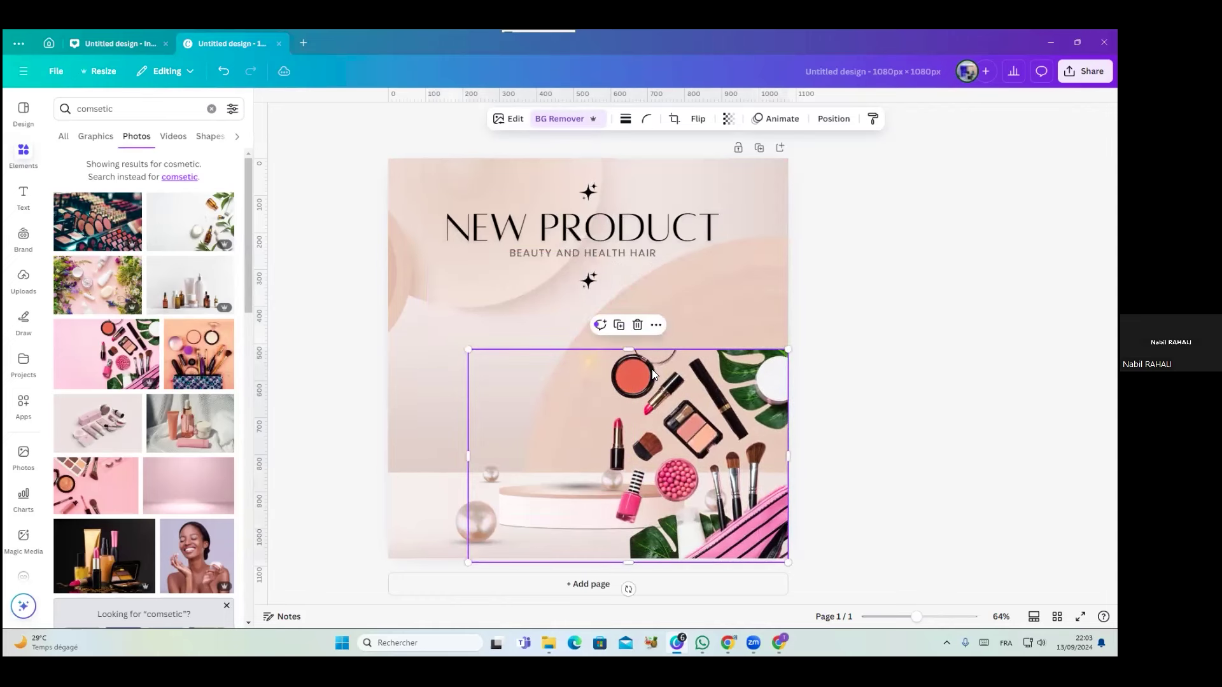
left_click_drag(465, 350, 571, 418)
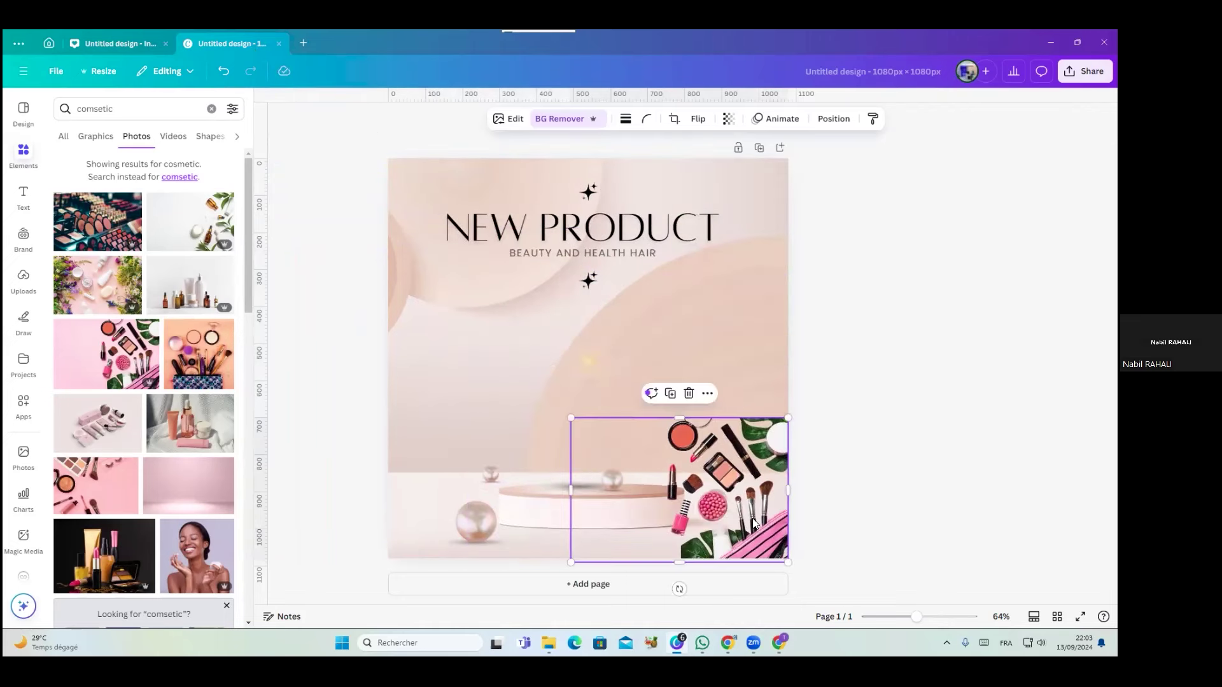
key("Delete")
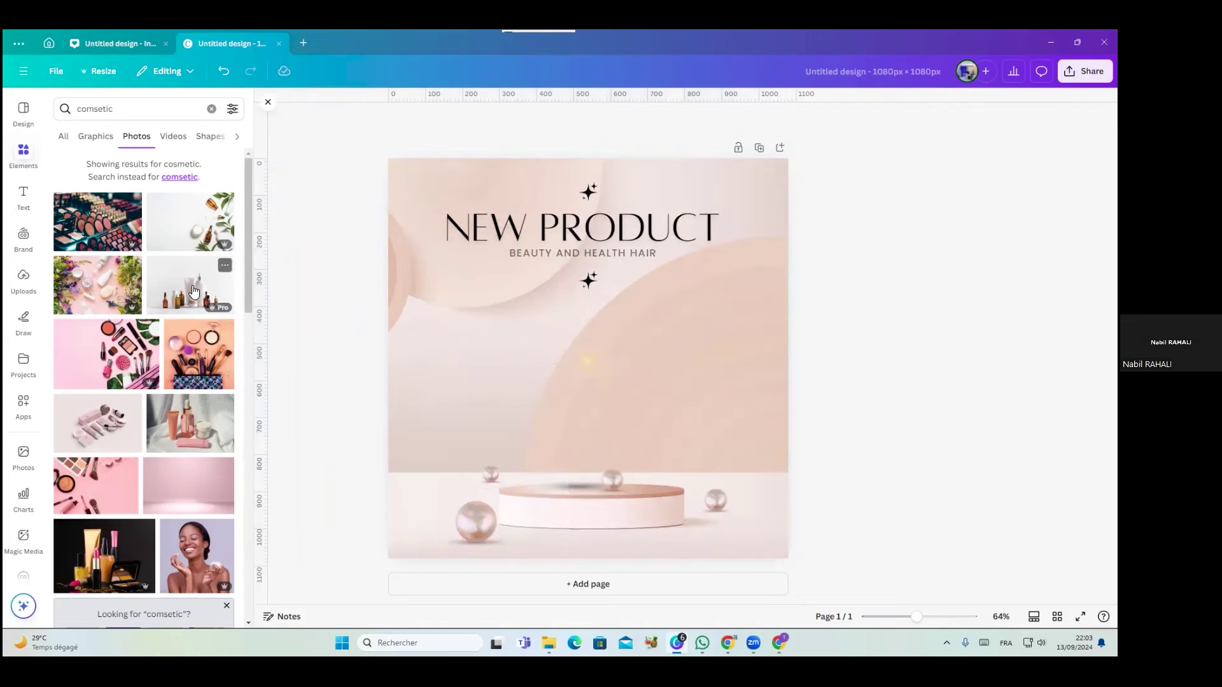
left_click(194, 291)
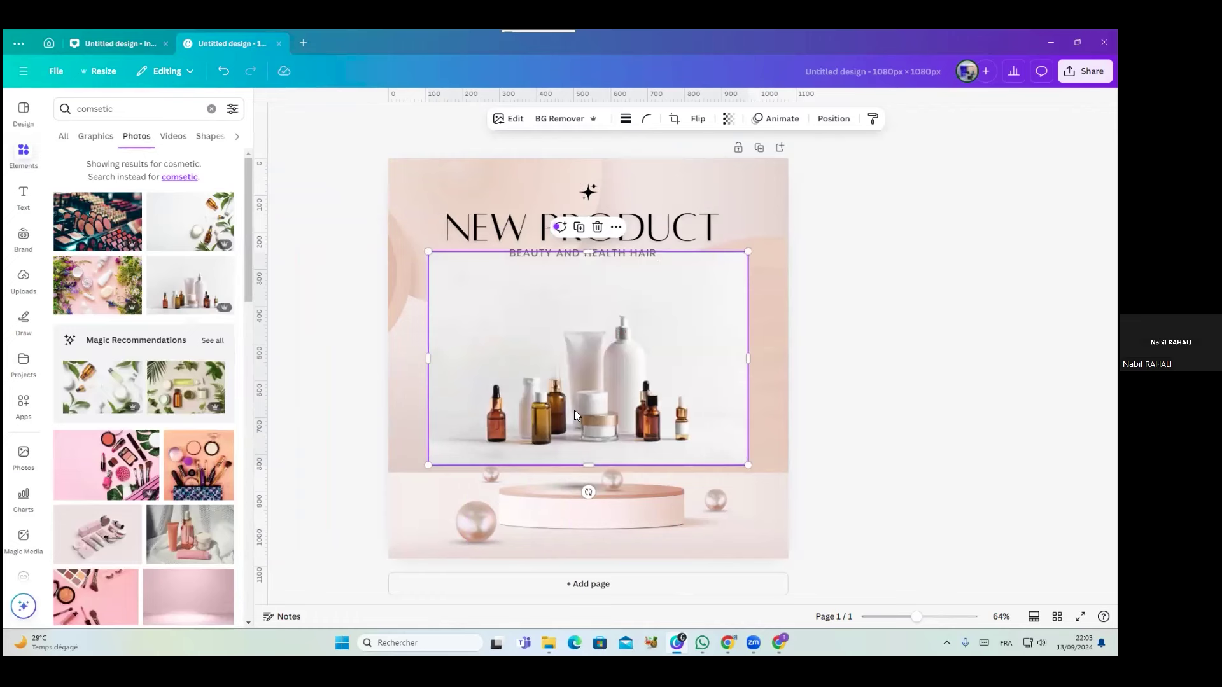
Remove the bottles photo's background, shrink it and stand it centred on the podium
left_click(549, 121)
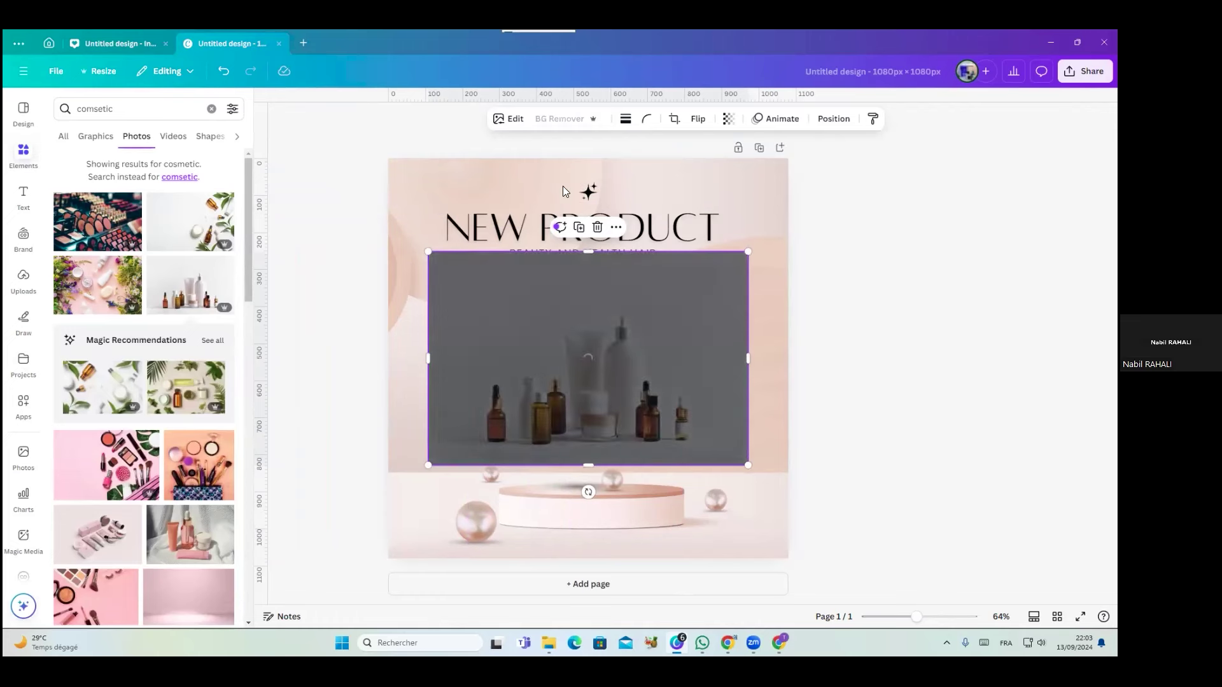
left_click_drag(598, 383, 595, 438)
left_click_drag(742, 515, 652, 450)
left_click_drag(558, 399, 565, 374)
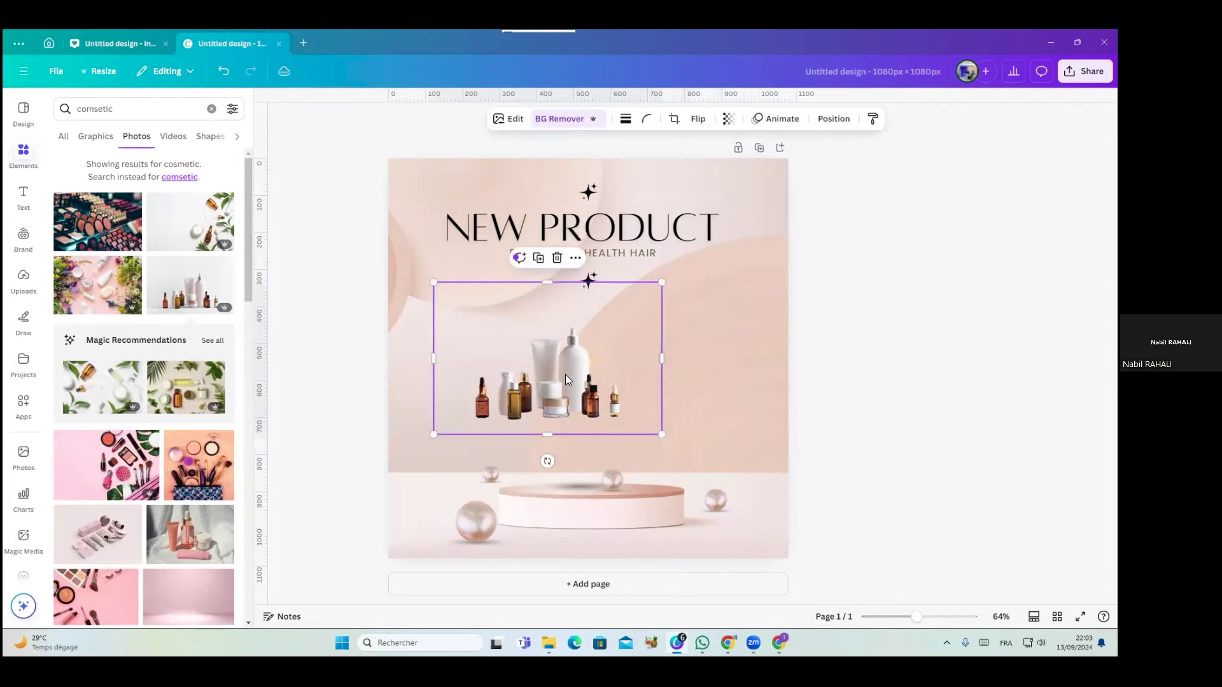
left_click_drag(609, 481, 689, 536)
left_click_drag(523, 367, 566, 439)
left_click_drag(703, 353, 688, 363)
left_click_drag(604, 447, 611, 446)
Reposition the pearl below the podium slightly left and down
left_click_drag(704, 534, 677, 540)
left_click(872, 492)
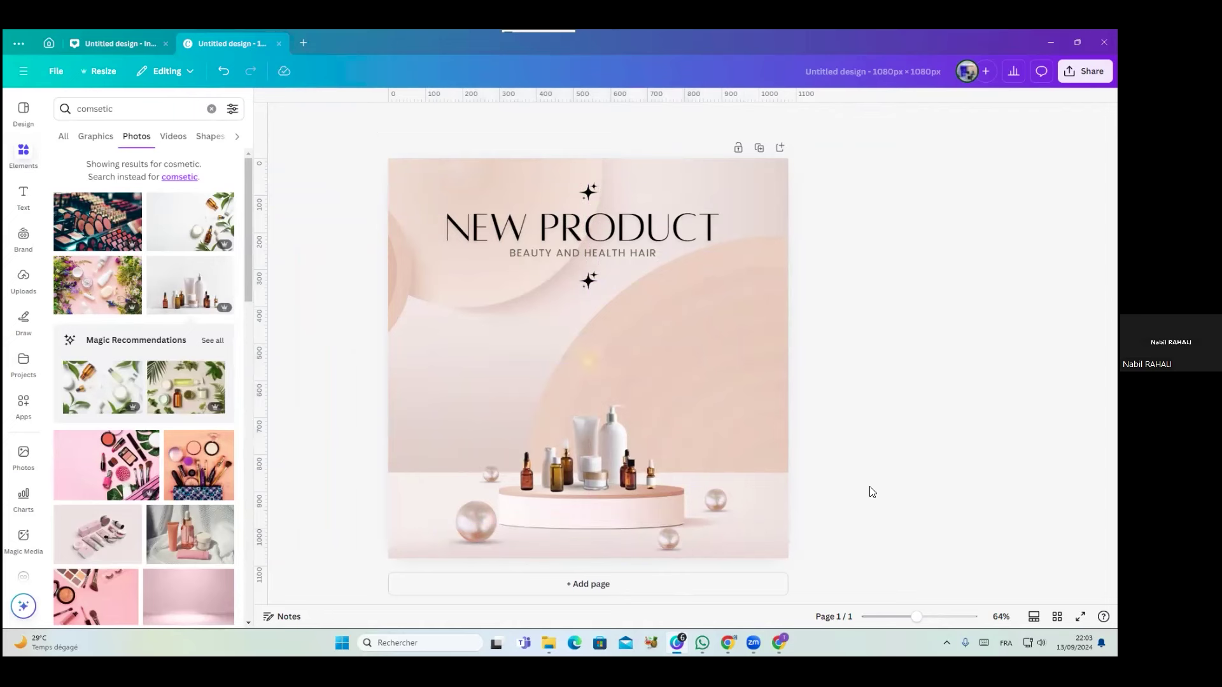
left_click(660, 540)
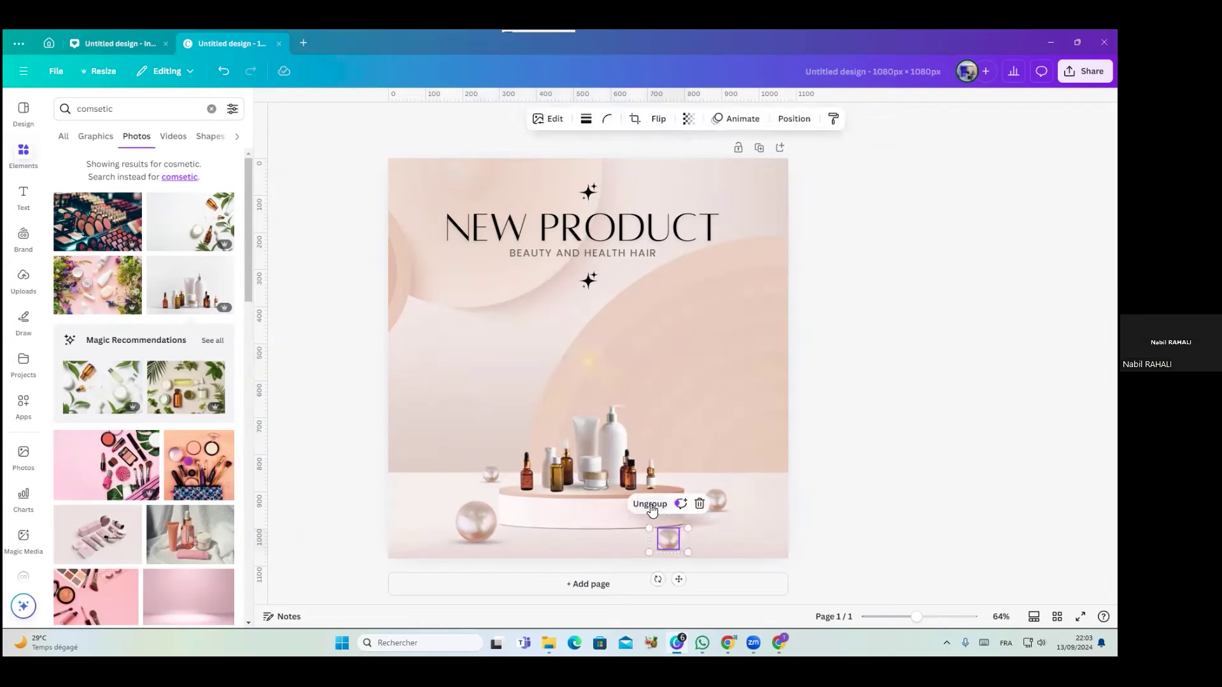
mouse_move(668, 539)
left_mouse_down()
mouse_move(689, 536)
mouse_move(670, 538)
left_mouse_up()
left_click(602, 555)
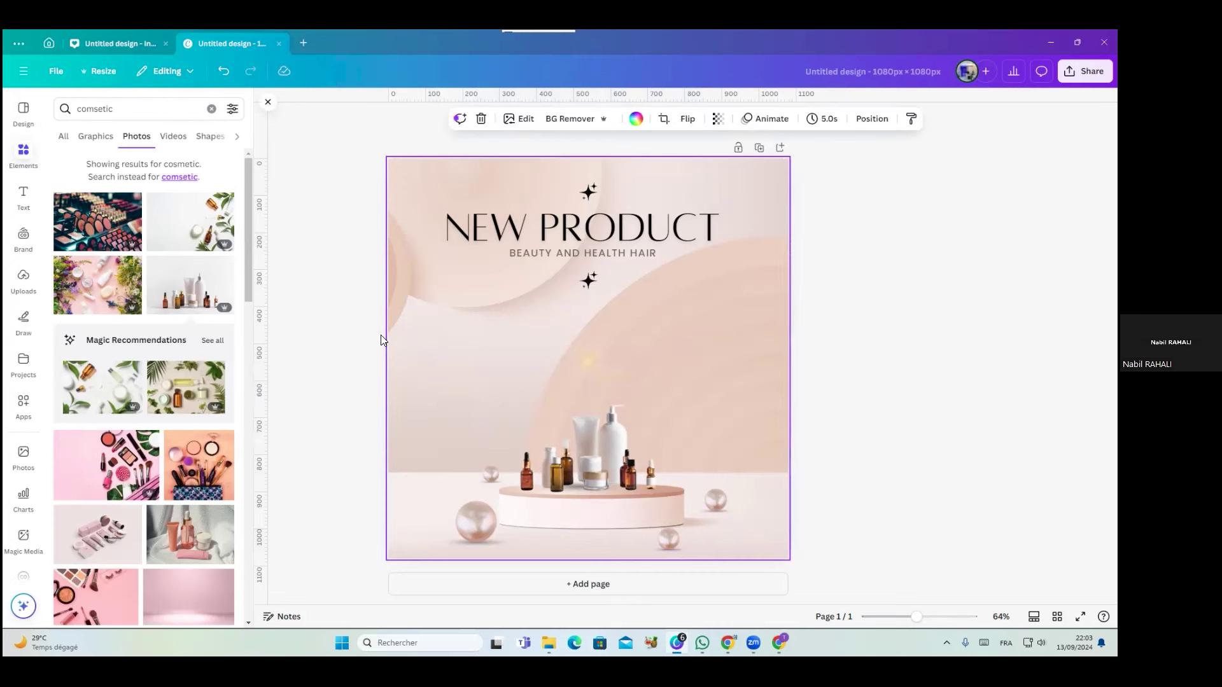
Add the three-women cosmetic video, stretch it to fill the page, then delete it
left_click(525, 234)
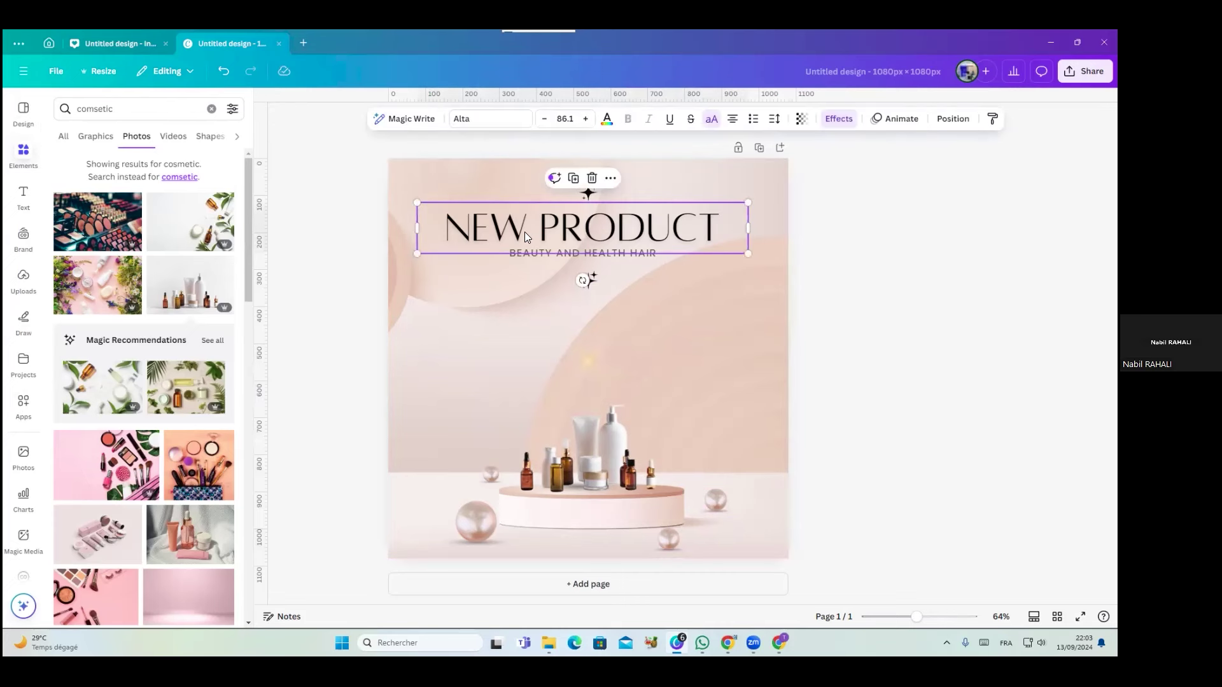
left_click(169, 143)
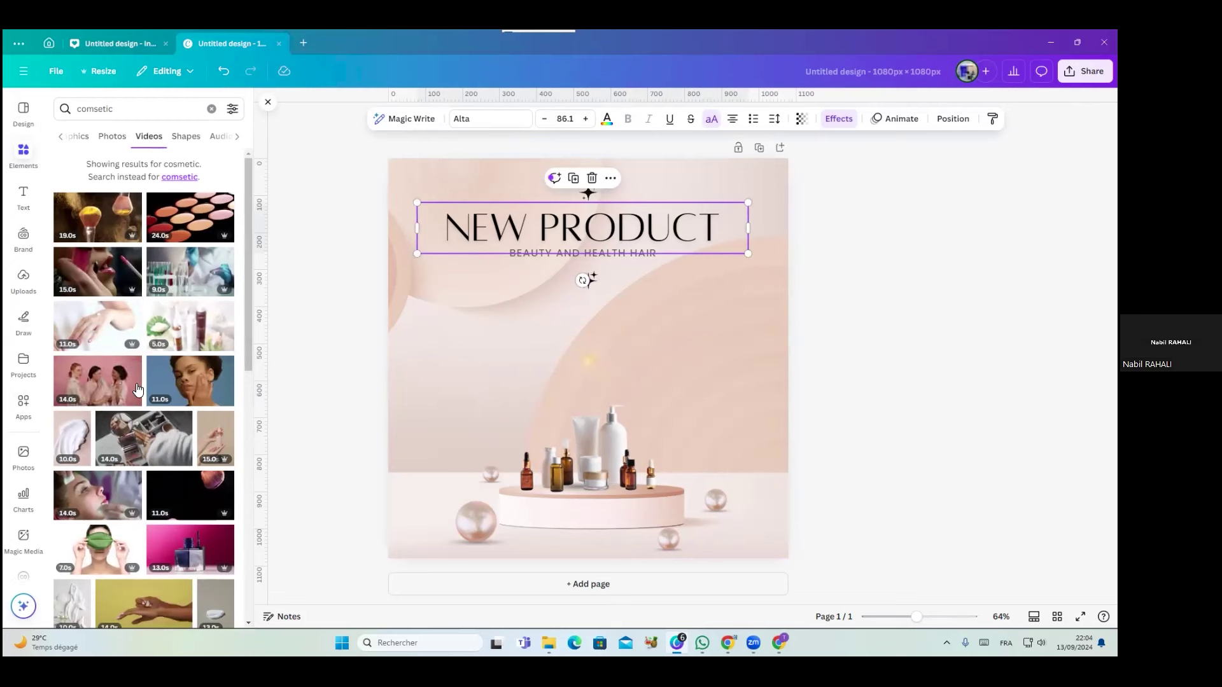
left_click(98, 382)
left_click_drag(429, 269, 343, 196)
left_click_drag(746, 451, 864, 515)
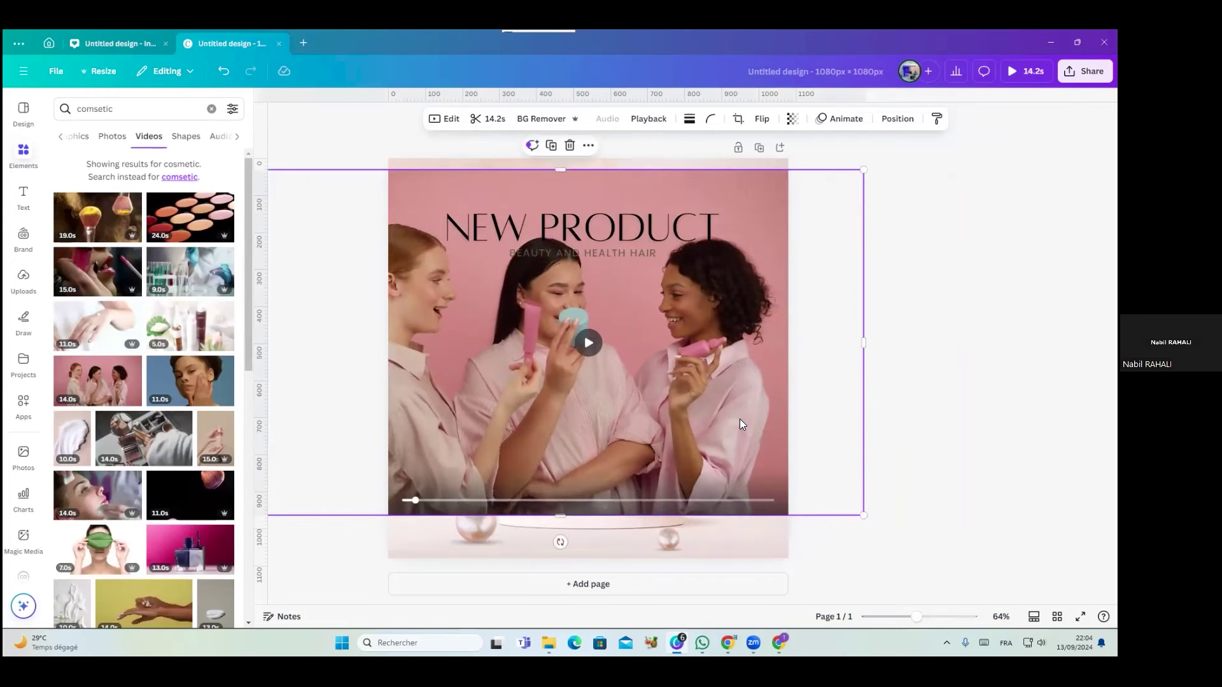
key("Delete")
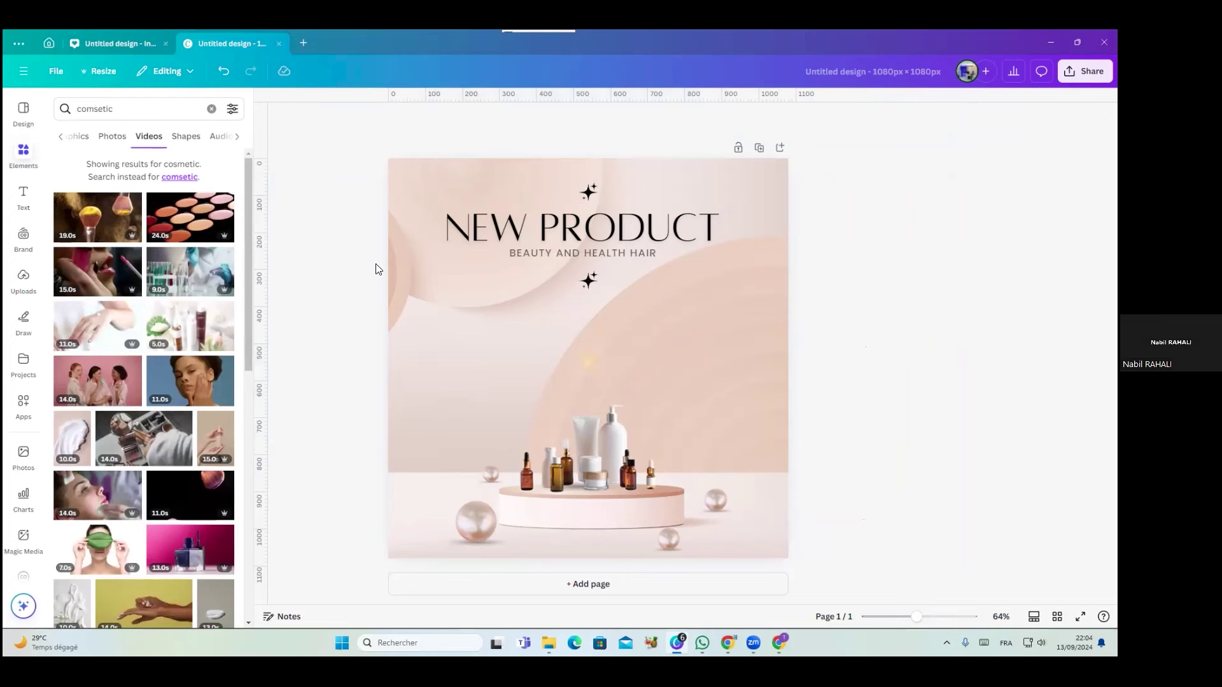
left_click(184, 137)
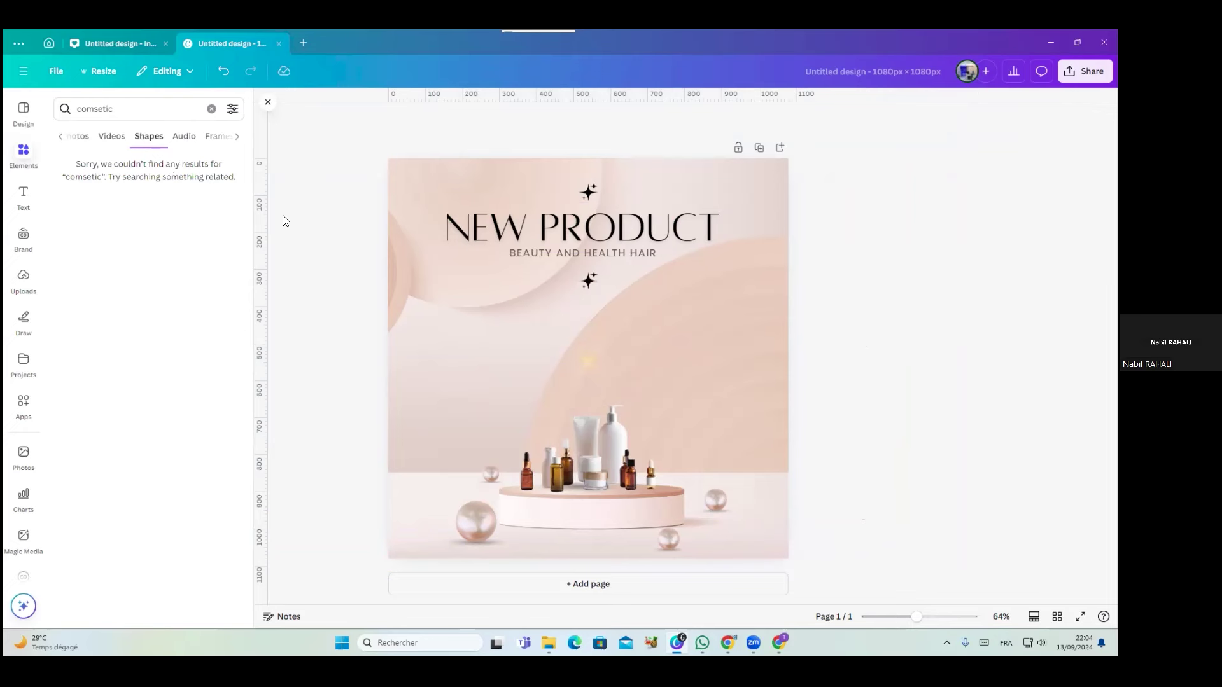
left_click(186, 137)
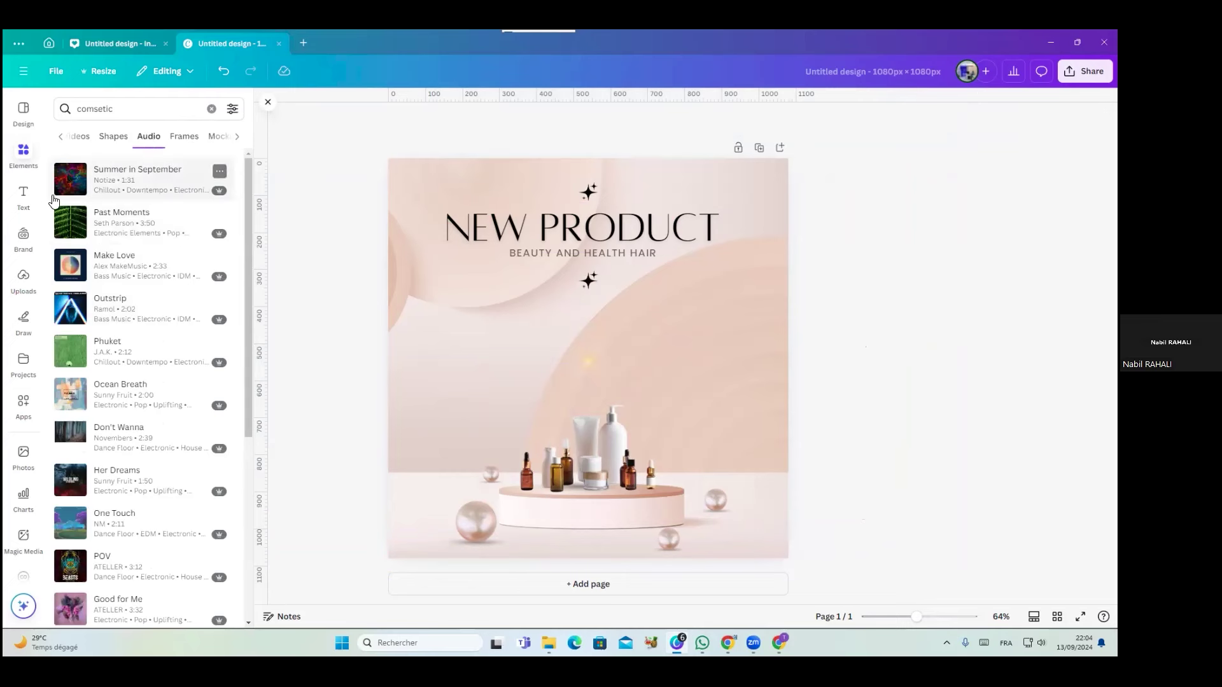
left_click(72, 182)
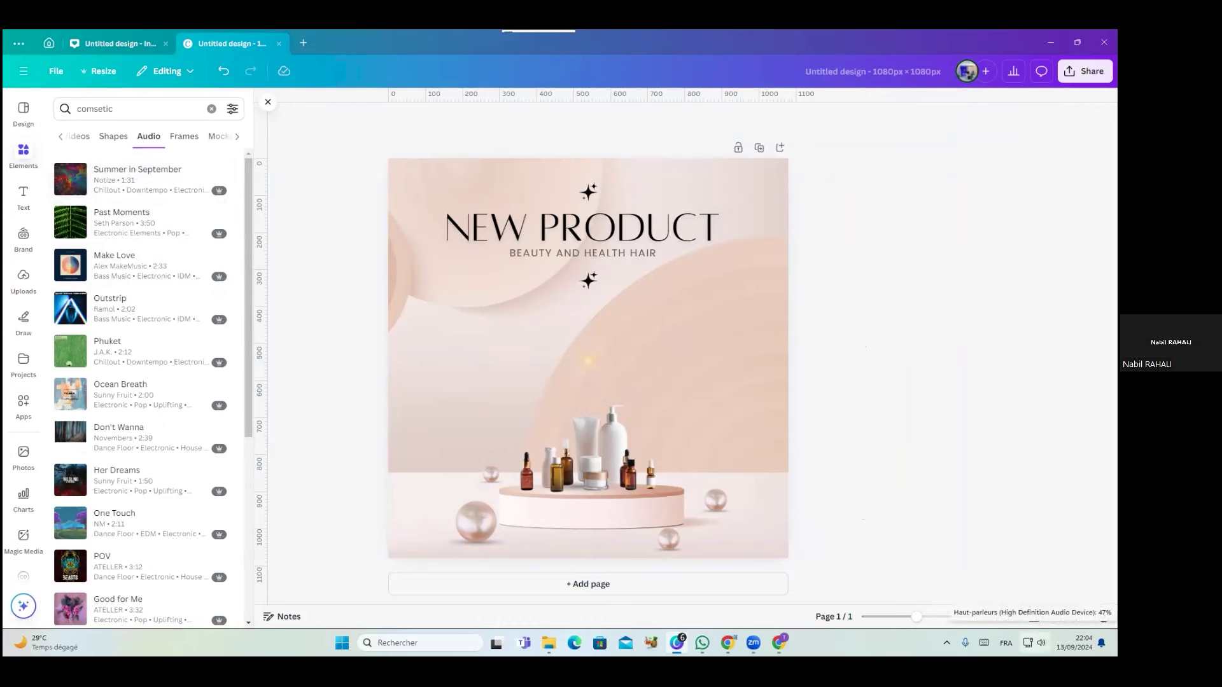
left_click(1041, 642)
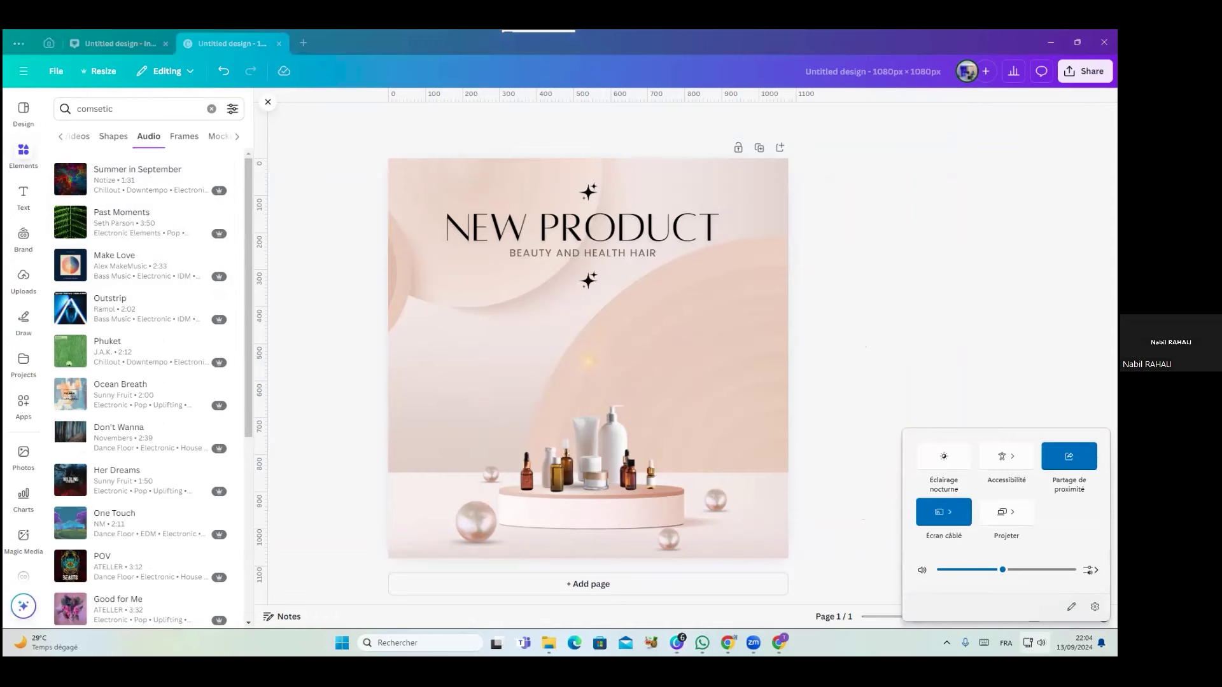
left_click(1089, 567)
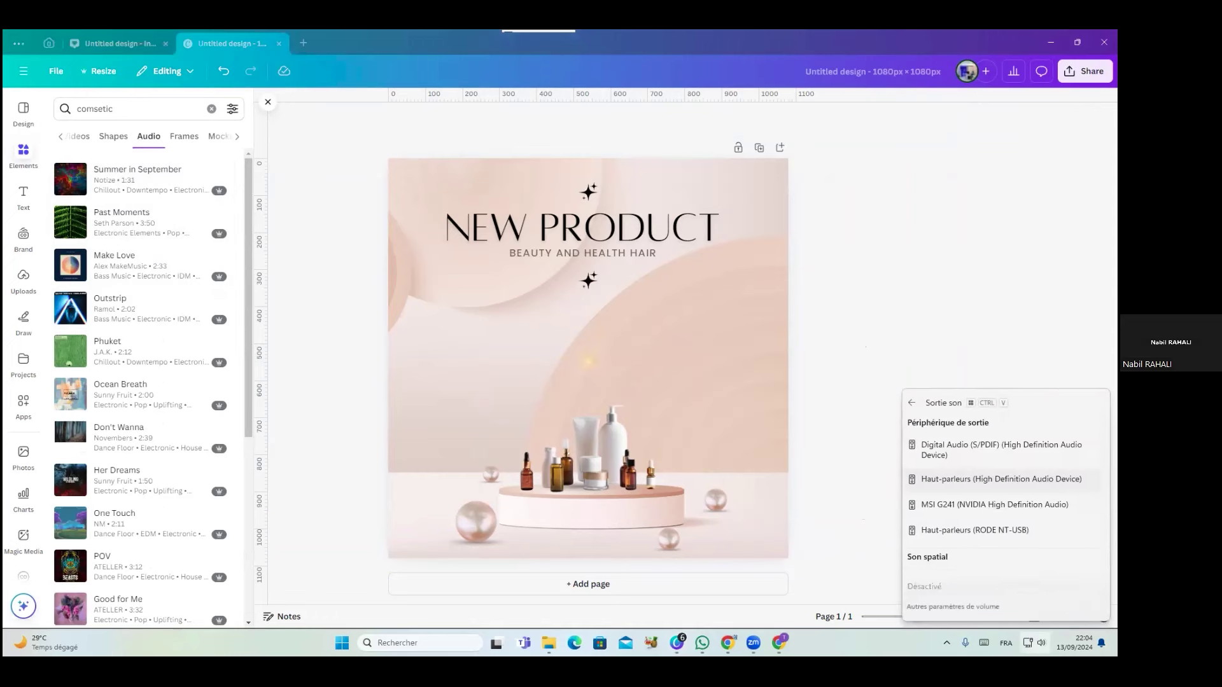
left_click(967, 334)
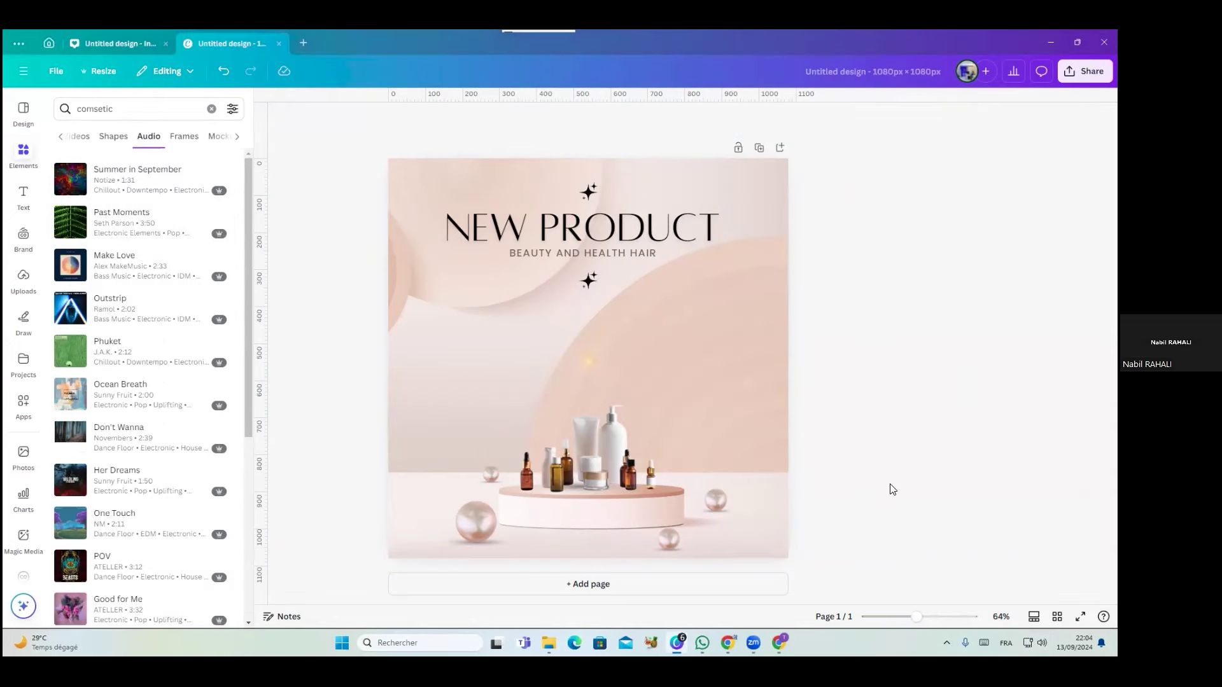
left_click(75, 182)
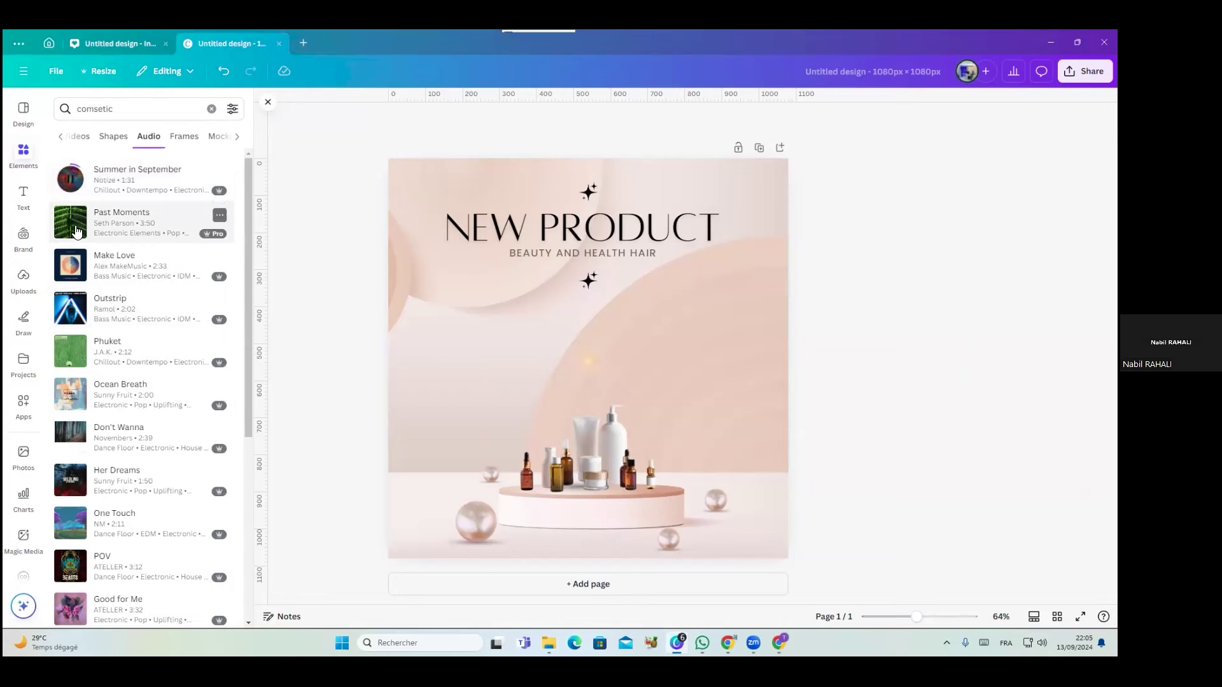
left_click(75, 226)
left_click(71, 237)
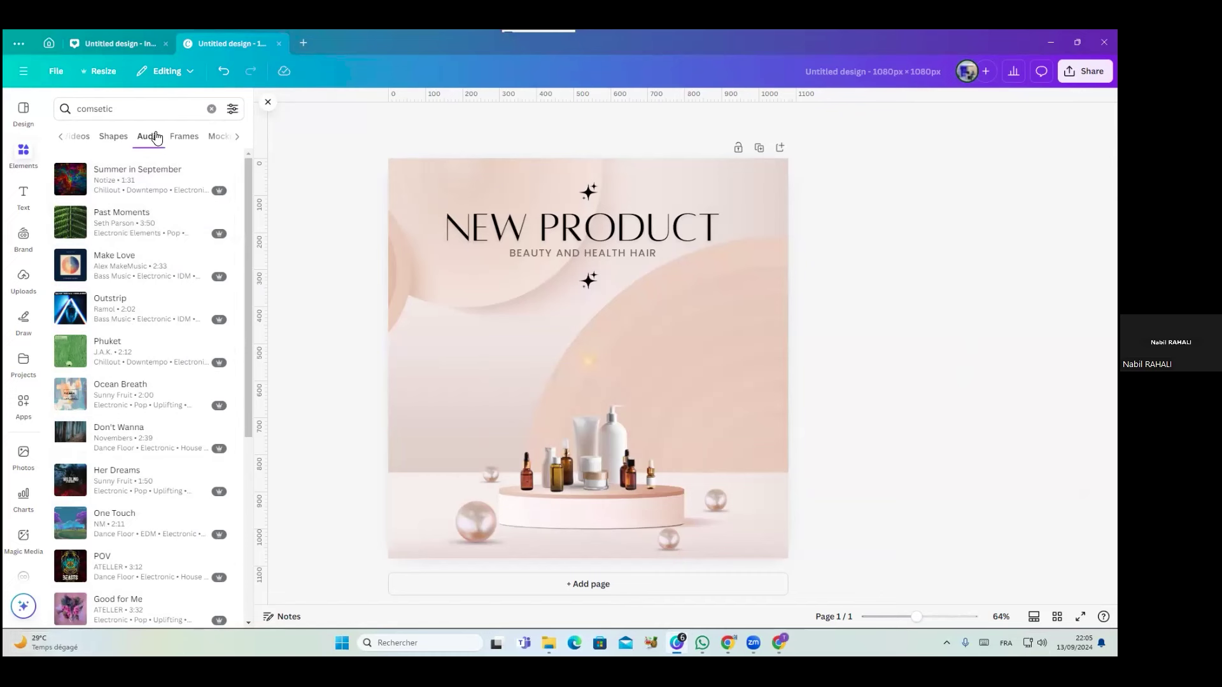
left_click(194, 142)
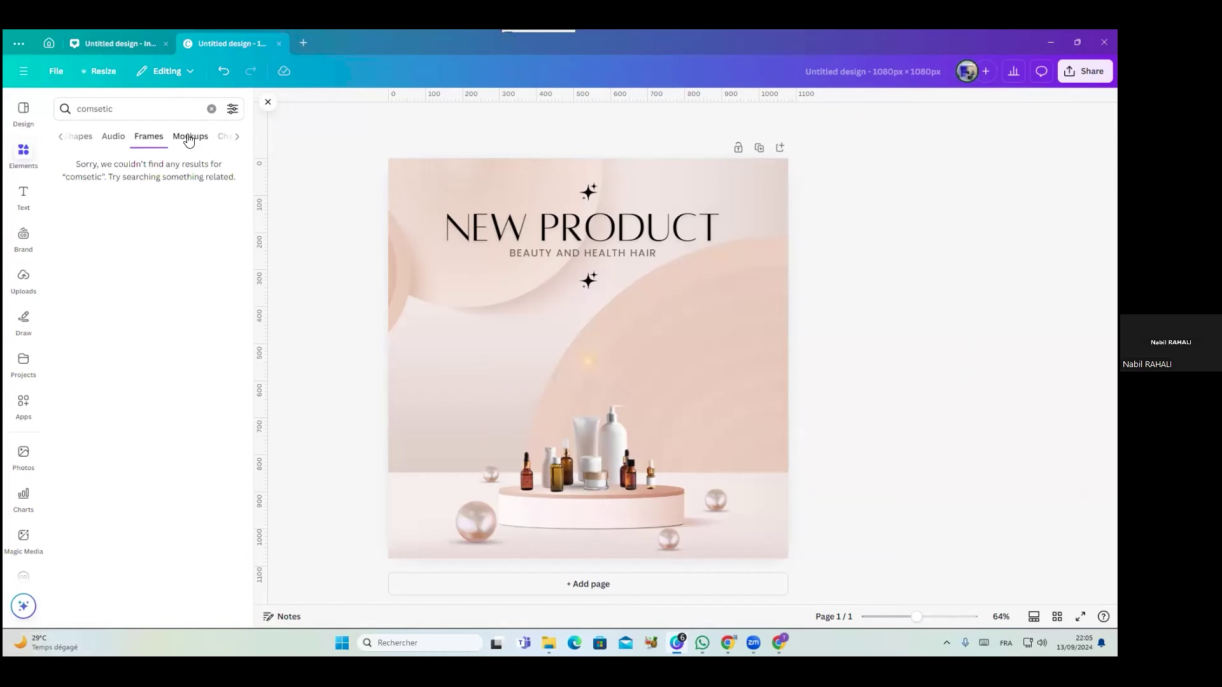
left_click(120, 112)
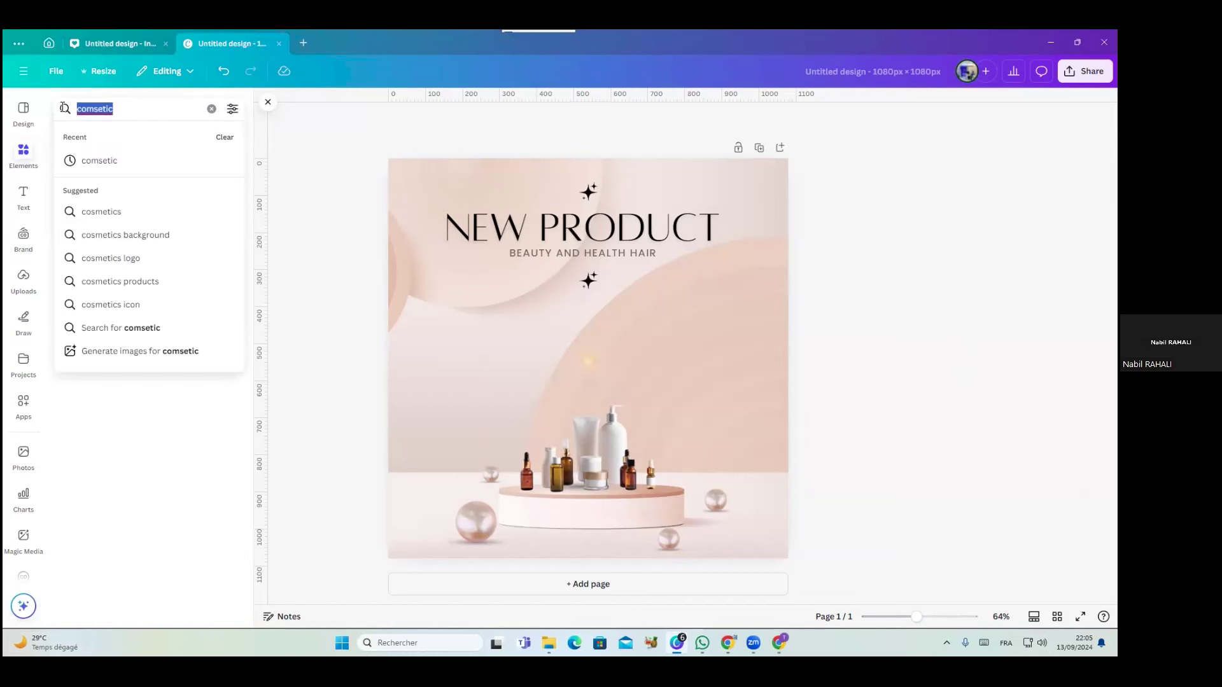
Replace the misspelled search with 'fr' and browse the frame results
key("BackSpace")
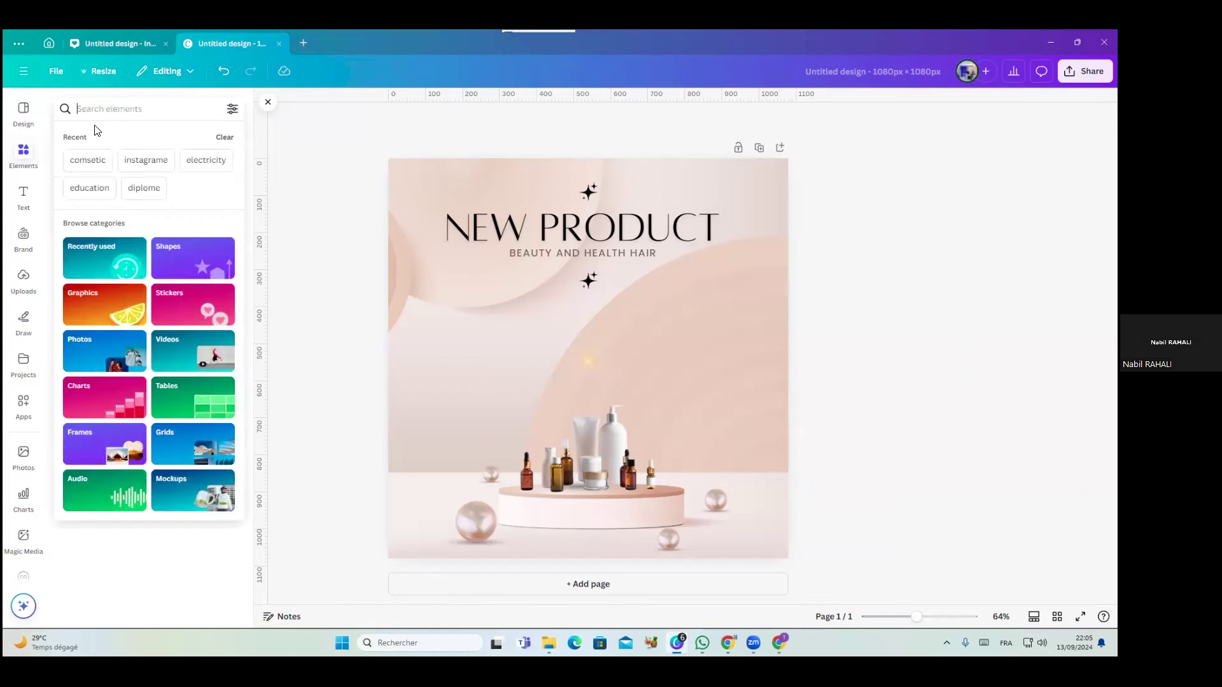
type("frame")
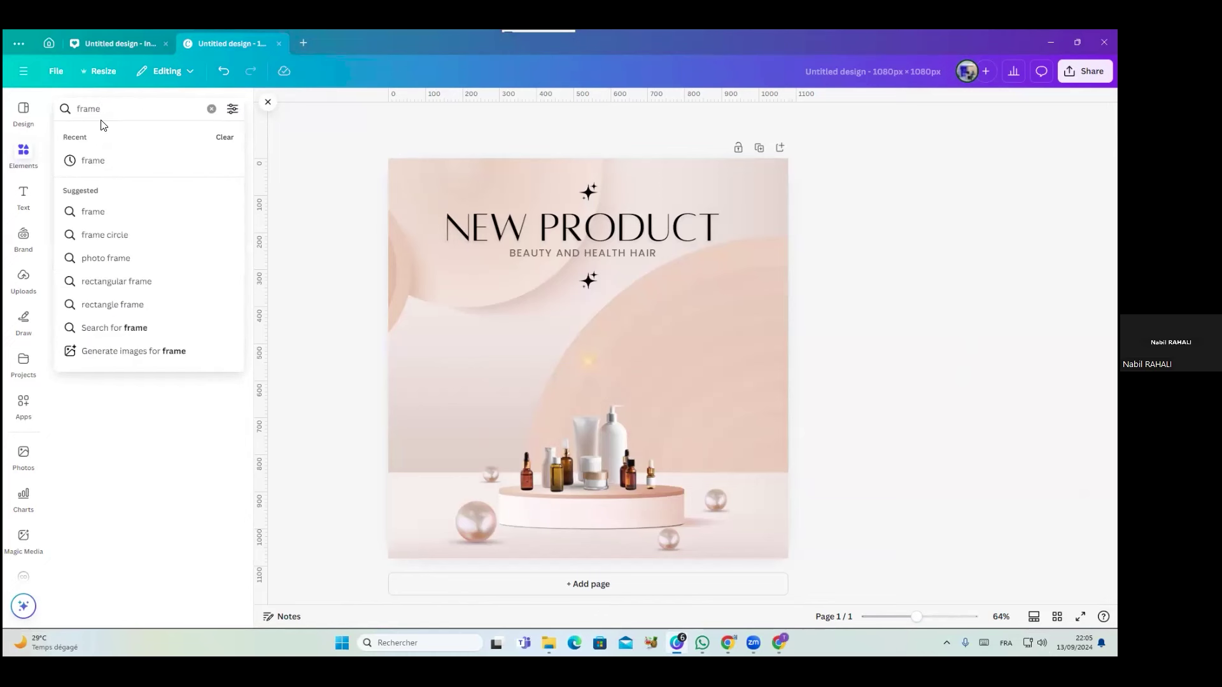
key("Return")
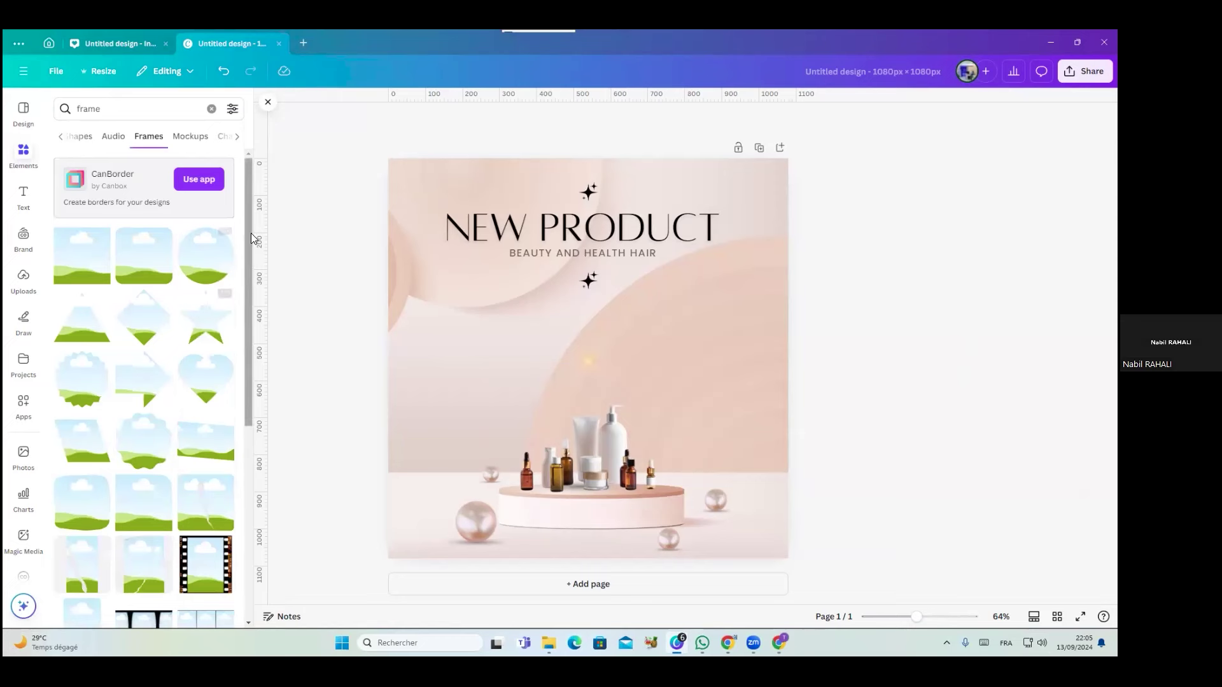
scroll(158, 424, "down", 10)
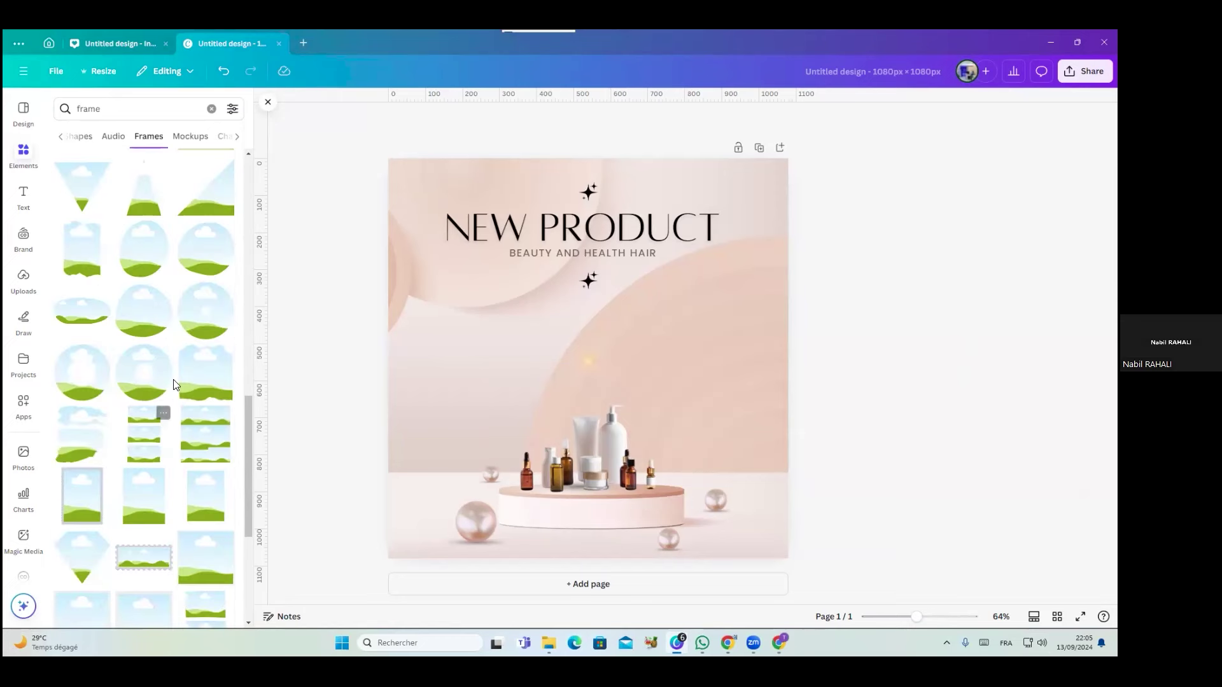
scroll(168, 431, "down", 5)
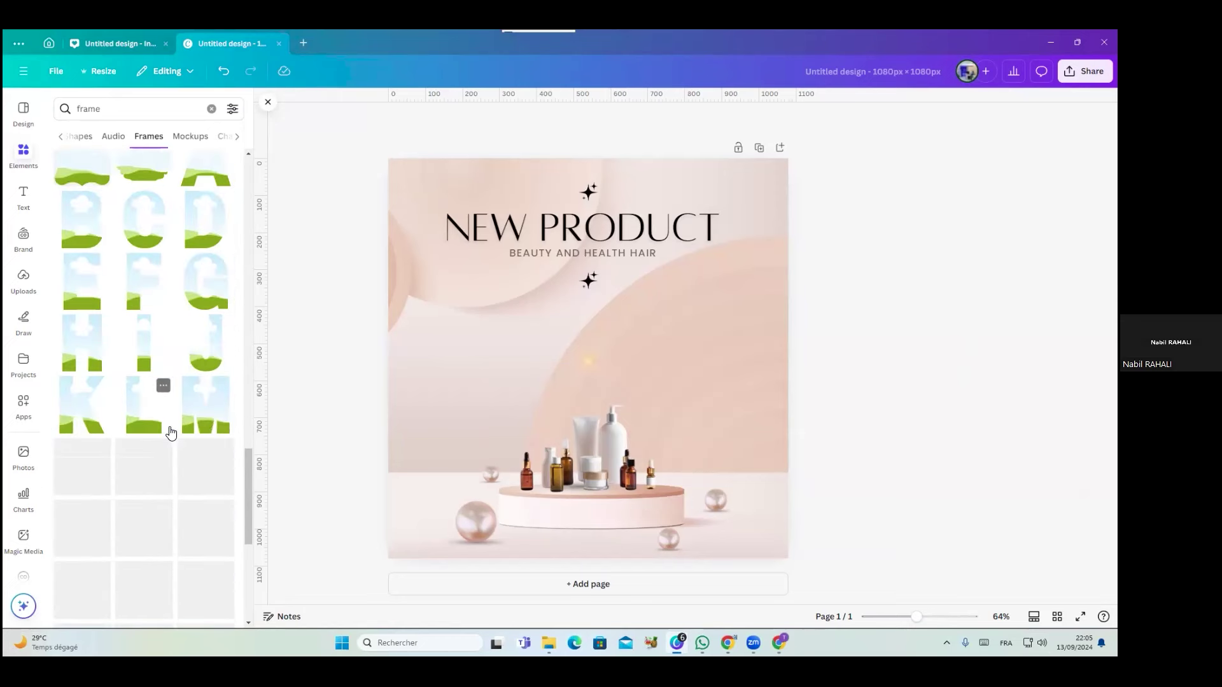
scroll(177, 436, "down", 5)
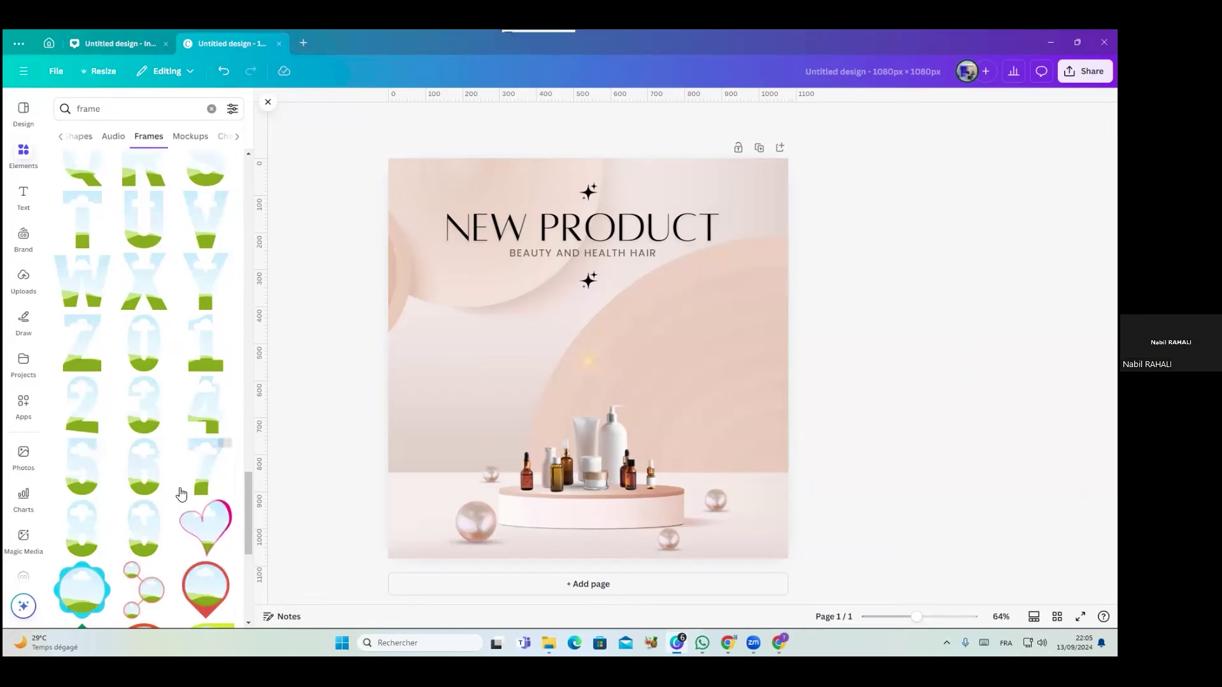
scroll(183, 519, "up", 15)
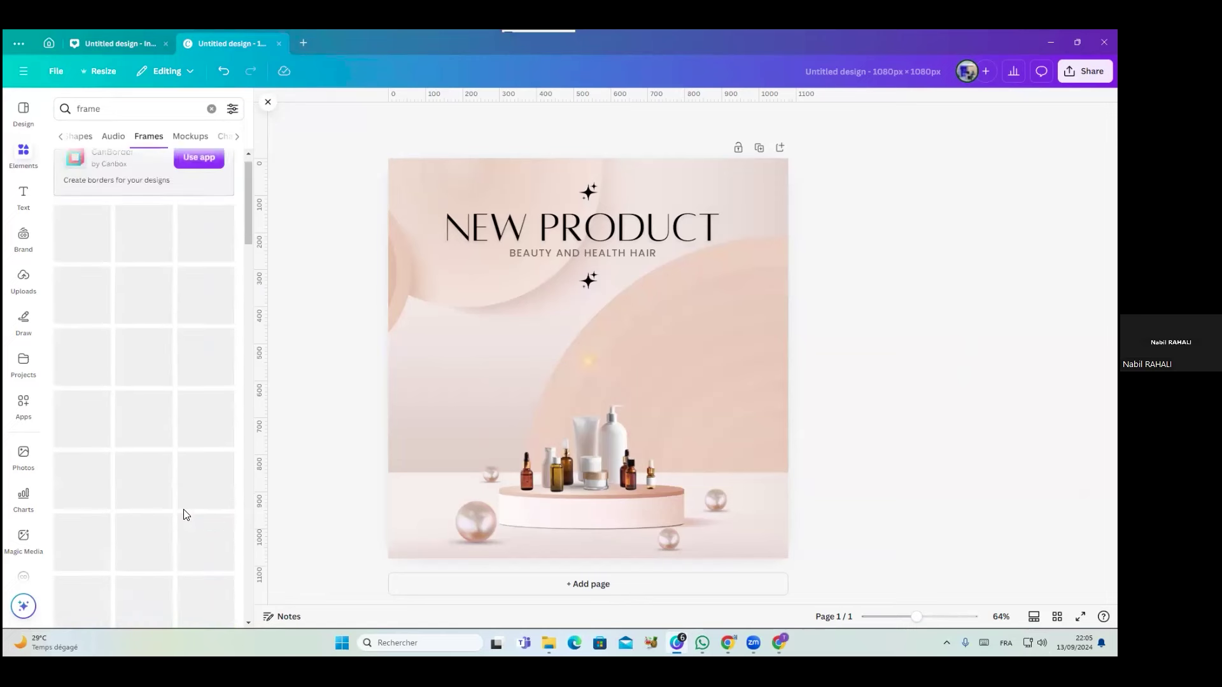
Add a circle frame, shrink it and move it right, below the subtitle
left_click(205, 264)
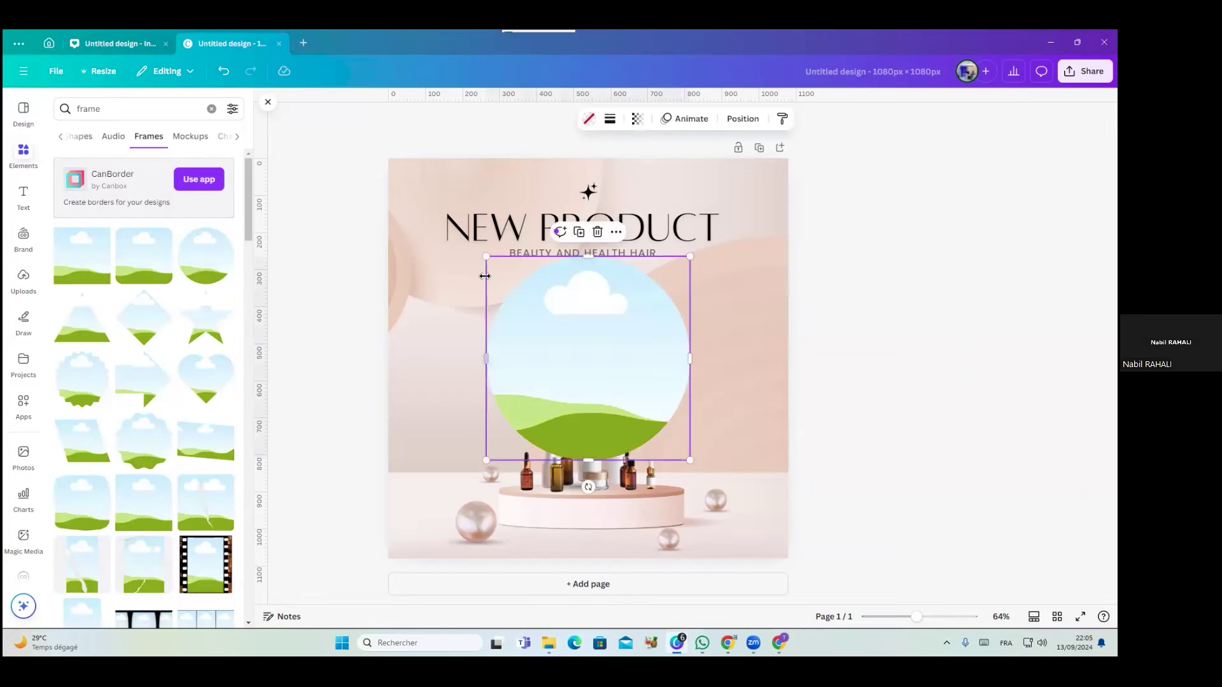
left_click_drag(688, 258, 617, 329)
left_click_drag(583, 401, 727, 357)
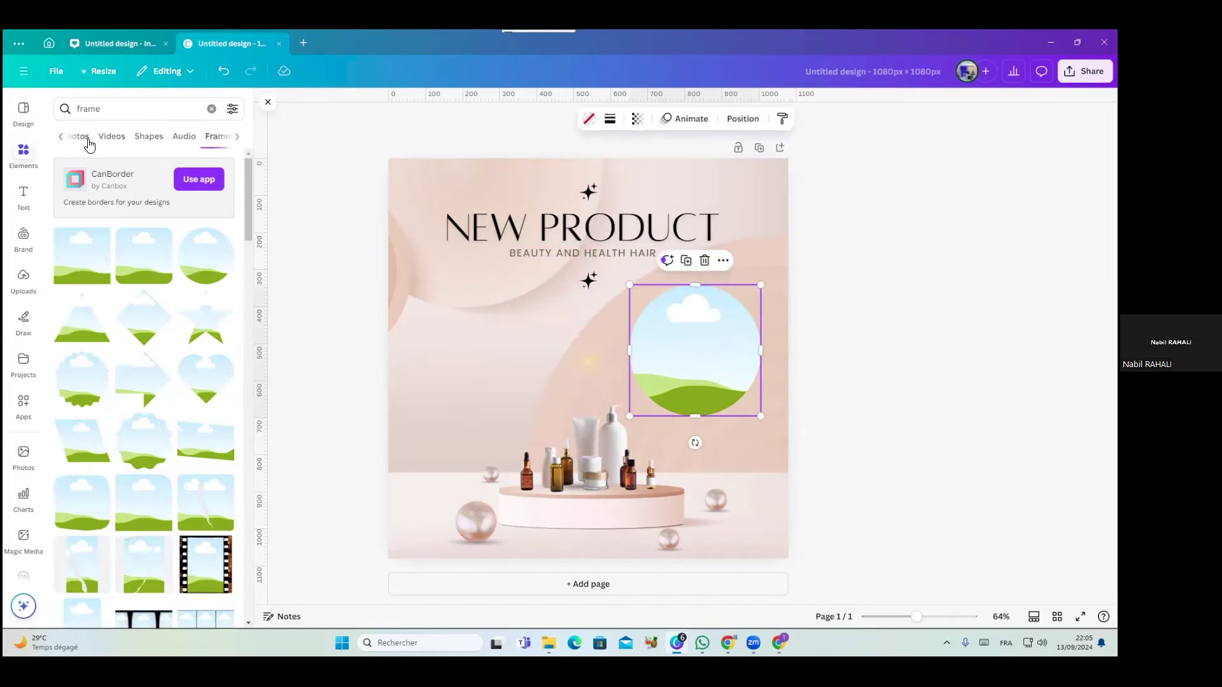
Search cosmetic videos and drop the makeup brush clip into the circle frame
left_click(111, 136)
left_click_drag(106, 108, 65, 109)
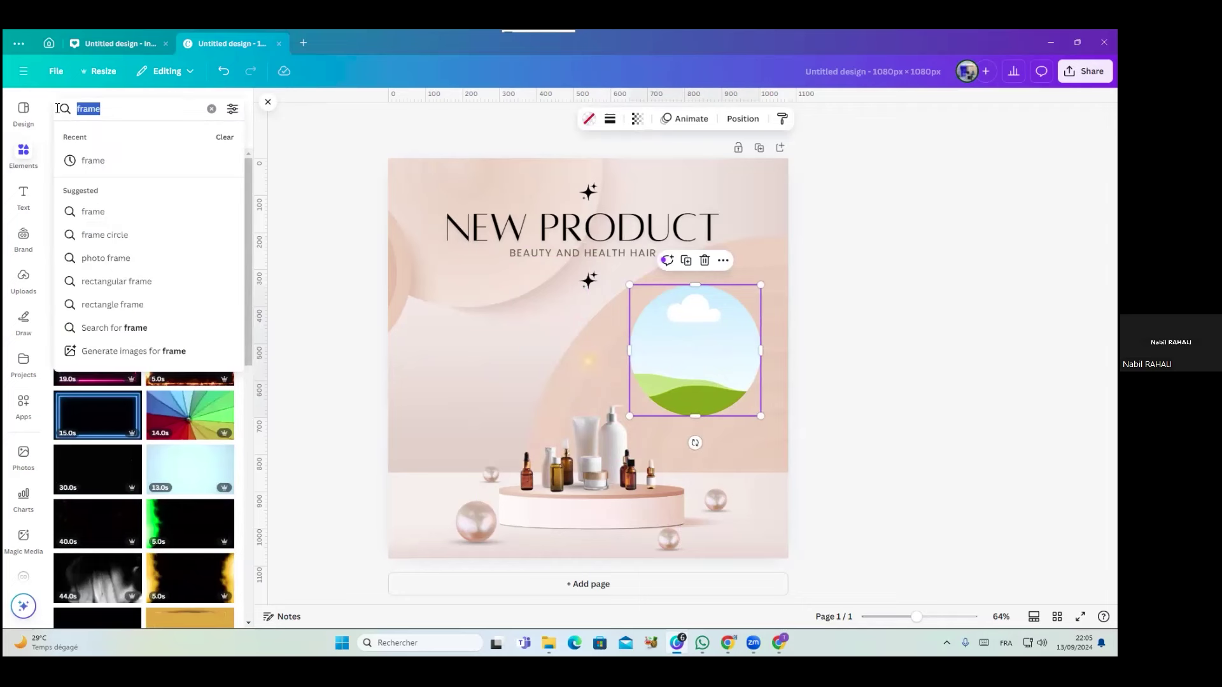
type("caosmet")
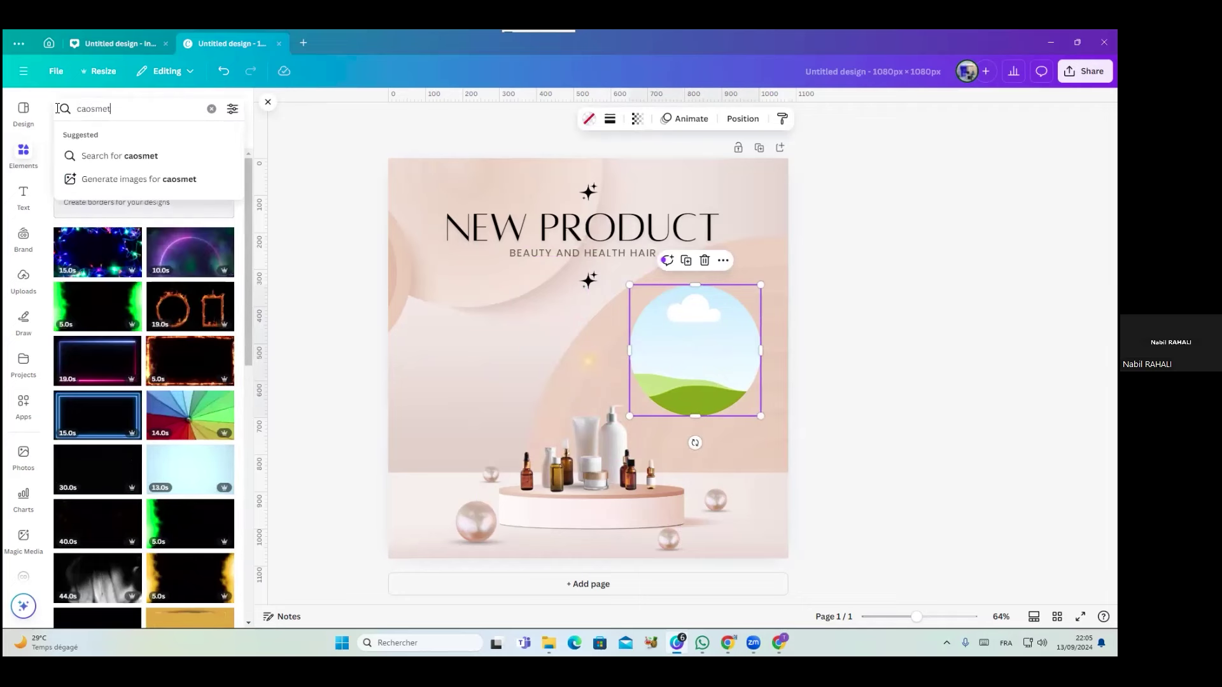
key("Return")
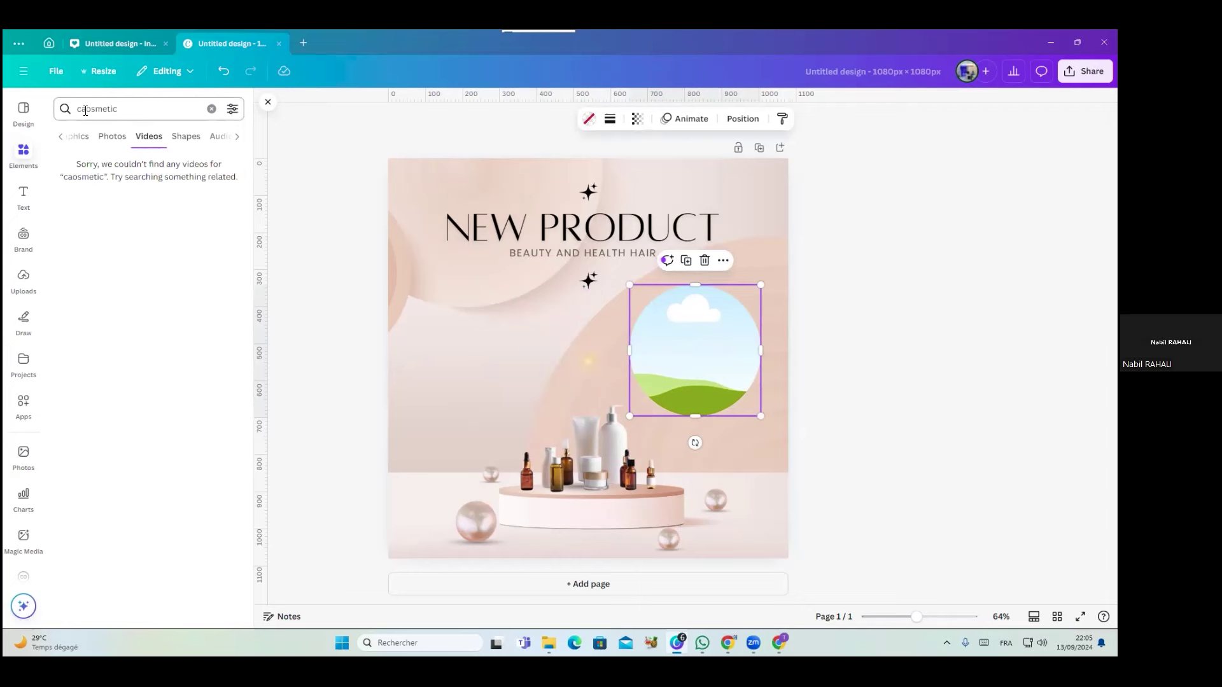
left_click(85, 111)
key("BackSpace")
key("Return")
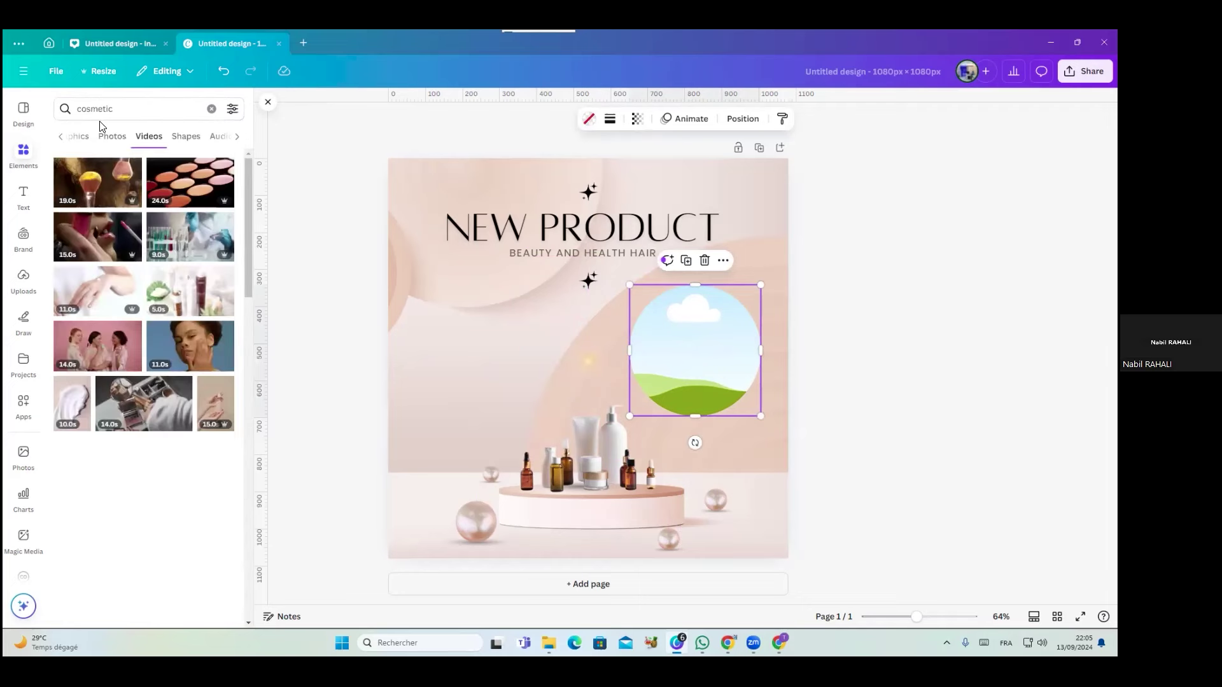
left_click_drag(106, 248, 692, 319)
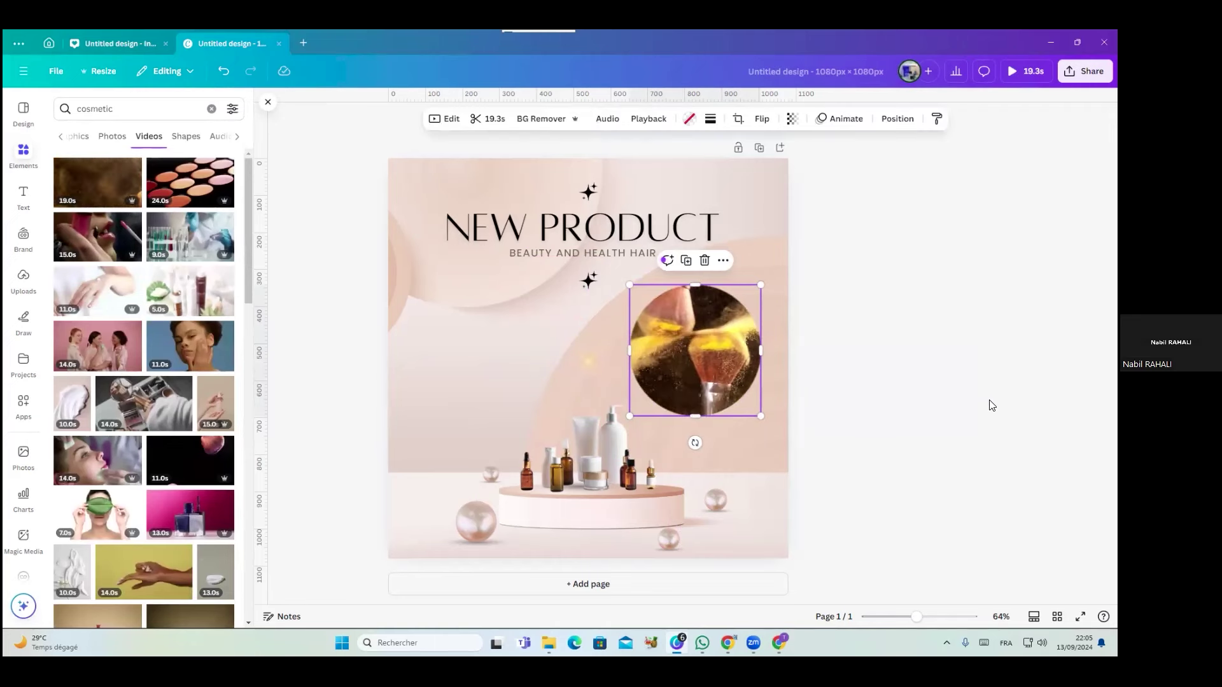
mouse_move(684, 322)
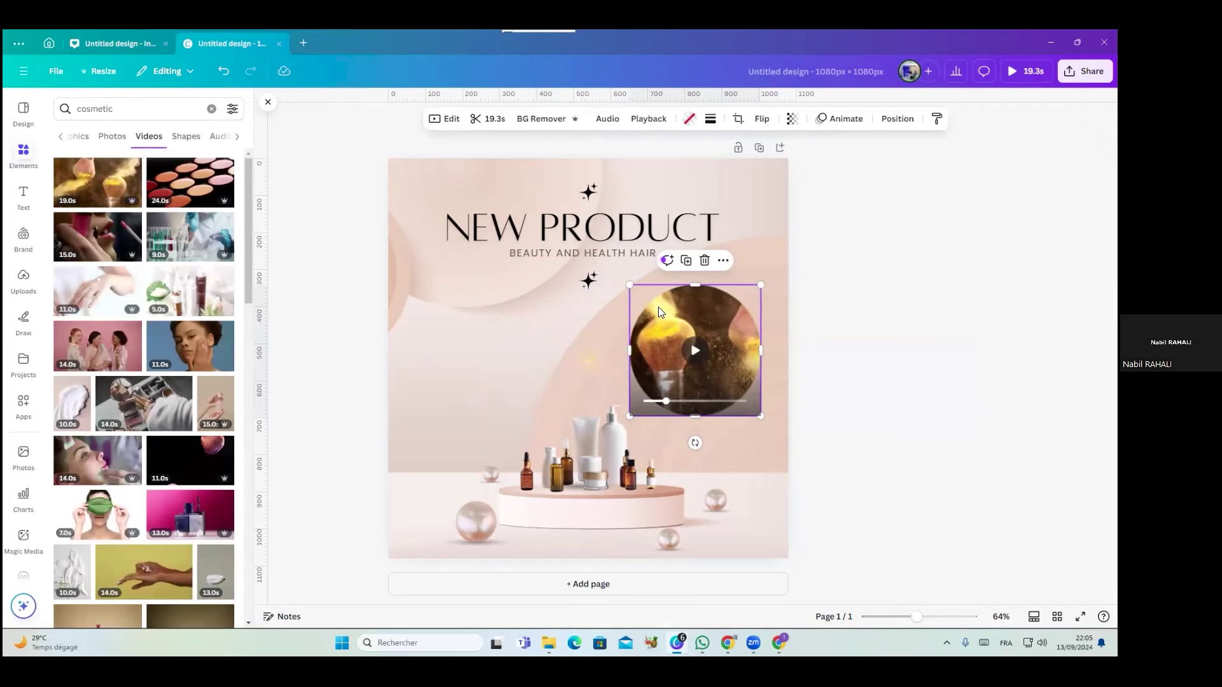
Give the circular video a solid border of weight 7 in gold #FFDA4E
left_click(710, 120)
left_click_drag(642, 199, 645, 199)
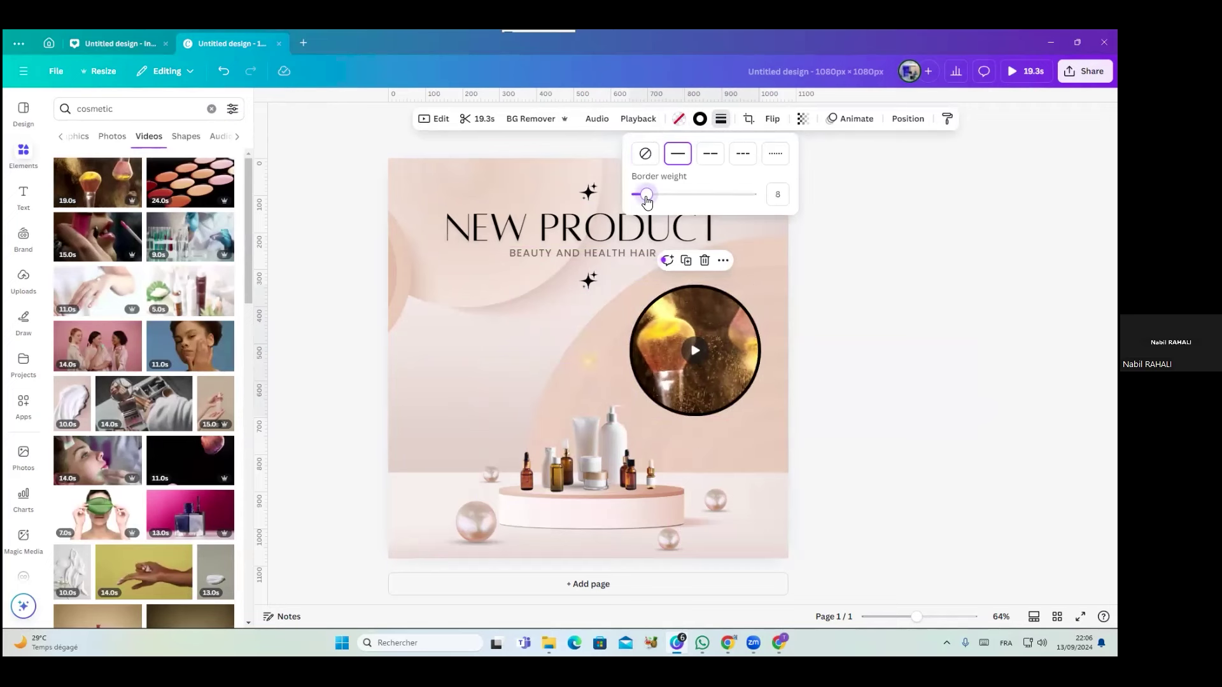
left_click(680, 119)
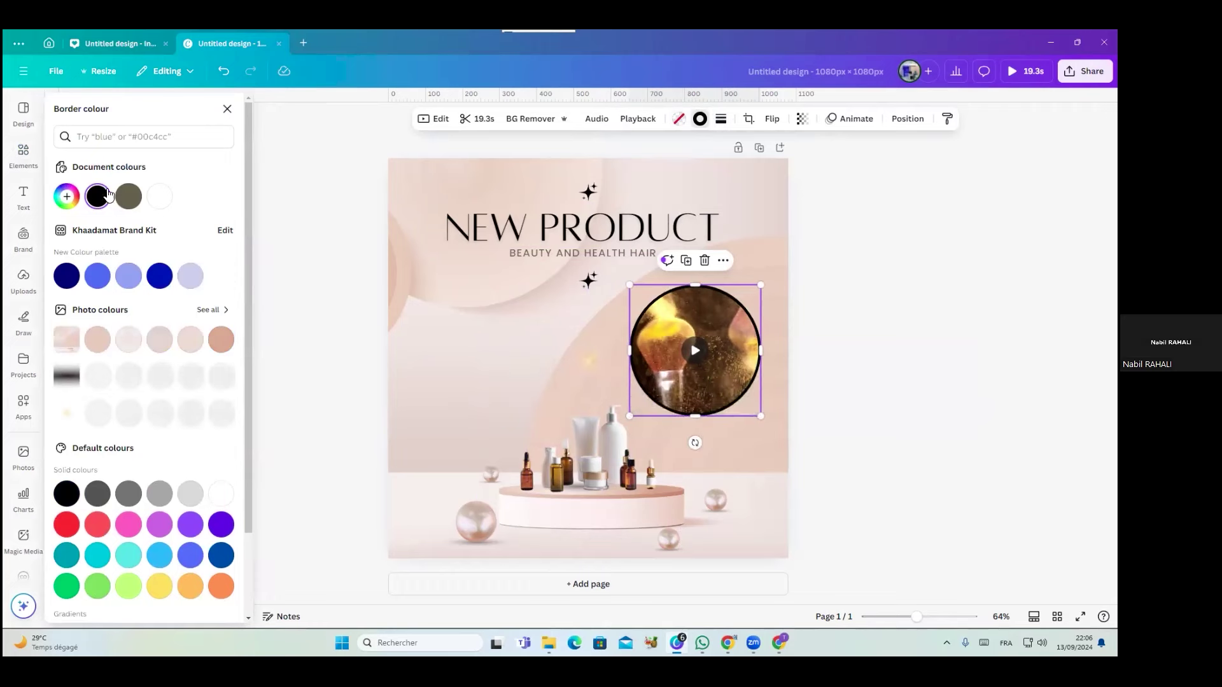
left_click(66, 196)
left_click(213, 344)
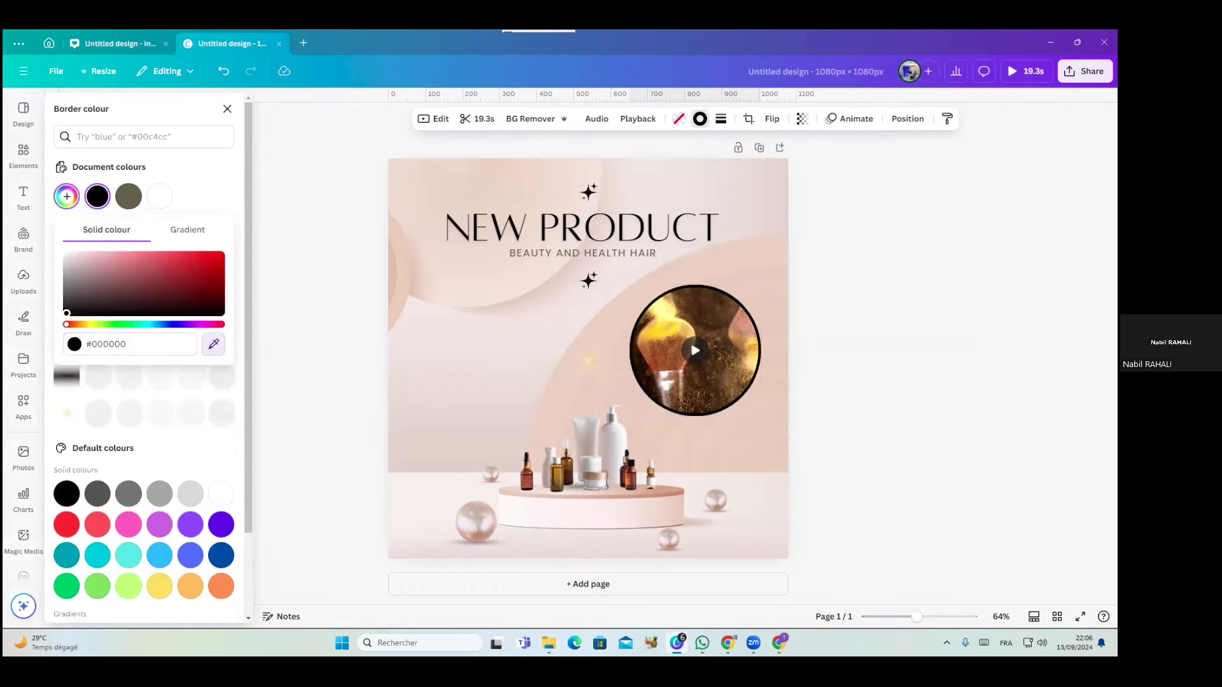
left_click(681, 349)
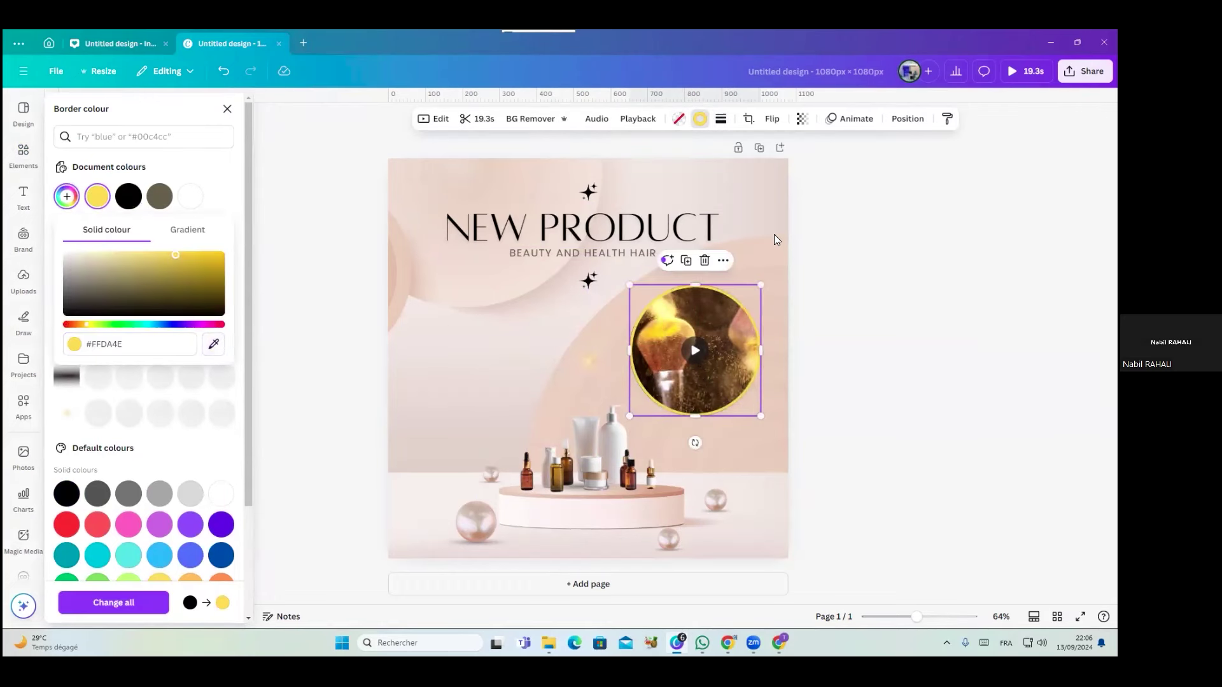
left_click(774, 234)
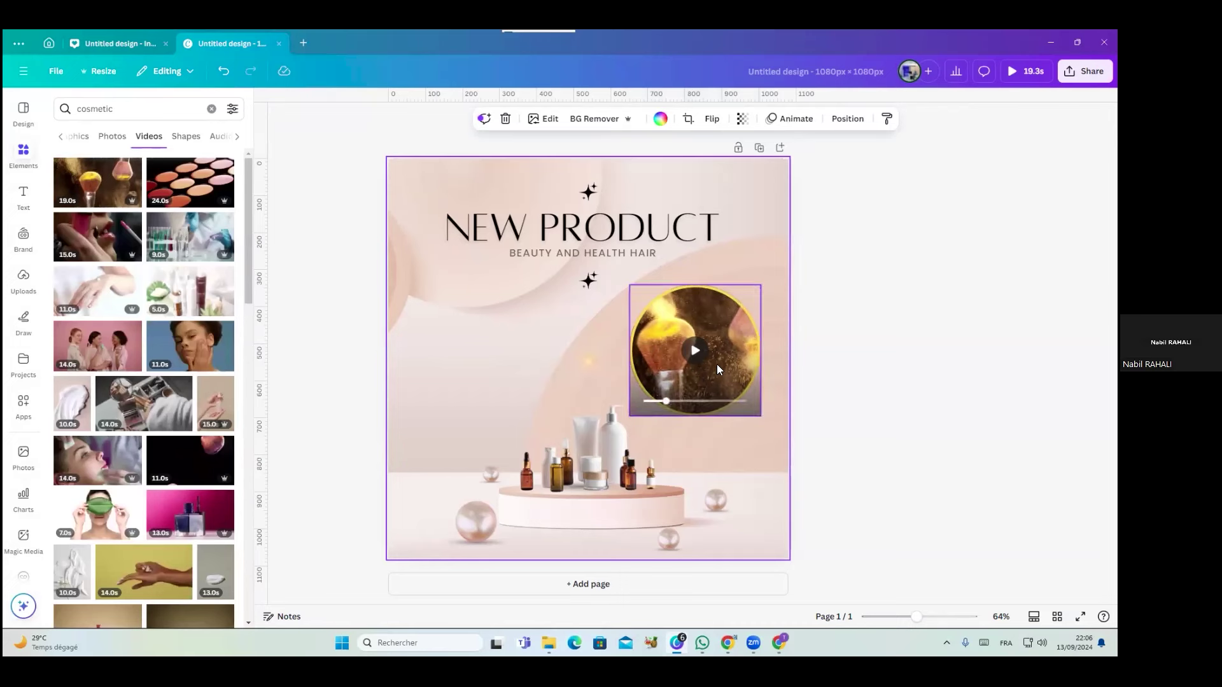
Try the hands video in the circle frame, then pull it back out and resize it
left_click(723, 343)
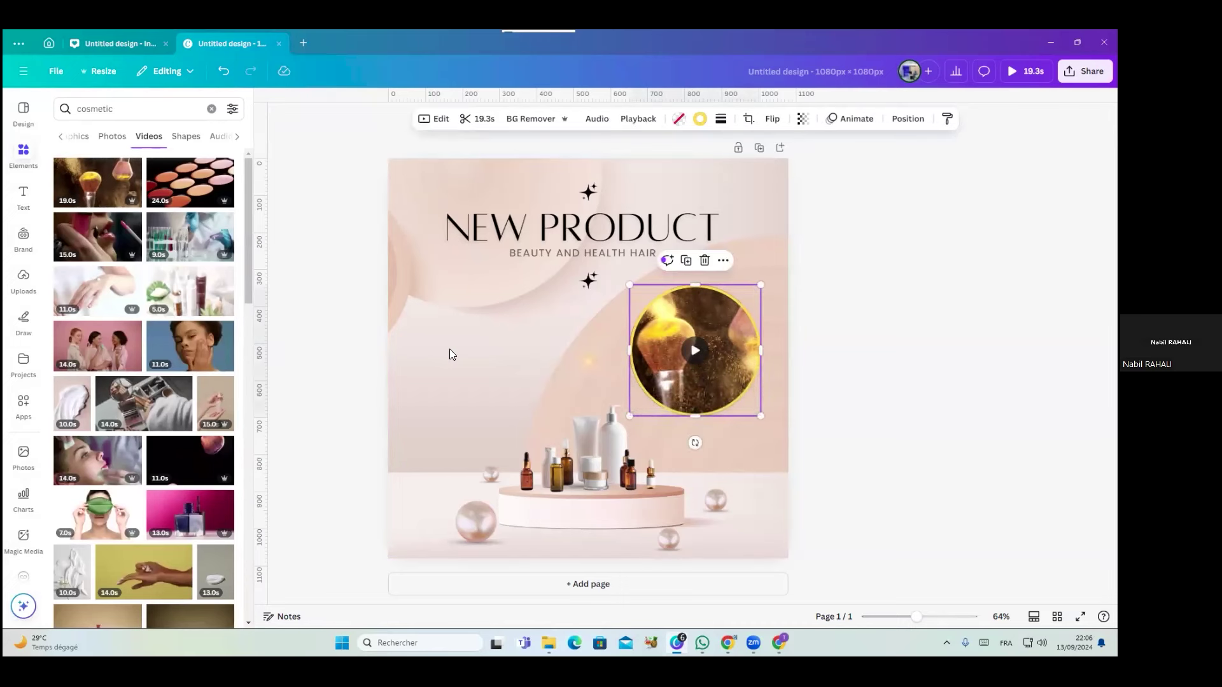
left_click(508, 372)
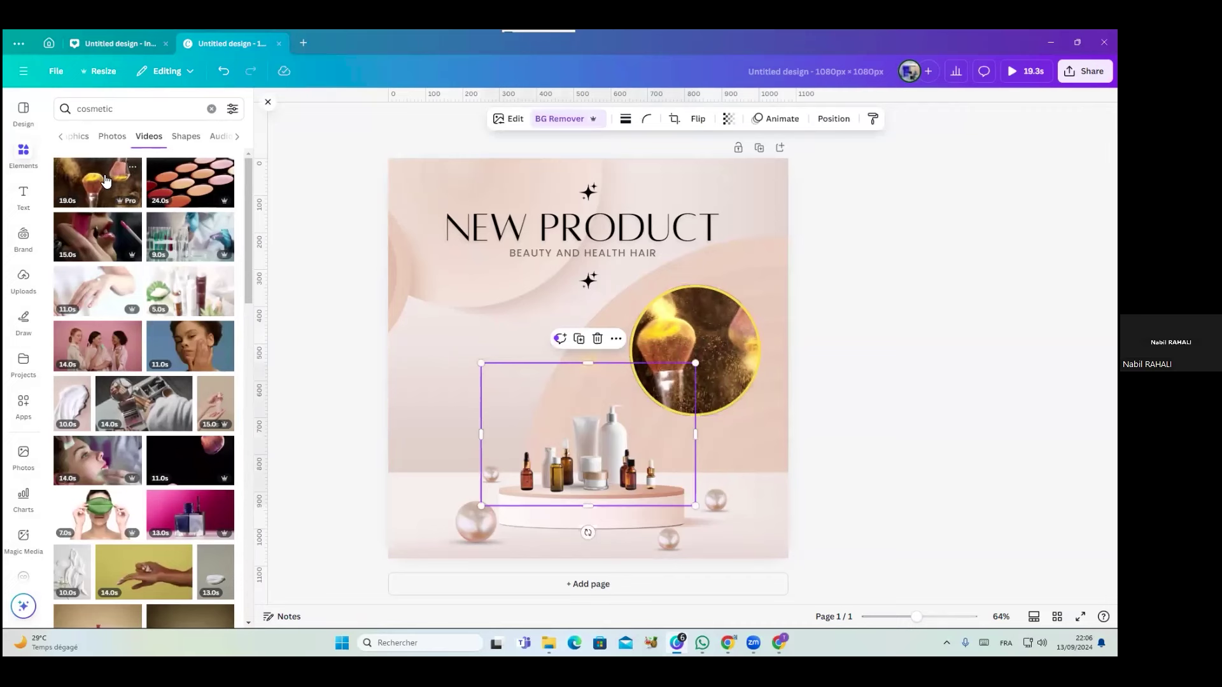
left_click(680, 336)
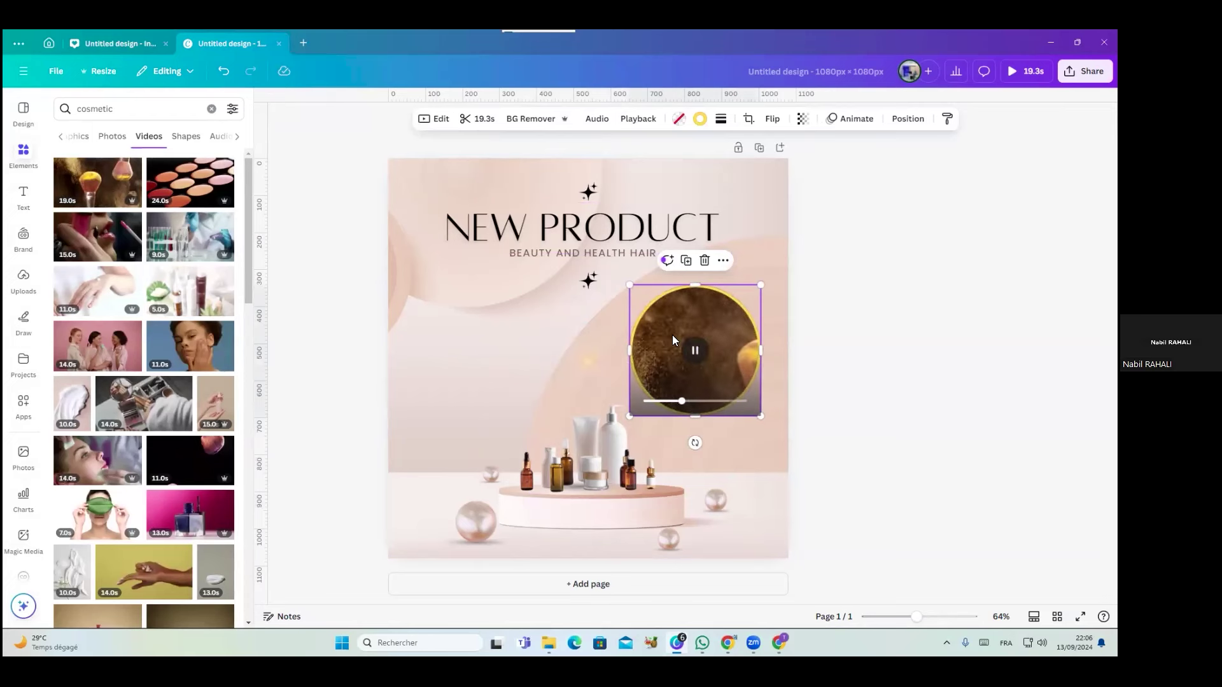
left_click_drag(93, 182, 118, 161)
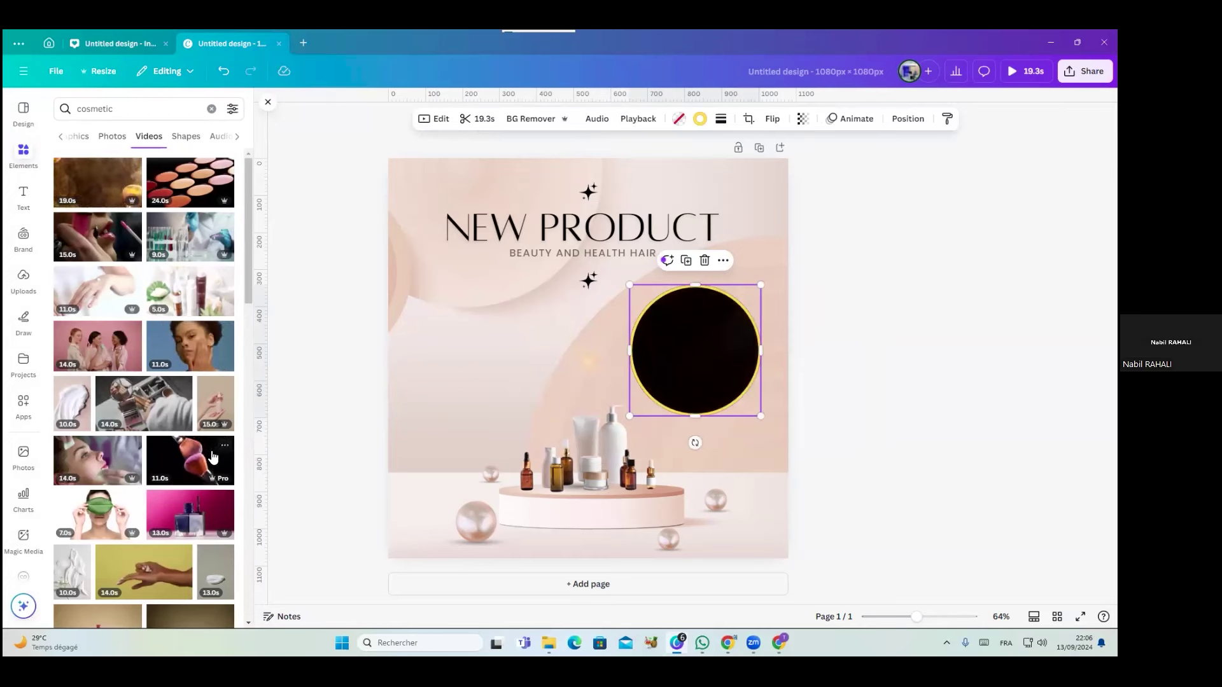
left_click_drag(247, 260, 242, 450)
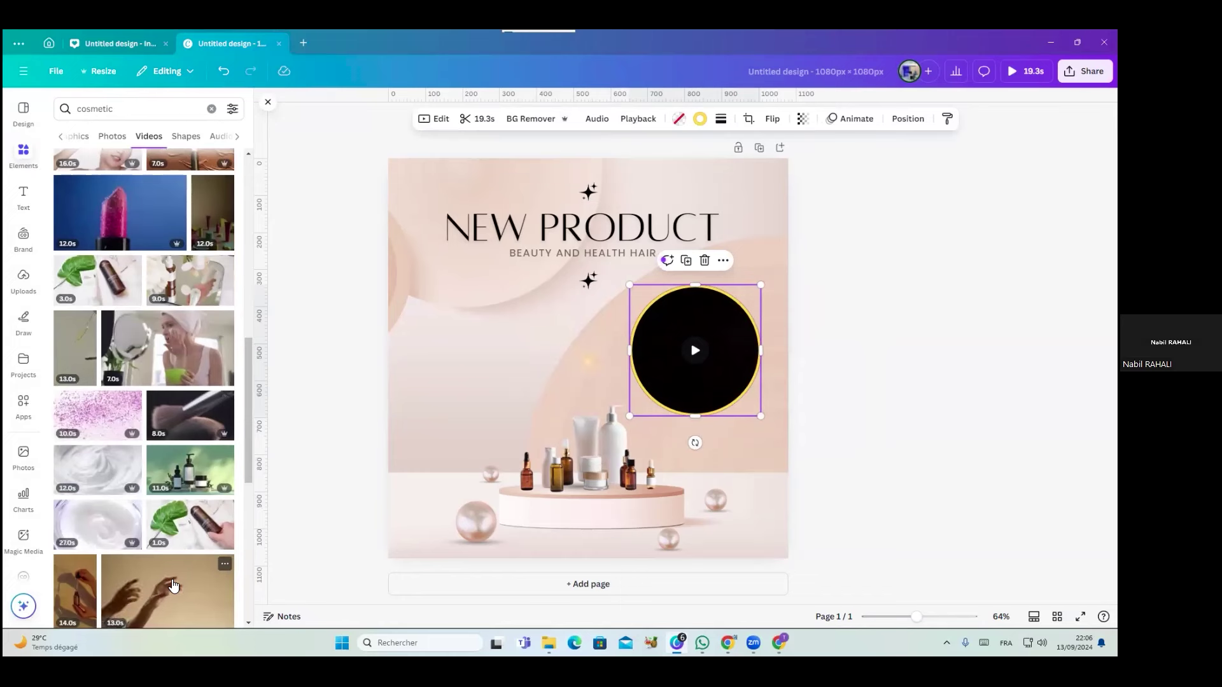
left_click_drag(172, 599, 651, 346)
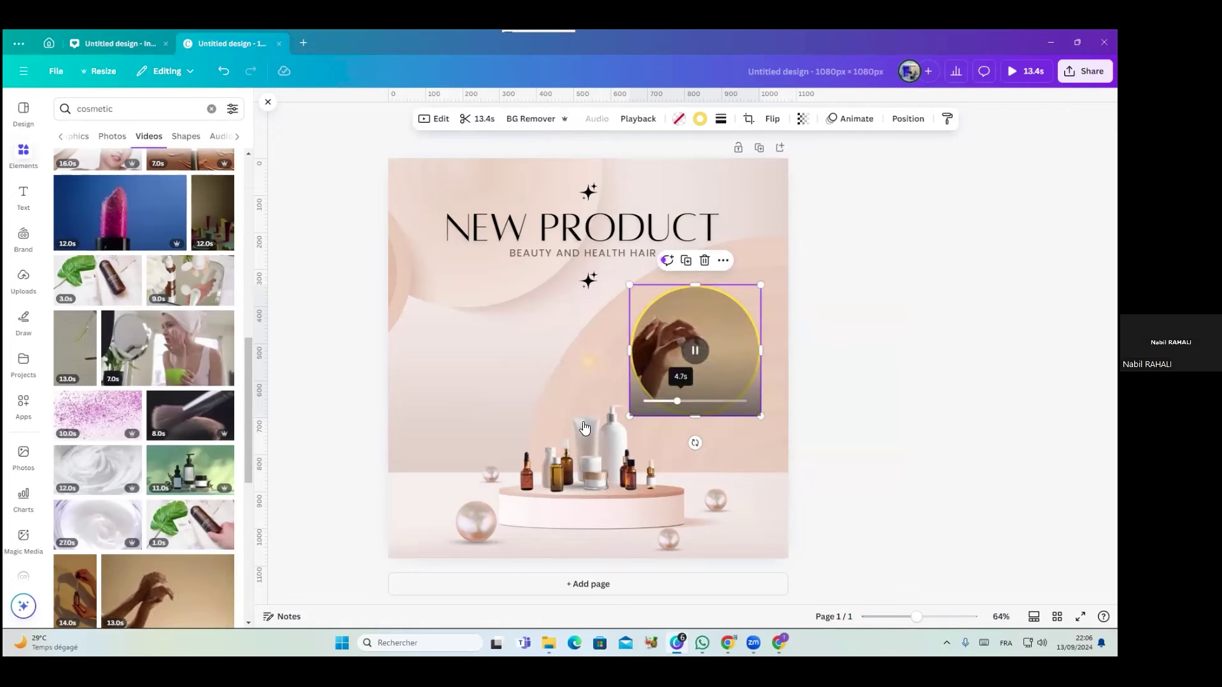
left_click_drag(698, 347, 660, 396)
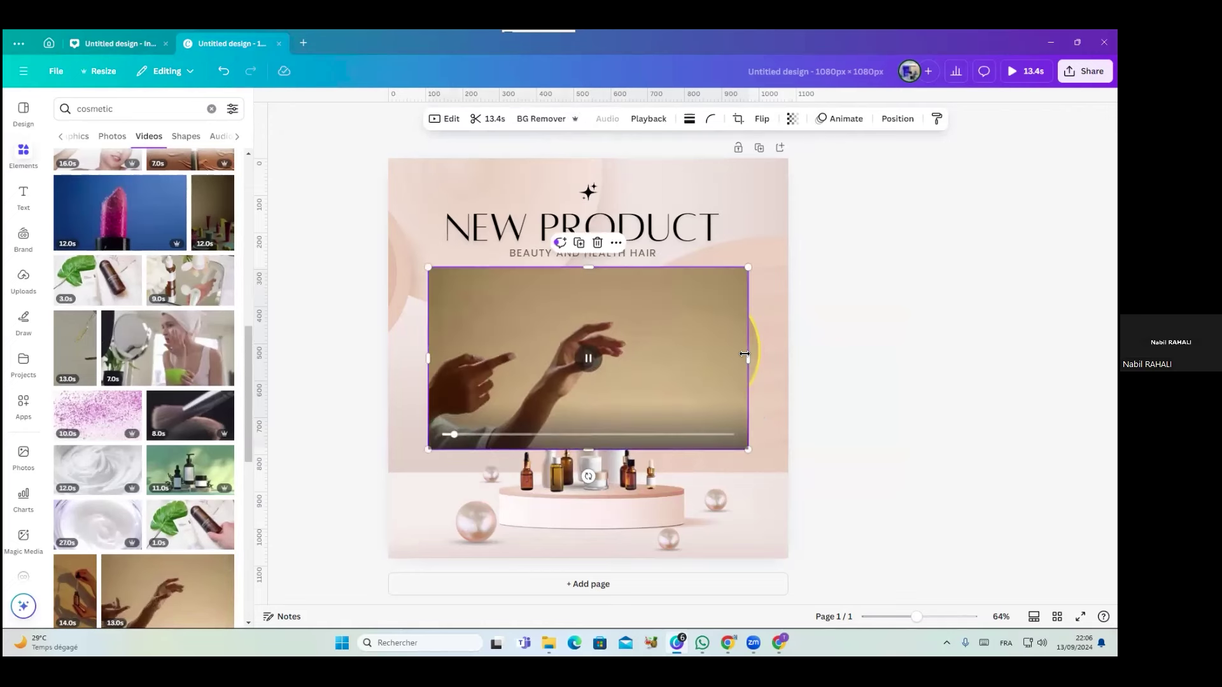
left_click_drag(748, 358, 676, 354)
left_click_drag(586, 311, 738, 337)
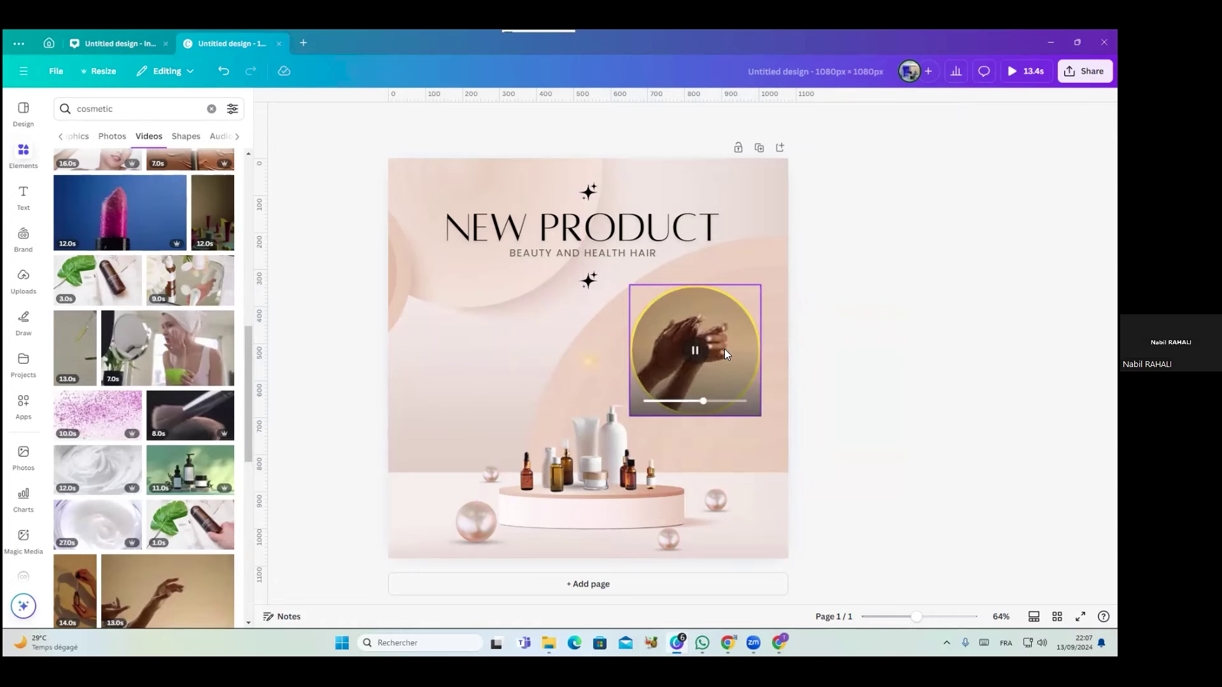
Add the pink lipstick video, narrow it and drop it into the circle frame
left_click(120, 212)
left_click_drag(743, 358, 695, 356)
left_click_drag(589, 350, 720, 346)
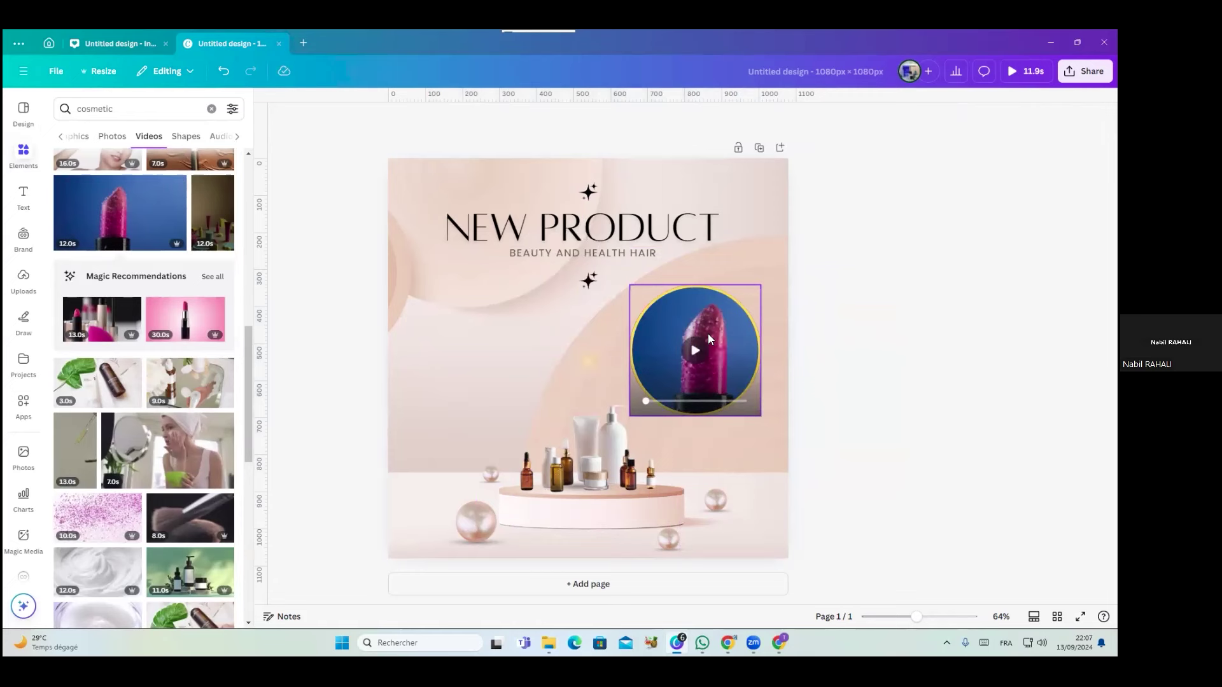
Delete the lipstick circle video and clear the cosmetic mockup search term
key("Delete")
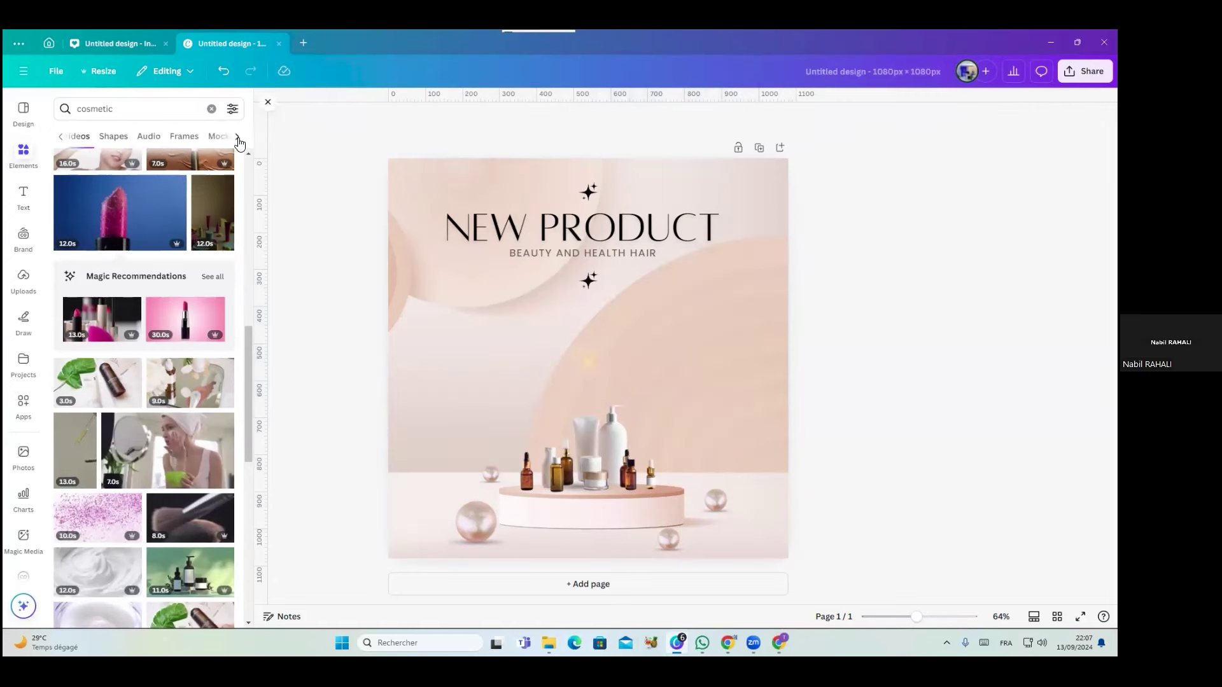
left_click(172, 137)
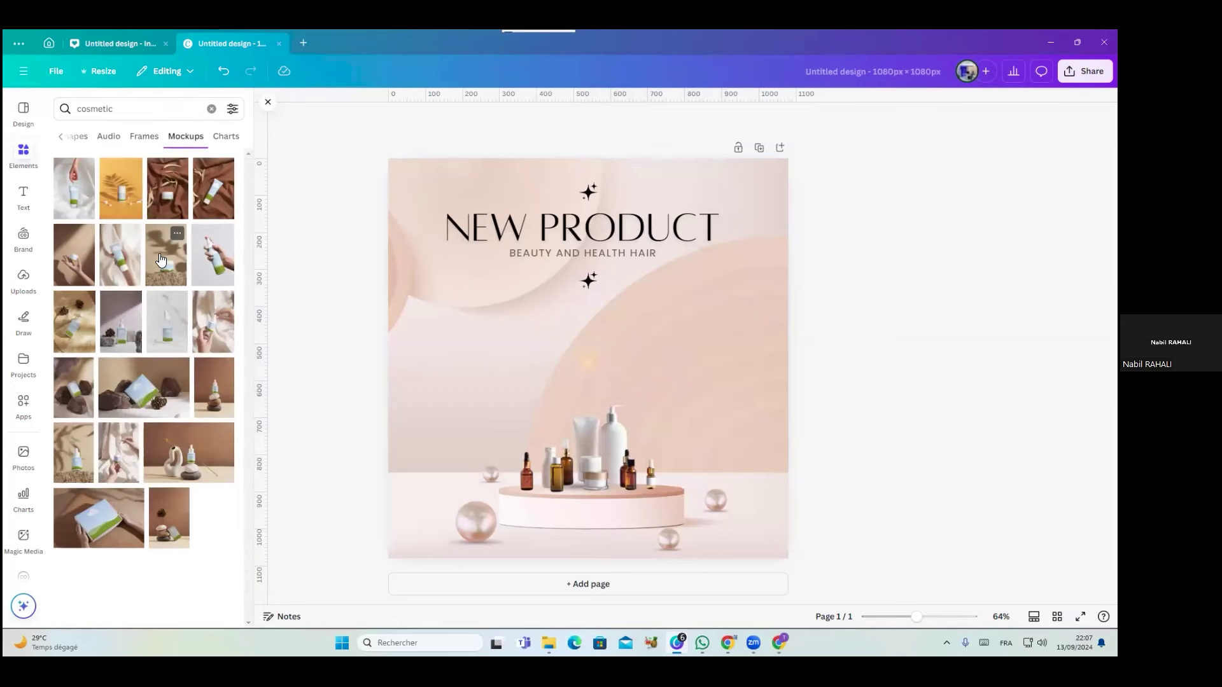
left_click(223, 142)
left_click(68, 103)
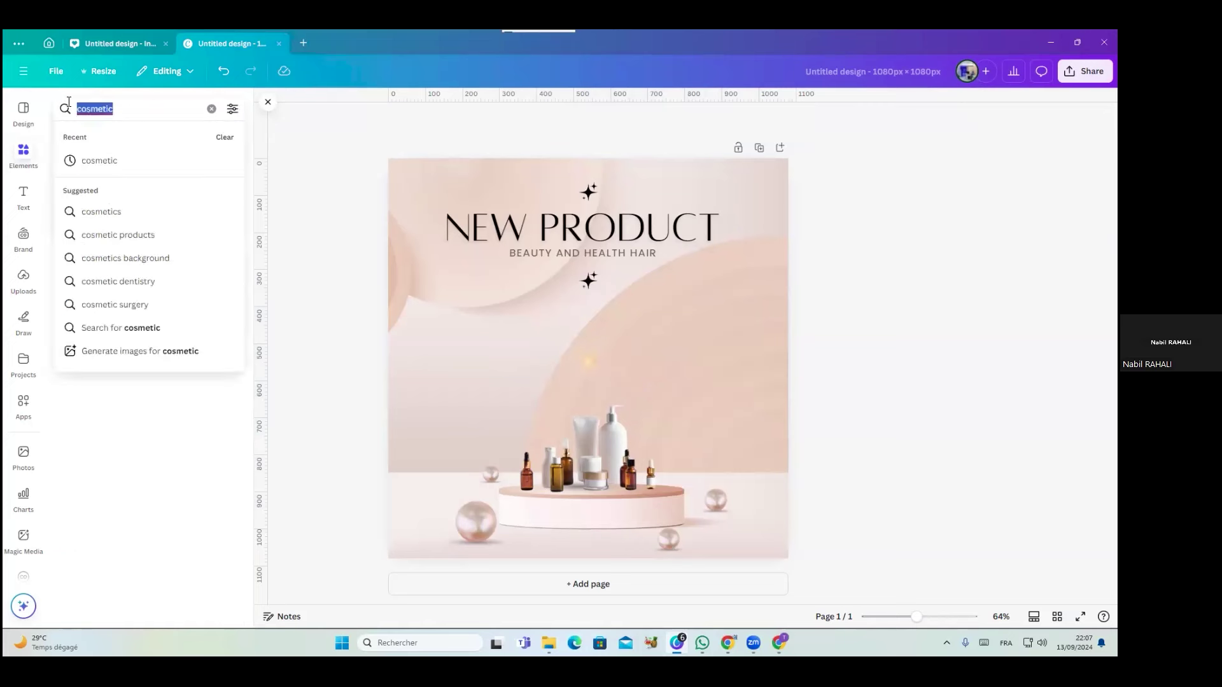
key("BackSpace")
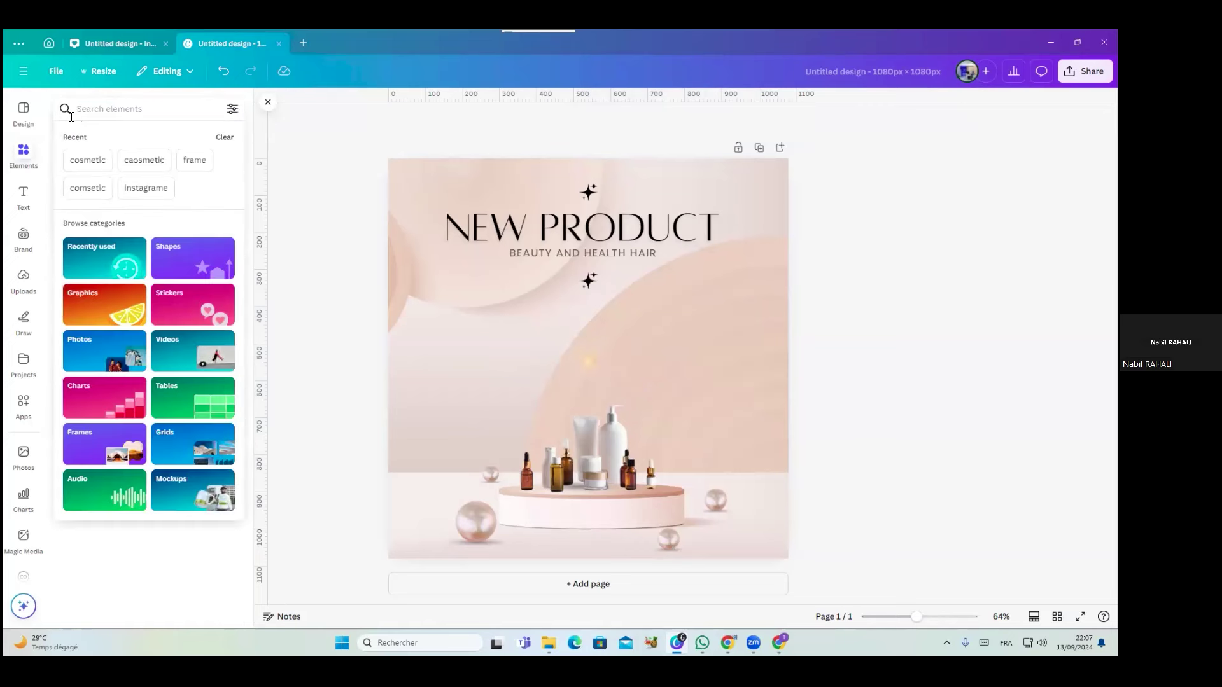
Browse the Text panel's styles and font combinations
left_click(26, 213)
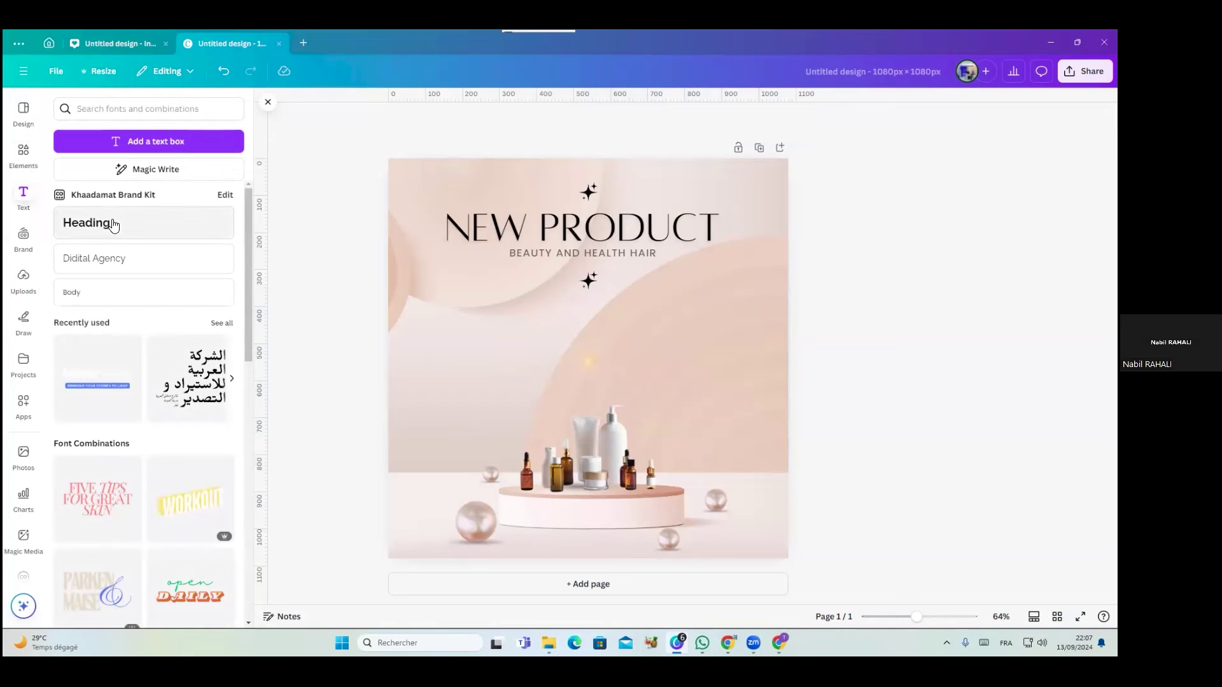
scroll(169, 360, "down", 5)
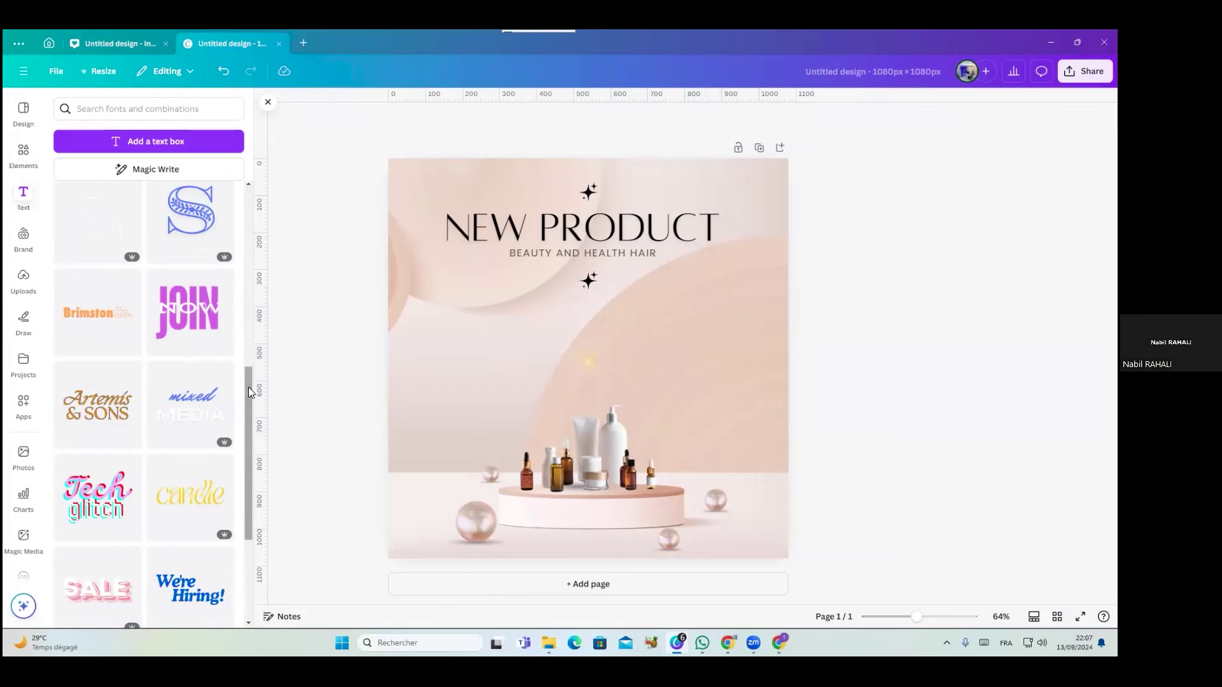
scroll(251, 422, "down", 8)
scroll(196, 561, "down", 5)
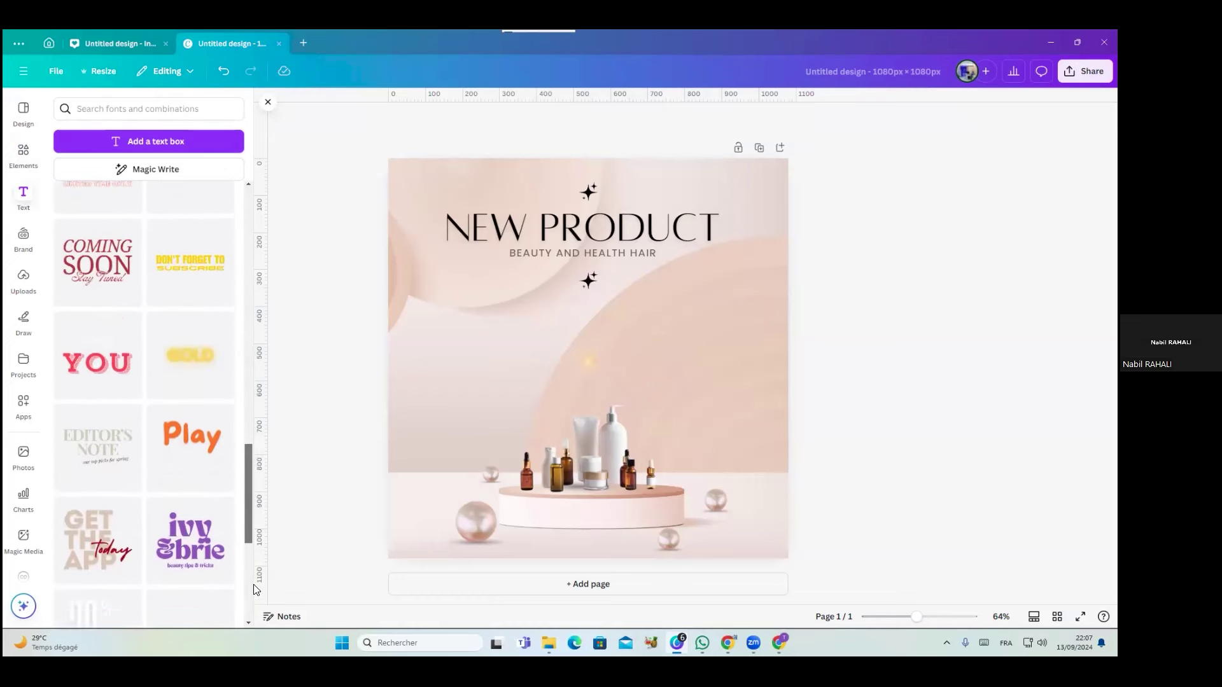
scroll(164, 418, "down", 5)
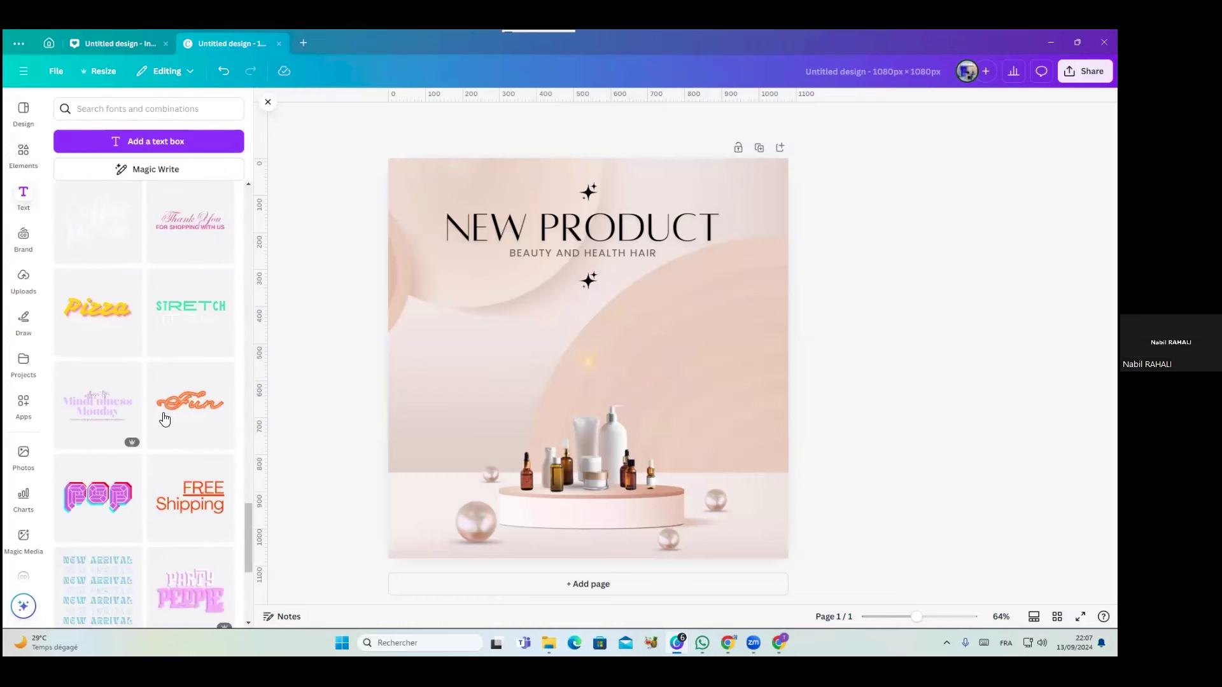
scroll(164, 418, "up", 15)
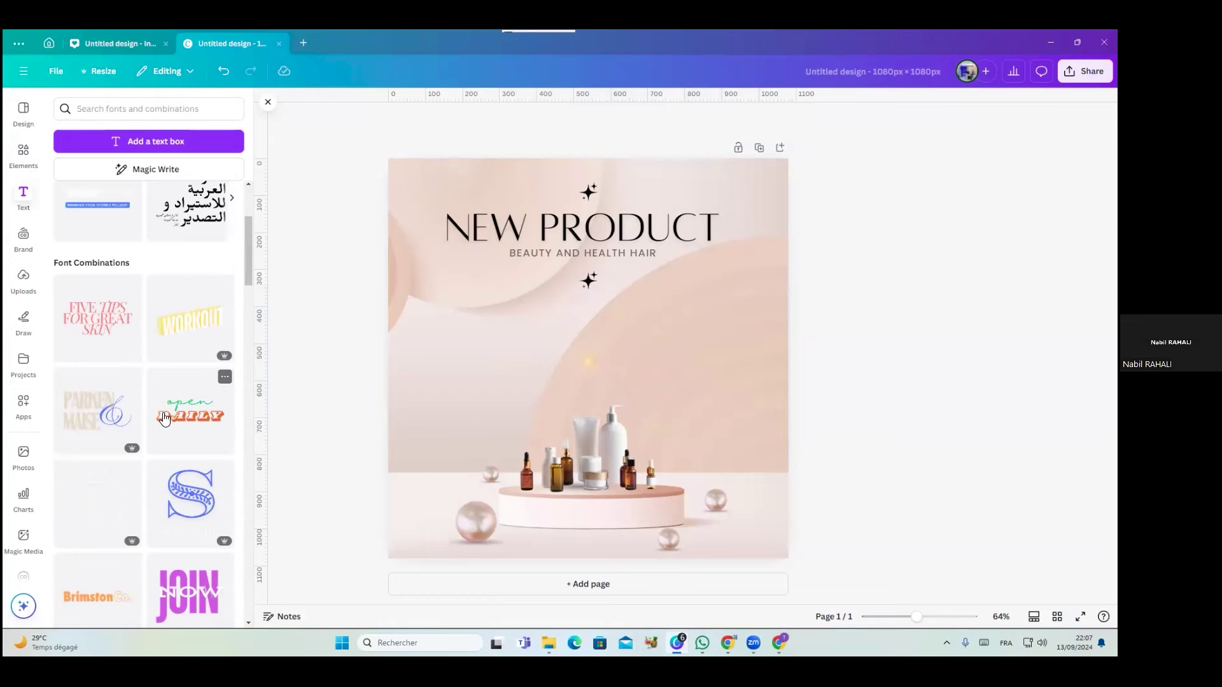
scroll(164, 418, "down", 20)
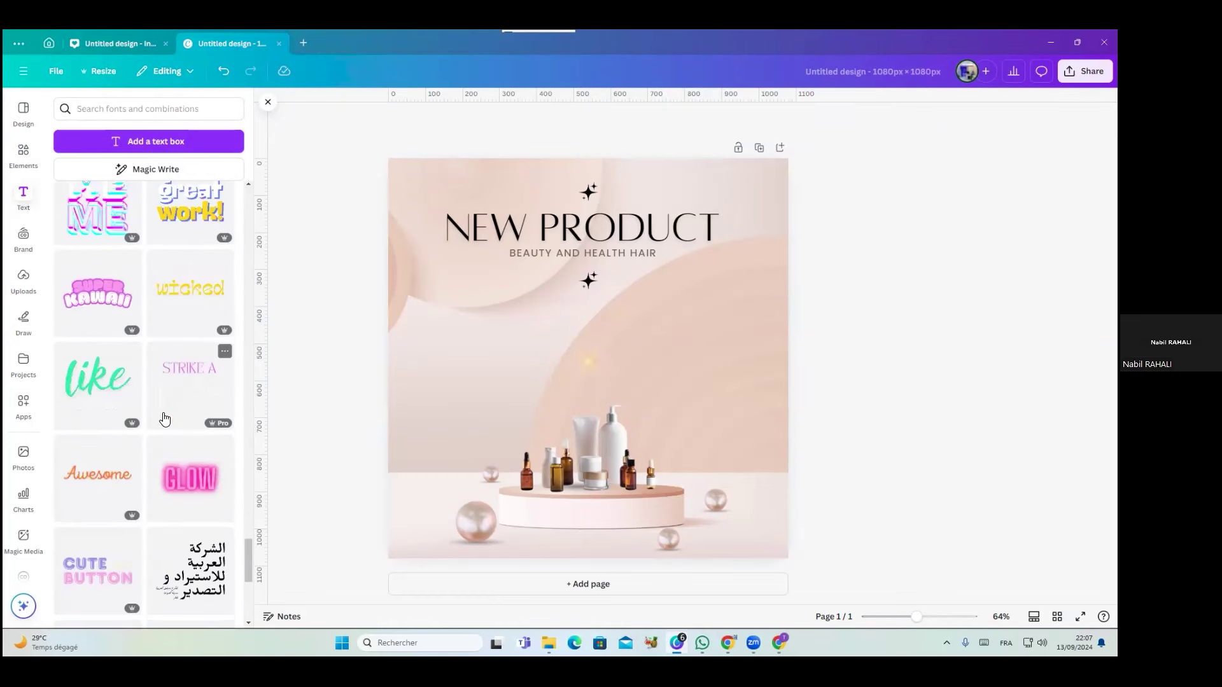
scroll(164, 418, "down", 15)
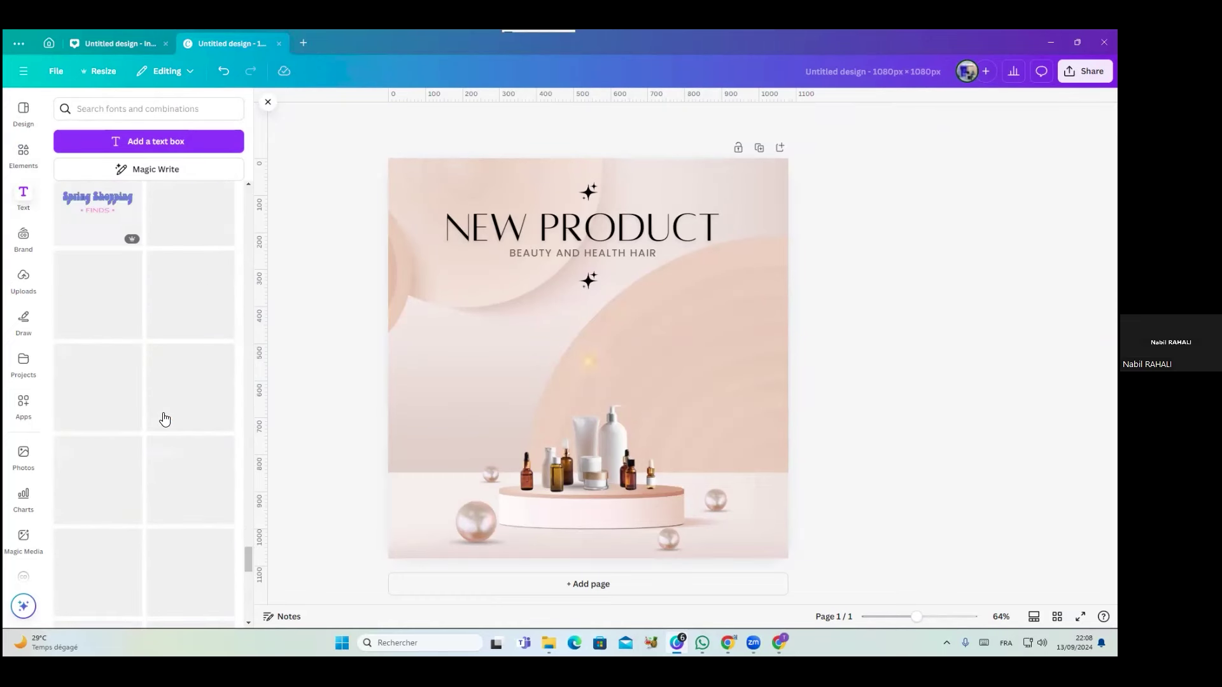
scroll(116, 338, "down", 5)
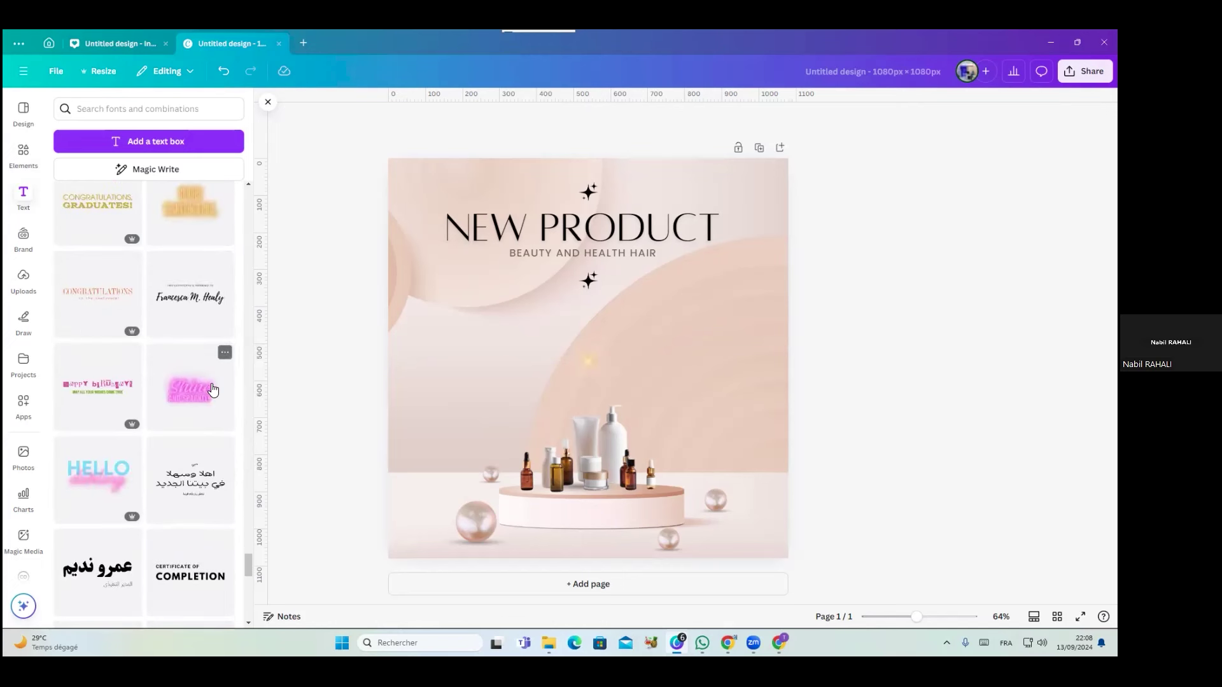
Add the Shine and Sparkle! text style, shrink it and move it left below the subtitle
left_click(195, 403)
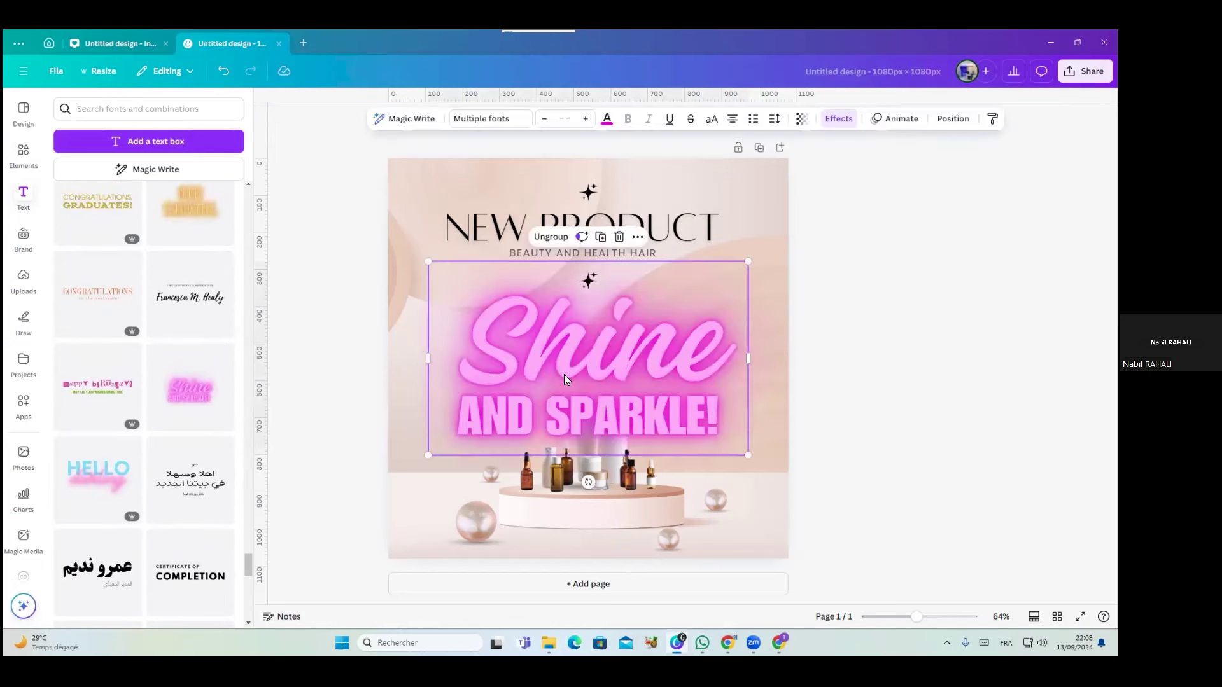
left_click_drag(746, 259, 563, 373)
left_click_drag(527, 419, 509, 359)
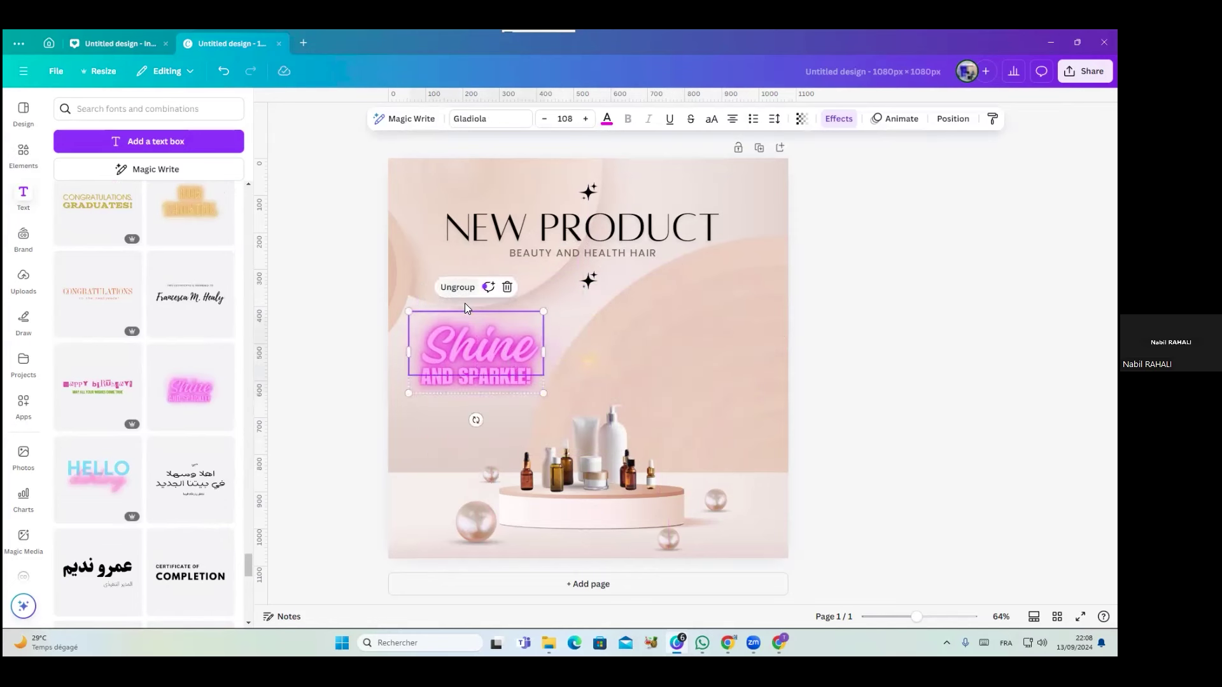
Ungroup the bottom-left pearl and nudge it away from its shadow
left_click(491, 518)
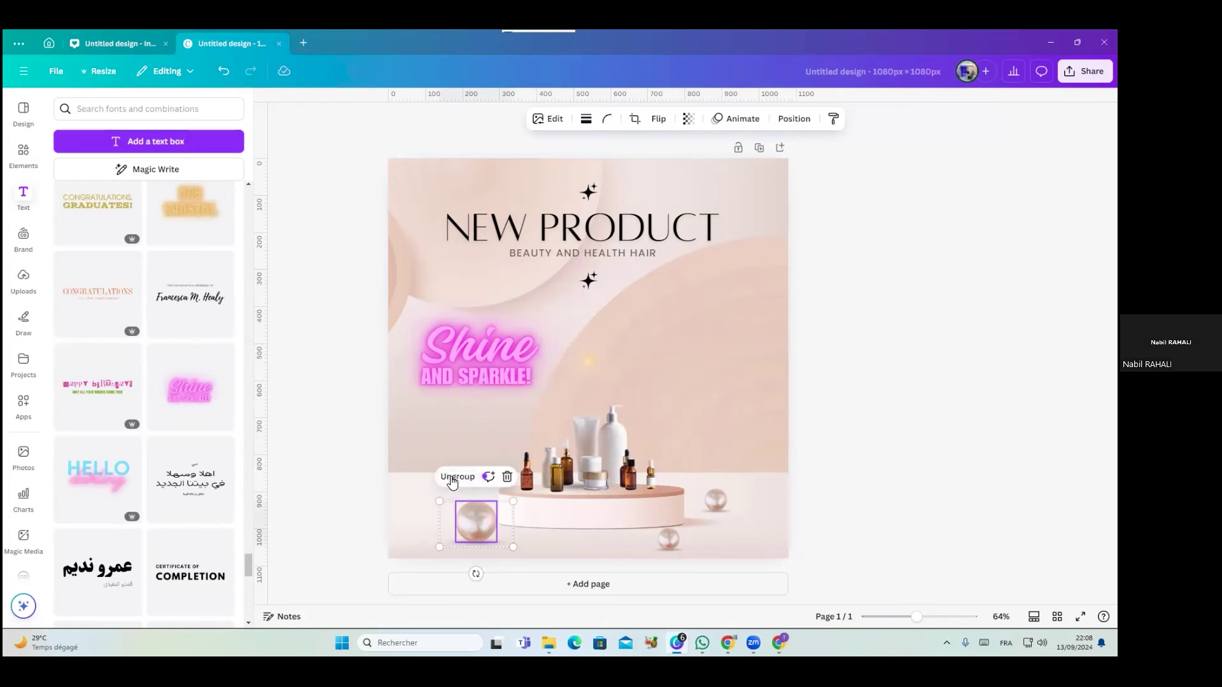
left_click(453, 477)
left_click(412, 502)
mouse_move(482, 529)
left_mouse_down()
mouse_move(471, 516)
mouse_move(484, 540)
left_mouse_up()
Ungroup the Shine and Sparkle text, undo it, and reselect the group
left_click(469, 361)
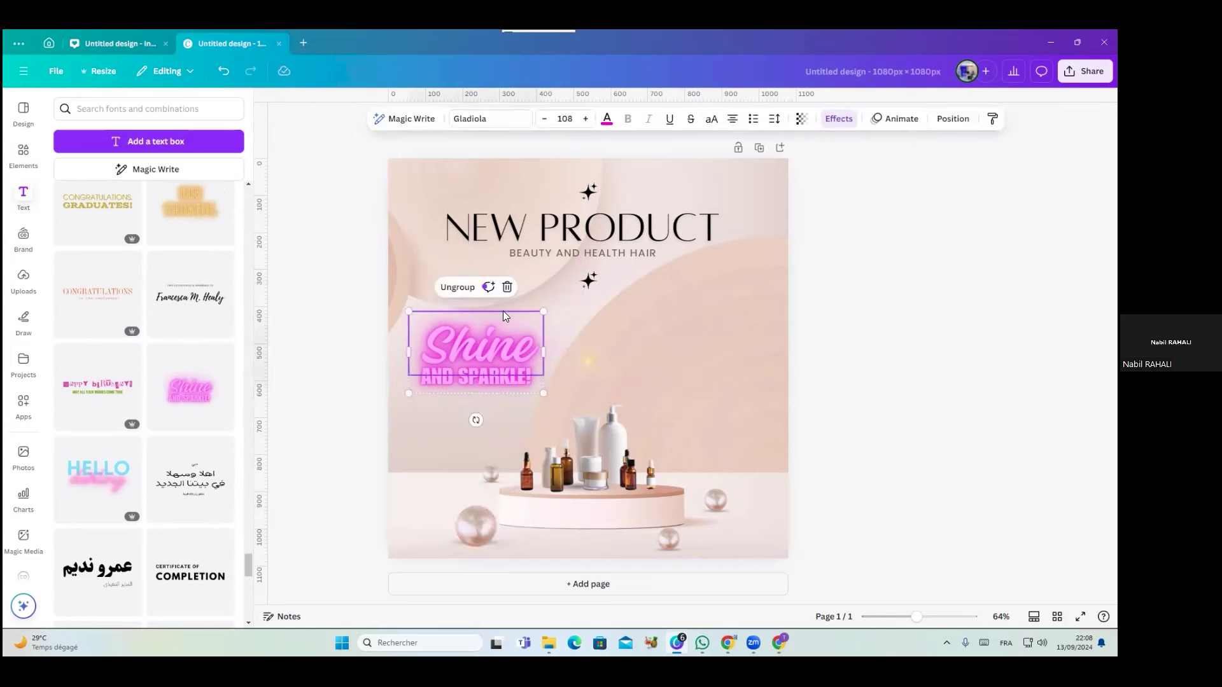
left_click(457, 287)
left_click(578, 320)
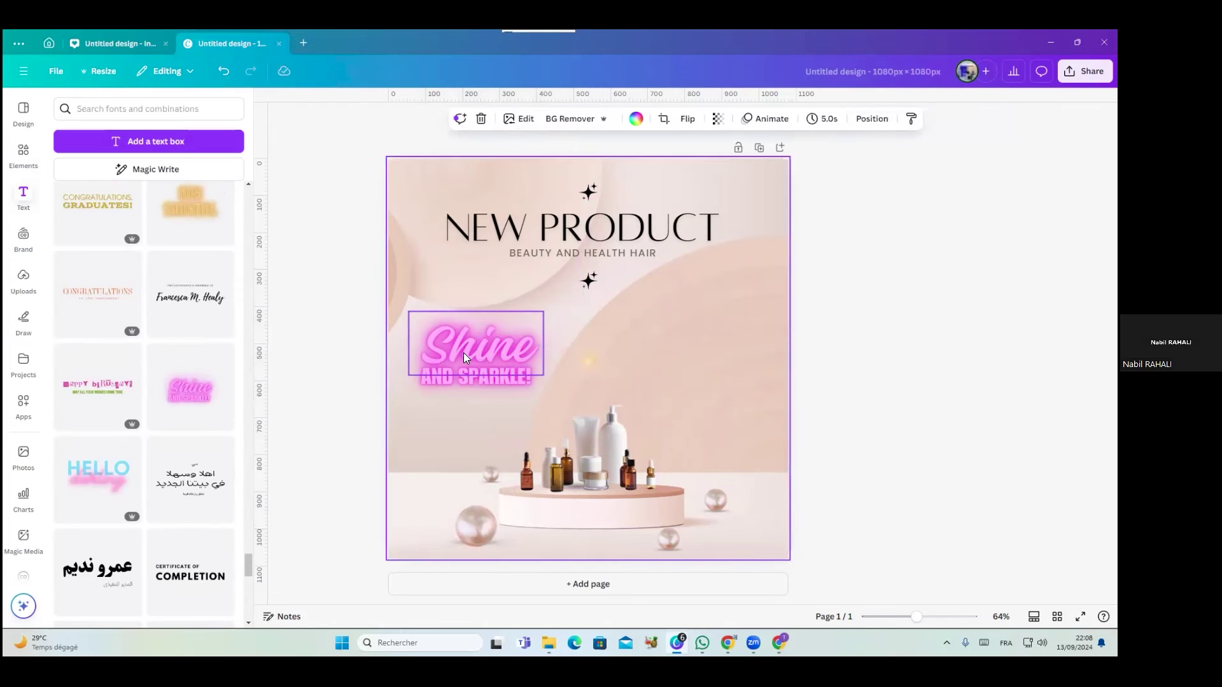
left_click(223, 69)
left_click(447, 351)
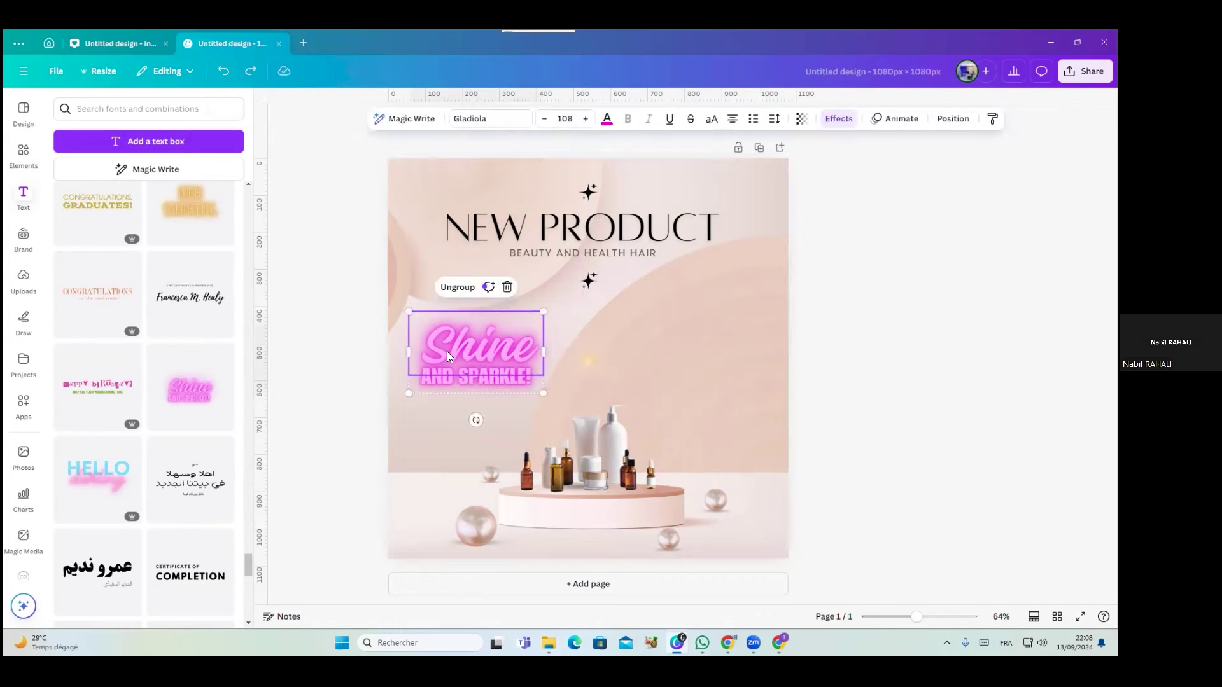
Replace the word Shine with the designer's full name, undoing part of the edit
double_click(460, 349)
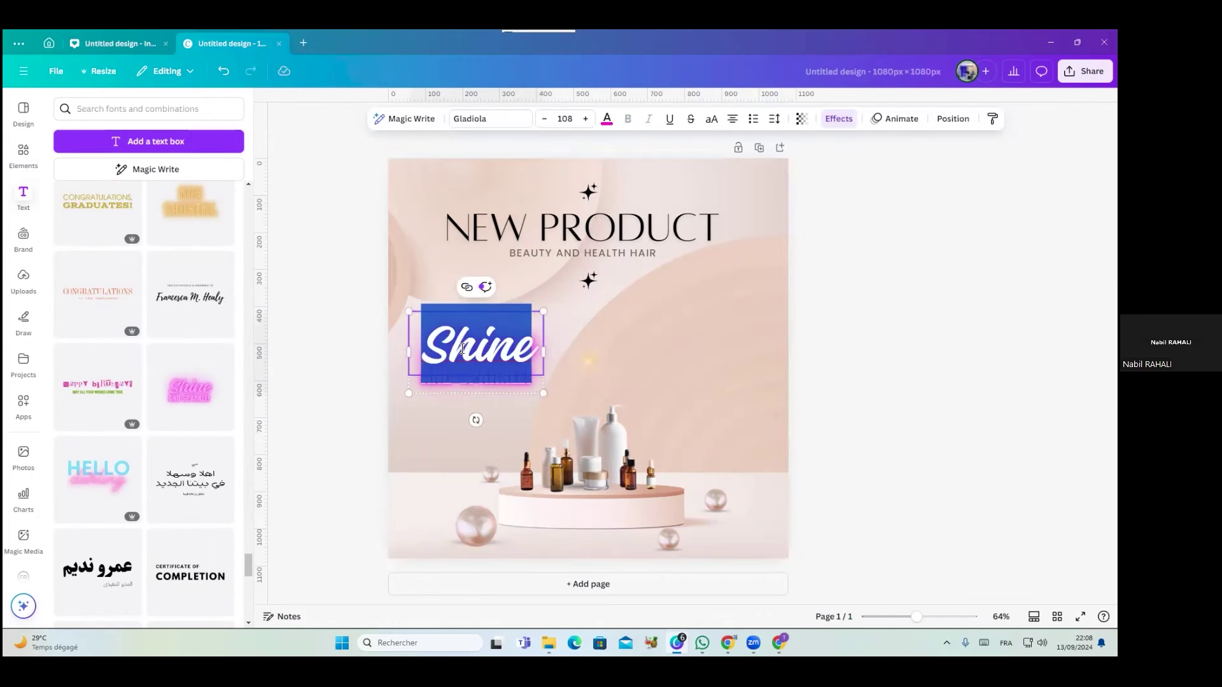
type("nabil rahali")
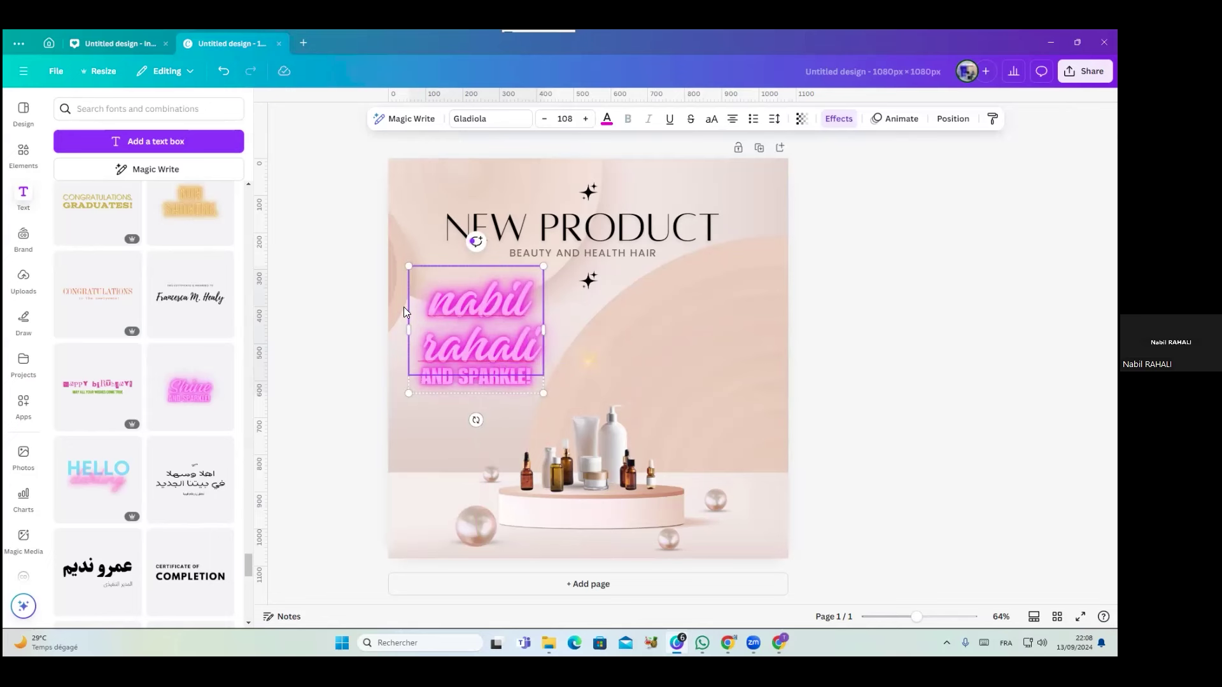
left_click(223, 75)
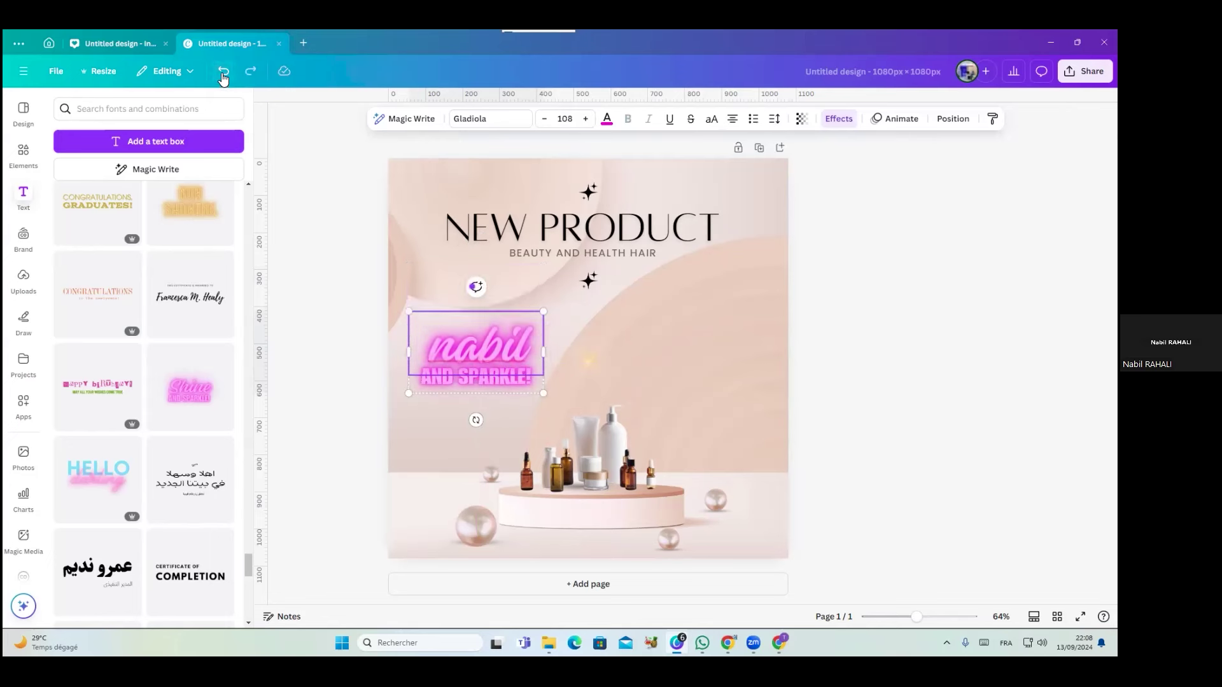
left_click_drag(433, 417, 462, 311)
left_click(433, 417)
left_click(458, 349)
Add the surname to the top neon word, then undo the widening and extra letters
left_click(531, 351)
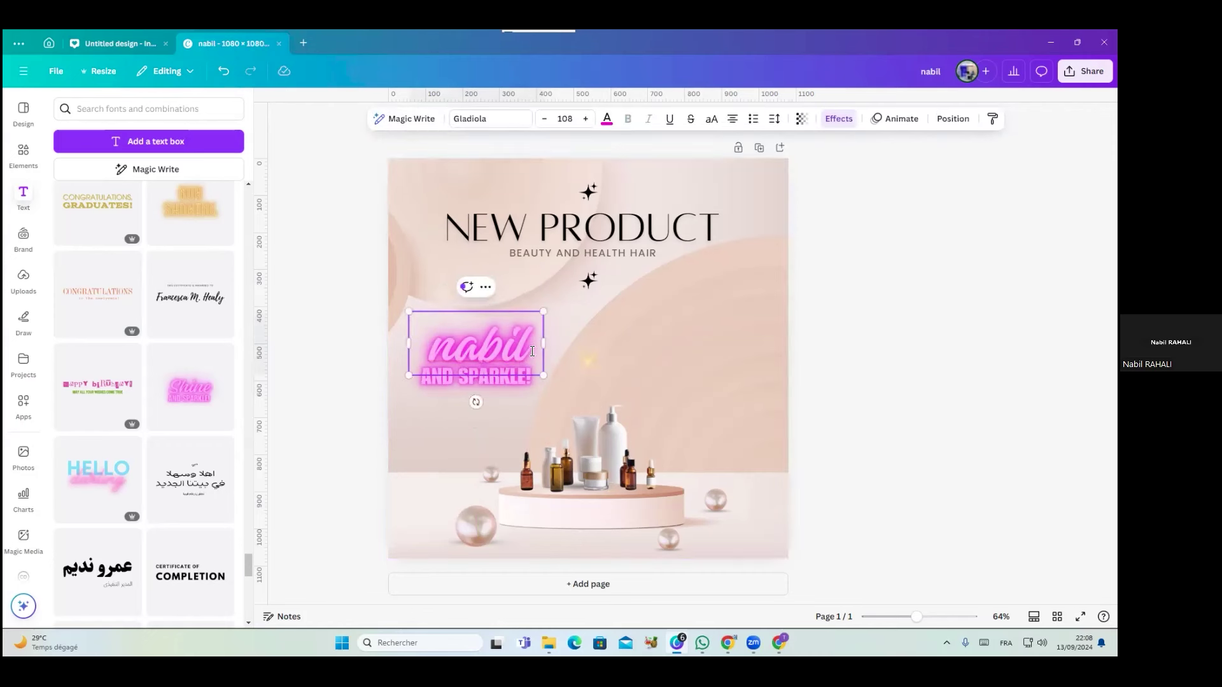
type("rah")
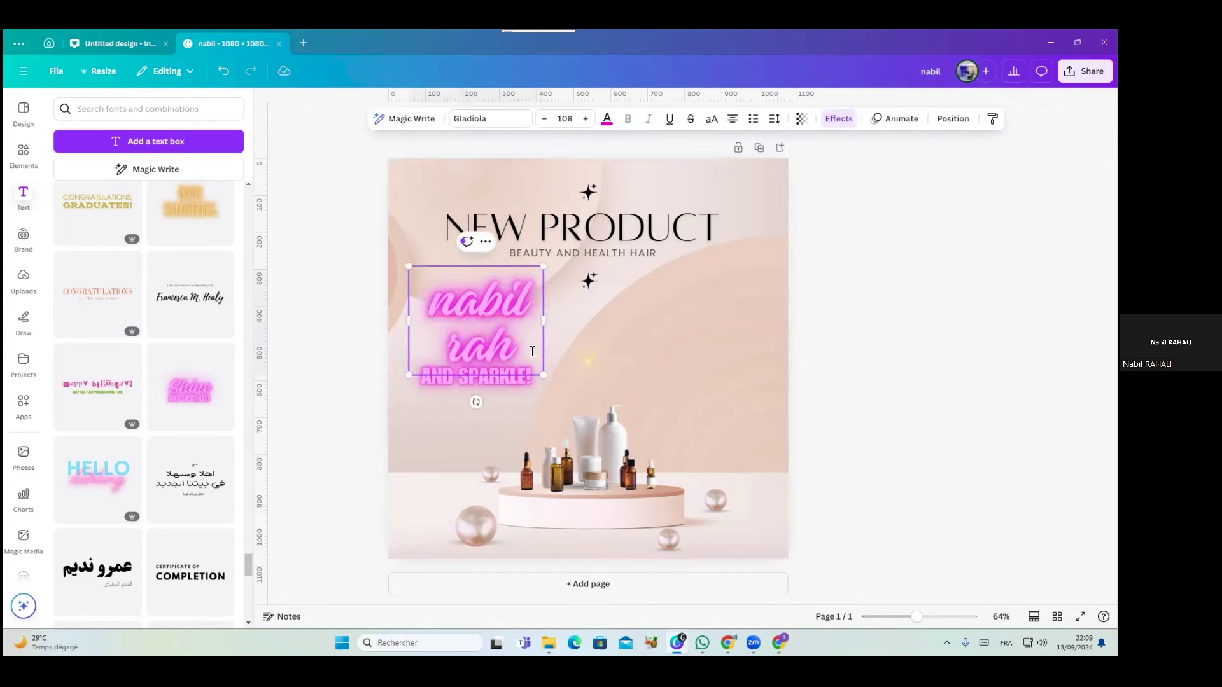
type("ali")
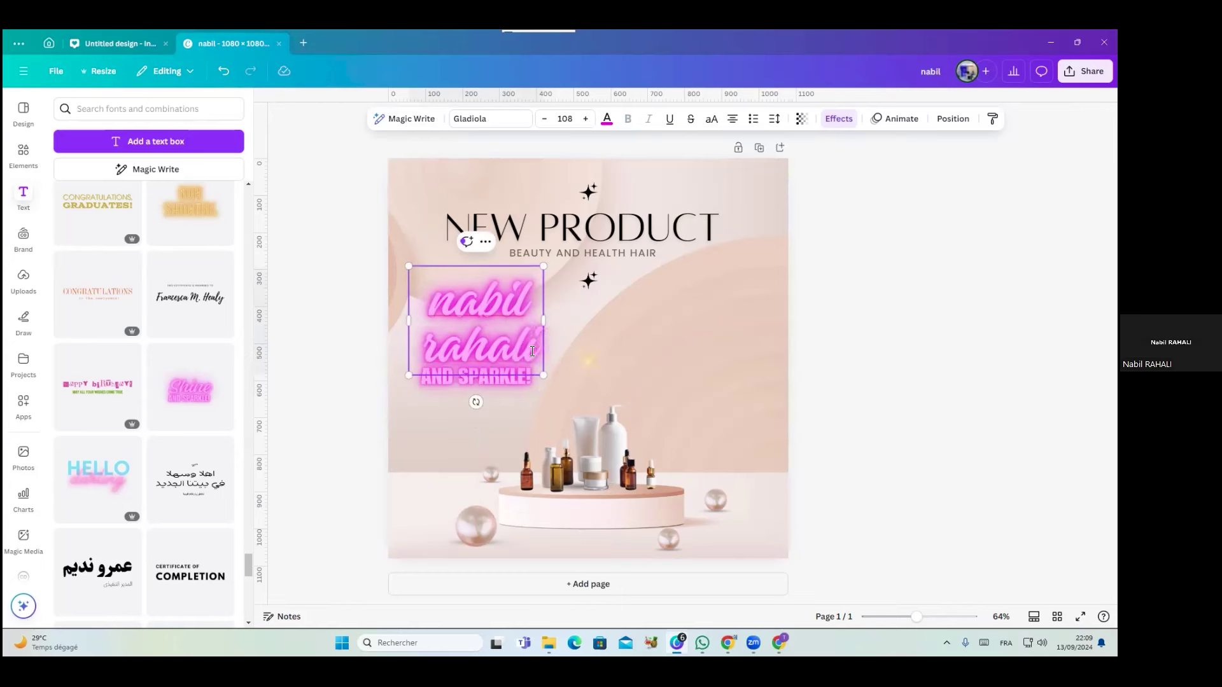
left_click_drag(603, 319, 696, 320)
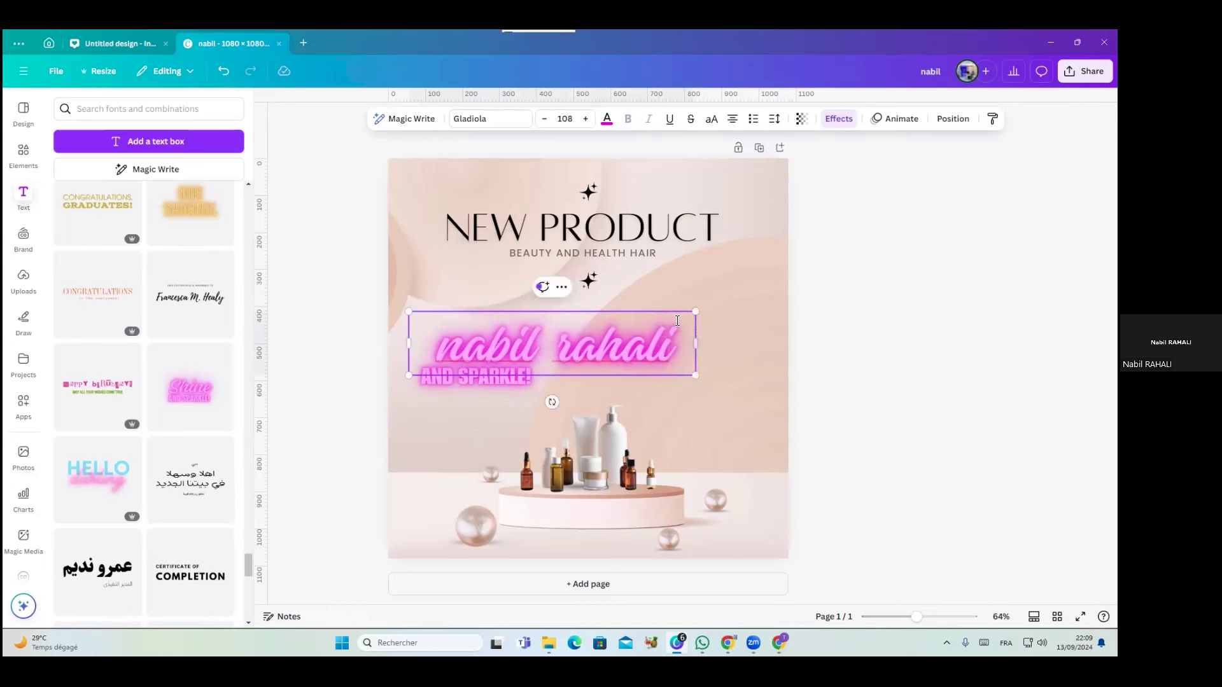
left_click(223, 71)
left_click(224, 71)
left_click(223, 71)
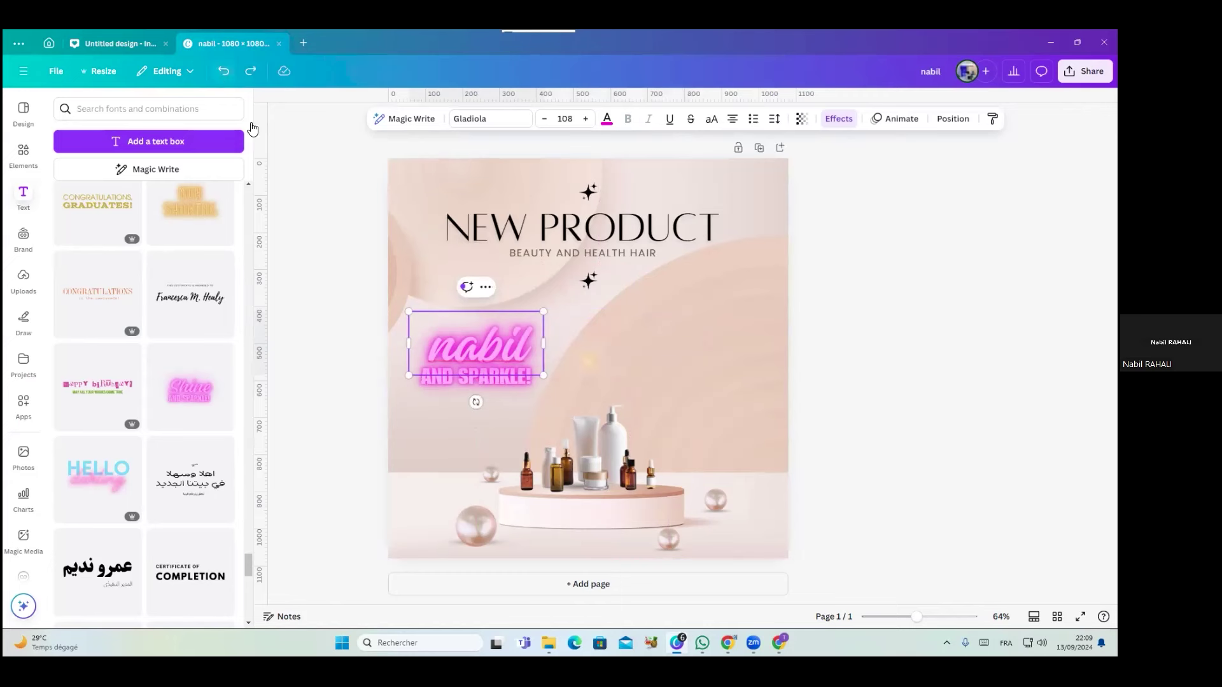
left_click(267, 162)
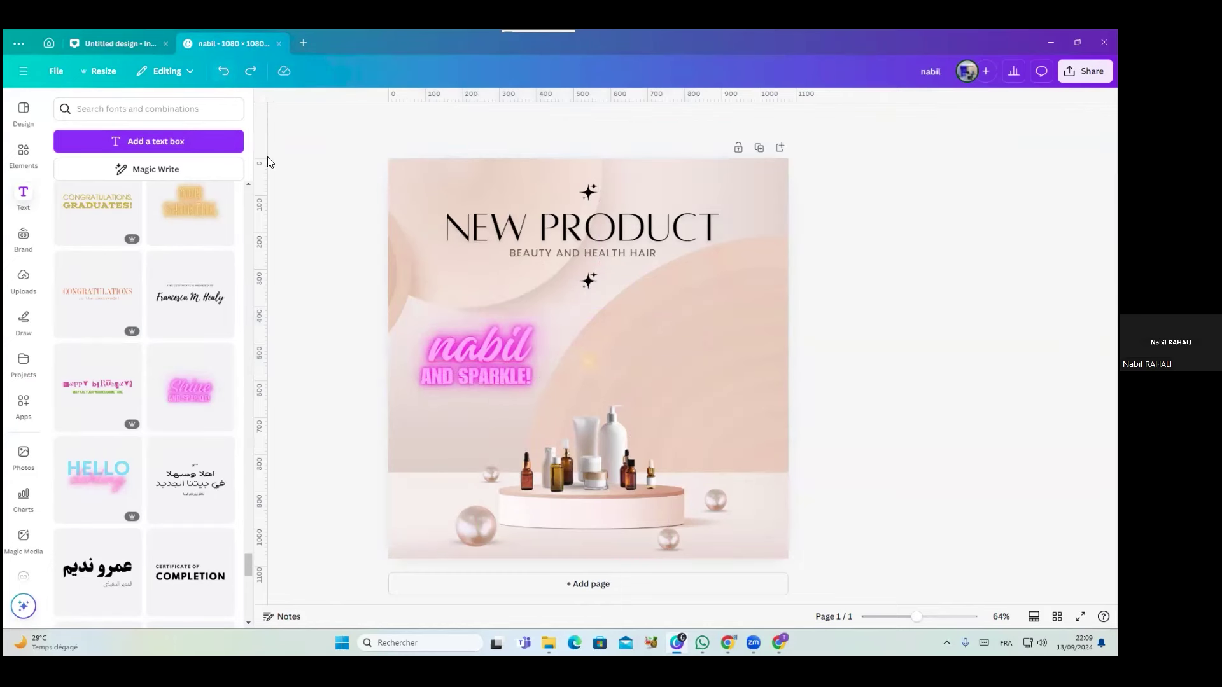
Retype the surname in the top neon word and undo a trial widening of its box
left_click(494, 376)
left_click(528, 345)
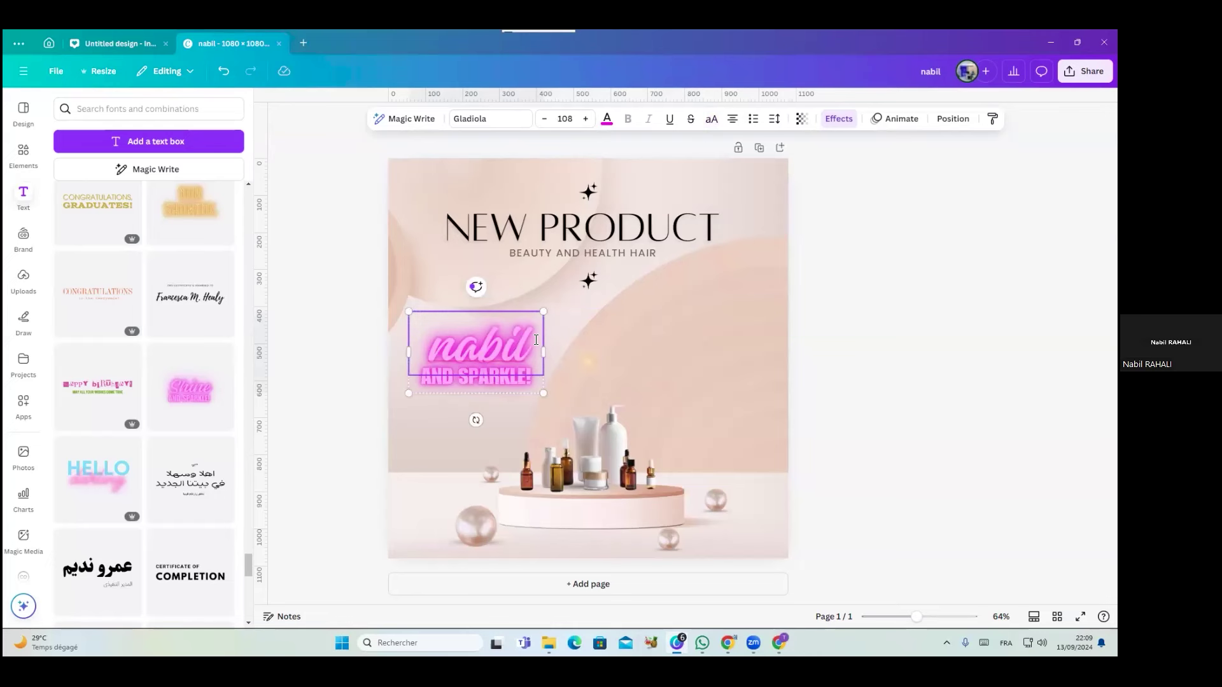
type("rahali")
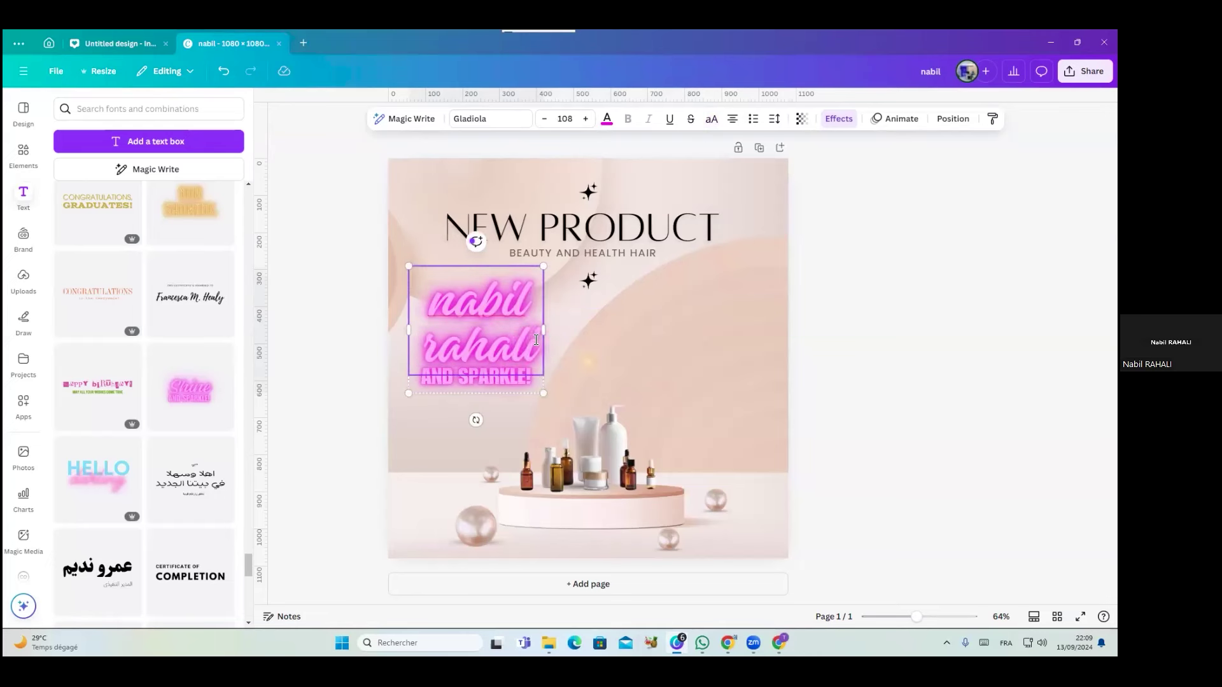
left_click_drag(545, 330, 571, 337)
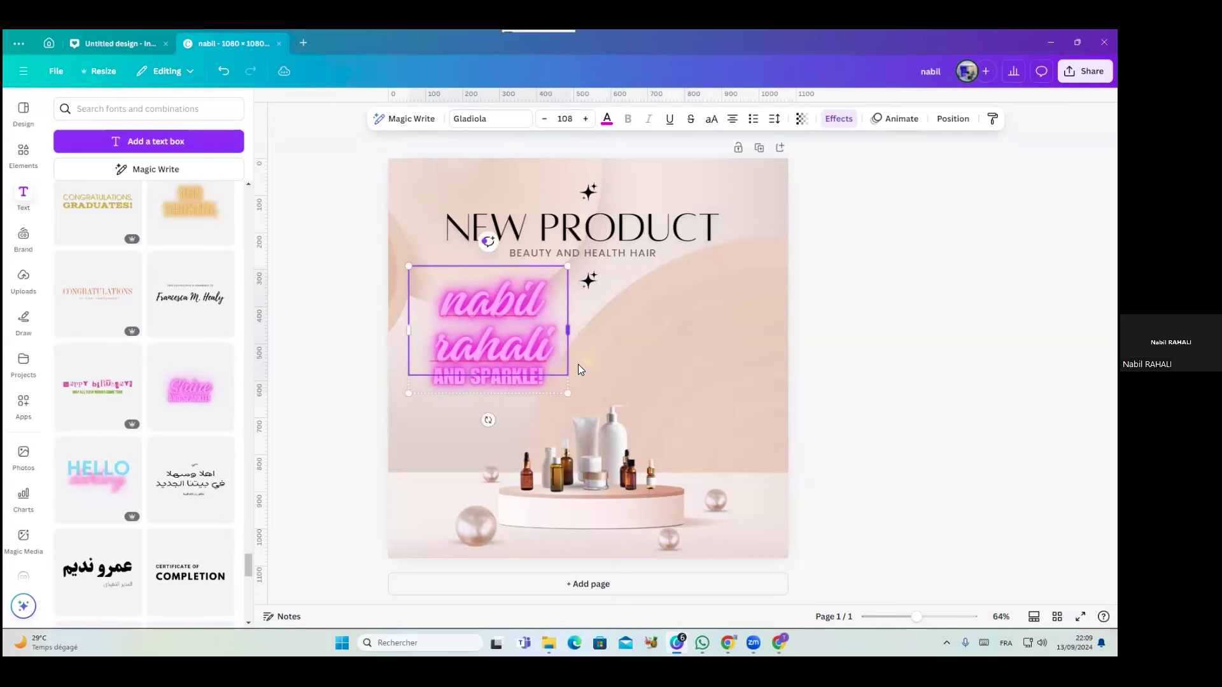
left_click(223, 71)
Ungroup the name from AND SPARKLE! and select the name text box alone
double_click(451, 309)
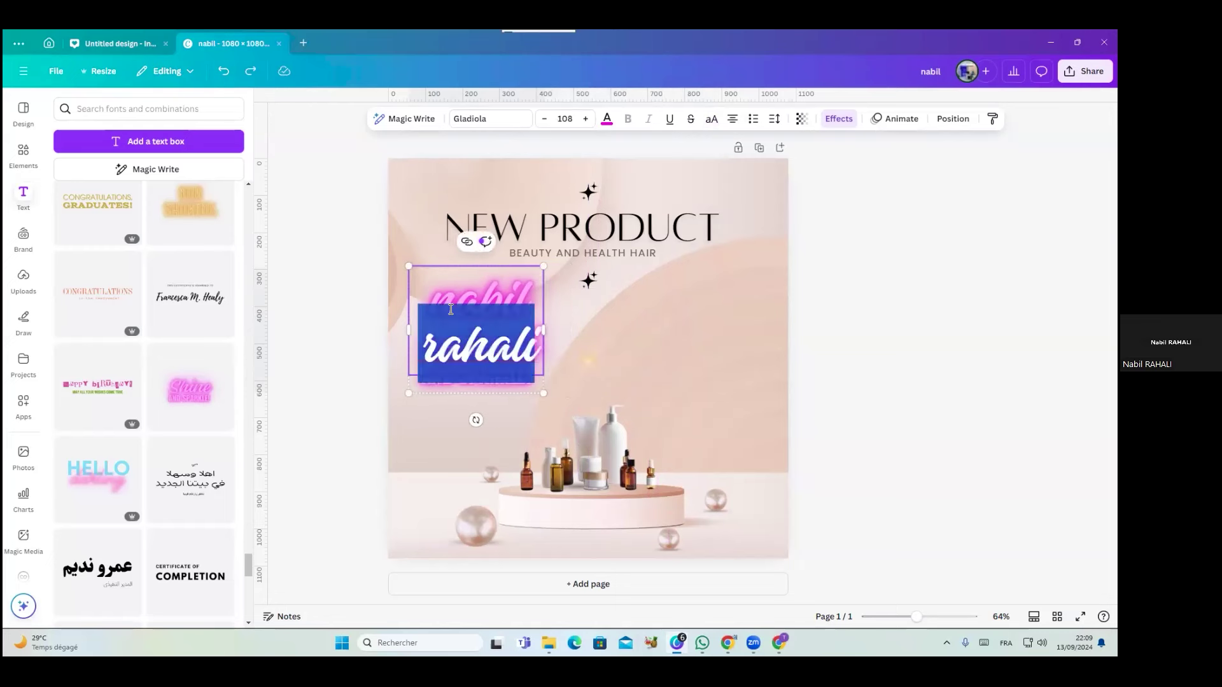
left_click(452, 465)
left_click(455, 294)
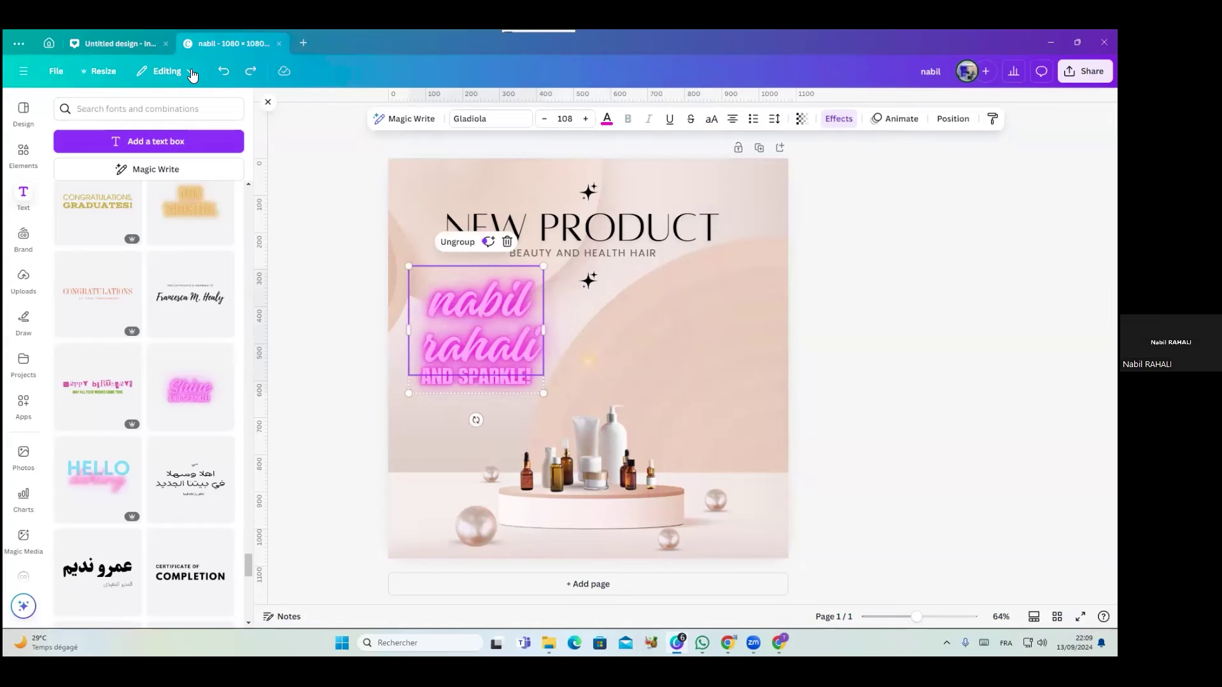
left_click(457, 242)
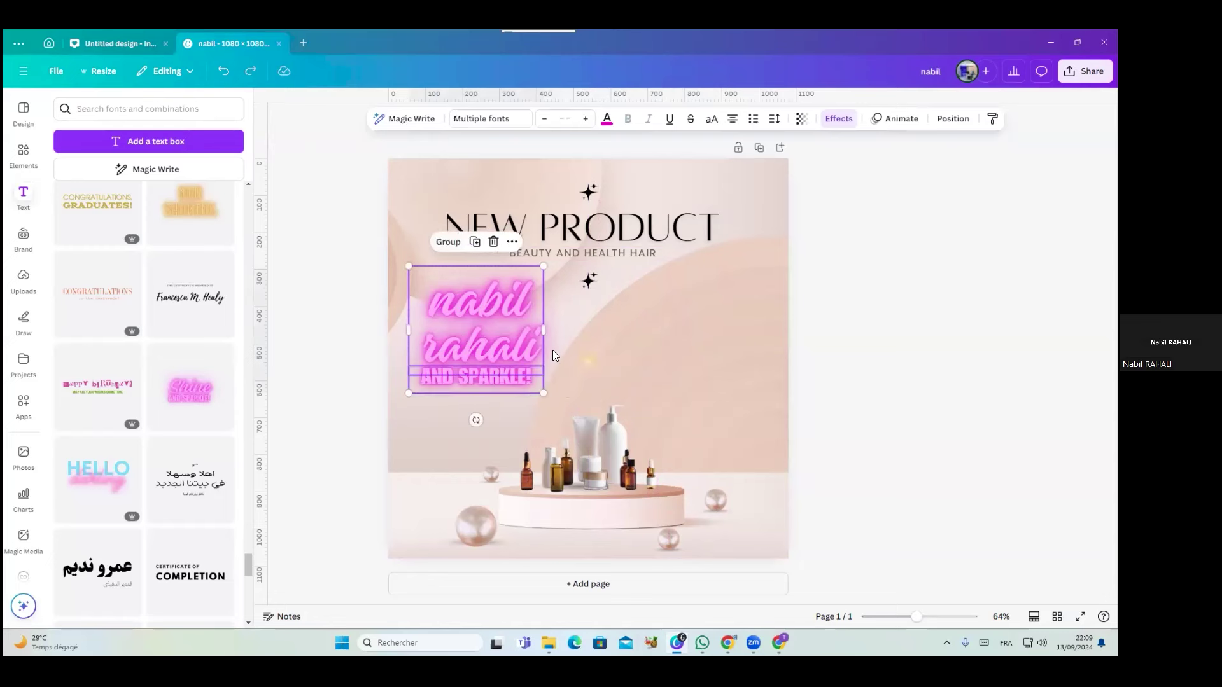
left_click(508, 329)
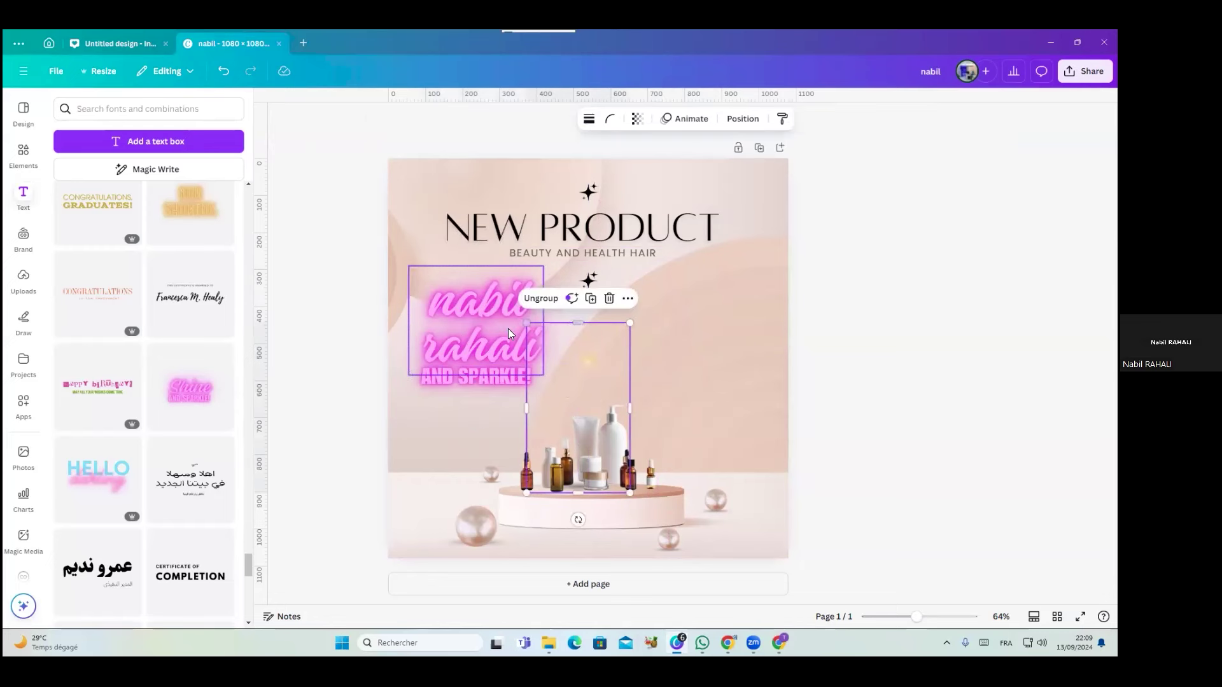
Put the name on one line at size 72.5 and colour it olive
left_click_drag(544, 321, 670, 320)
left_click_drag(667, 375, 560, 346)
double_click(560, 346)
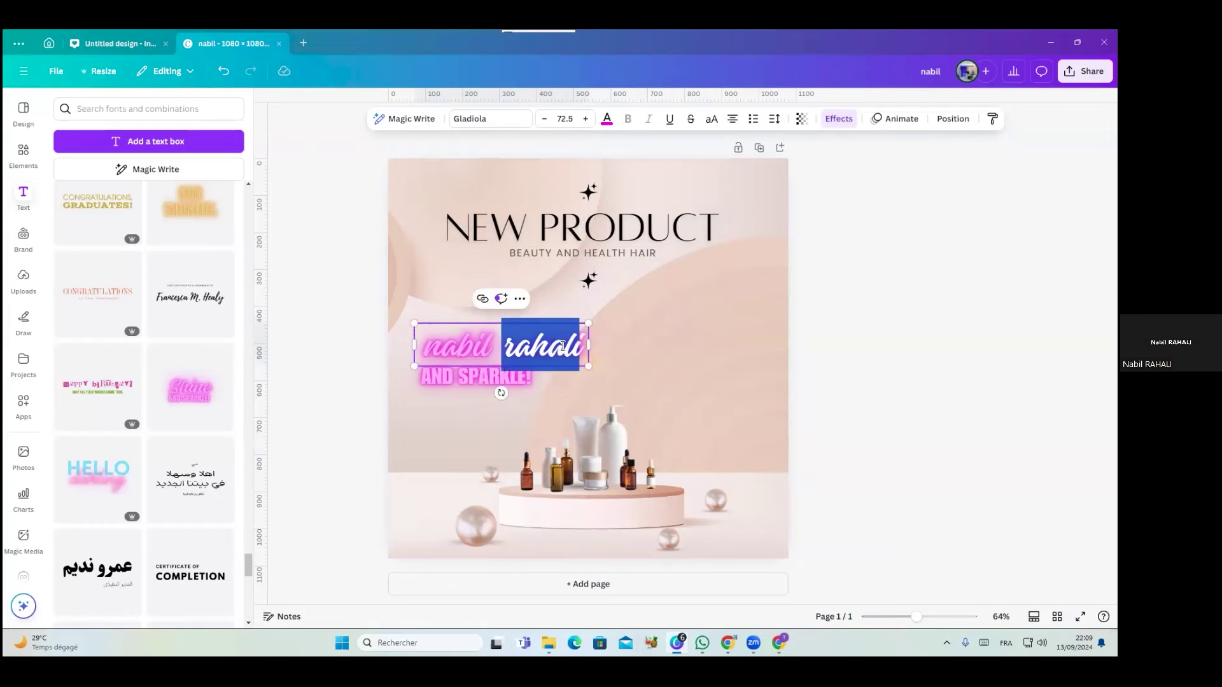
triple_click(562, 347)
left_click(607, 119)
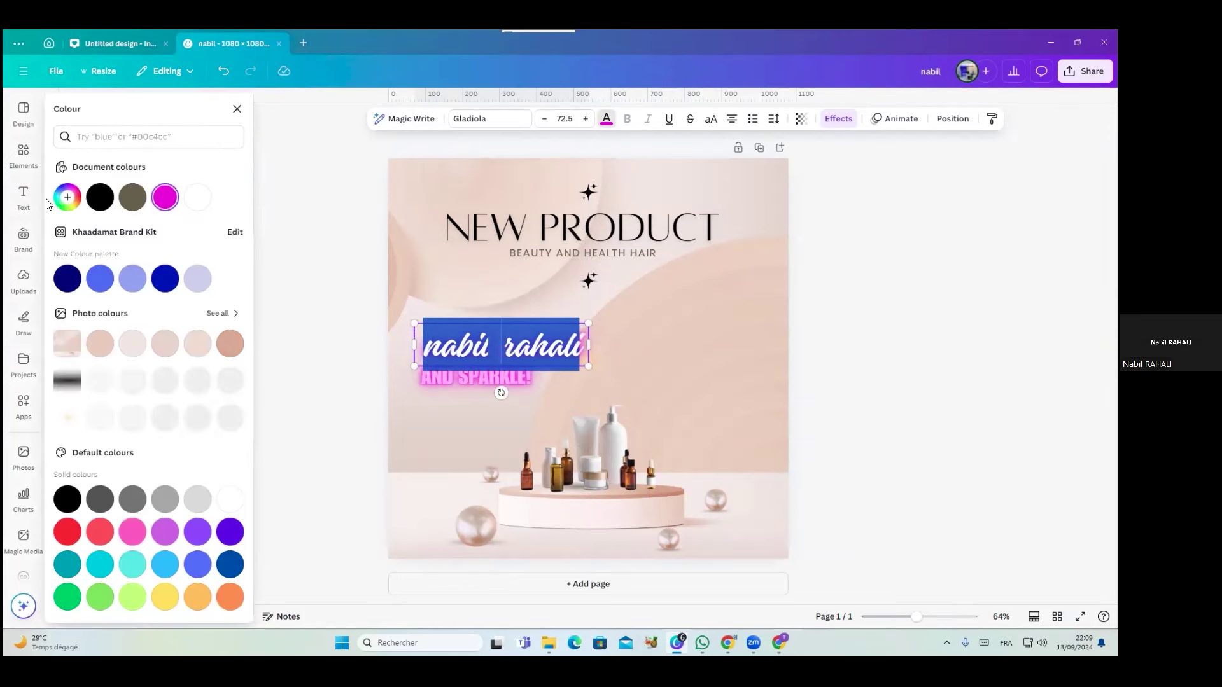
left_click(133, 197)
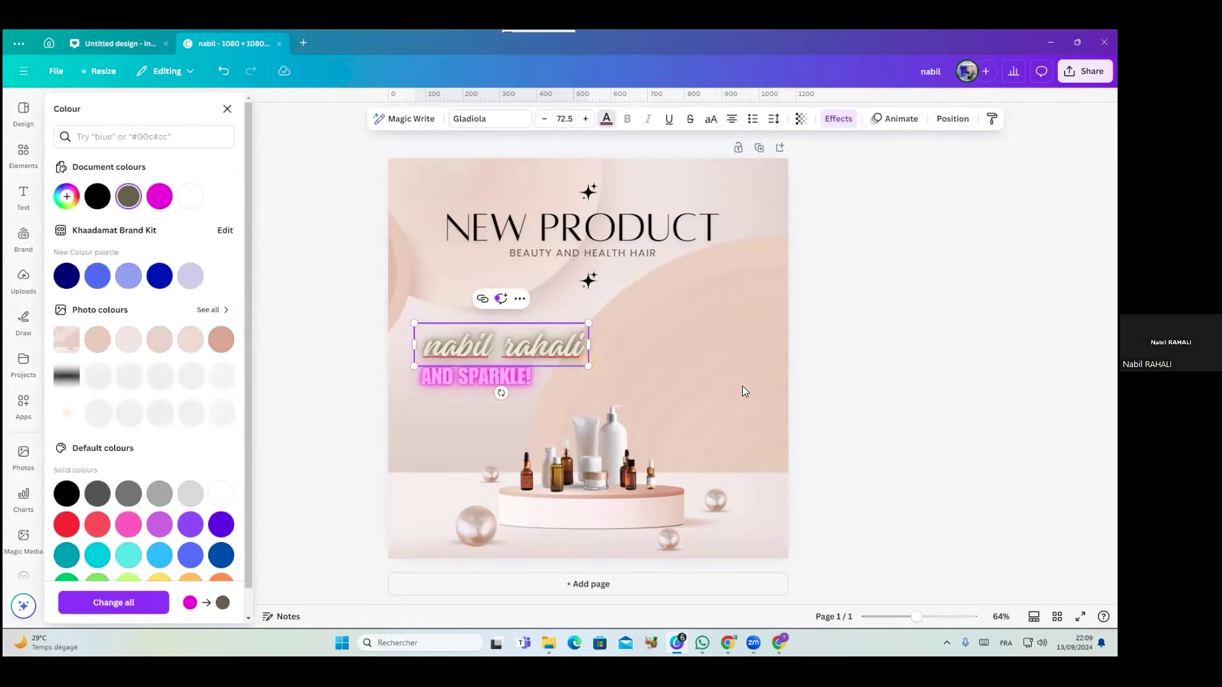
left_click(745, 391)
Recolour AND SPARKLE! with a beige sampled from a pearl using the eyedropper
left_click(455, 373)
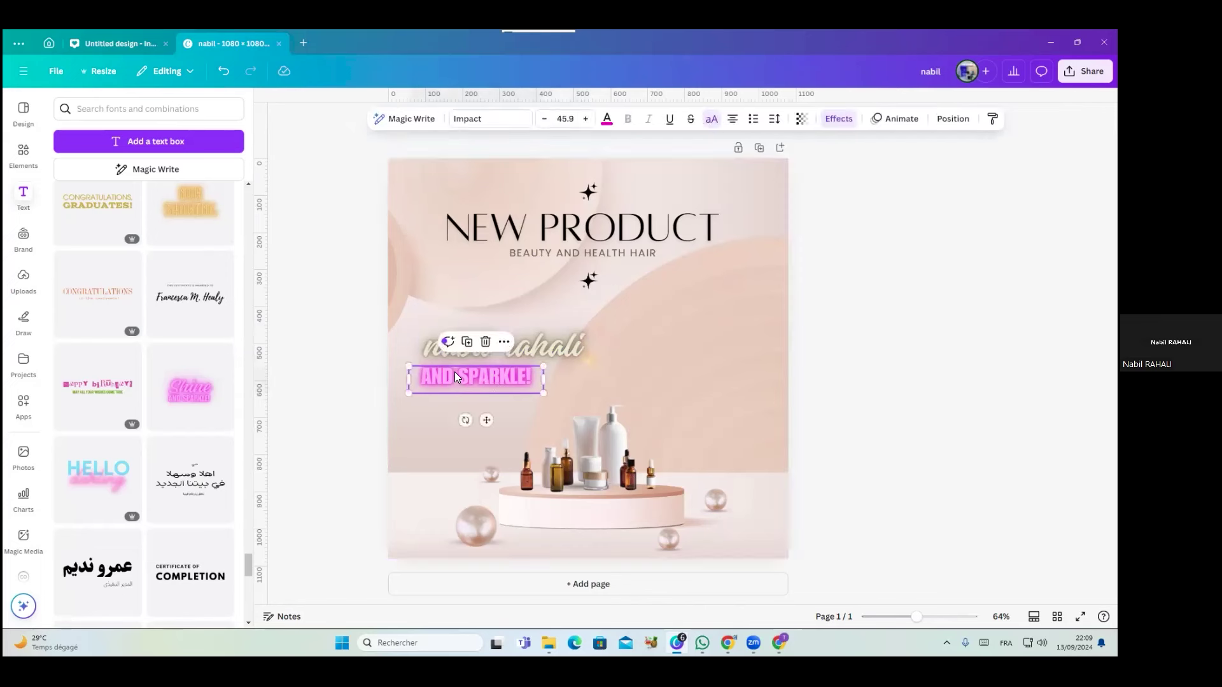
left_click(455, 374)
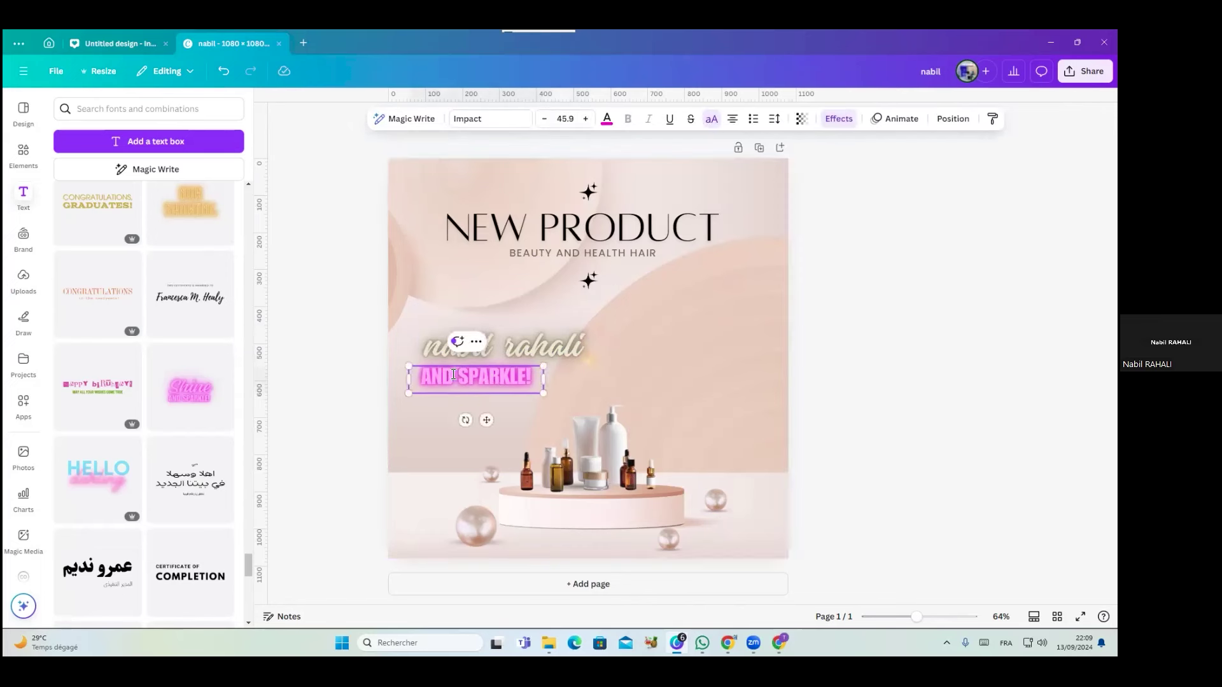
key("ctrl+a")
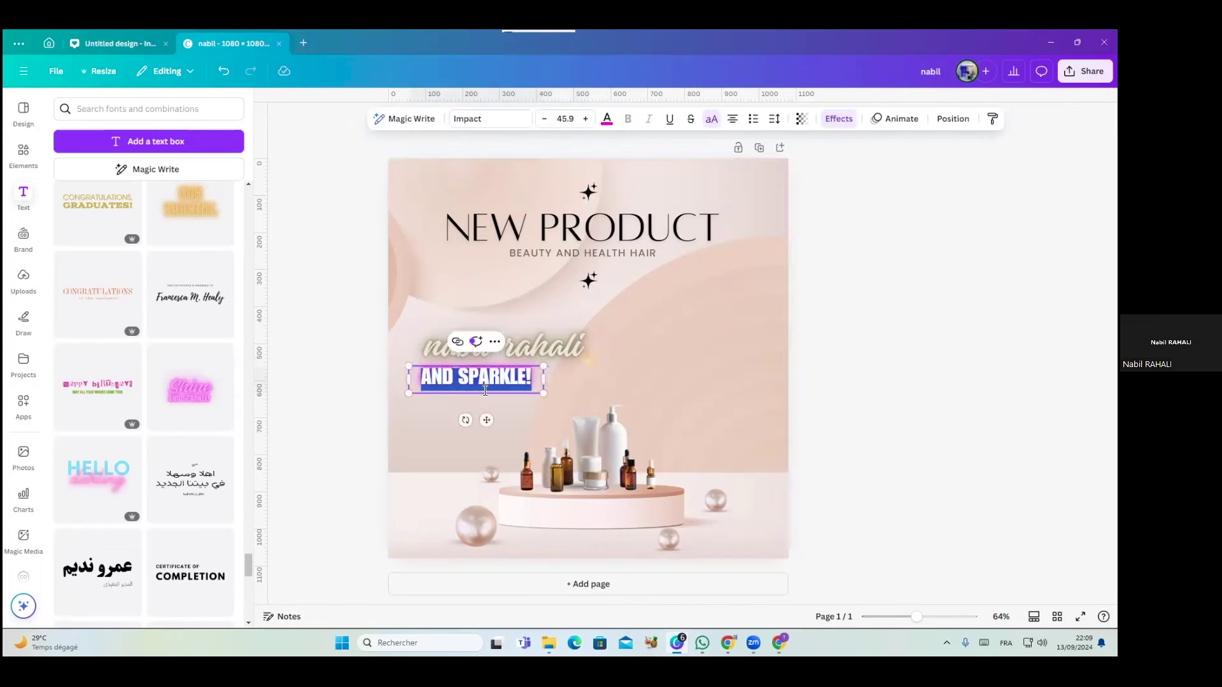
left_click(612, 130)
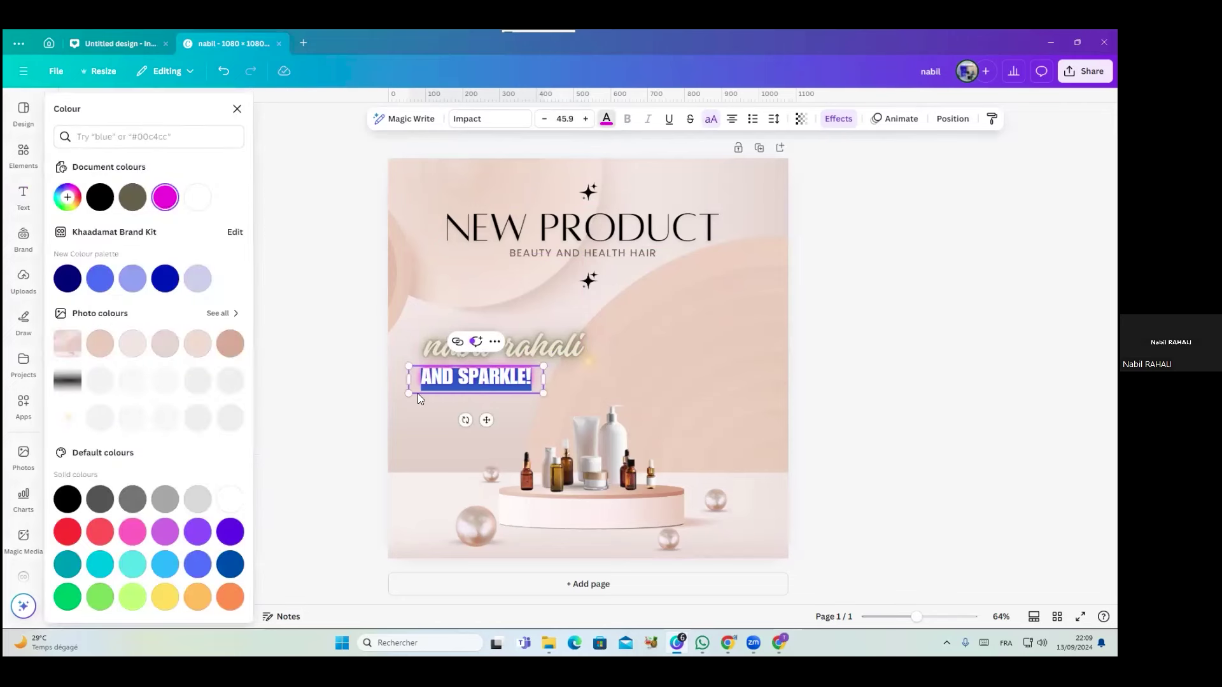
left_click(68, 197)
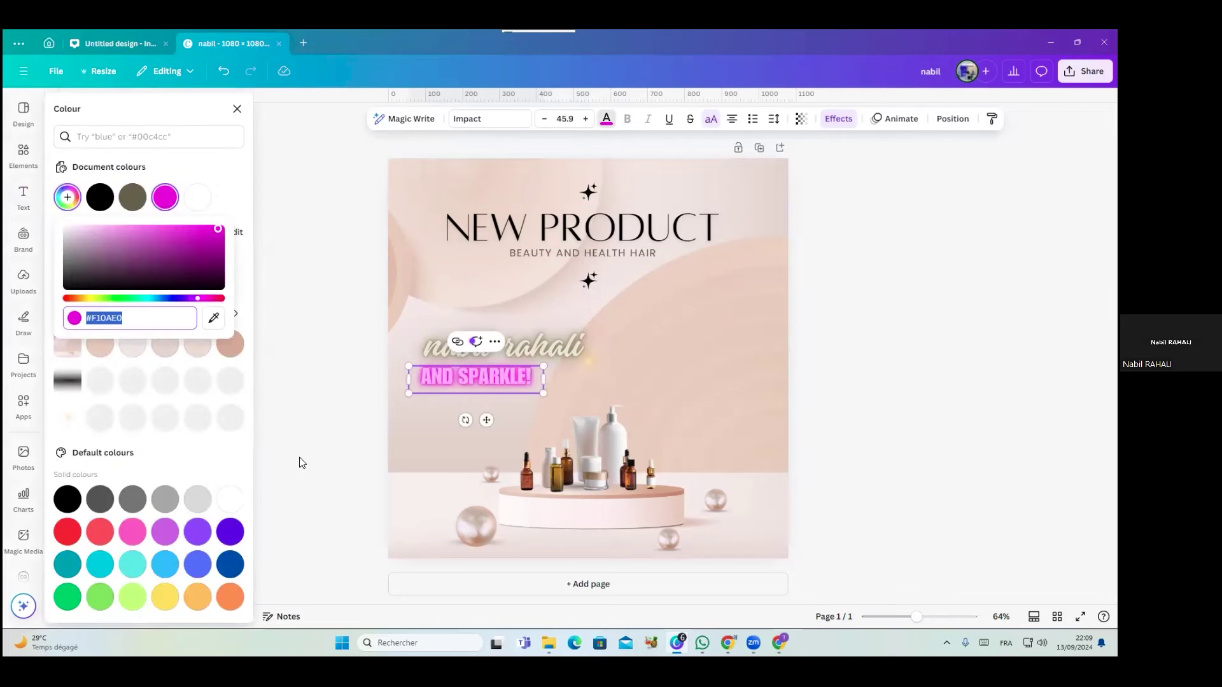
left_click(213, 318)
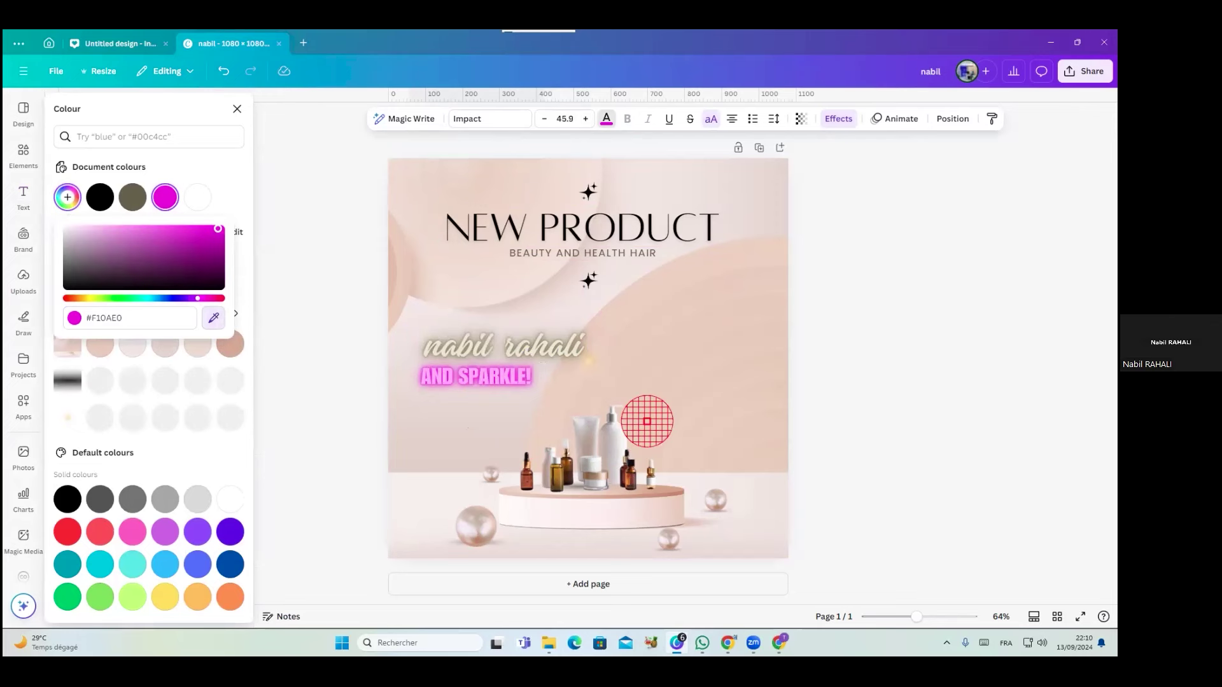
left_click(715, 511)
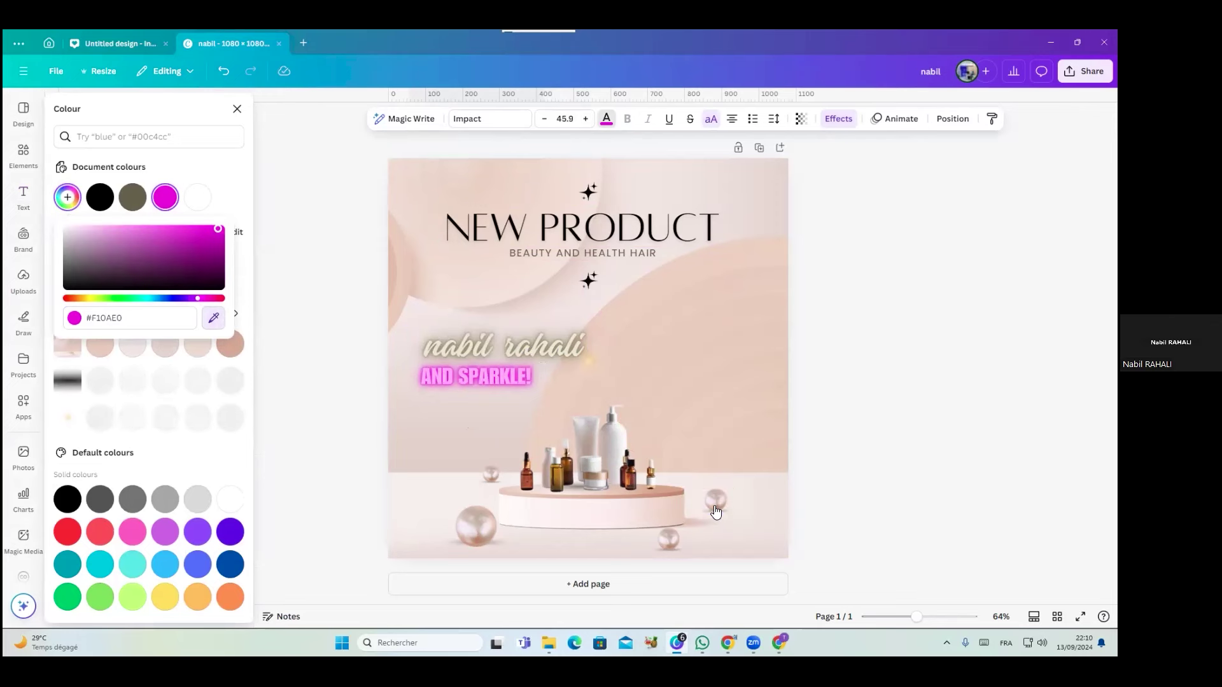
left_click(907, 398)
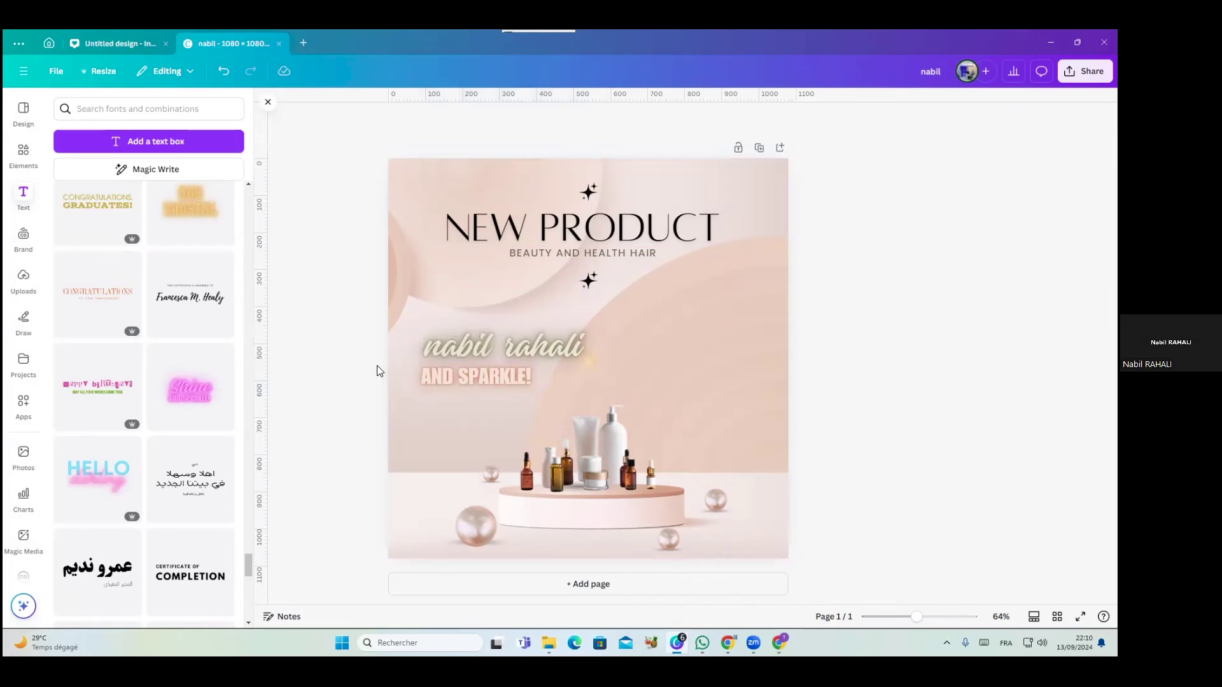
Delete the name text and the AND SPARKLE! text
left_click(466, 354)
key("Delete")
left_click(478, 378)
key("Delete")
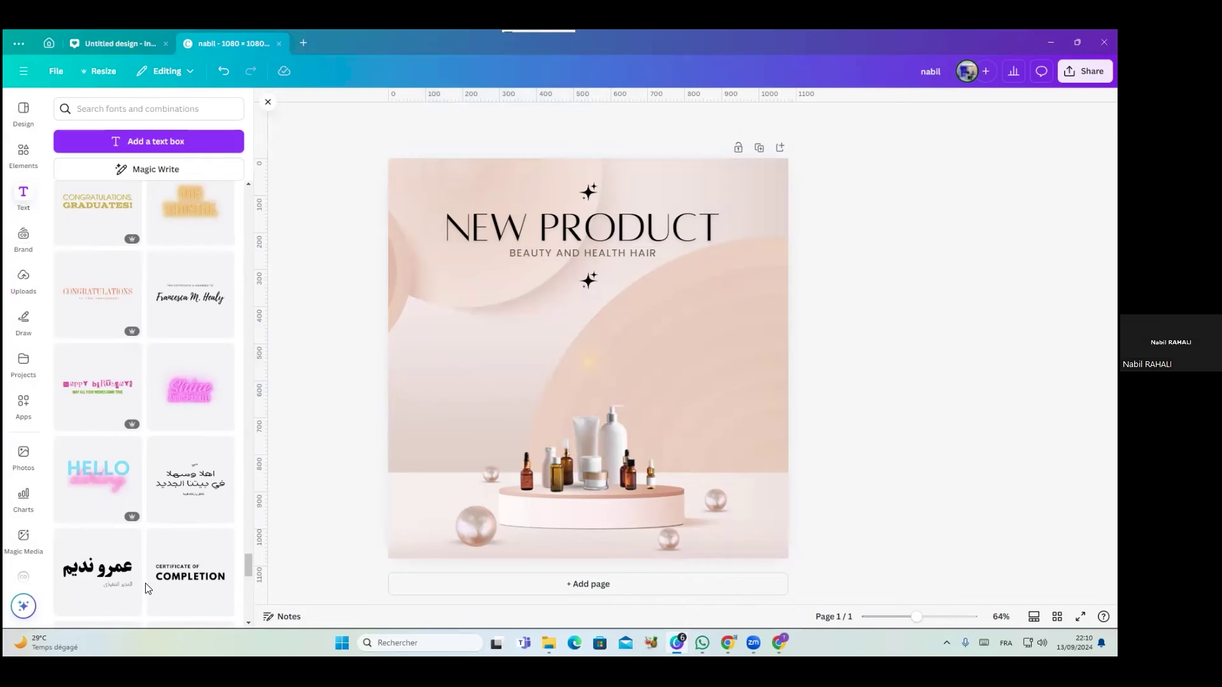
Duplicate the NEW PRODUCT heading mid-page in Montaser Arabic on one line, then switch to Chrome
left_click(523, 233)
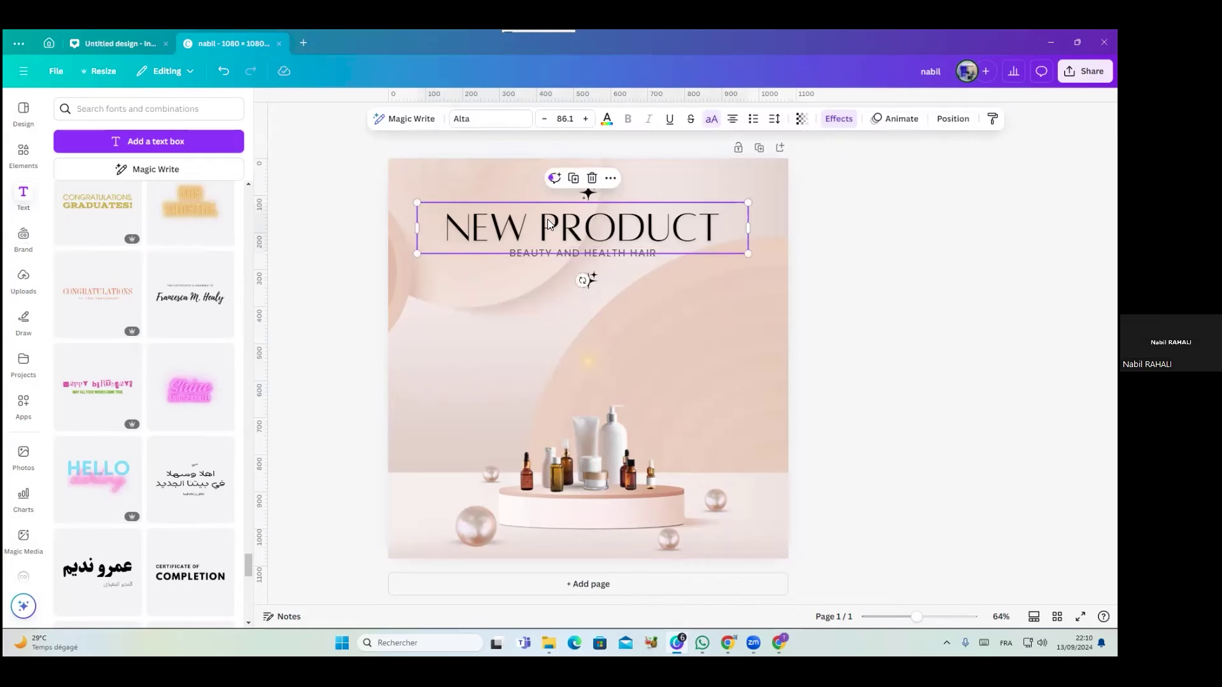
left_click_drag(548, 223, 534, 331)
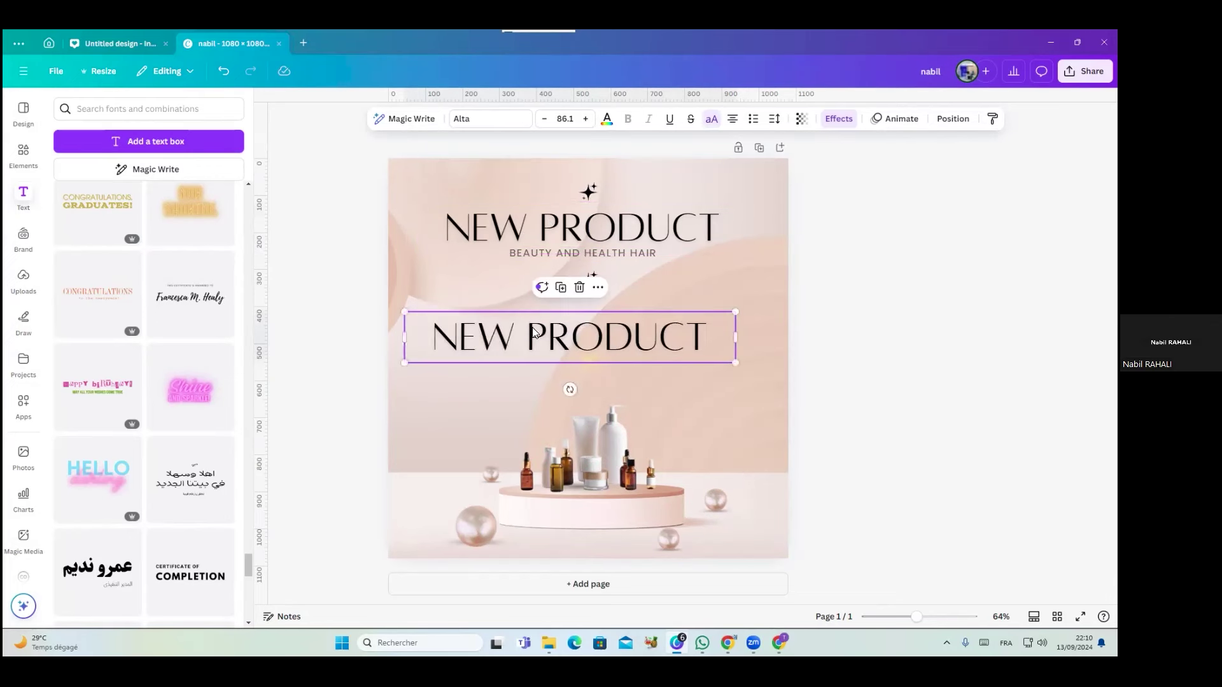
left_click(487, 119)
left_click(156, 325)
left_click(139, 378)
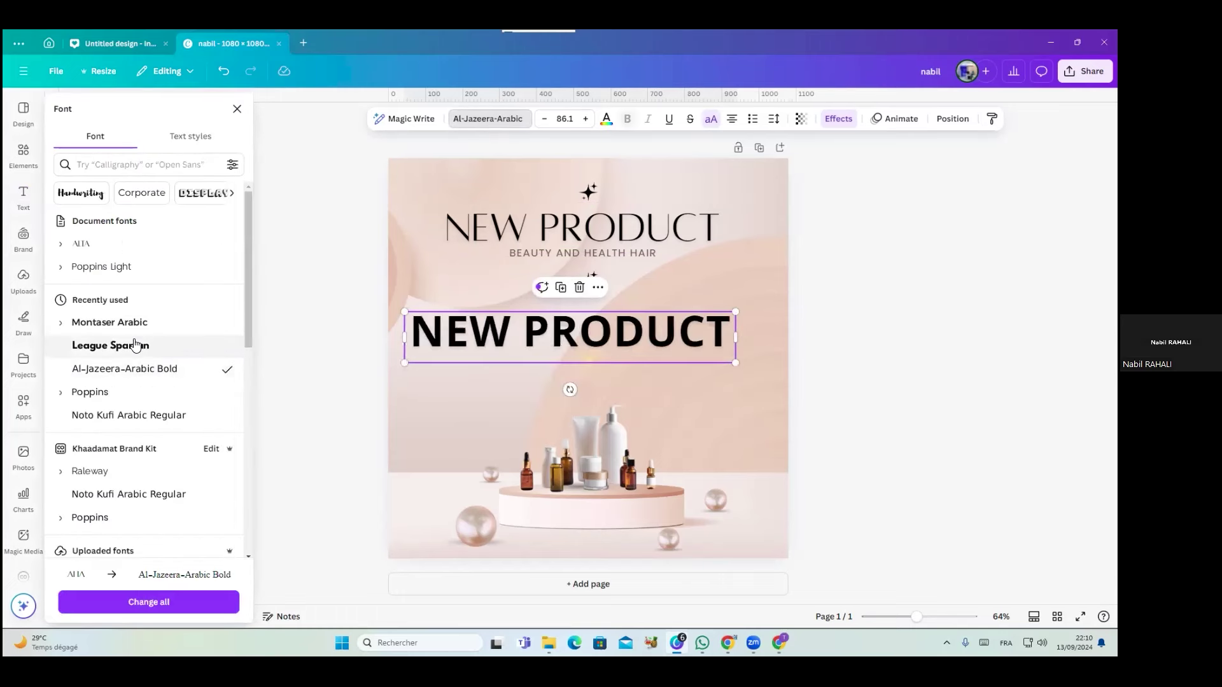
left_click(125, 323)
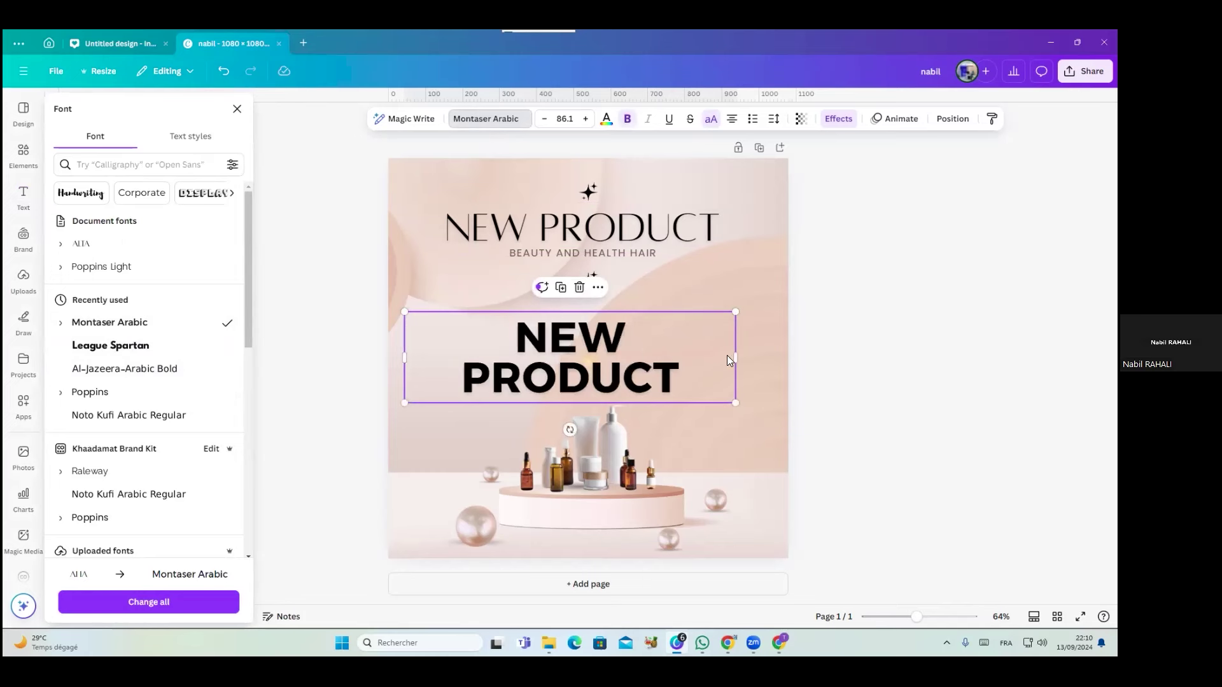
mouse_move(738, 354)
left_mouse_down()
mouse_move(879, 349)
mouse_move(736, 348)
left_mouse_up()
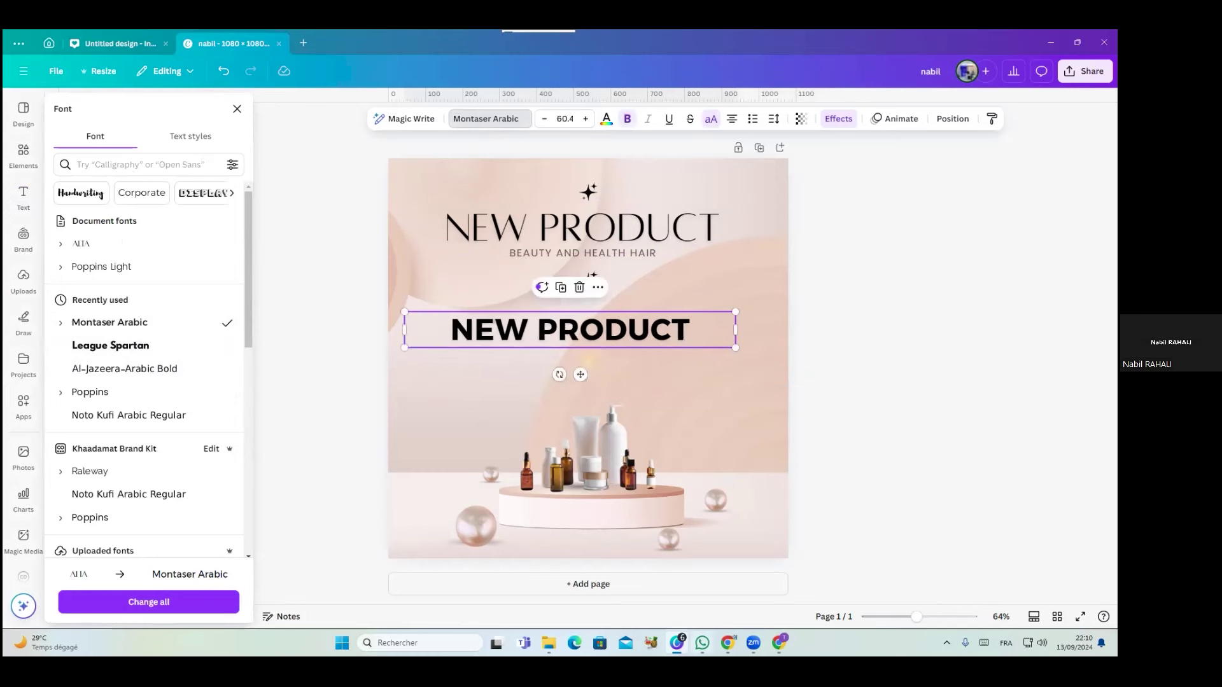
mouse_move(728, 644)
left_click(727, 579)
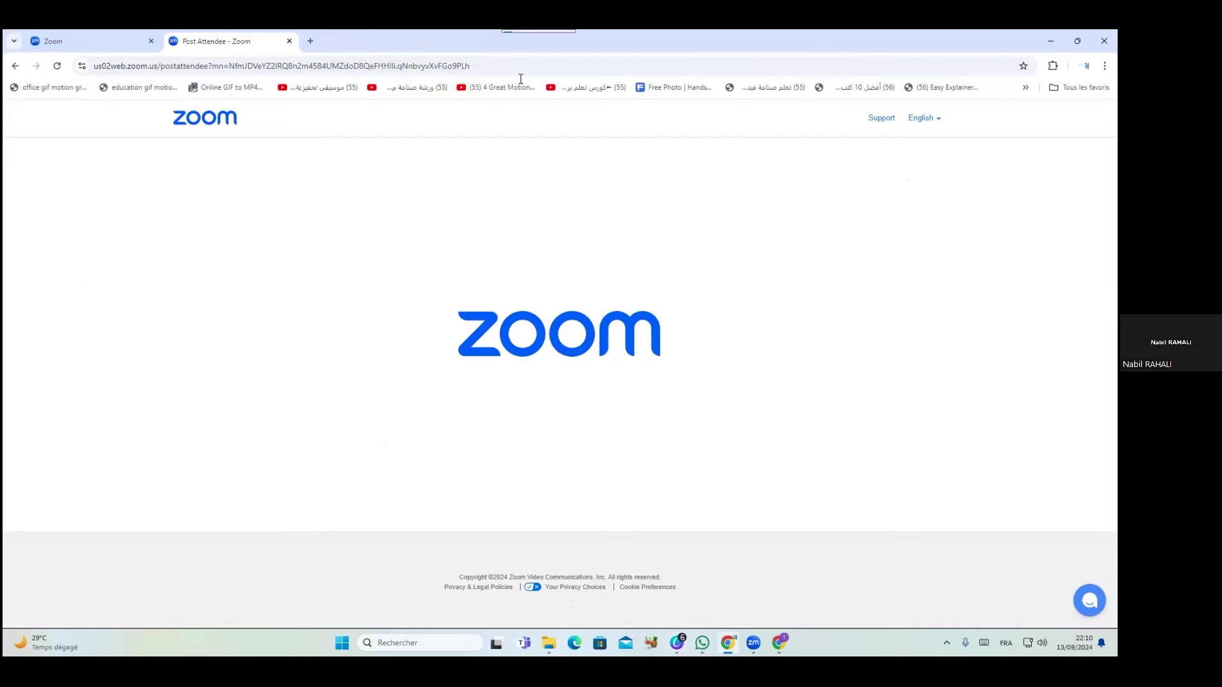
In a smaller Chrome window, search 'google font' in a new tab and open Google Fonts
left_click(1077, 40)
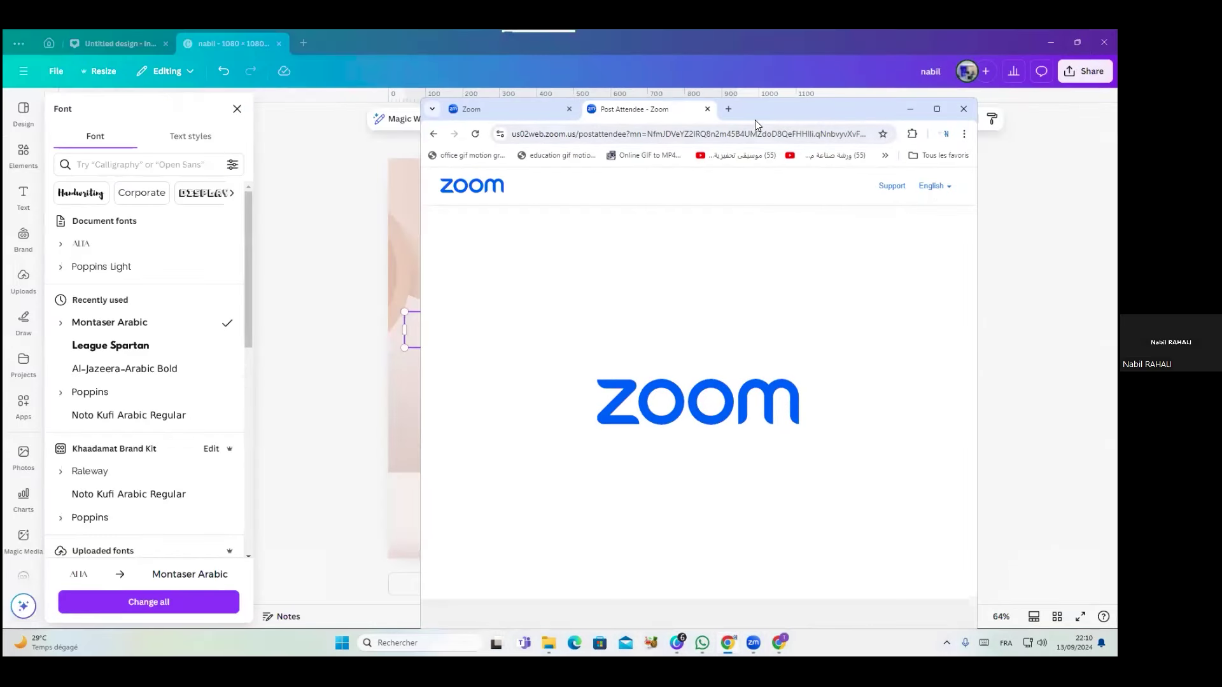
left_click(729, 110)
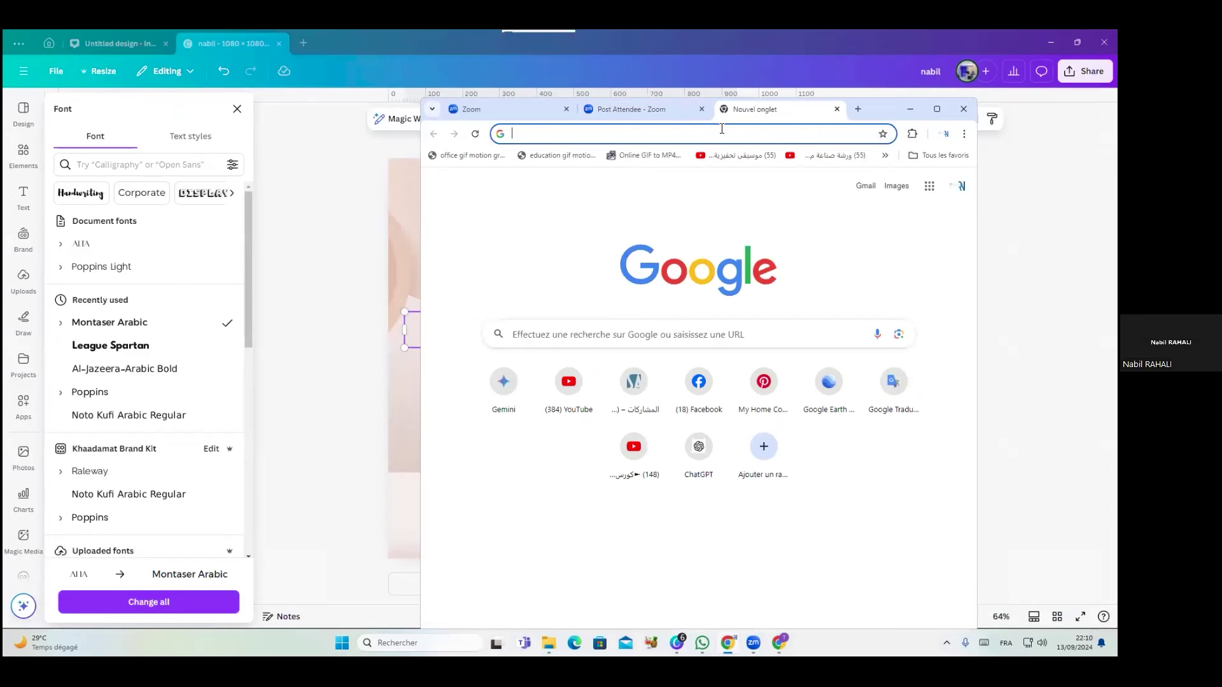
type("google font")
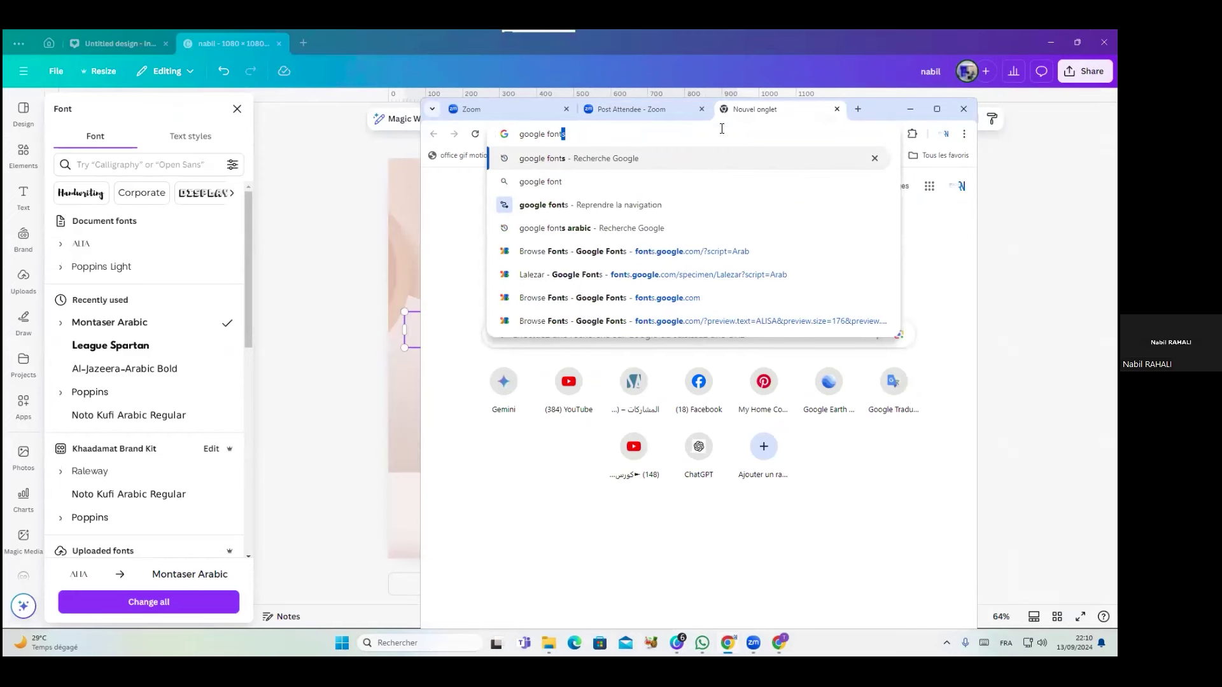
left_click(587, 159)
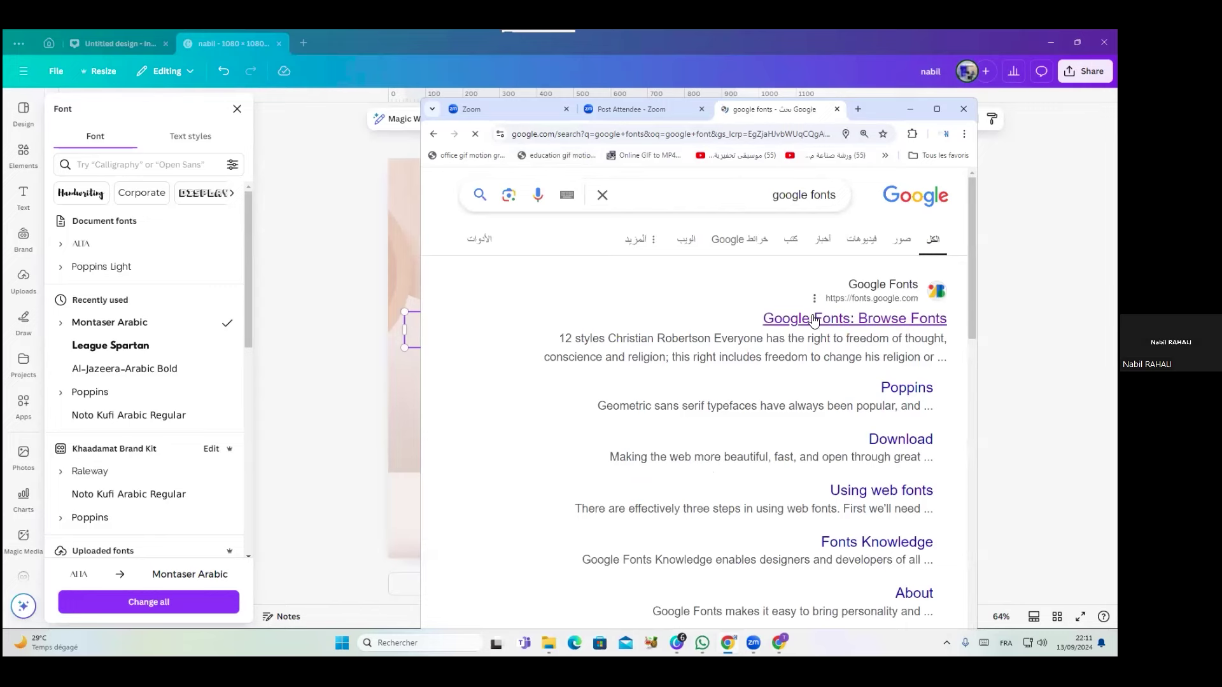
left_click(815, 320)
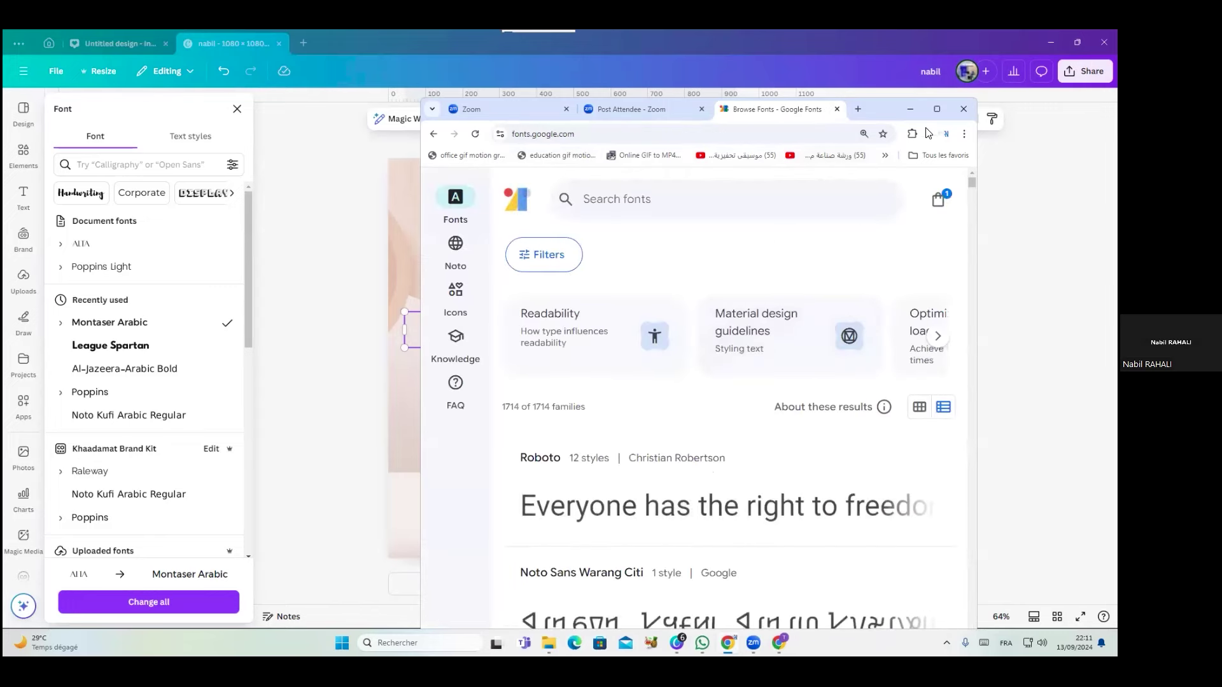
Maximise Chrome and browse the Google Fonts list, briefly visiting the Noto page
left_click(937, 109)
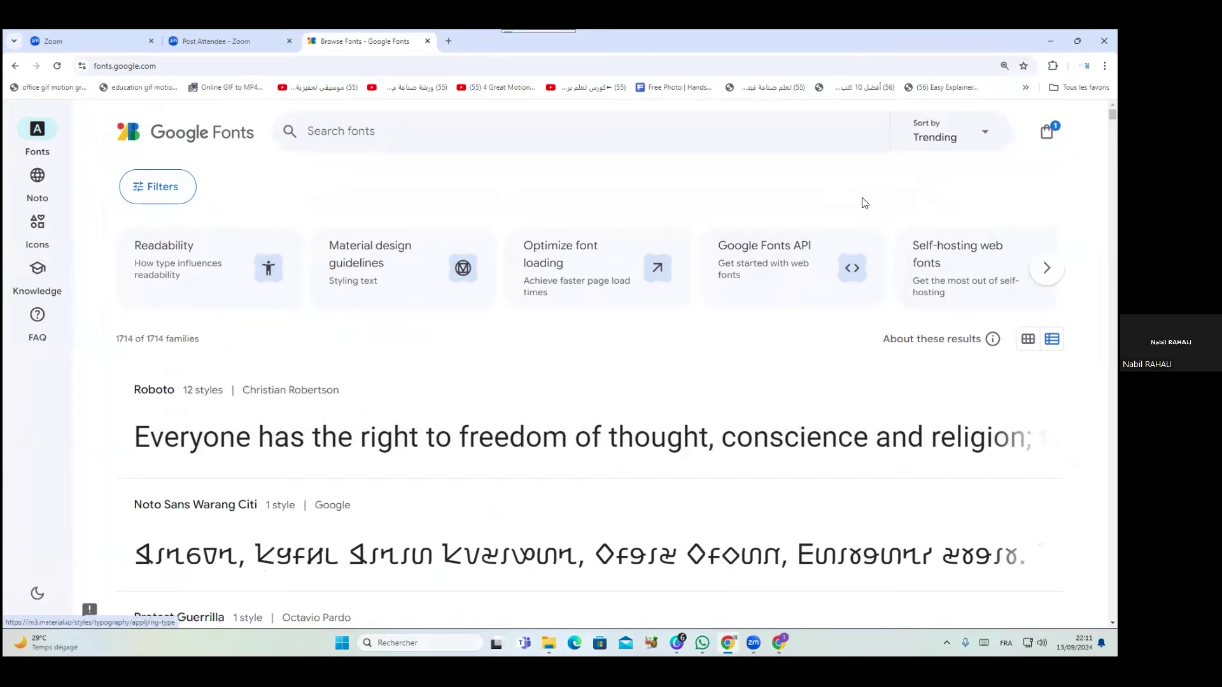
scroll(859, 248, "down", 3)
scroll(859, 248, "down", 6)
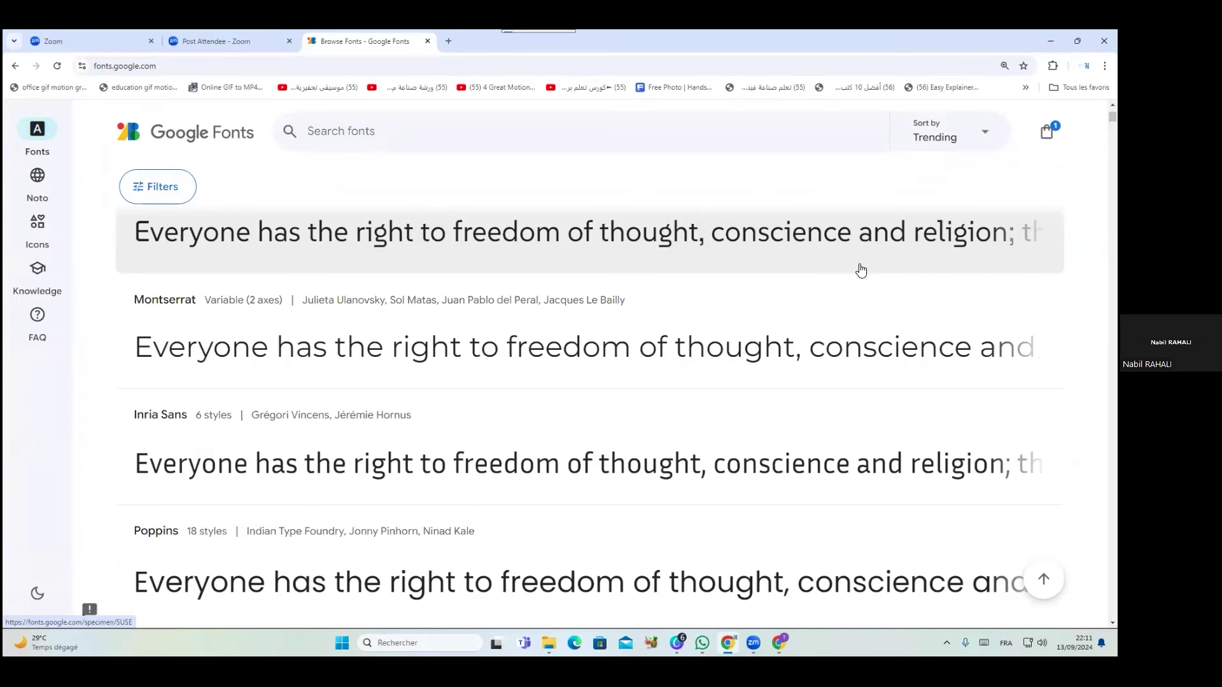
scroll(859, 268, "up", 9)
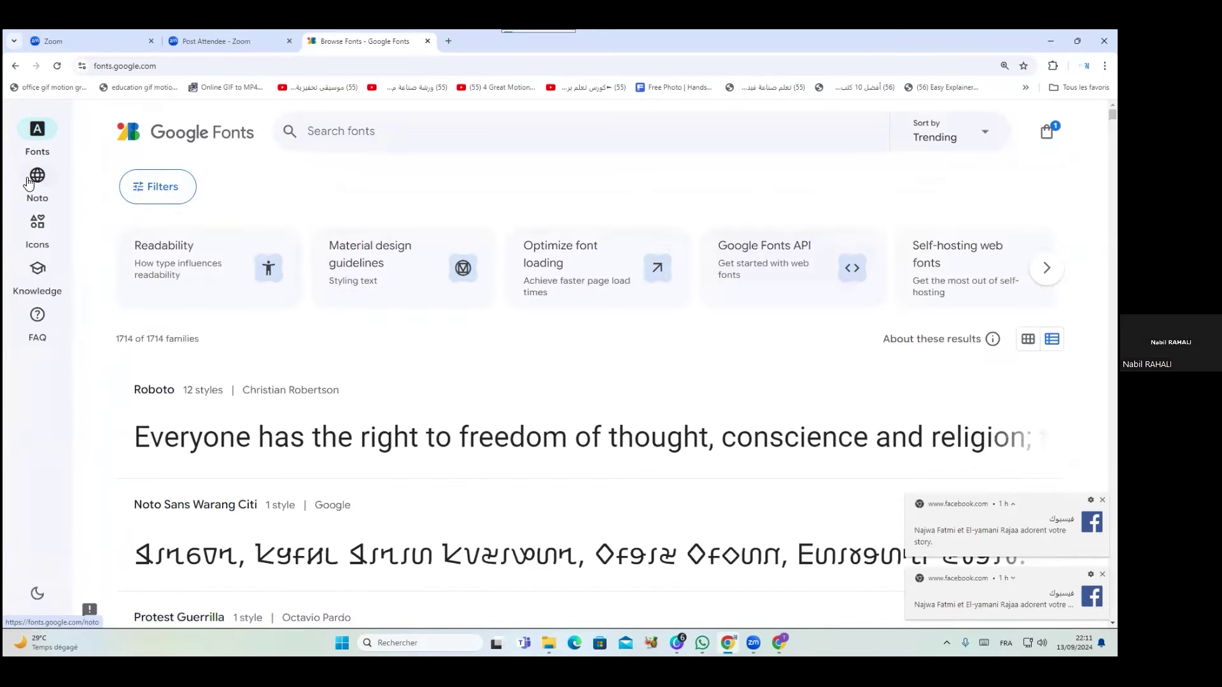
left_click(31, 184)
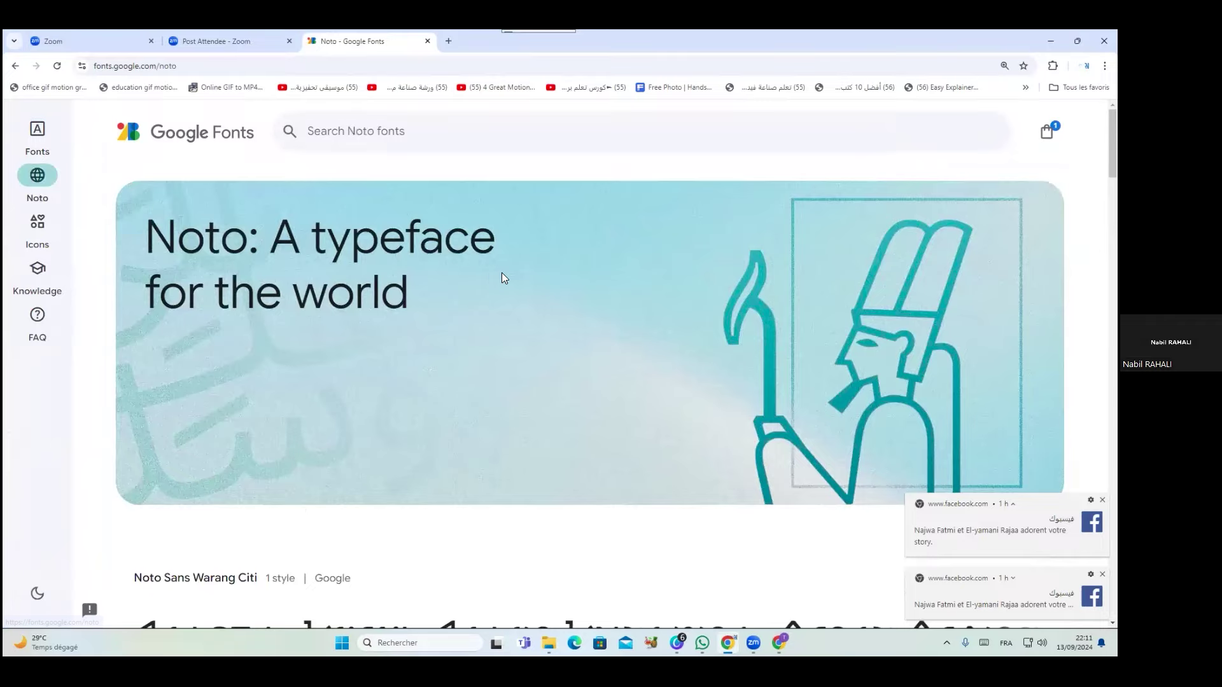
scroll(501, 275, "down", 15)
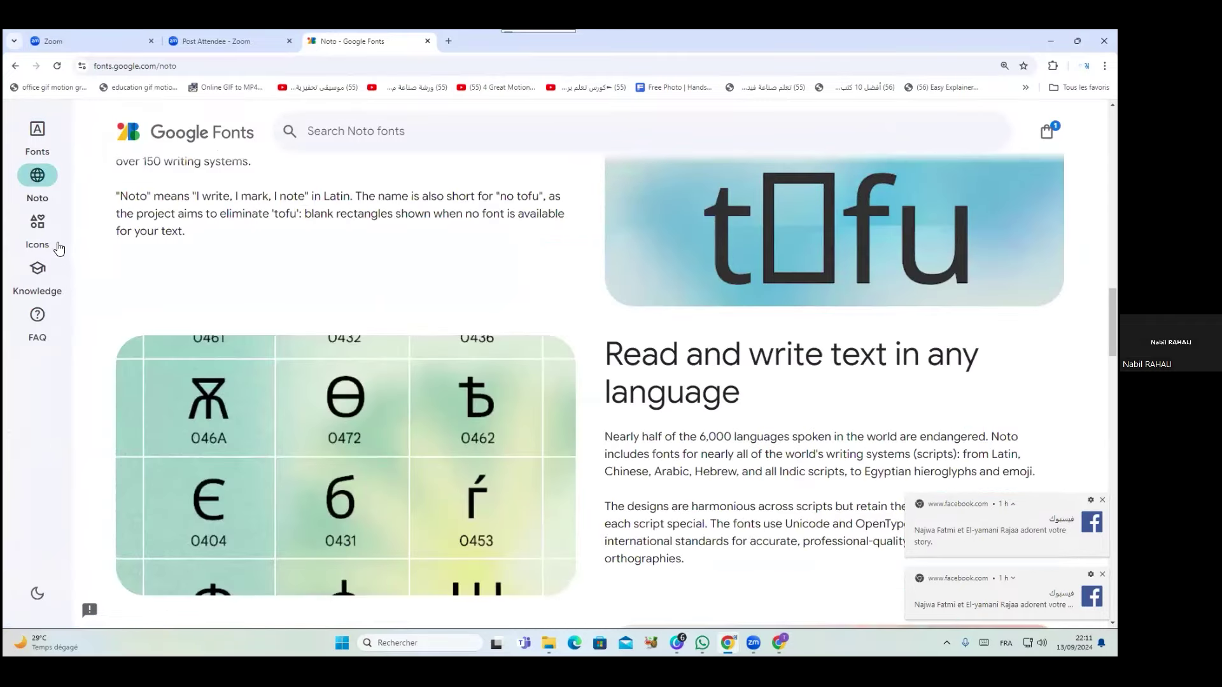
left_click(40, 139)
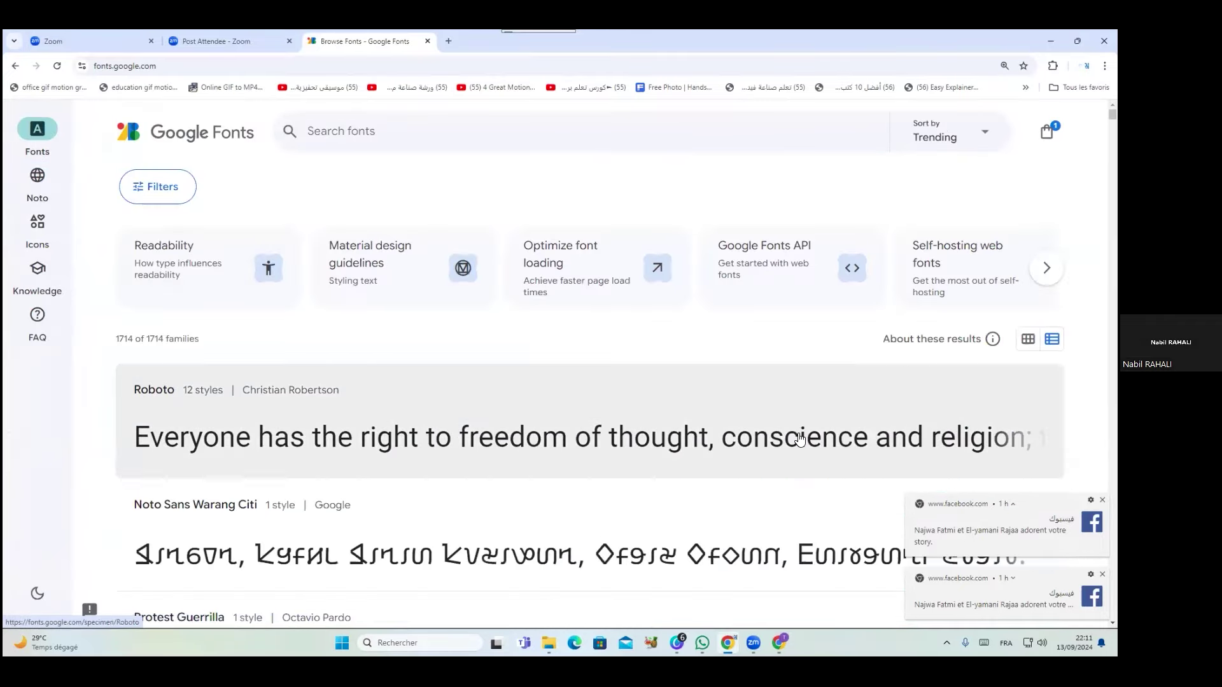
scroll(799, 437, "down", 15)
scroll(814, 420, "down", 15)
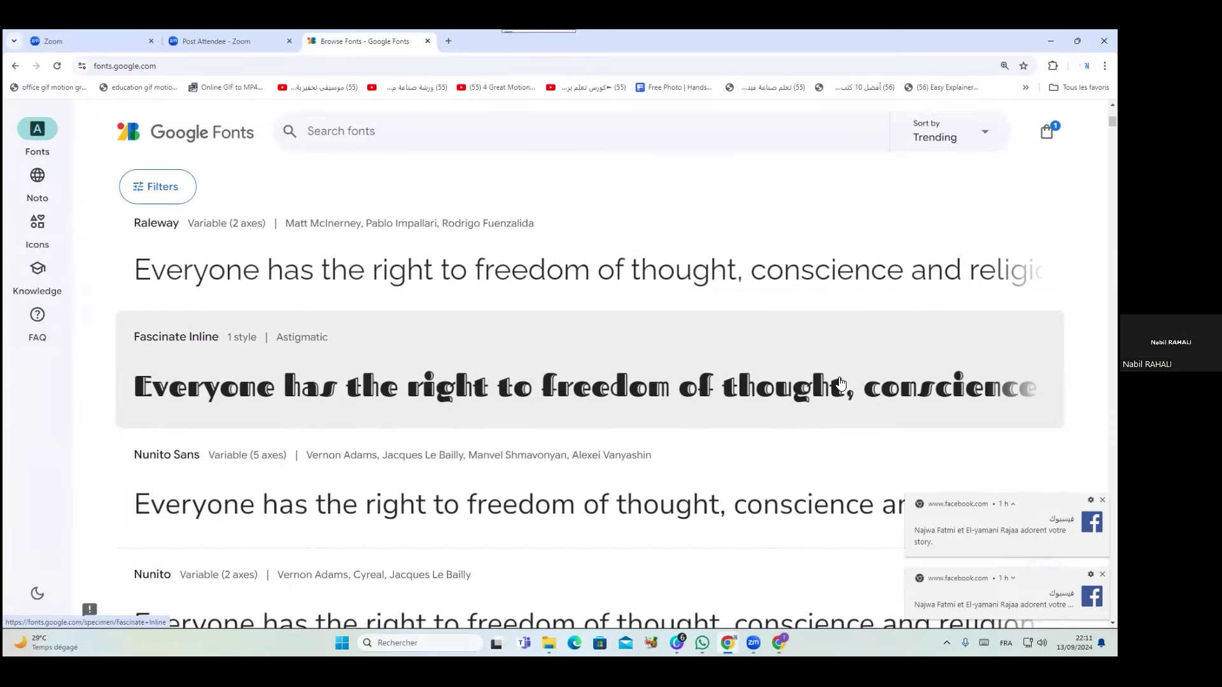
Open Raleway's specimen page and download the family as Raleway.zip
left_click(706, 279)
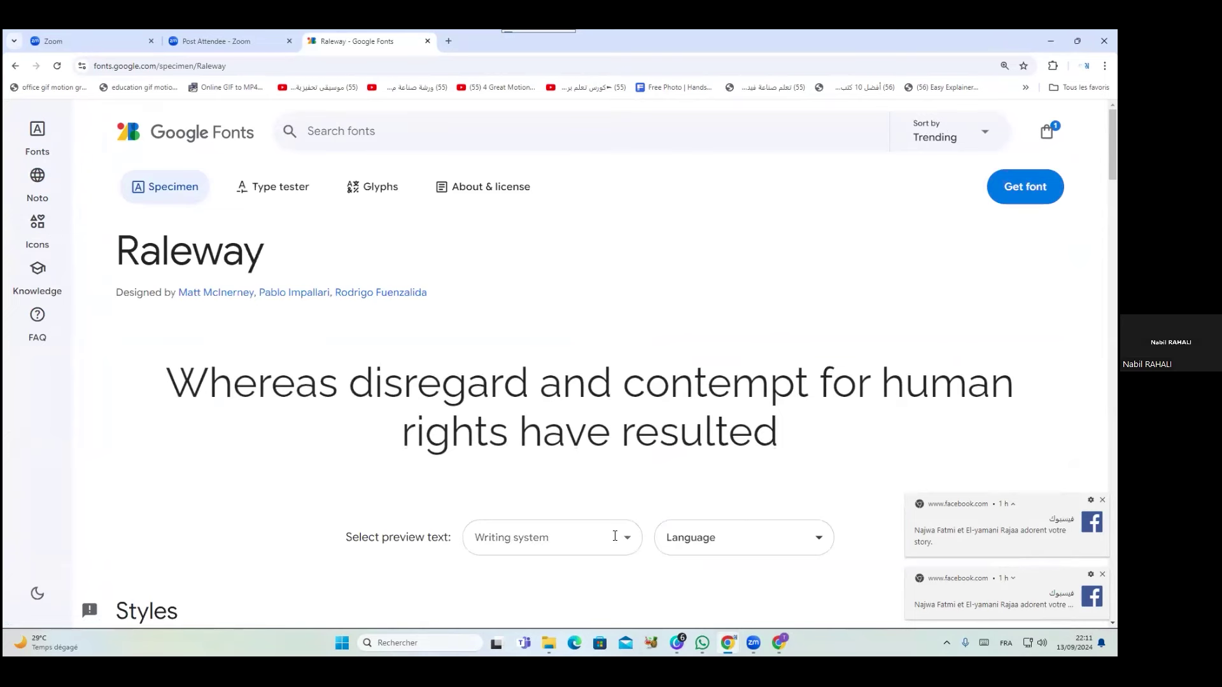
left_click(738, 540)
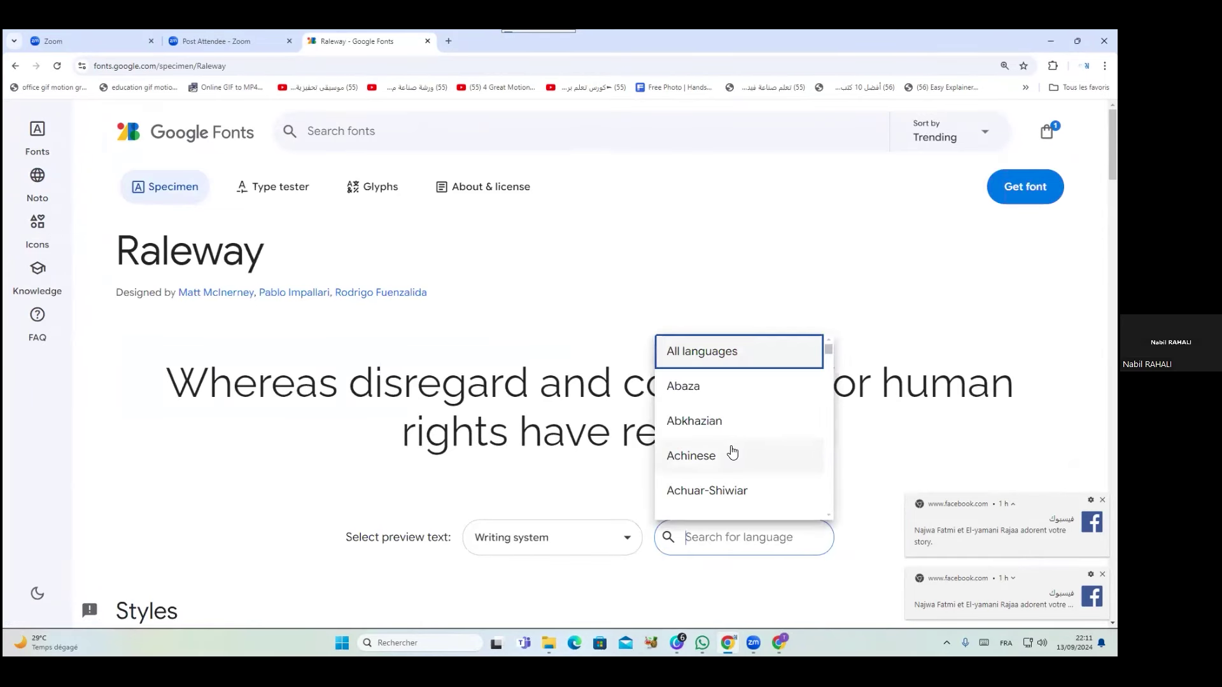
left_click(848, 483)
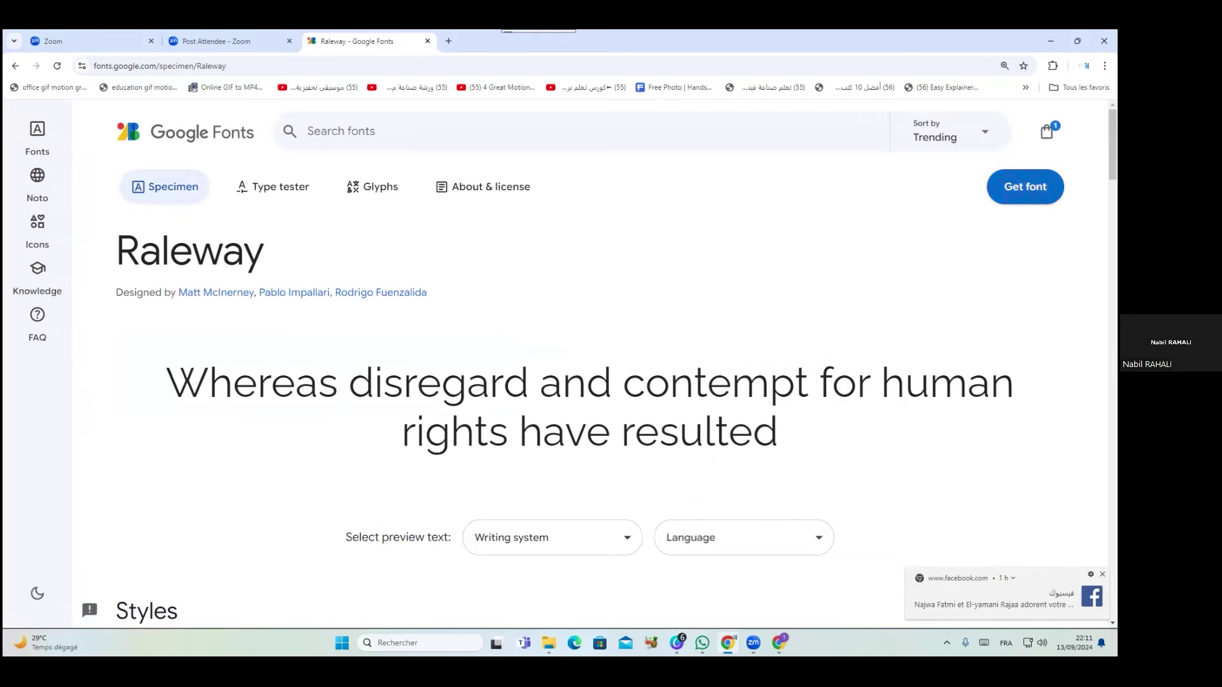
left_click(1022, 187)
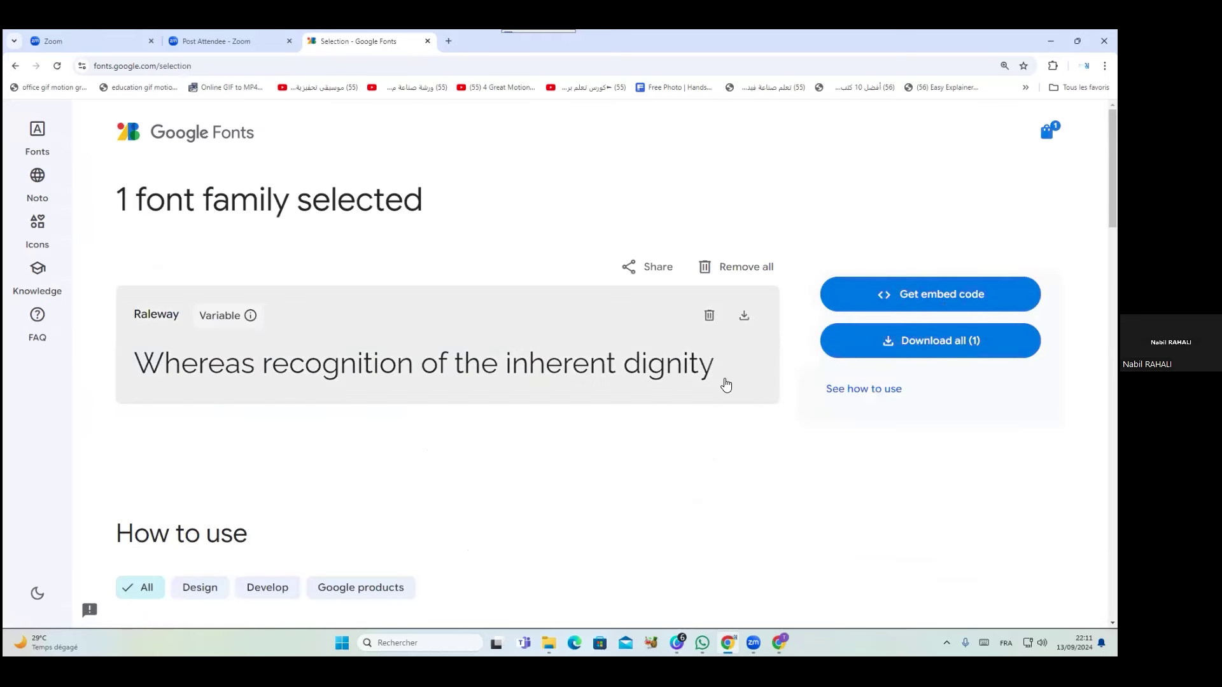
left_click(744, 317)
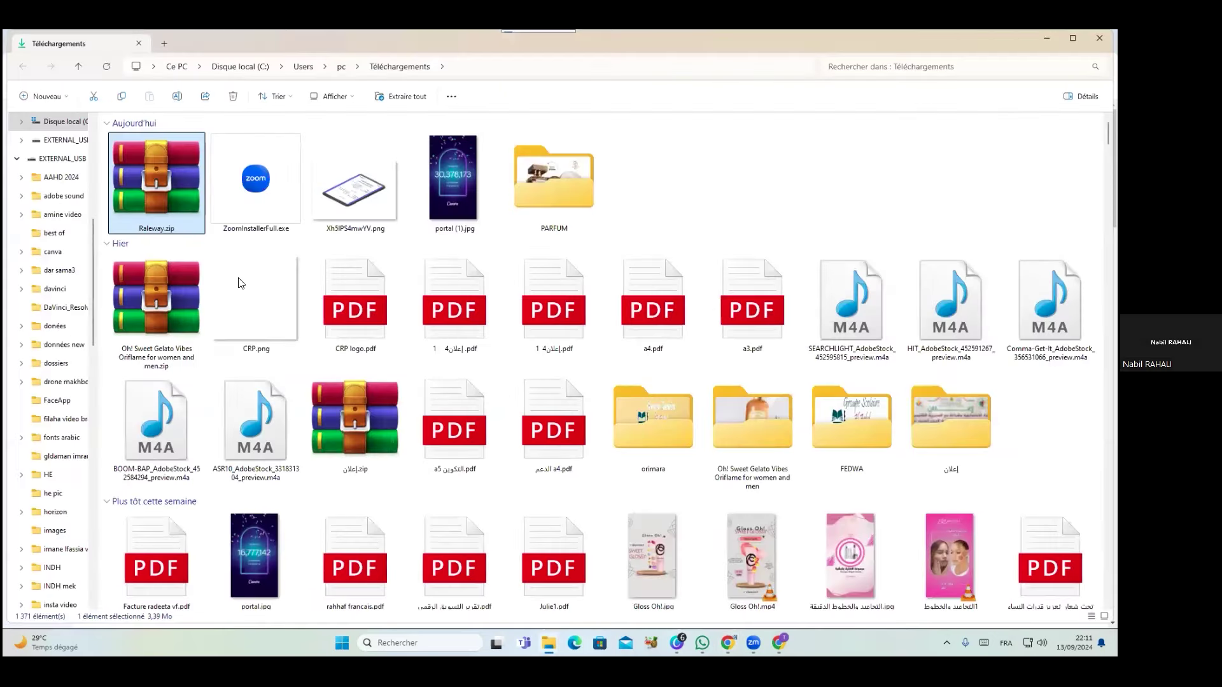
Extract Raleway.zip with WinRAR into a Raleway folder
right_click(155, 205)
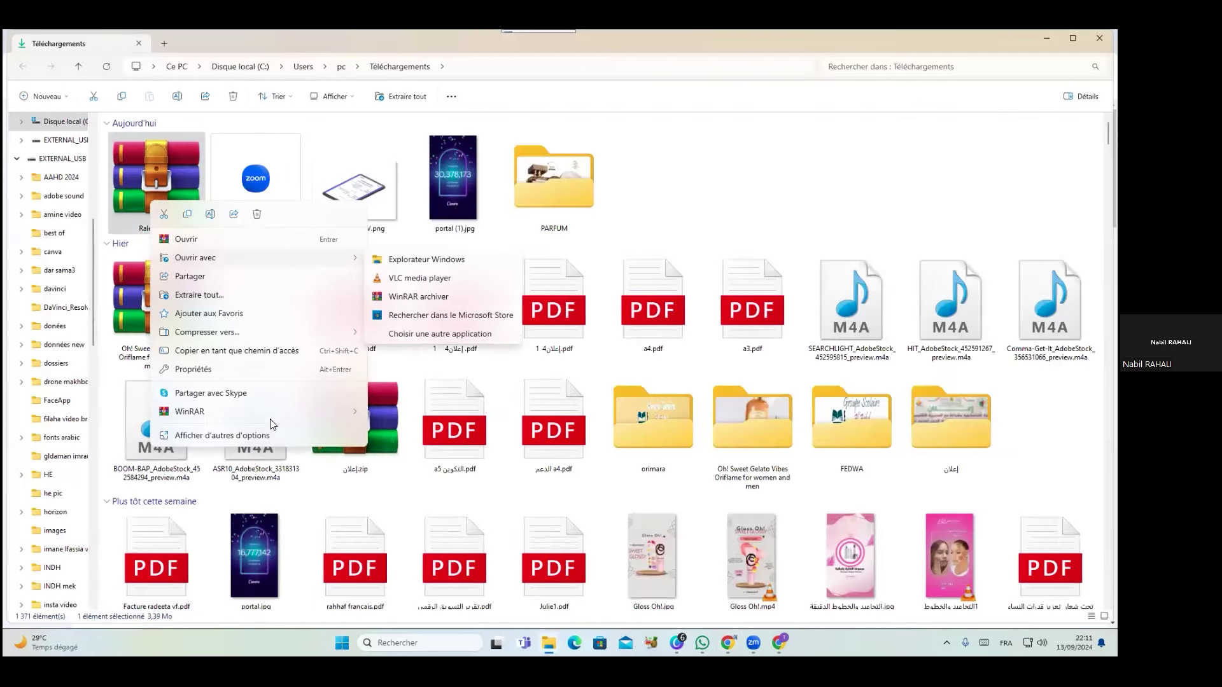
mouse_move(287, 412)
left_click(389, 452)
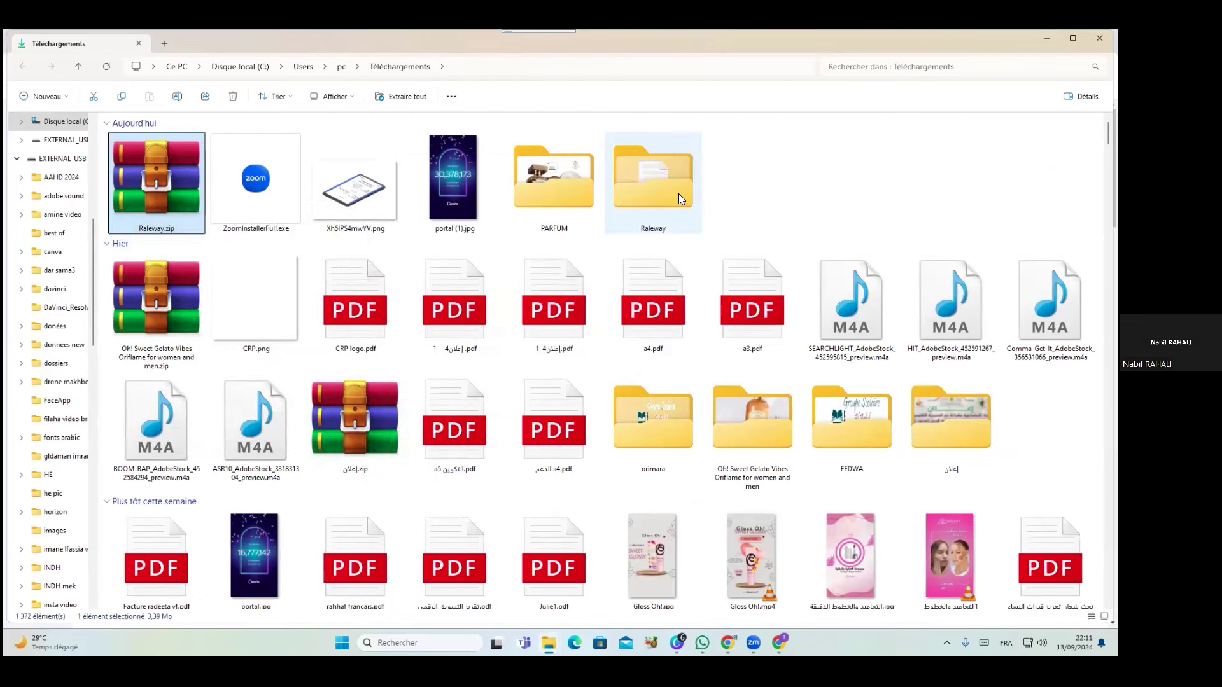
Open the Raleway folder and its static subfolder of .ttf files, then return to Canva
double_click(676, 192)
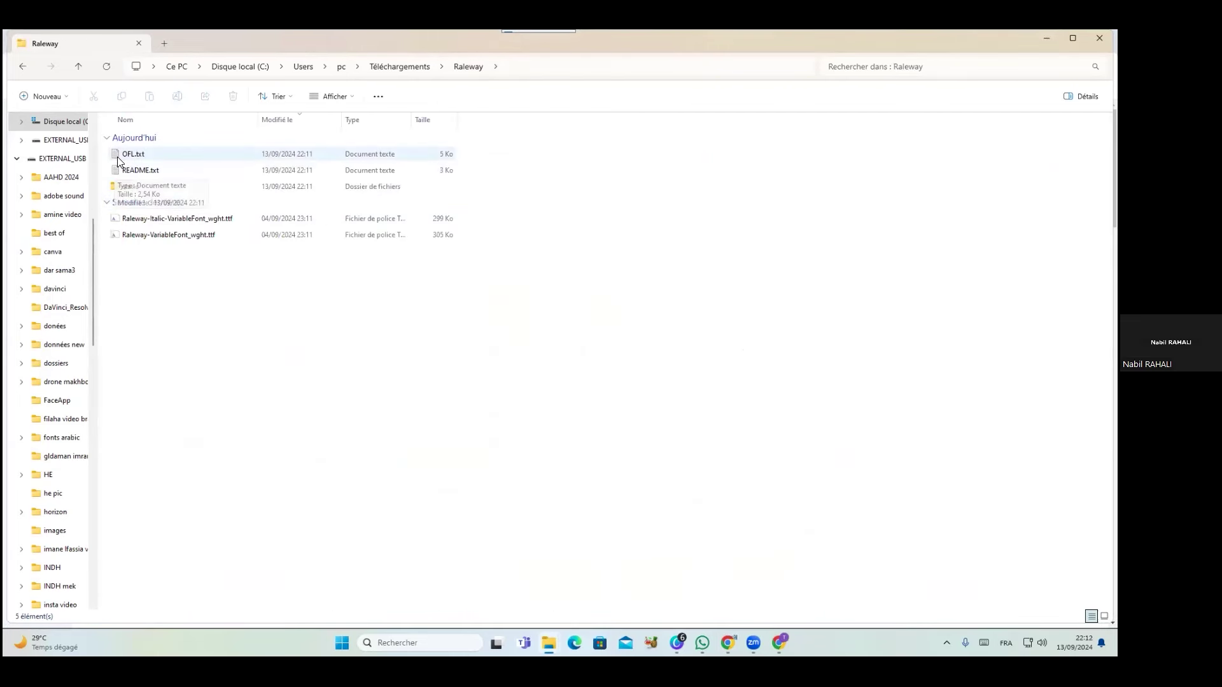
left_click(156, 220)
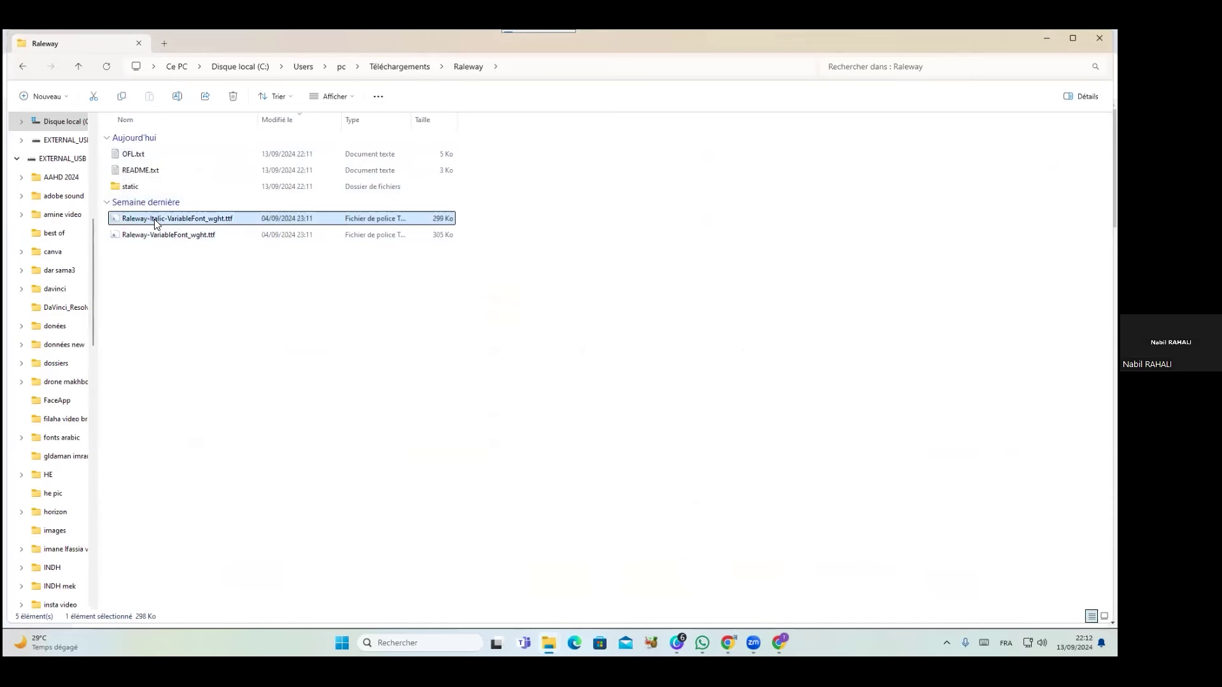
double_click(126, 187)
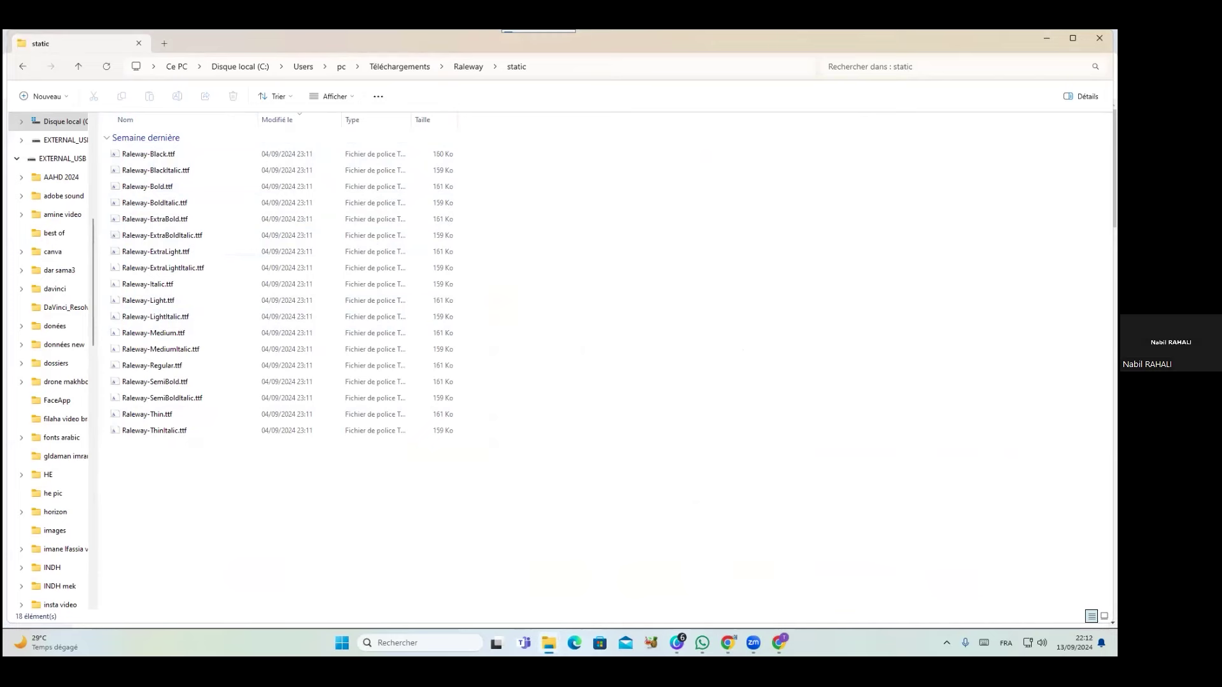
left_click(1047, 38)
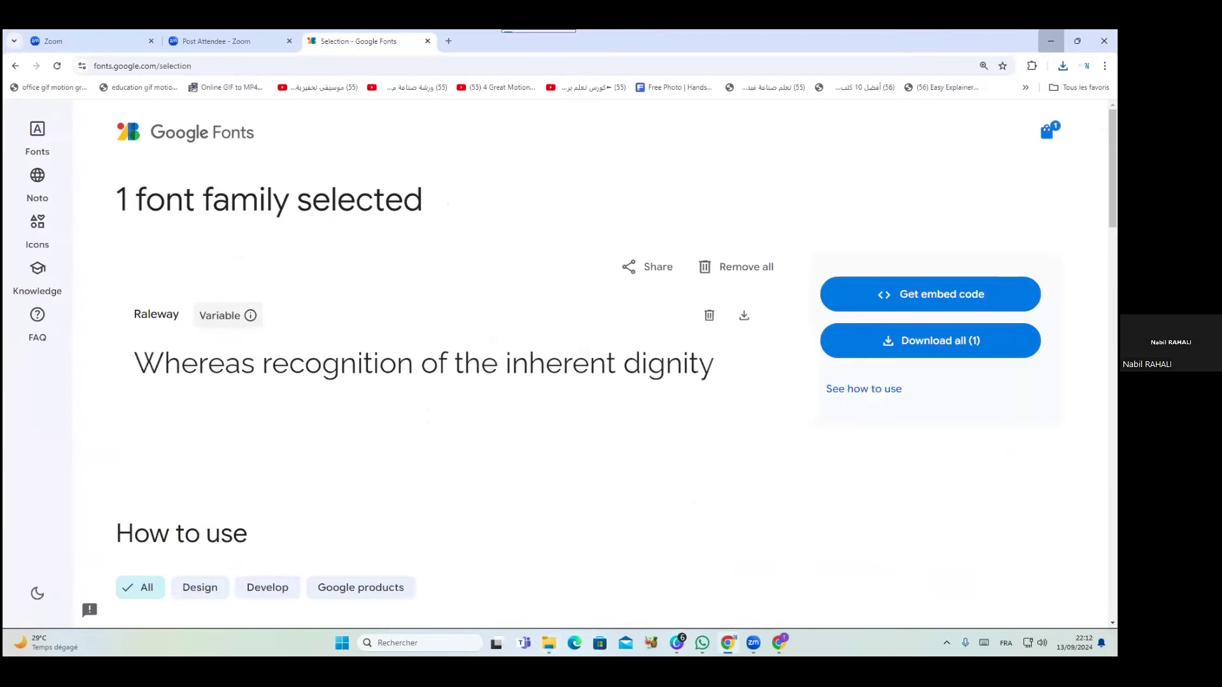
left_click(1051, 38)
Select the second NEW PRODUCT heading's text and start a font upload from the font list
key("Escape")
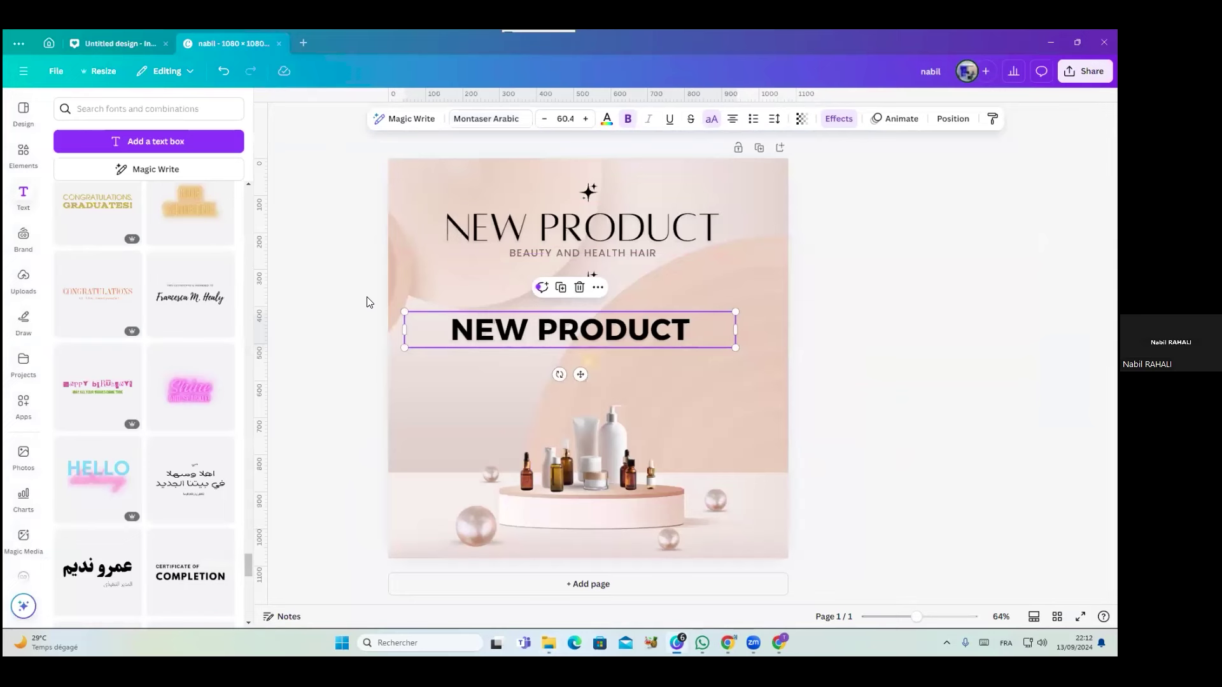
double_click(479, 339)
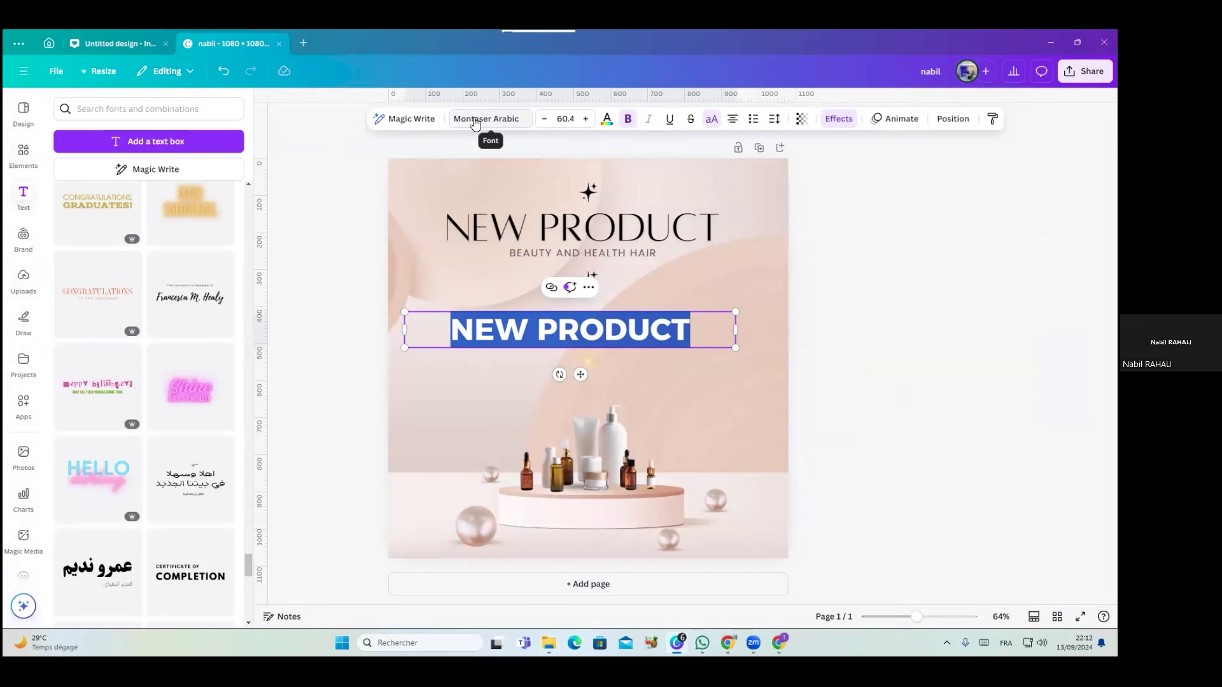
left_click(474, 119)
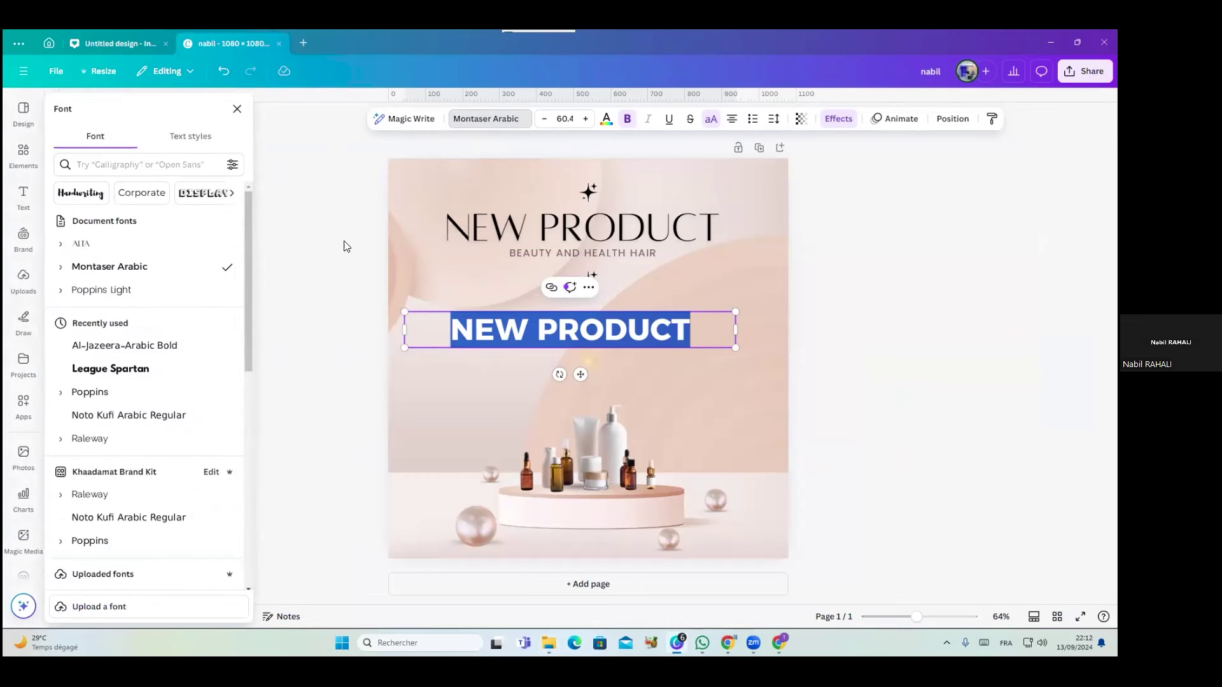
left_click(102, 609)
left_click(163, 171)
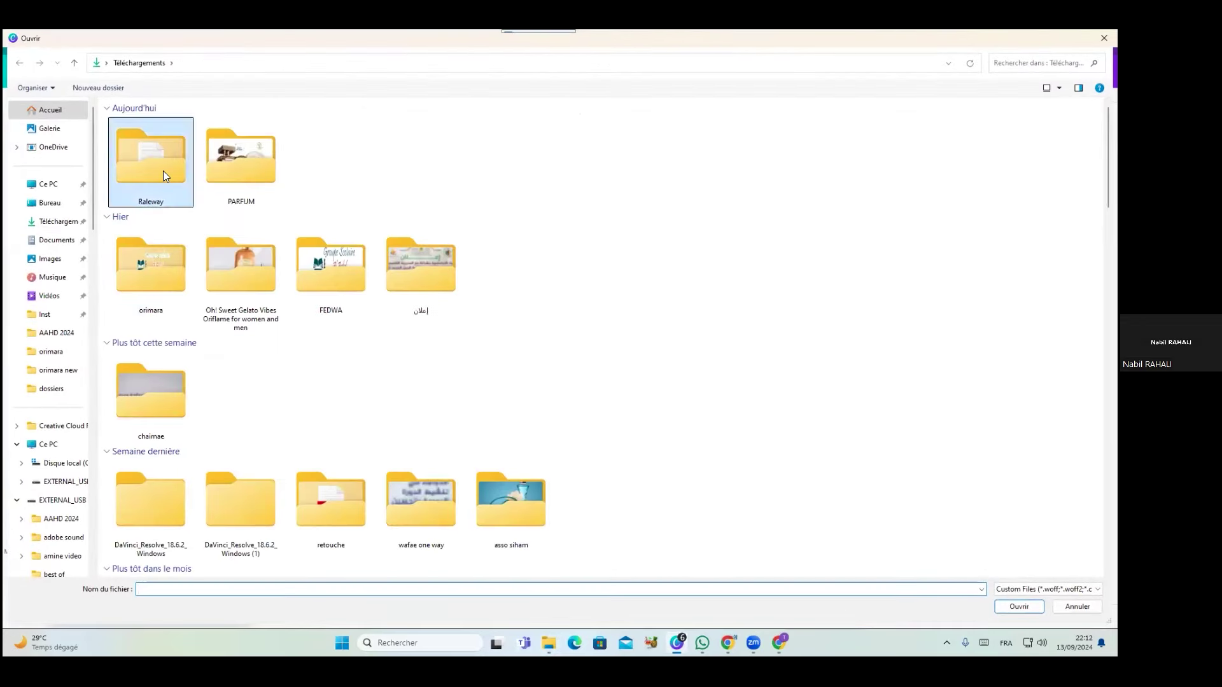
Upload the Raleway italic .ttf from the Raleway folder and set the heading in Raleway
double_click(163, 170)
double_click(127, 176)
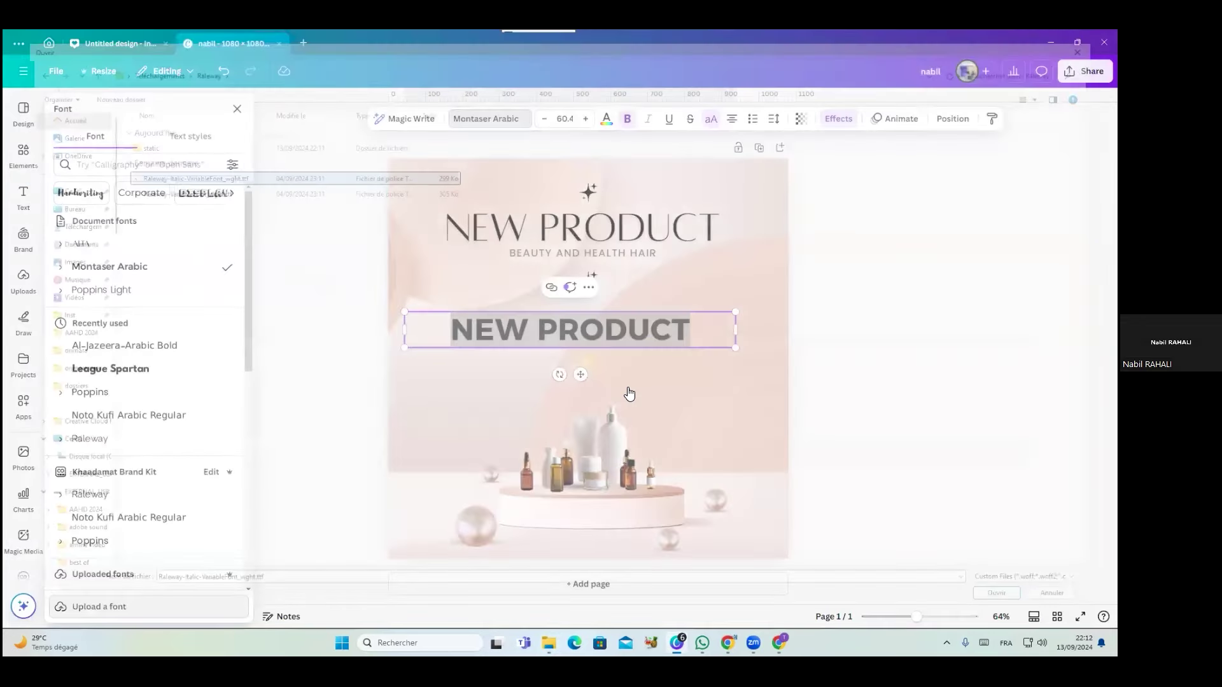
left_click(632, 383)
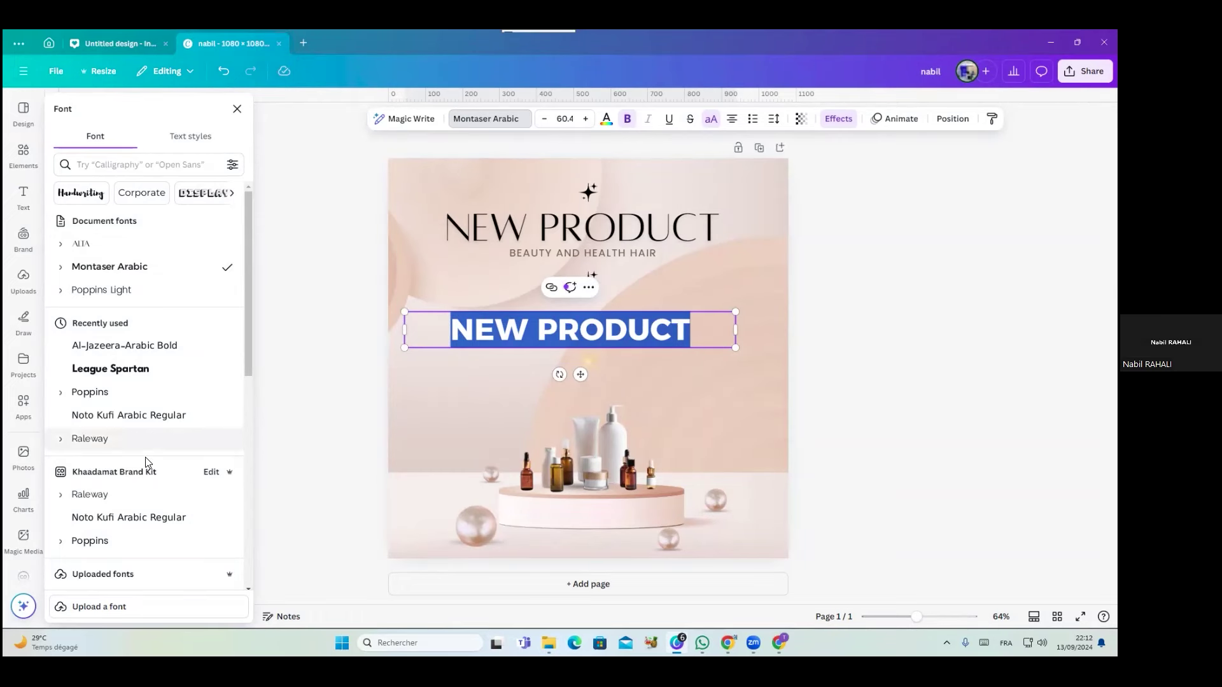
left_click(89, 439)
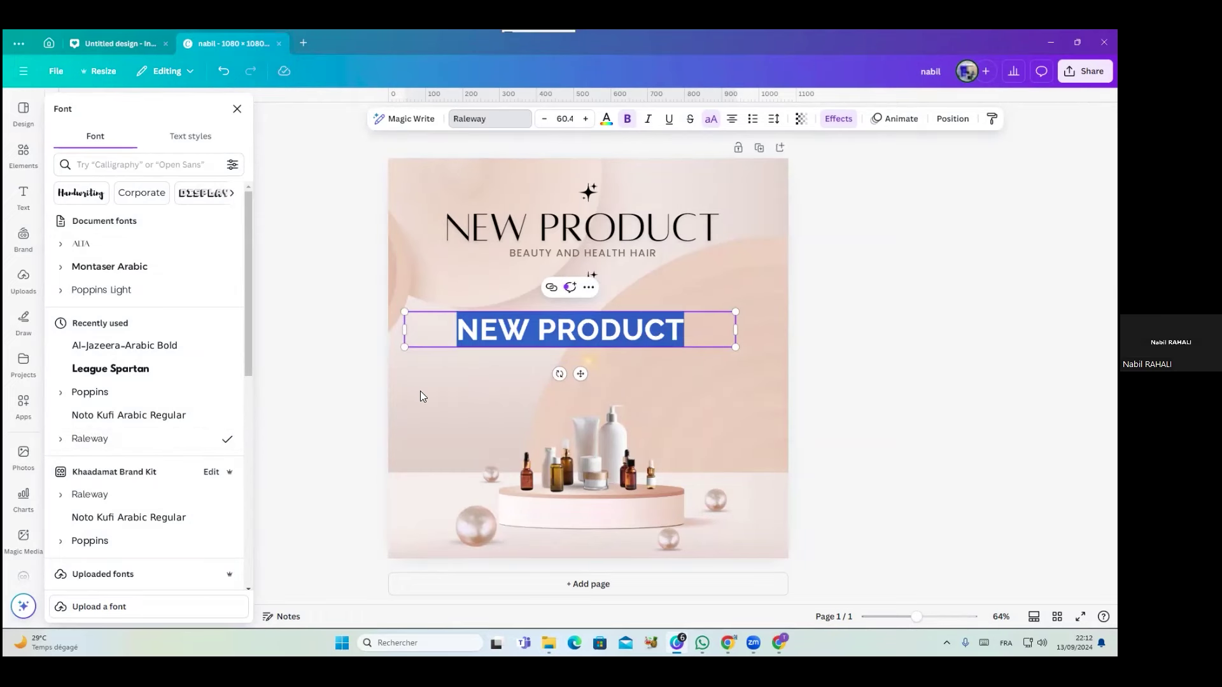
left_click(420, 392)
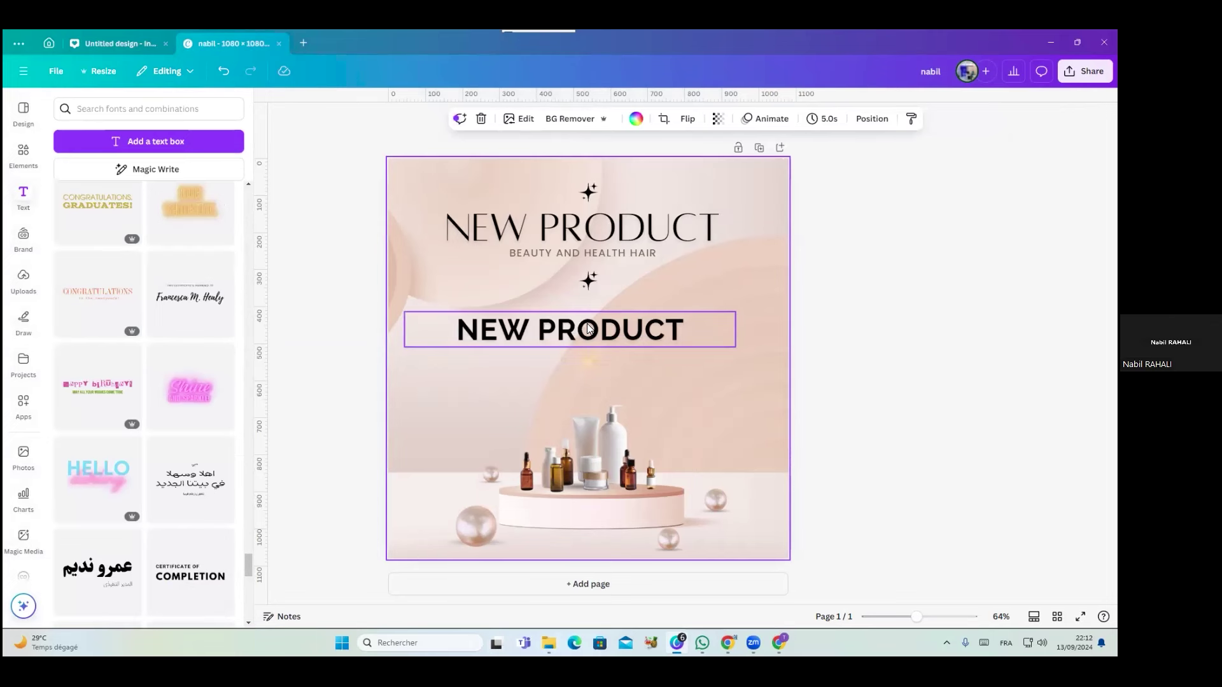
Centre the second NEW PRODUCT heading, shuffle the brand palette twice for navy text, then show uploads
left_click_drag(596, 336, 615, 330)
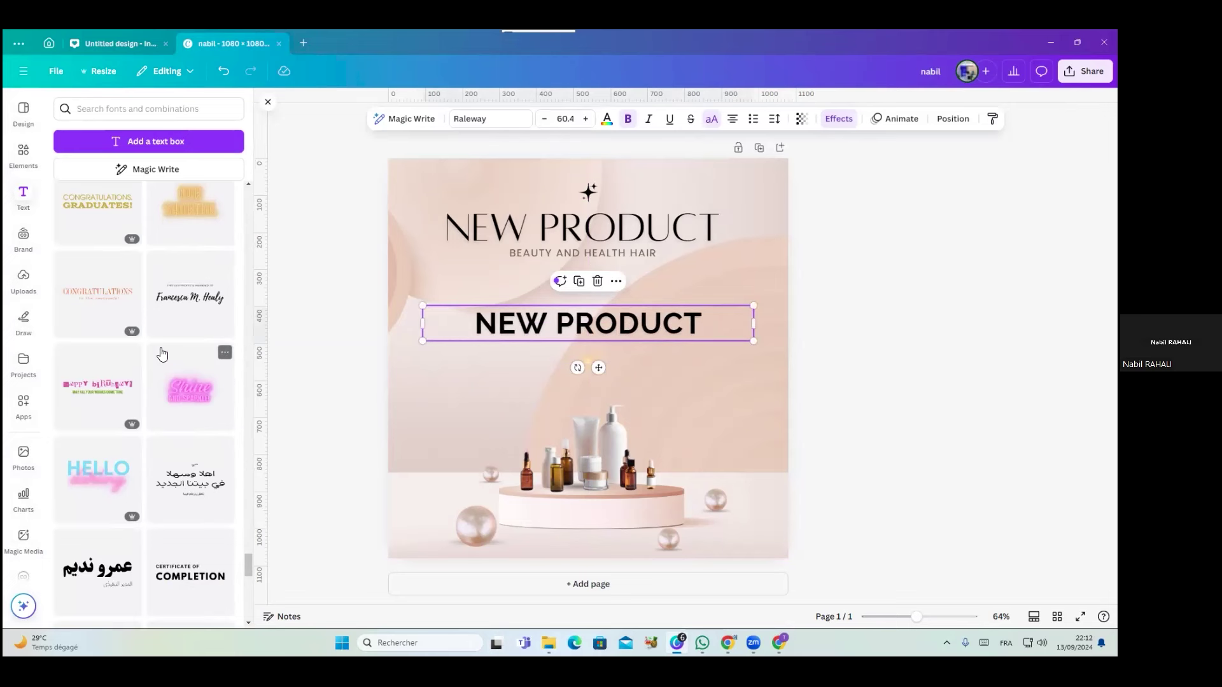
left_click(31, 249)
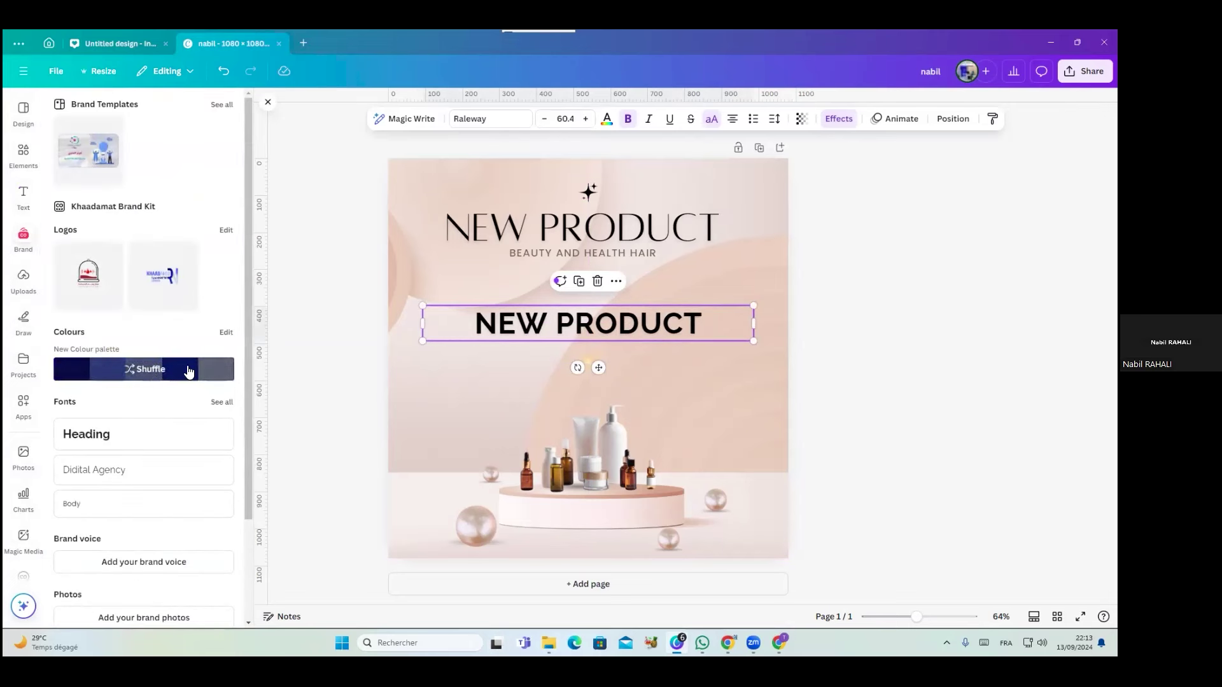
left_click(158, 375)
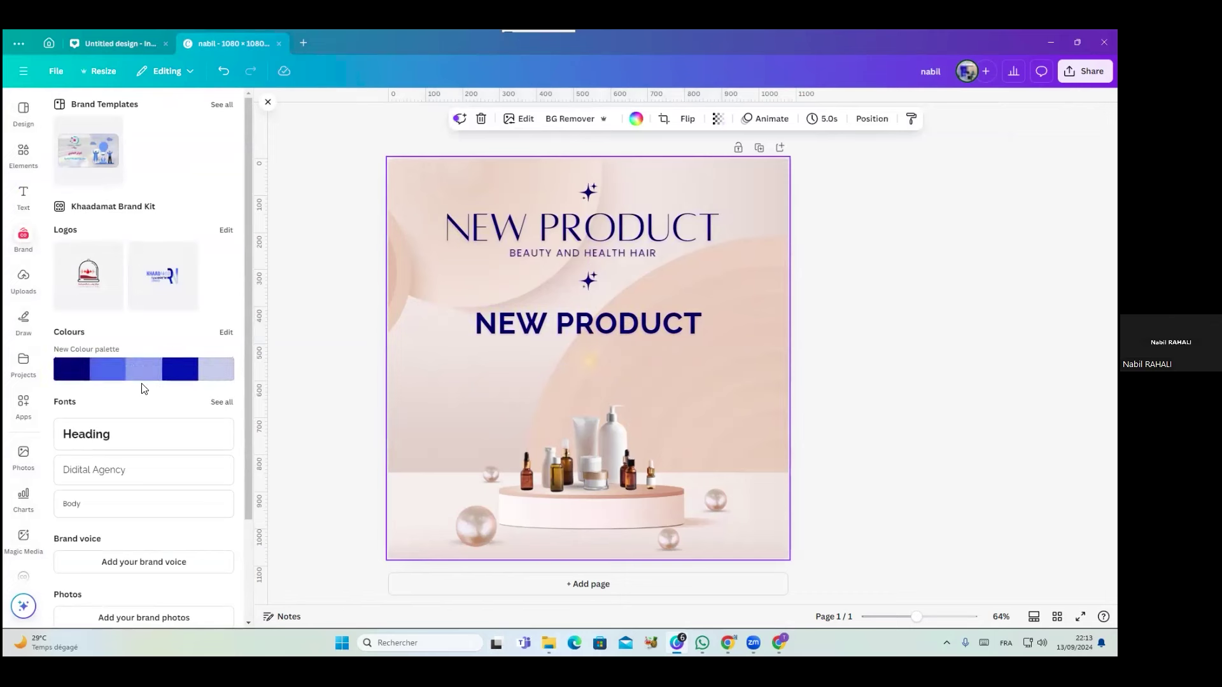
left_click(136, 376)
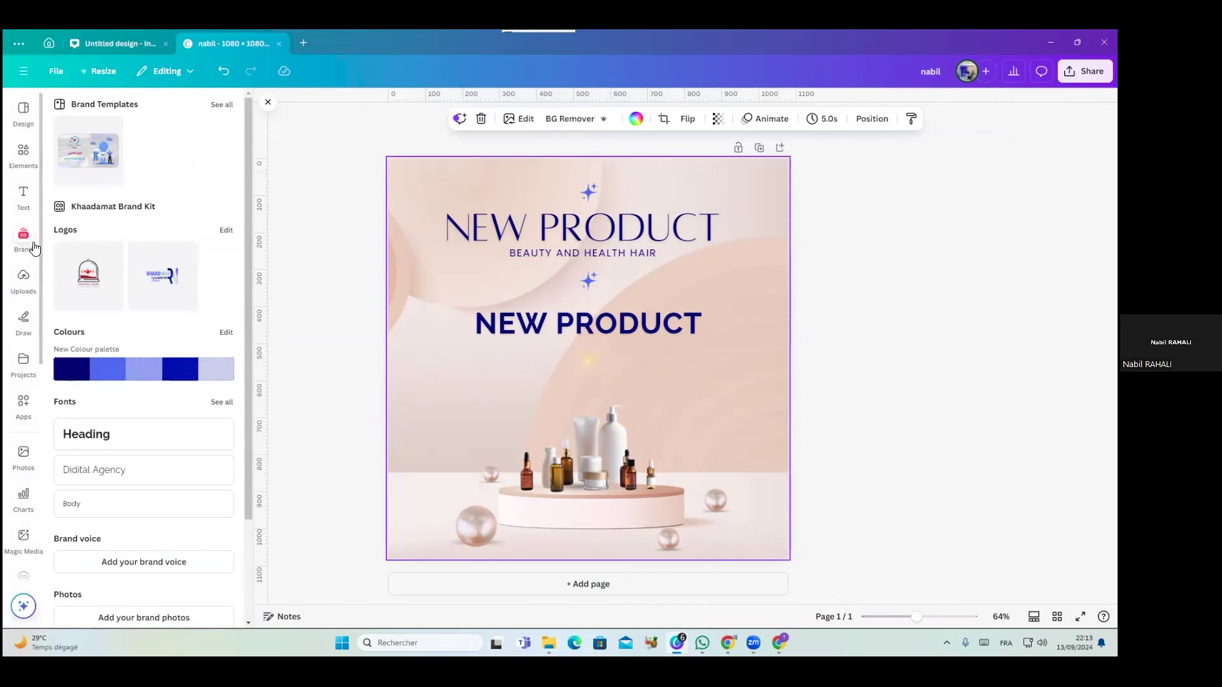
left_click(24, 280)
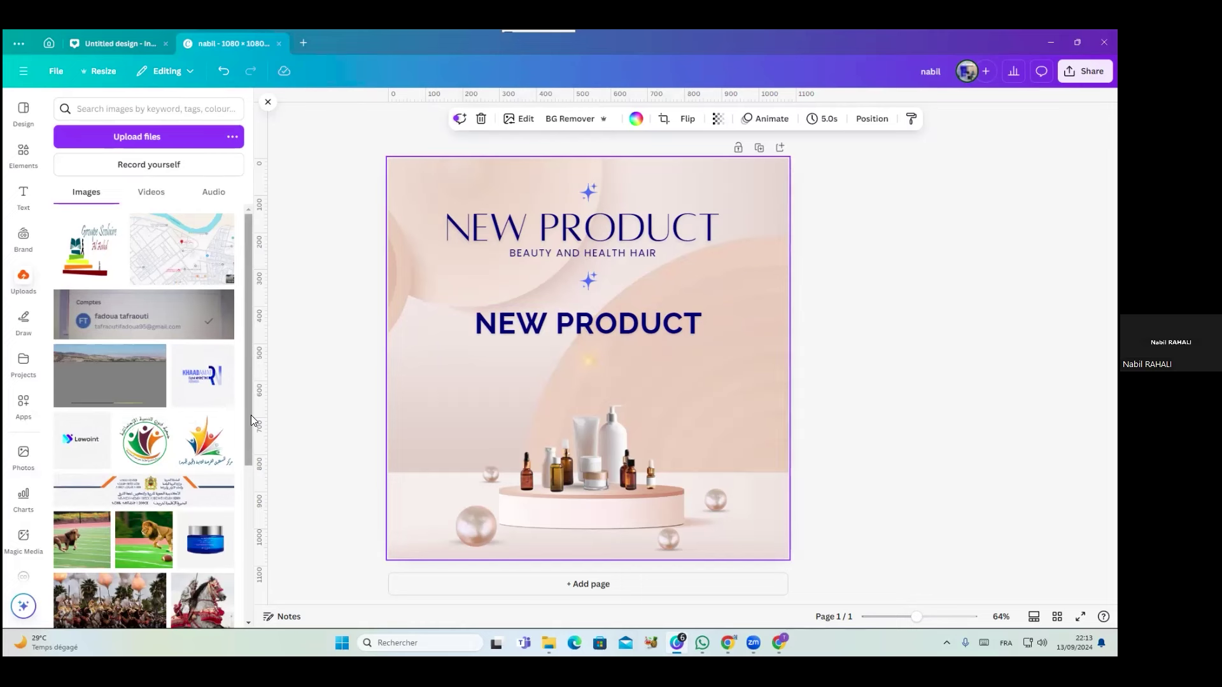
left_click(23, 154)
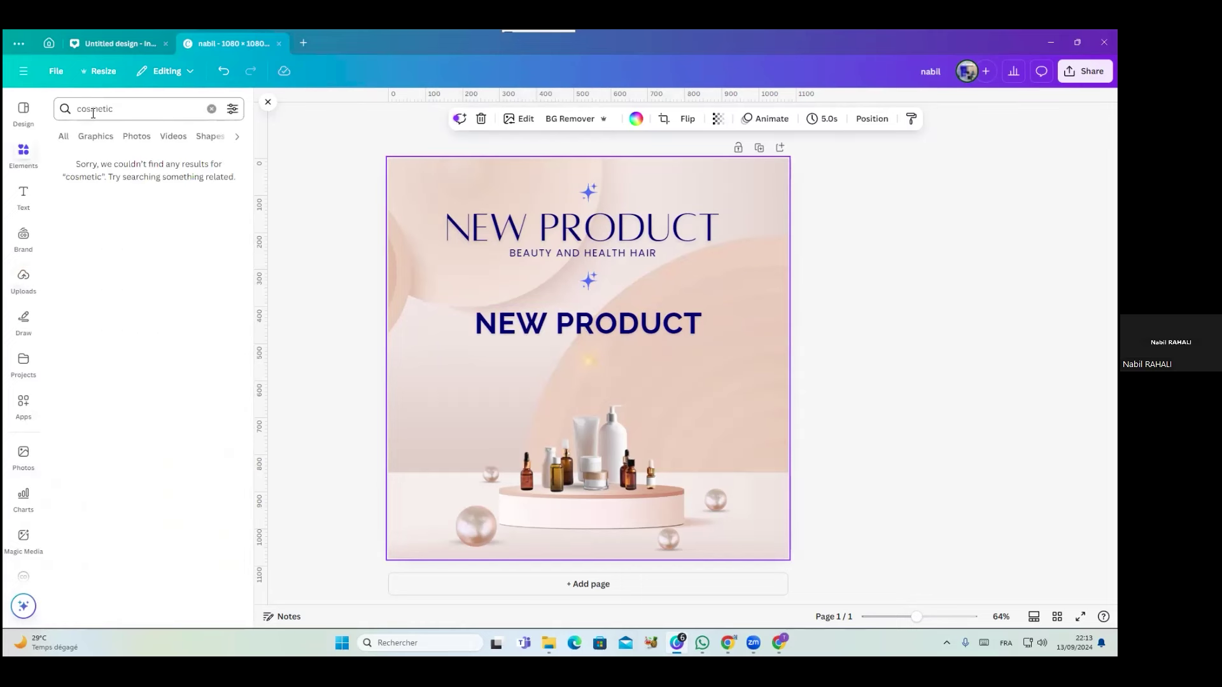
left_click(151, 109)
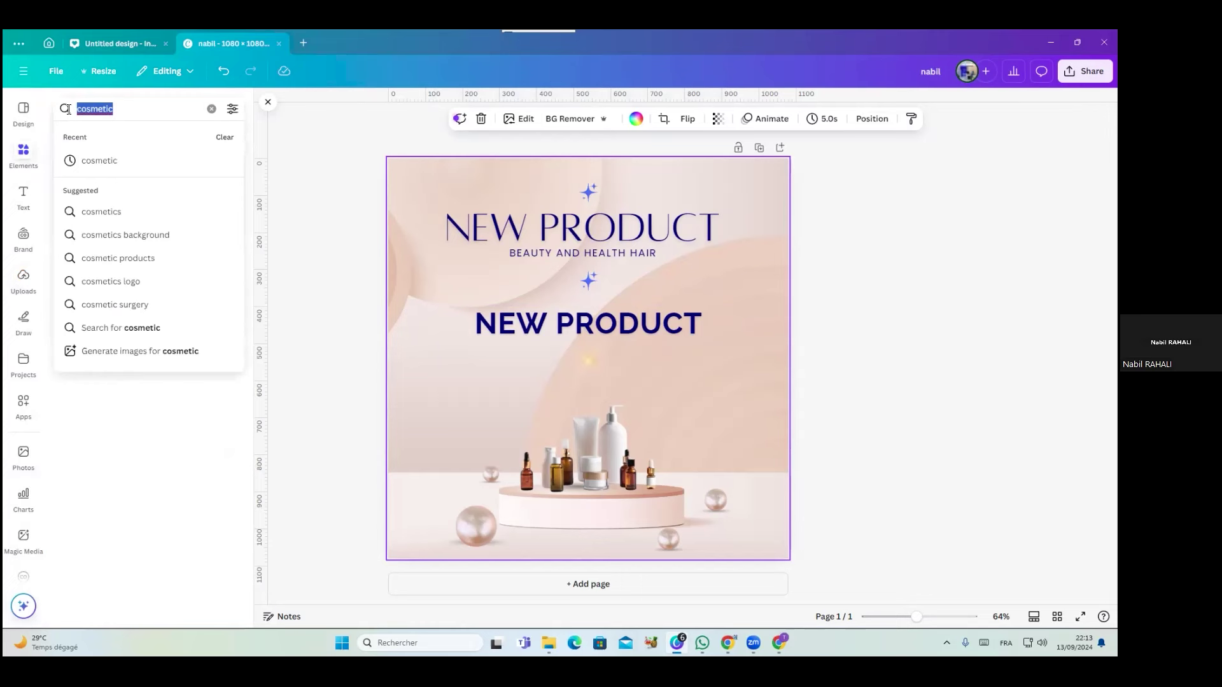
type("ni")
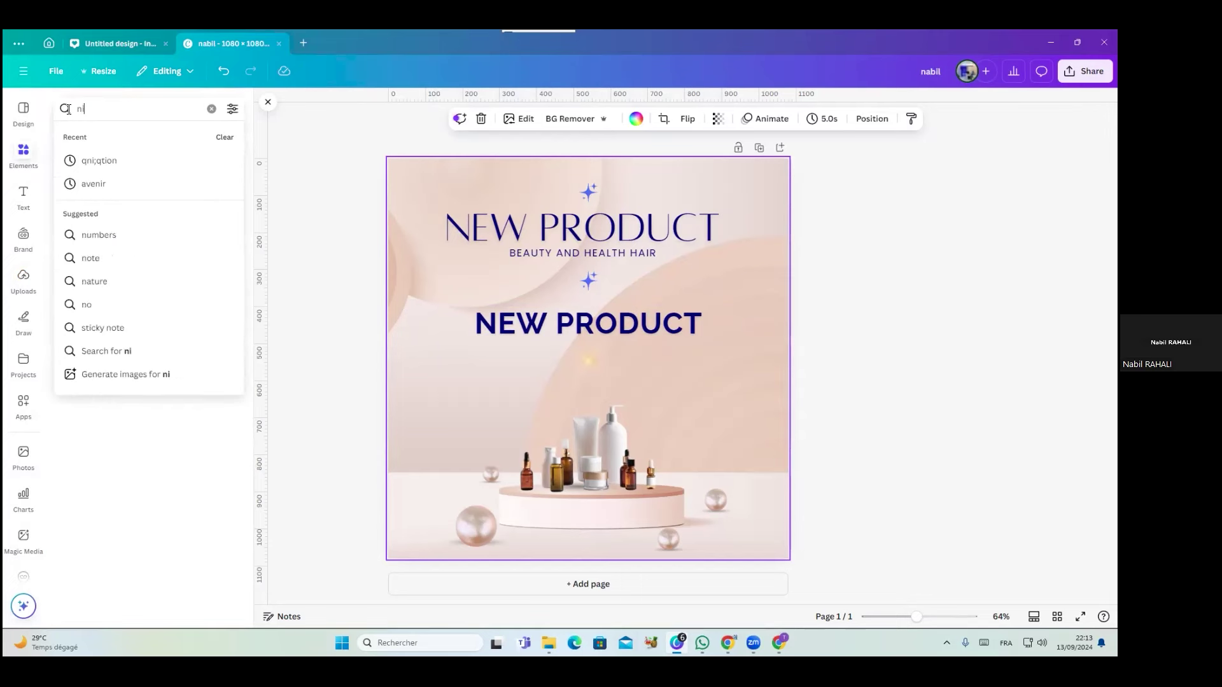
key("BackSpace")
key("BackSpace")
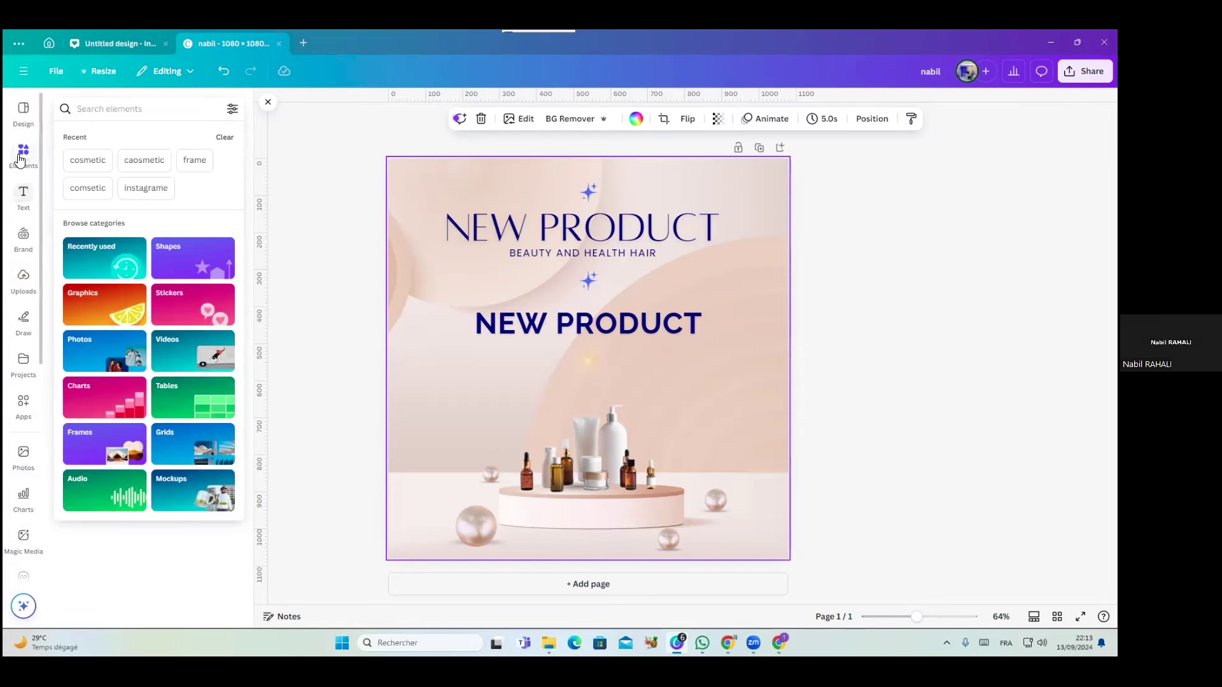
left_click(24, 280)
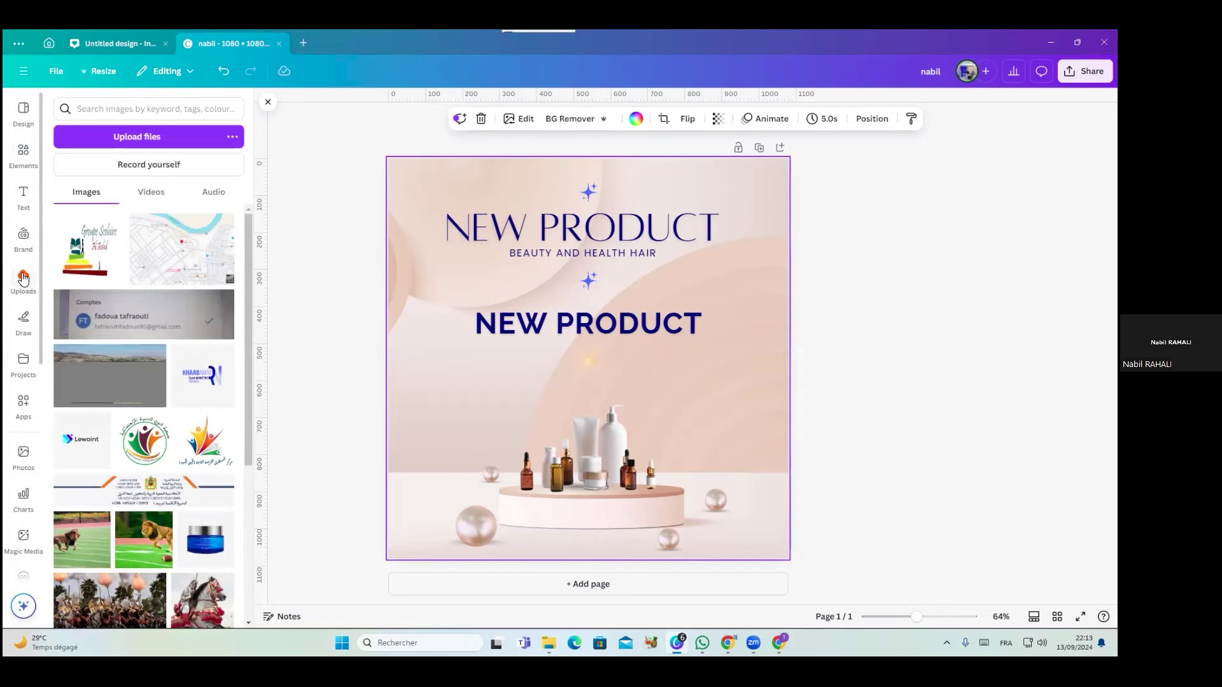
Add the blue jar upload, remove its background, shrink it and place it below the heading
left_click(201, 553)
left_click_drag(607, 391, 557, 459)
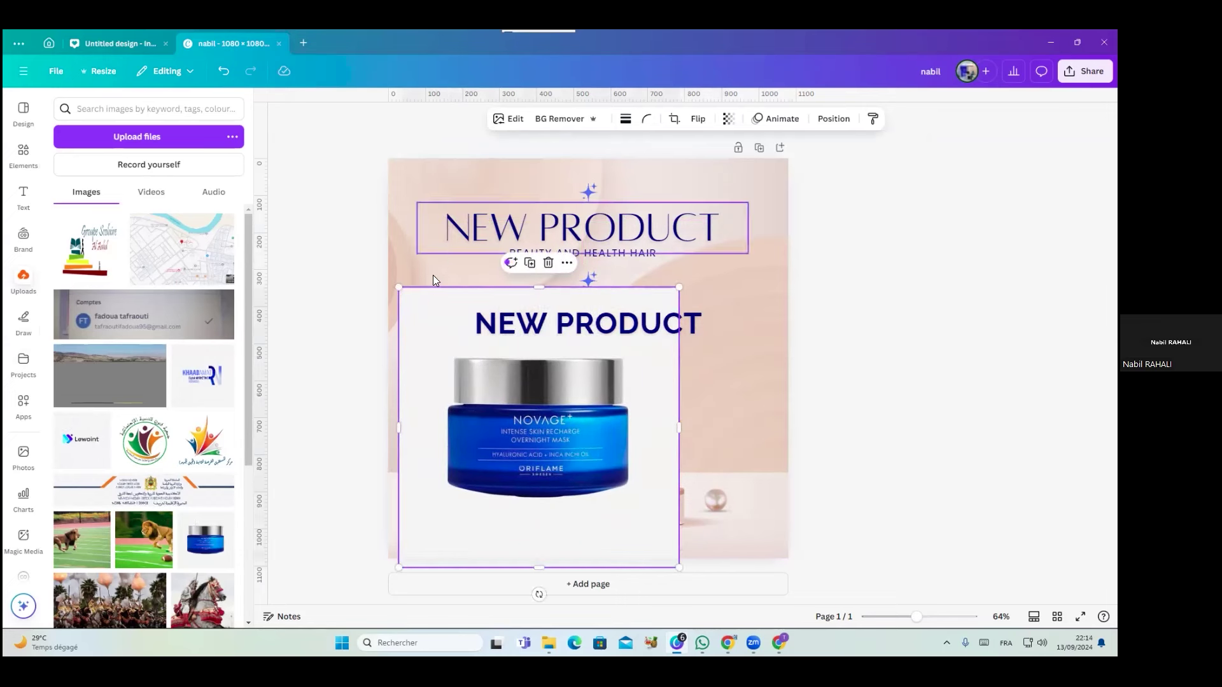
left_click(440, 332)
left_click(440, 396)
left_click(559, 118)
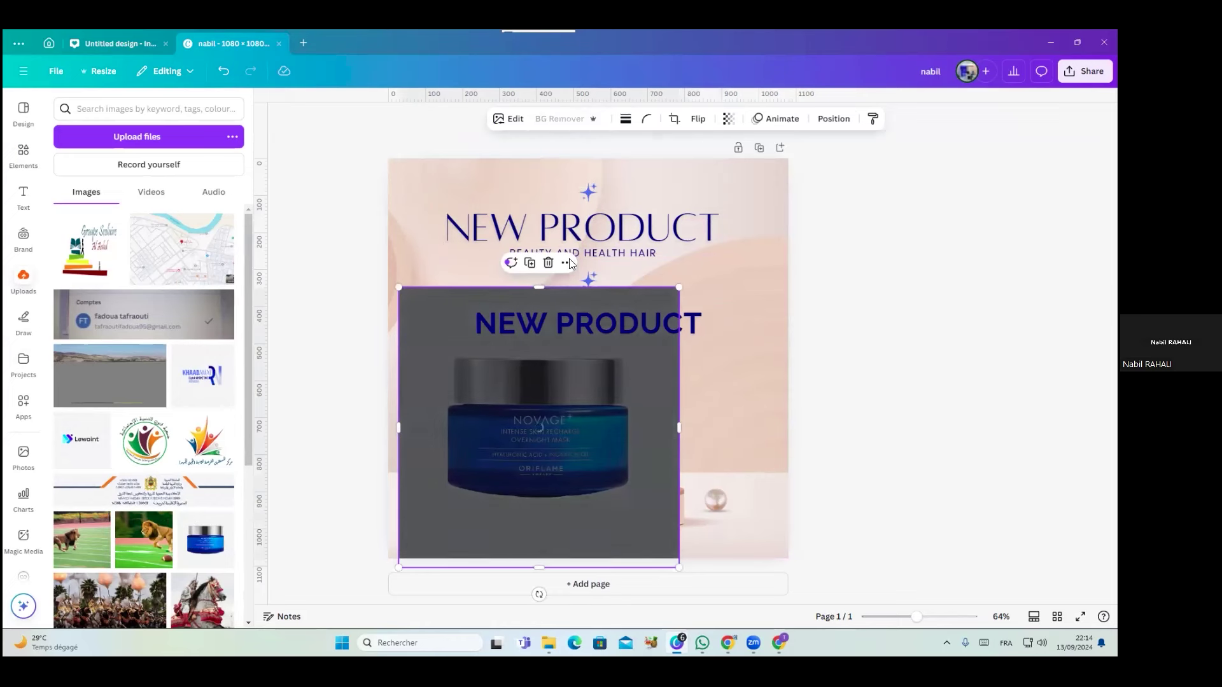
left_click_drag(567, 456, 627, 456)
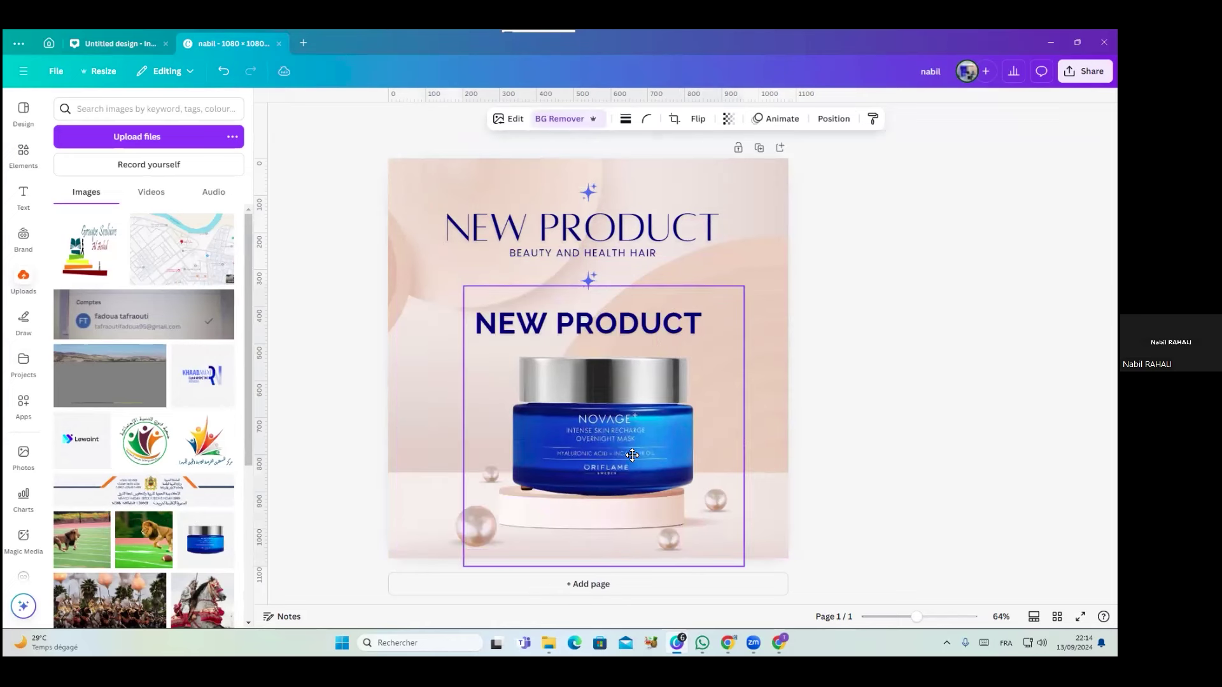
left_click_drag(737, 566, 661, 487)
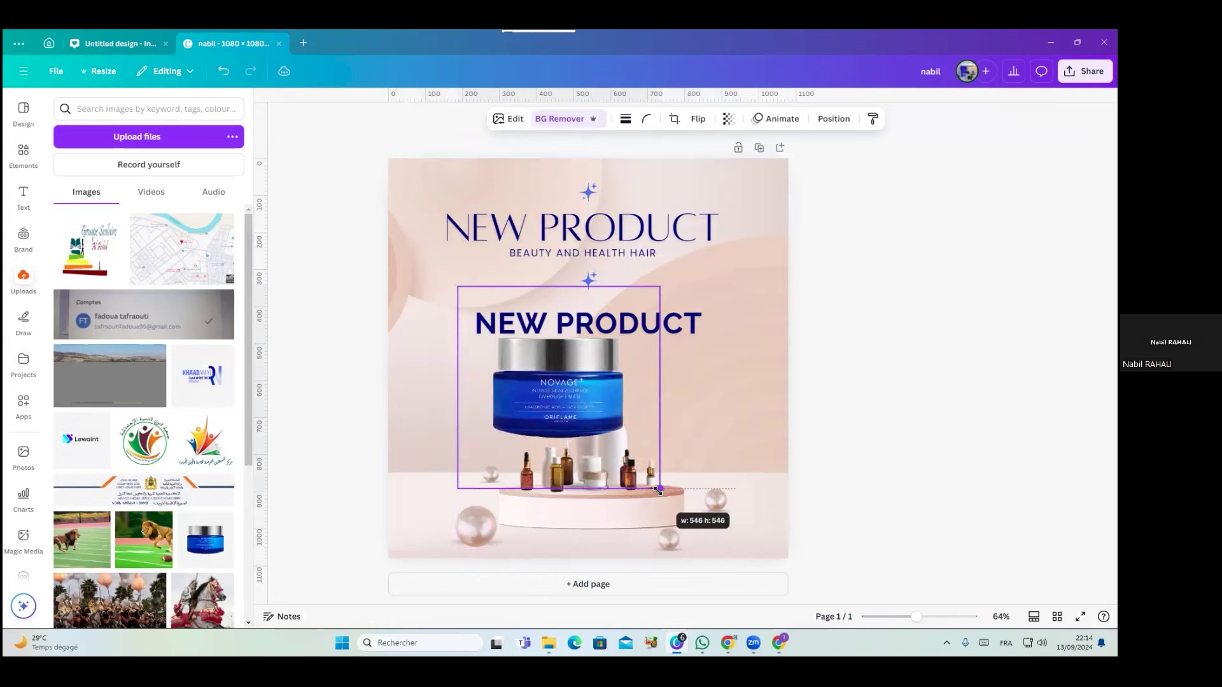
left_click_drag(600, 392, 633, 448)
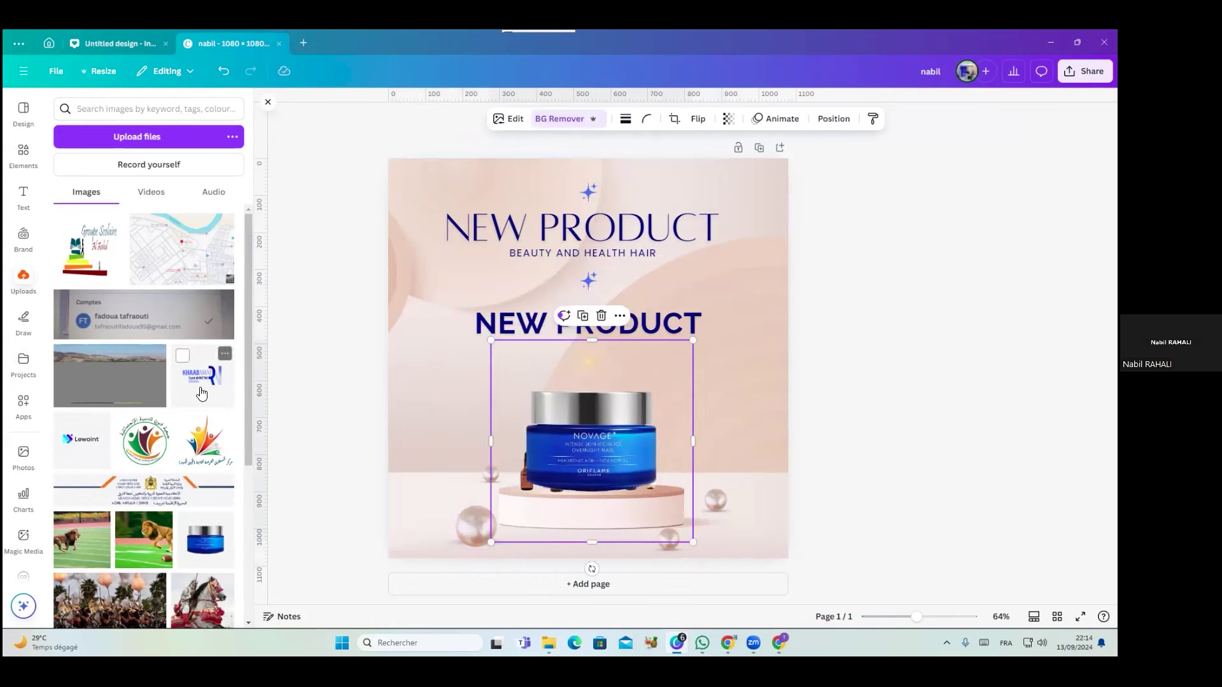
Delete the trial jar image and choose the red marker in the drawing tools
key("Delete")
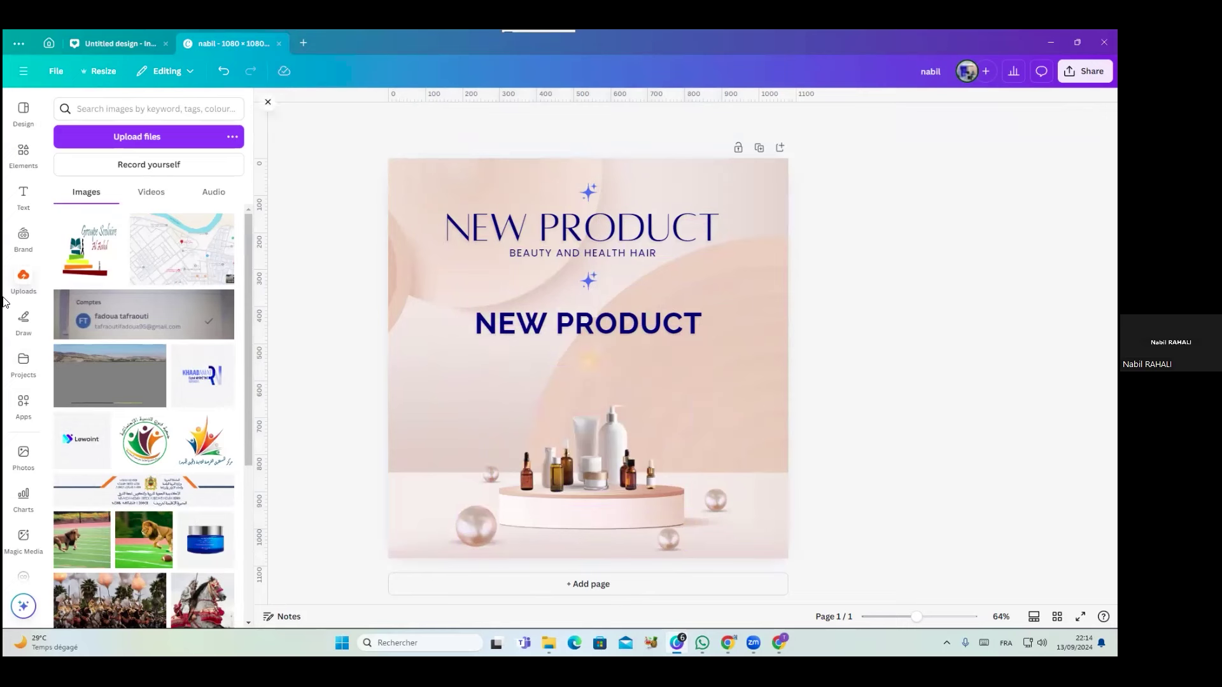
left_click(21, 322)
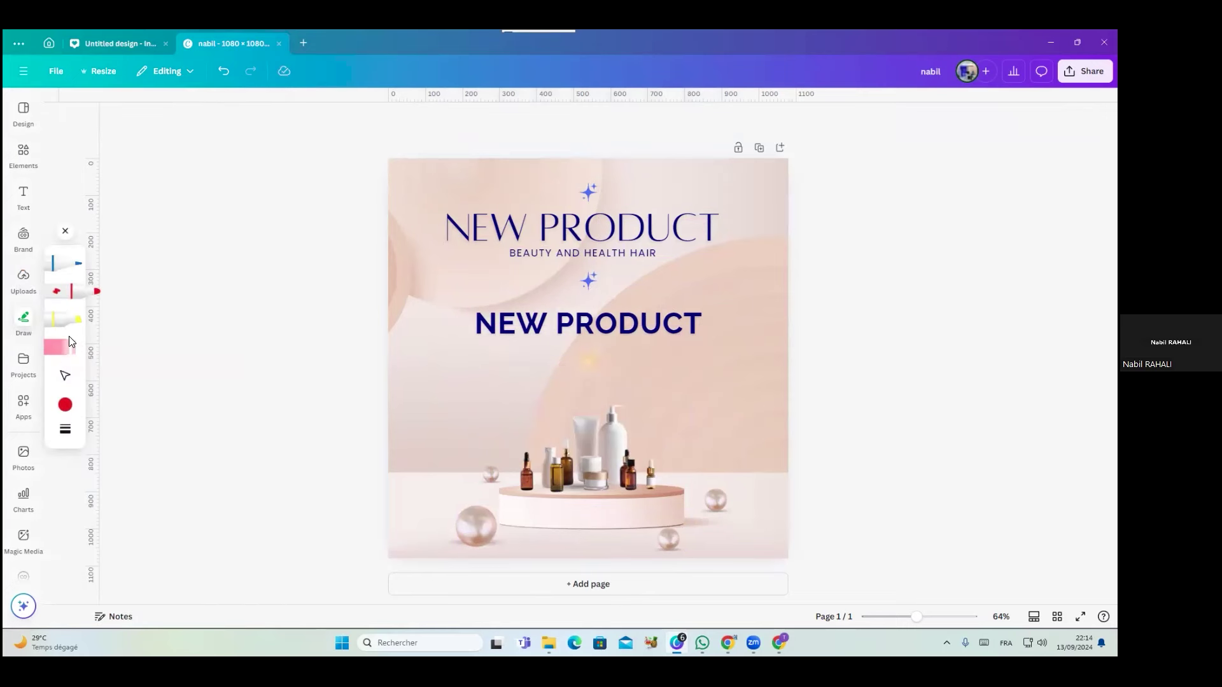
left_click(76, 294)
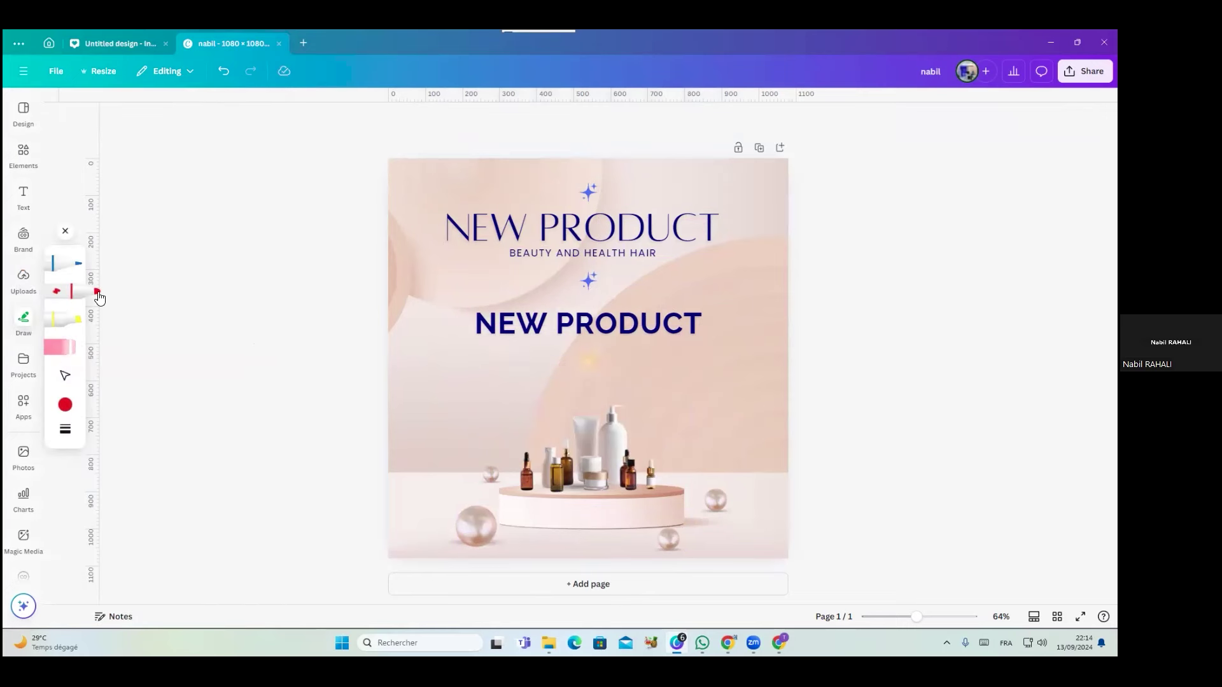
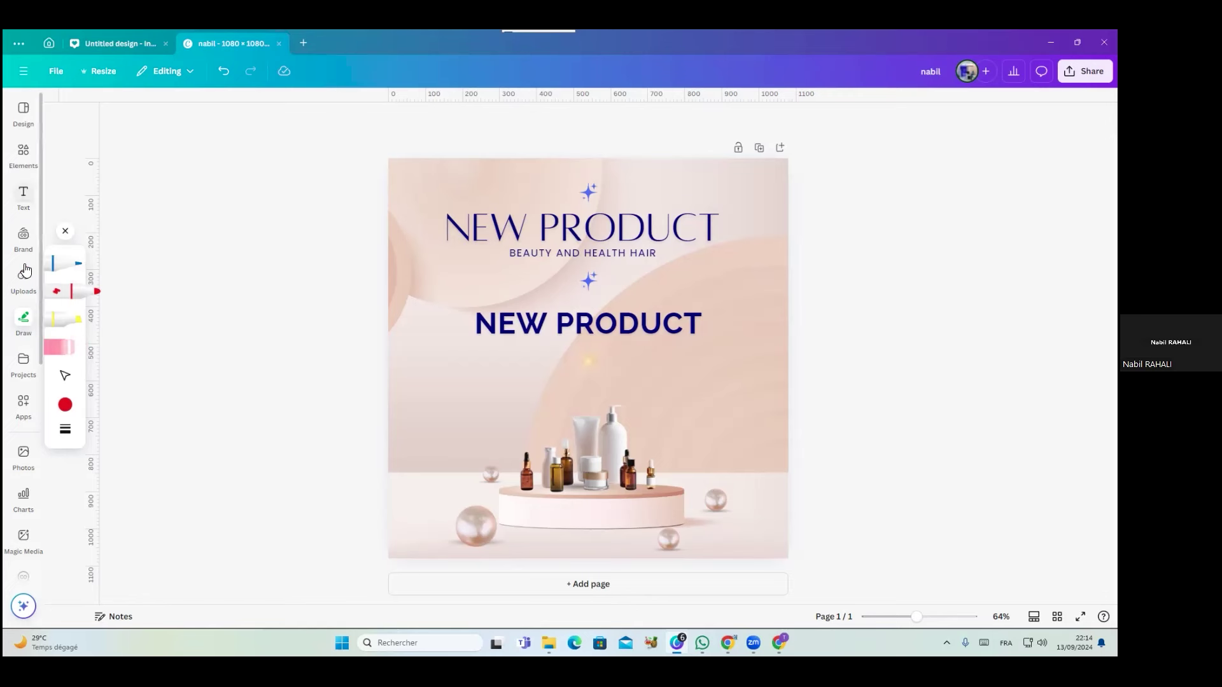
Browse the Projects list of recent designs, folders and uploads, then switch to Apps
left_click(24, 361)
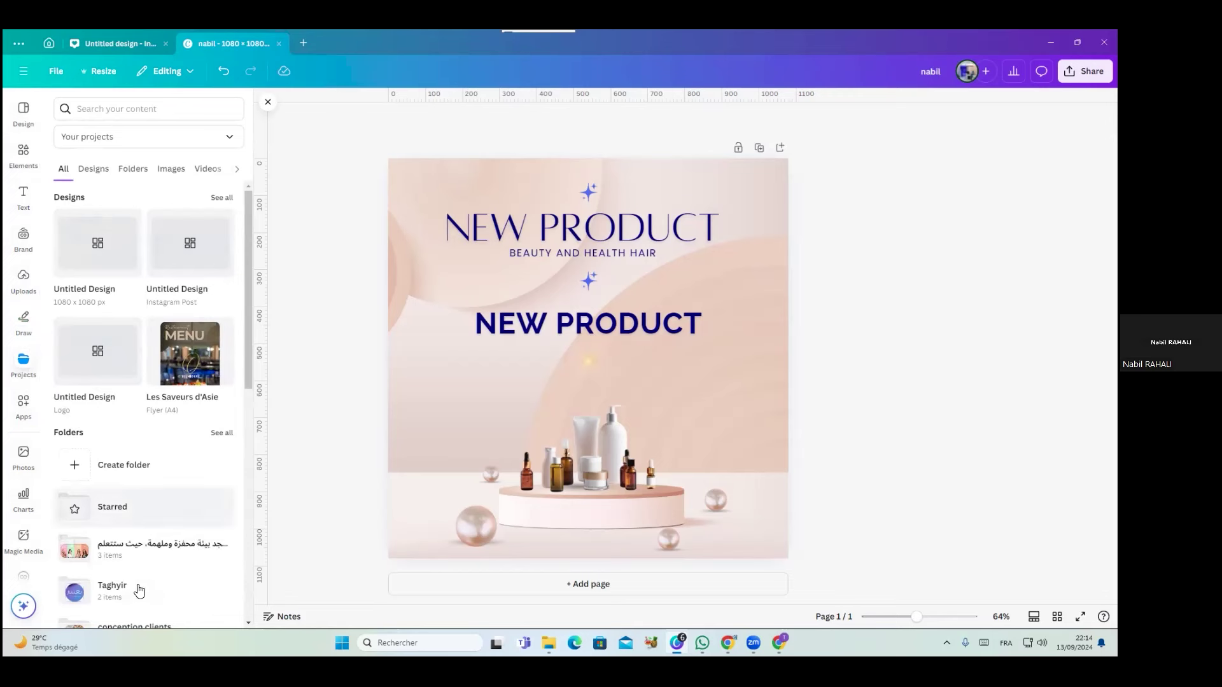
left_click_drag(246, 365, 251, 470)
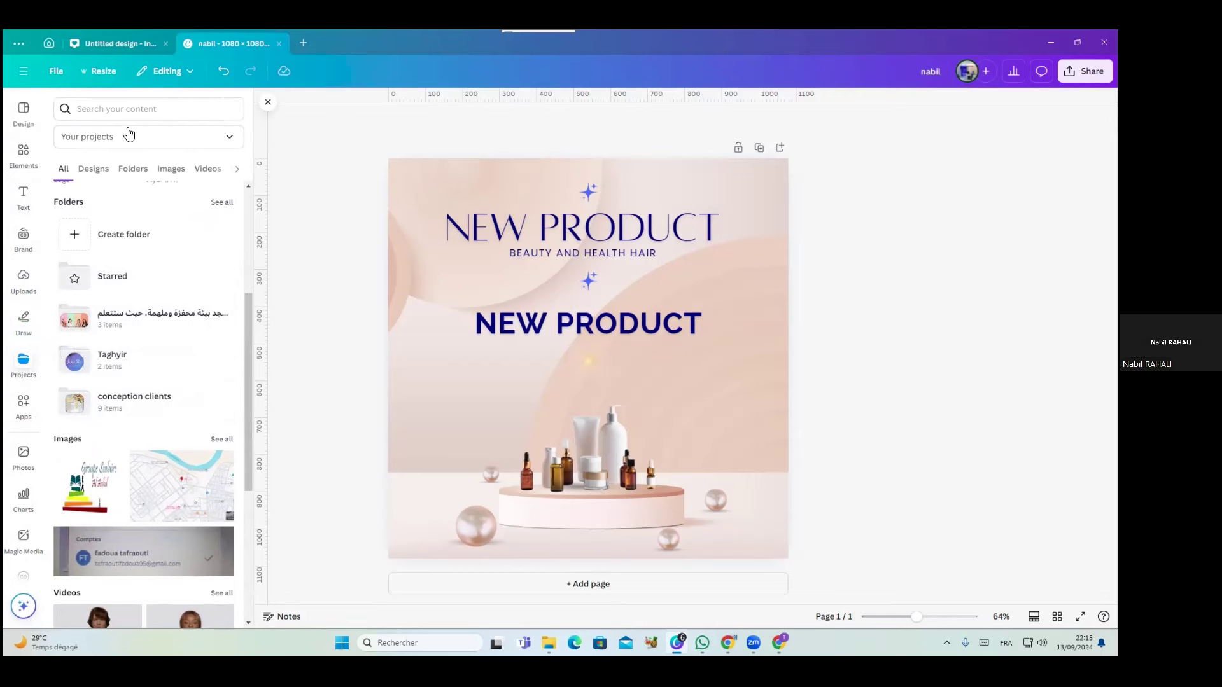
left_click(29, 411)
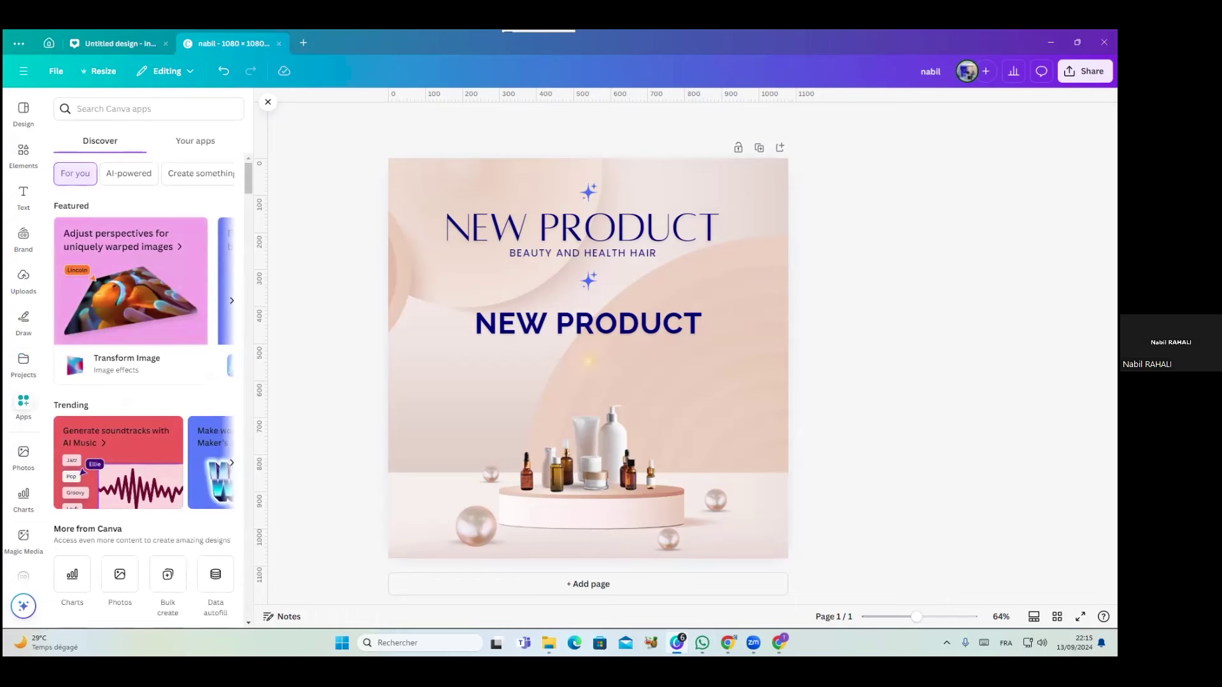
Scroll the Apps Discover catalogue to its end, then move on to the Photos library
scroll(242, 356, "down", 5)
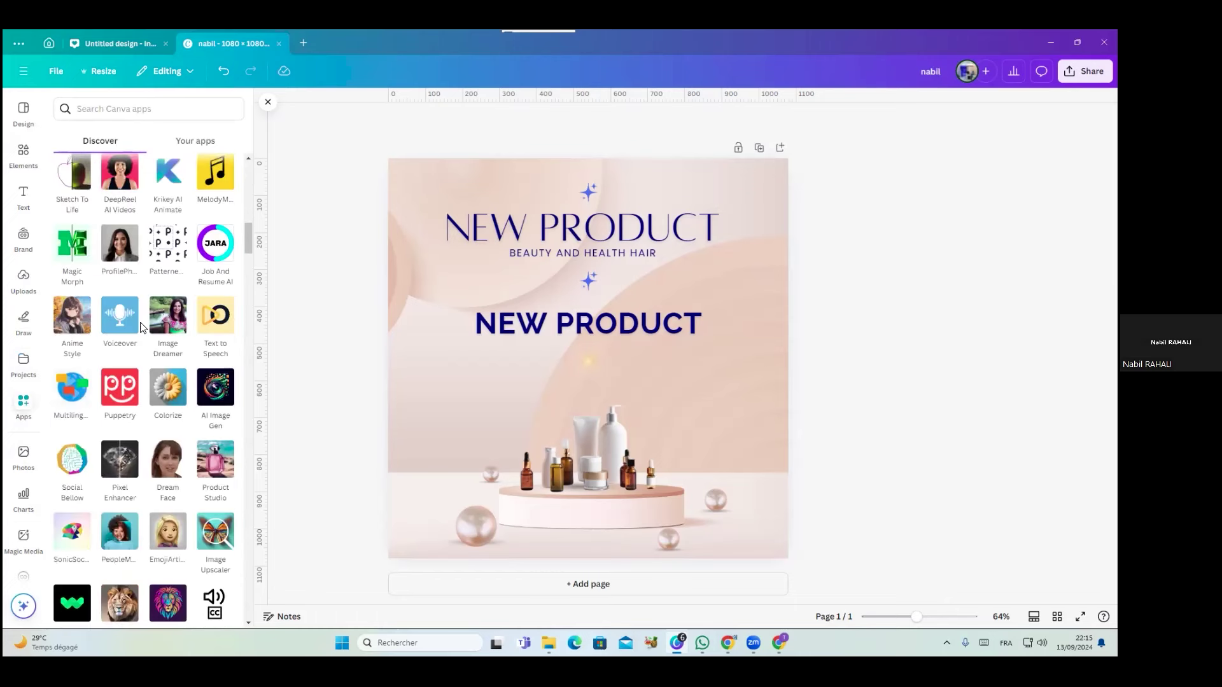
scroll(141, 327, "down", 10)
scroll(141, 327, "down", 15)
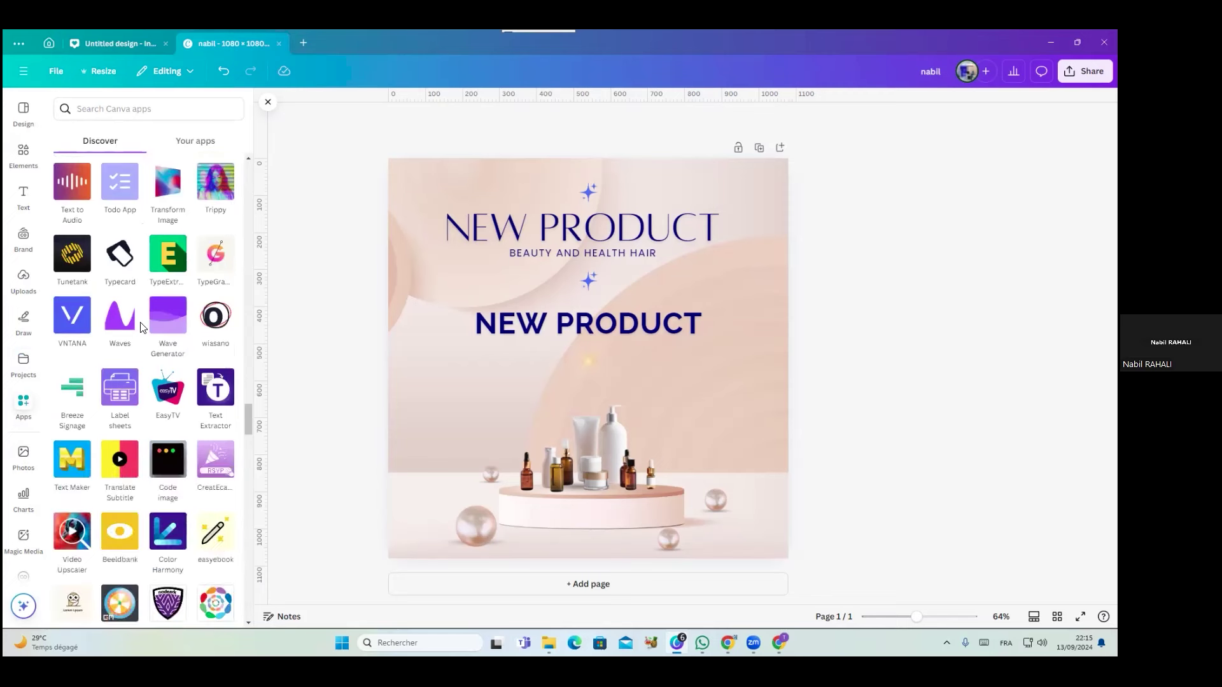
scroll(141, 327, "down", 10)
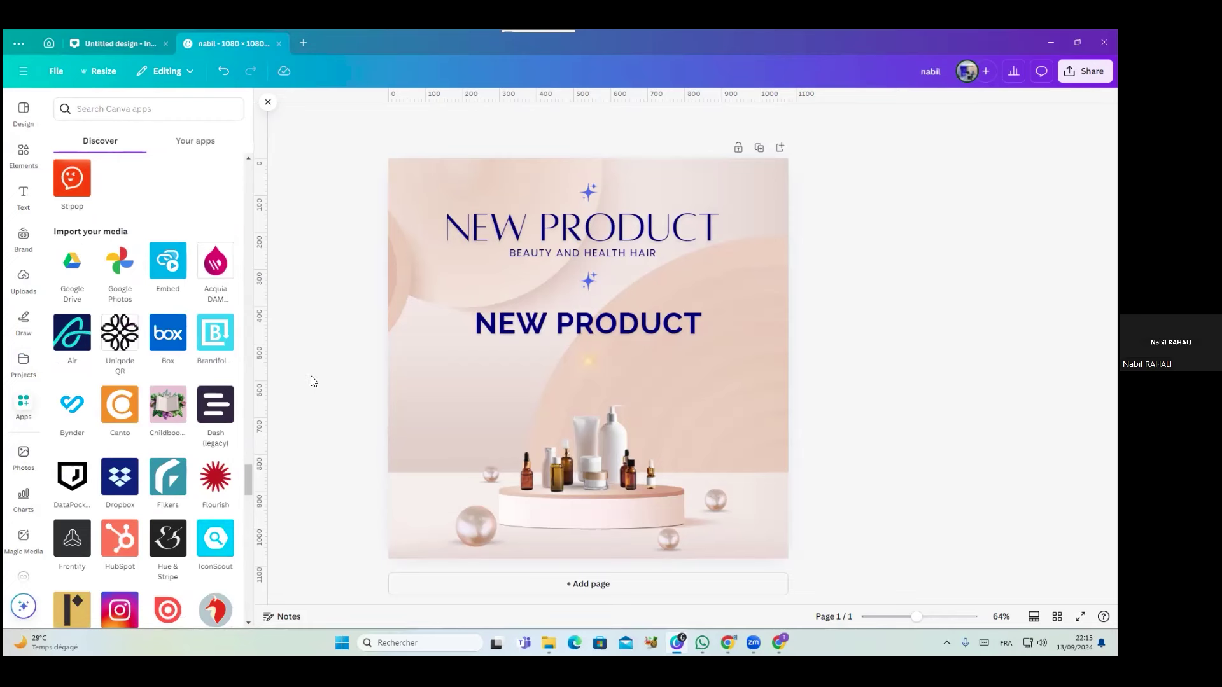
scroll(175, 370, "down", 6)
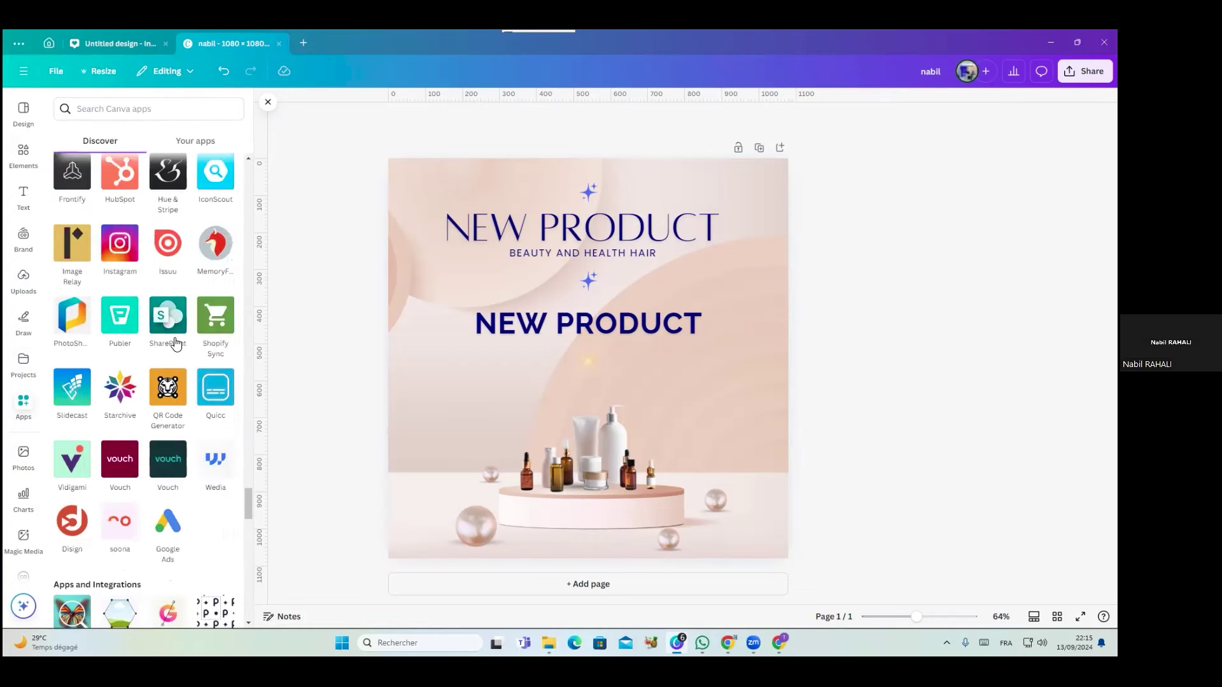
scroll(125, 356, "down", 6)
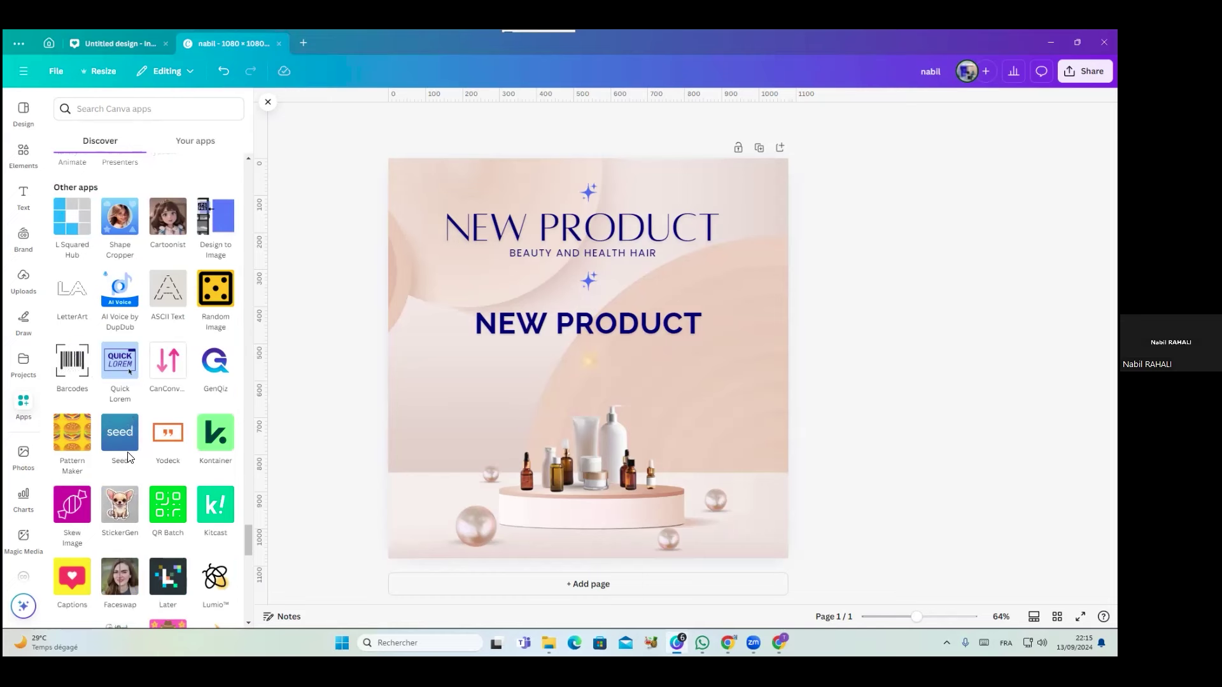
scroll(81, 374, "down", 10)
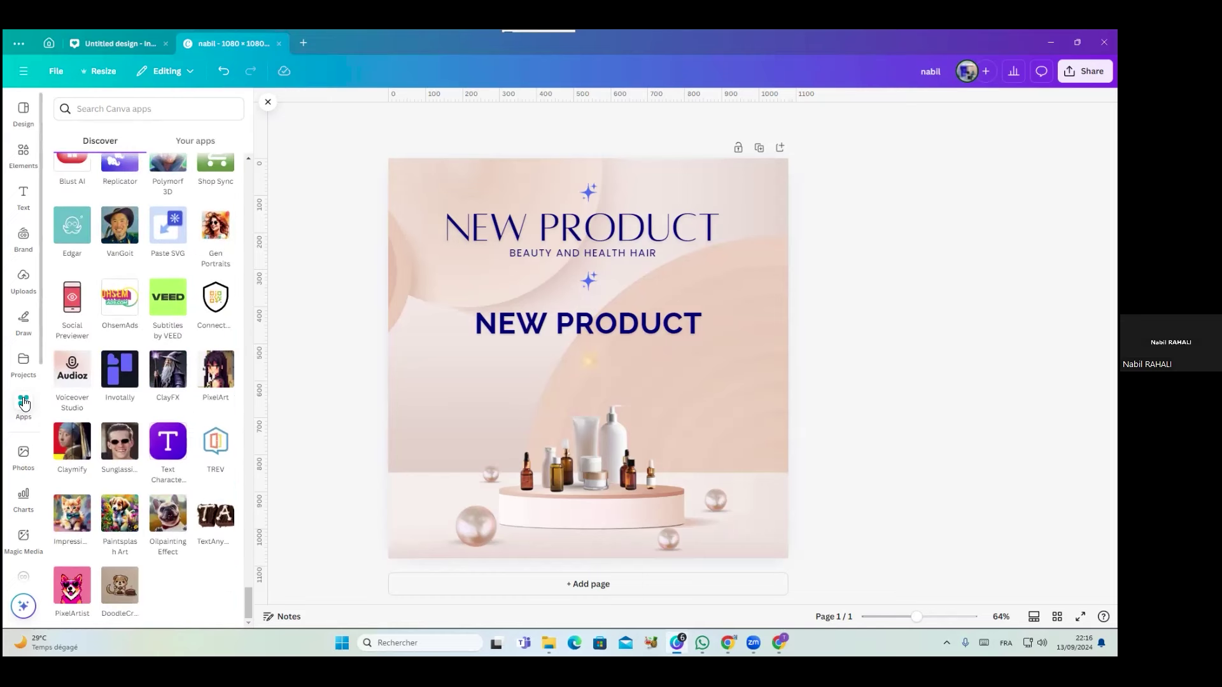
left_click(24, 455)
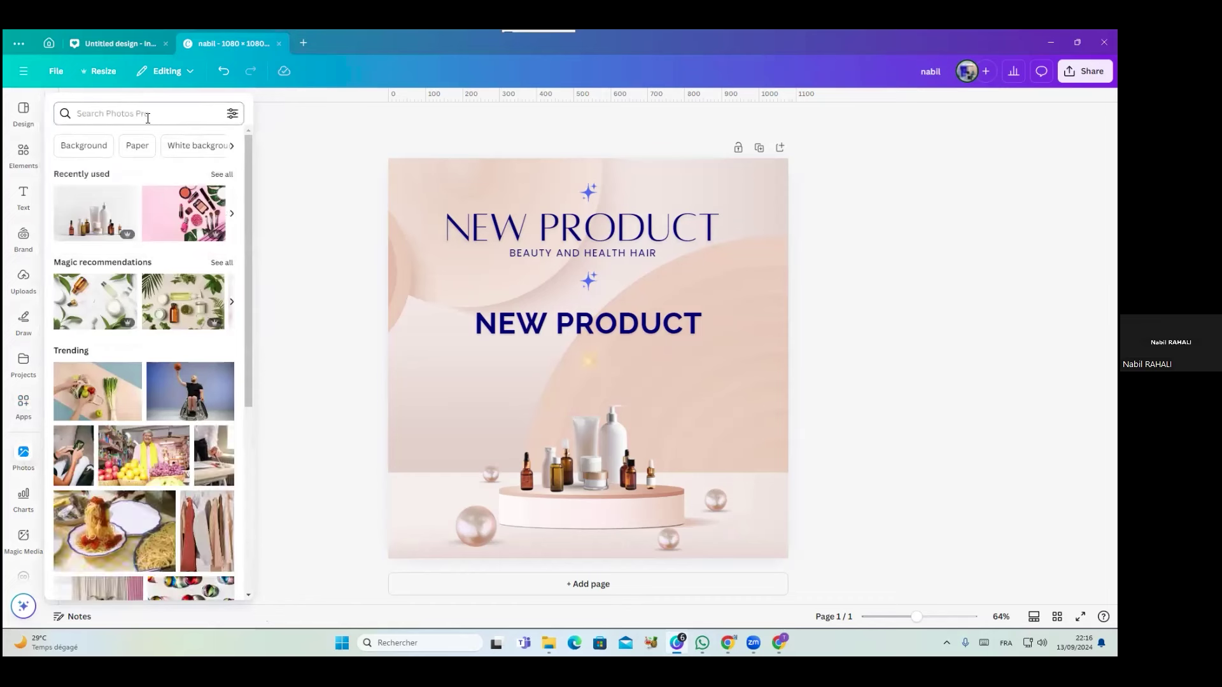
Cycle through the Elements, Photos, Charts, Magic Media and Logos panels
left_click(26, 156)
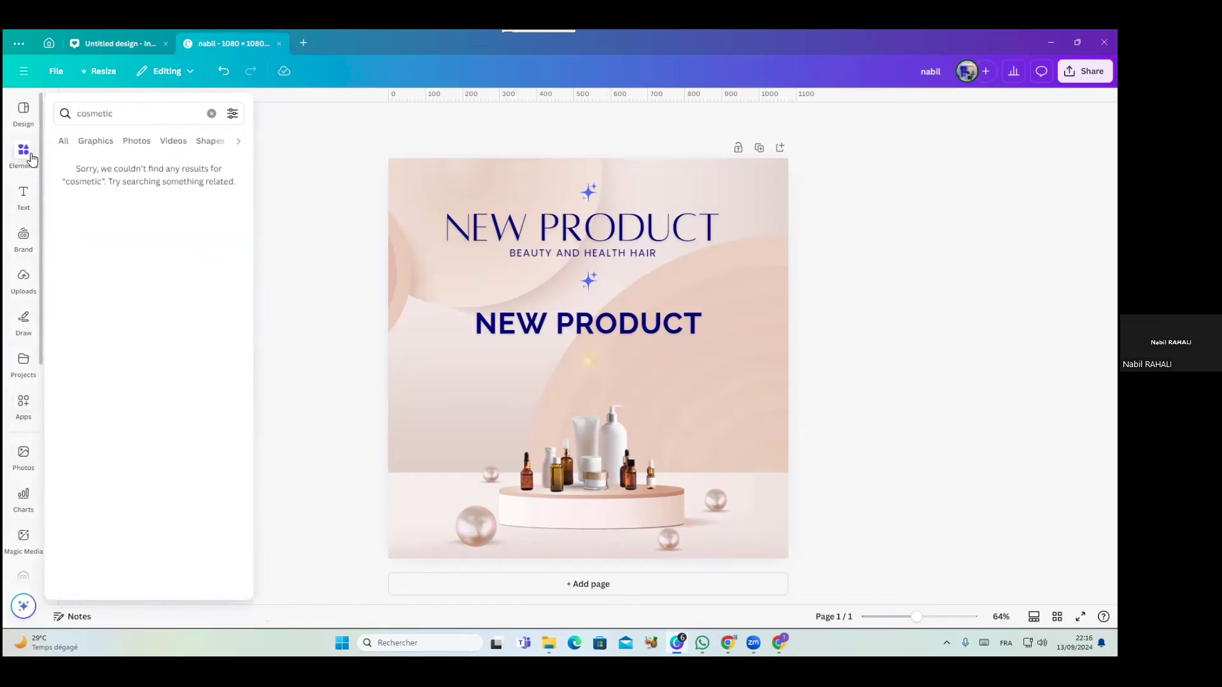
left_click(28, 476)
left_click(26, 502)
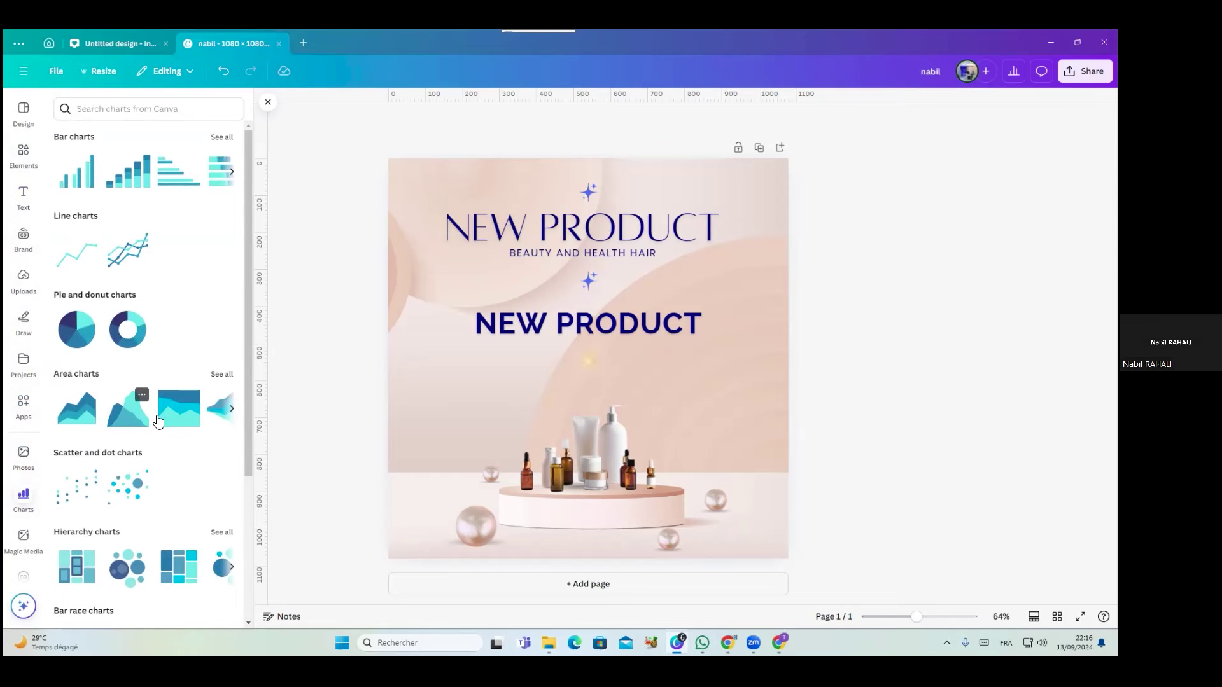
left_click(23, 537)
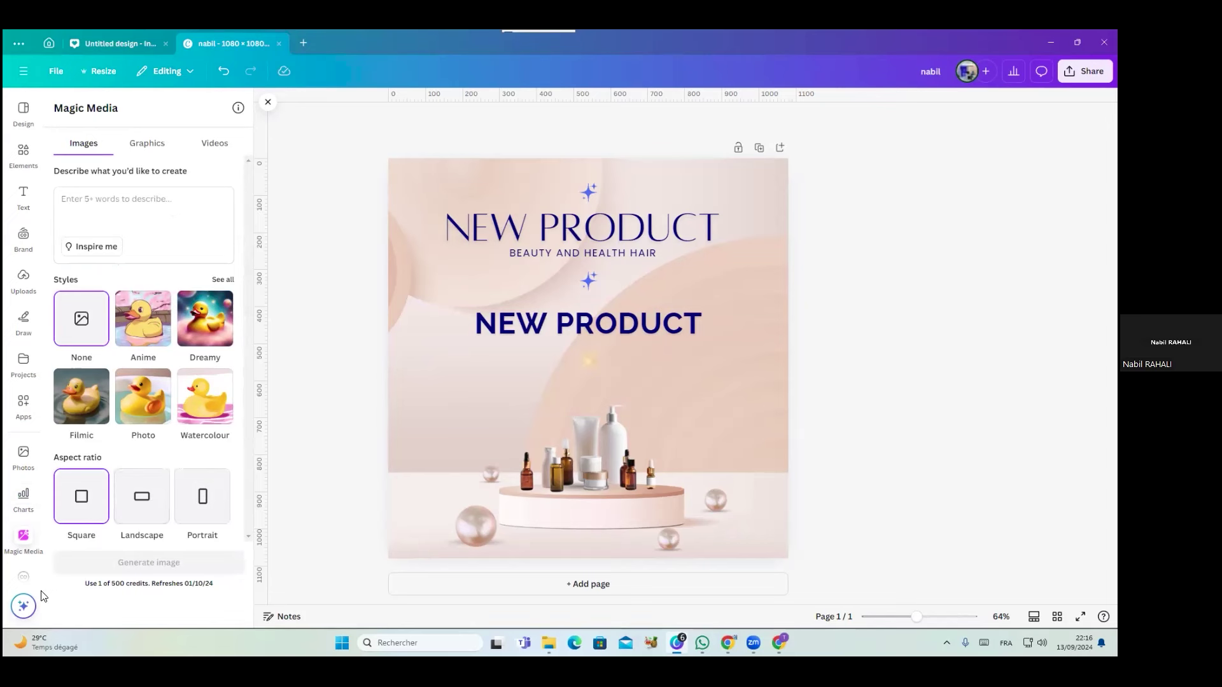
left_click(24, 576)
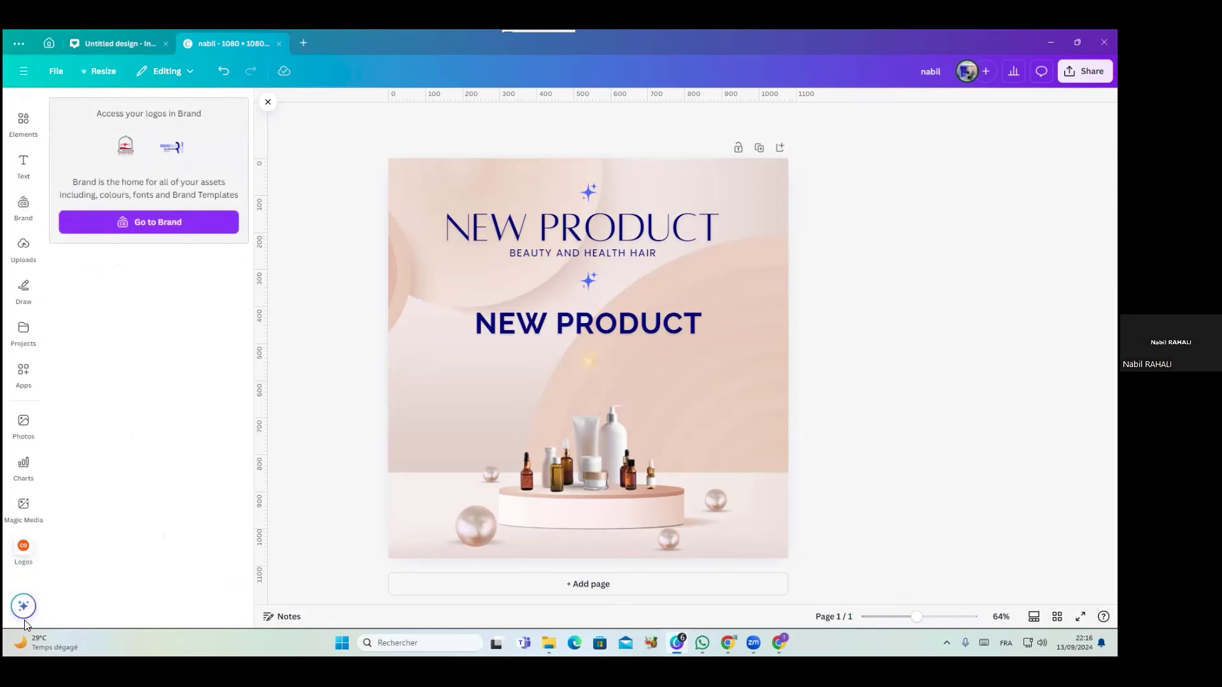
Open the Magic quick actions search, scroll through it, and close it
left_click(23, 606)
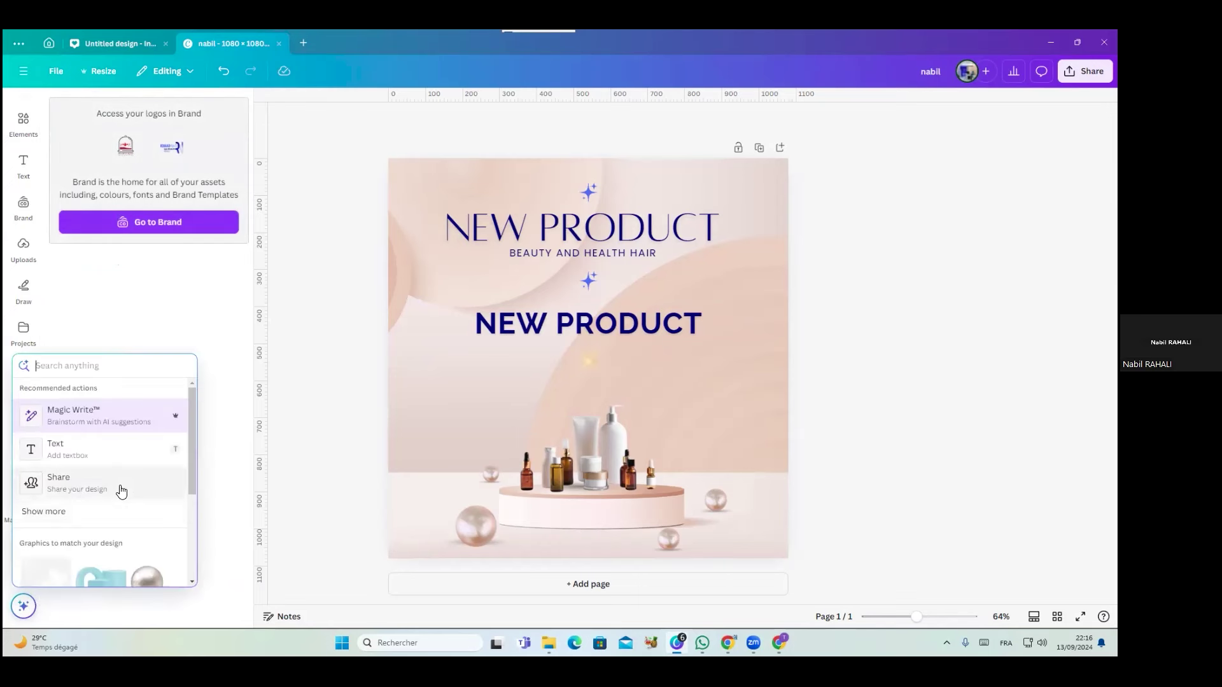
scroll(121, 492, "down", 3)
scroll(121, 491, "up", 3)
left_click(121, 265)
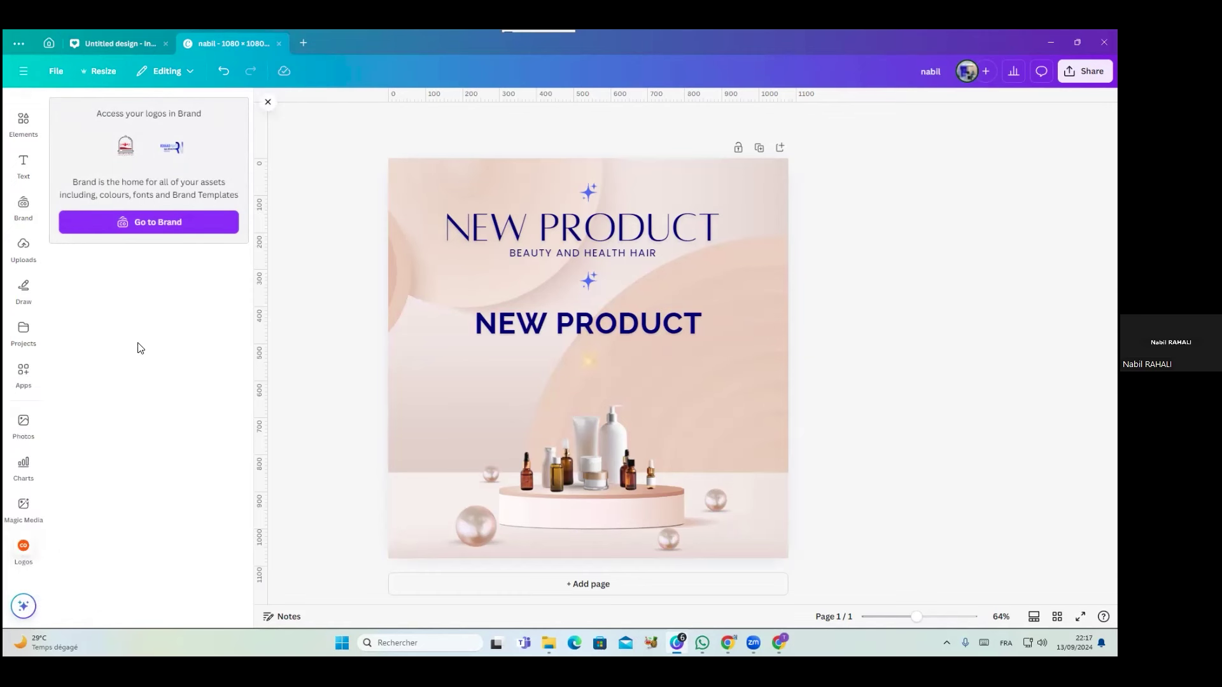
Clear the earlier cosmetic search in Elements and nudge the NEW PRODUCT title up slightly
left_click(23, 122)
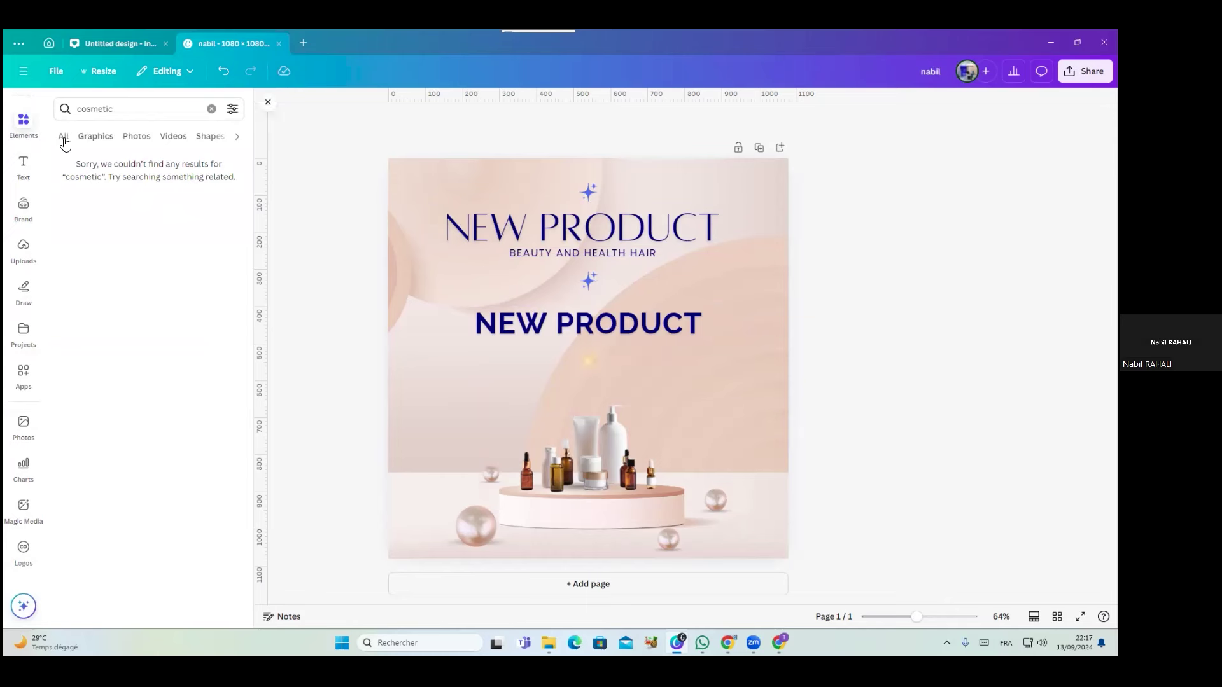
left_click(212, 109)
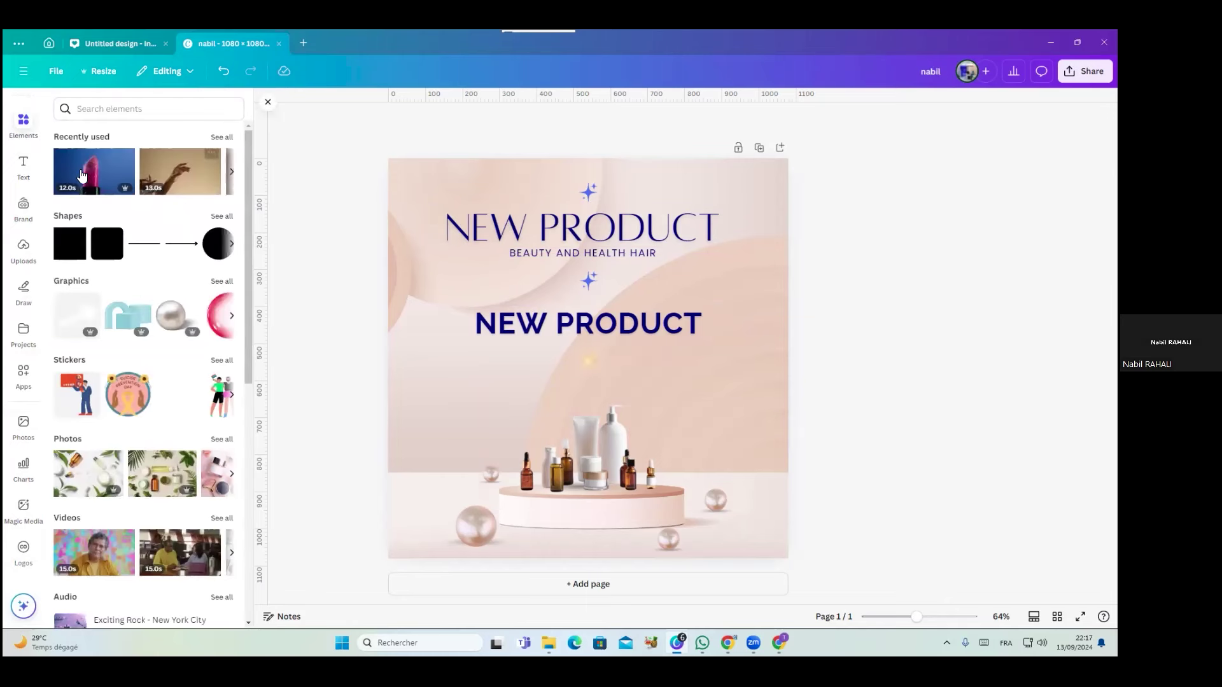
left_click(476, 234)
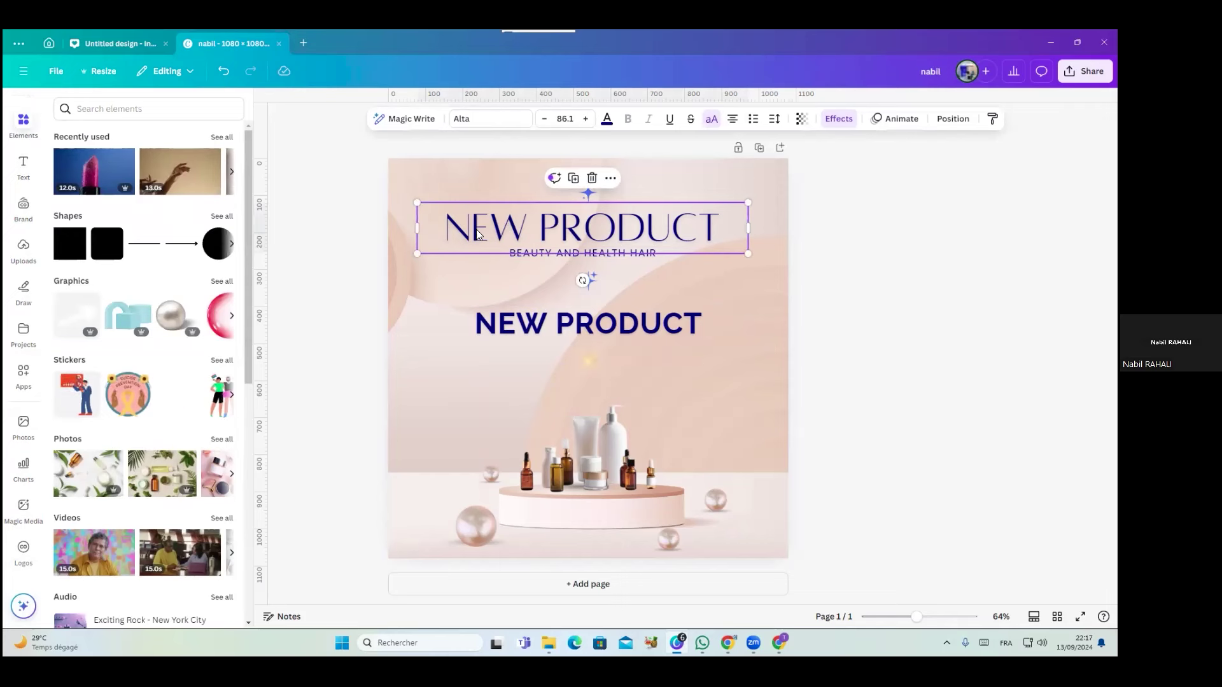
left_click(177, 110)
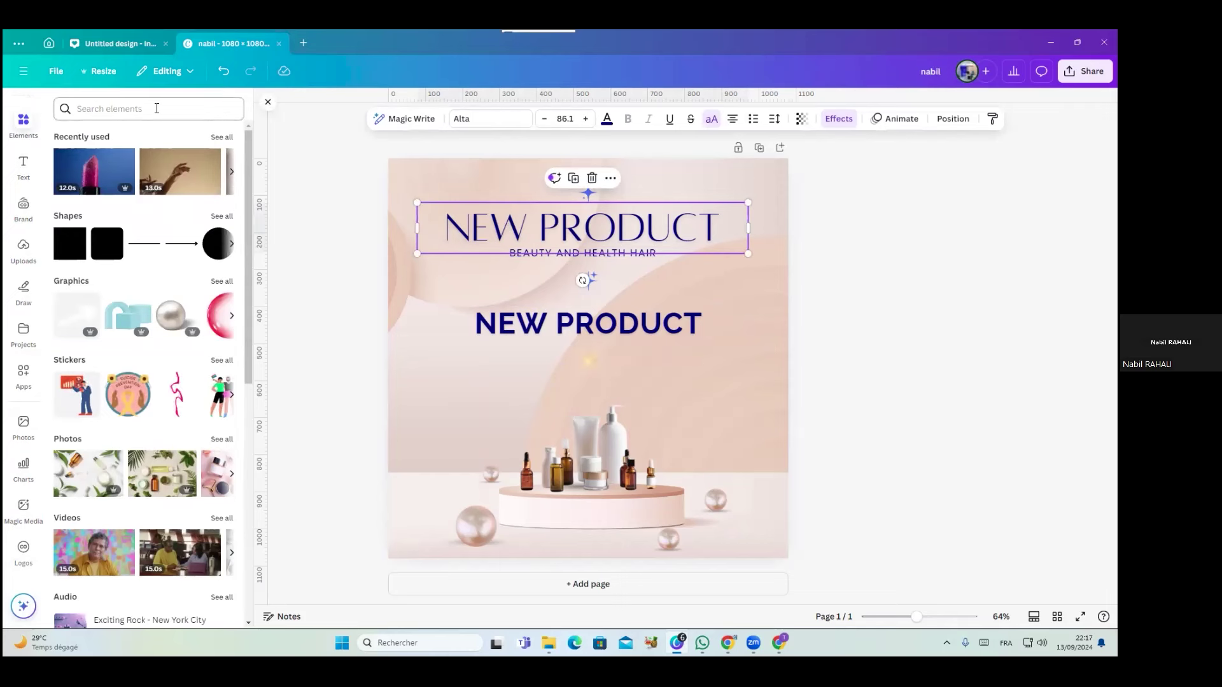
left_click(157, 109)
key("Escape")
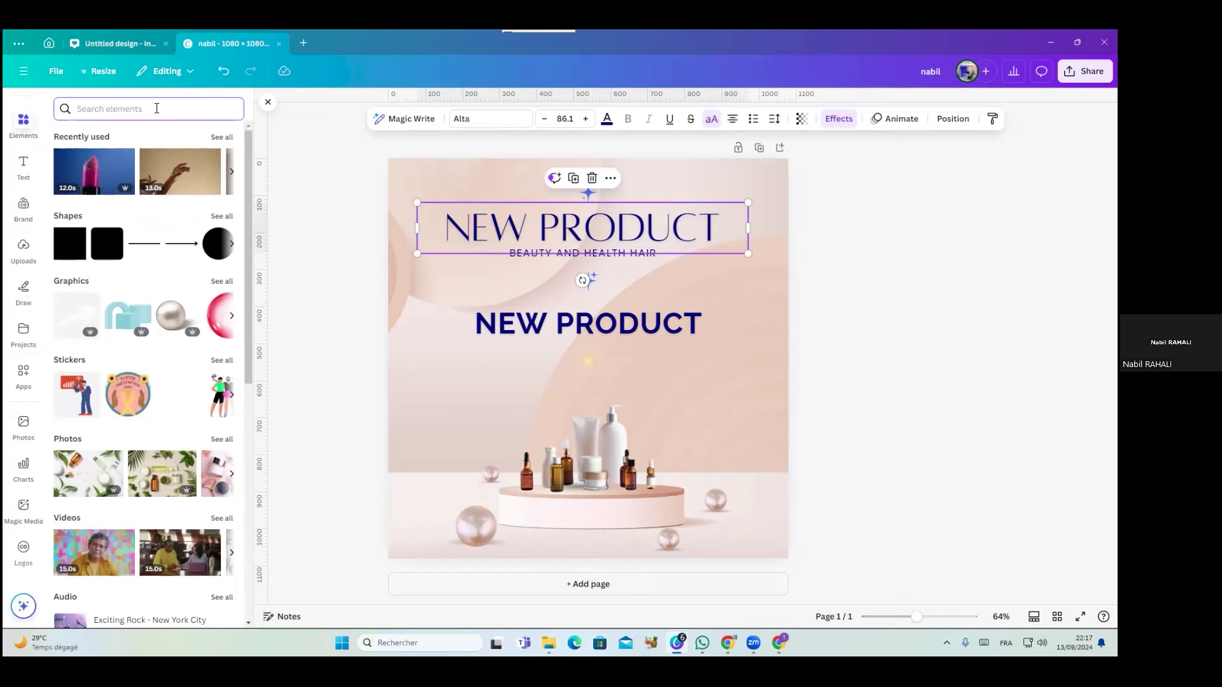
mouse_move(561, 239)
left_mouse_down()
mouse_move(556, 230)
mouse_move(571, 233)
left_mouse_up()
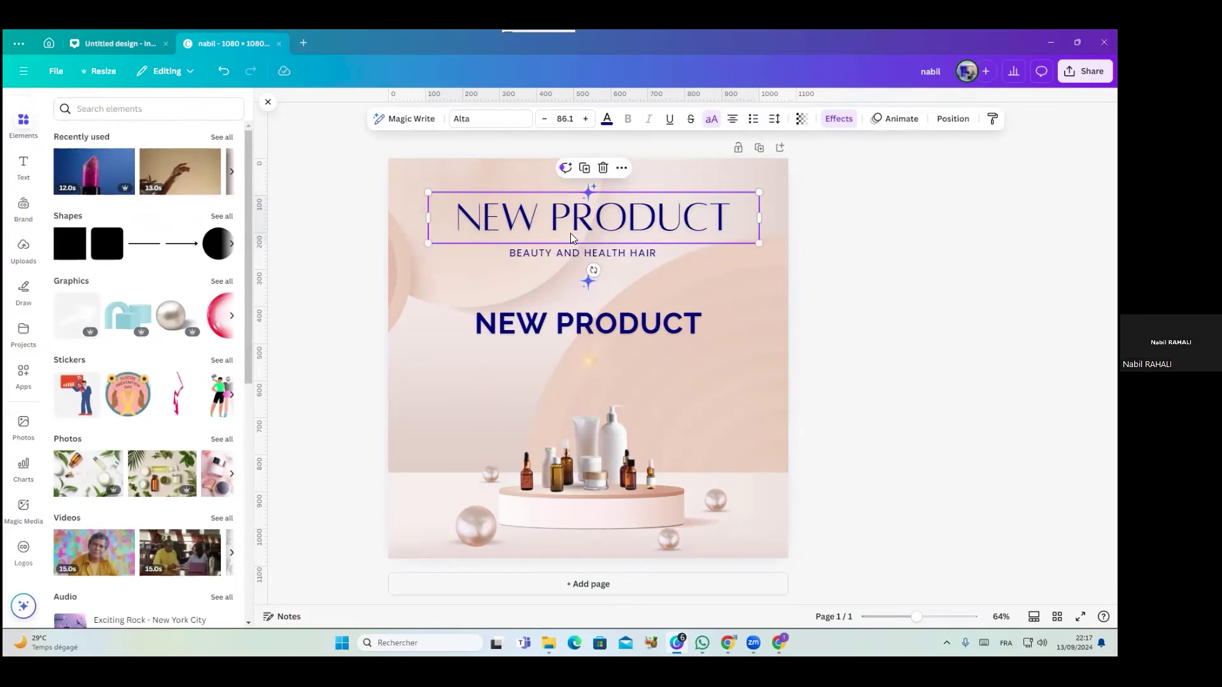
Resize and reposition the product bottles image, then delete it
left_click(580, 433)
left_click_drag(481, 364, 430, 297)
left_click_drag(593, 457, 619, 460)
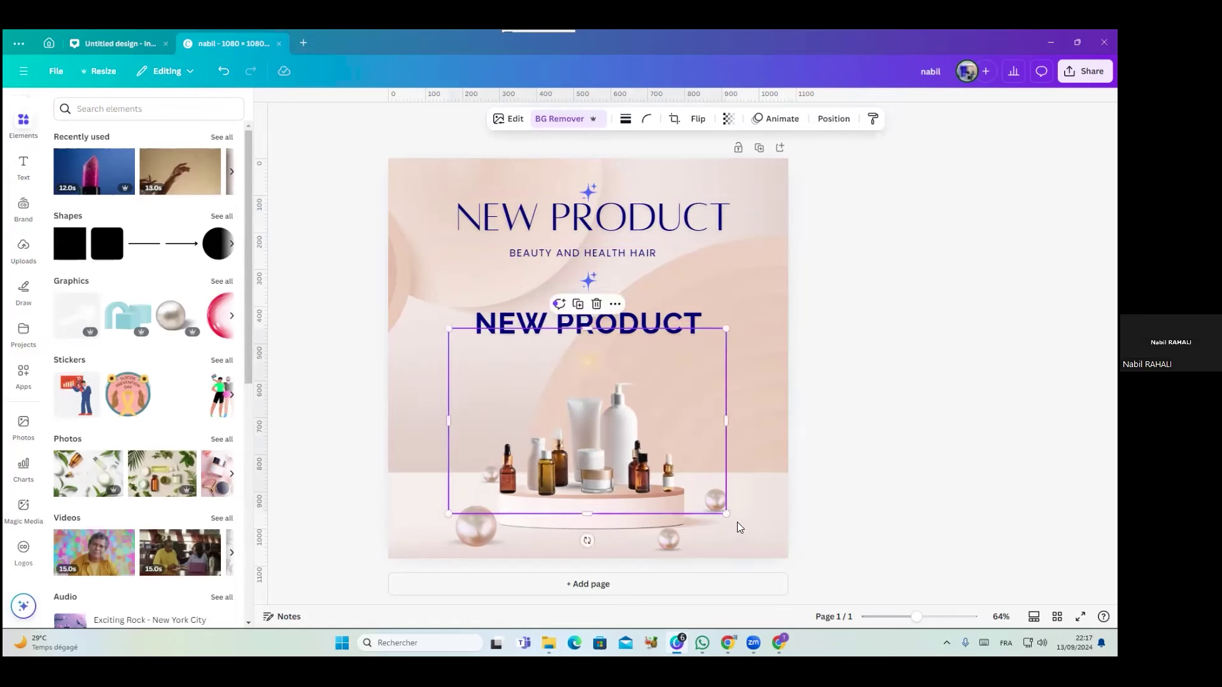
left_click_drag(724, 509, 700, 495)
mouse_move(615, 430)
left_mouse_down()
mouse_move(627, 451)
mouse_move(627, 441)
left_mouse_up()
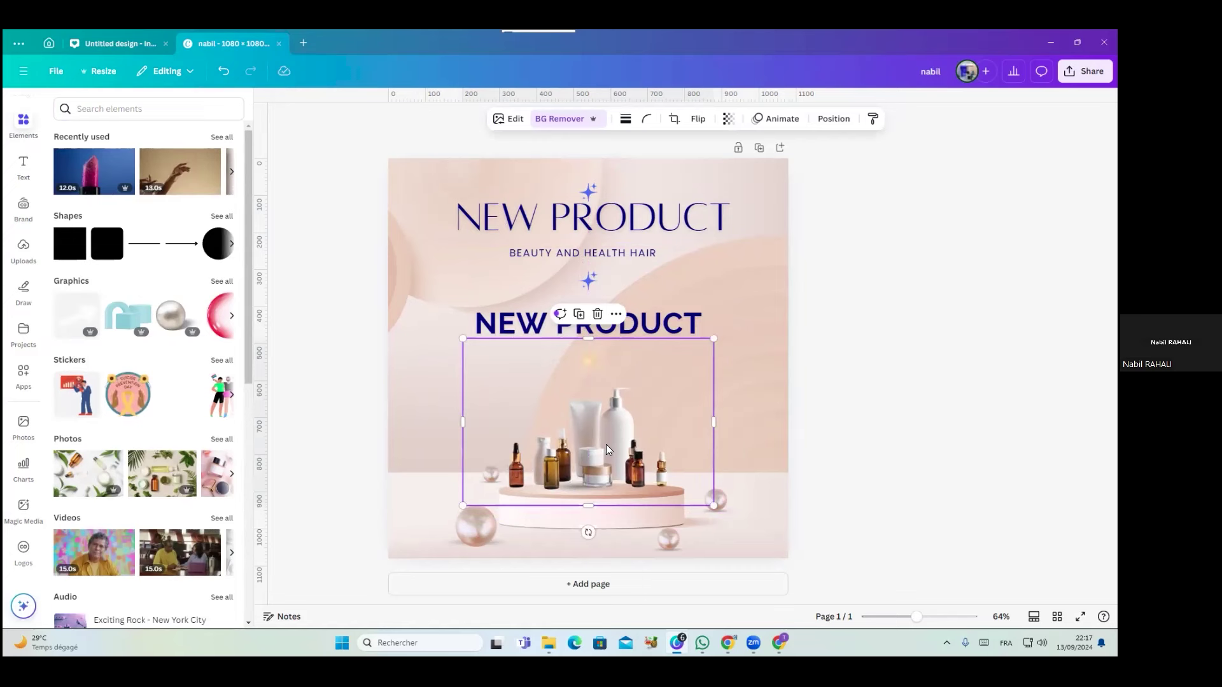
key("Delete")
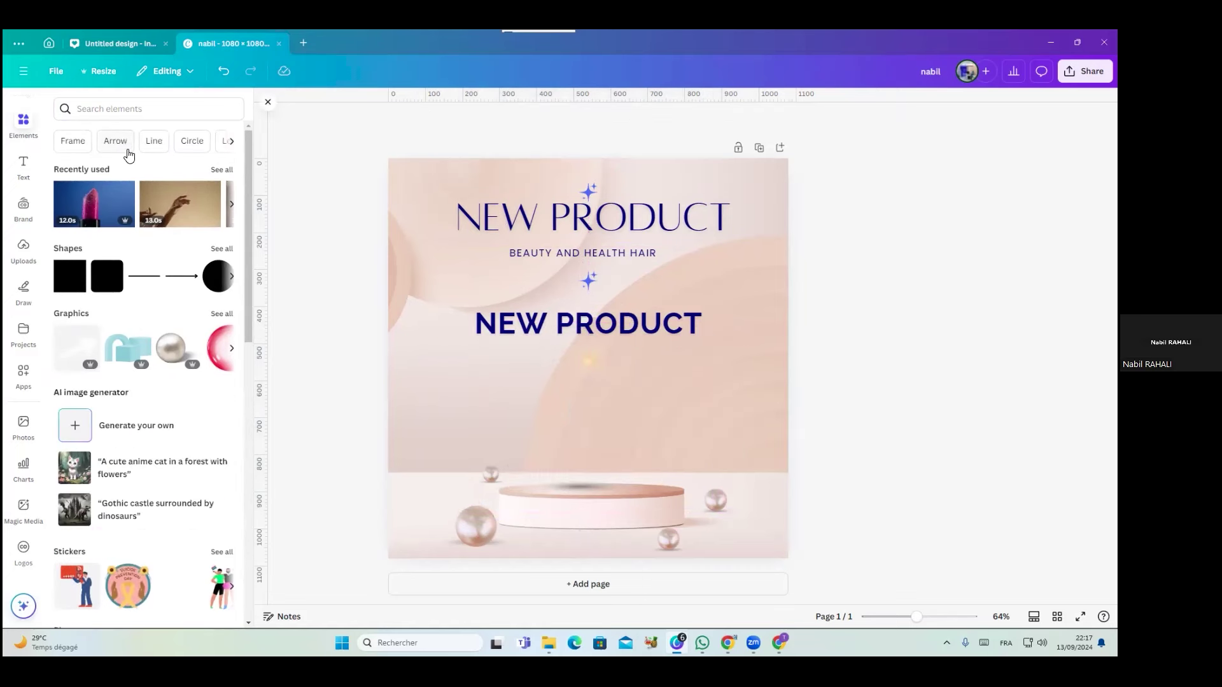
Search Elements for 'ecrans solaire', filter to graphics, and add then remove the SPF 30 tube
left_click(133, 109)
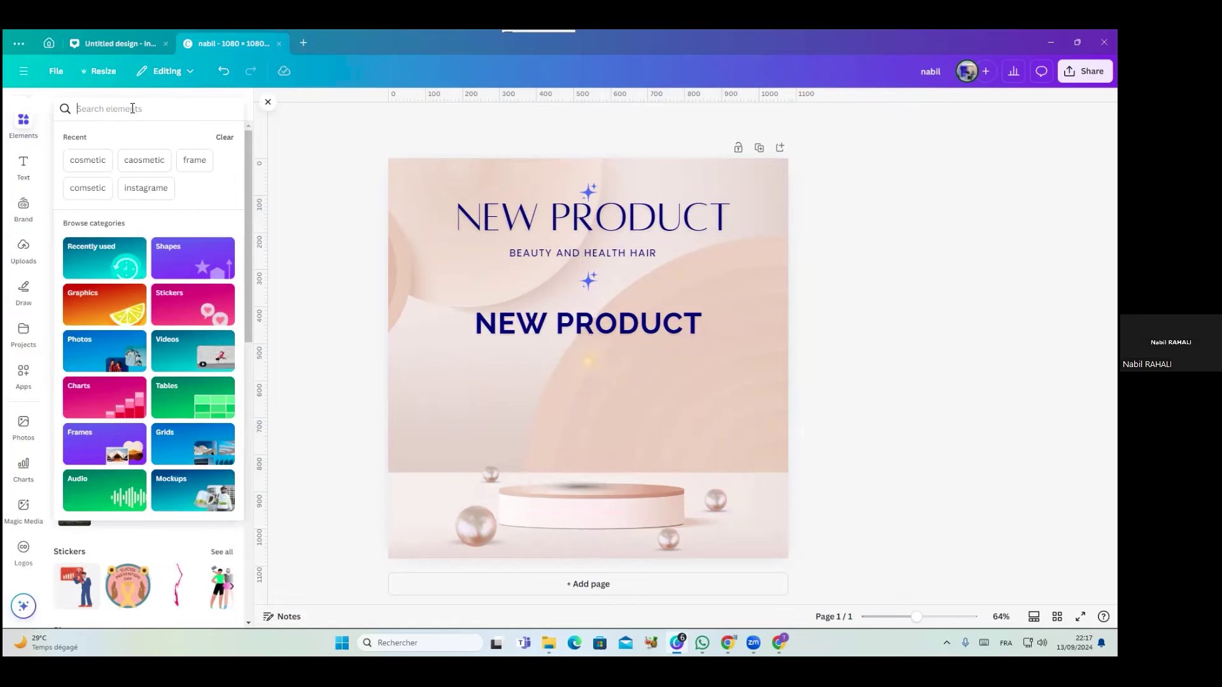
type("ecrans solaire")
key("Return")
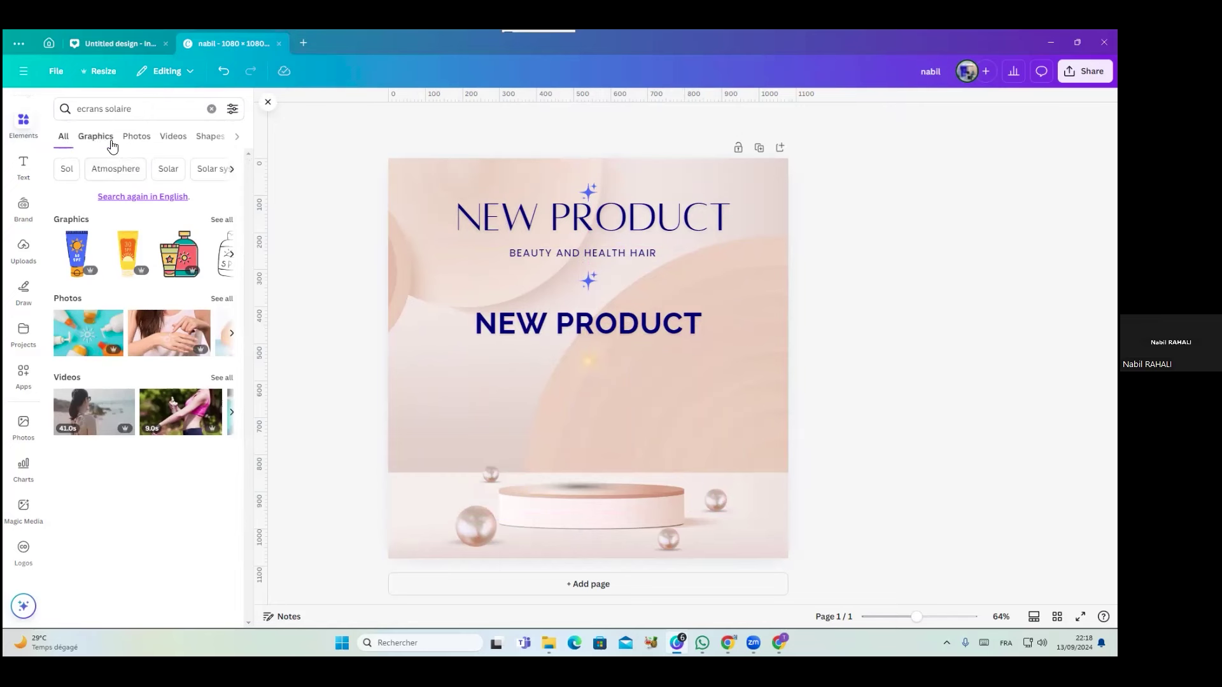
left_click(137, 140)
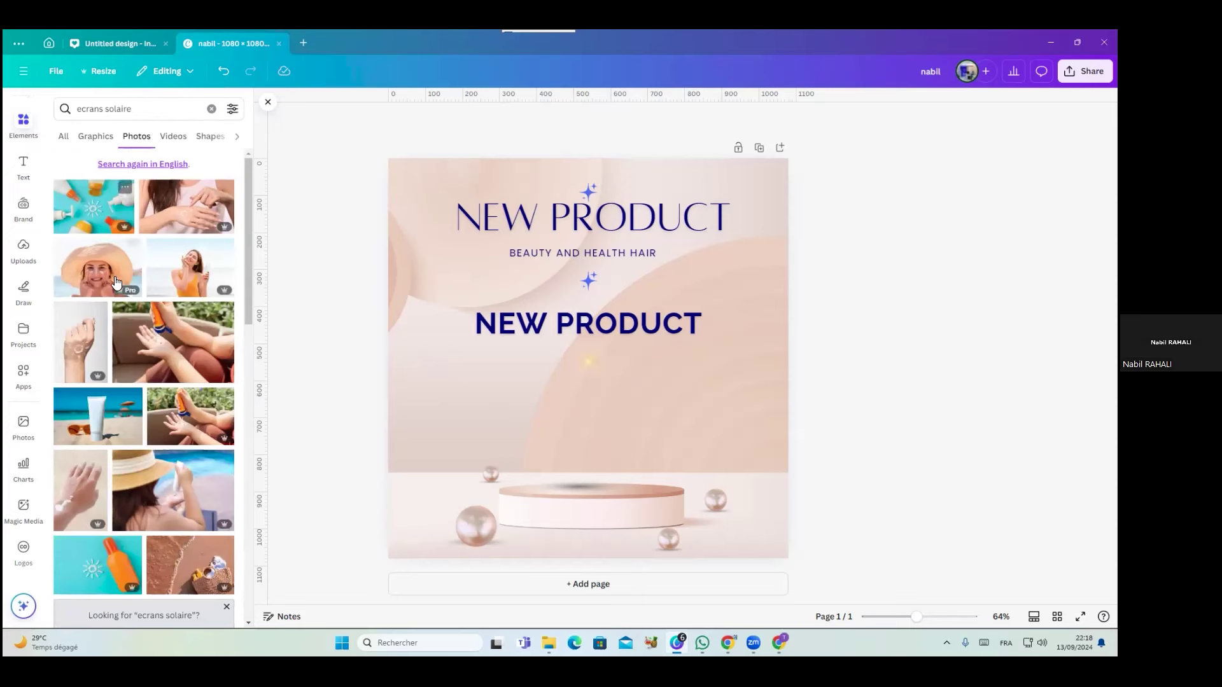
left_click_drag(247, 283, 243, 397)
left_click(95, 136)
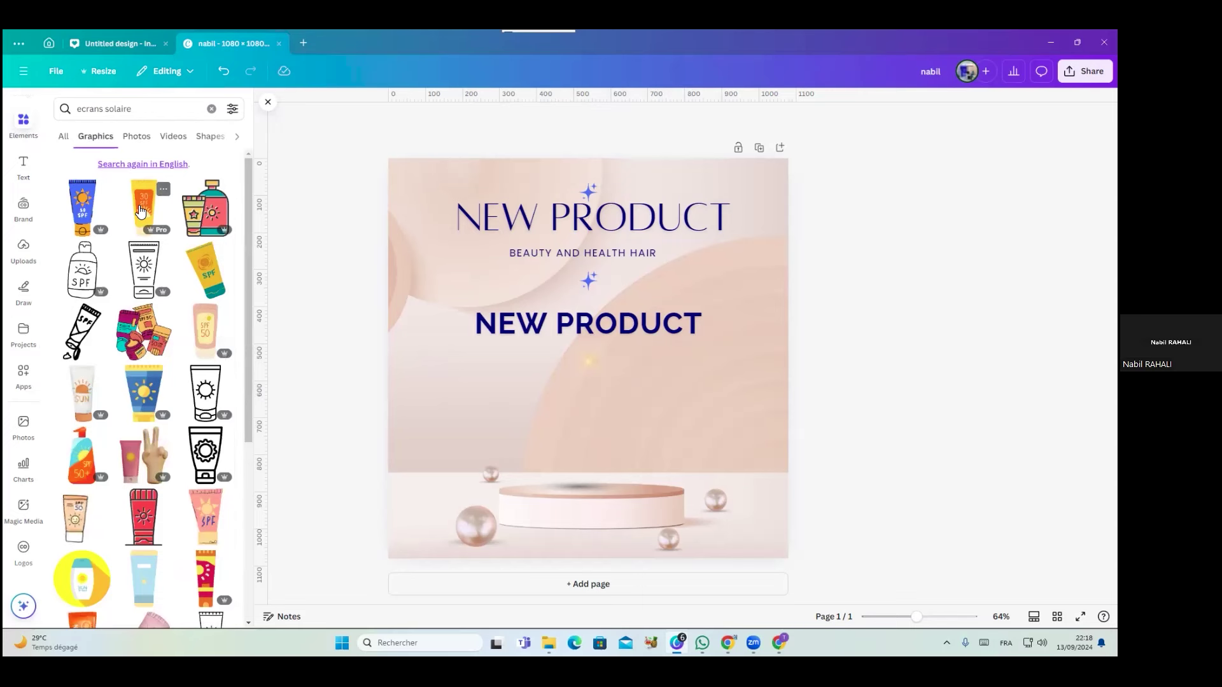
left_click(141, 211)
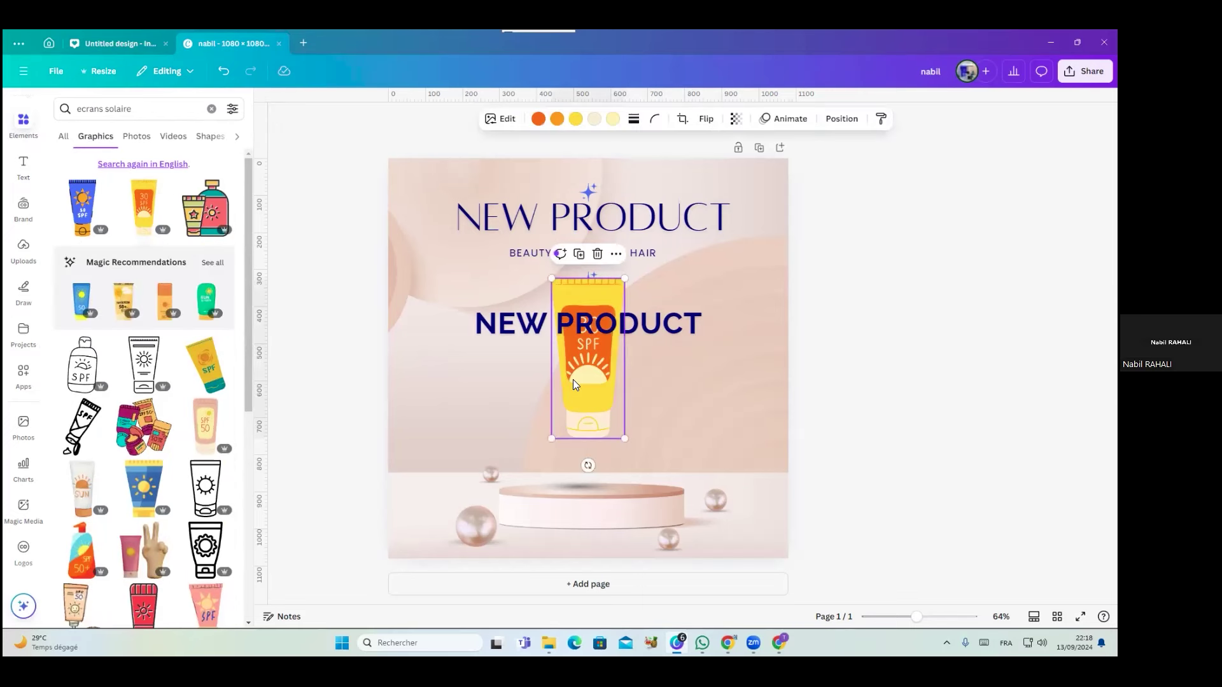
key("Delete")
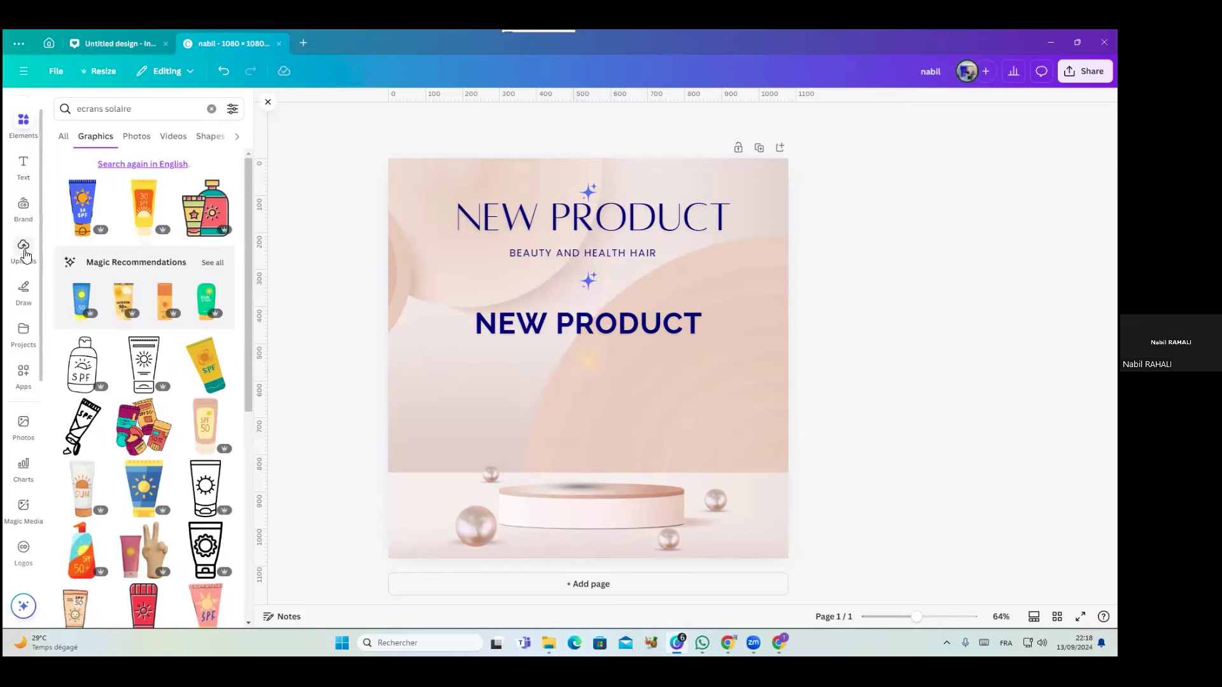
Place the uploaded perfume photo on the podium and remove its background with BG Remover
left_click(23, 250)
scroll(187, 463, "down", 10)
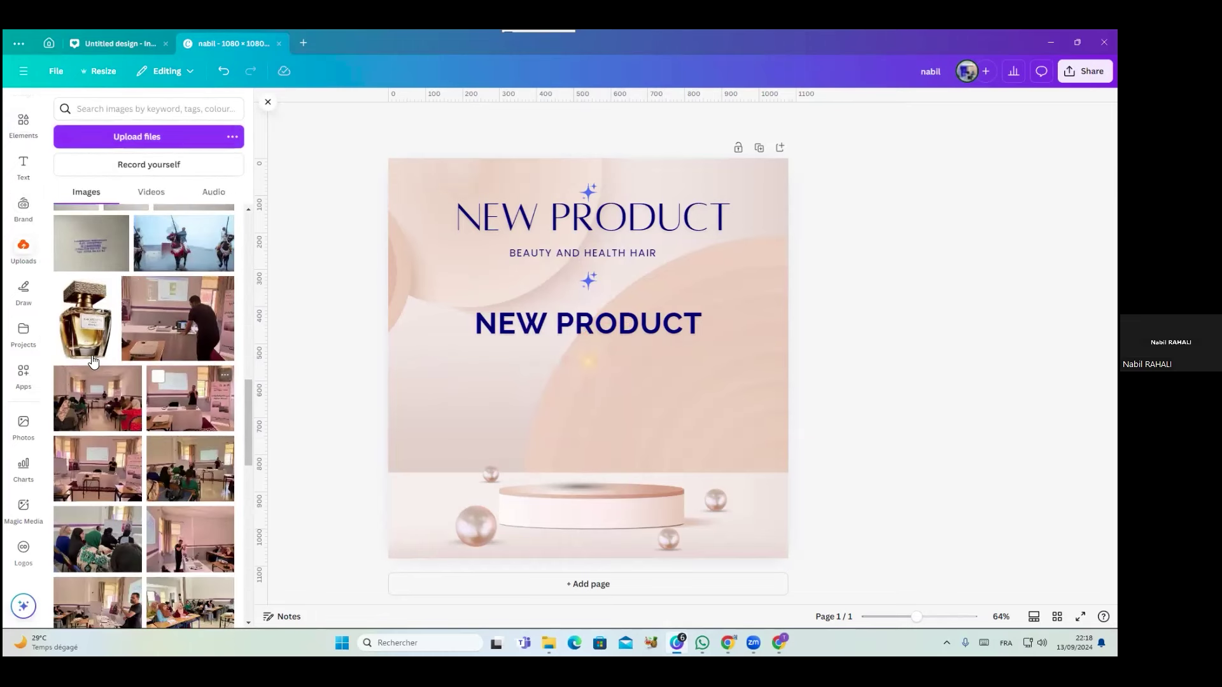
left_click(88, 347)
left_click_drag(547, 404, 548, 427)
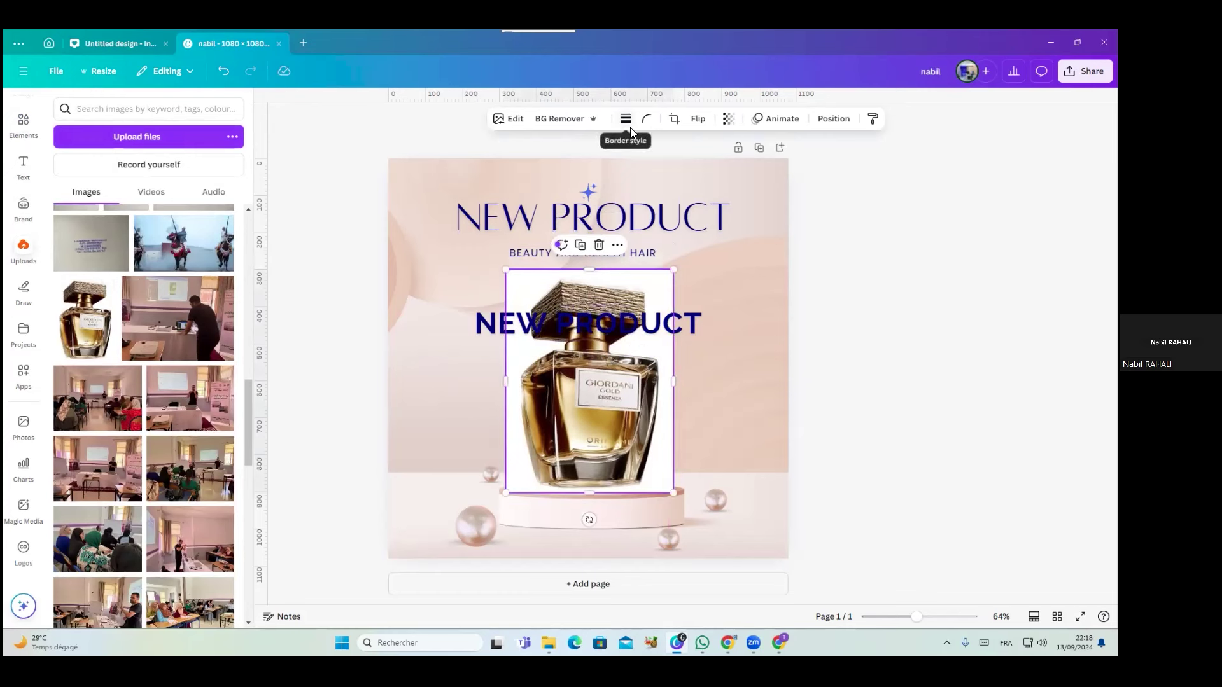
left_click(569, 120)
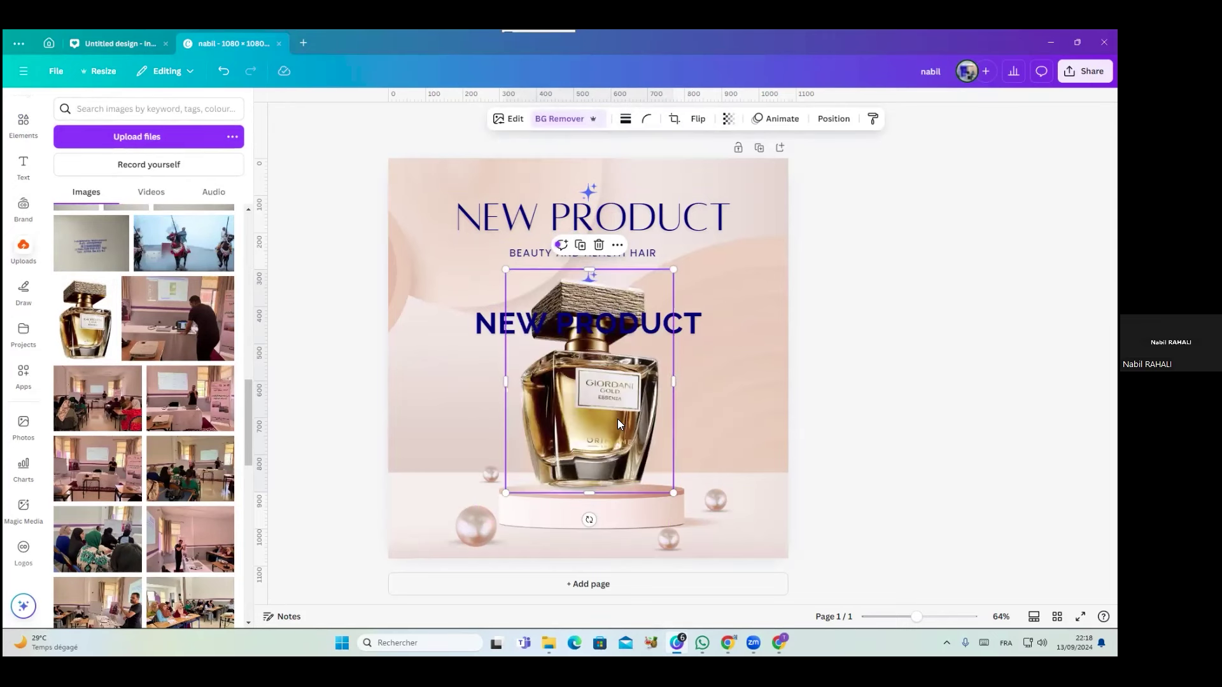
left_click_drag(597, 429, 601, 435)
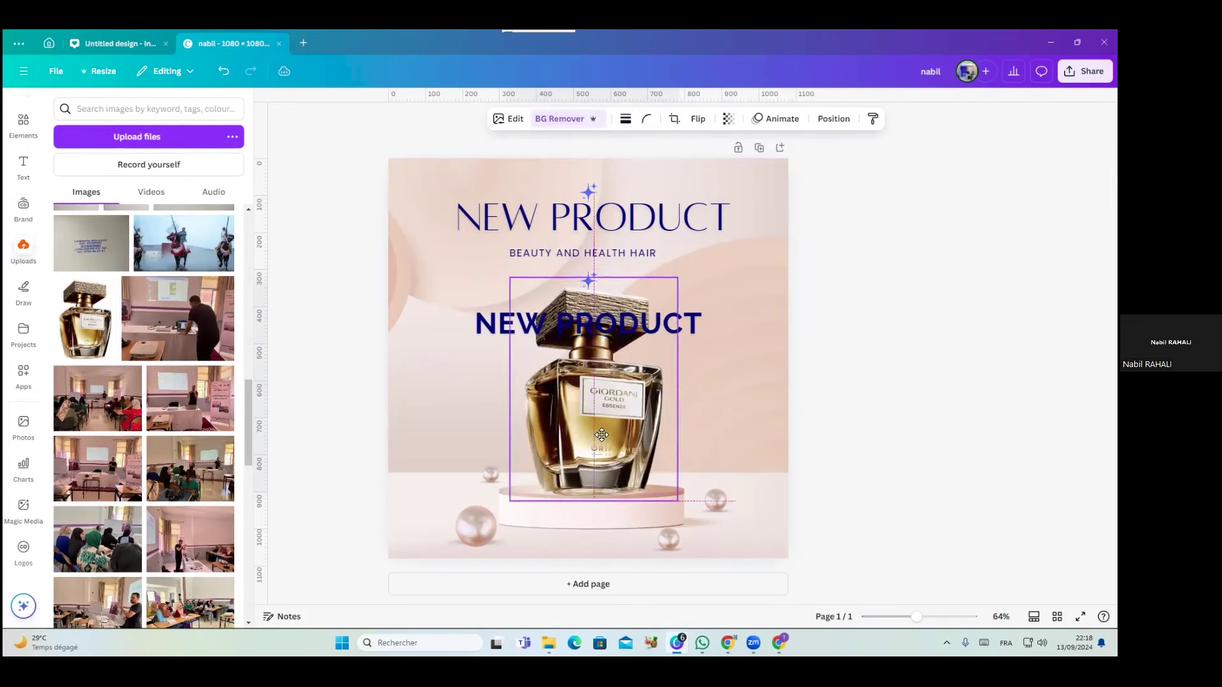
Delete the bold NEW PRODUCT heading
left_click(878, 408)
left_click(674, 327)
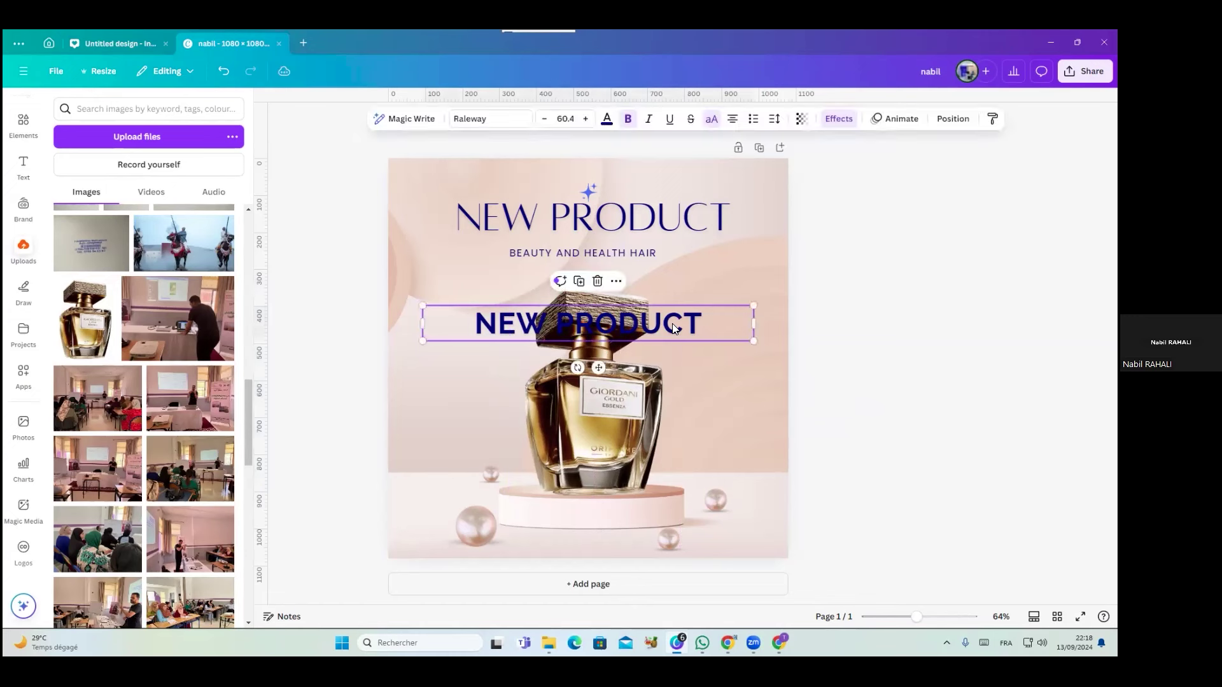
key("Delete")
left_click(672, 323)
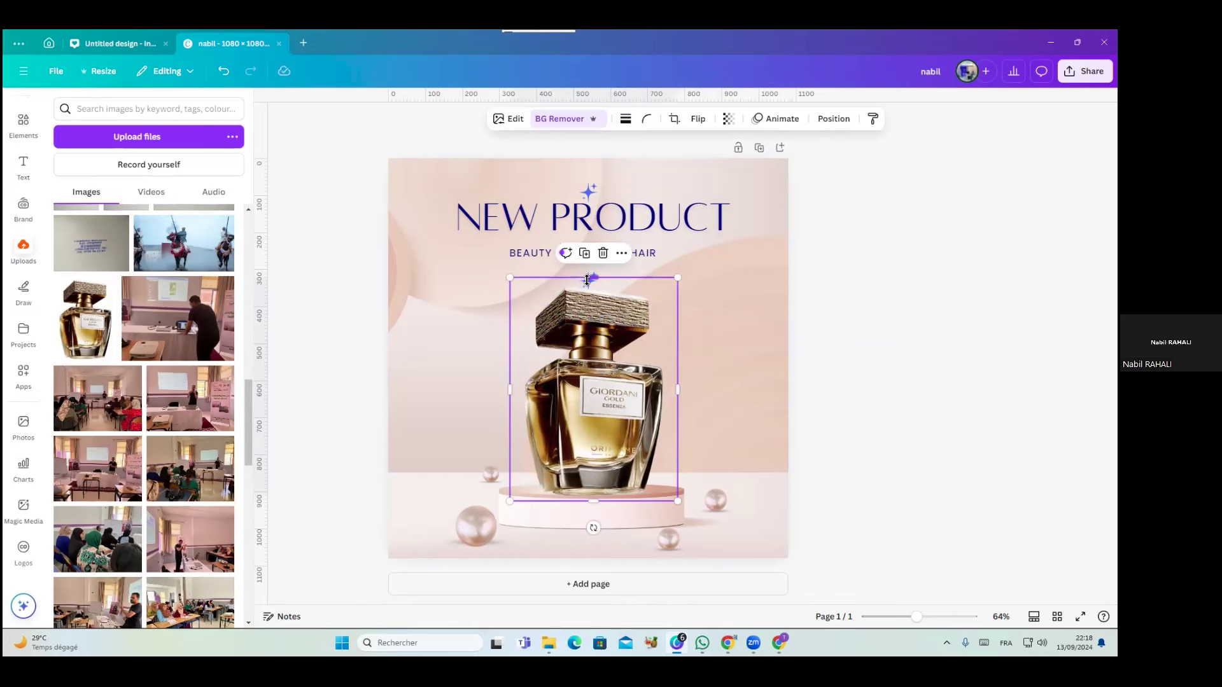
Delete the perfume image, then undo with Ctrl+Z to restore it
left_click(684, 271)
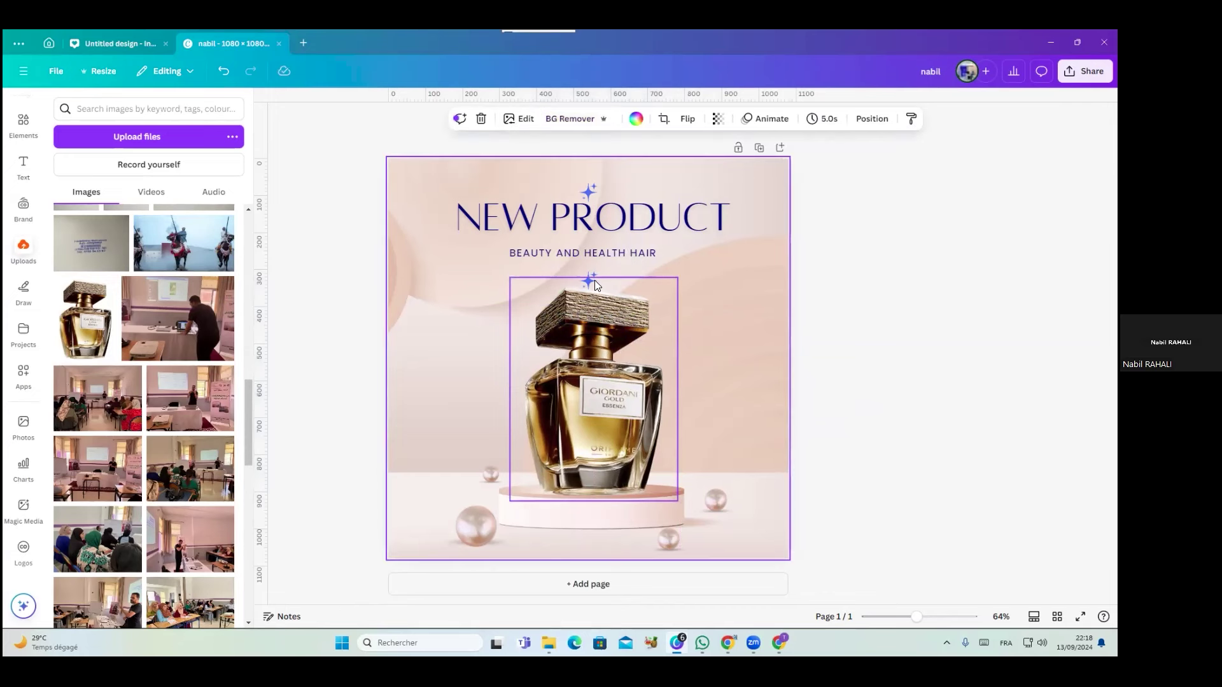
left_click(594, 280)
key("Delete")
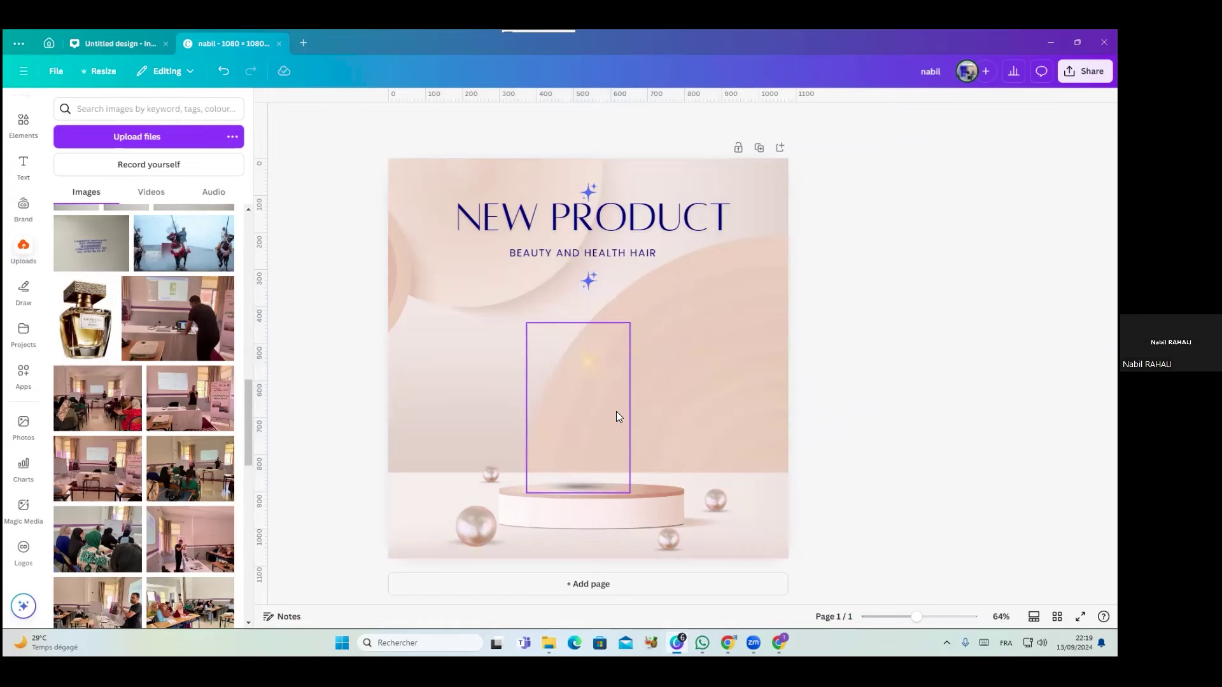
key("ctrl+z")
Trim the perfume image's top edge to about 453 × 595 and zoom in to inspect the cap
left_click(595, 288)
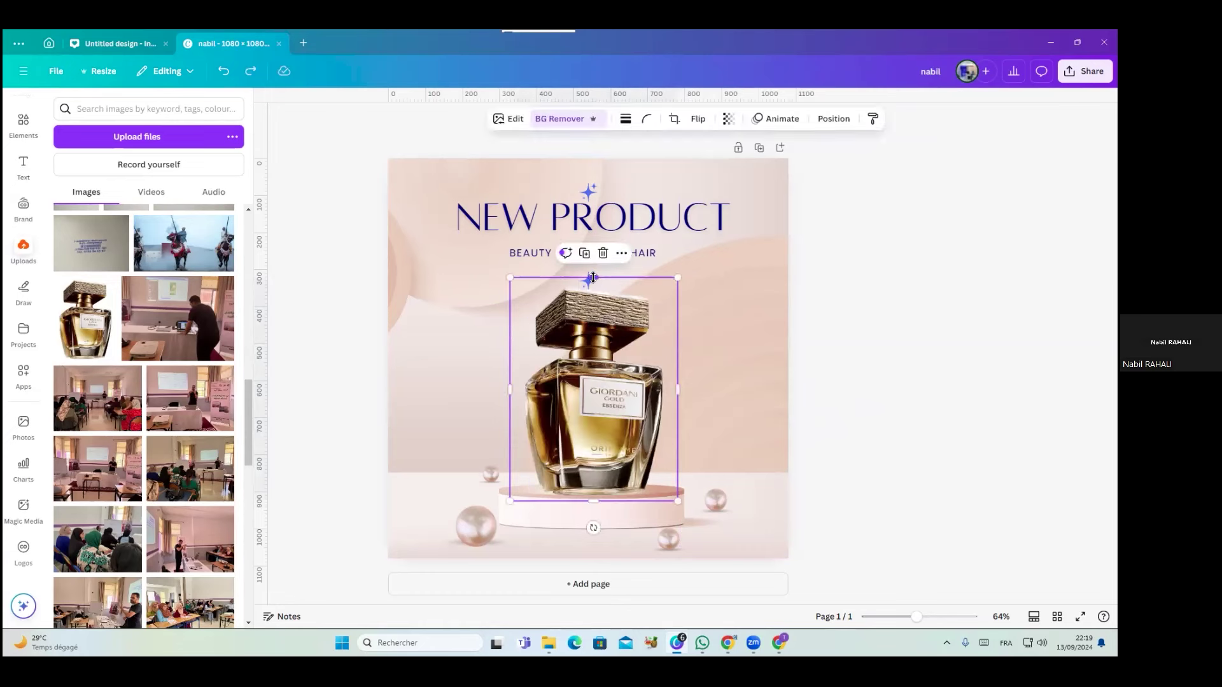
left_click_drag(593, 280, 593, 284)
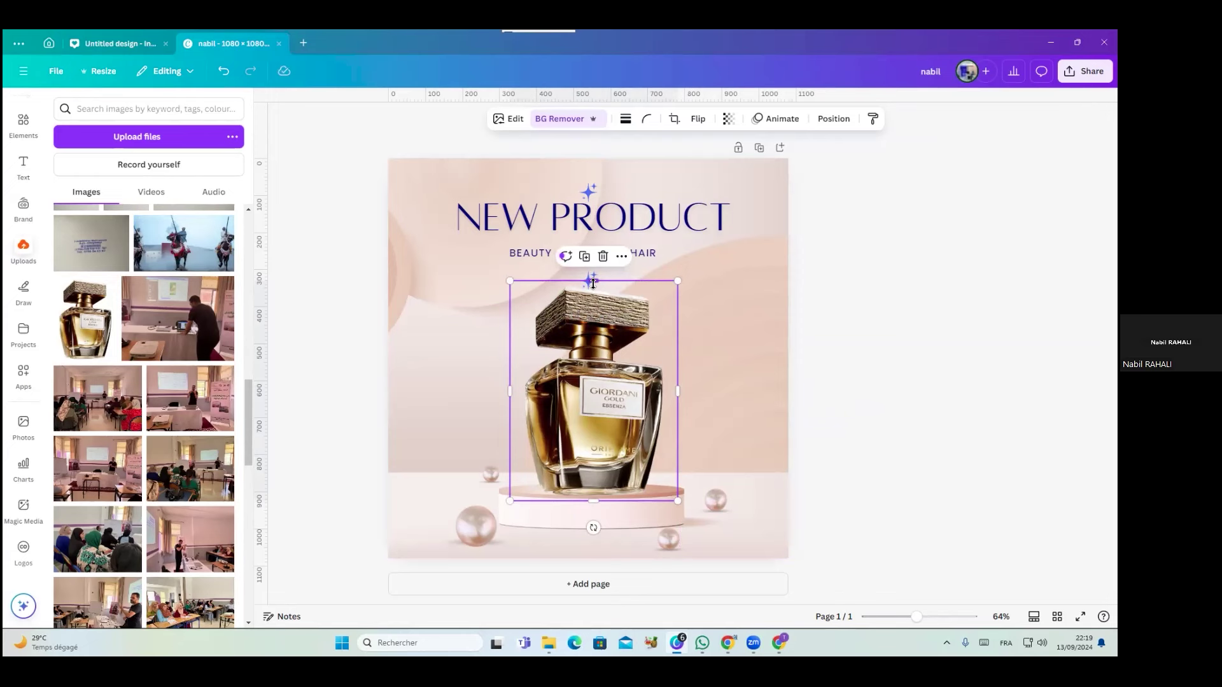
scroll(593, 284, "up", 2, "ctrl")
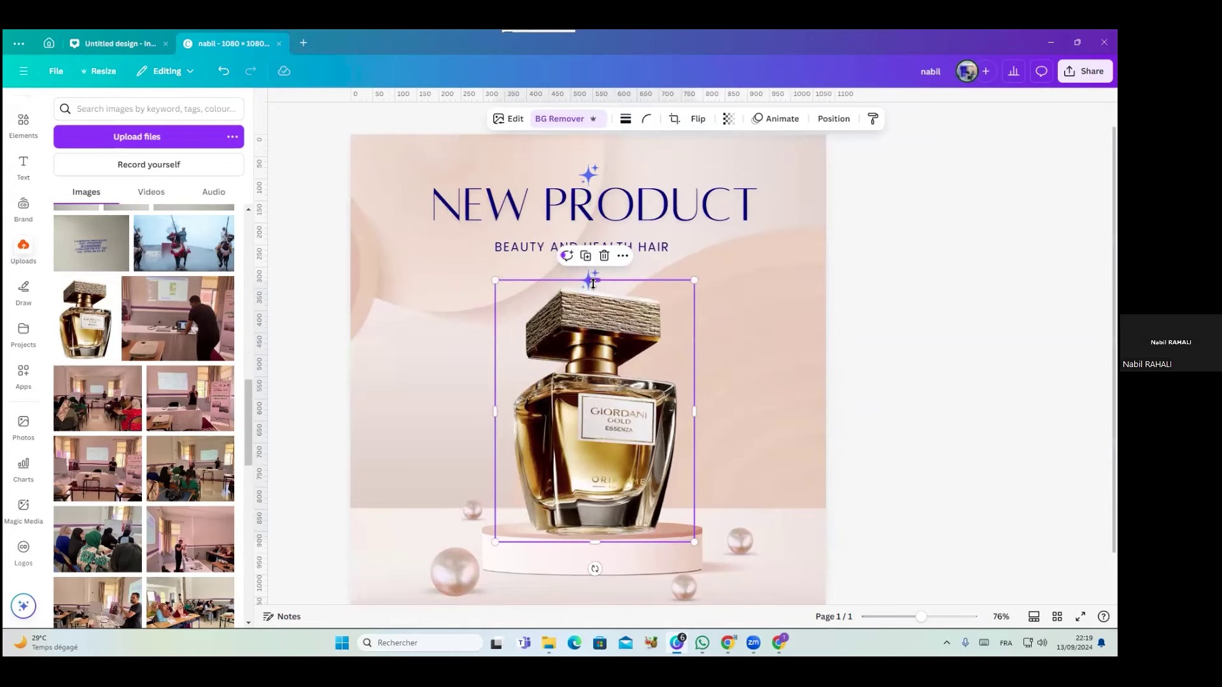
scroll(592, 284, "down", 2)
scroll(592, 255, "up", 3)
scroll(592, 267, "up", 8, "ctrl")
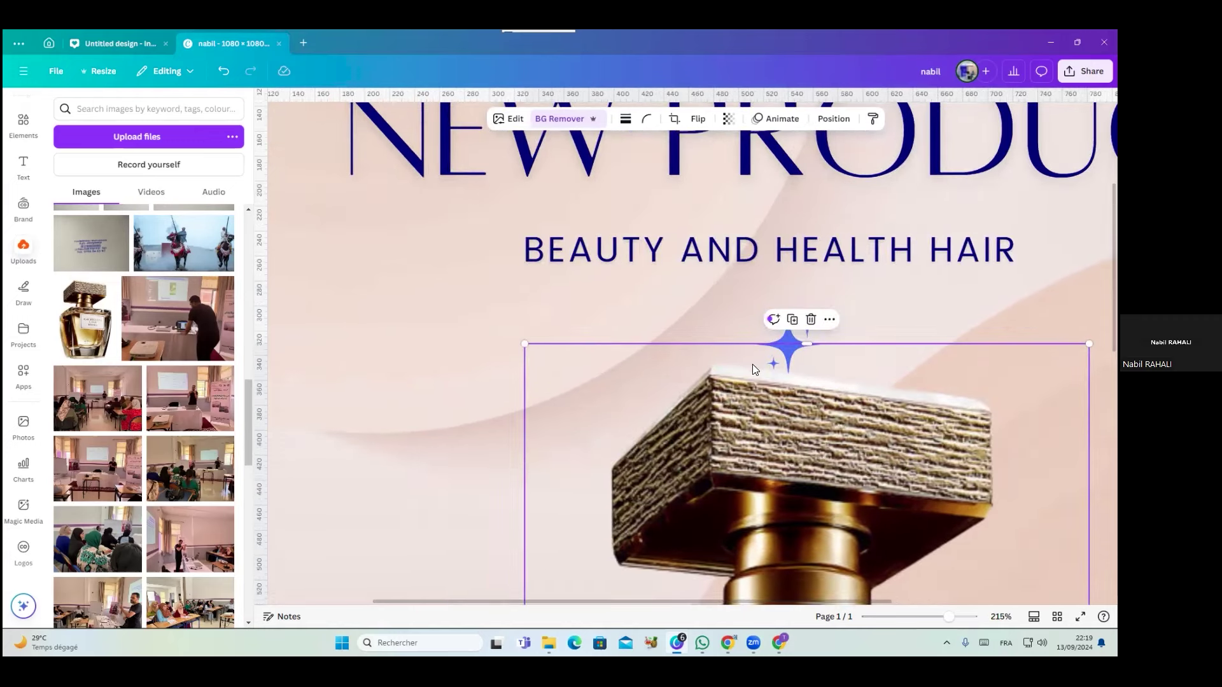
scroll(754, 370, "down", 7, "ctrl")
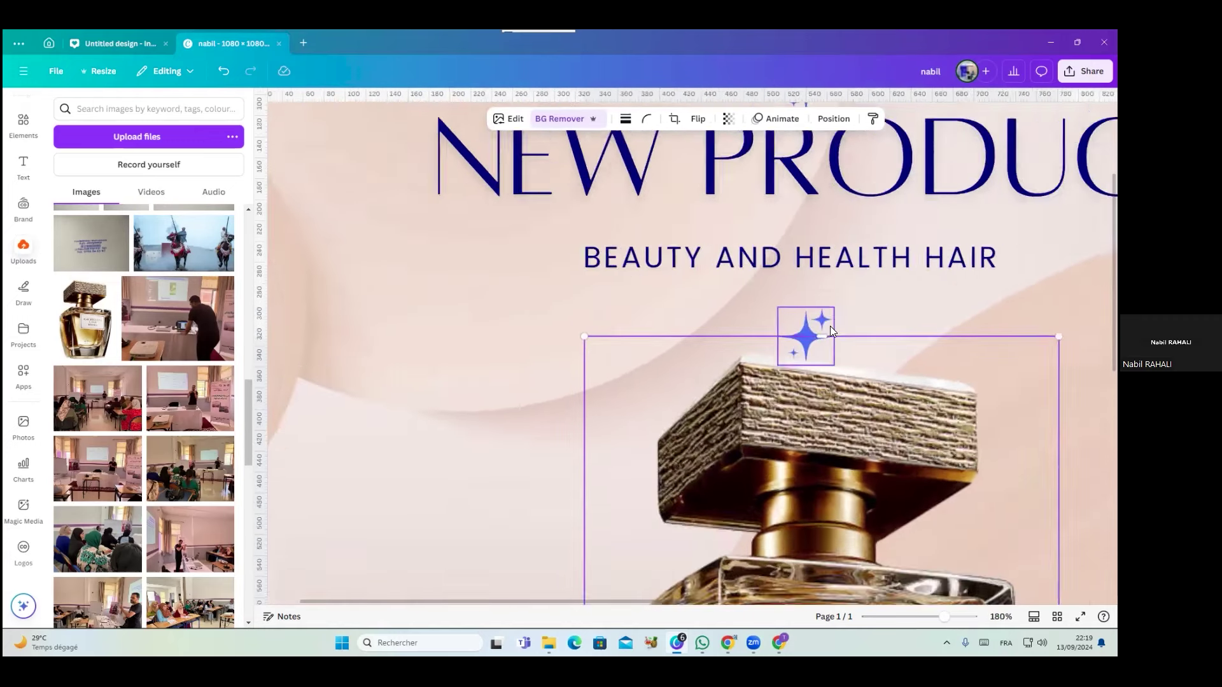
scroll(700, 340, "down", 2, "ctrl")
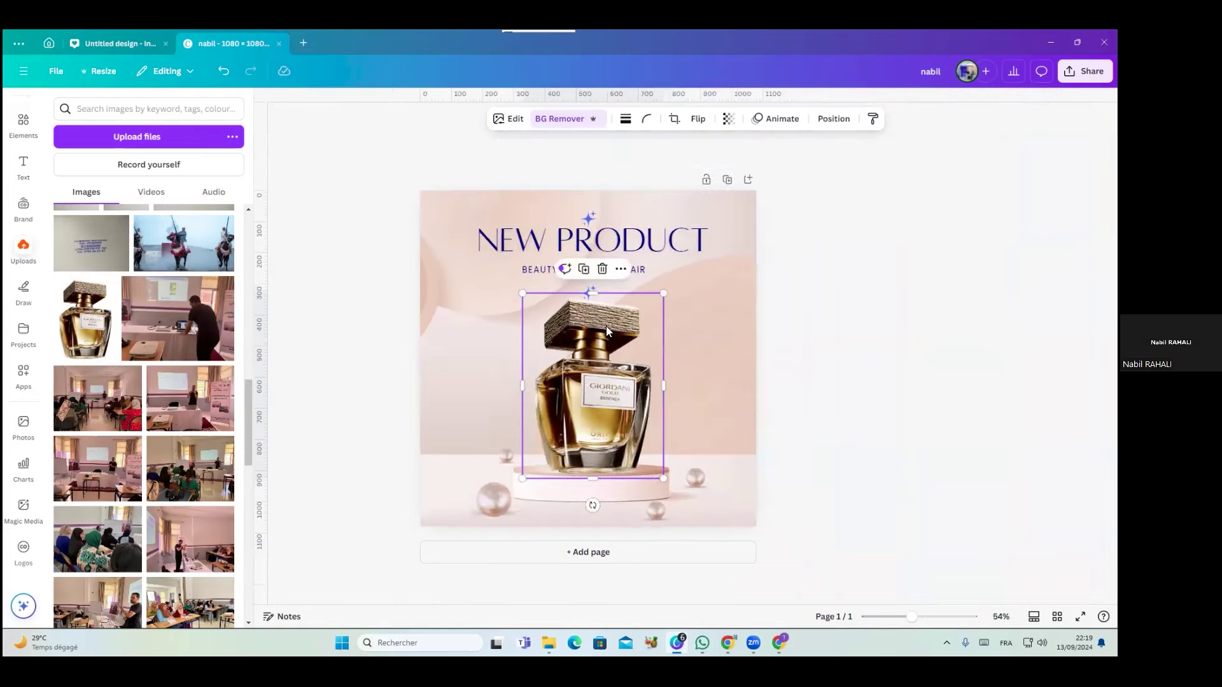
scroll(606, 326, "up", 4, "ctrl")
scroll(606, 327, "up", 2, "ctrl")
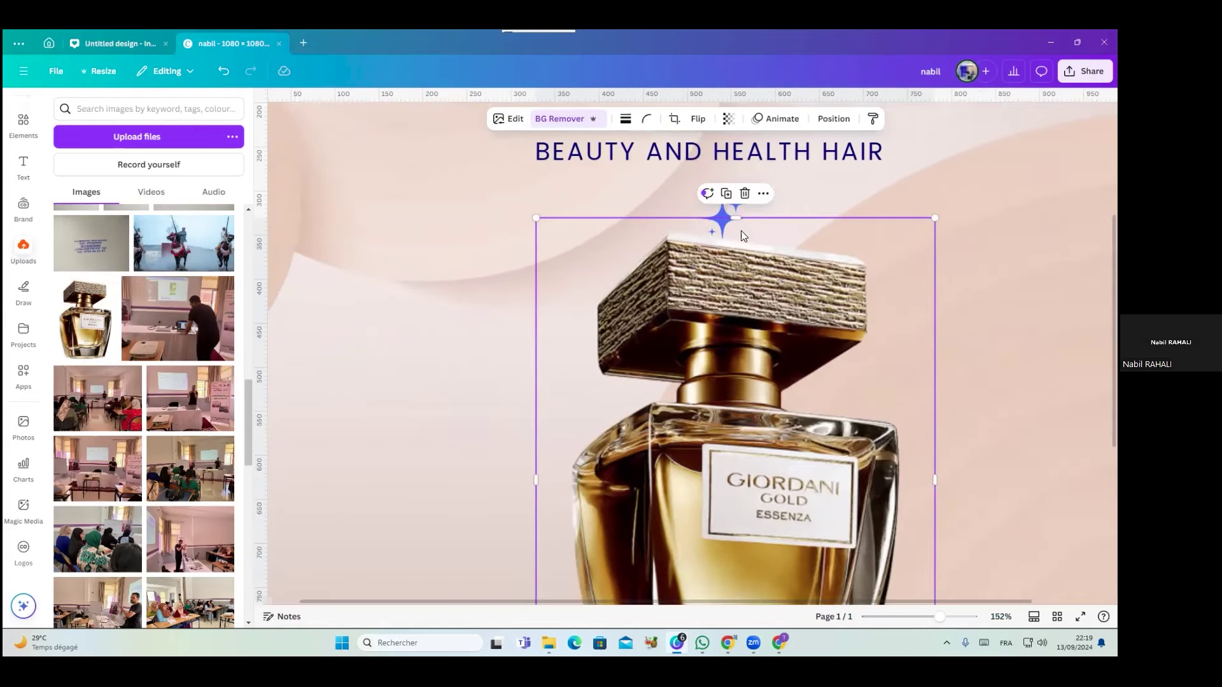
Crop more off the image top, select the sparkle, then undo three edits
mouse_move(734, 215)
left_mouse_down()
mouse_move(735, 231)
mouse_move(545, 221)
mouse_move(483, 182)
mouse_move(706, 248)
mouse_move(731, 230)
left_mouse_up()
left_click(722, 219)
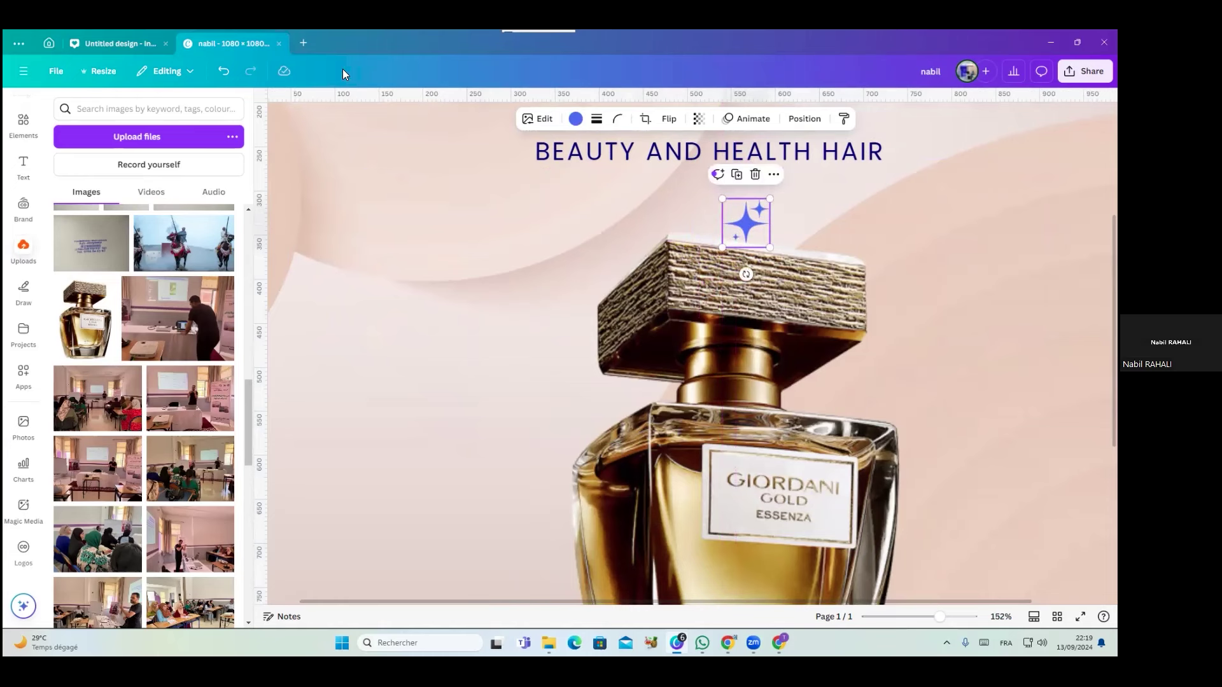
left_click(223, 71)
left_click(223, 72)
left_click(222, 72)
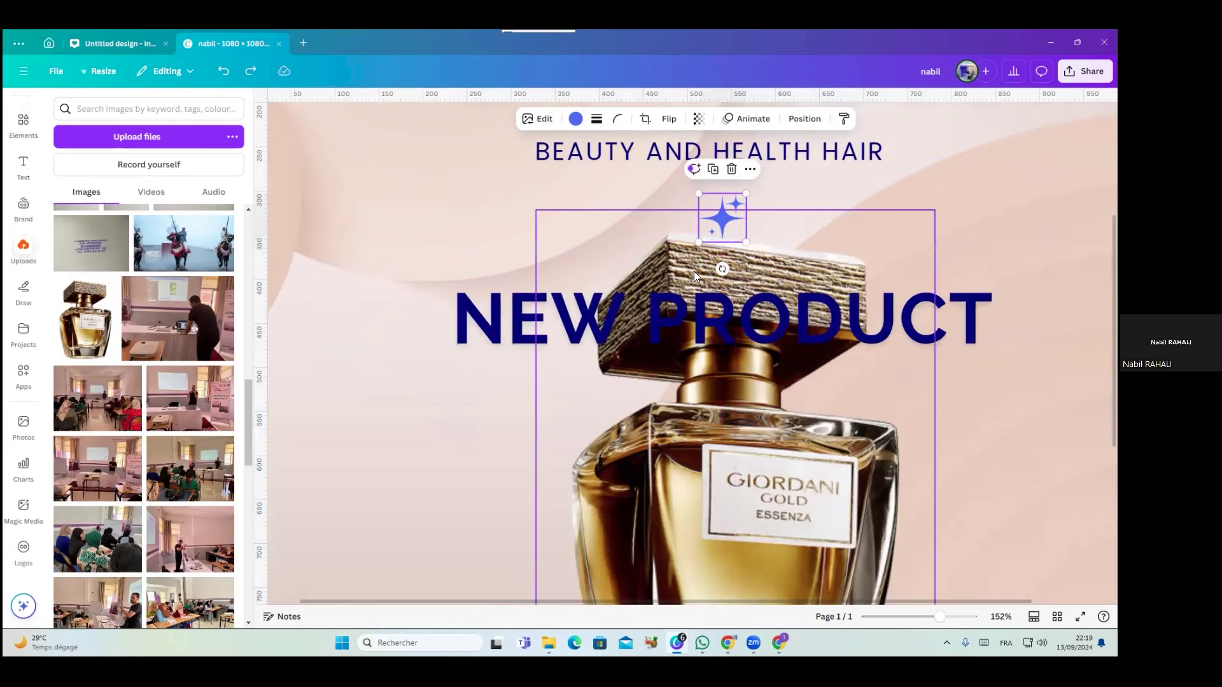
Delete the bold NEW PRODUCT text again and open the perfume's Position settings
left_click(711, 316)
key("Delete")
left_click(752, 277)
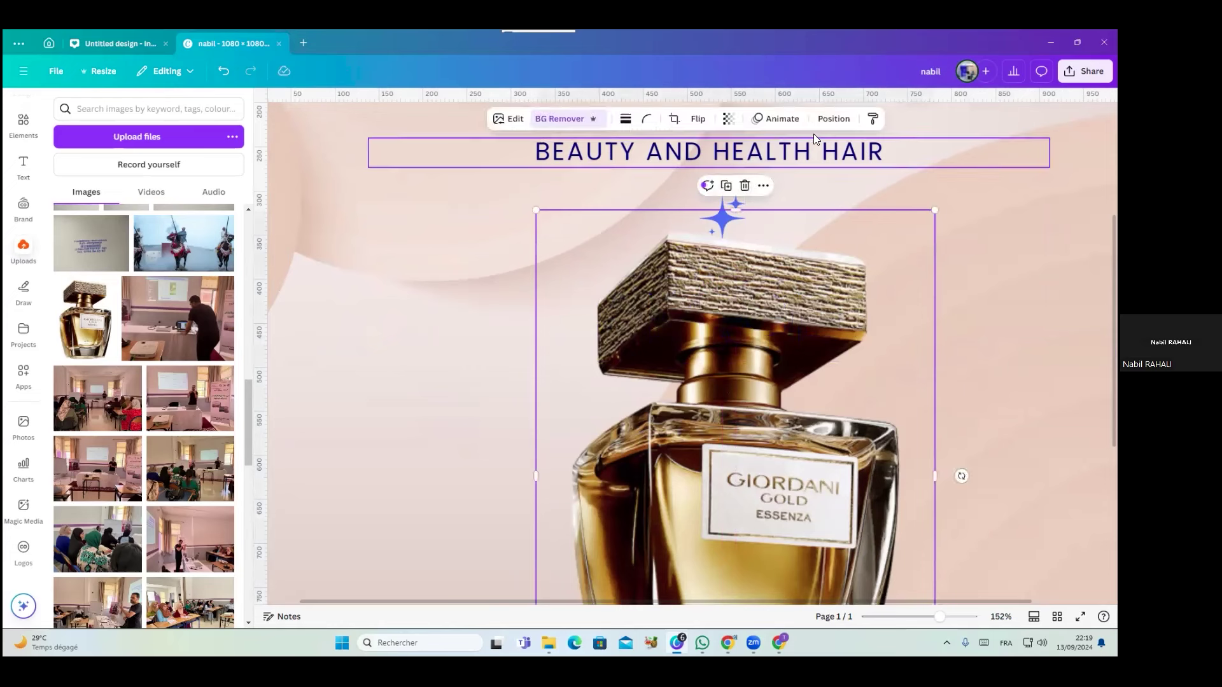
left_click(834, 119)
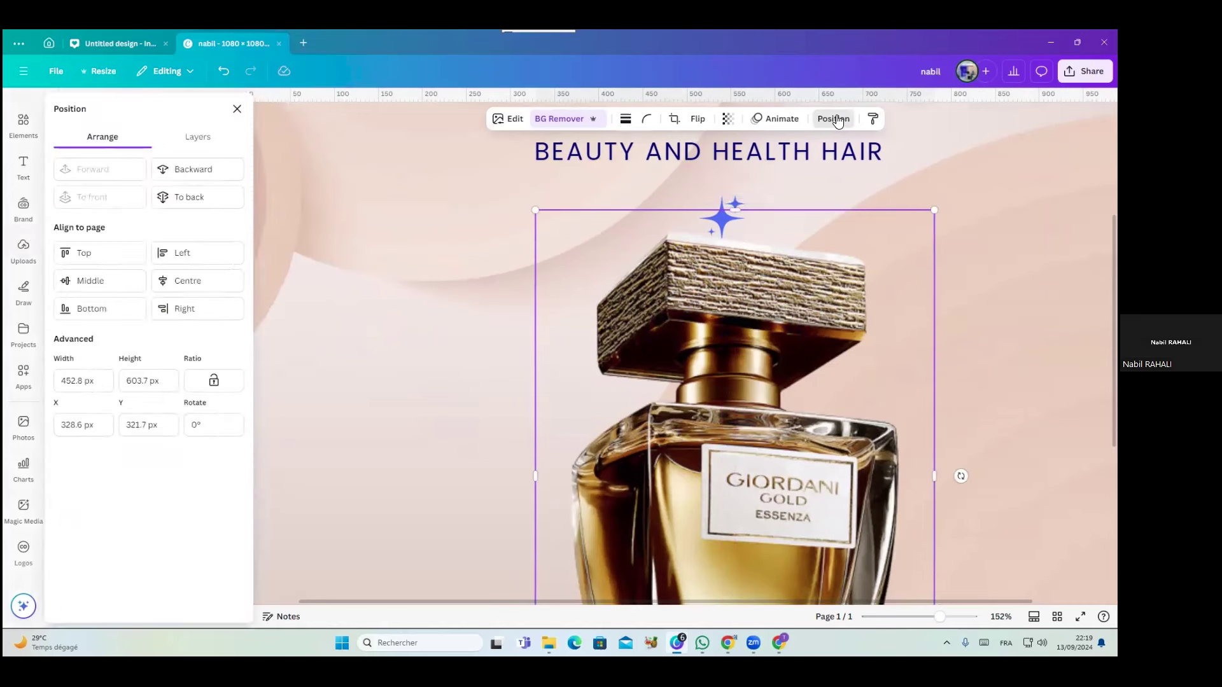
In Layers, stack the sparkle above the perfume and drag it left below the subtitle
left_click(211, 146)
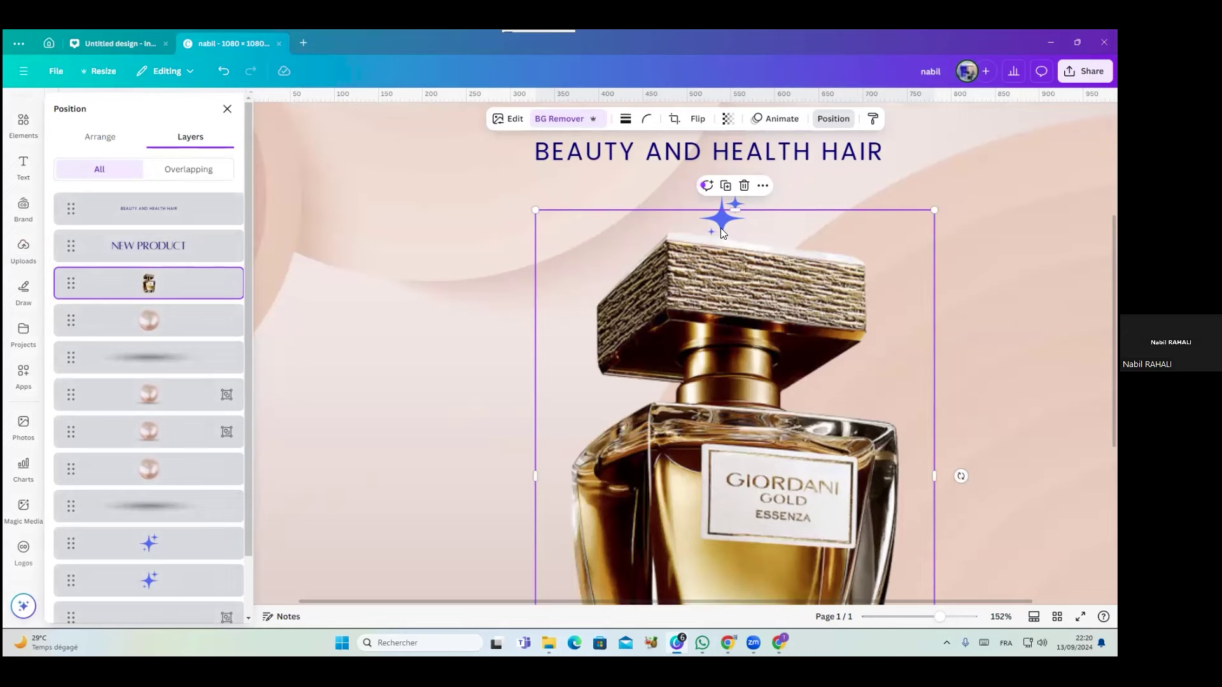
scroll(720, 228, "down", 5)
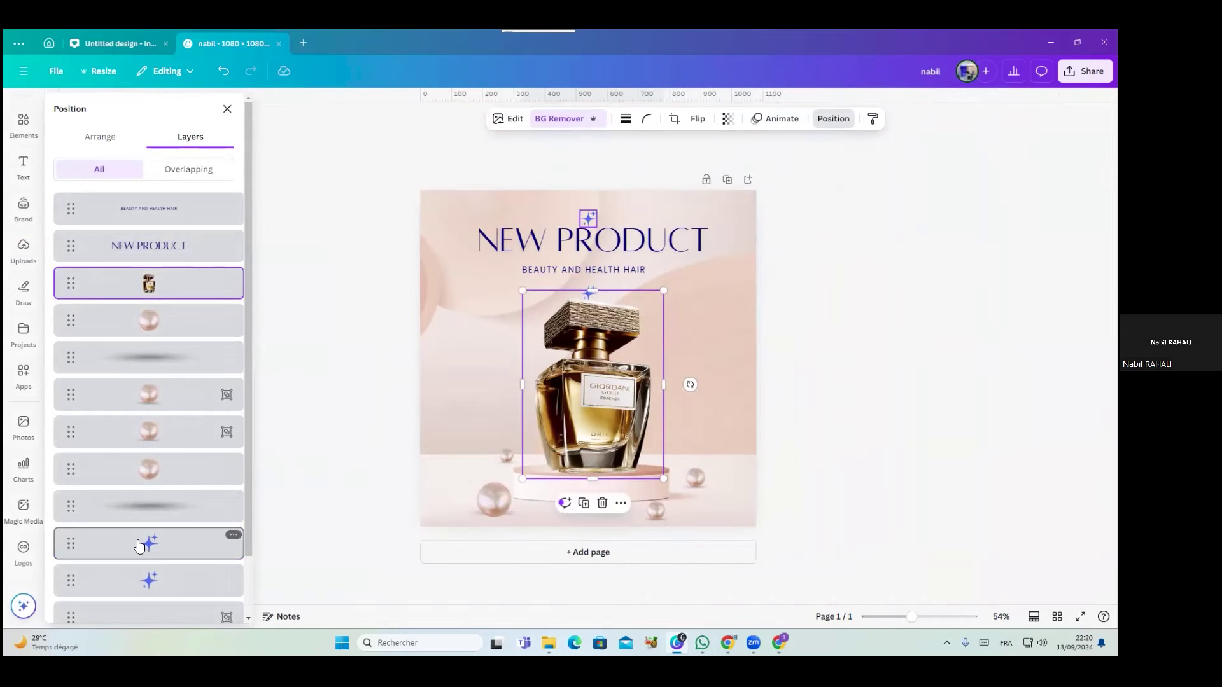
left_click(145, 578)
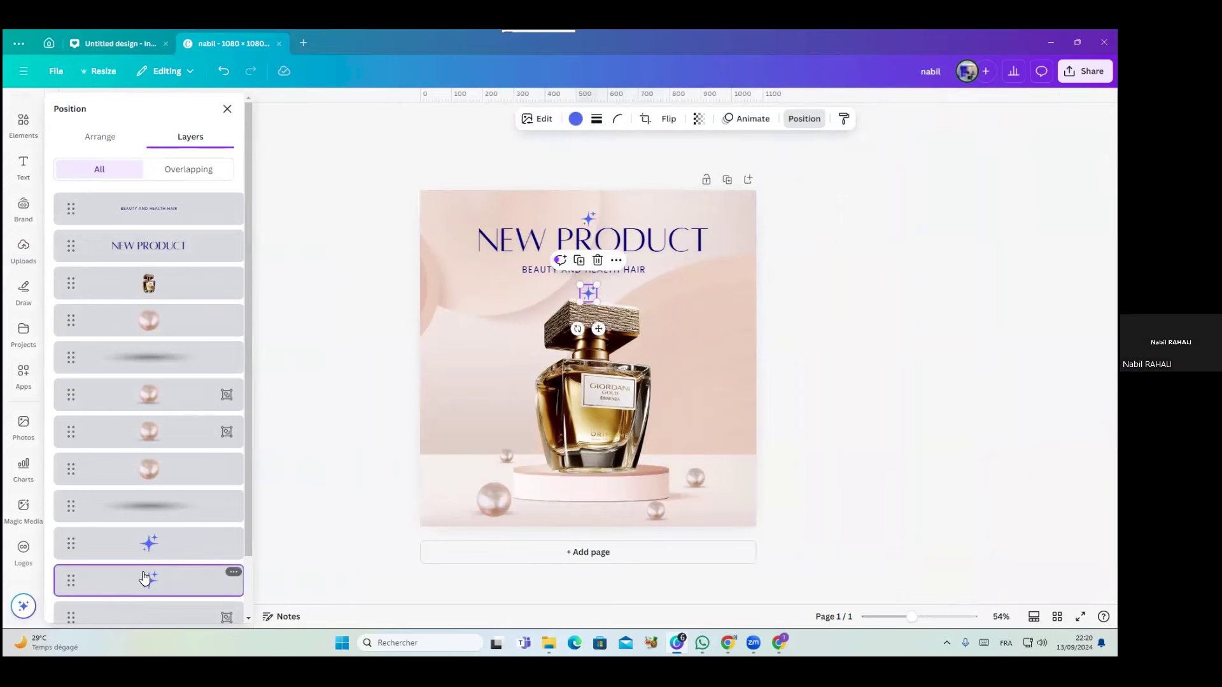
left_click_drag(146, 578, 151, 270)
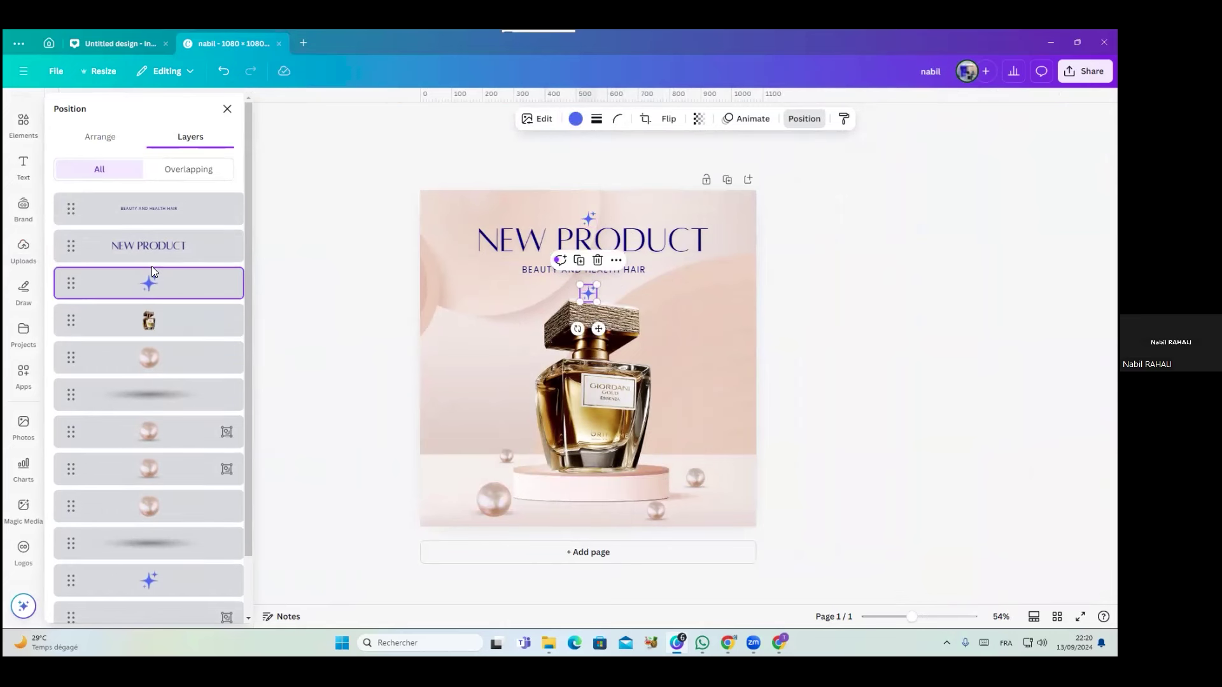
left_click_drag(589, 293, 481, 292)
left_click(594, 325)
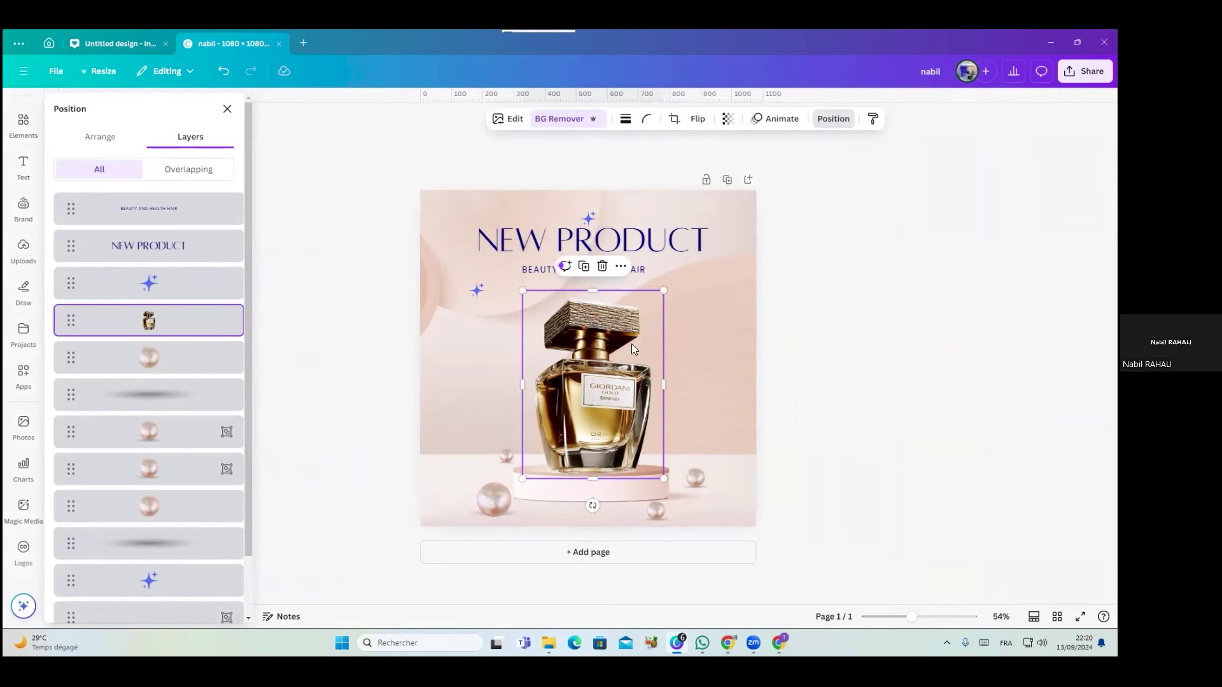
left_click(701, 354)
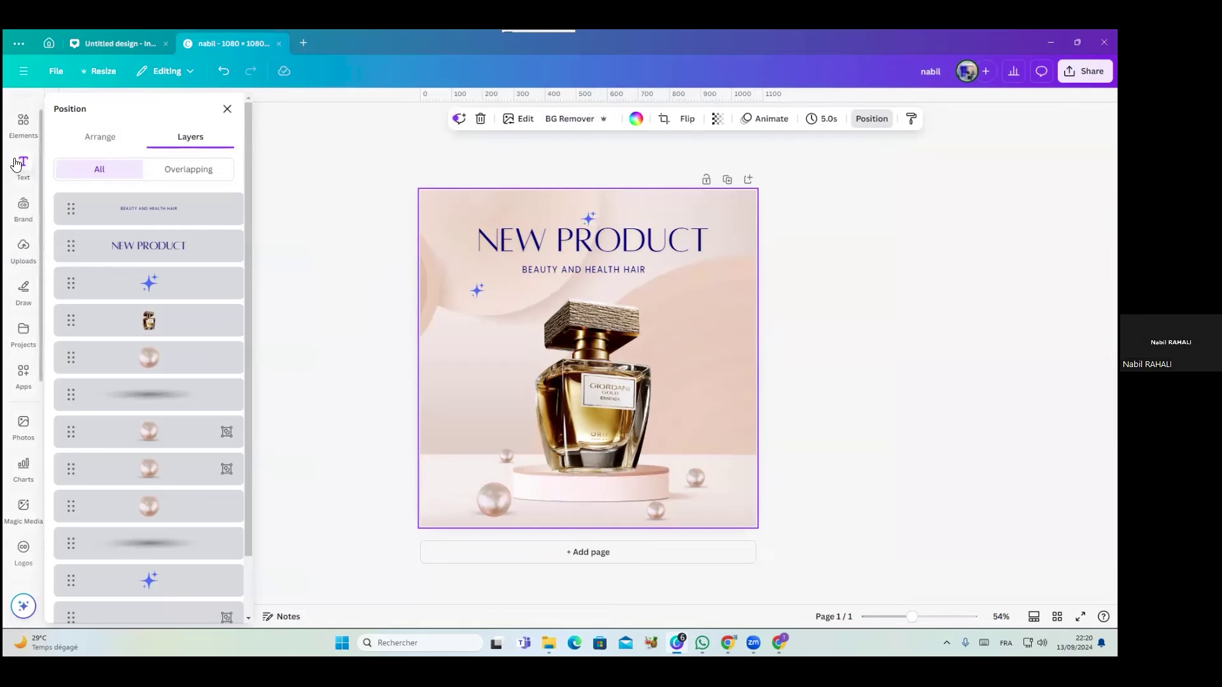
Search Elements for 'ظل' (shadow) using the Arabic keyboard layout
left_click(24, 125)
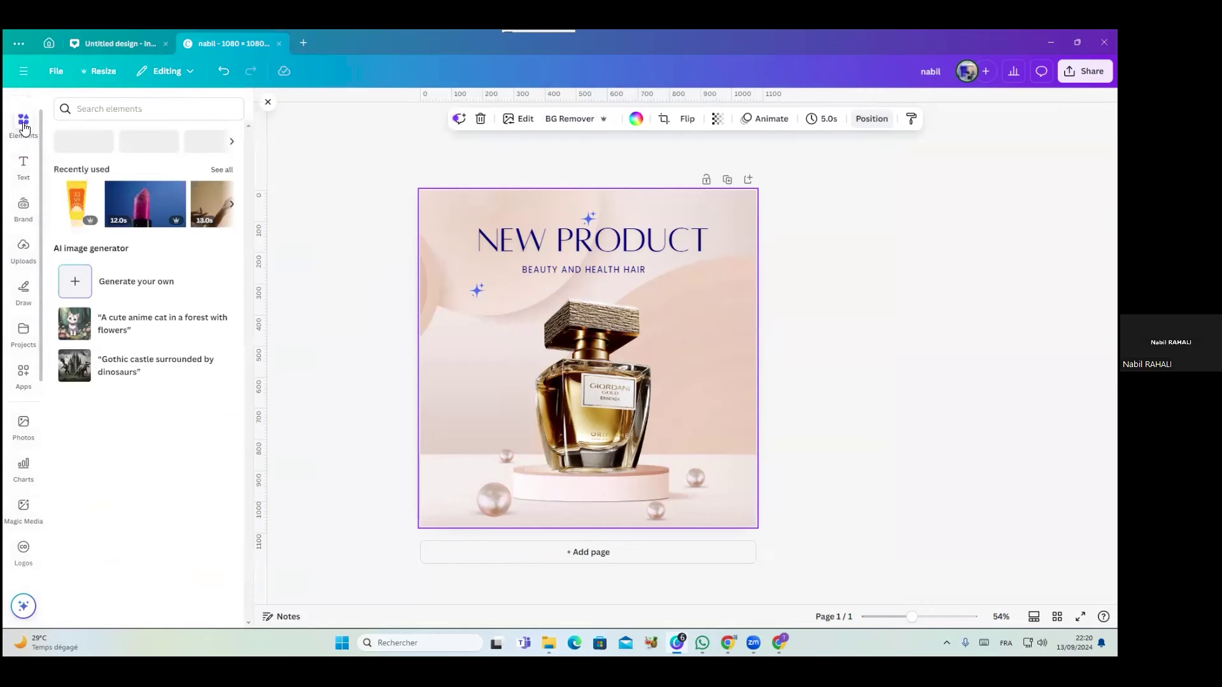
left_click(116, 115)
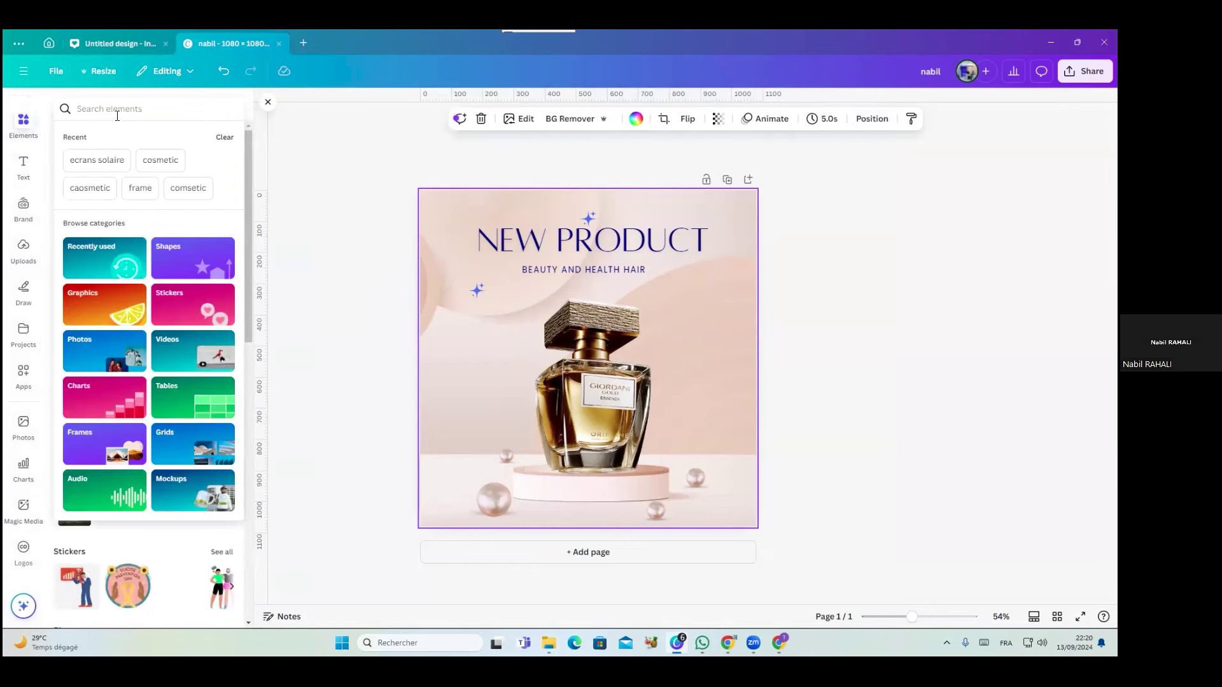
key("alt+shift")
type("ظل")
key("Return")
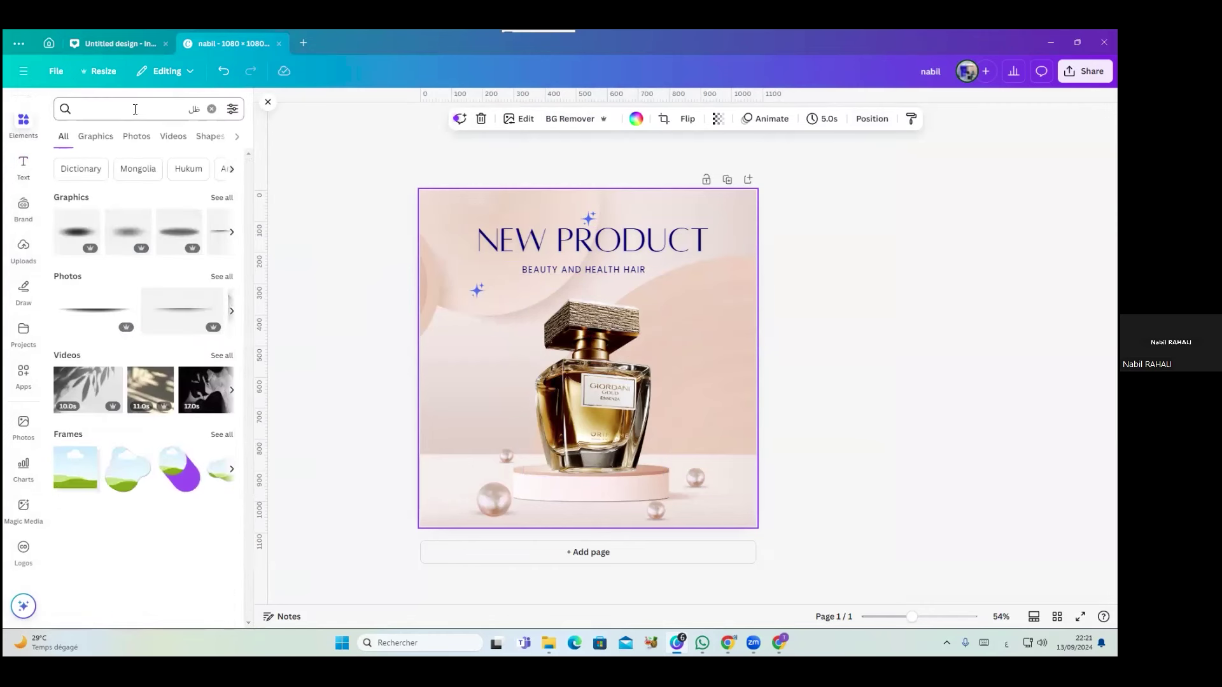
Filter to graphics, add a dark shadow and undo it, then add a lighter shadow behind the bottle
mouse_move(178, 219)
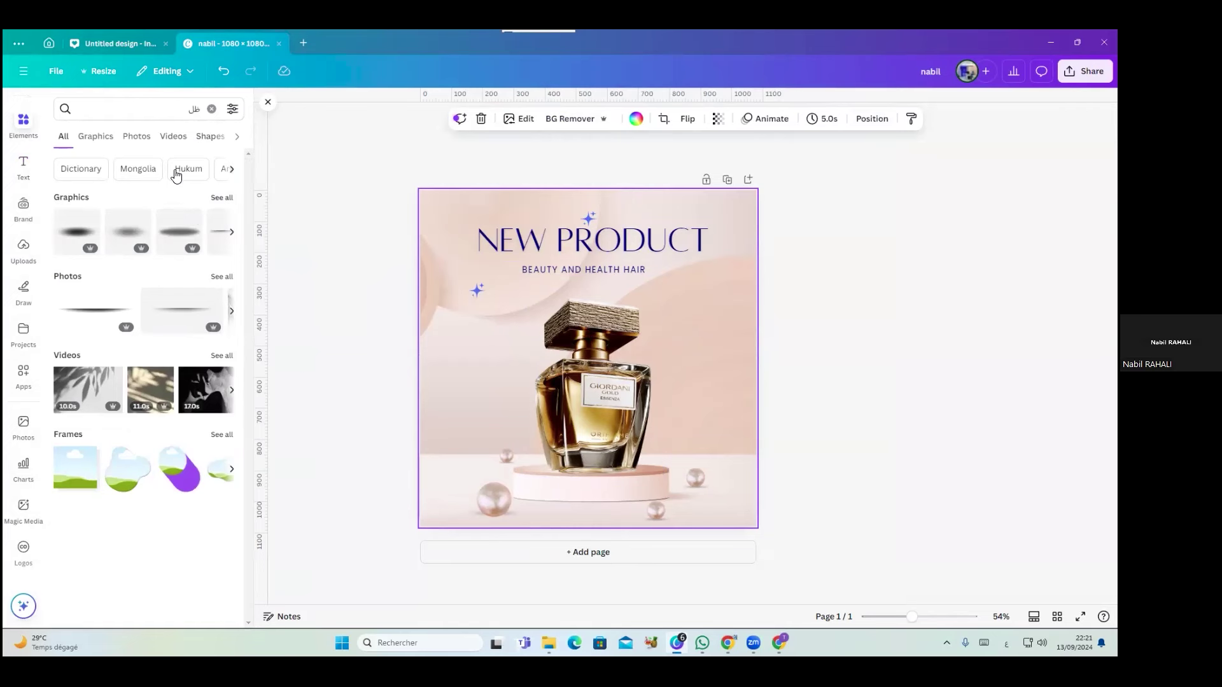
left_click(105, 140)
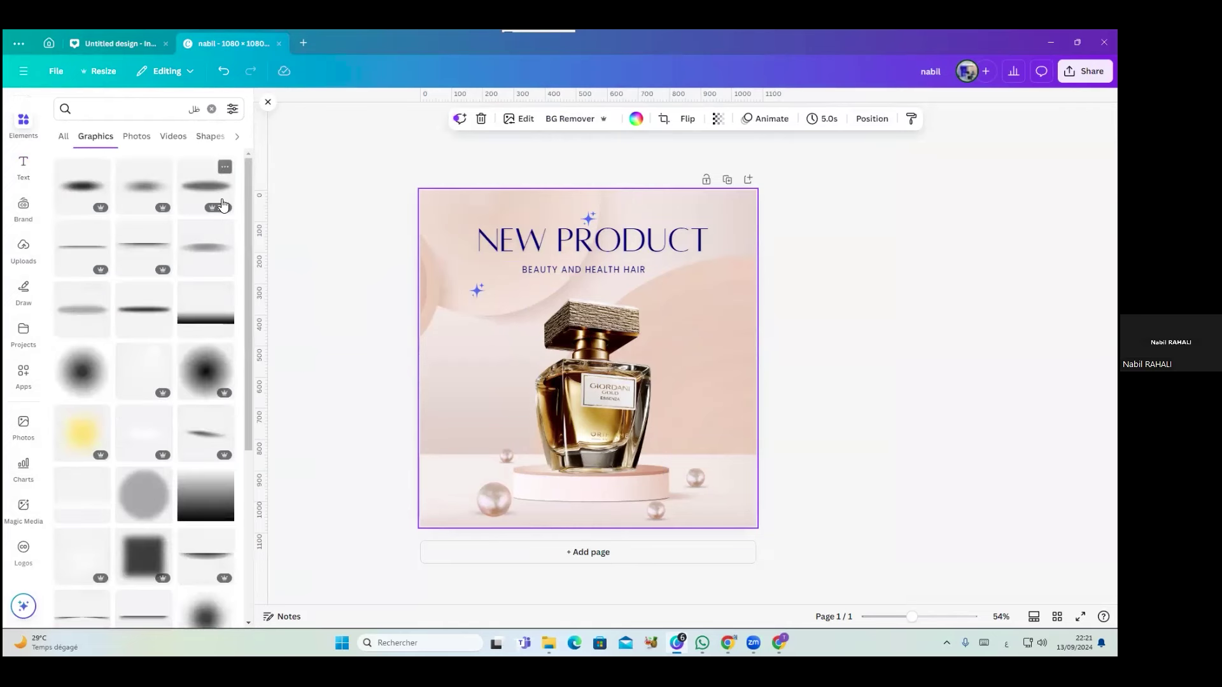
mouse_move(162, 199)
left_click(192, 189)
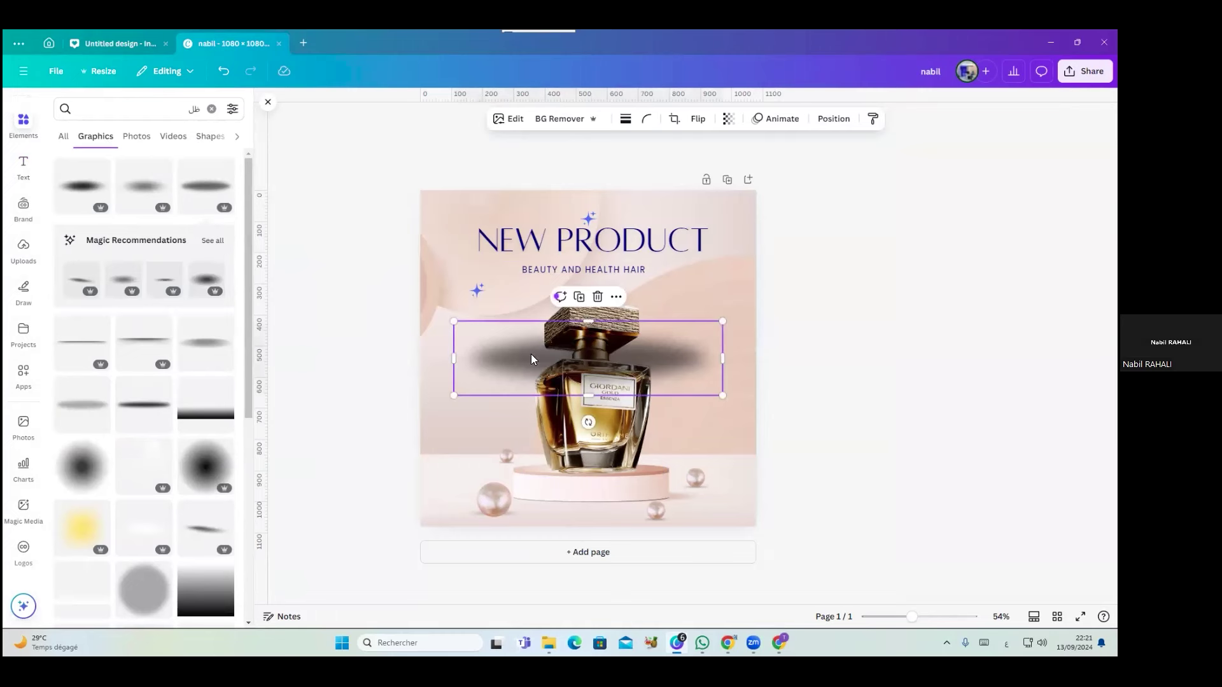
key("ctrl+z")
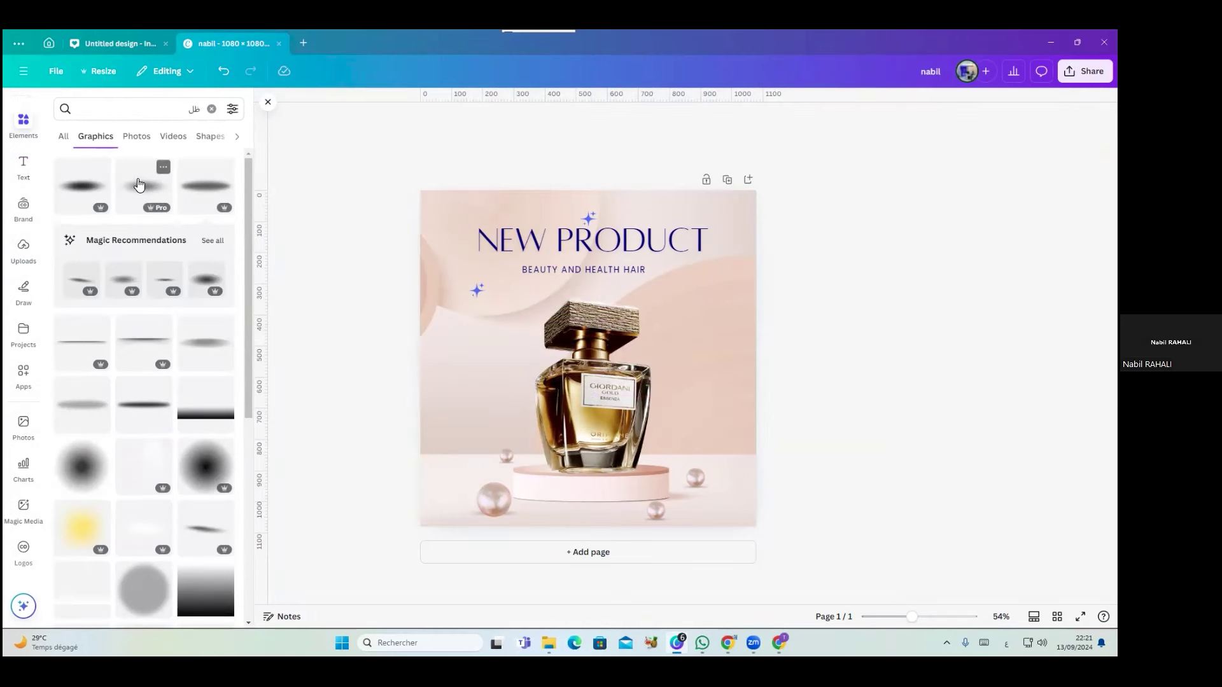
left_click(144, 186)
Place a recommended shadow graphic under the perfume bottle's base and size it to fit
left_click_drag(723, 316, 580, 461)
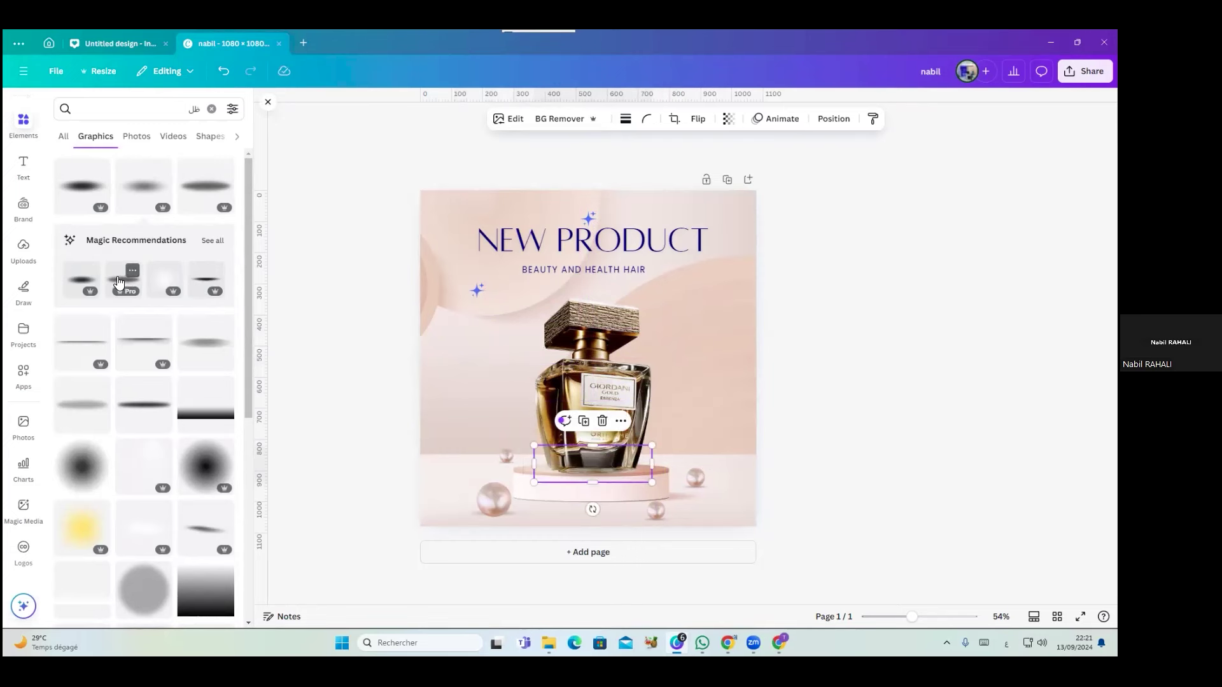
left_click_drag(118, 281, 536, 462)
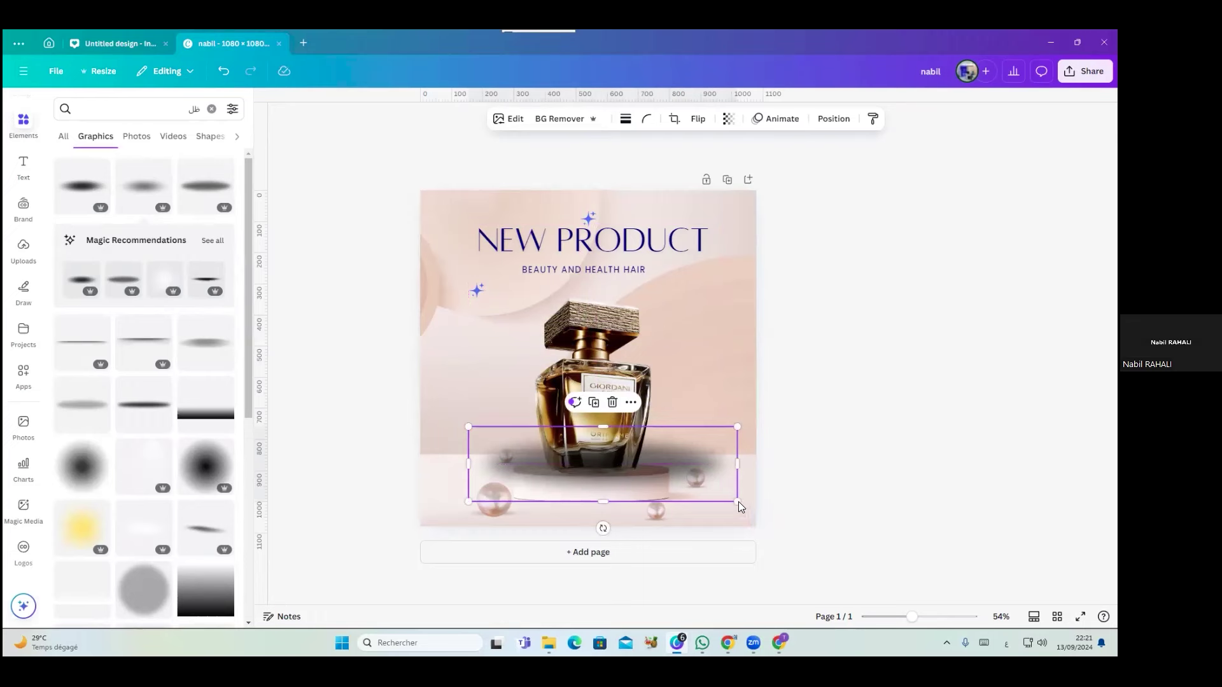
left_click_drag(737, 501, 599, 464)
left_click_drag(529, 446, 584, 468)
scroll(569, 460, "up", 5)
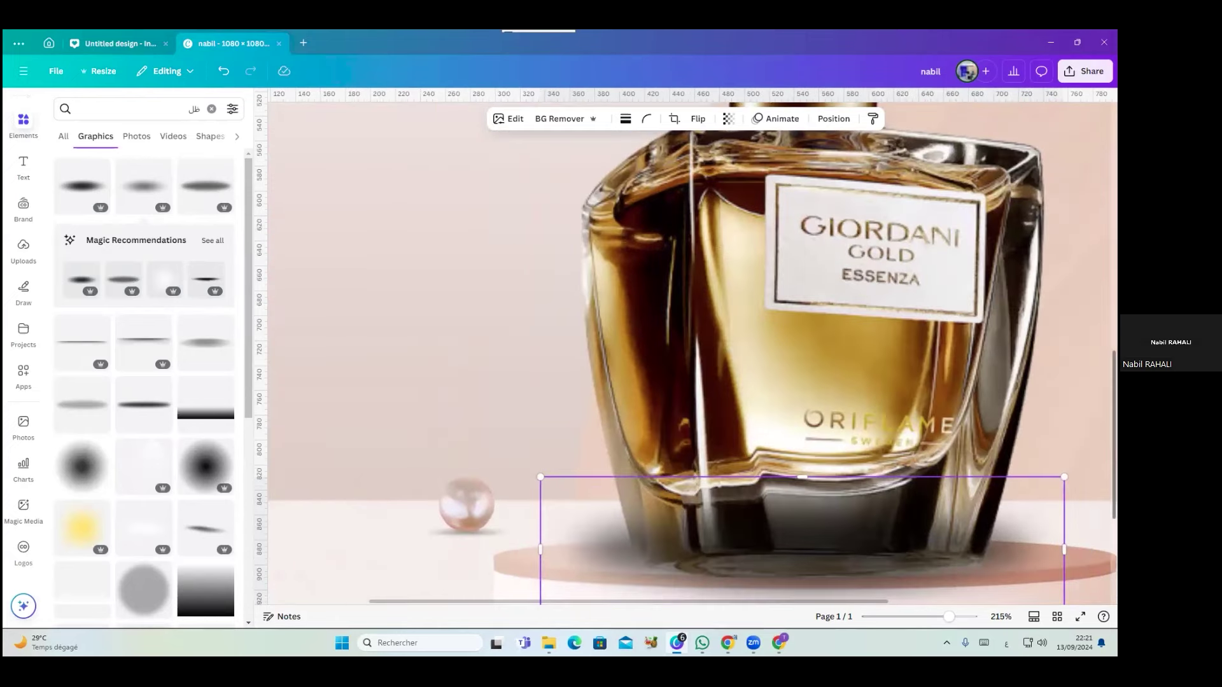
scroll(874, 460, "down", 3)
left_click_drag(856, 447, 866, 442)
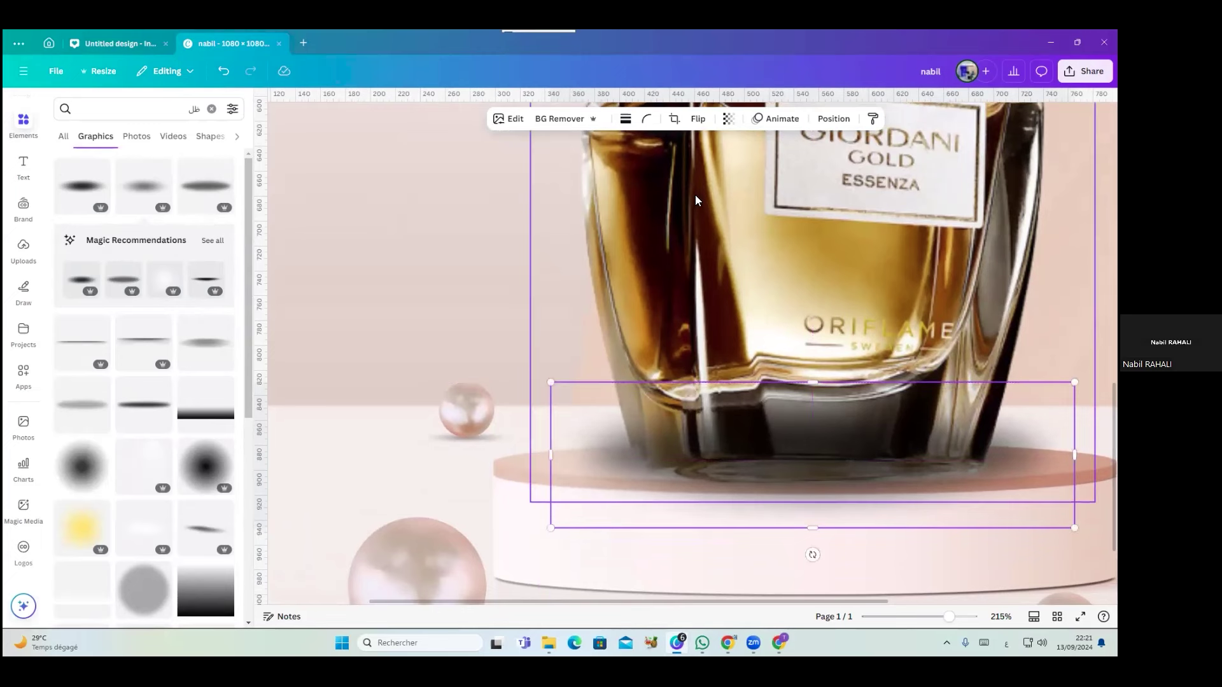
Delete the smaller extra shadow and move the larger shadow layer below the bottle
left_click(836, 121)
left_click(162, 316)
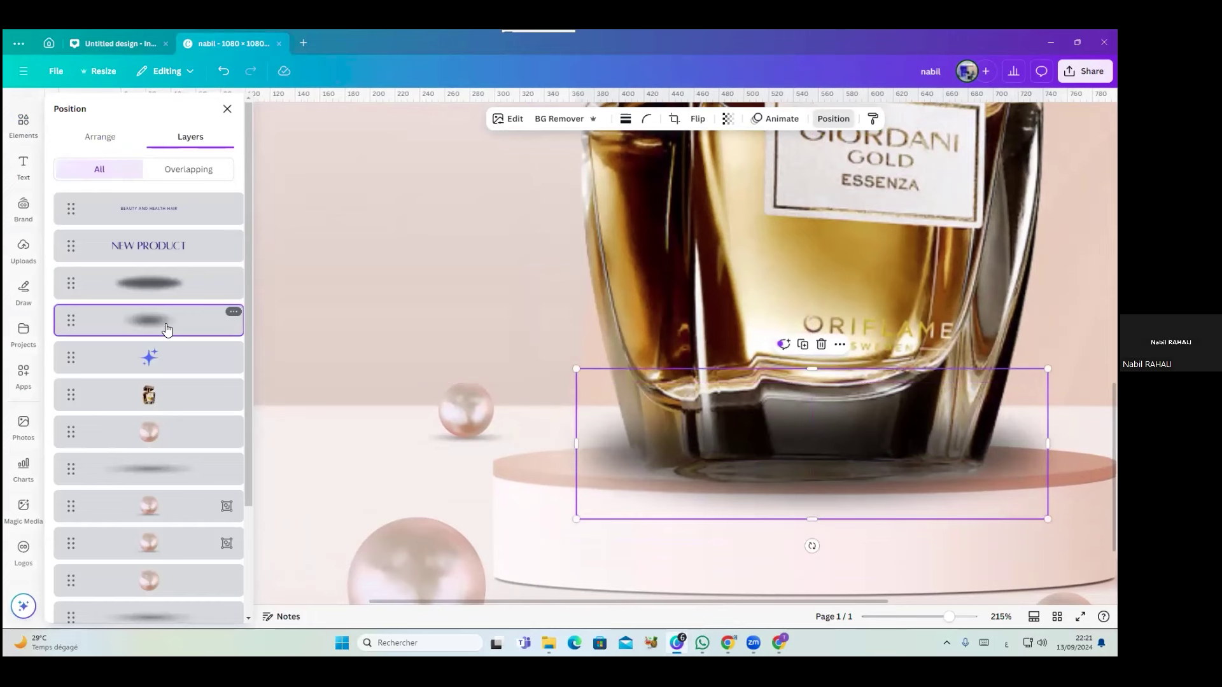
key("Delete")
left_click(156, 281)
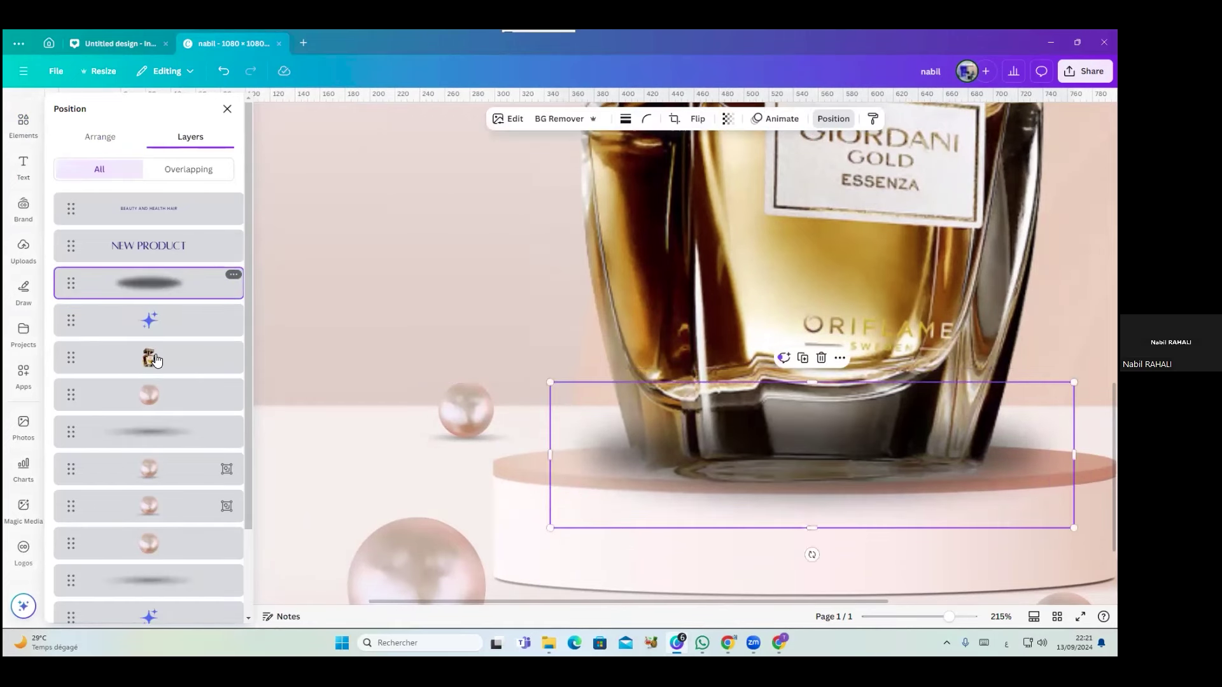
left_click_drag(163, 284, 176, 371)
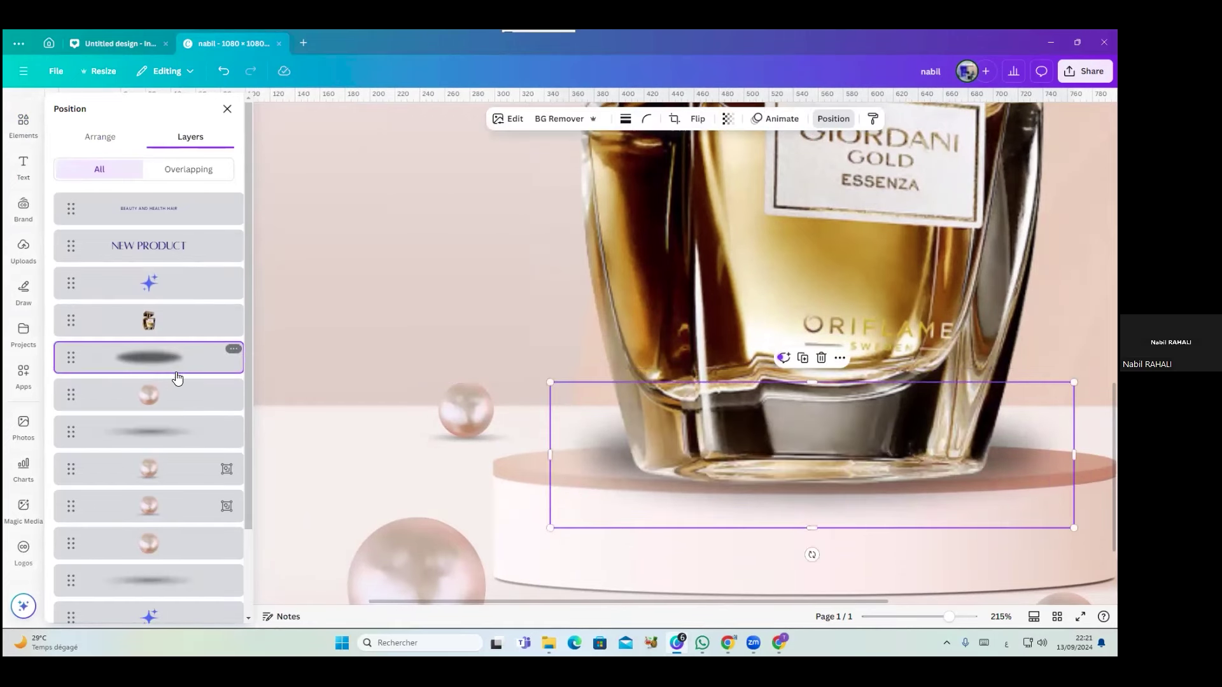
Realign the bottle on the pedestal and tuck the shrunken shadow under its base
left_click(607, 455)
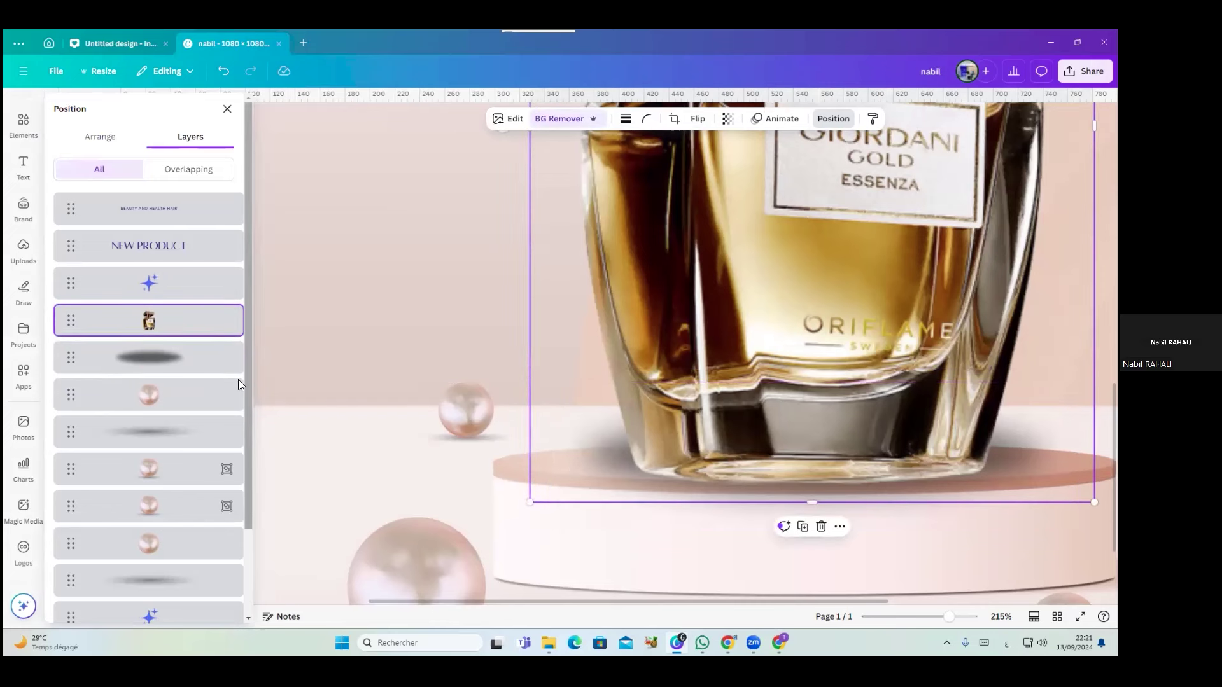
left_click(214, 368)
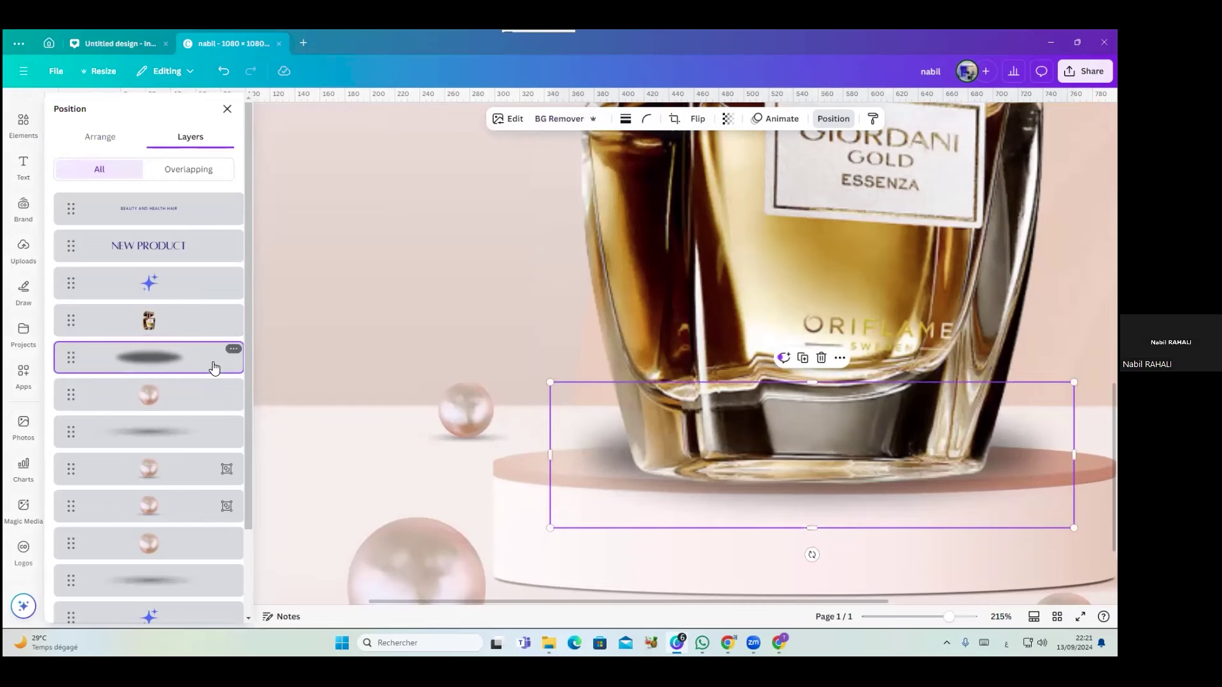
mouse_move(577, 523)
left_mouse_down()
mouse_move(565, 527)
mouse_move(579, 534)
left_mouse_up()
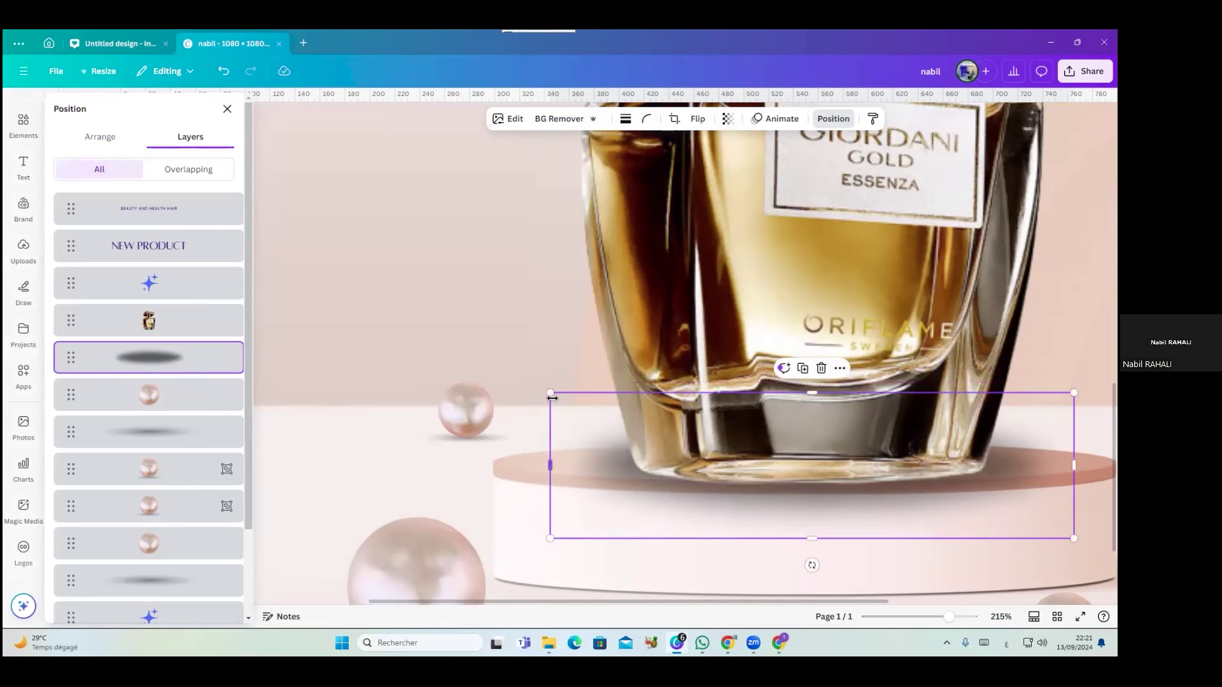
left_click_drag(551, 394, 617, 407)
left_click(659, 329)
left_click_drag(660, 324, 665, 306)
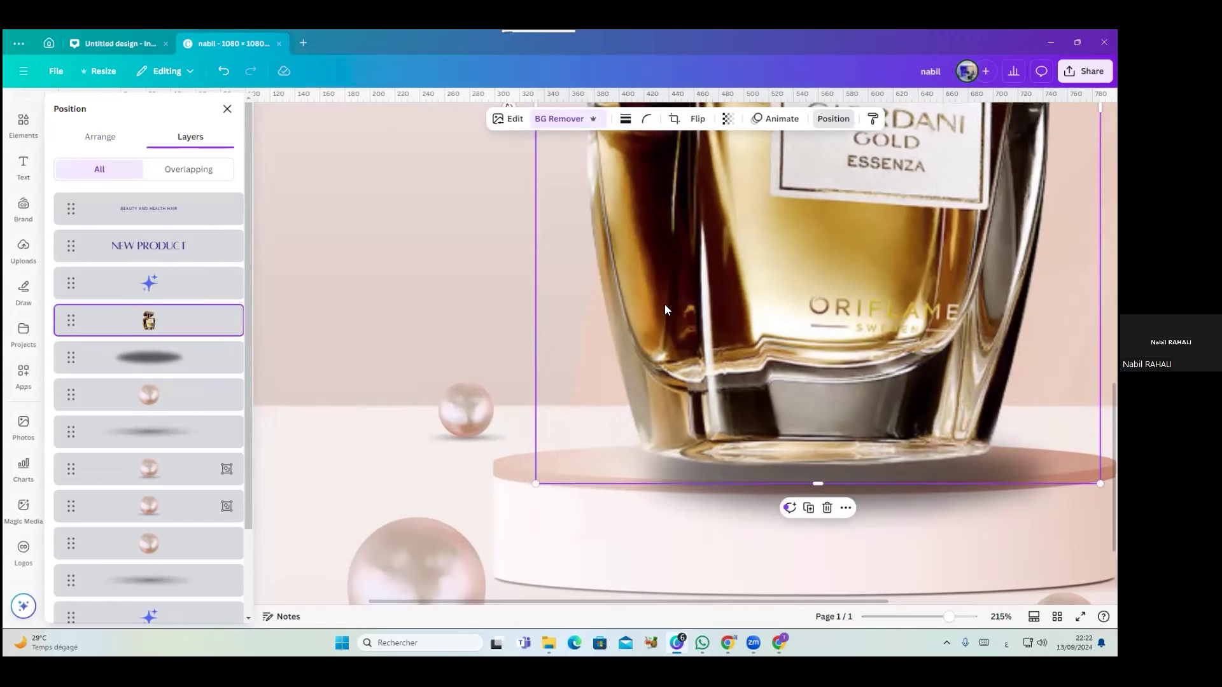
left_click_drag(707, 396, 662, 408)
left_click(655, 479)
left_click_drag(697, 513, 688, 498)
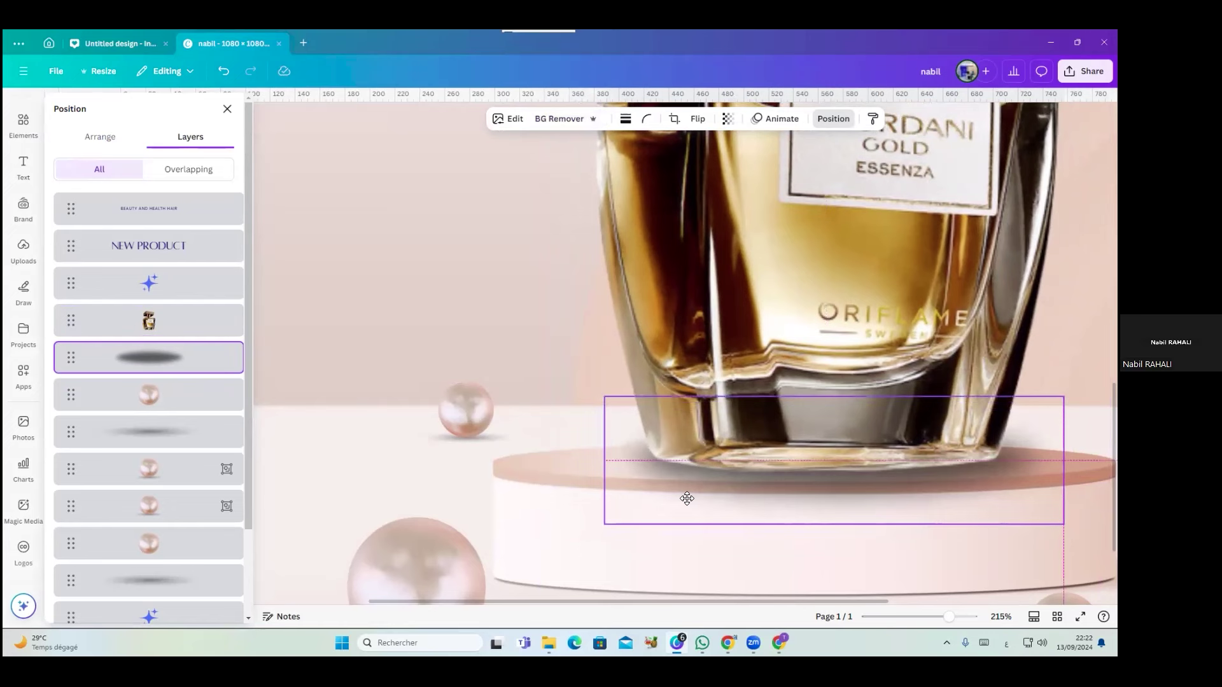
left_click_drag(686, 498, 686, 498)
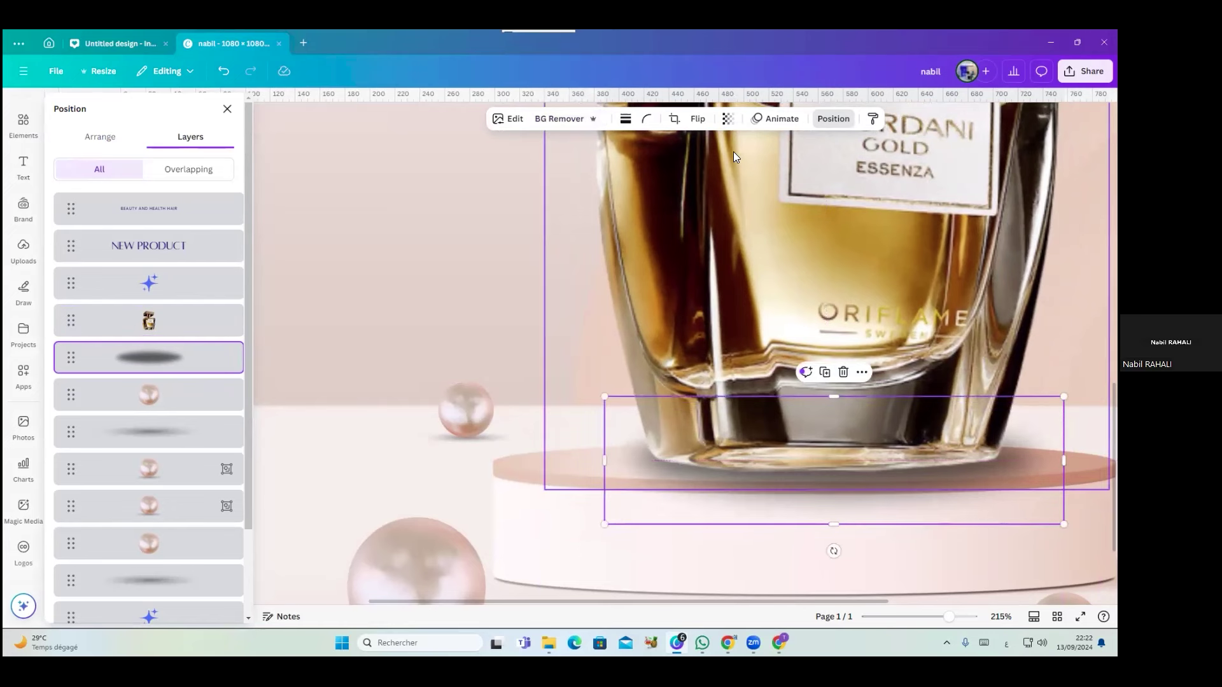
Raise the shadow's transparency so it looks soft and light
left_click(727, 118)
mouse_move(761, 176)
left_mouse_down()
mouse_move(739, 168)
mouse_move(749, 169)
left_mouse_up()
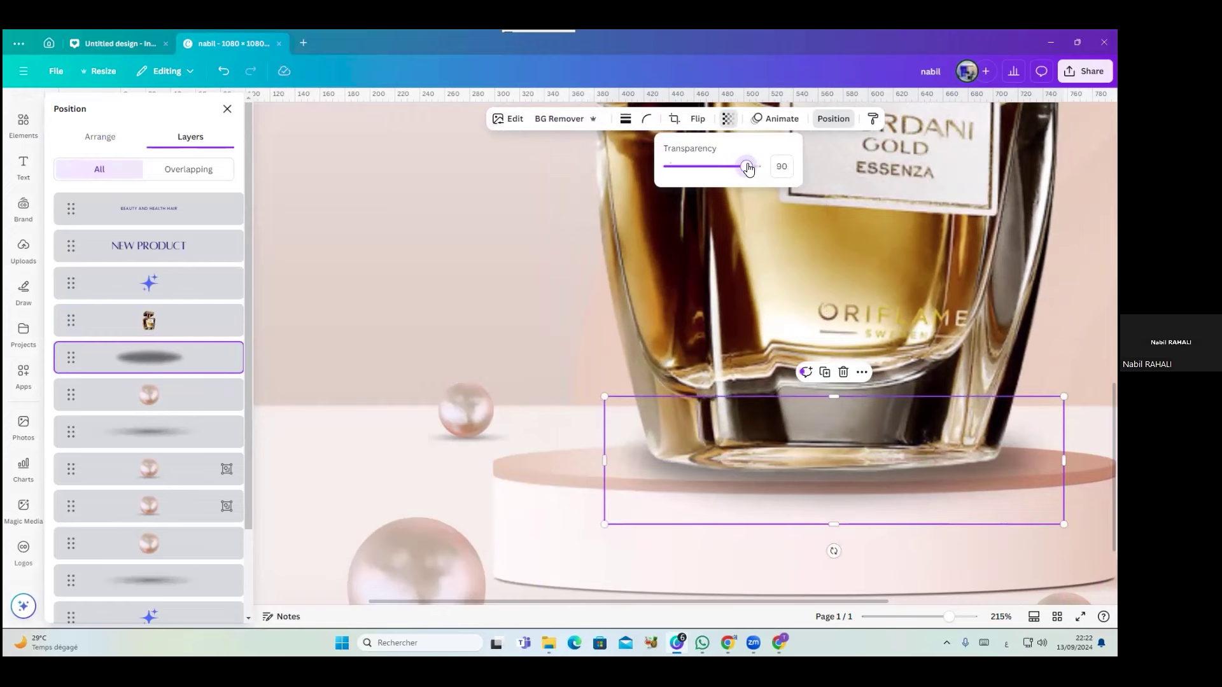
left_click(478, 233)
scroll(477, 233, "down", 5)
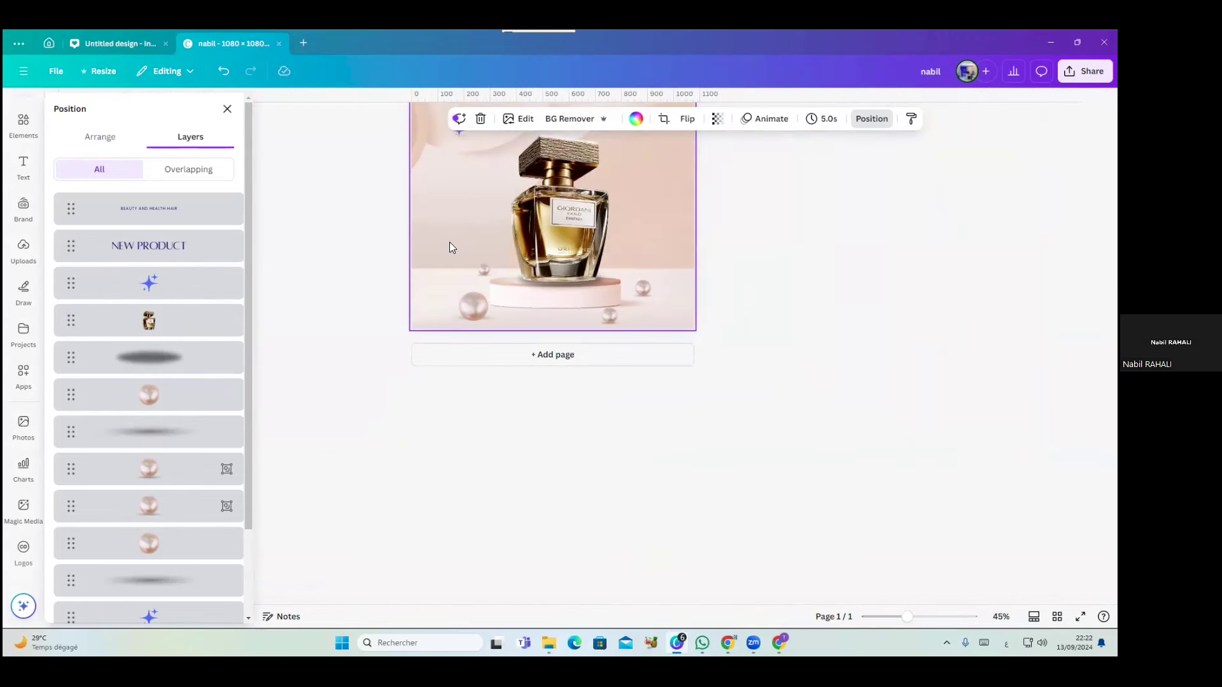
scroll(452, 248, "down", 1)
key("Escape")
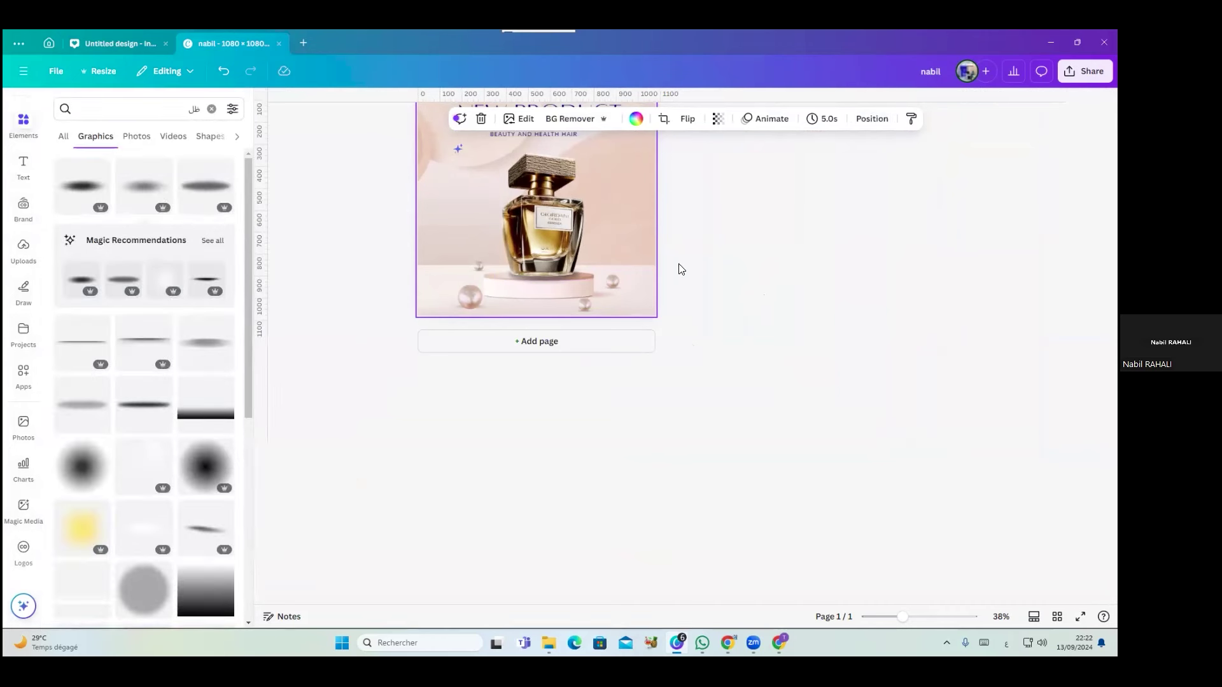
scroll(555, 187, "up", 3)
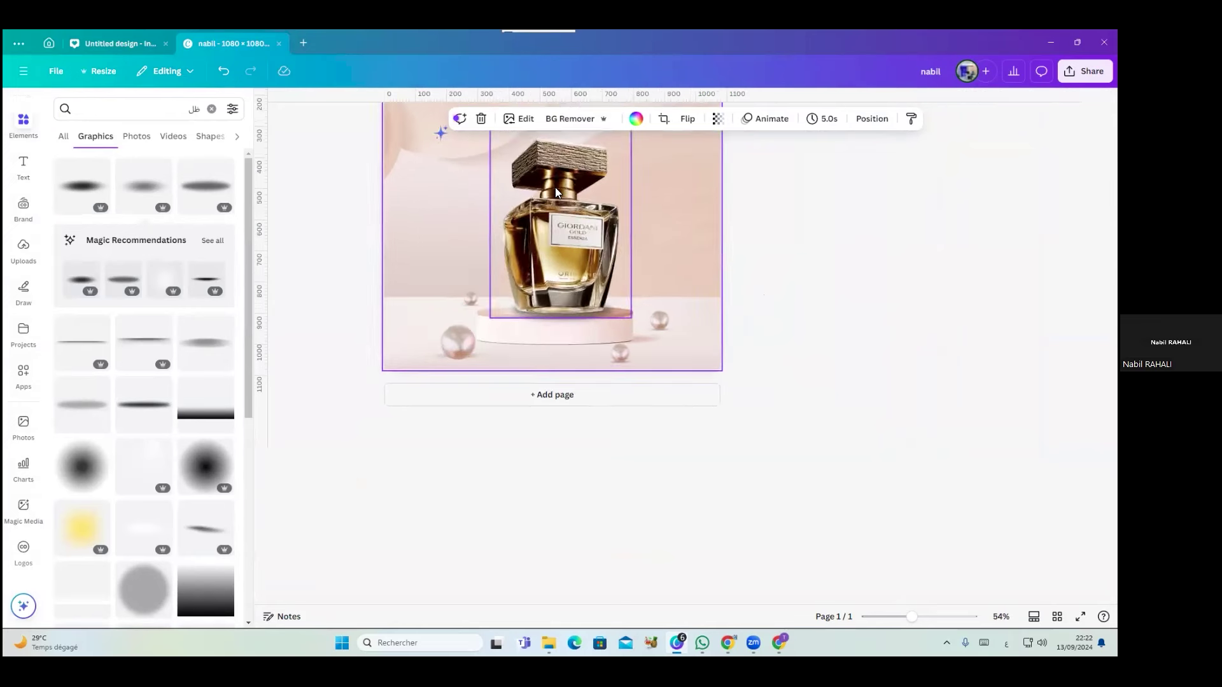
left_click(578, 242)
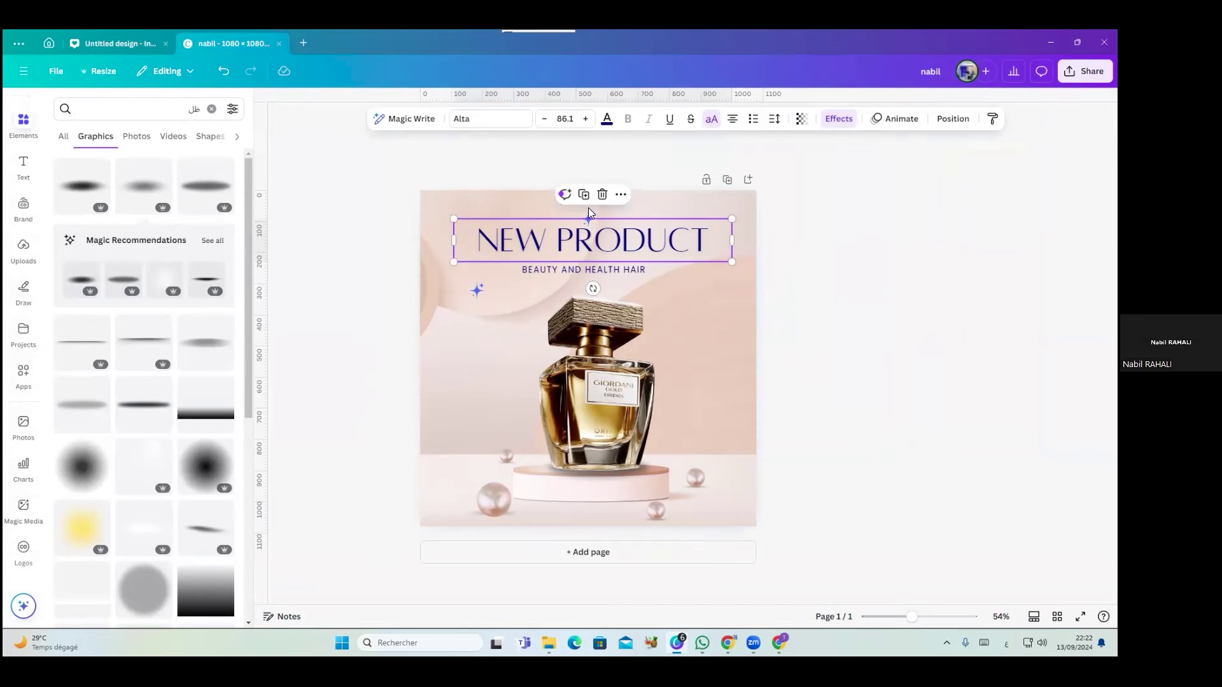
Set NEW PRODUCT in League Spartan at size 75 so it fits on one line
left_click_drag(590, 213, 608, 209)
left_click(627, 231)
left_click(489, 124)
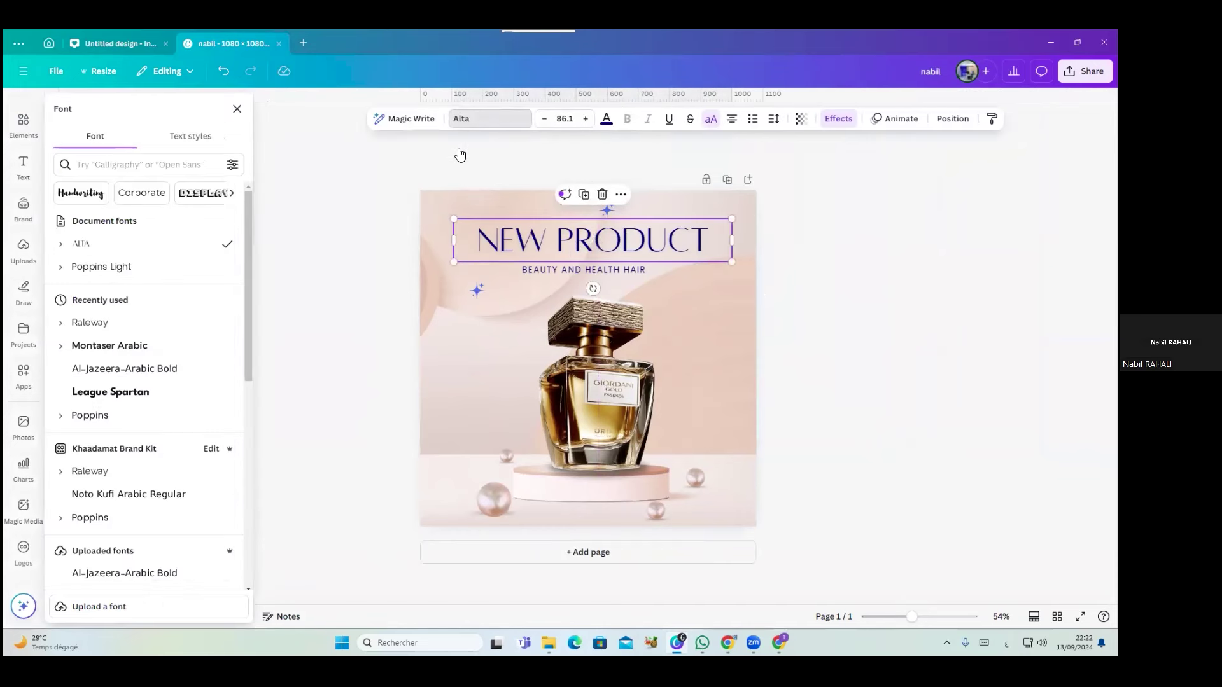
left_click(144, 396)
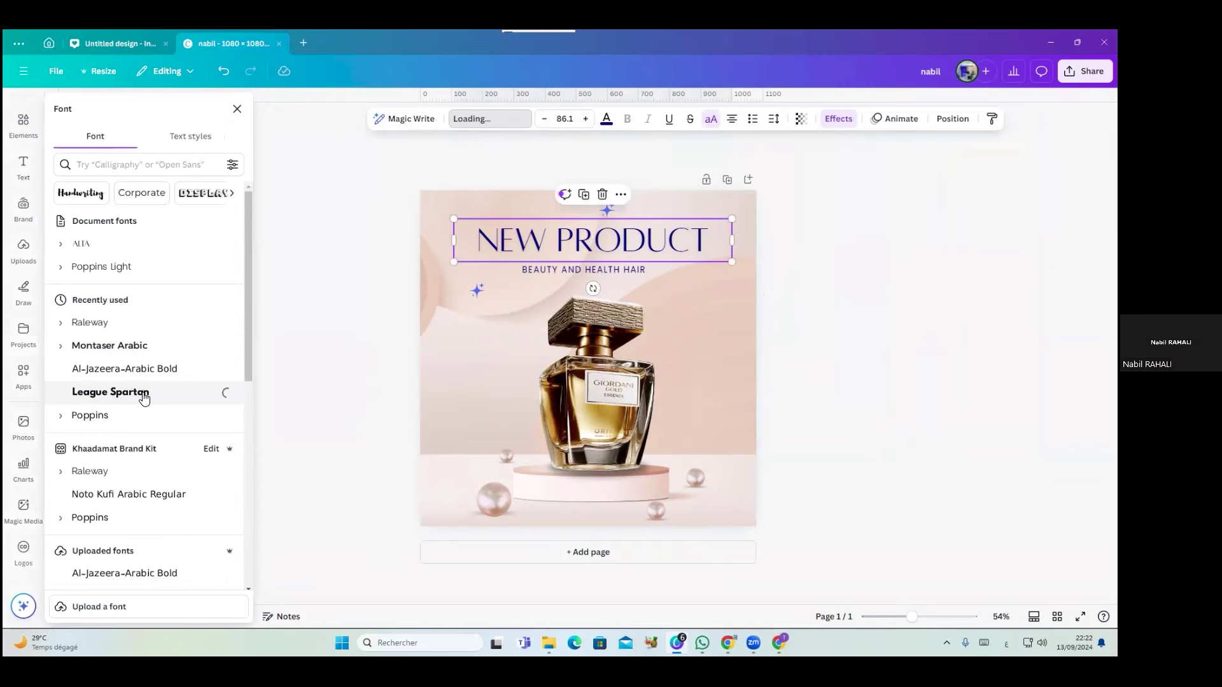
left_click_drag(735, 256, 709, 242)
Move the BEAUTY AND HEALTH HAIR subtitle left beneath the heading
left_click(725, 291)
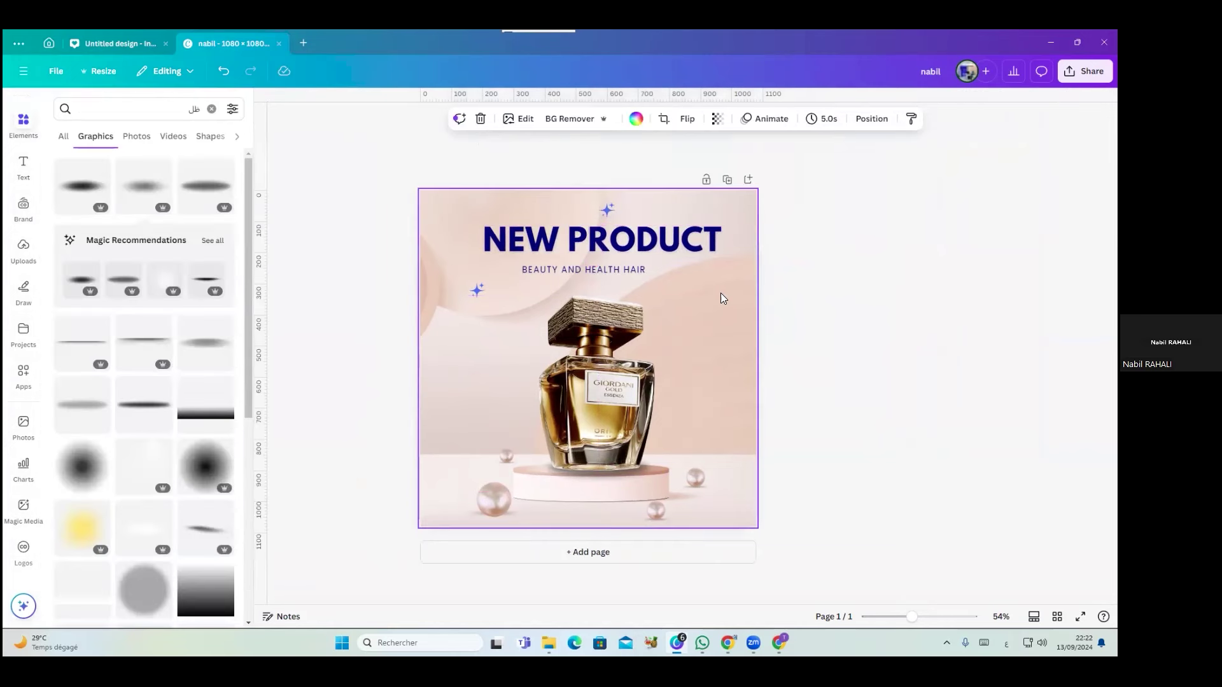
left_click(627, 269)
left_click_drag(627, 269, 592, 264)
Colour the top and left sparkles with gold sampled from the perfume bottle
left_click(686, 298)
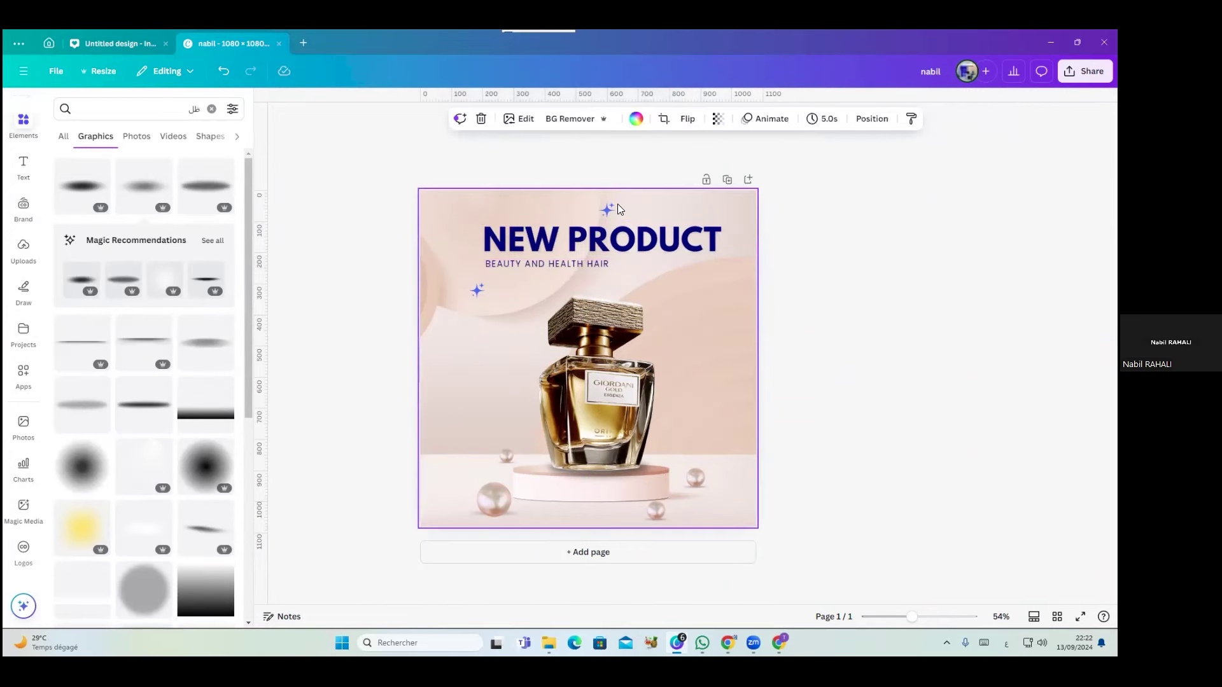
left_click(608, 208)
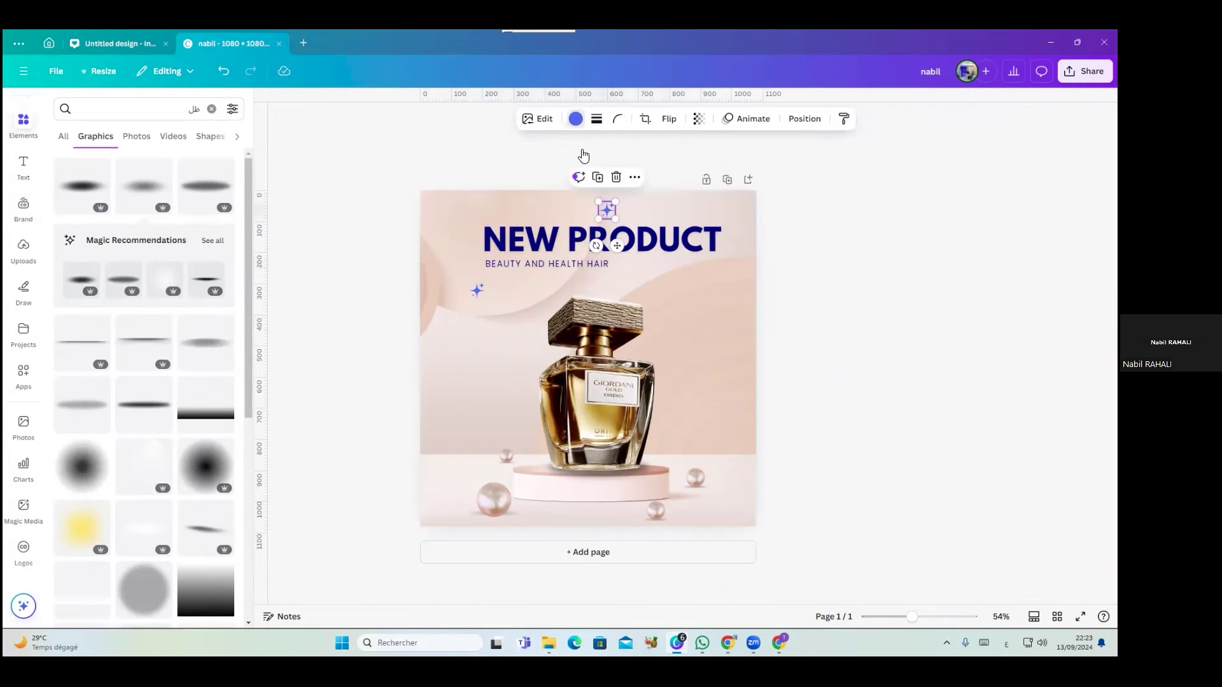
left_click(575, 118)
left_click(67, 197)
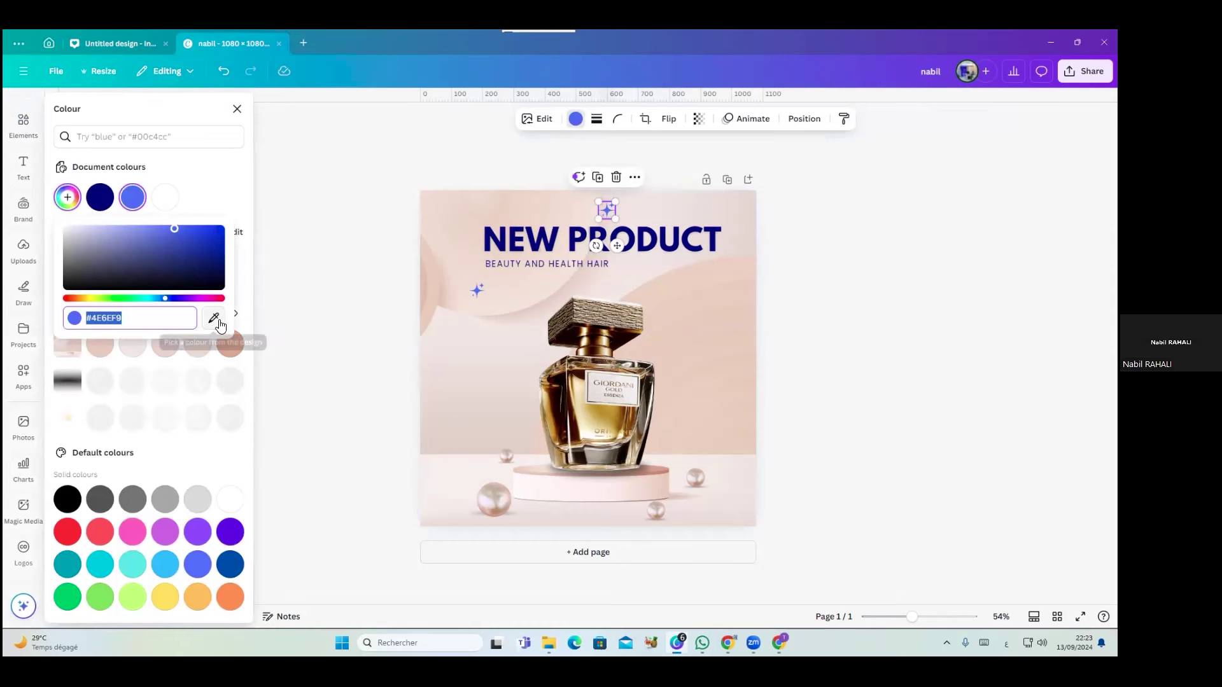
left_click(213, 318)
left_click(605, 421)
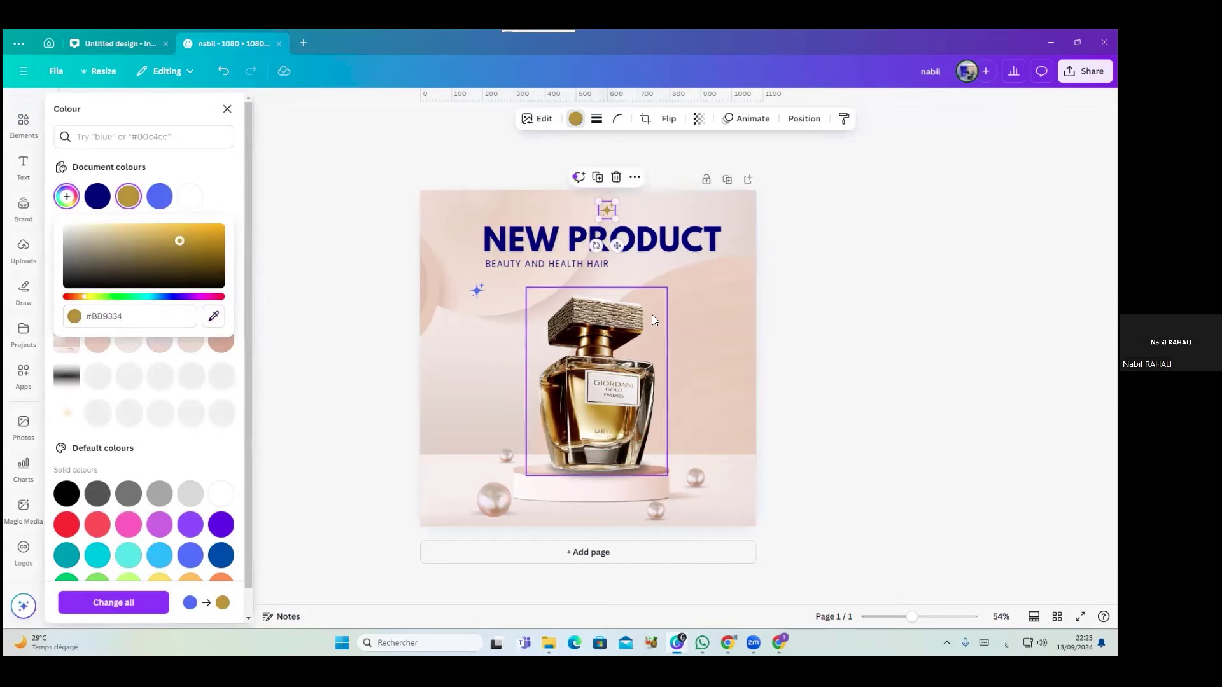
left_click(471, 289)
left_click(100, 197)
Make the NEW PRODUCT heading and subtitle dark brown sampled from the bottle
left_click(569, 247)
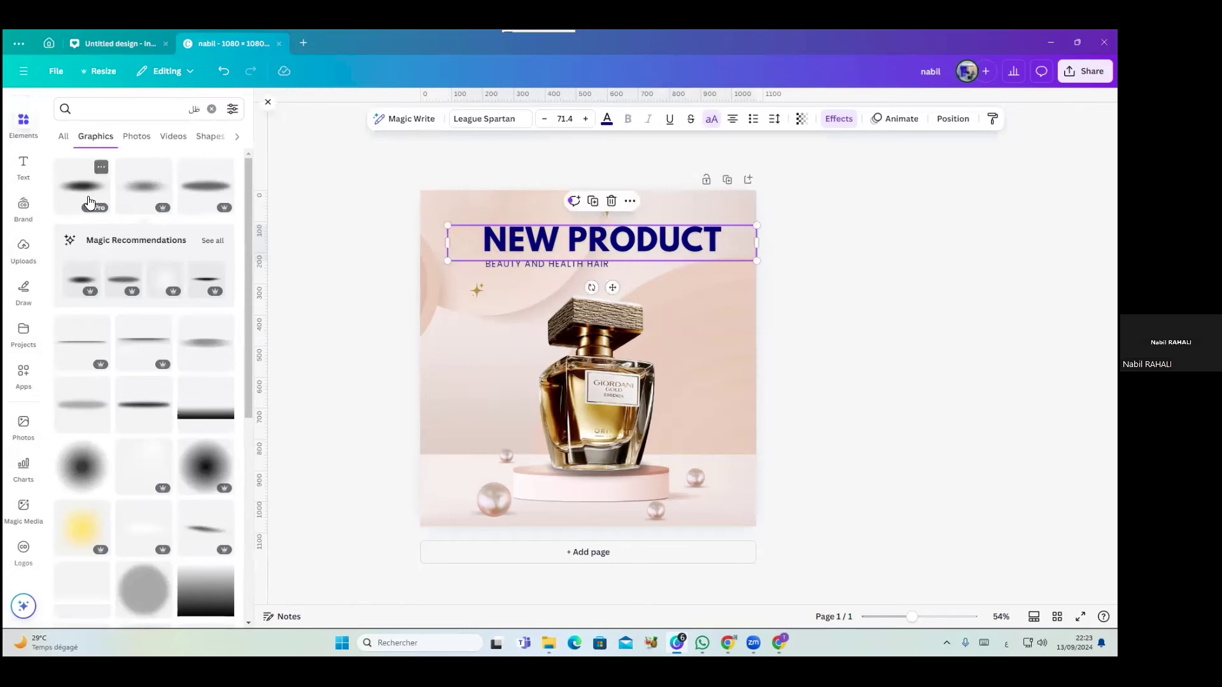
left_click(606, 119)
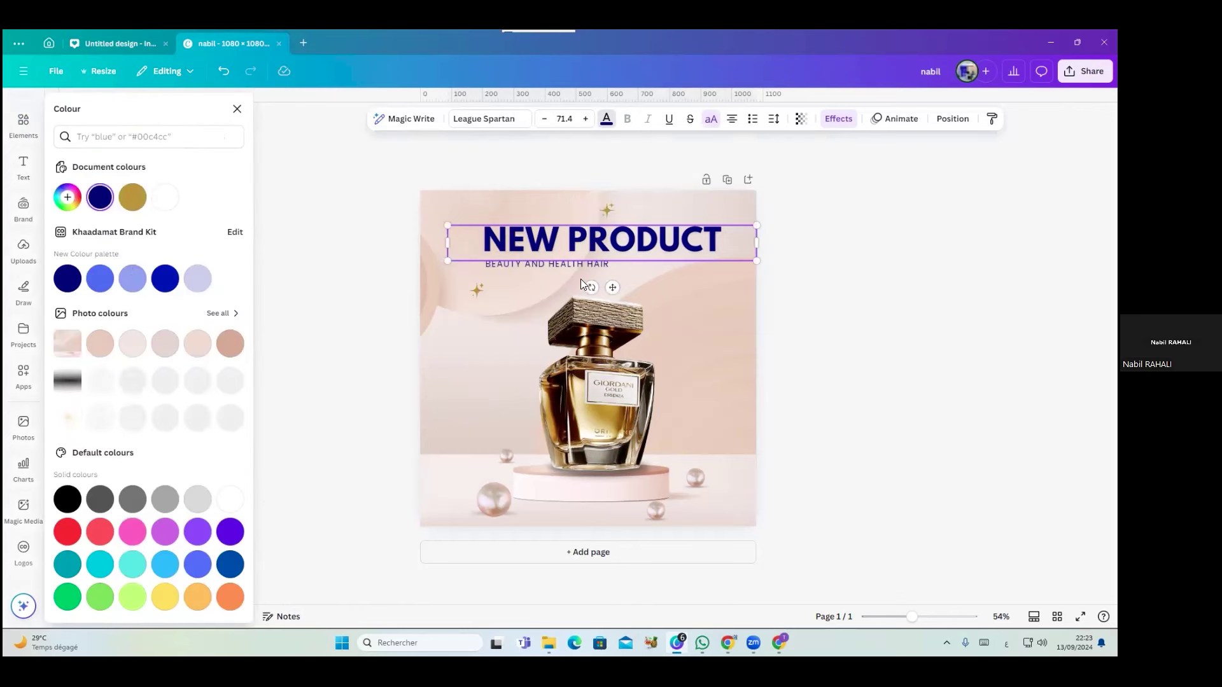
left_click(75, 201)
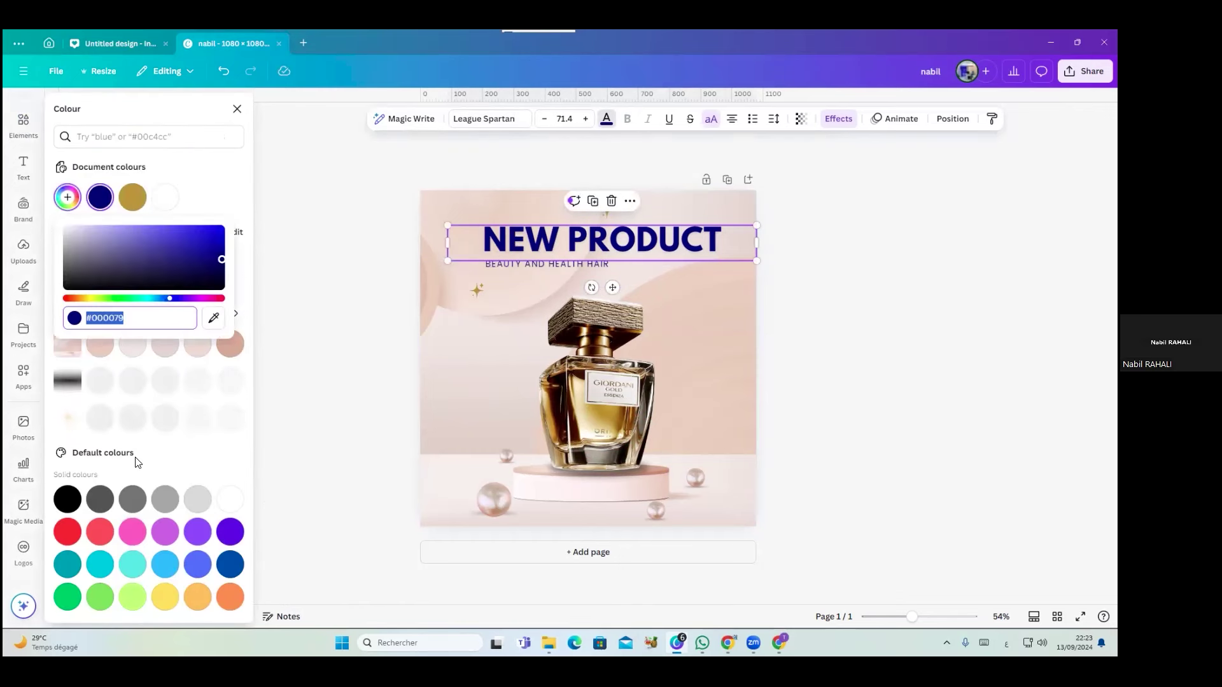
left_click(214, 317)
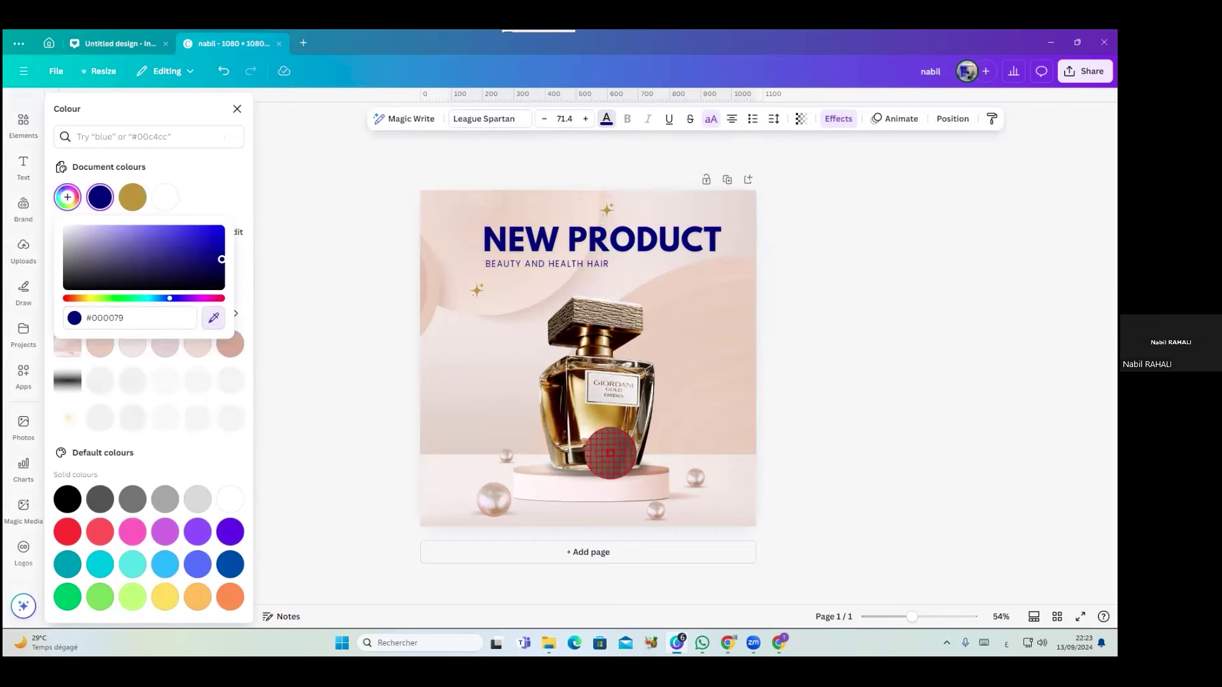
left_click(613, 455)
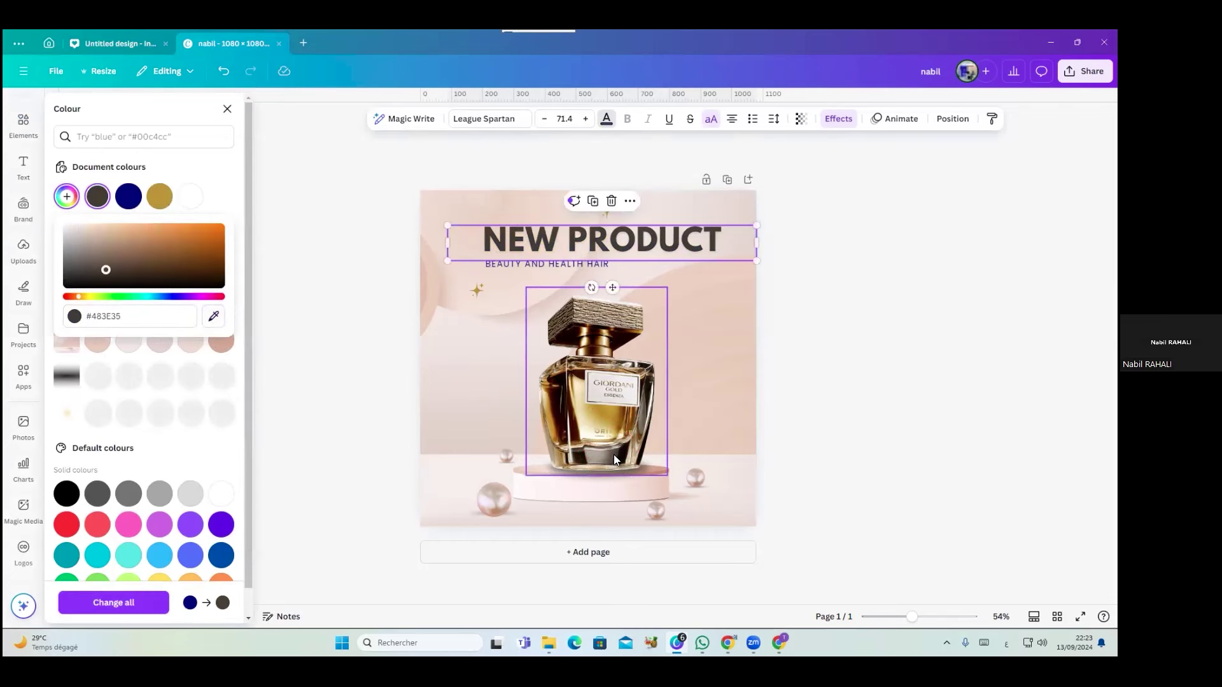
left_click(532, 263)
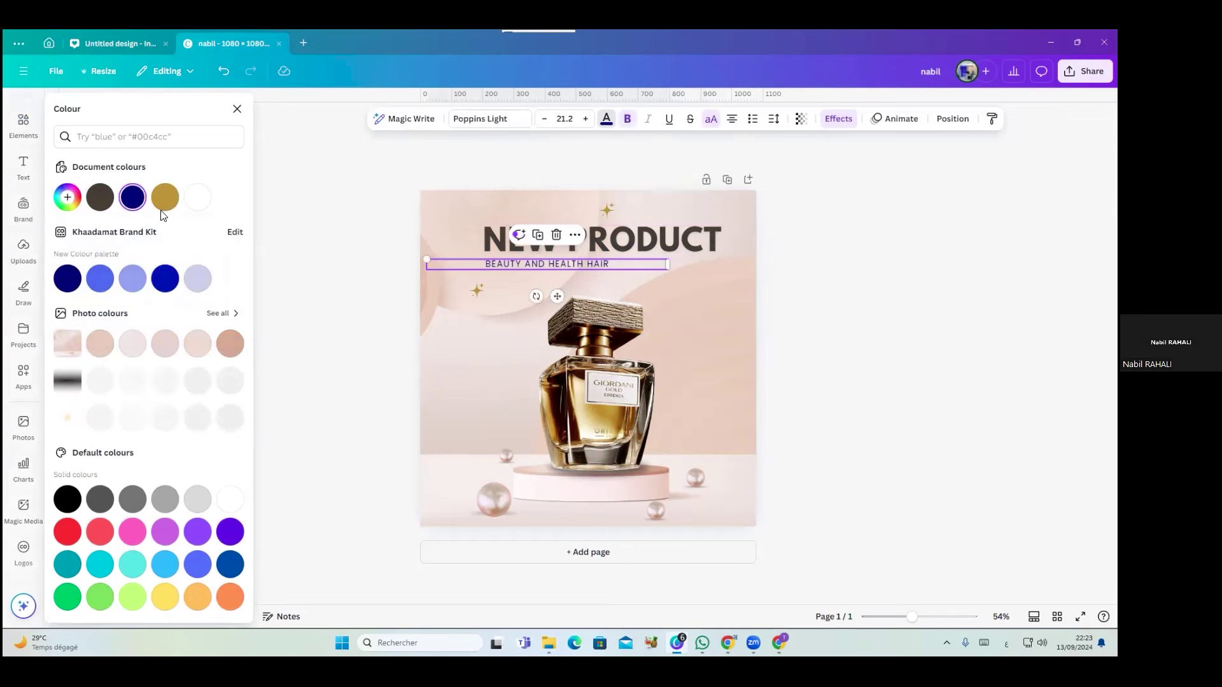
left_click(94, 202)
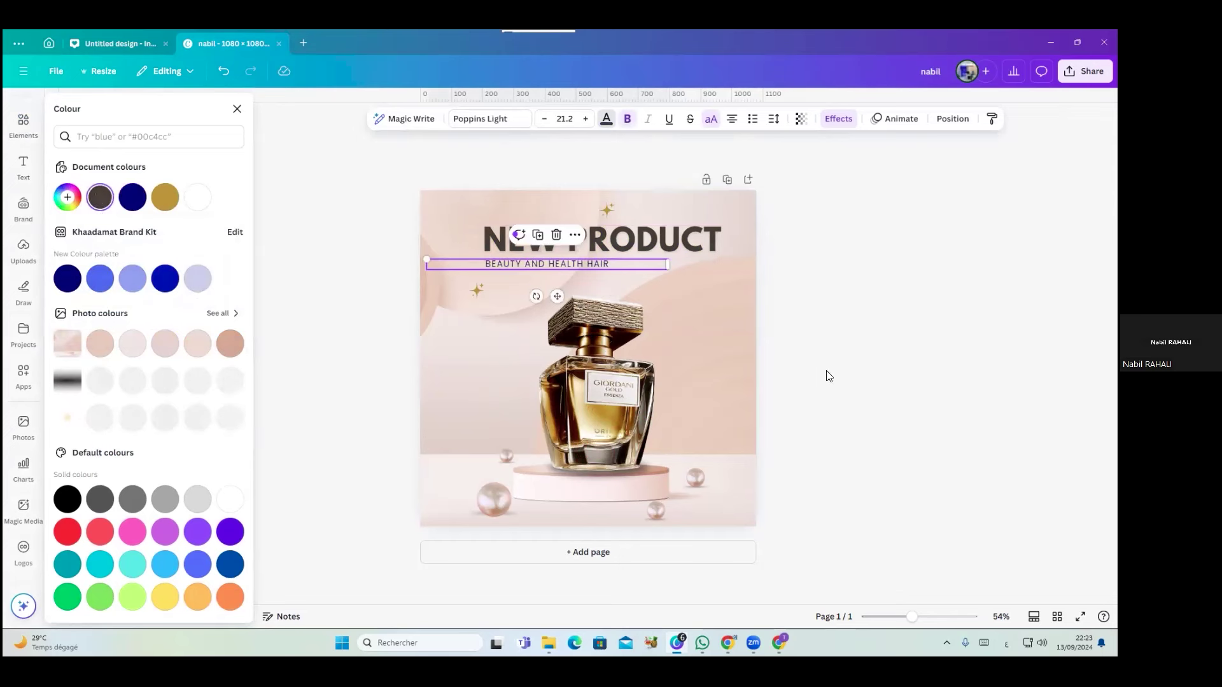
left_click(851, 373)
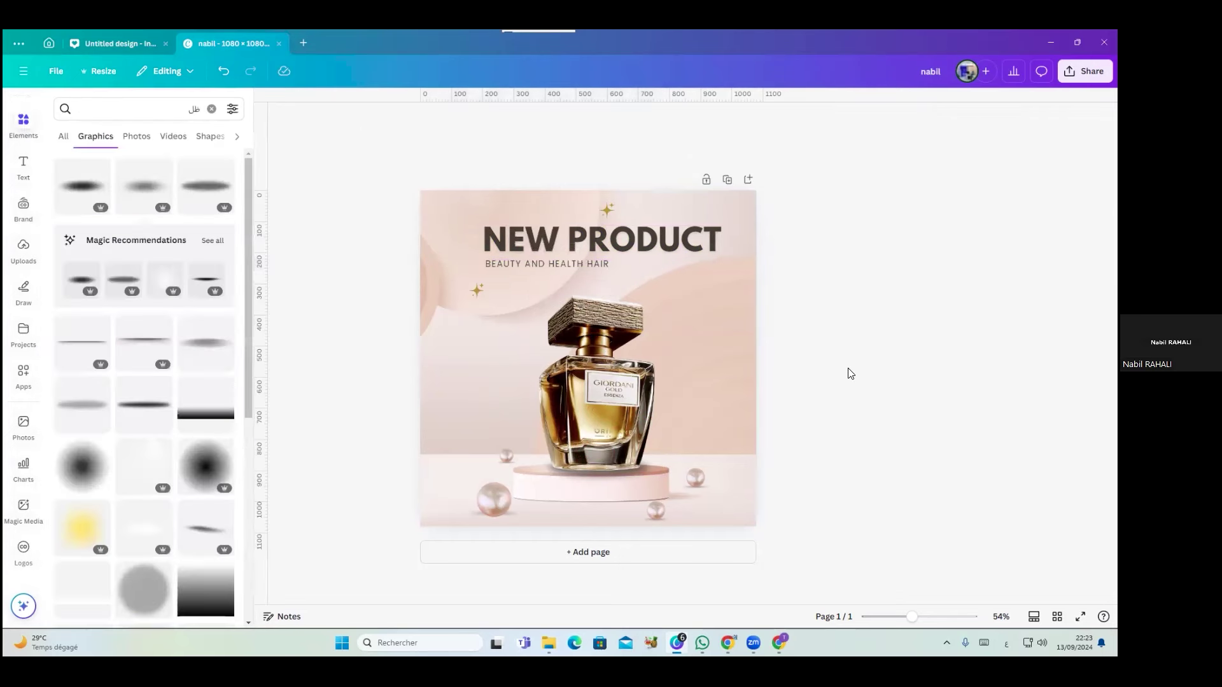
Recolour the left sparkle a soft pinkish-brown from the photo colours
left_click(477, 290)
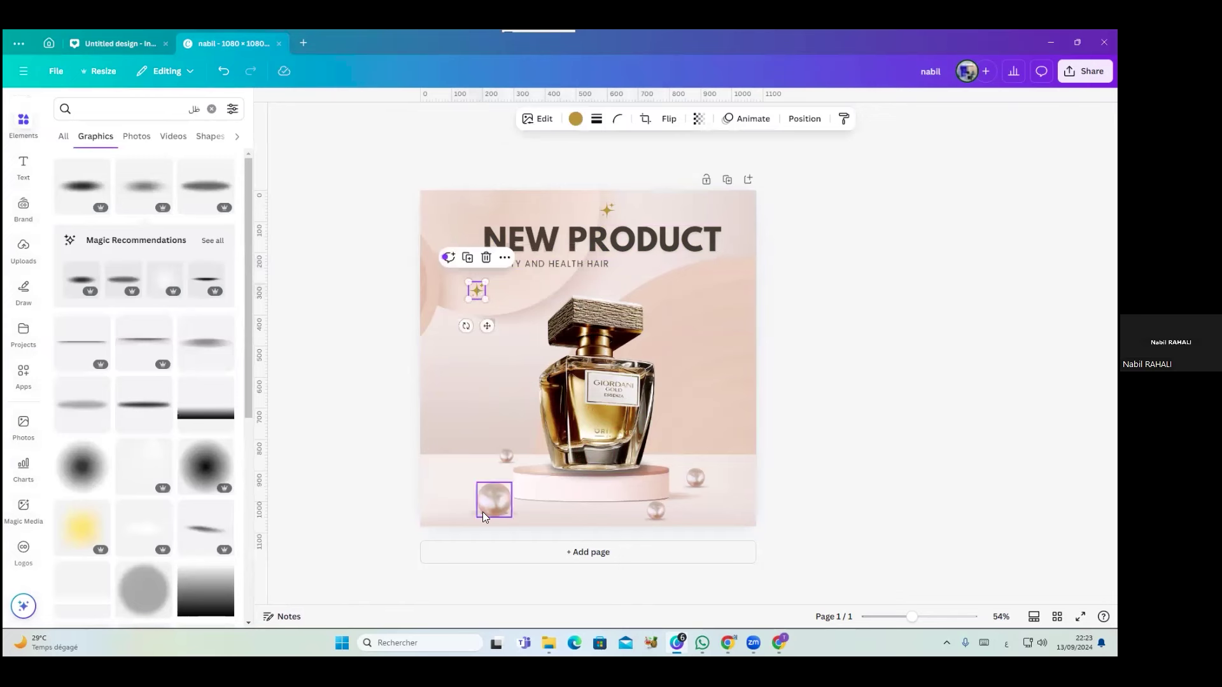
left_click(575, 120)
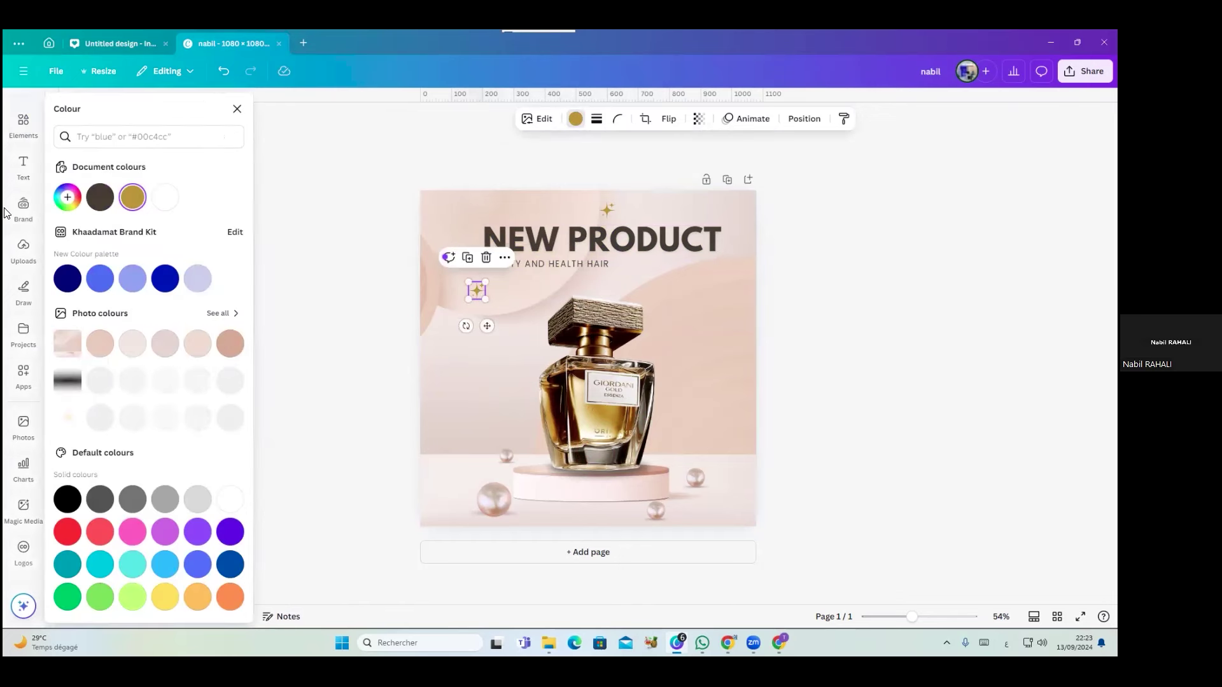
left_click(67, 197)
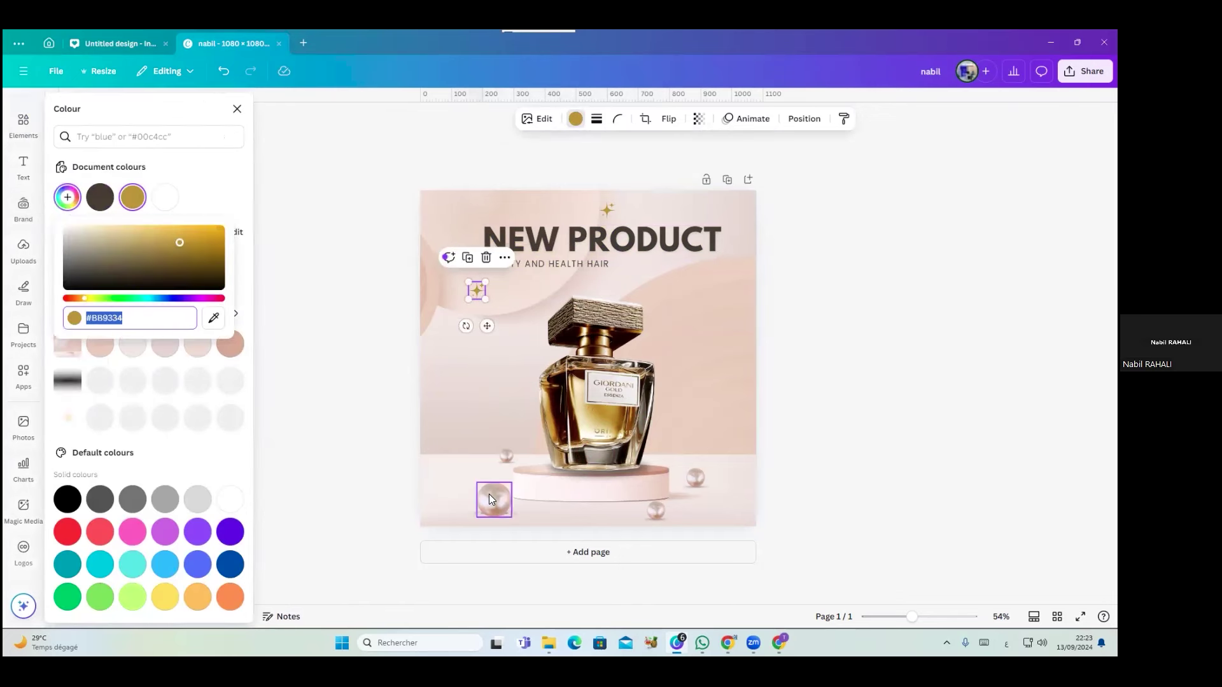
left_click(213, 317)
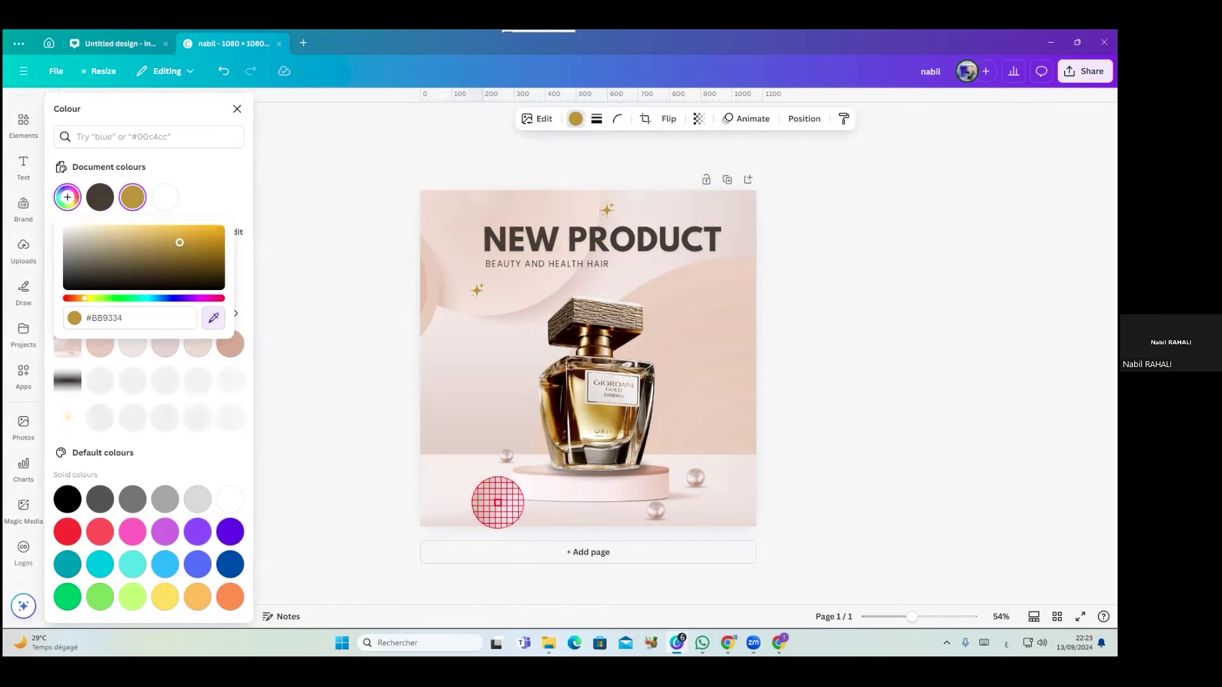
left_click(495, 500)
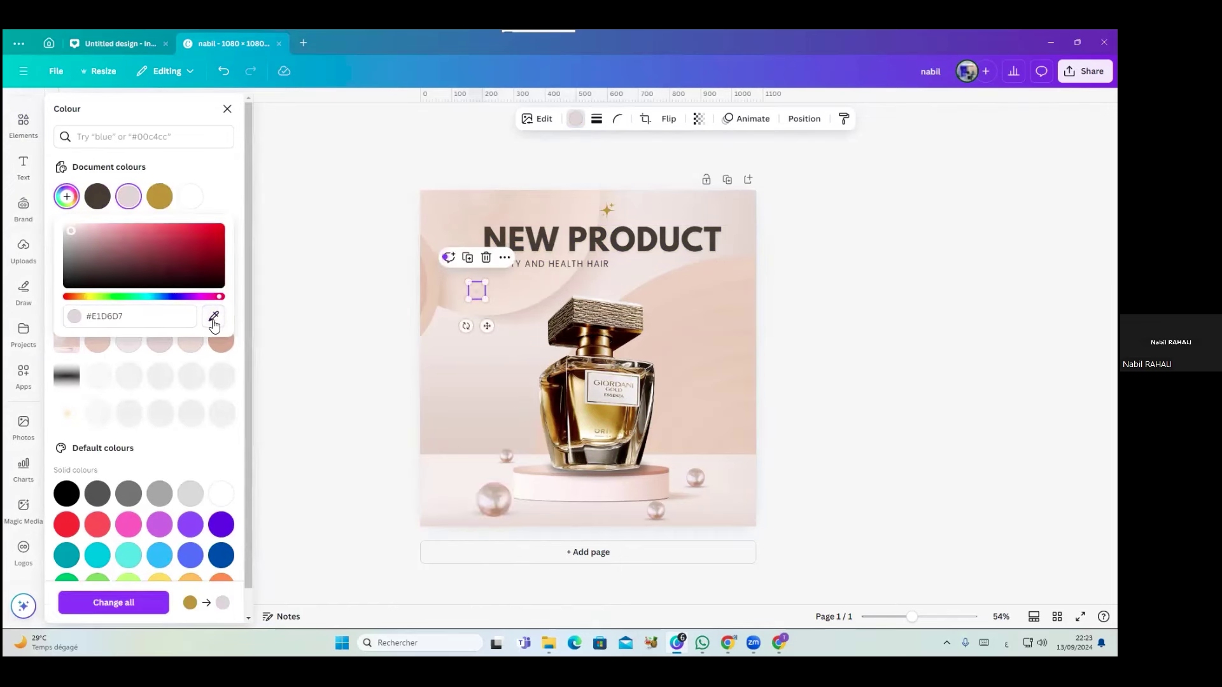
left_click(221, 347)
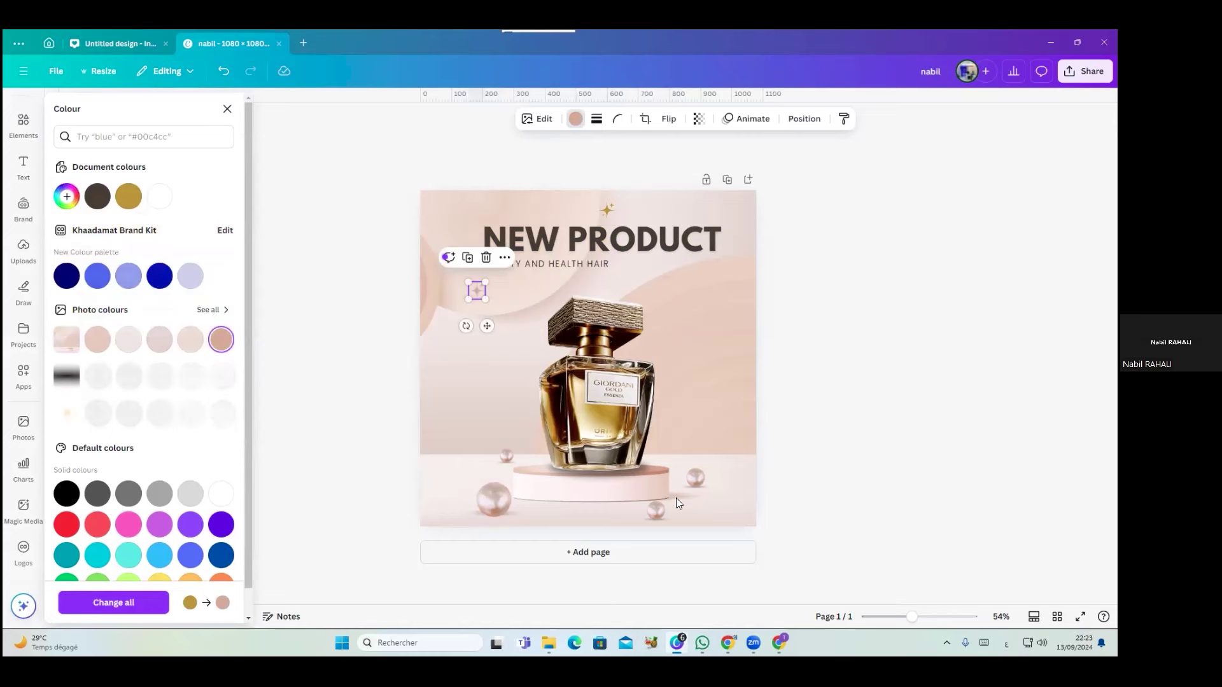
left_click(608, 213)
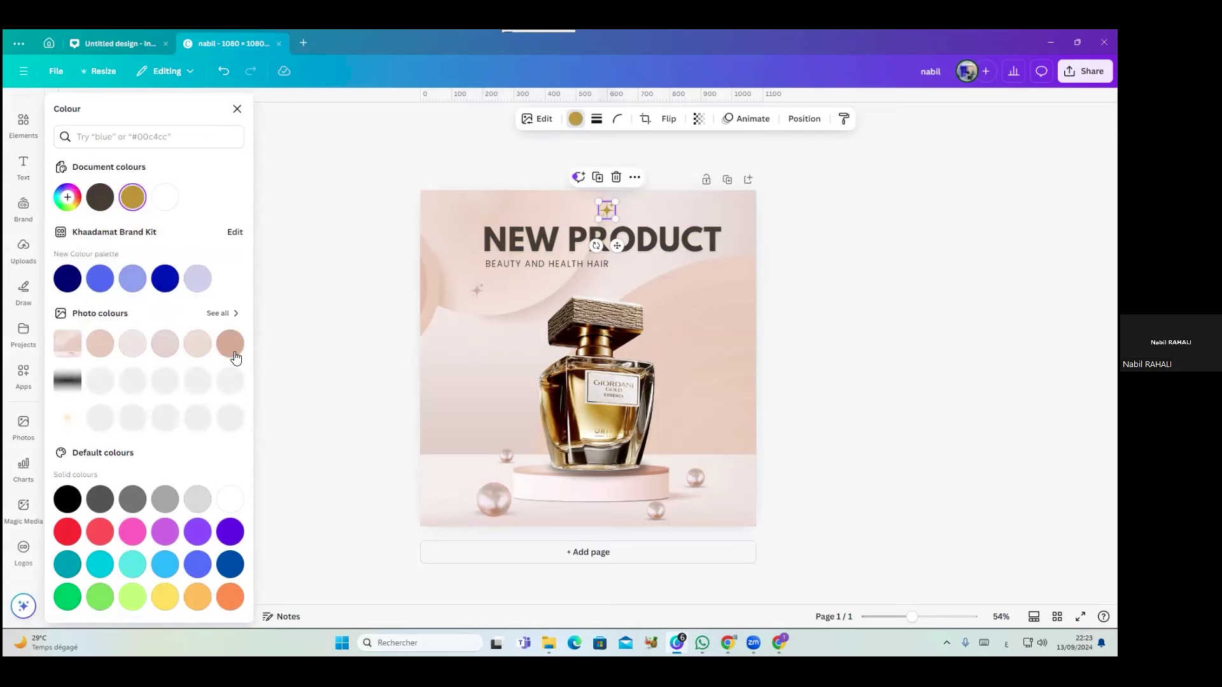
left_click(341, 333)
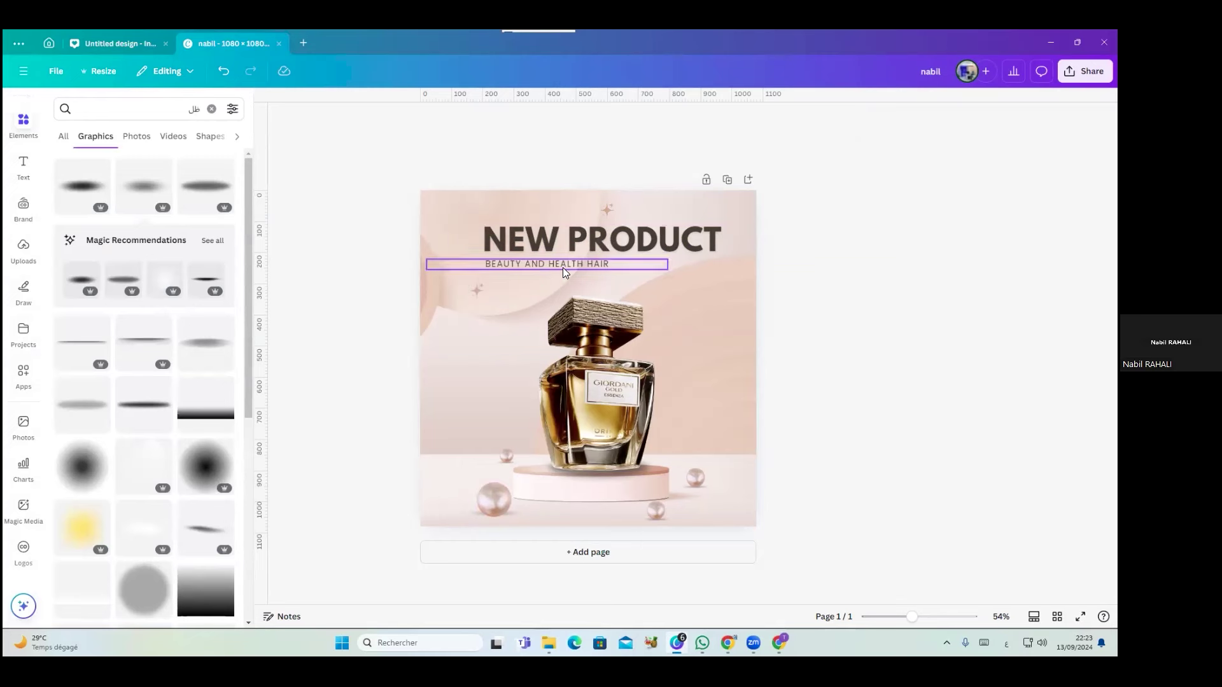
Change the subtitle wording to BEAUTY FOR HER
left_click(564, 267)
left_click(601, 265)
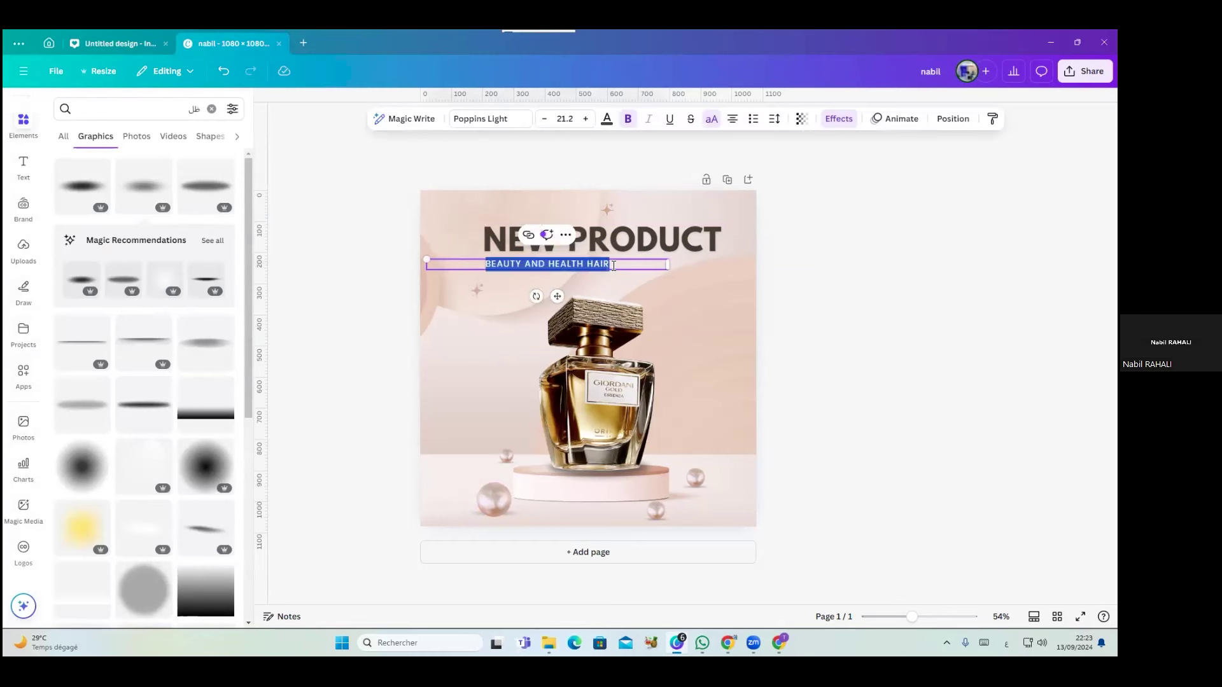
mouse_move(610, 265)
left_mouse_down()
mouse_move(484, 266)
mouse_move(514, 266)
left_mouse_up()
type("ج")
key("BackSpace")
type("FOR")
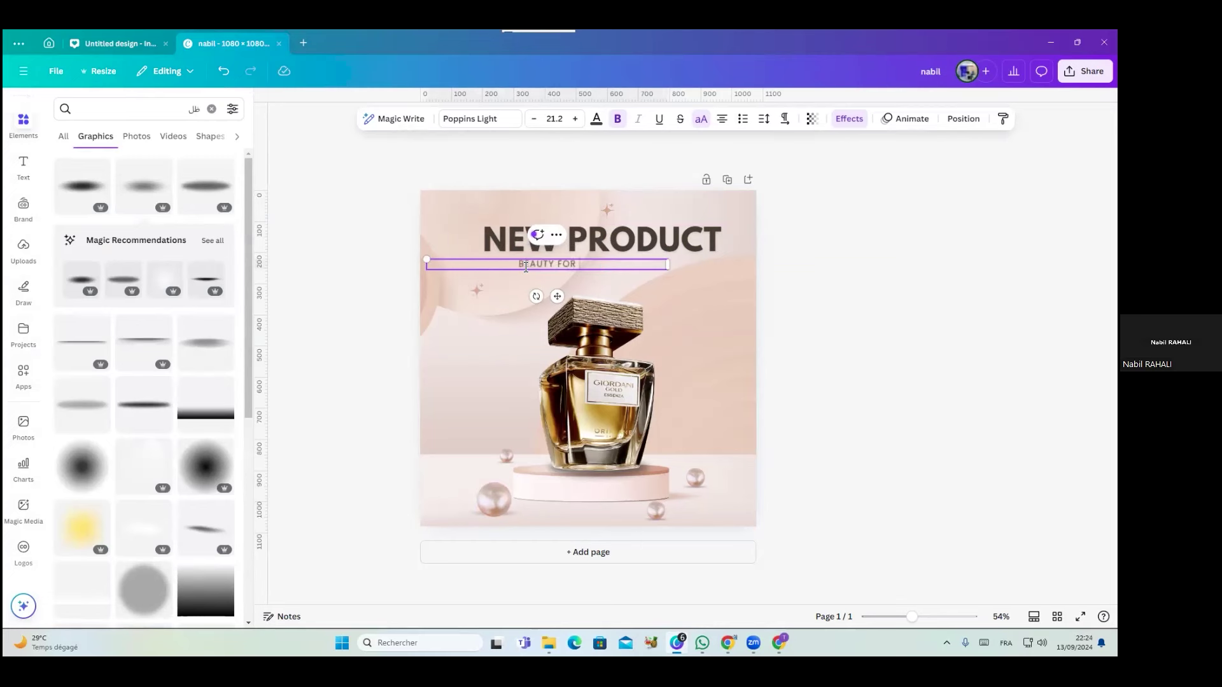
type(" HER")
left_click(815, 303)
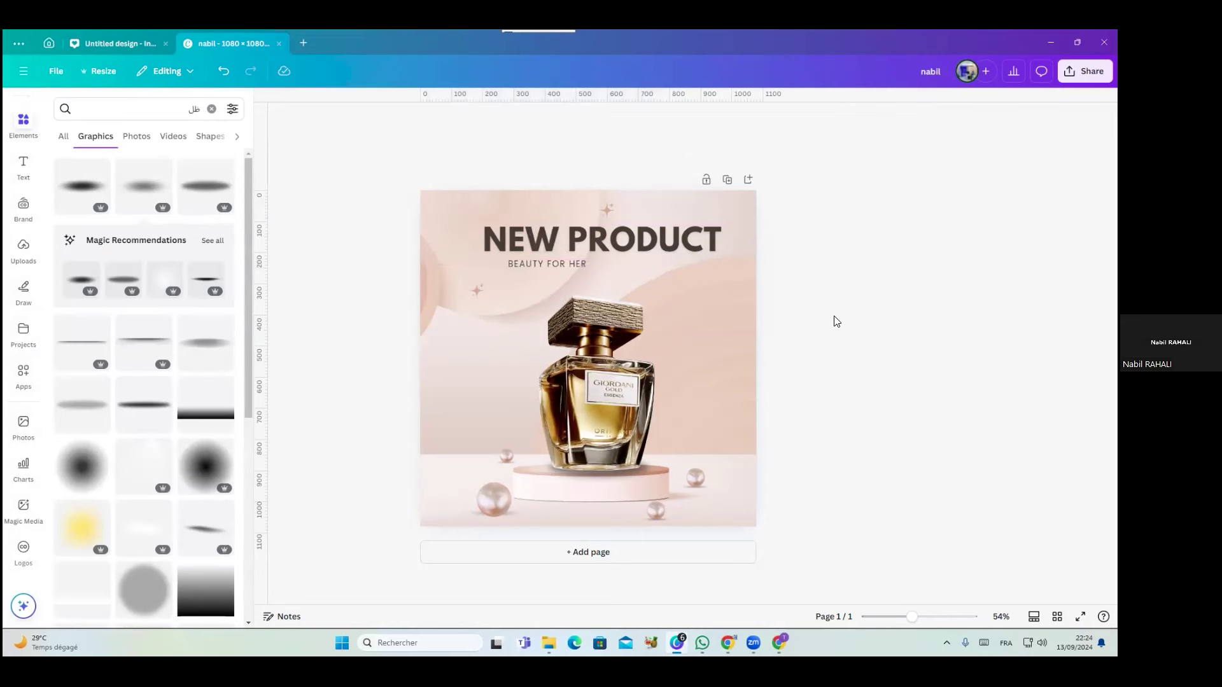
Narrow the BEAUTY FOR HER box and place it under the heading's right end
left_click(526, 260)
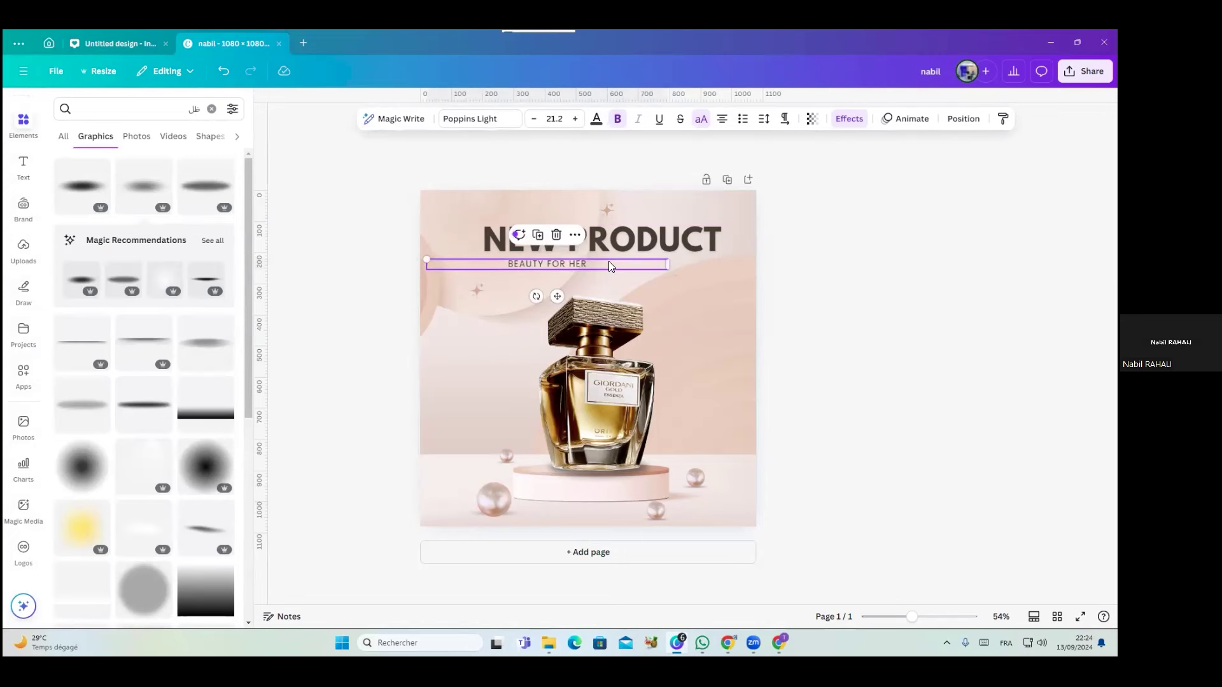
scroll(571, 261, "up", 5, "ctrl")
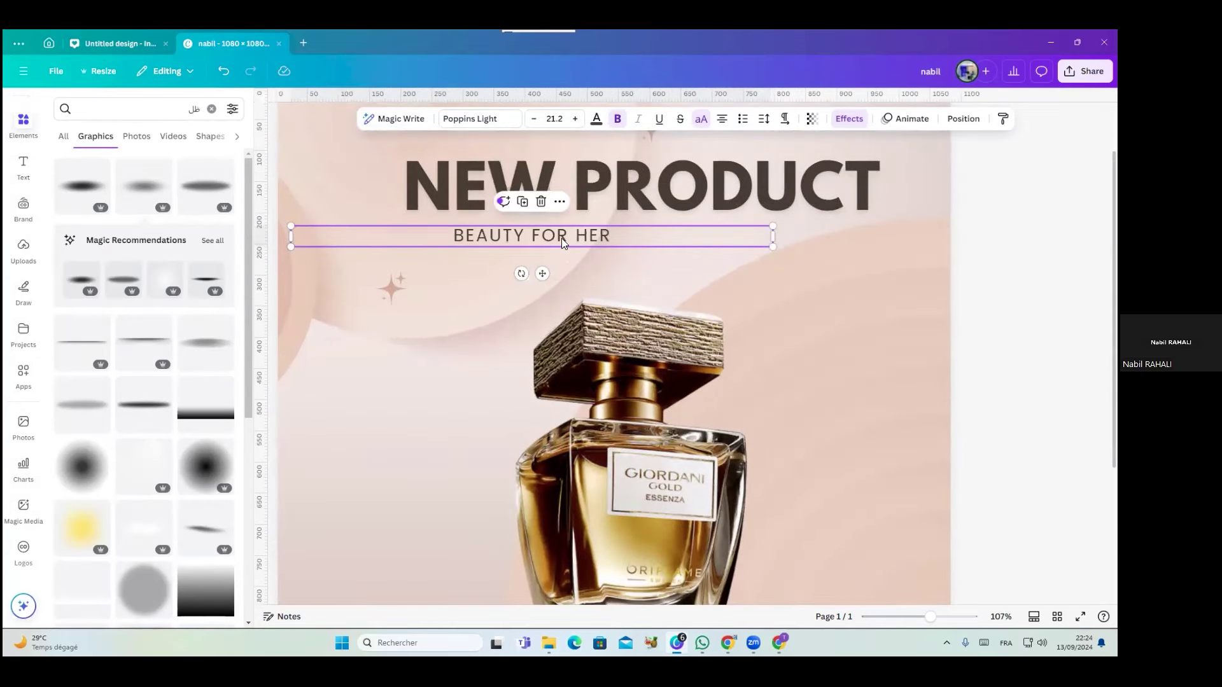
left_click_drag(551, 237, 581, 237)
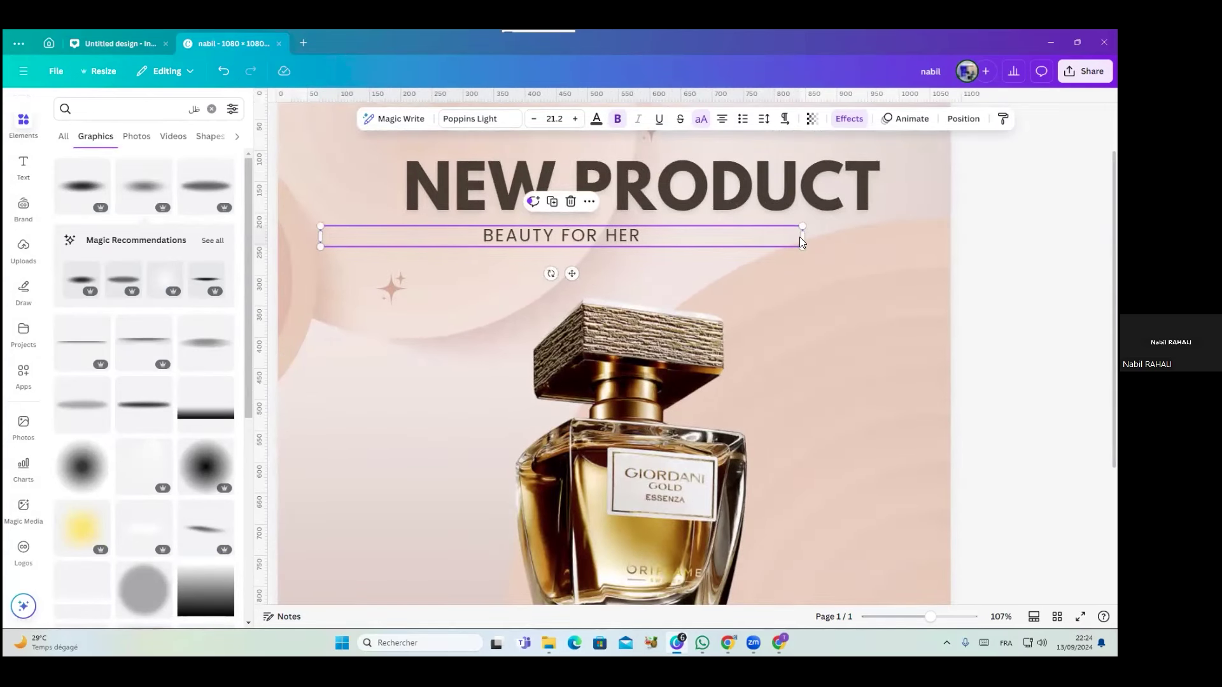
left_click_drag(805, 237, 489, 234)
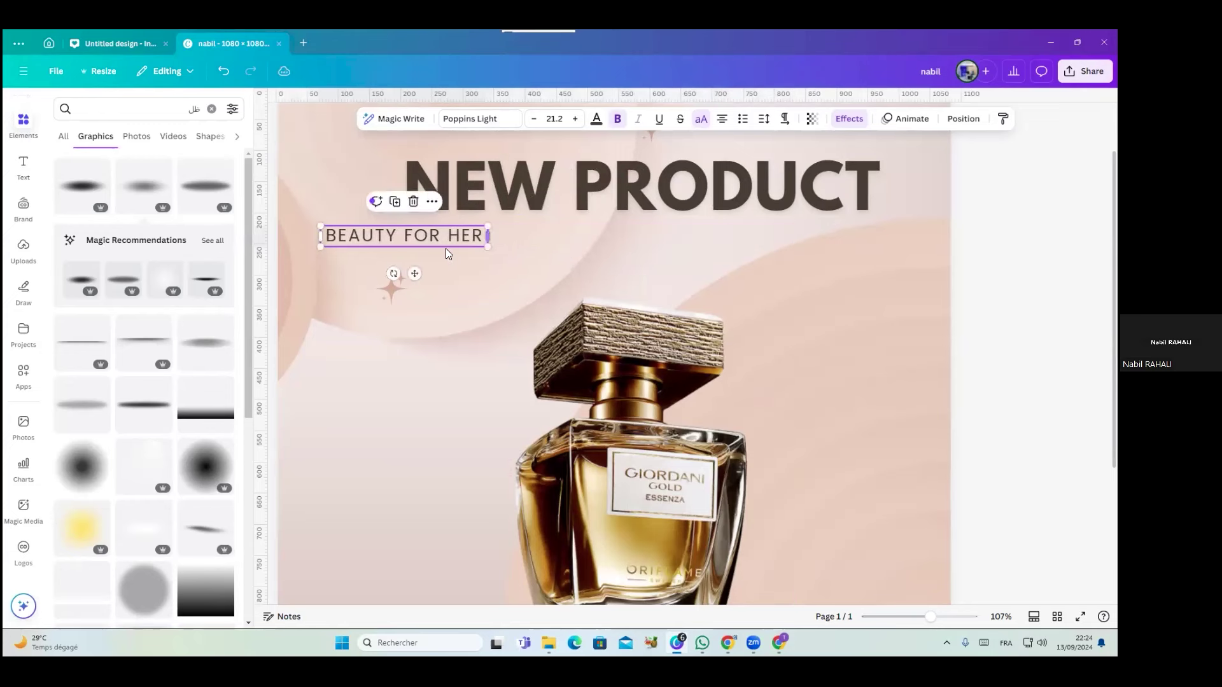
left_click_drag(414, 274, 805, 264)
left_click(825, 306)
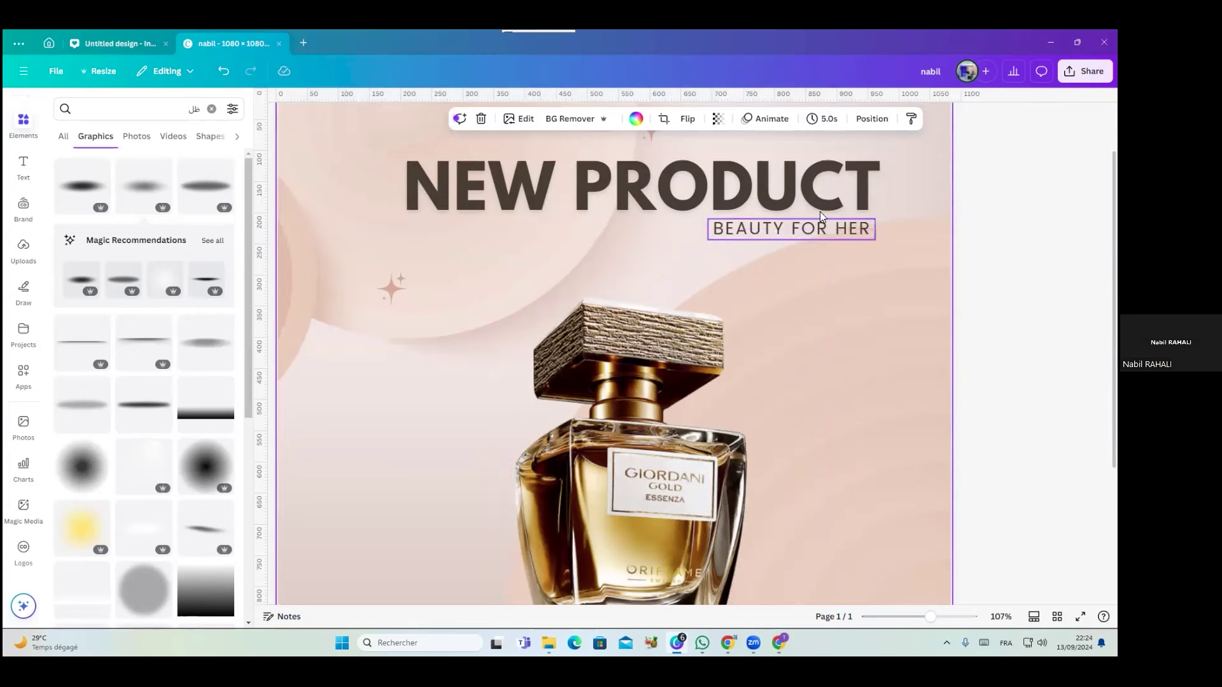
scroll(874, 313, "down", 5)
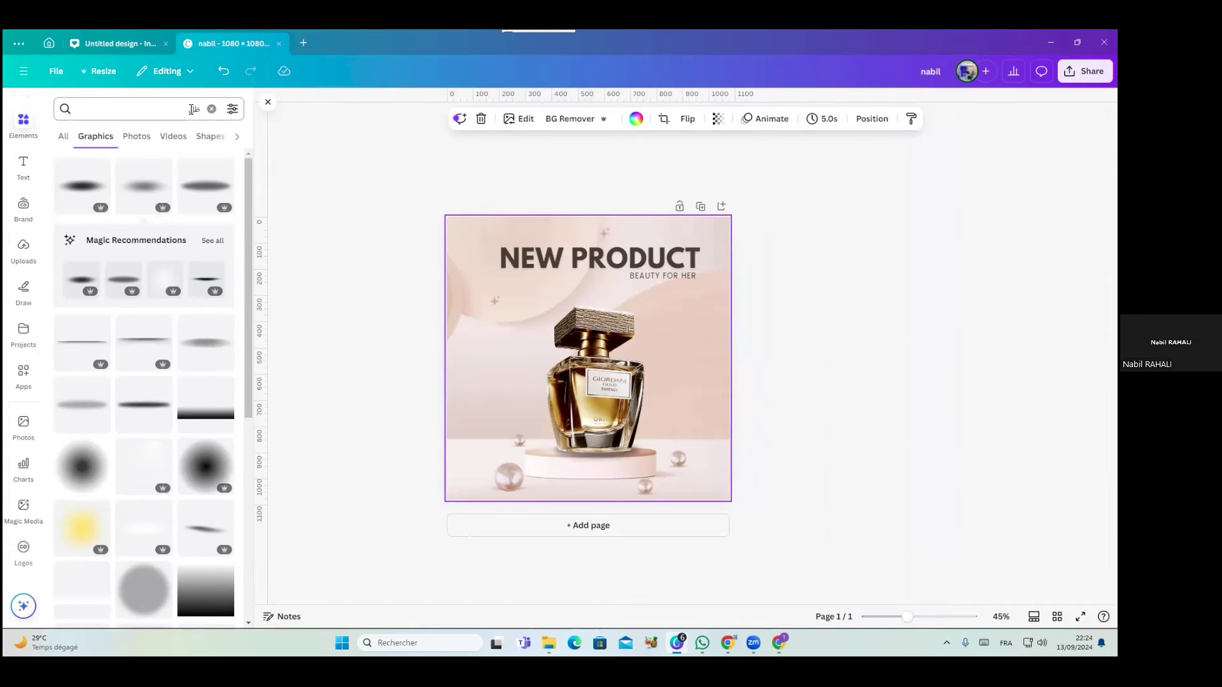
Add the FREE DELIVERY text combination from the Text panel and drag it over the bottle
left_click(212, 109)
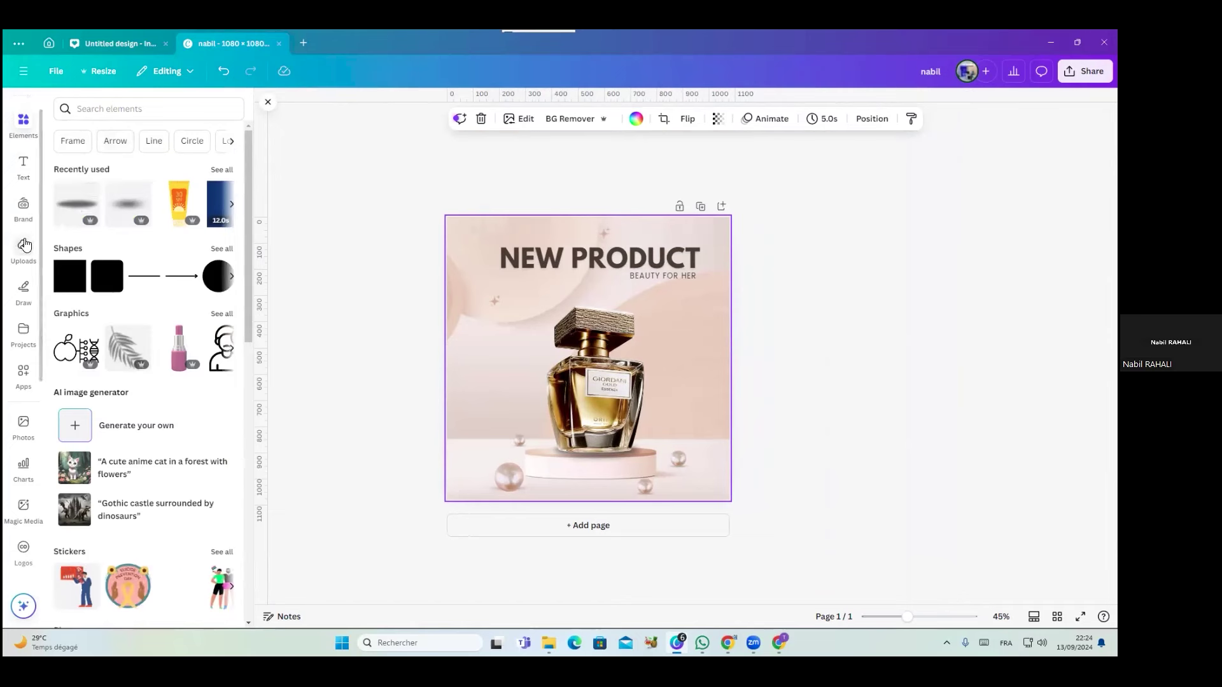
left_click(22, 165)
scroll(123, 403, "down", 5)
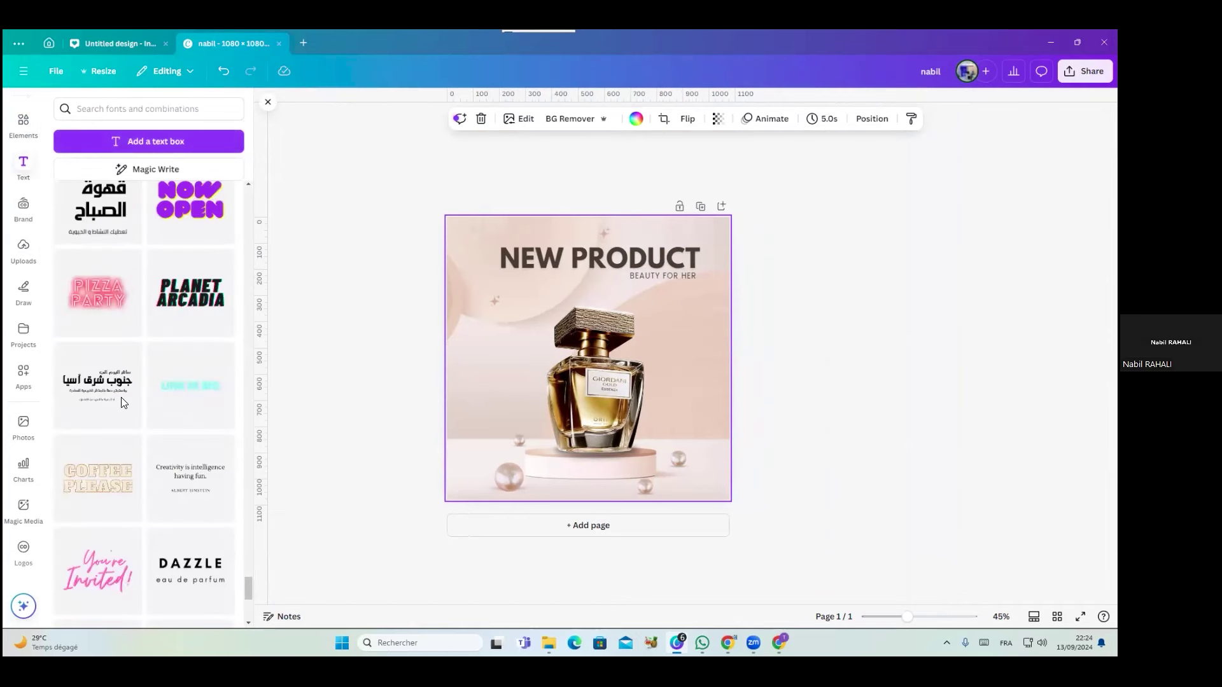
scroll(124, 402, "down", 5)
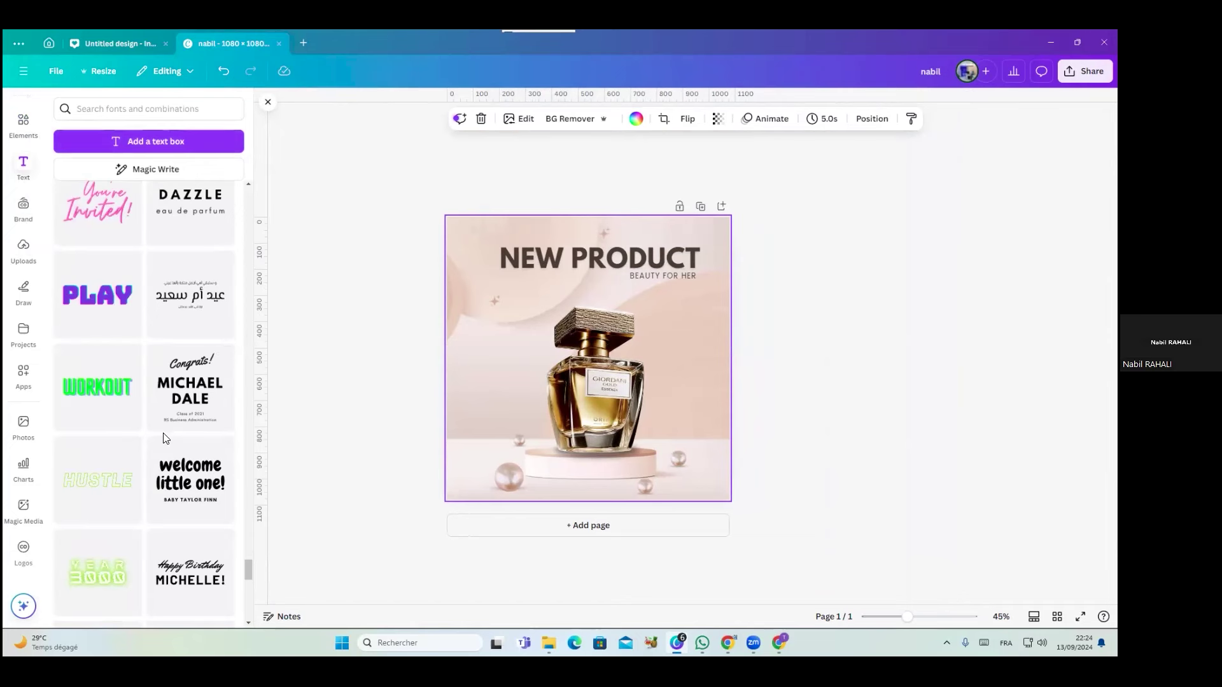
scroll(164, 438, "down", 5)
scroll(165, 438, "down", 10)
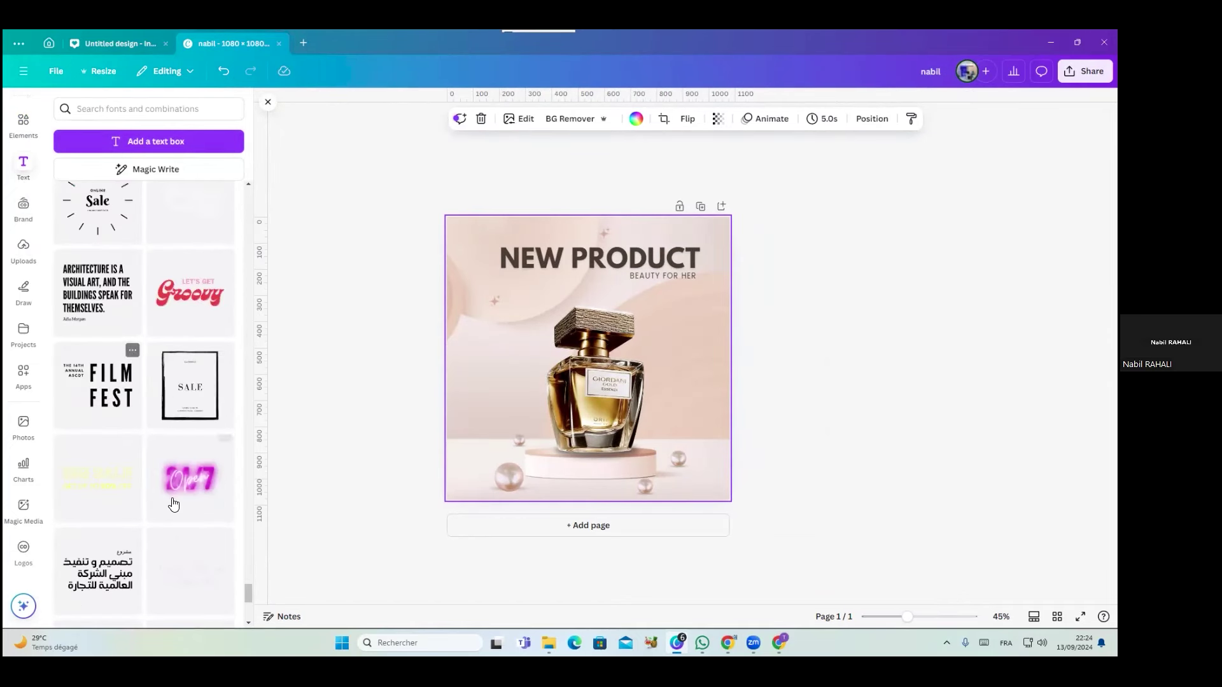
scroll(174, 508, "down", 5)
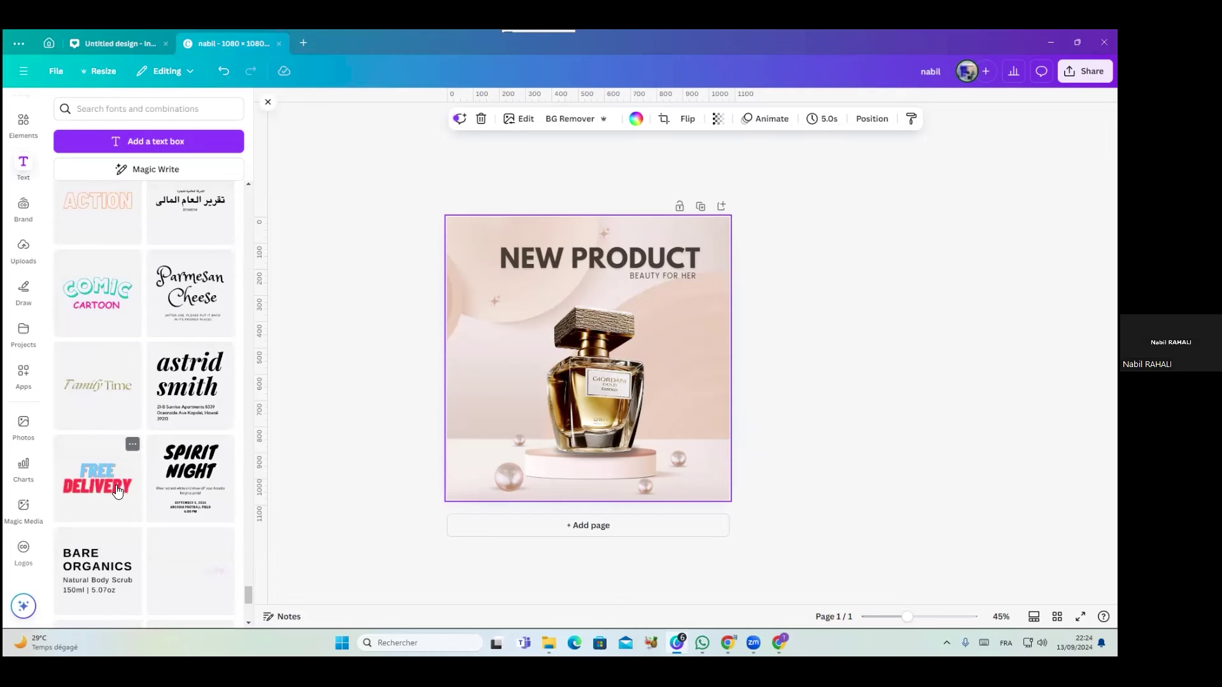
left_click(116, 490)
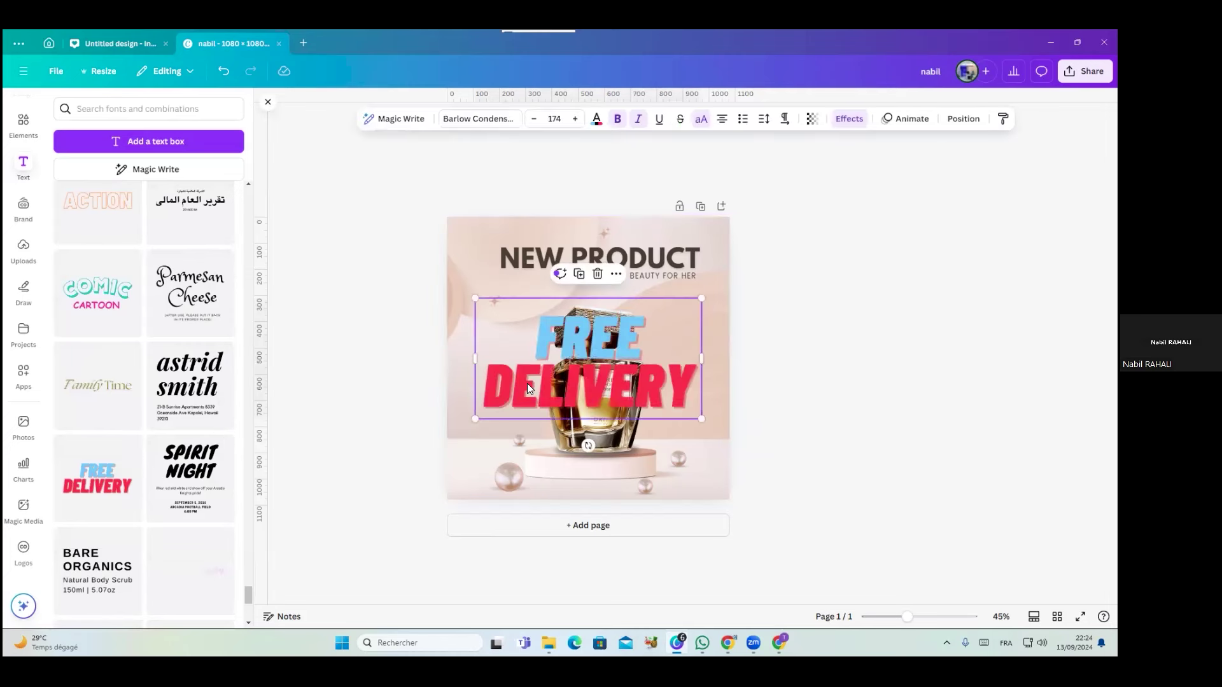
left_click_drag(533, 382, 511, 422)
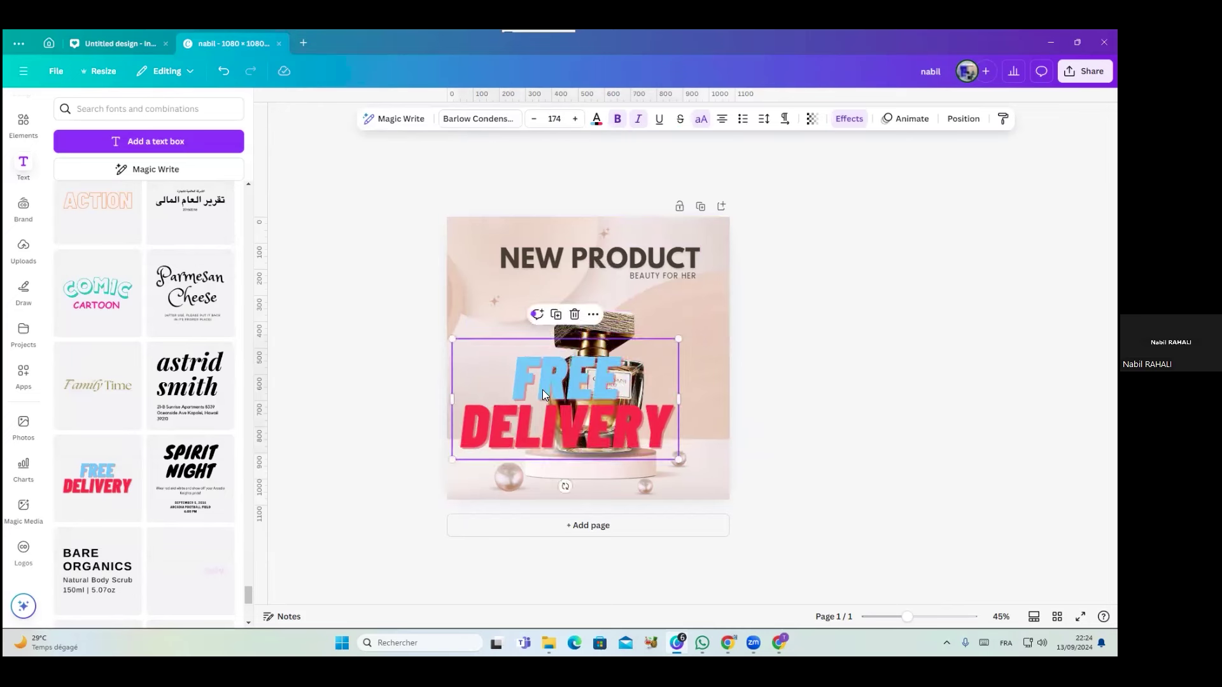
Try deleting the word FREE from the block, then undo it
left_click(823, 433)
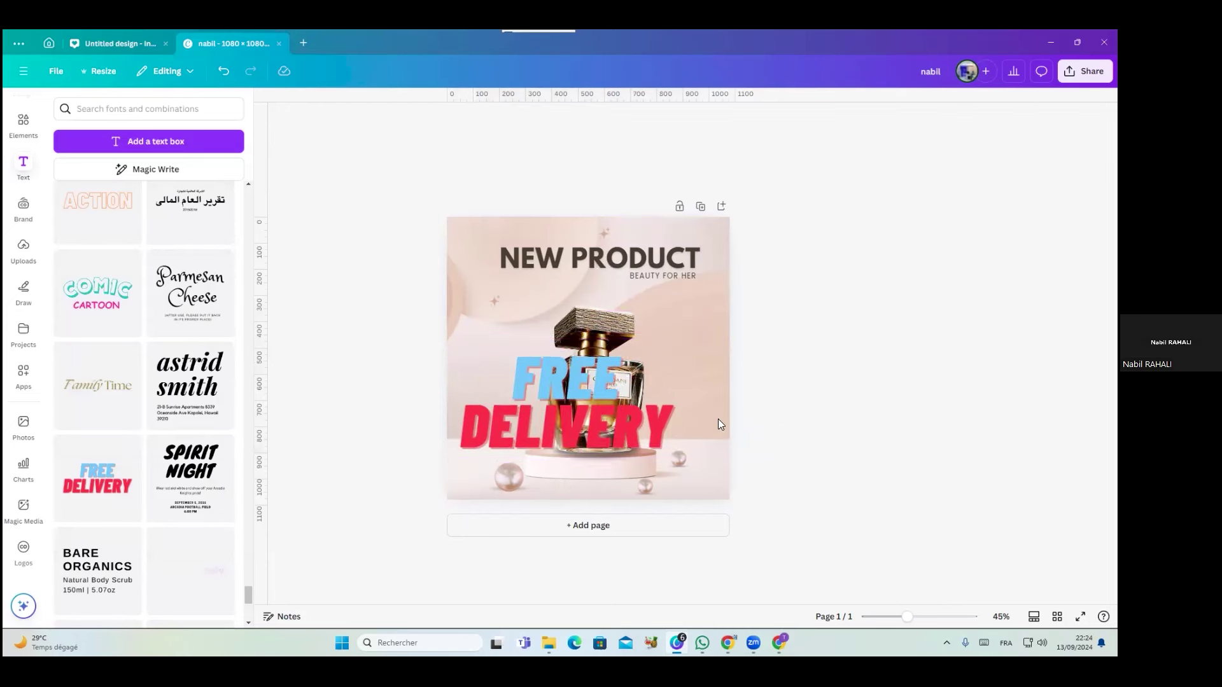
left_click(578, 426)
left_click(612, 375)
left_click_drag(620, 378, 445, 379)
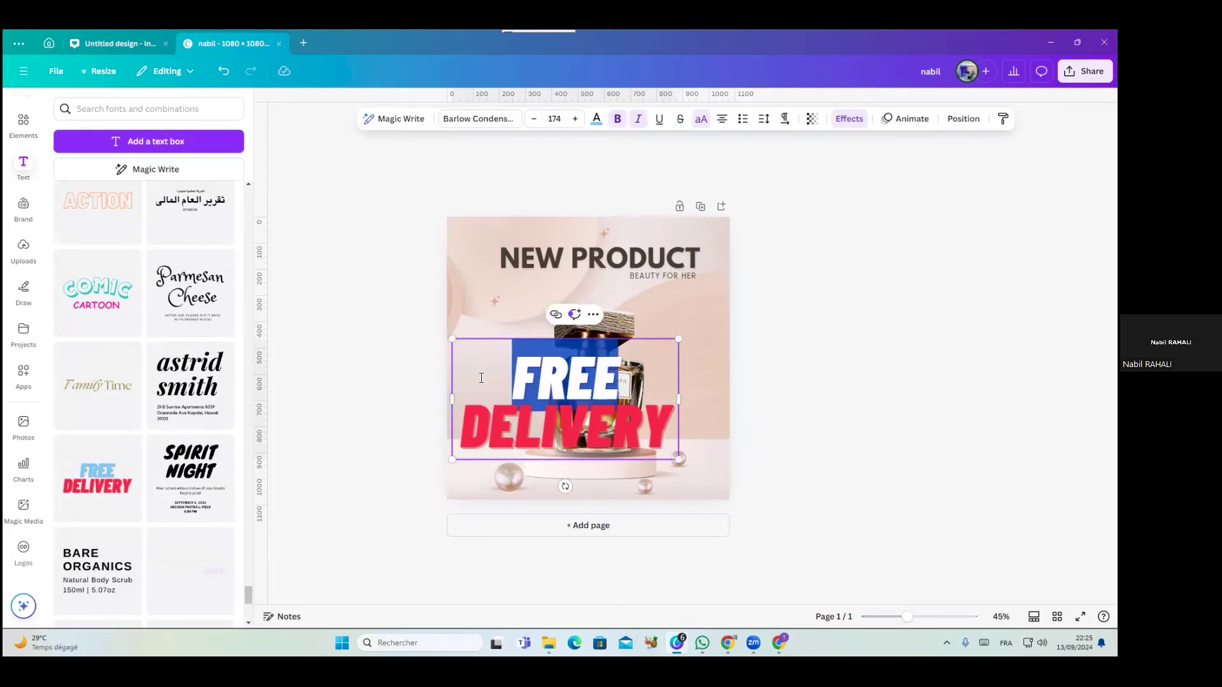
key("BackSpace")
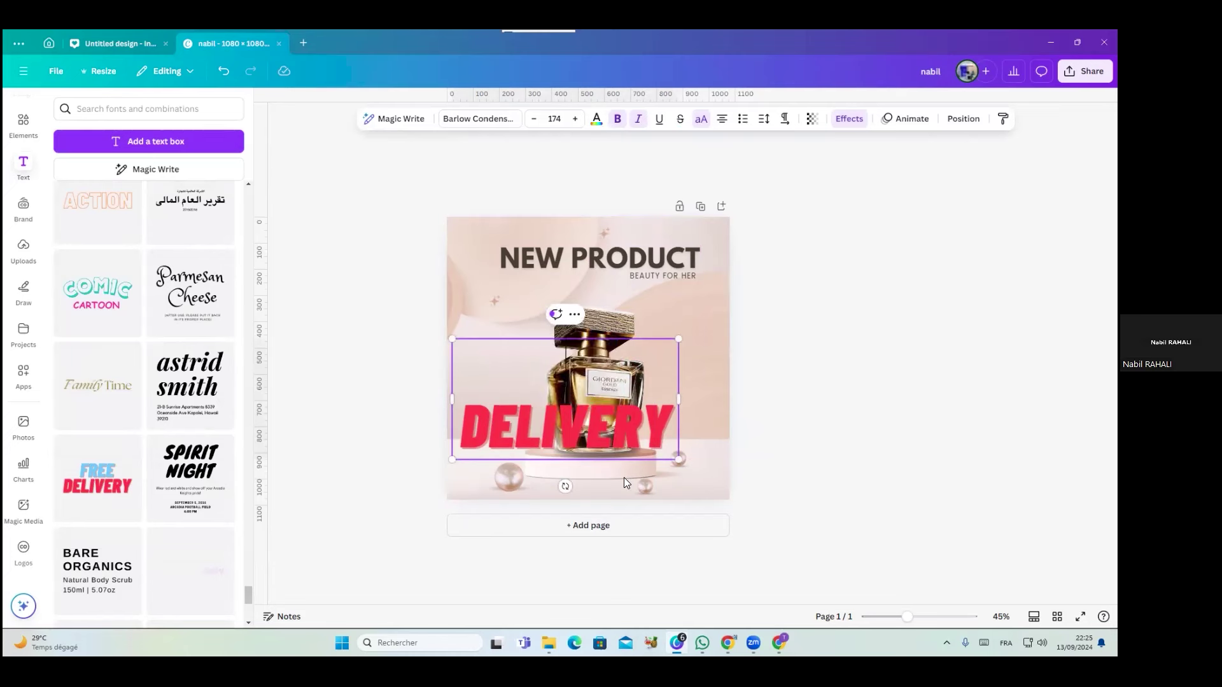
left_click_drag(667, 437, 459, 428)
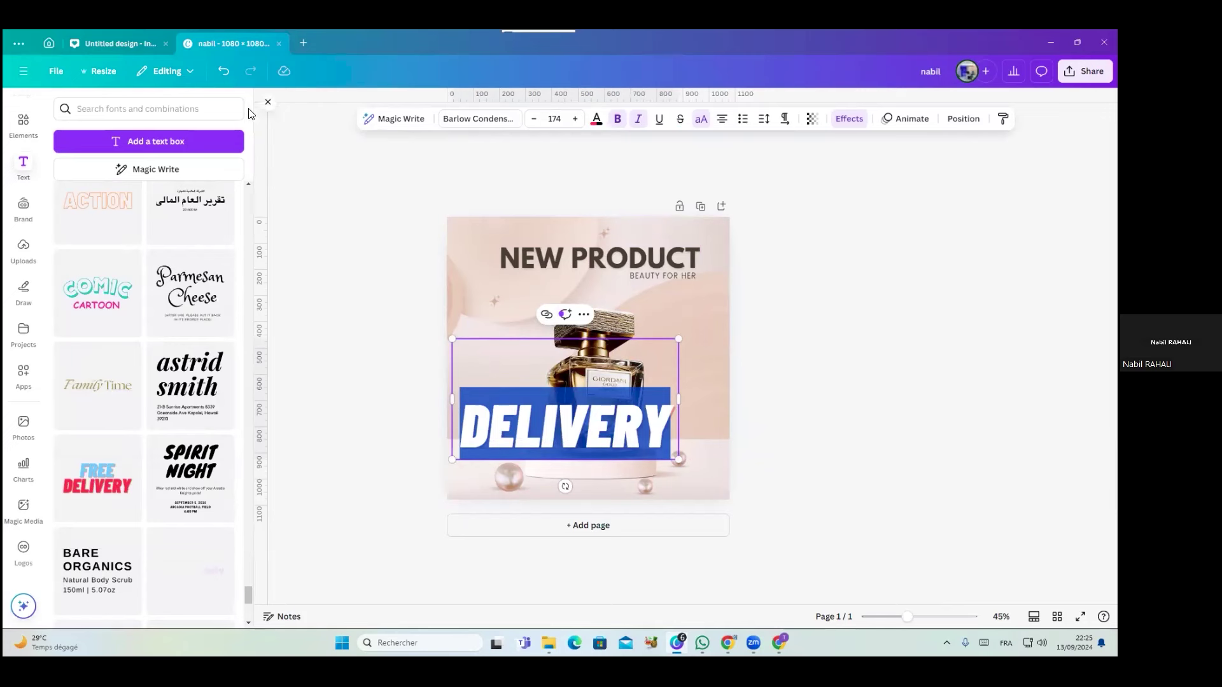
left_click(226, 71)
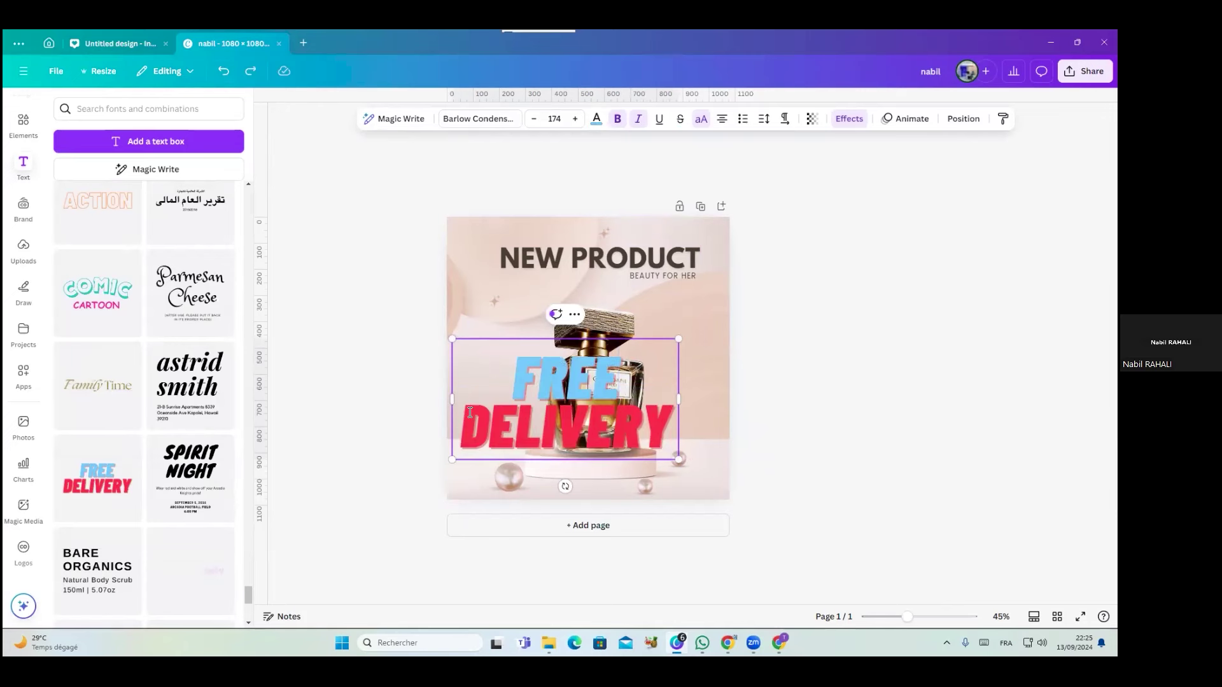
Try removing DELIVERY and shrinking FREE under the headline, then undo those changes
double_click(640, 420)
key("BackSpace")
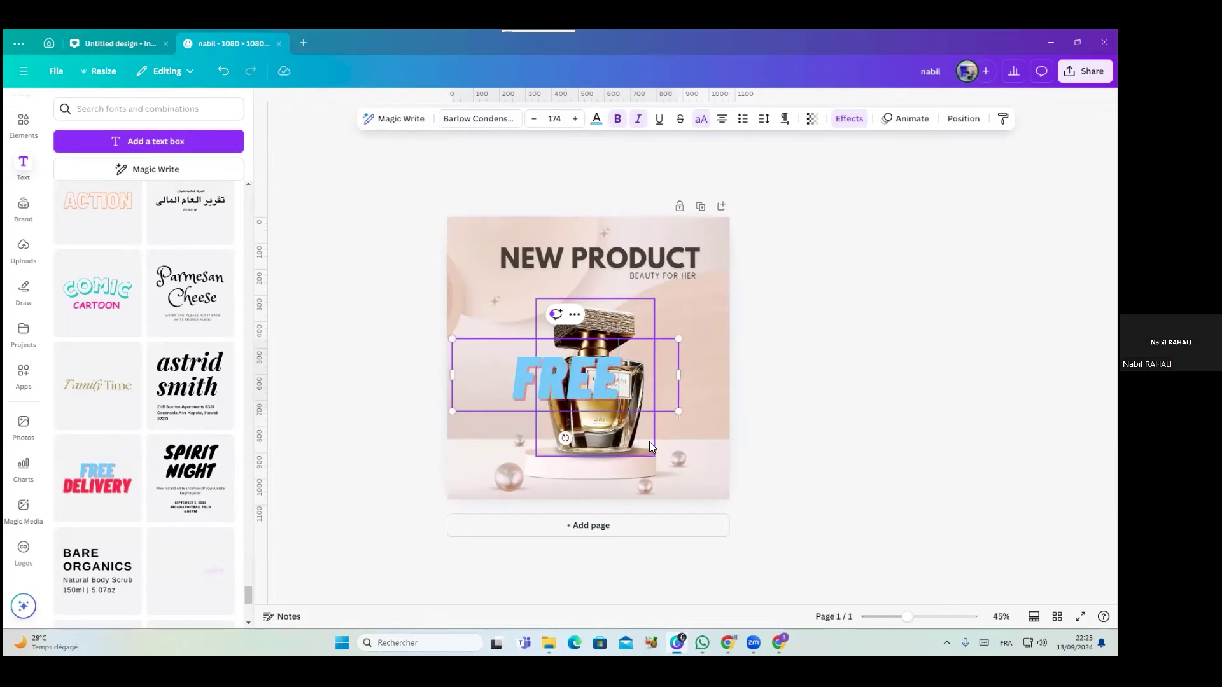
left_click(854, 388)
left_click_drag(551, 382, 515, 307)
left_click_drag(417, 266, 551, 281)
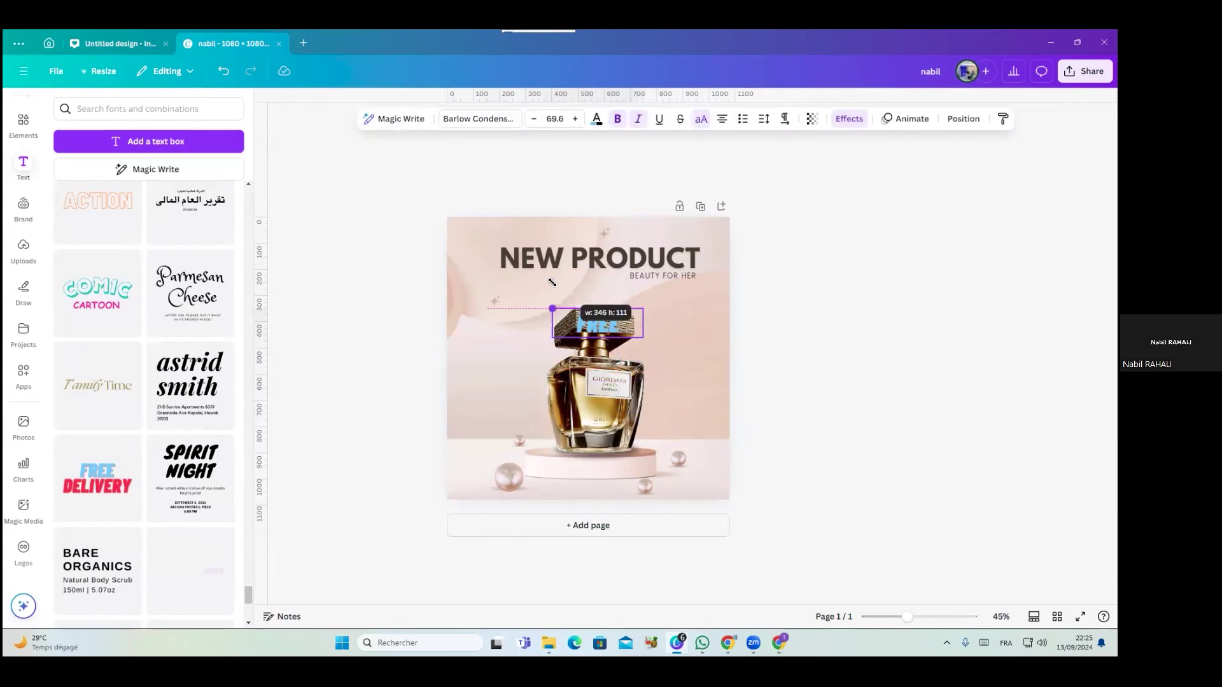
left_click_drag(585, 324, 529, 292)
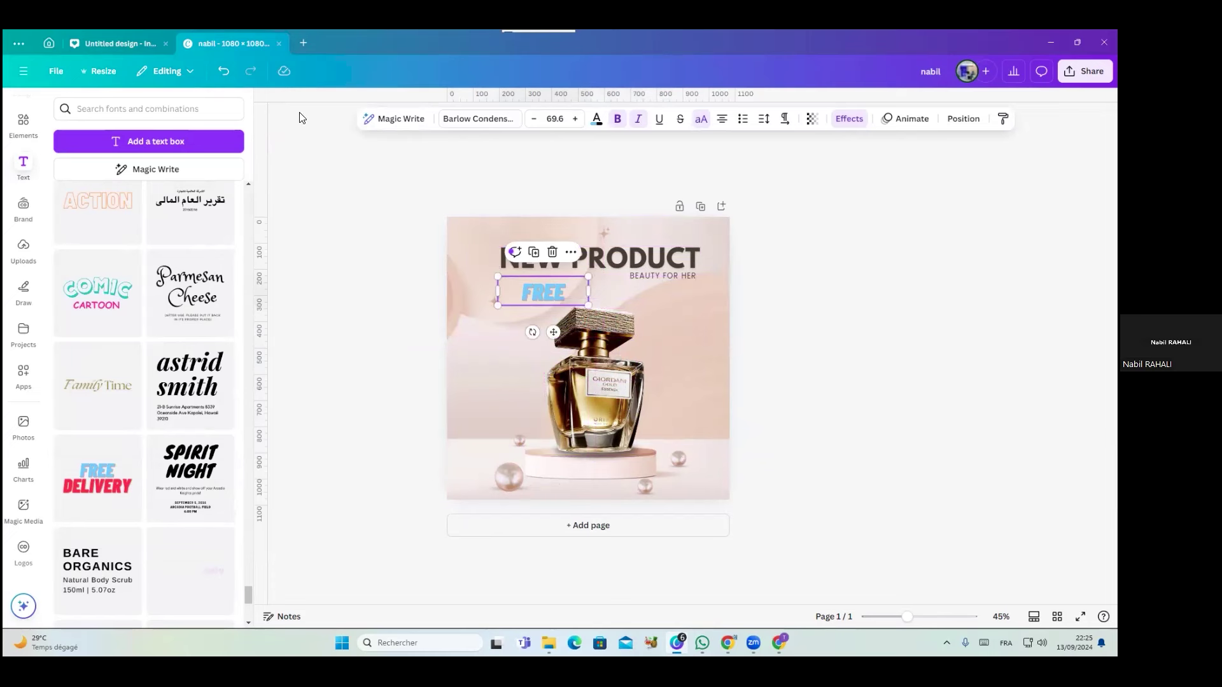
left_click(223, 71)
left_click(223, 71)
left_click(222, 71)
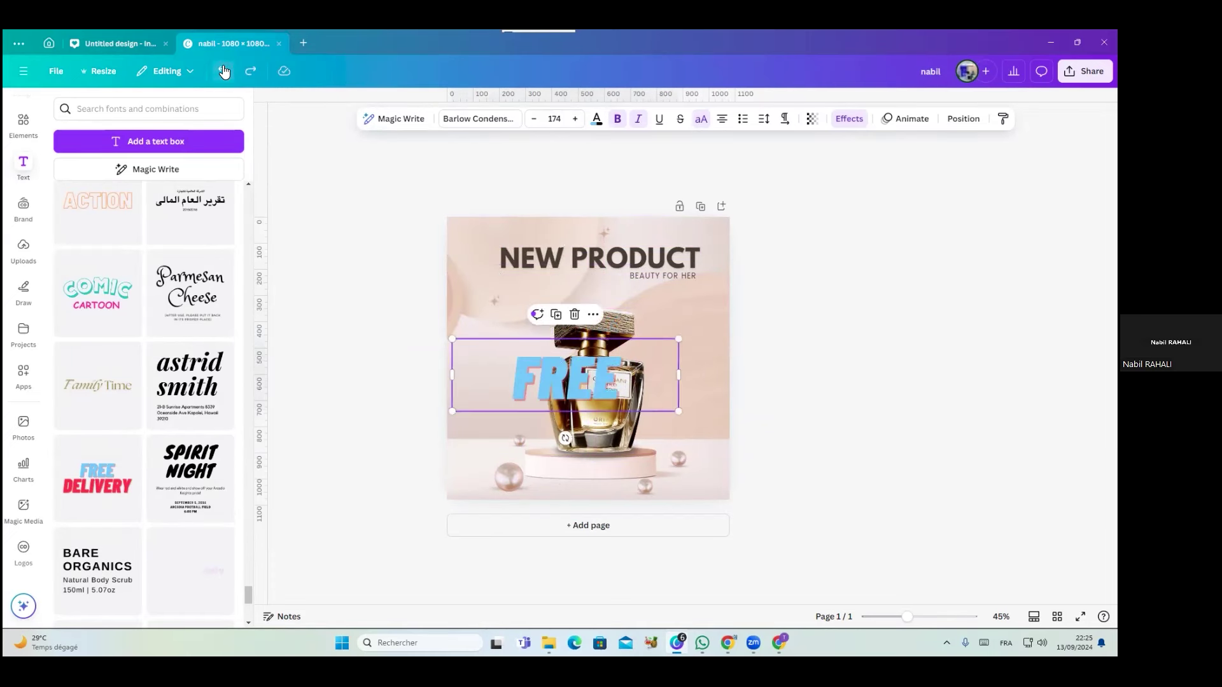
left_click(223, 71)
Delete the DELIVERY line and move FREE up on the post
left_click(506, 433)
left_click_drag(461, 424, 716, 430)
key("BackSpace")
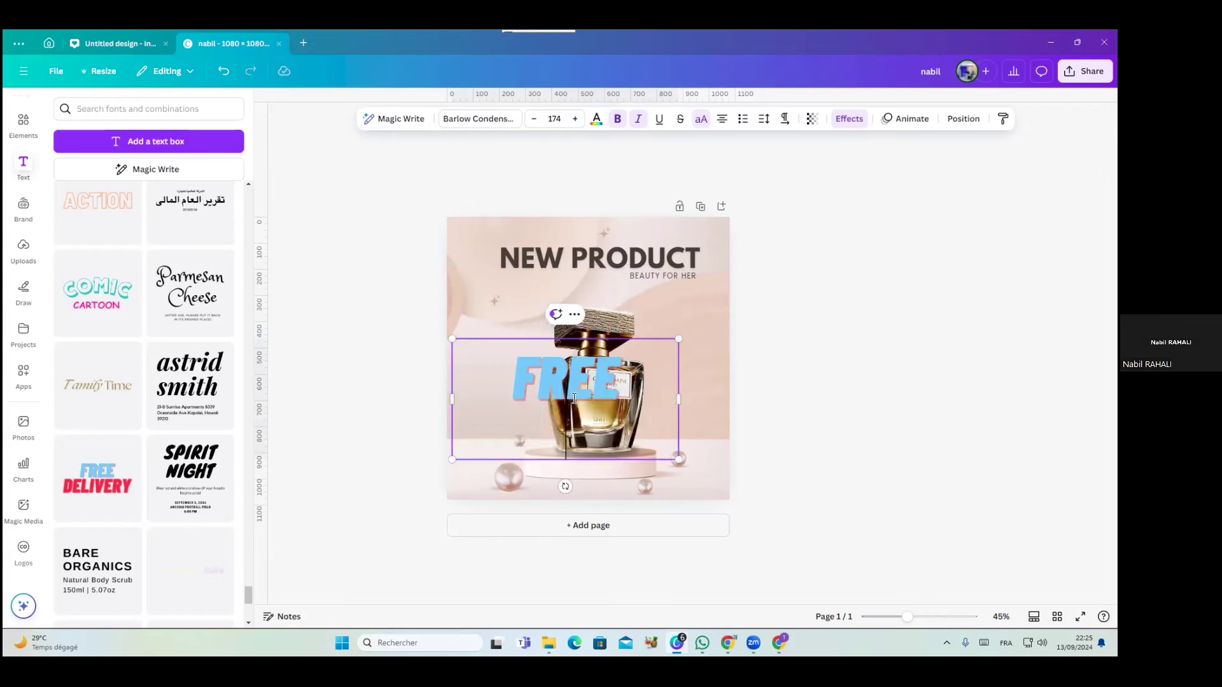
mouse_move(550, 396)
left_mouse_down()
mouse_move(535, 311)
mouse_move(545, 357)
mouse_move(565, 342)
mouse_move(549, 357)
mouse_move(559, 382)
left_mouse_up()
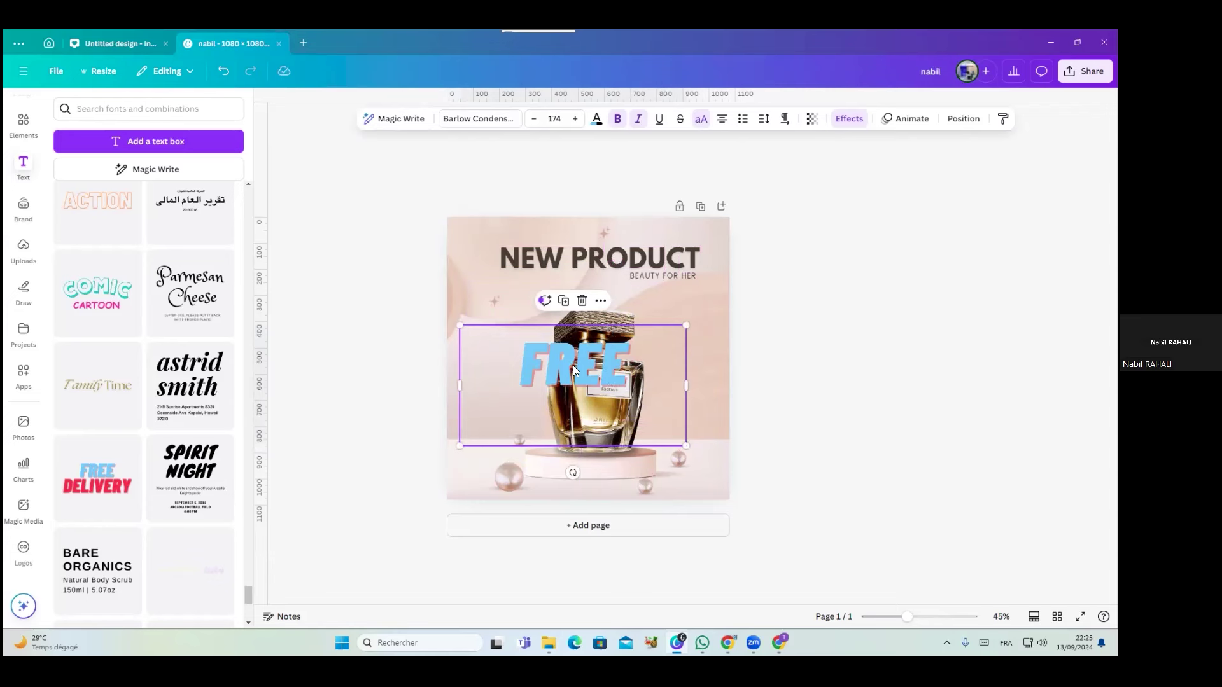
Replace FREE with 250 in a narrower, smaller text box
left_click(485, 418)
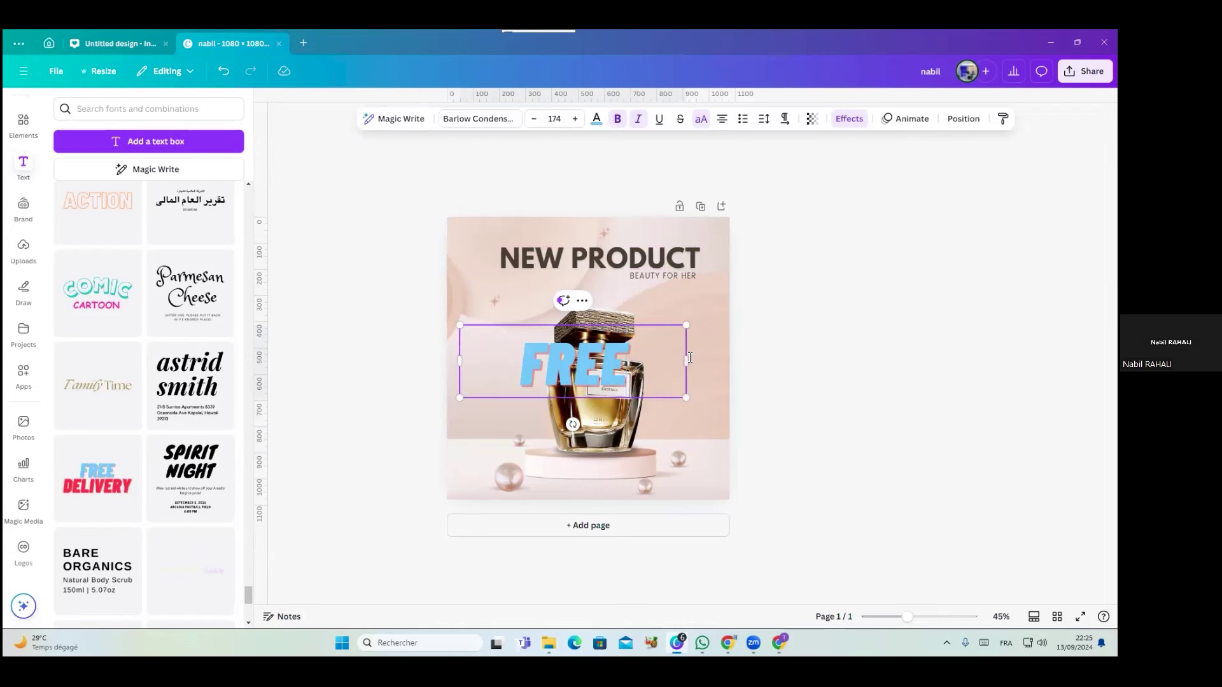
left_click_drag(686, 364, 530, 365)
double_click(499, 346)
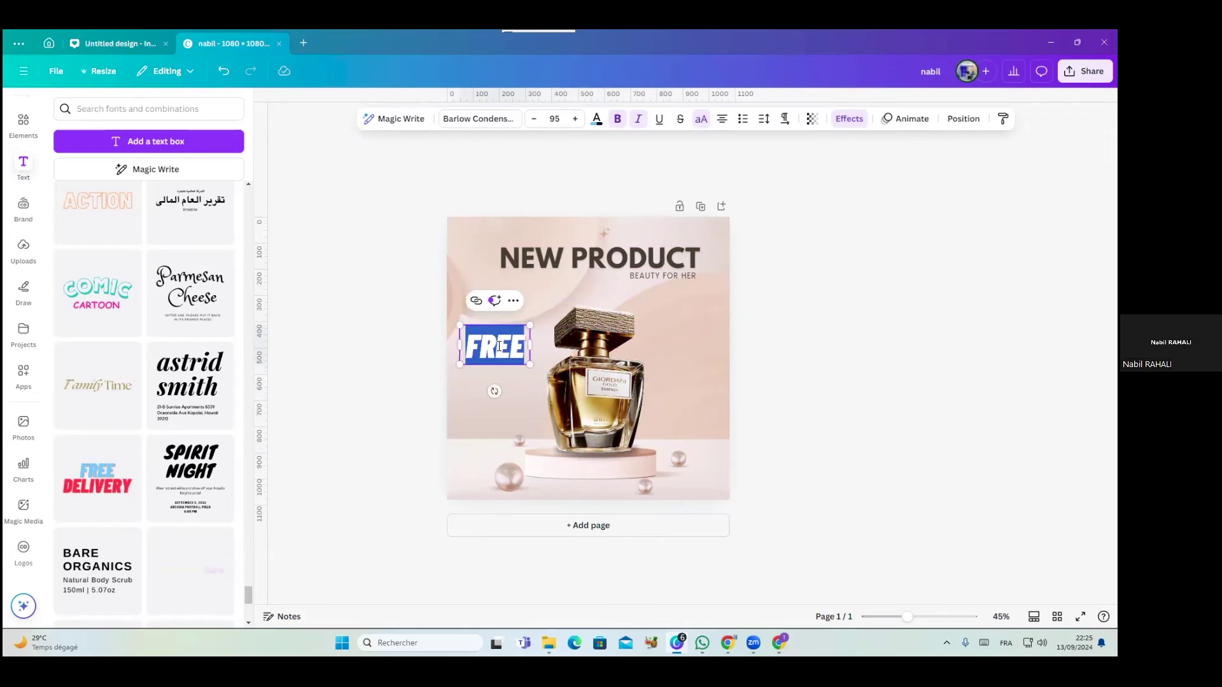
type("250")
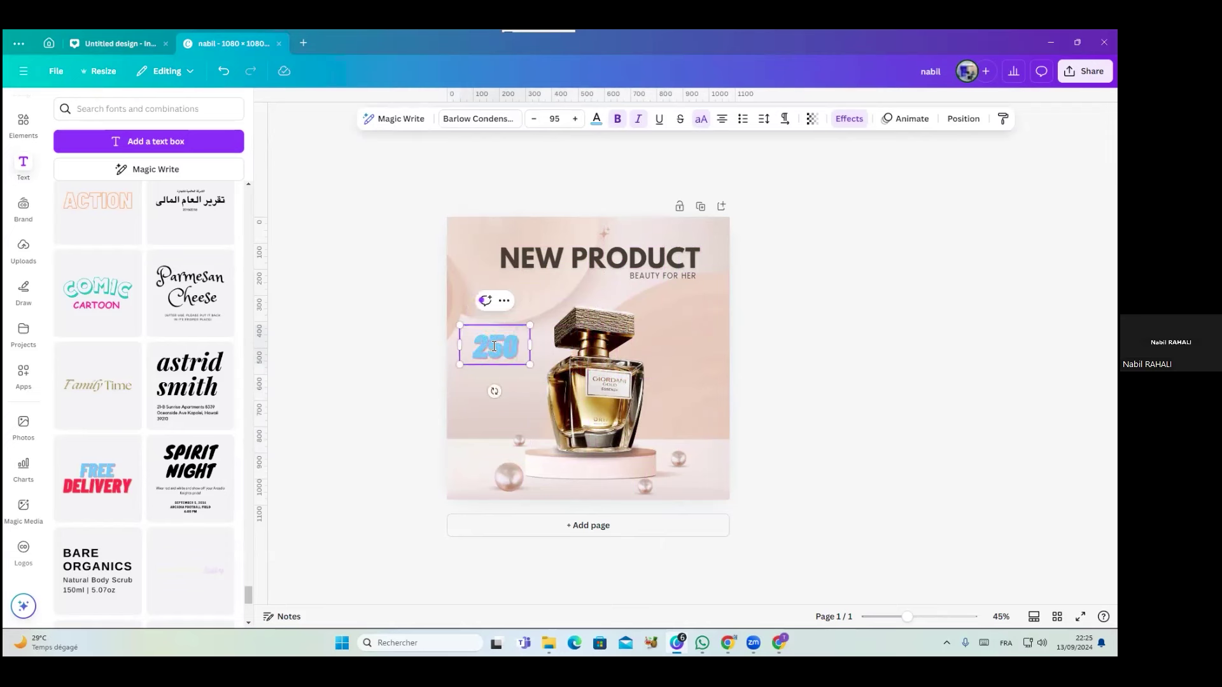
left_click(359, 305)
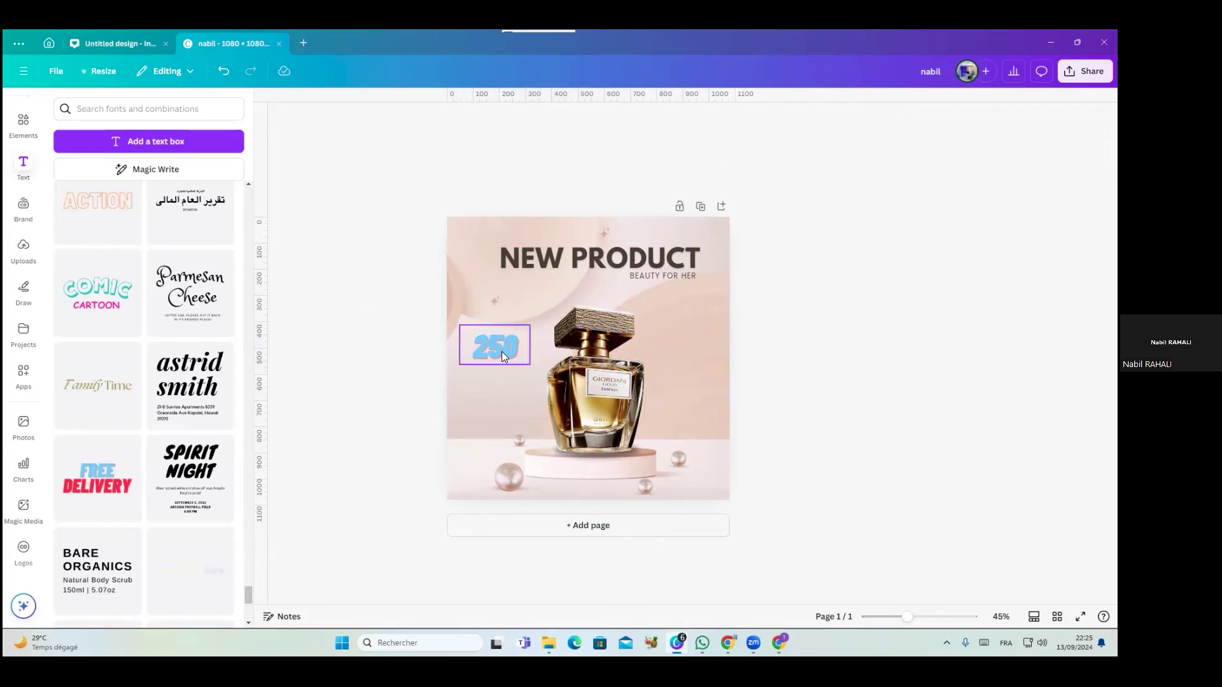
left_click(521, 347)
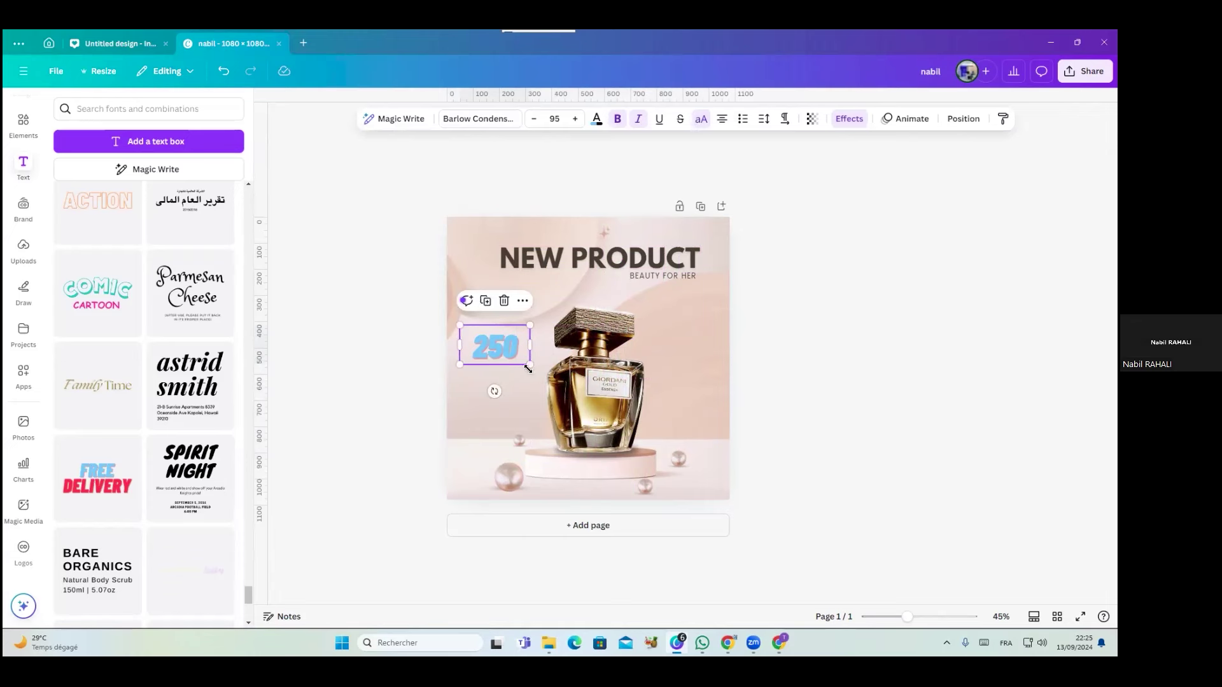
left_click_drag(530, 364, 524, 360)
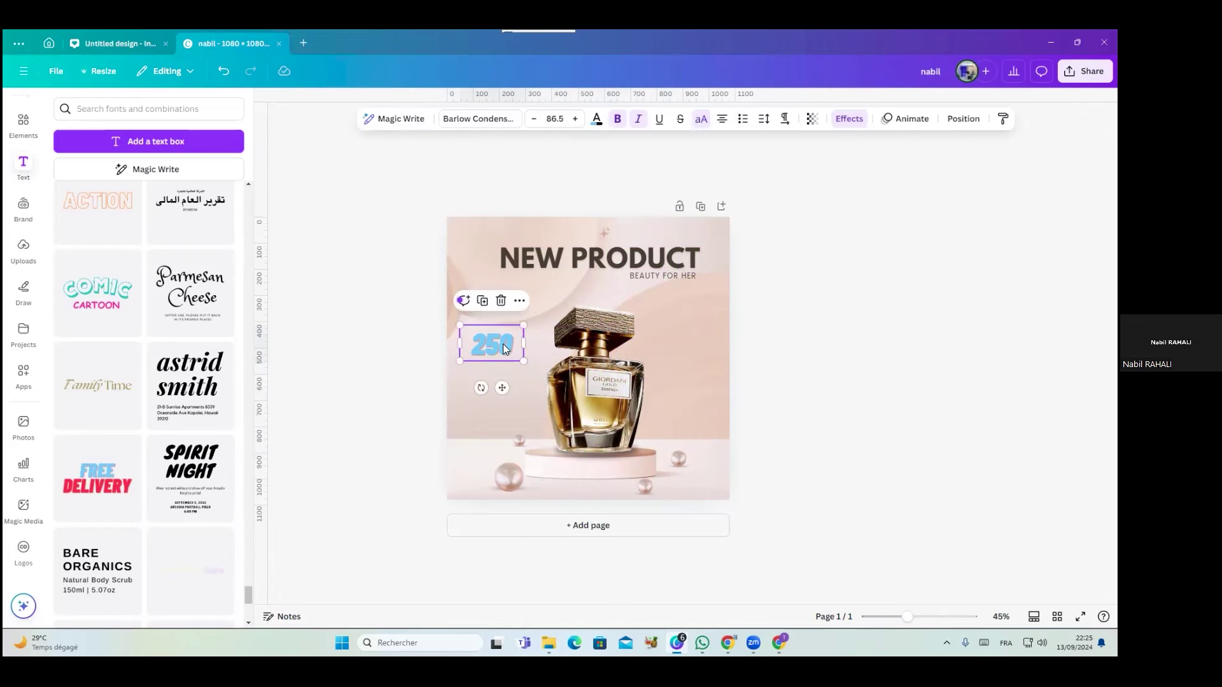
scroll(505, 349, "up", 6)
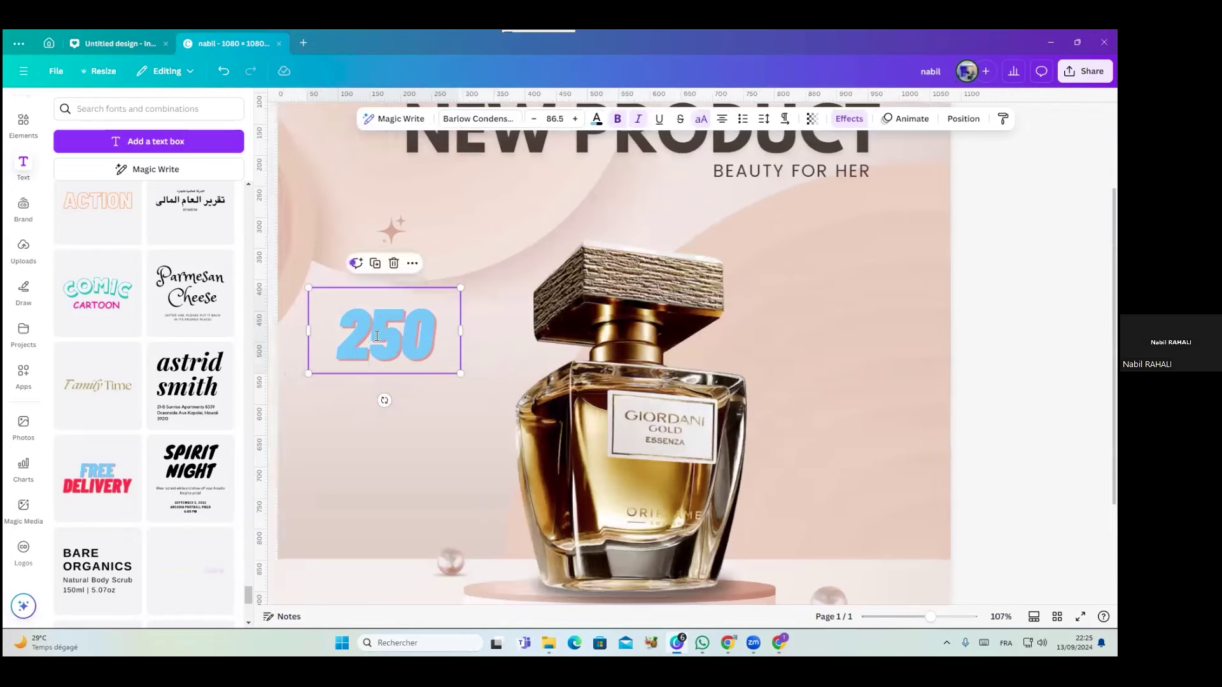
Colour the 250 text red and move it down beside the bottle
double_click(377, 336)
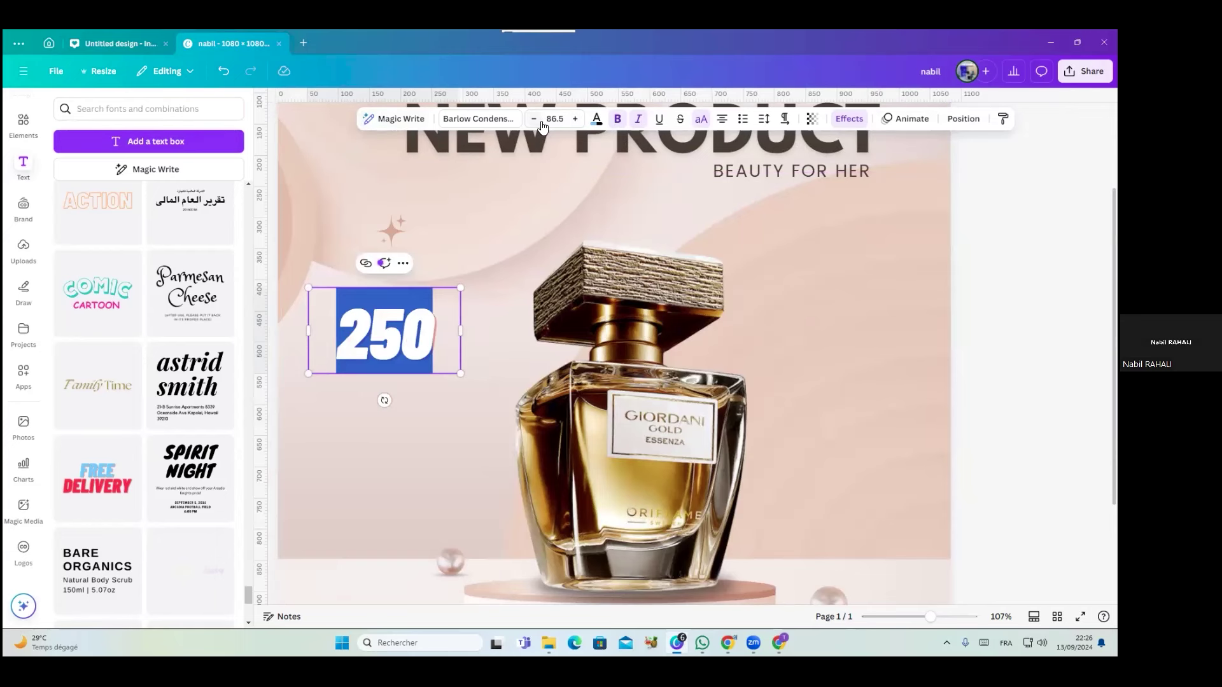
left_click(598, 121)
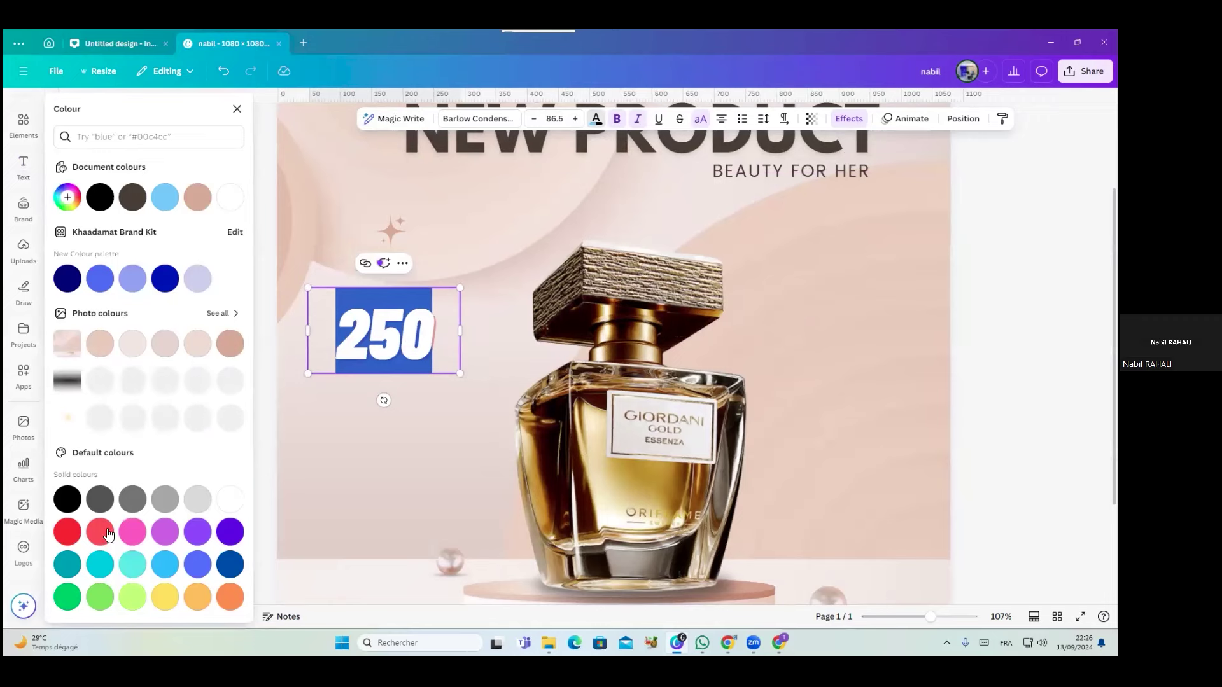
left_click(336, 524)
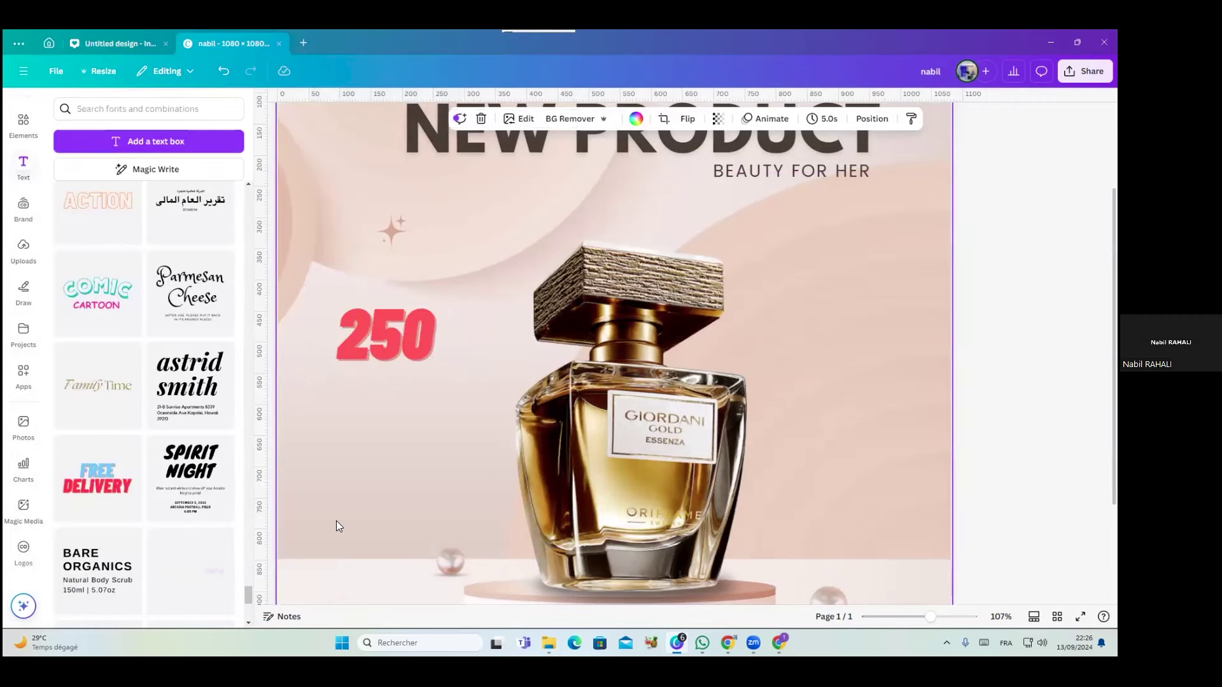
scroll(345, 520, "down", 5)
scroll(345, 522, "up", 3)
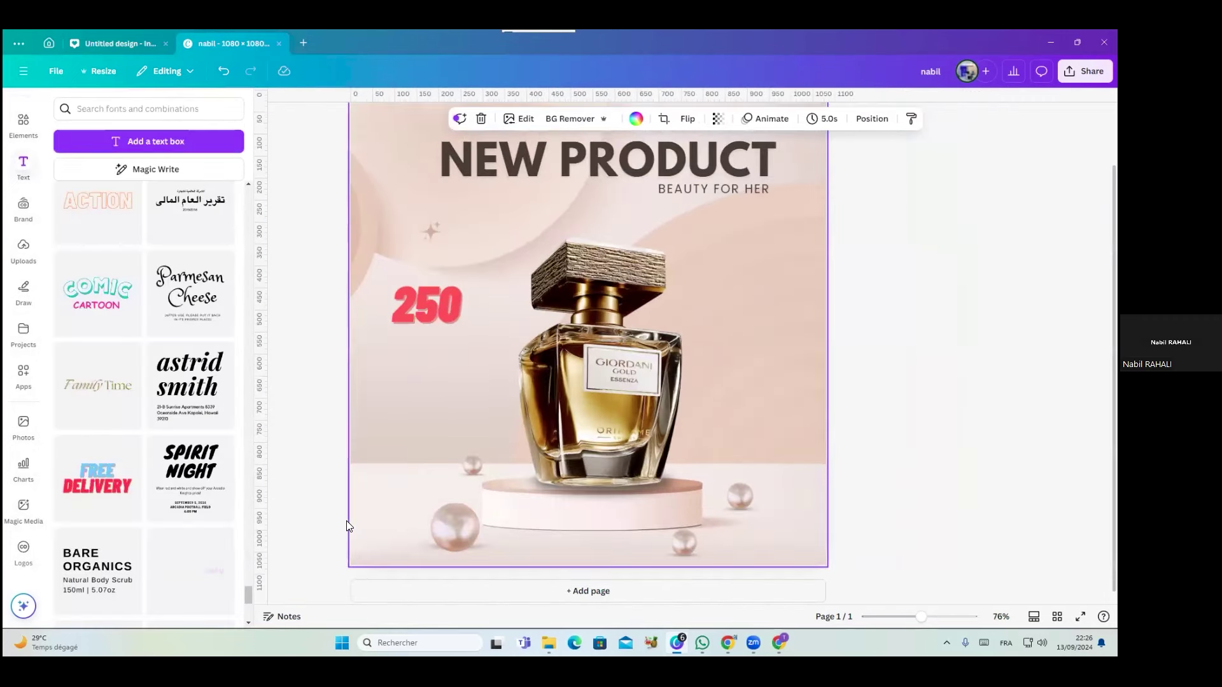
left_click_drag(396, 266, 387, 299)
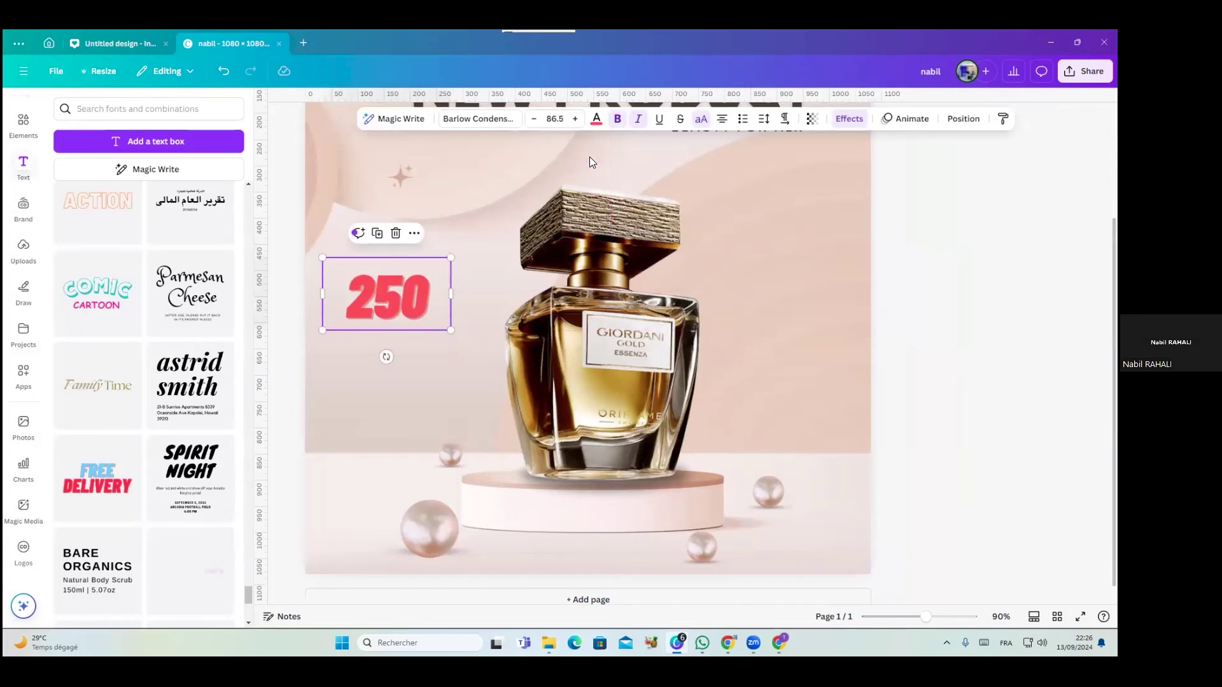
left_click(839, 119)
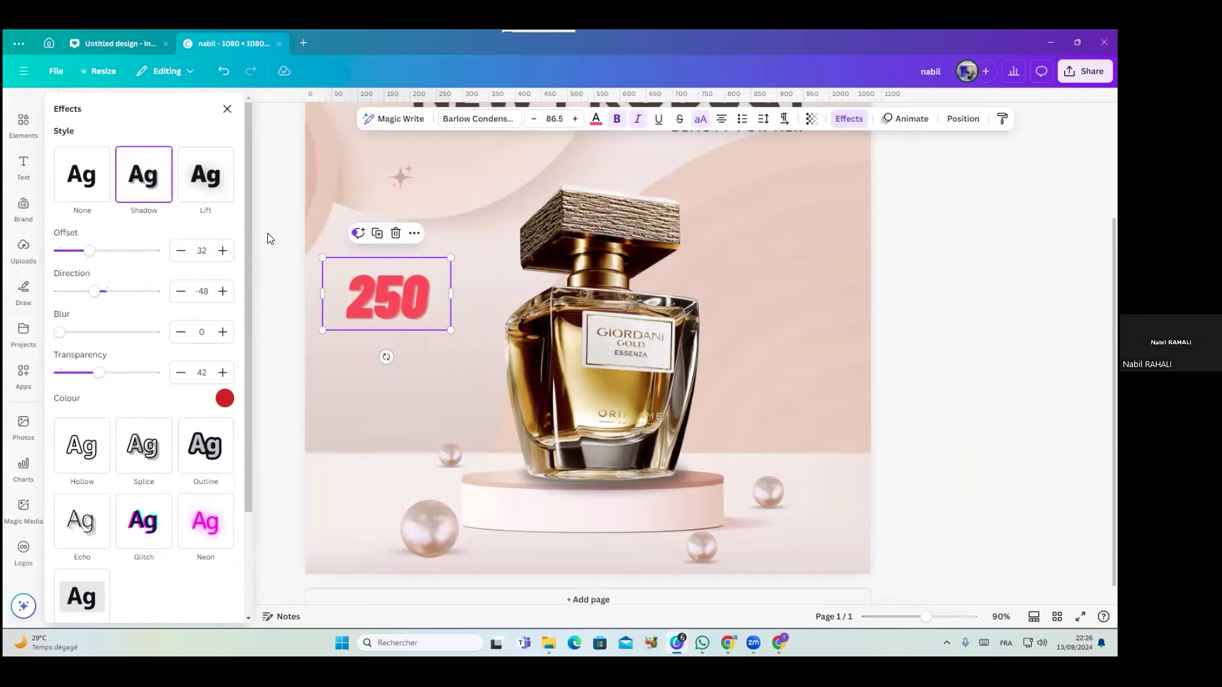
Try Outline, Lift, None and Neon effects on 250, settling on Shadow
left_click(212, 449)
left_click(141, 205)
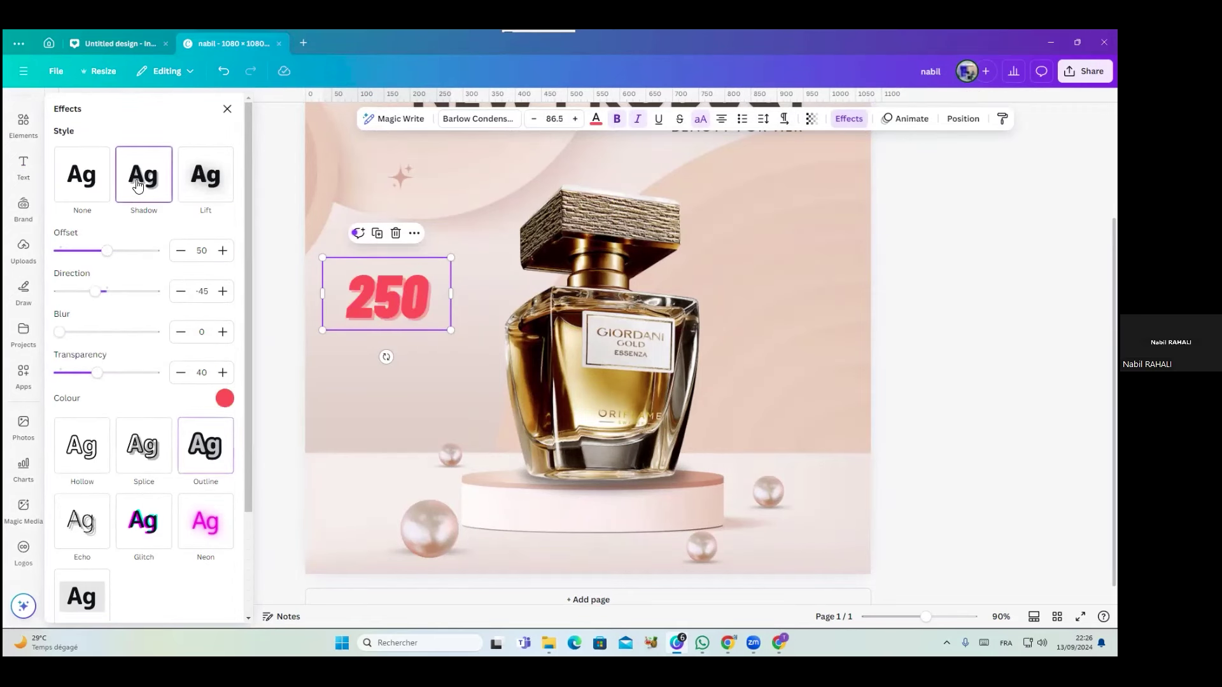
left_click(221, 191)
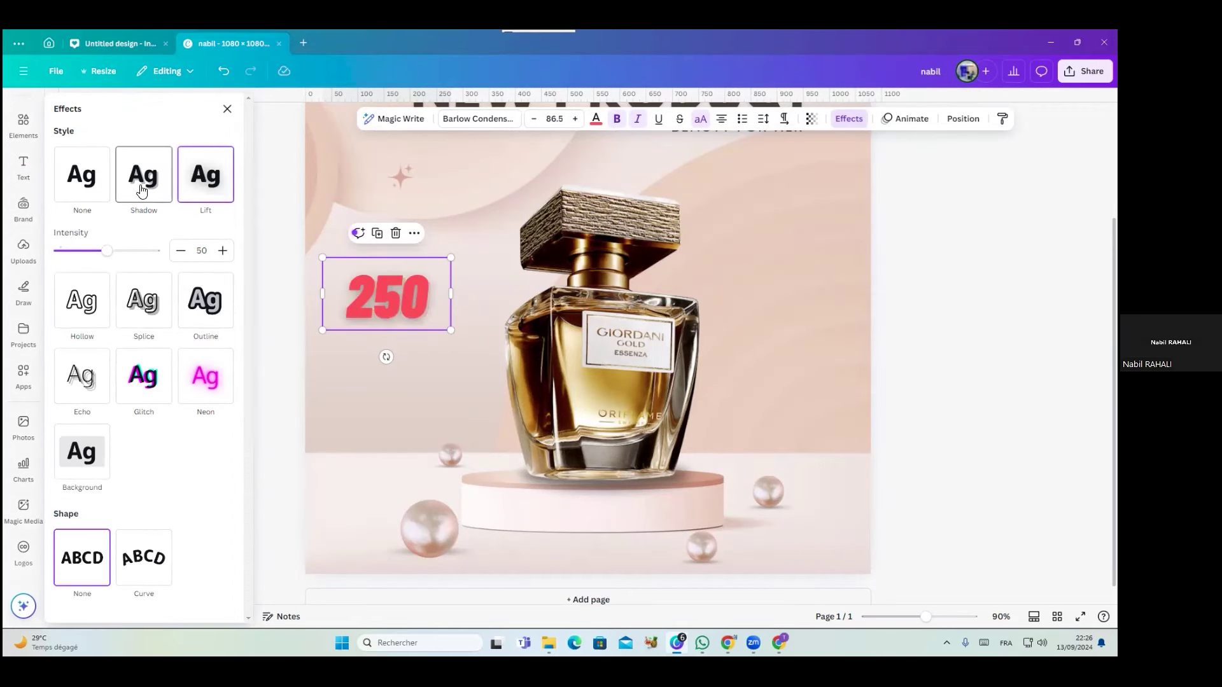
left_click(91, 181)
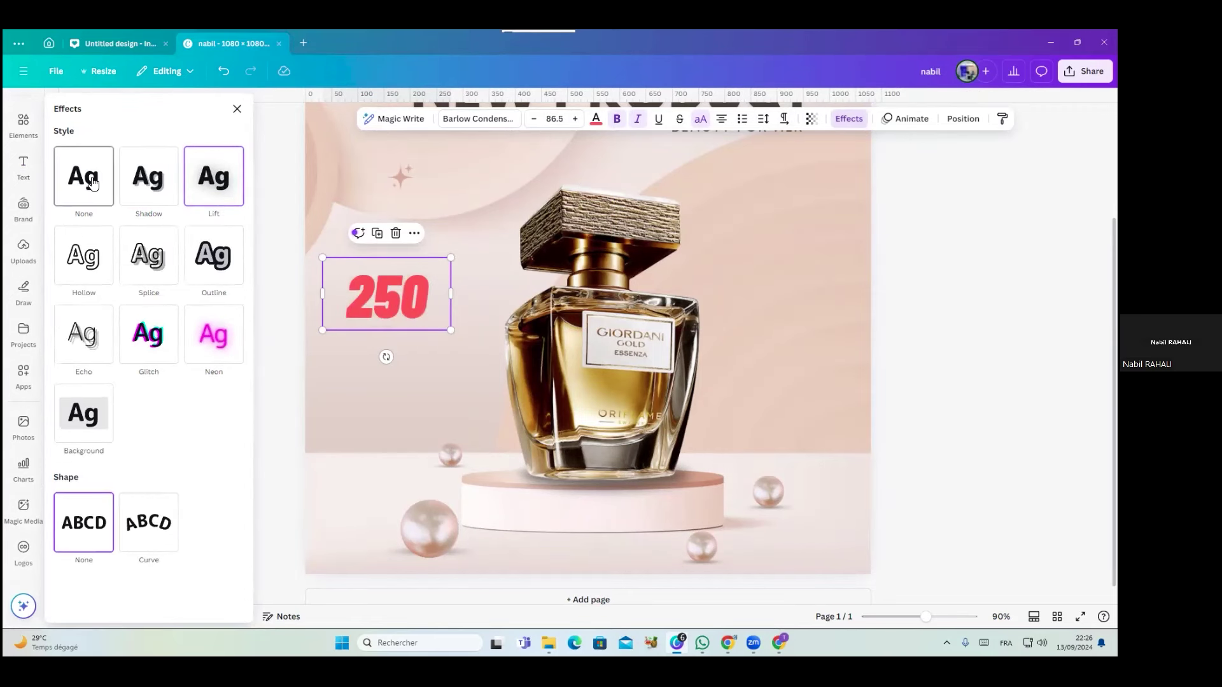
left_click(211, 344)
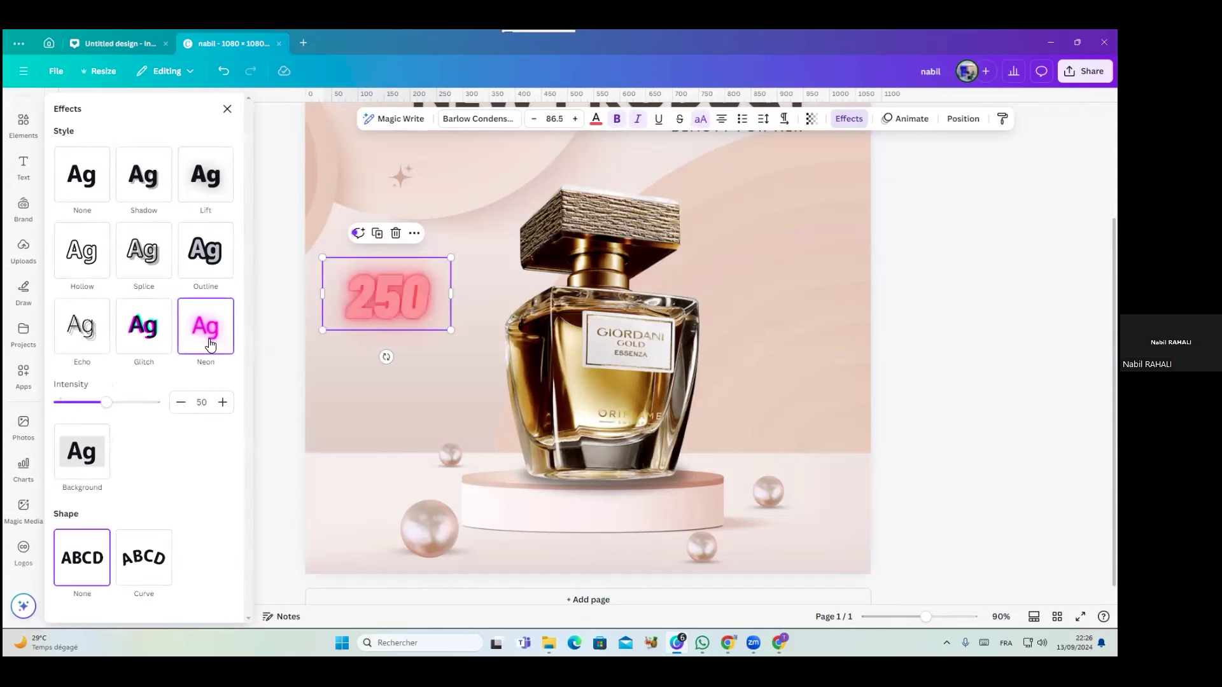
left_click(191, 181)
left_click(163, 187)
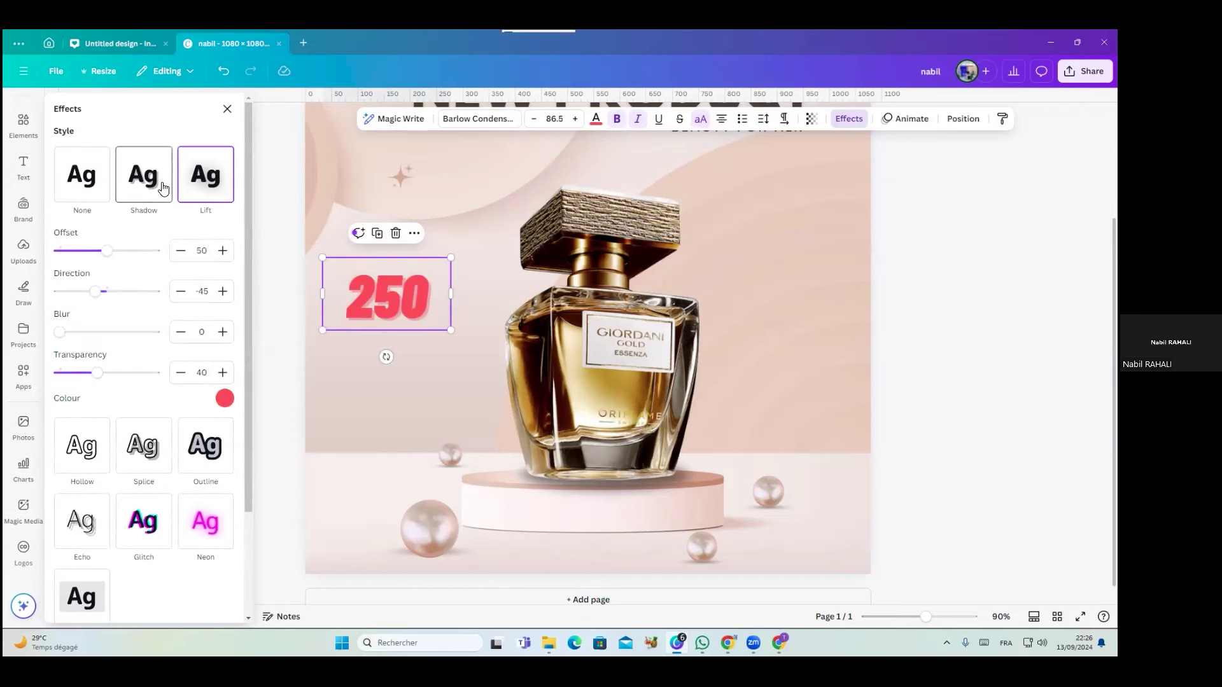
left_click(225, 399)
left_click(387, 405)
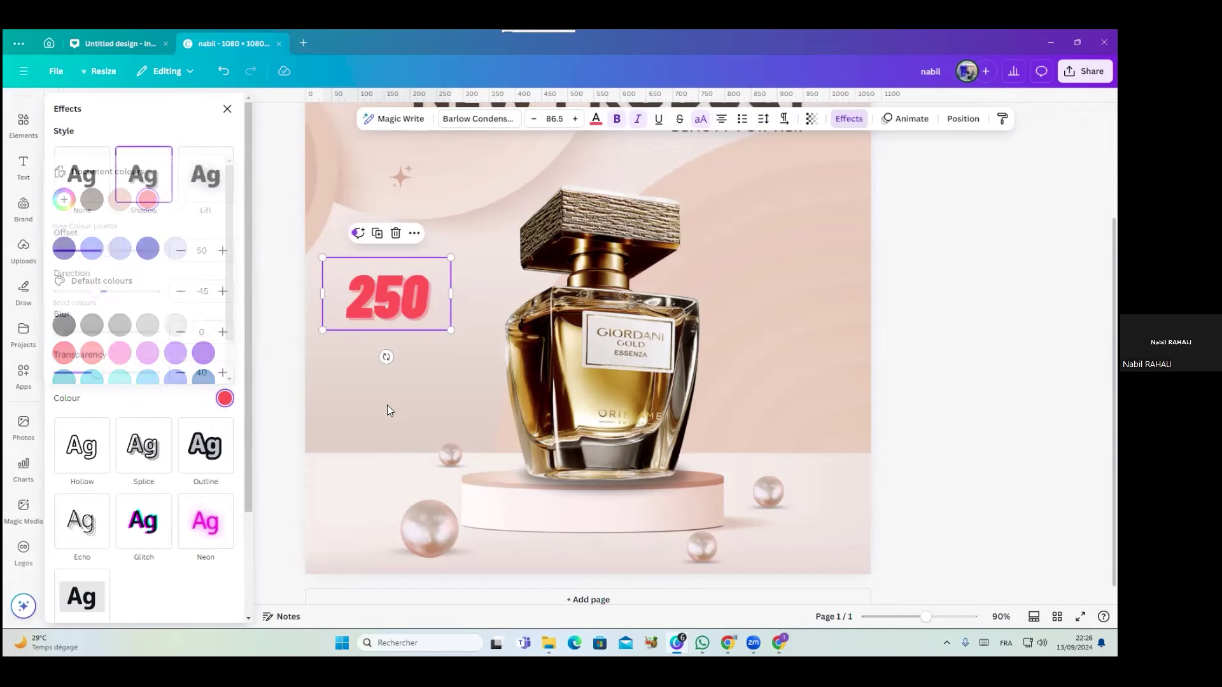
left_click(387, 405)
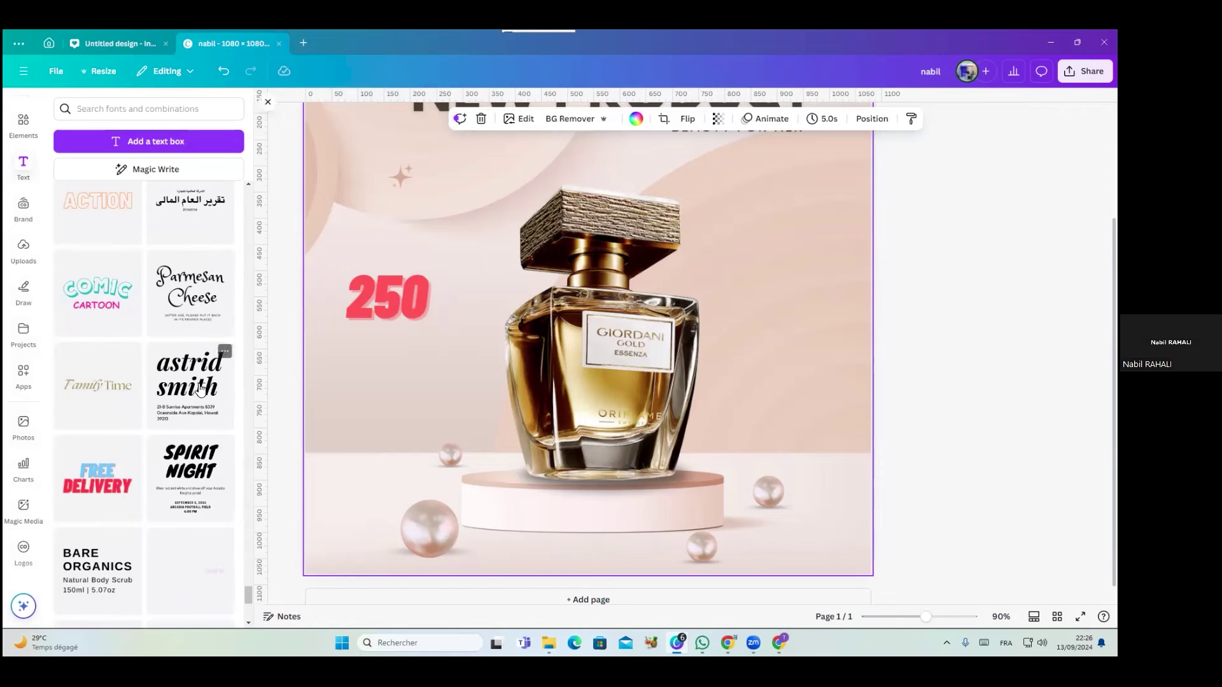
Duplicate the NEW PRODUCT heading, retype it as 'DH', and narrow its box beside 250
scroll(587, 293, "up", 1)
scroll(587, 288, "up", 3)
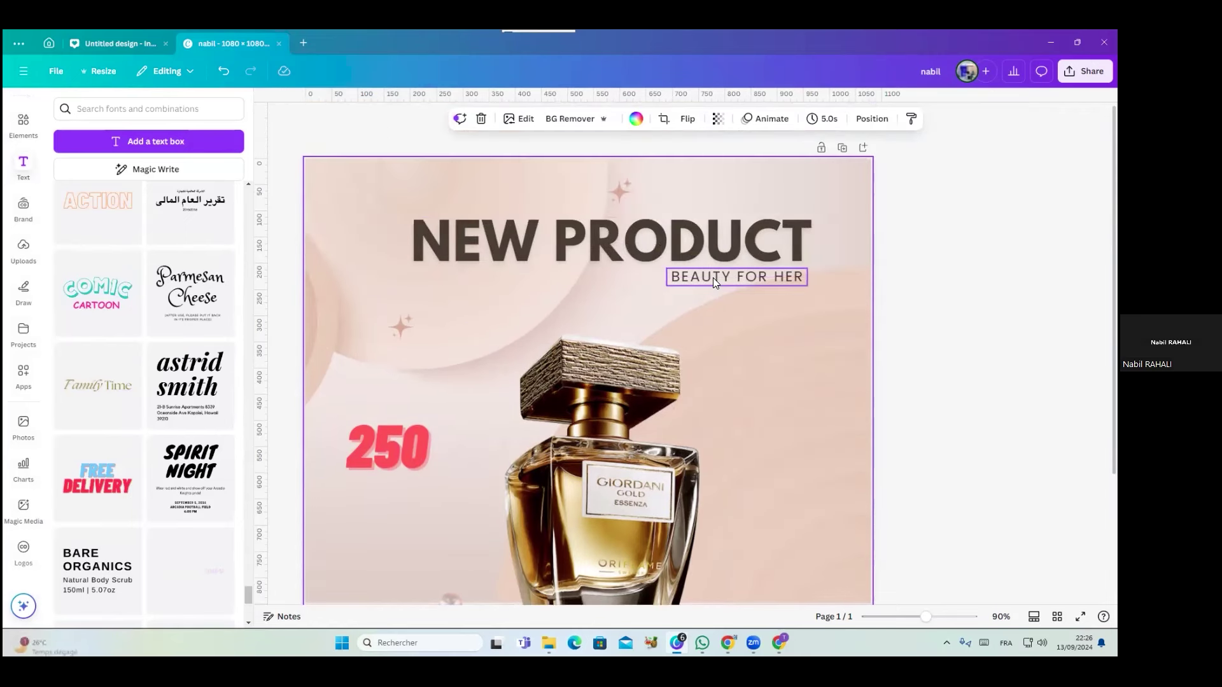
left_click_drag(457, 232, 509, 321)
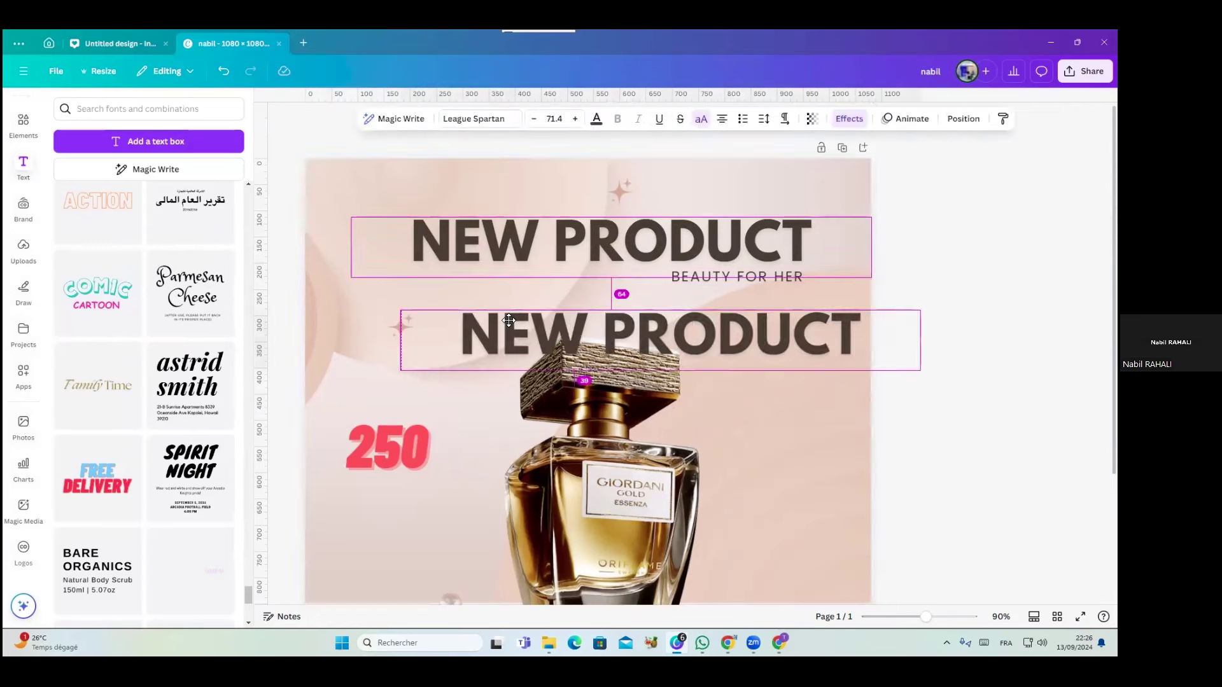
double_click(510, 321)
type("DH")
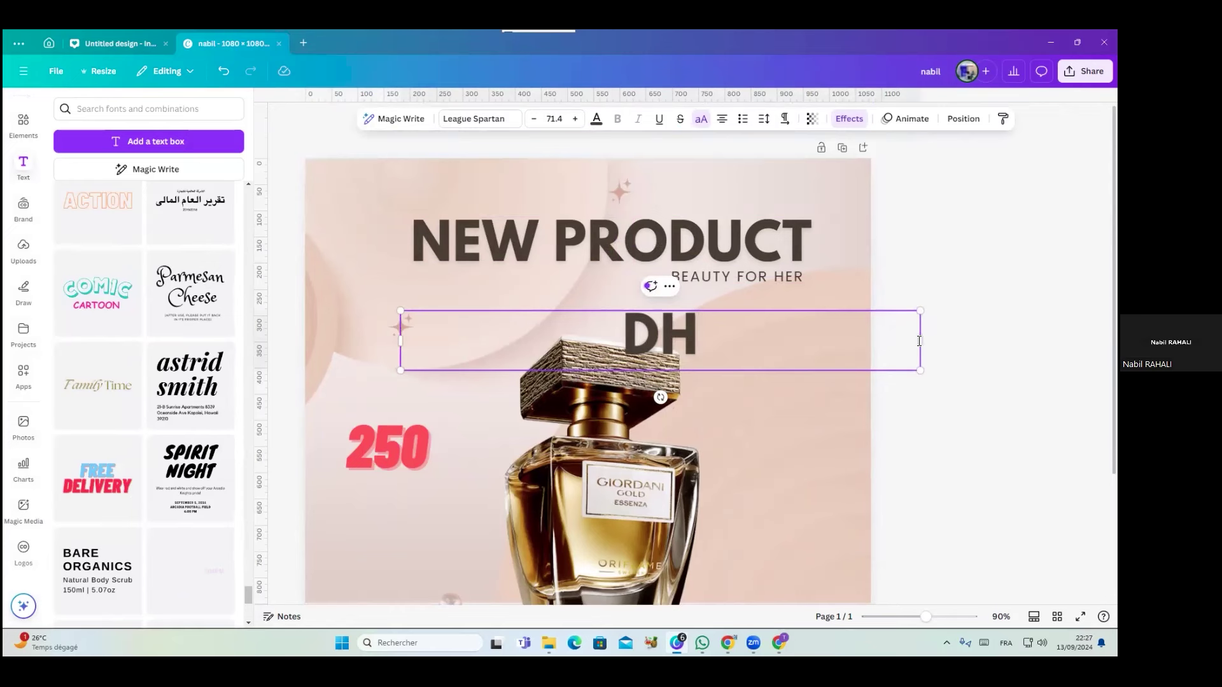
left_click_drag(919, 342, 471, 509)
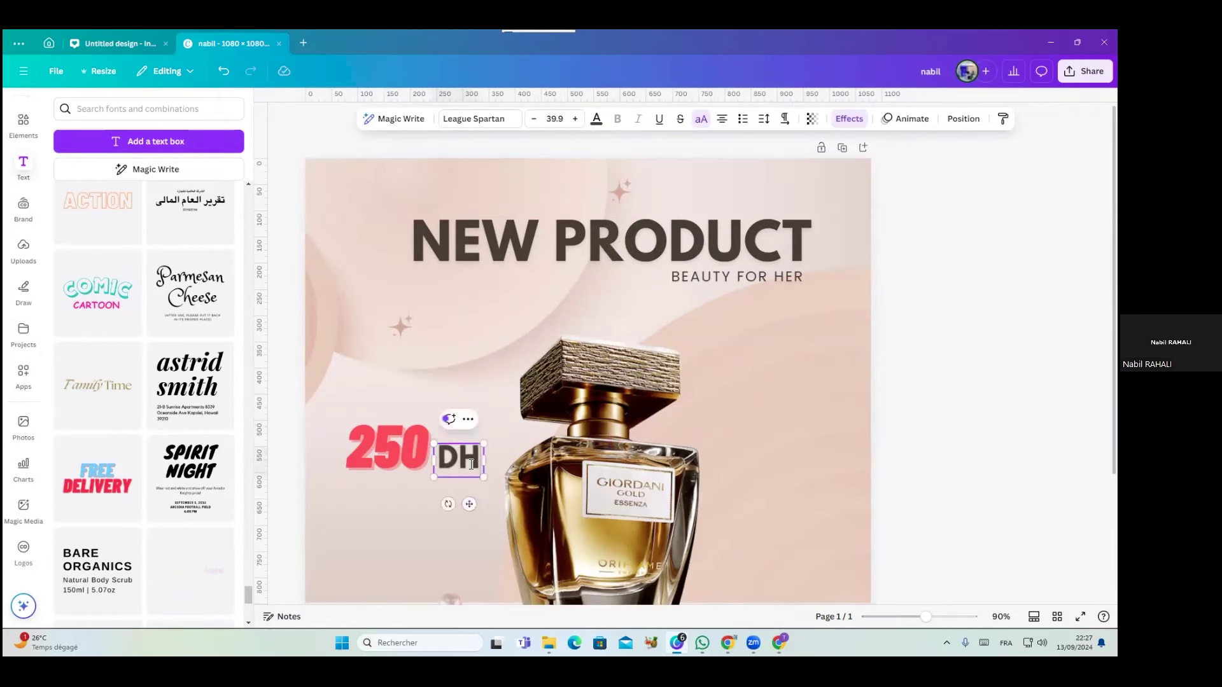
Colour the DH label red to match the price
double_click(464, 463)
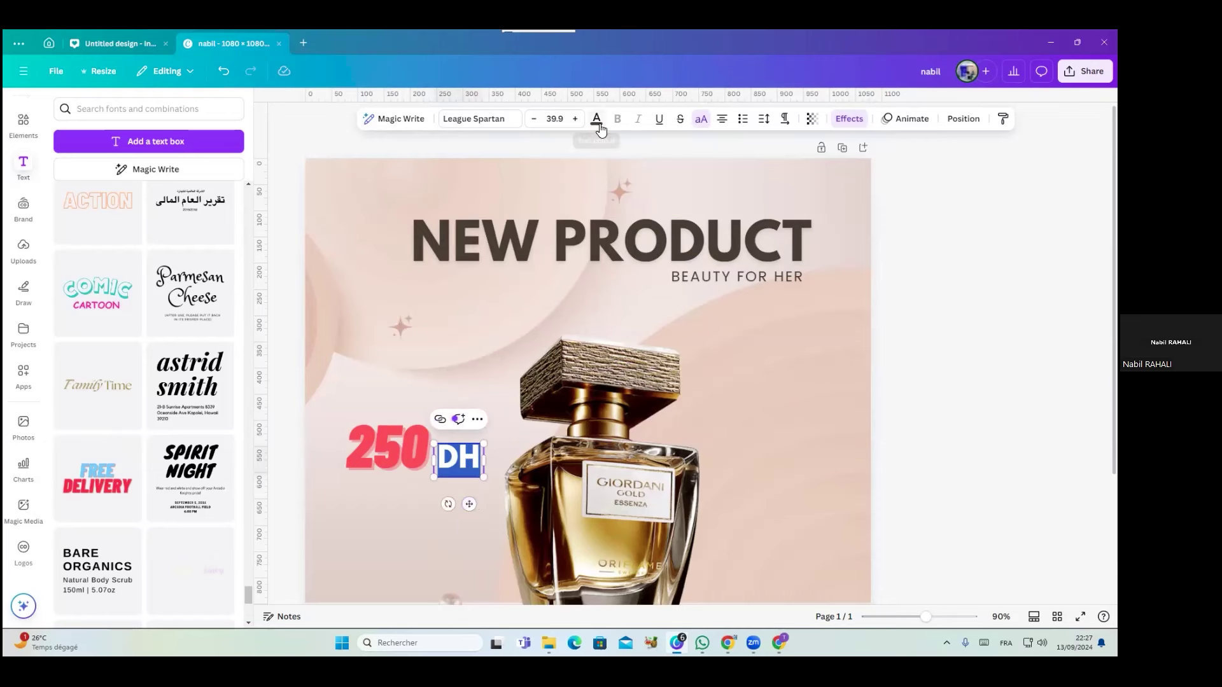
left_click(596, 121)
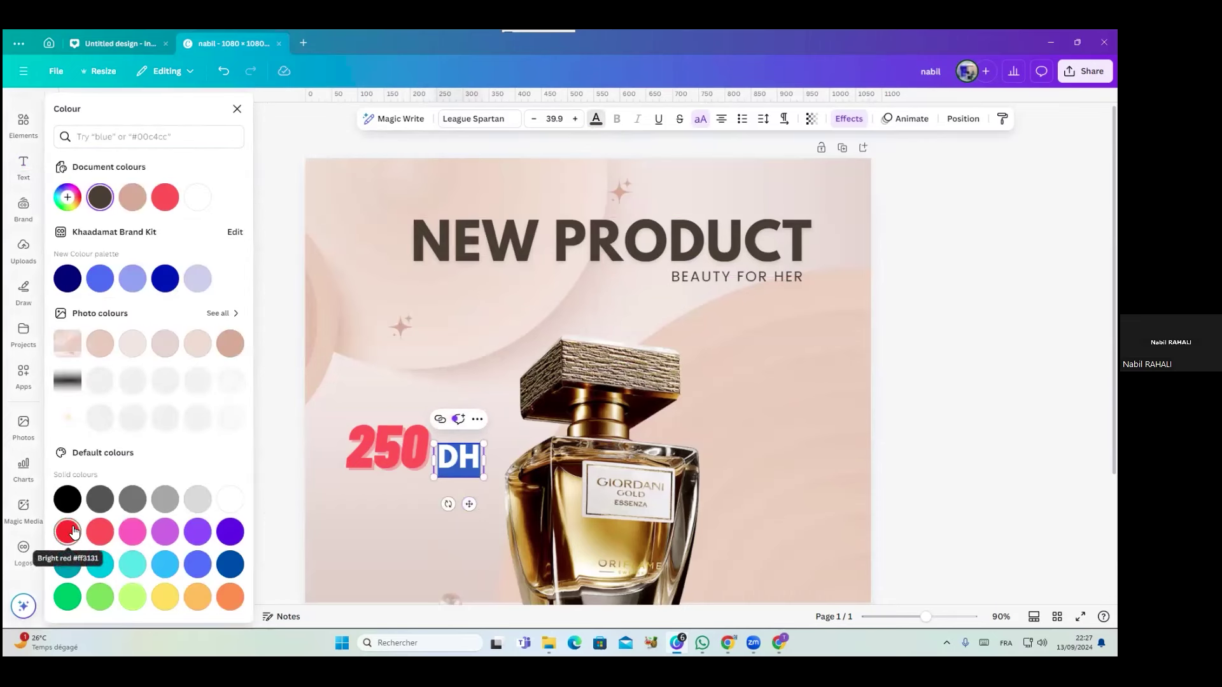
left_click(168, 202)
left_click(392, 535)
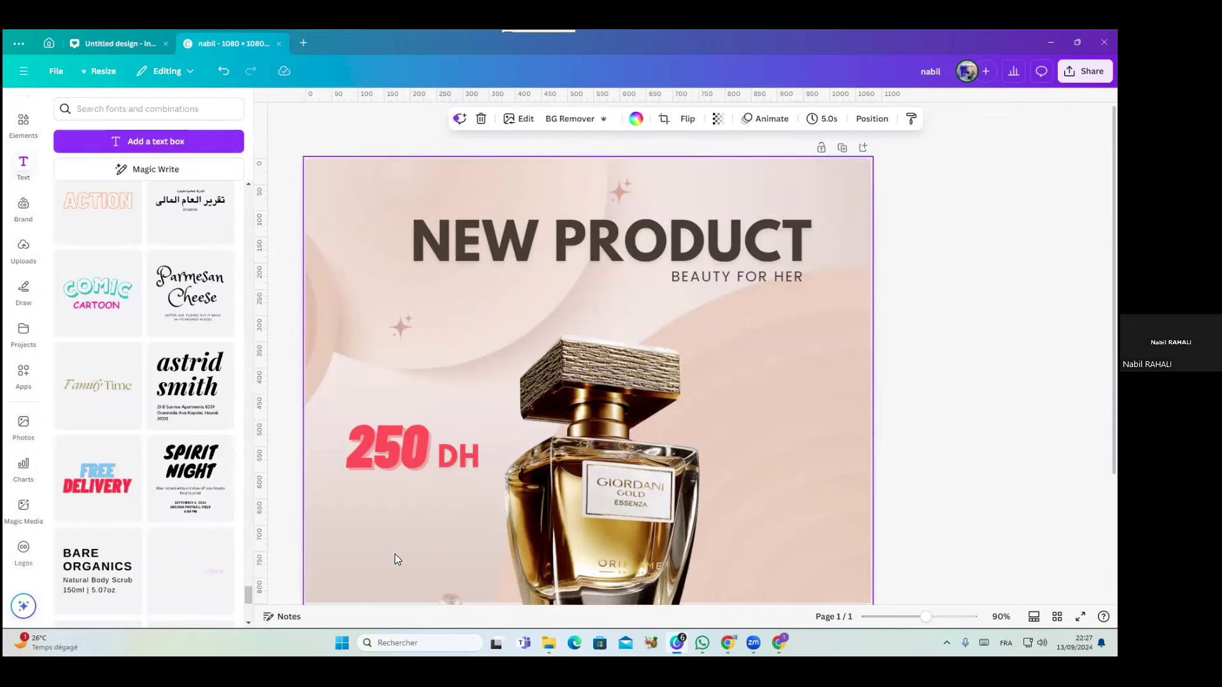
scroll(367, 494, "down", 3)
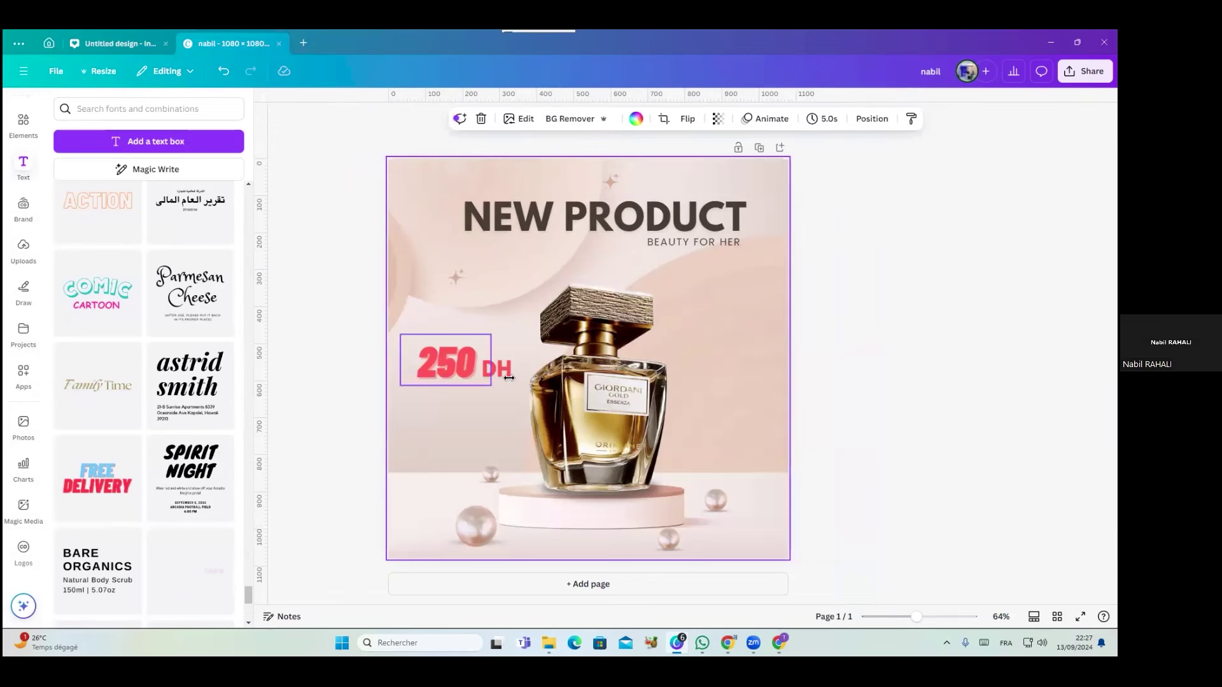
Duplicate the 250 price below itself and change the copy to 340
left_click_drag(439, 390, 439, 424, "alt")
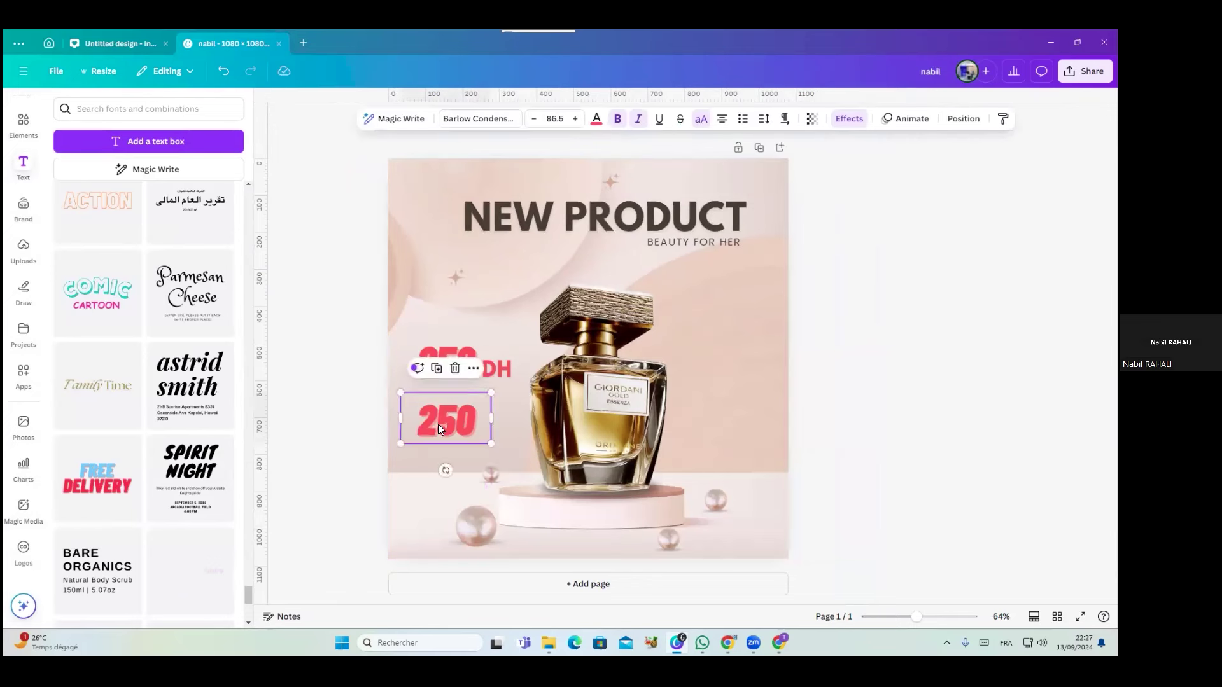
double_click(439, 425)
type("340")
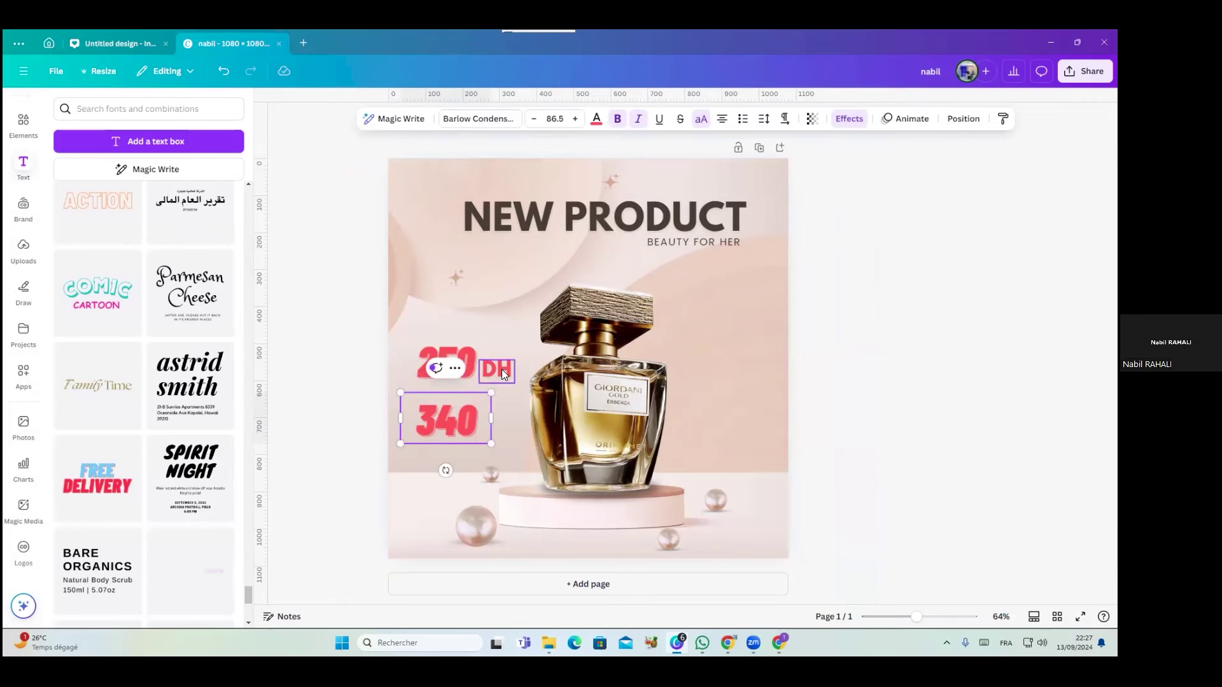
Discard an extra DH copy placed beside 340, then open the Elements search
left_click_drag(502, 369, 506, 427, "alt")
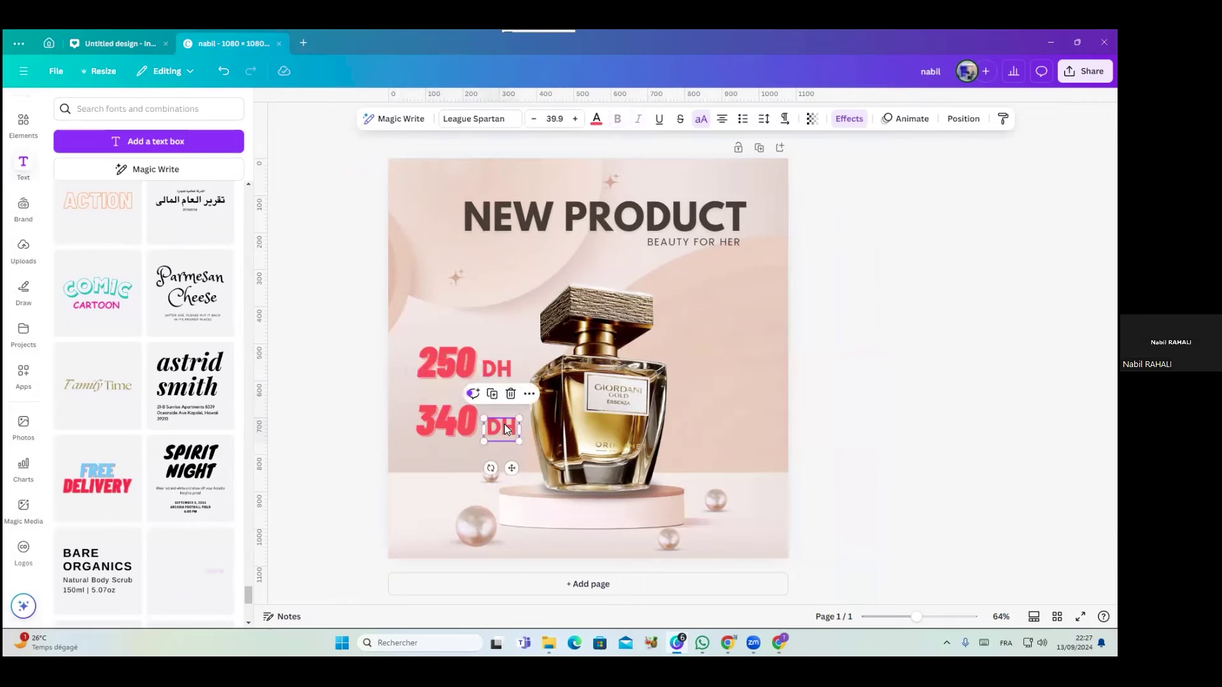
key("Delete")
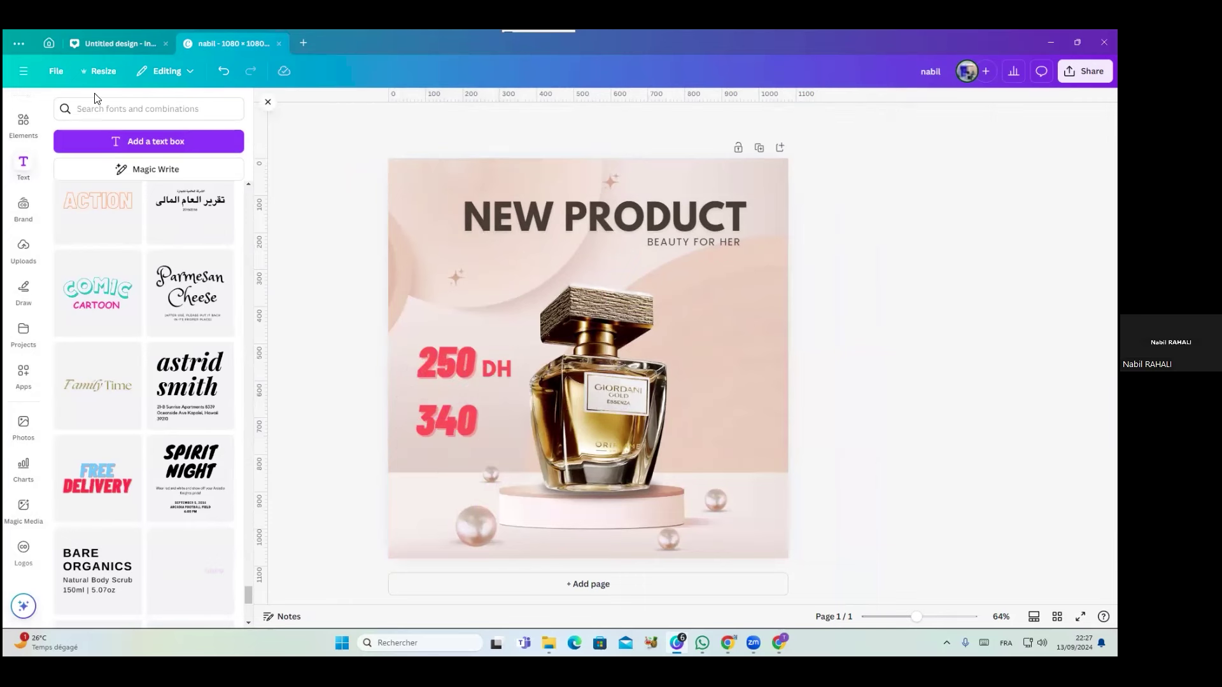
left_click(24, 121)
left_click(104, 109)
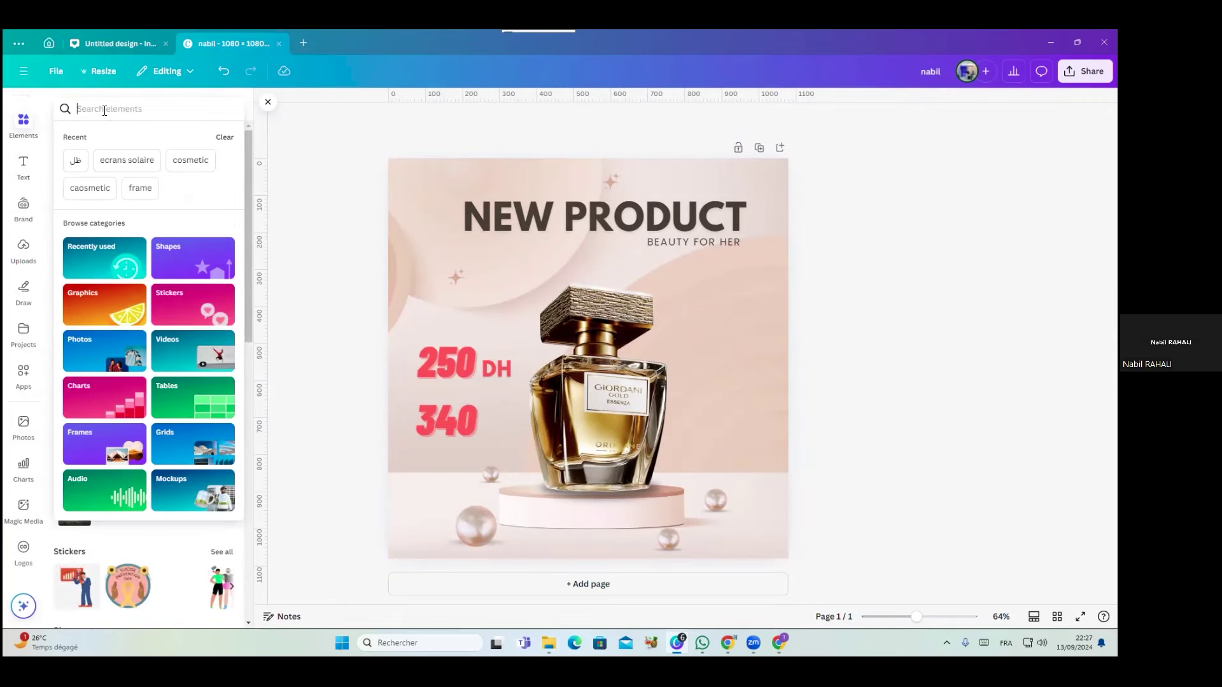
Add the thin red cross from a 'croi' search, shrink it, layer it on top across 340
left_click(104, 110)
type("crois")
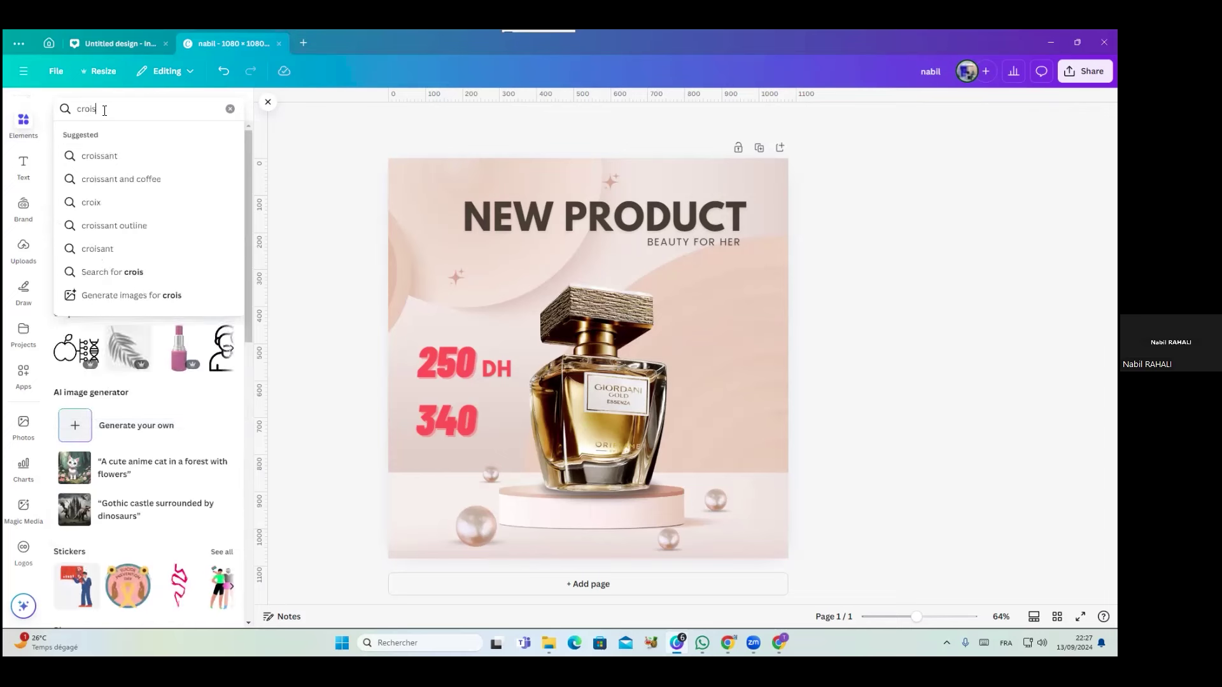
key("BackSpace")
key("Return")
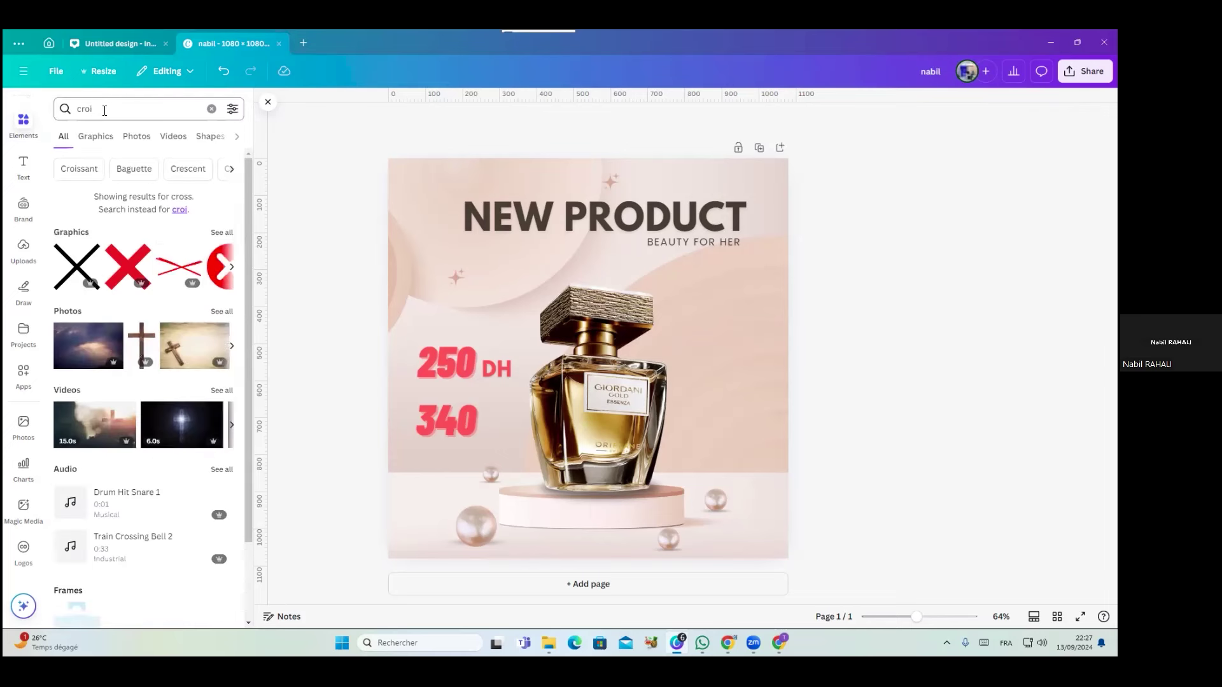
left_click(177, 267)
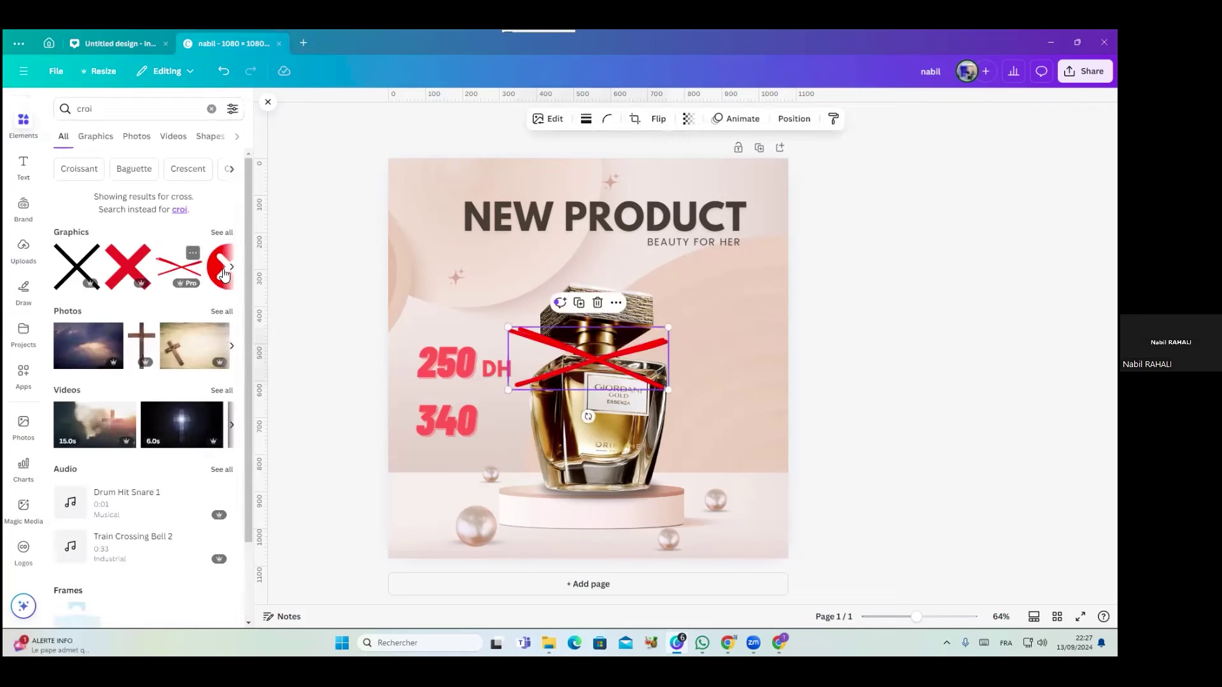
left_click_drag(671, 328, 487, 443)
left_click(795, 121)
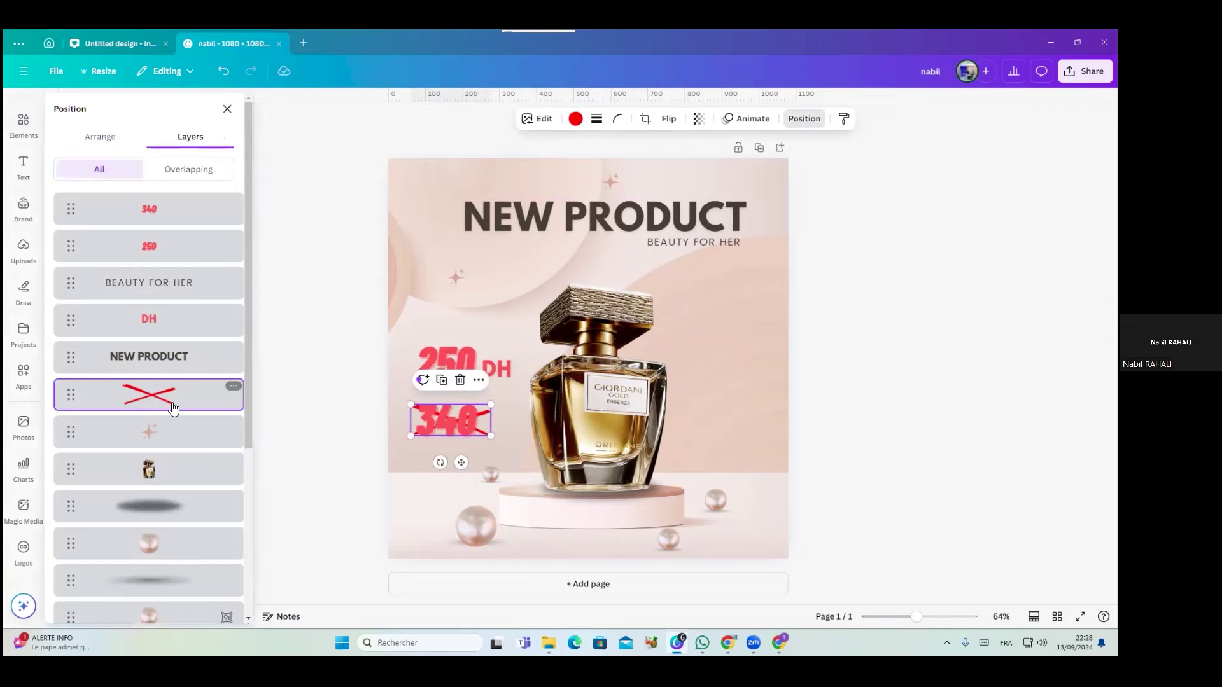
left_click_drag(170, 406, 176, 194)
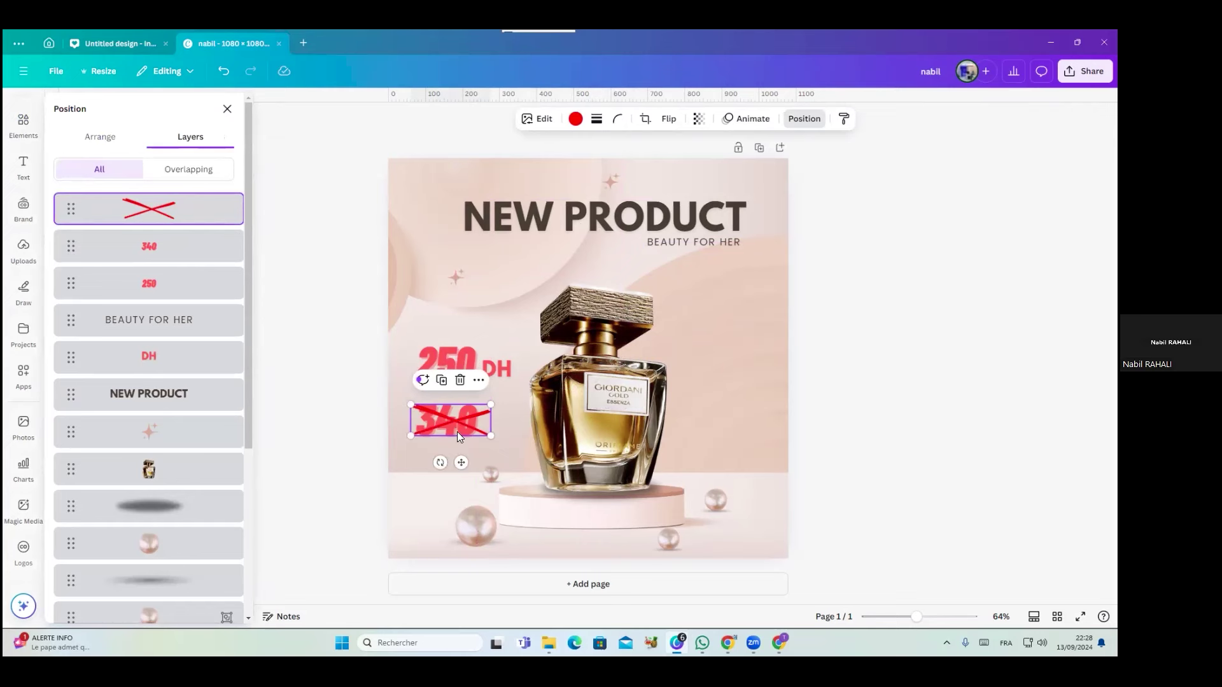
left_click_drag(447, 420, 446, 401)
Recolour the 340 price grey and nudge it slightly into place
left_click(428, 427)
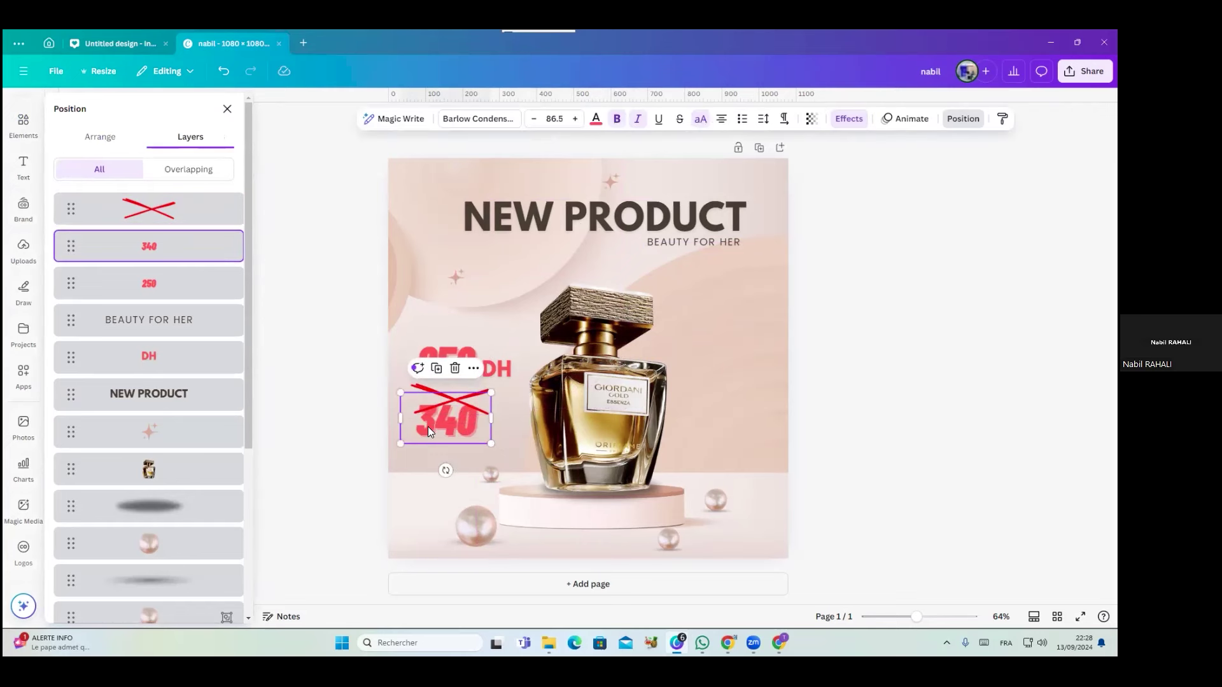
left_click(596, 120)
left_click(123, 502)
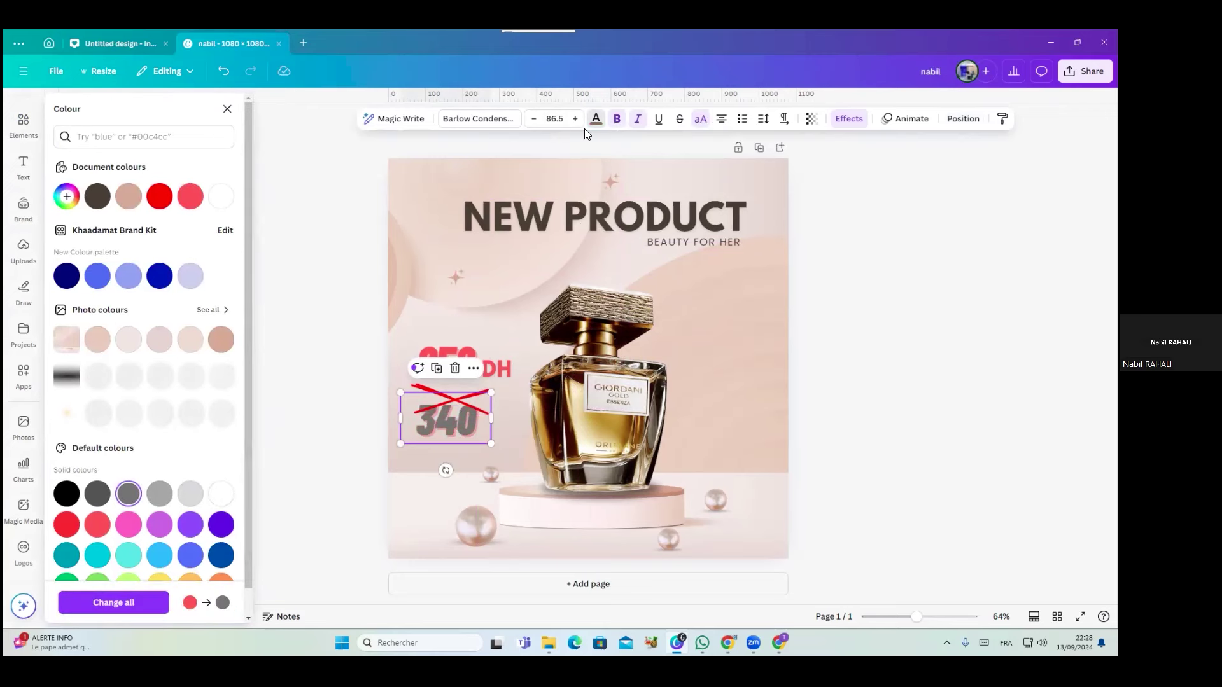
left_click_drag(457, 396, 447, 431)
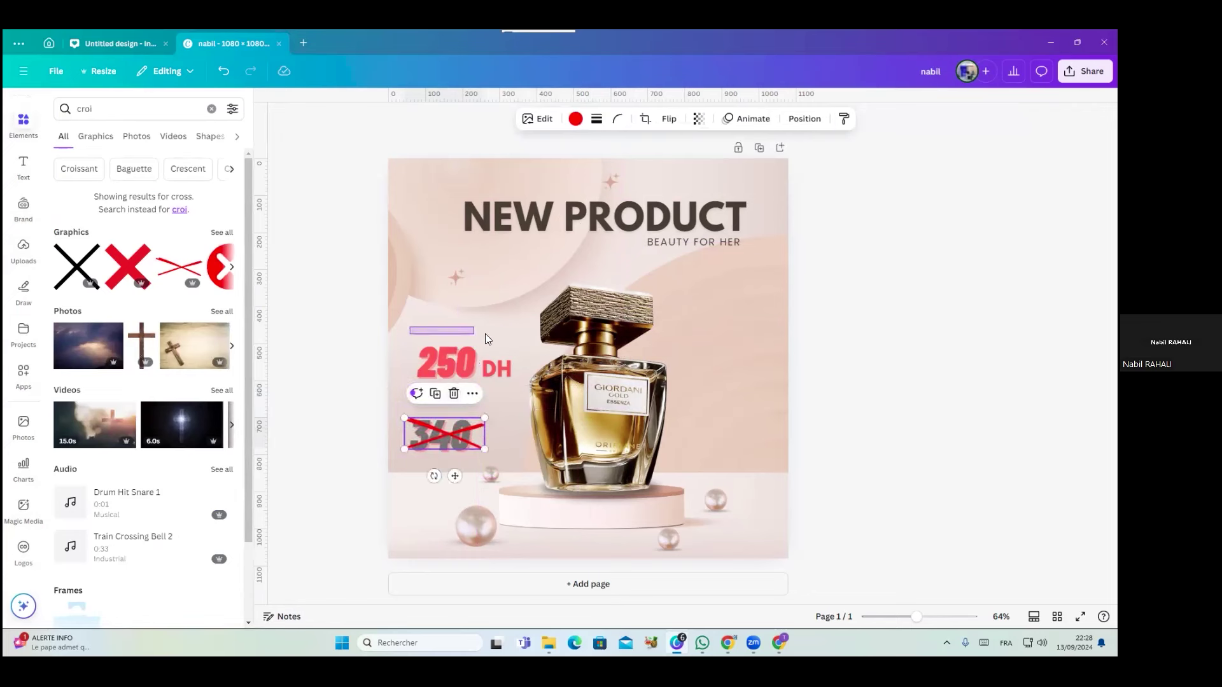
left_click(496, 369)
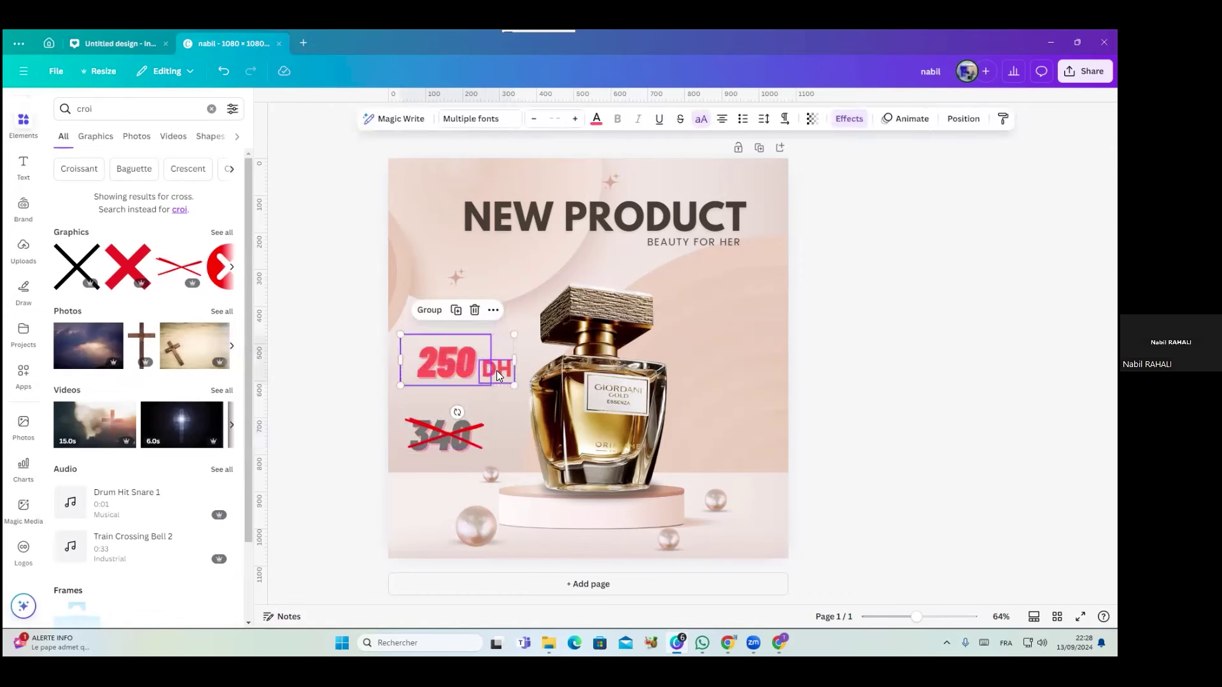
left_click(424, 311)
left_click_drag(465, 374, 455, 387)
left_click(873, 354)
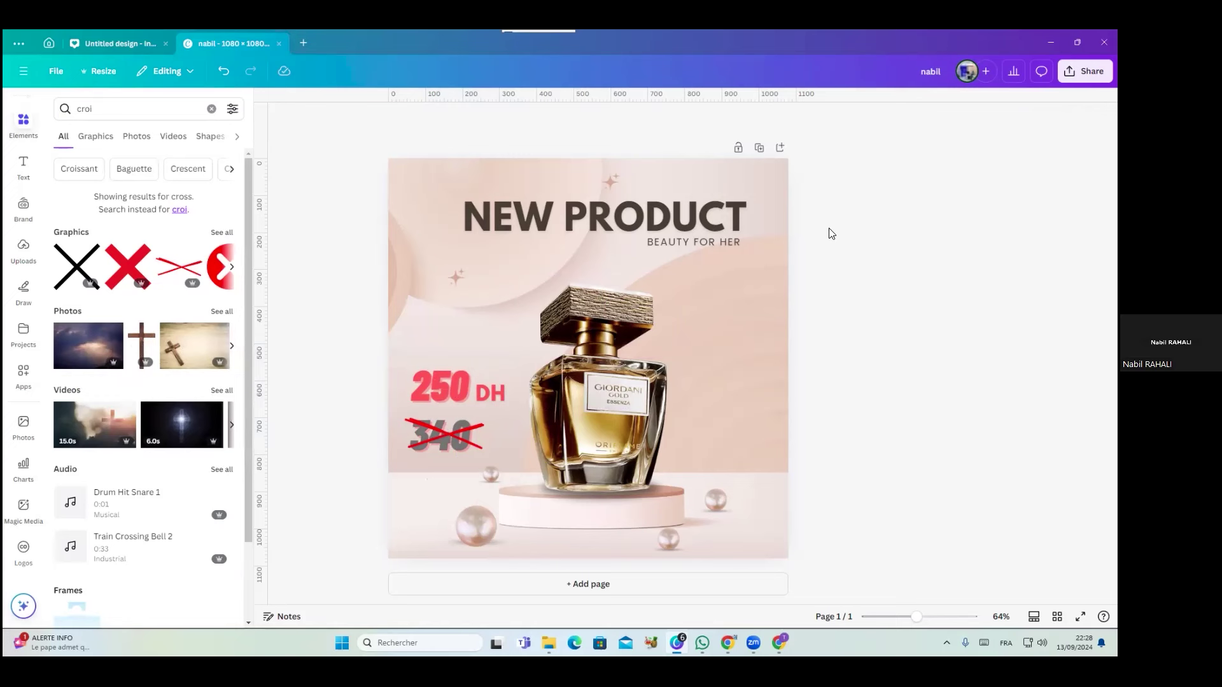
left_click_drag(843, 200, 371, 581)
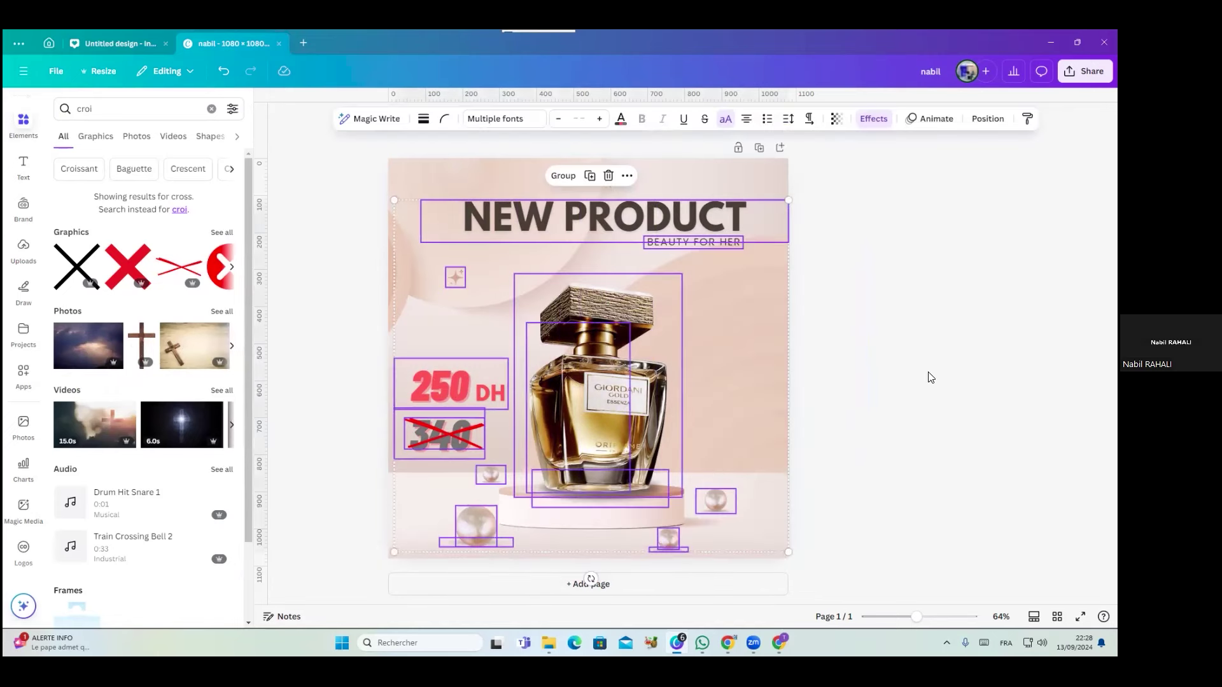
left_click(930, 119)
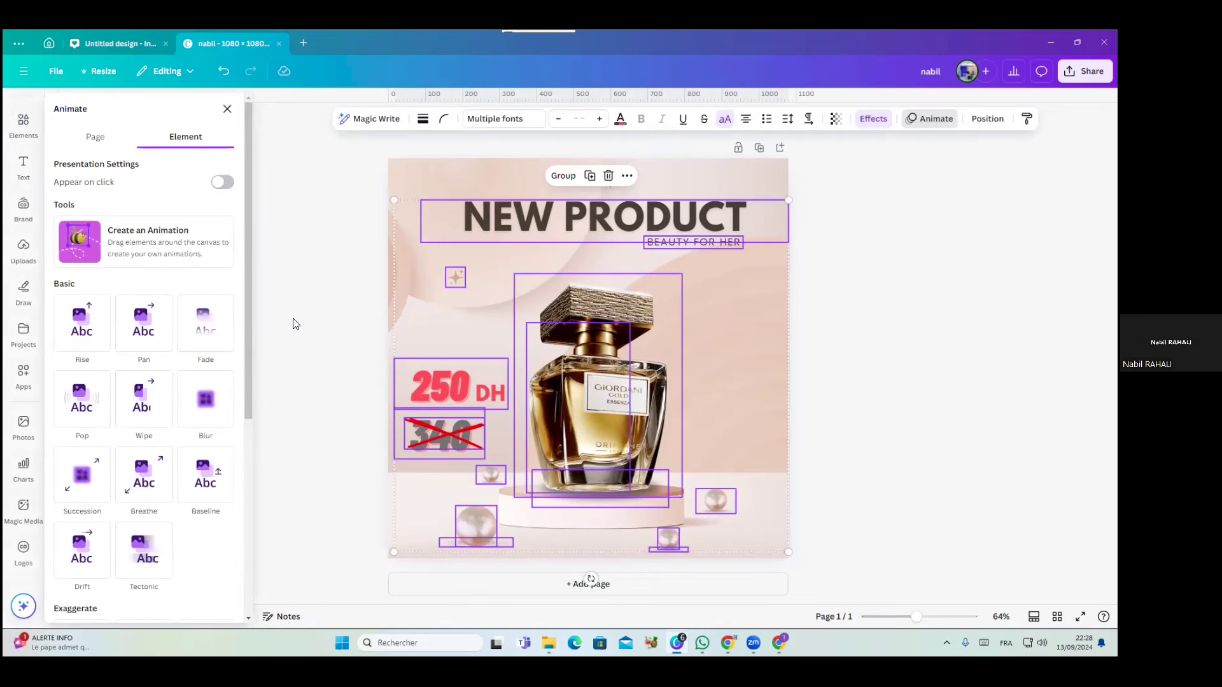
left_click(325, 307)
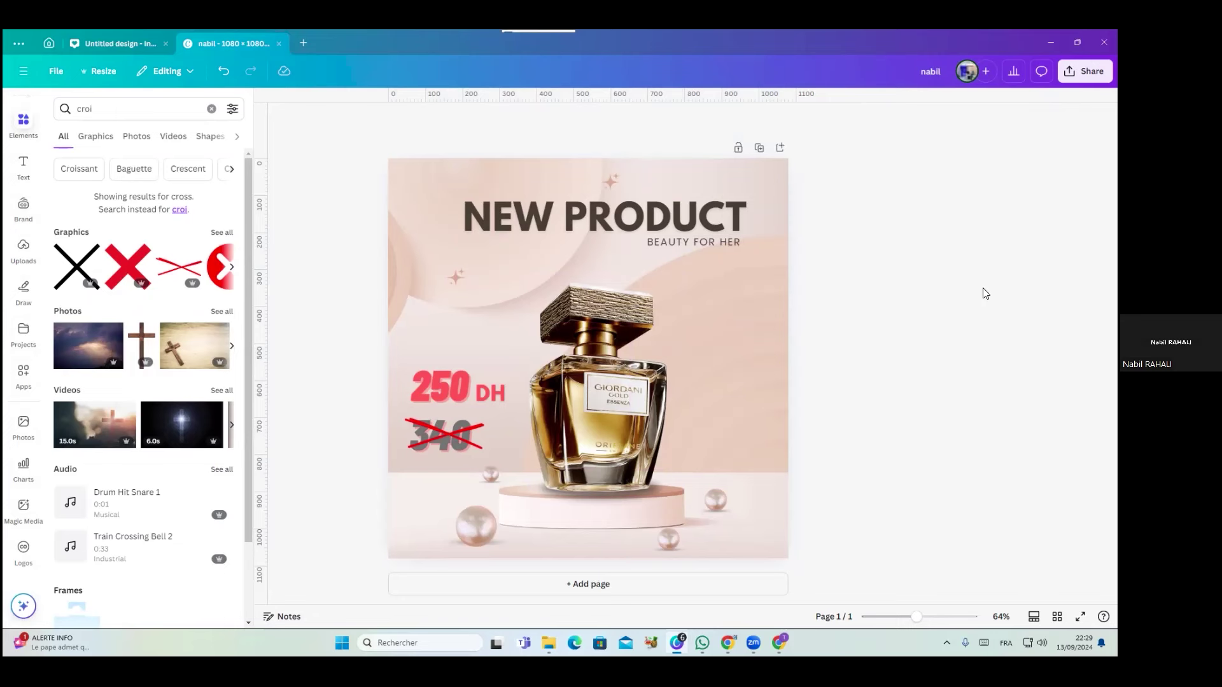
Duplicate the page and make the copy's 250 price yellow
left_click(759, 148)
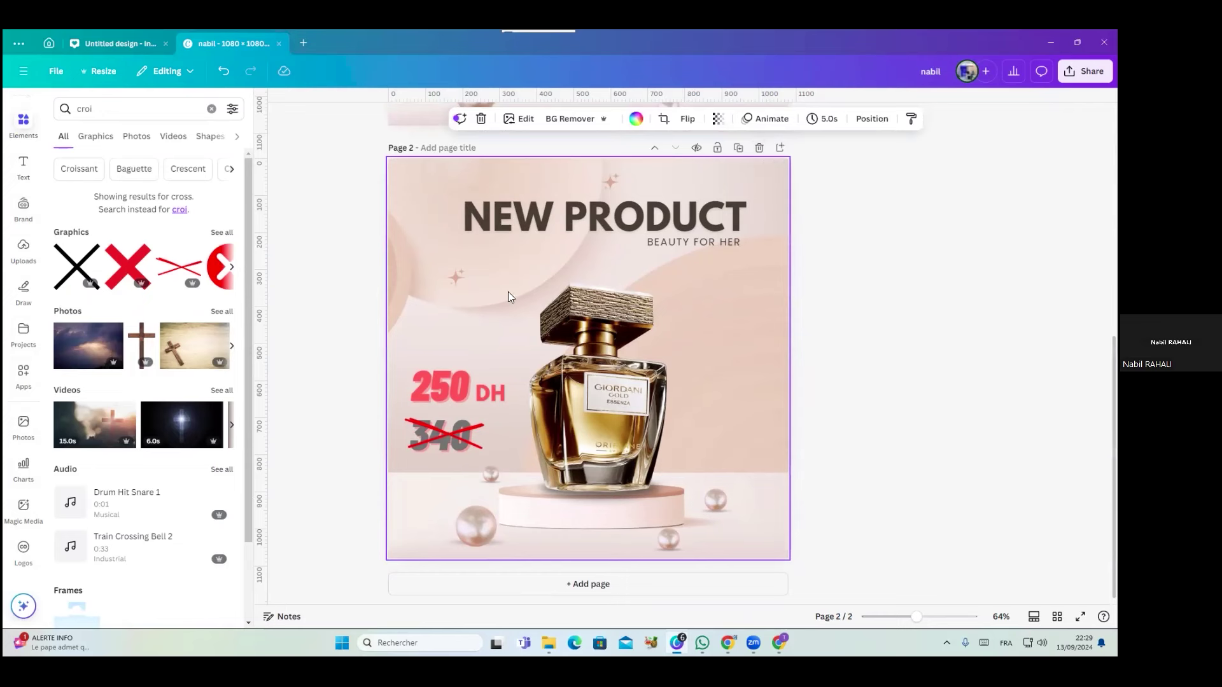
left_click(433, 394)
left_click(951, 395)
left_click(458, 380)
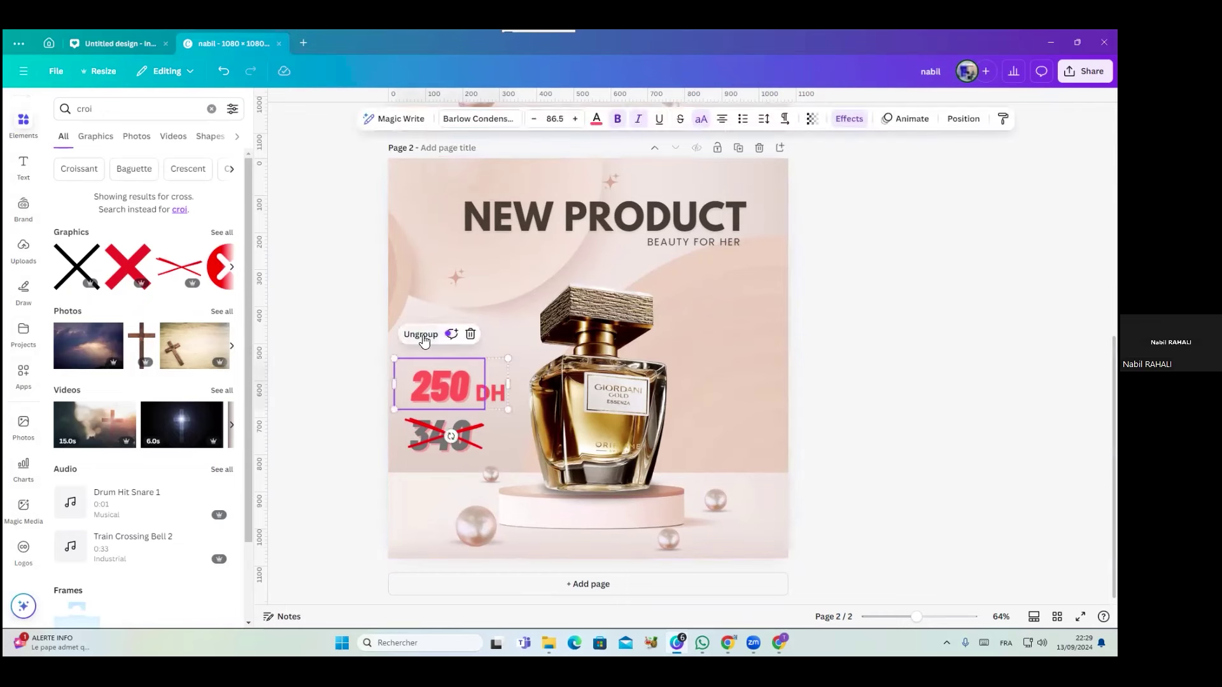
left_click(364, 324)
left_click(430, 376)
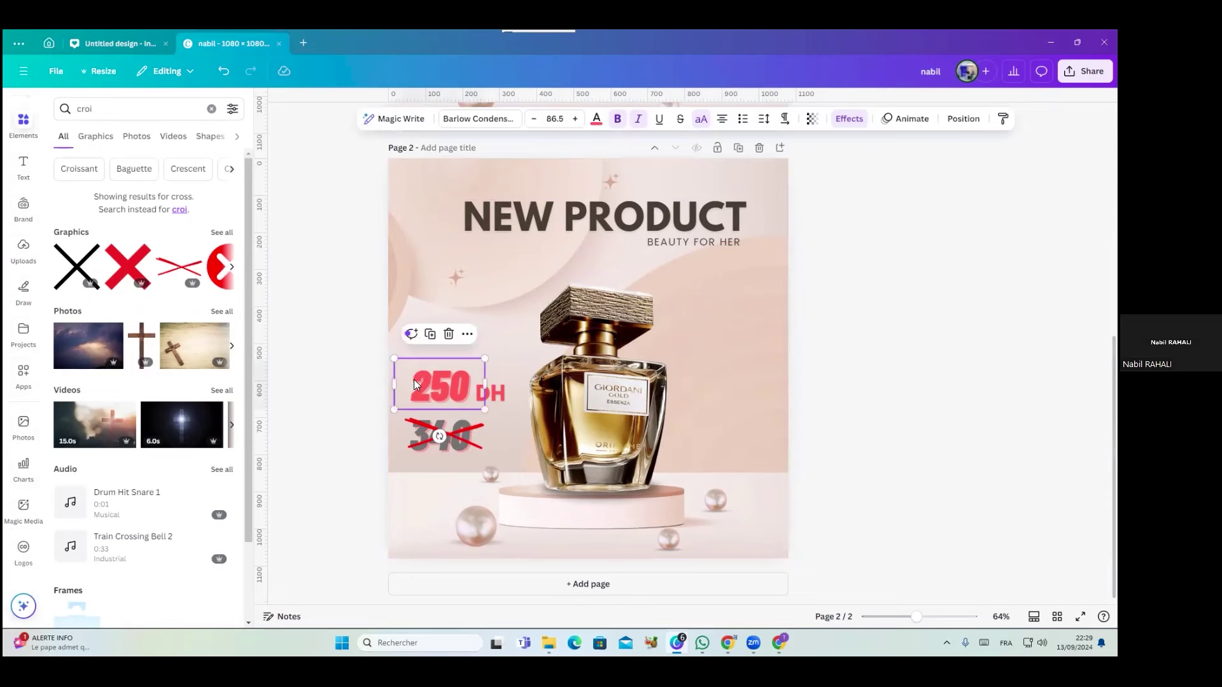
double_click(413, 379)
left_click(597, 121)
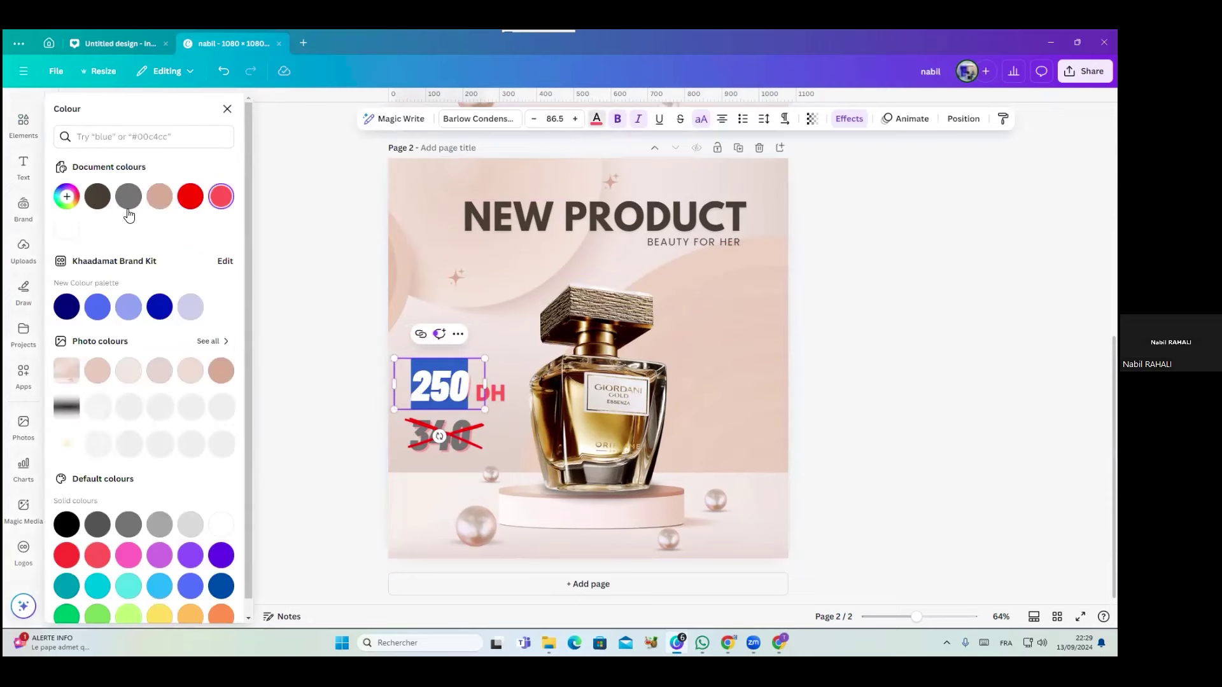
left_click(159, 615)
Make the DH label on the copied page yellow as well
left_click(500, 395)
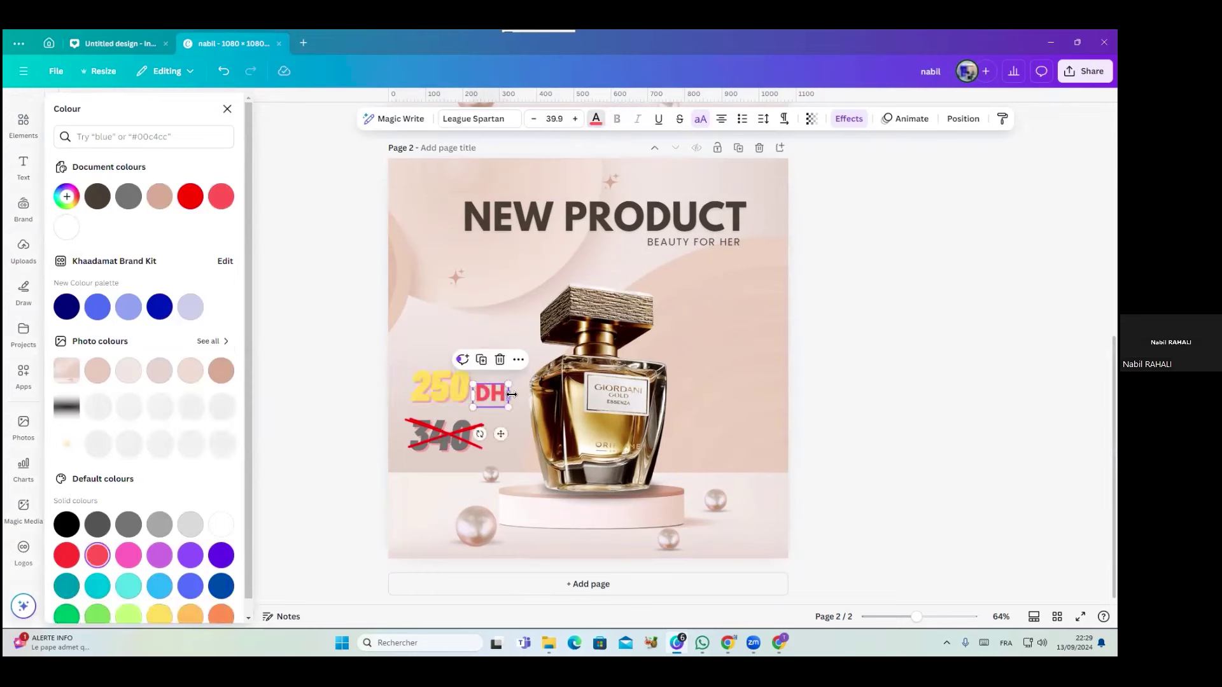
double_click(501, 394)
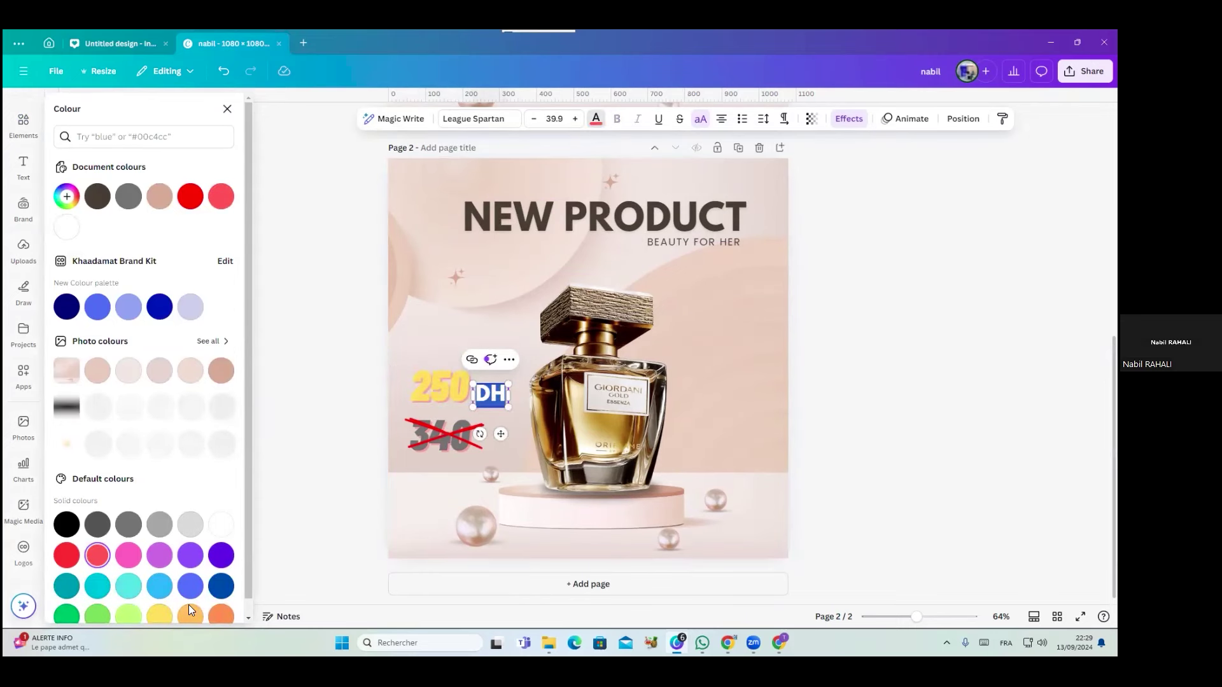
left_click(159, 614)
left_click(334, 403)
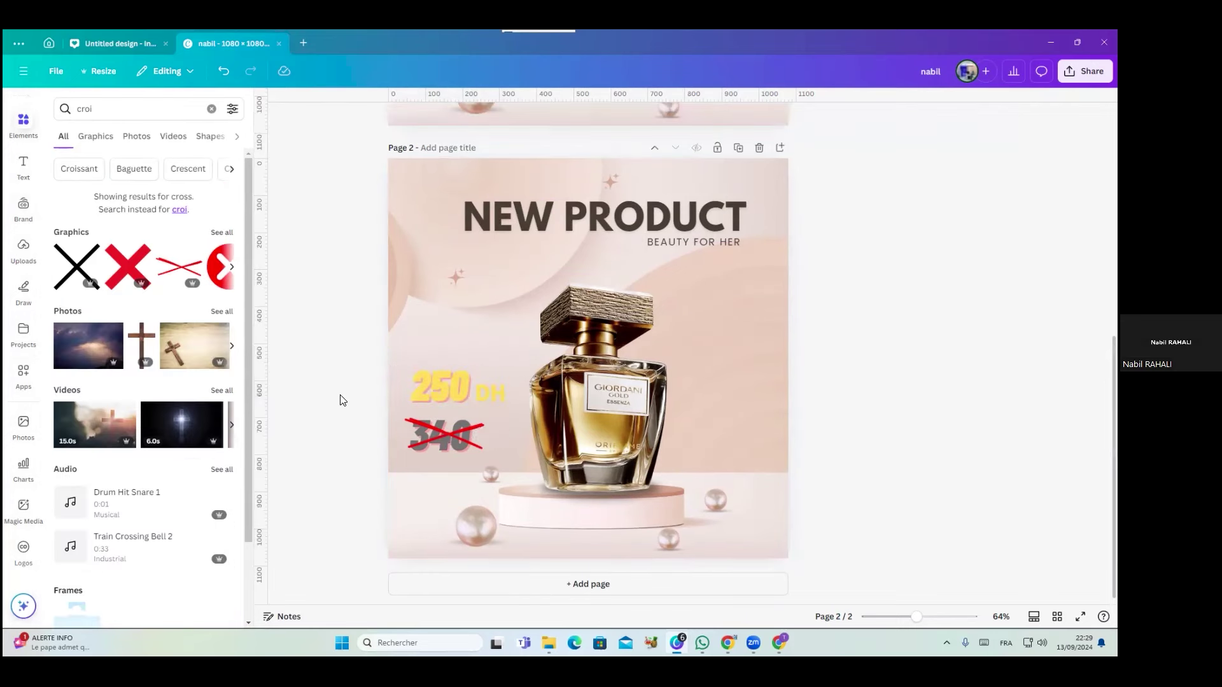
scroll(749, 376, "down", 3)
scroll(750, 375, "down", 2)
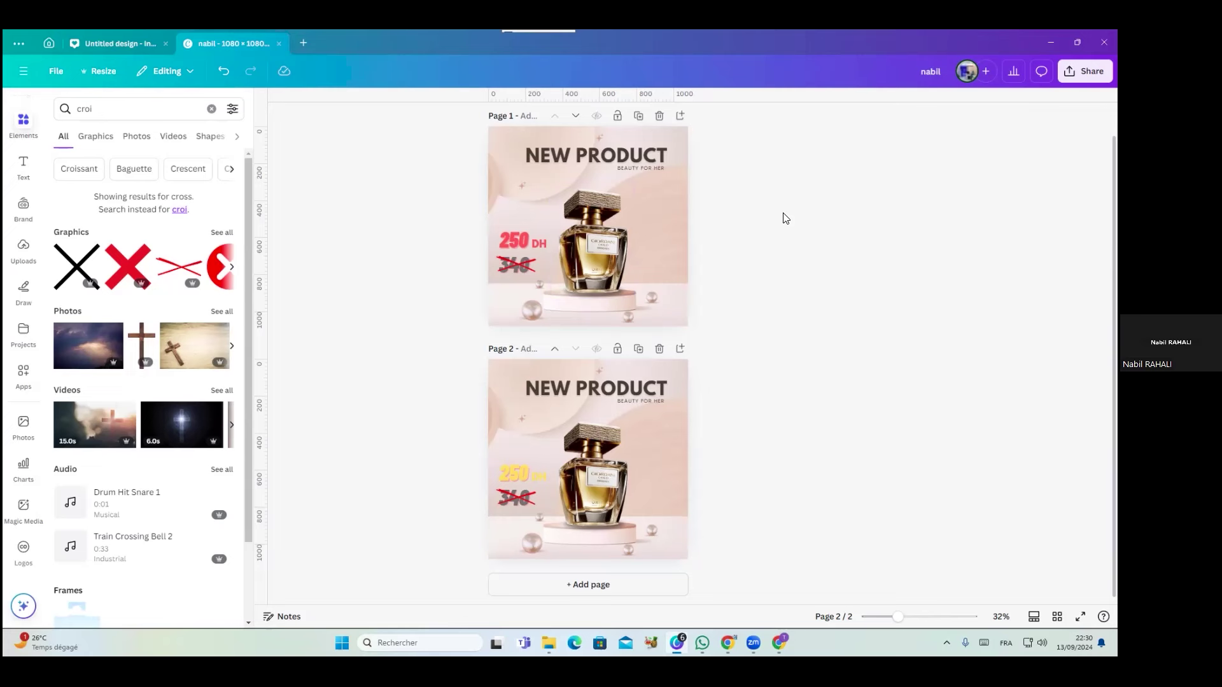
Delete the duplicate Page 2 and open the Share > Download settings
left_click(660, 349)
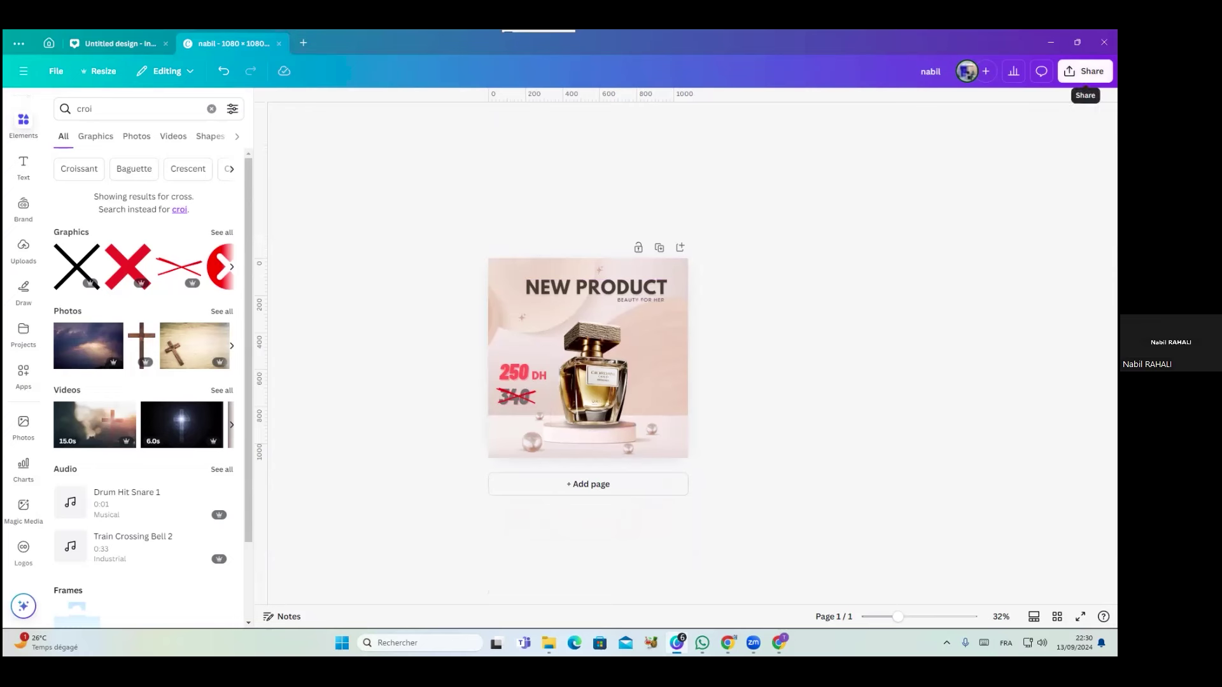
left_click(1085, 70)
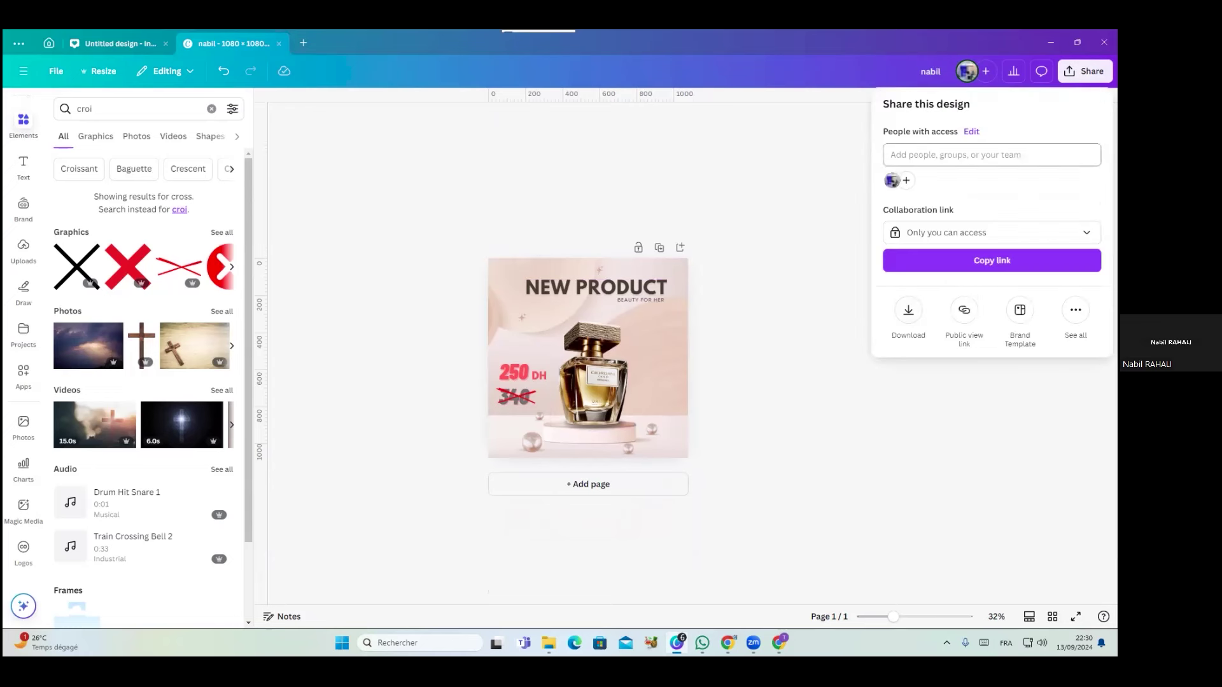
left_click(907, 313)
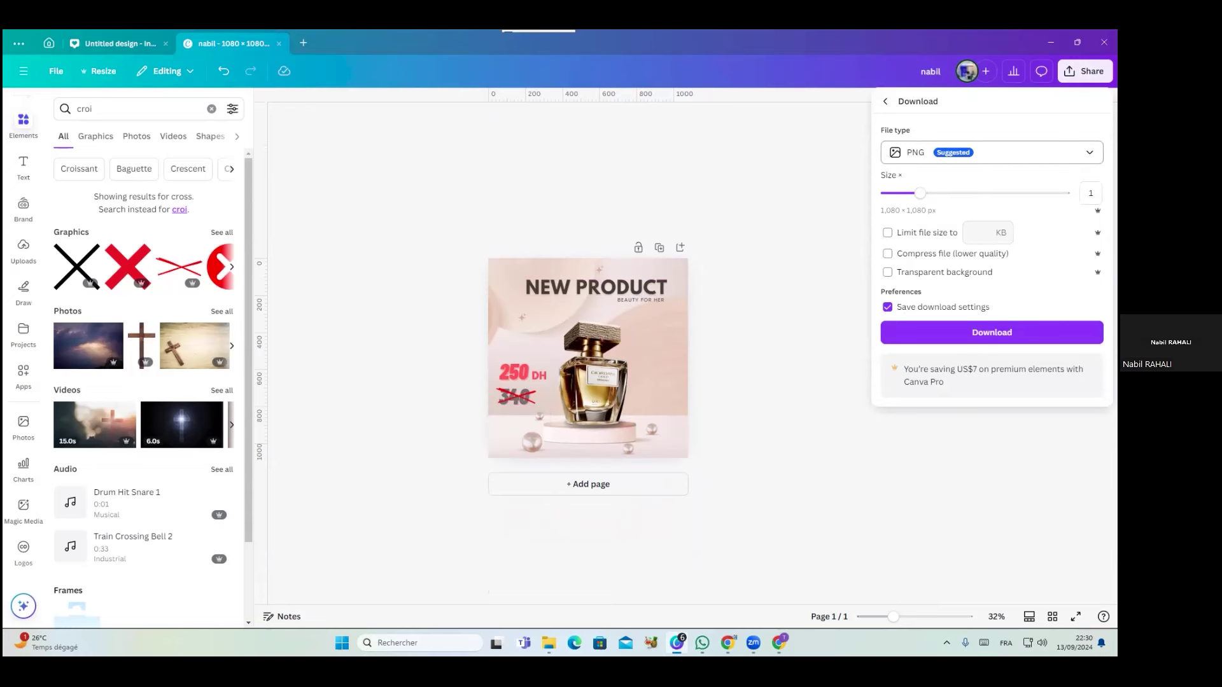
Set the download file type to PDF Print with RGB colour profile, then reopen the format list
left_click(991, 152)
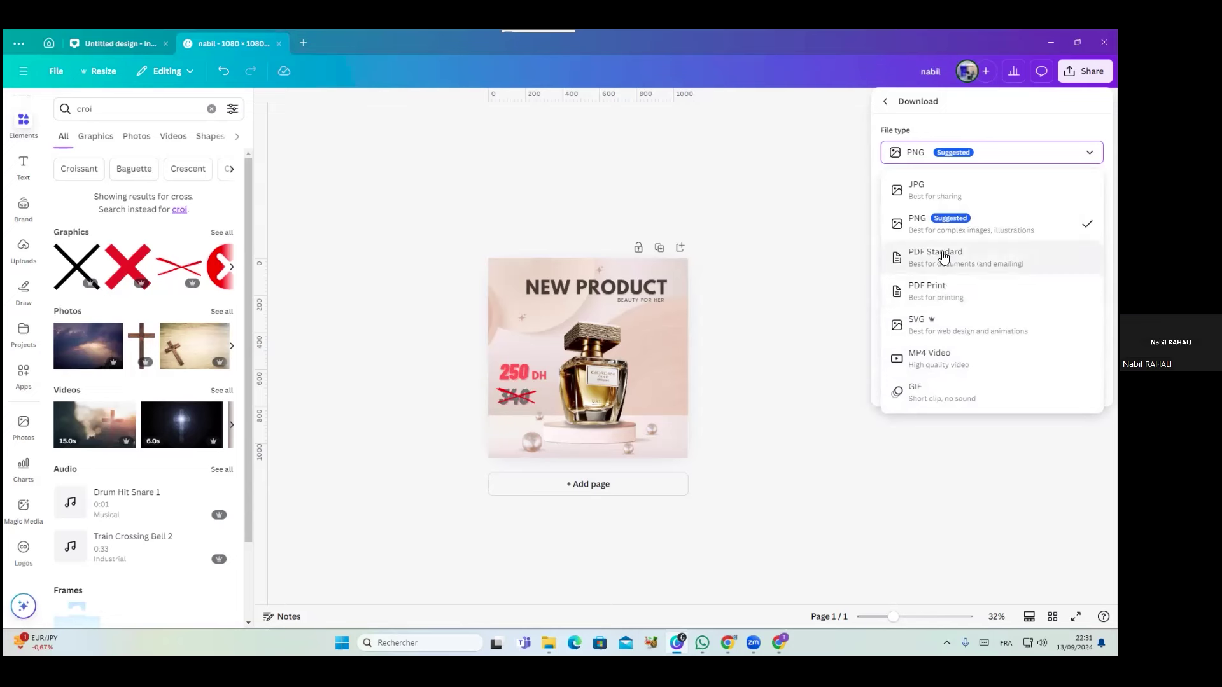
left_click(941, 292)
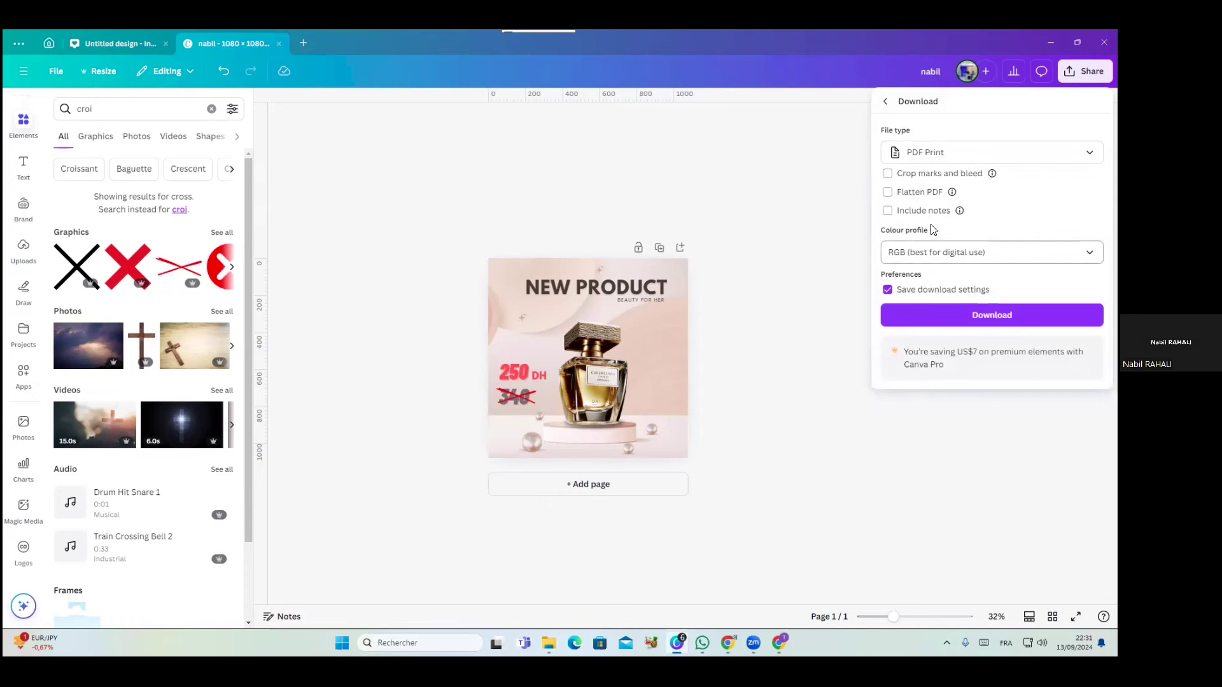
left_click(964, 256)
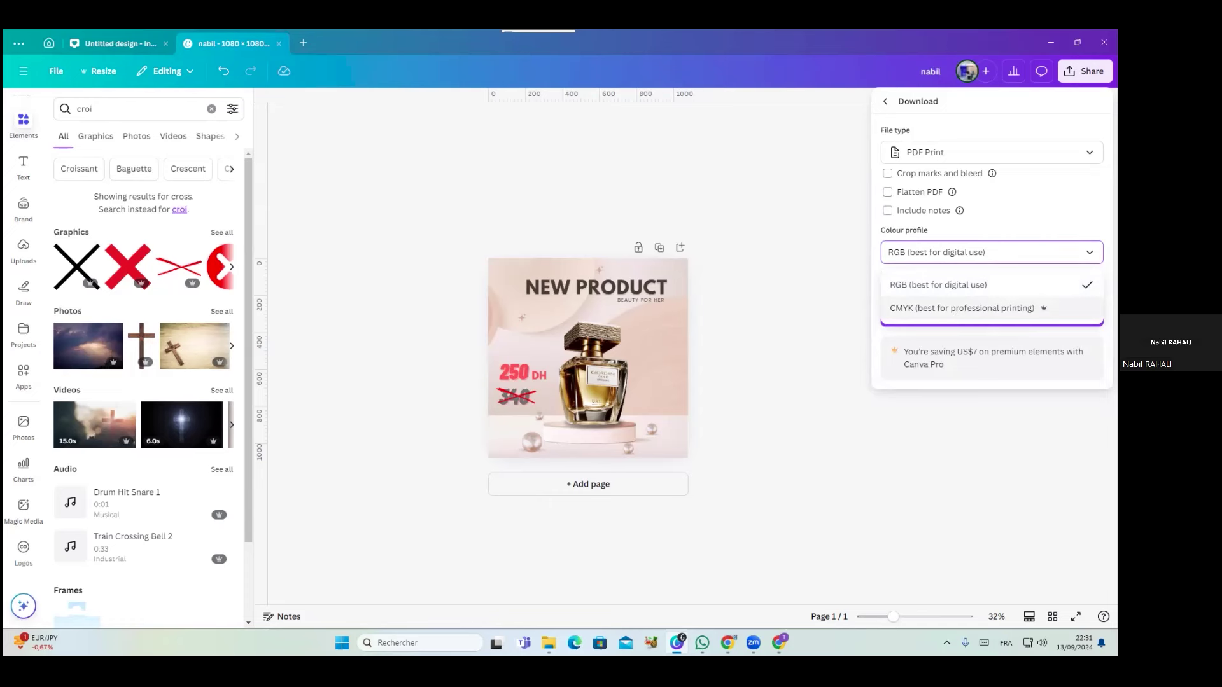
left_click(938, 285)
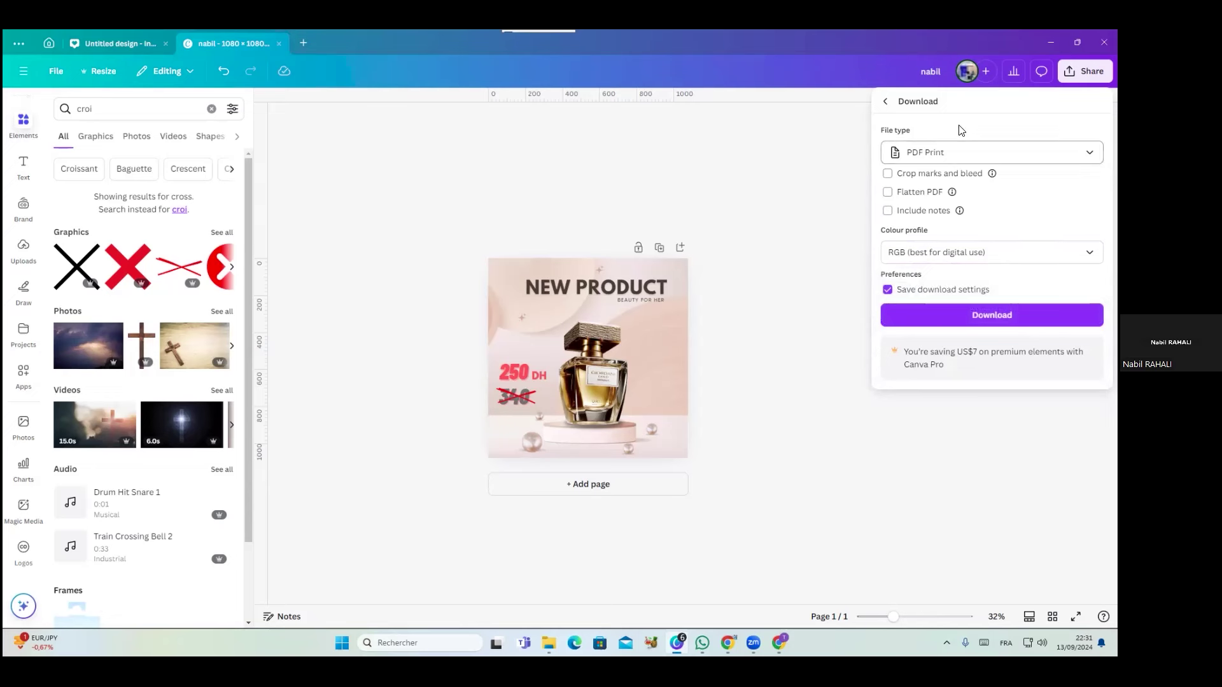
left_click(969, 157)
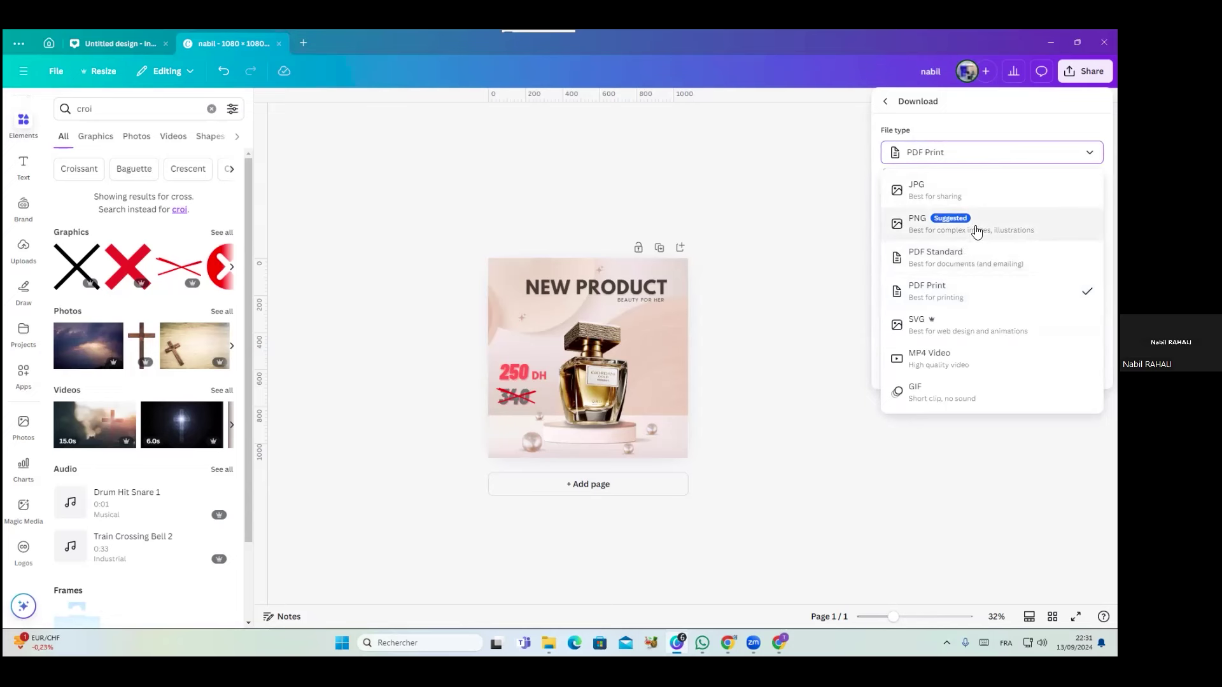
Try PNG transparency, compression and size options, then settle on JPG at 1080 × 1080, quality 80
left_click(977, 230)
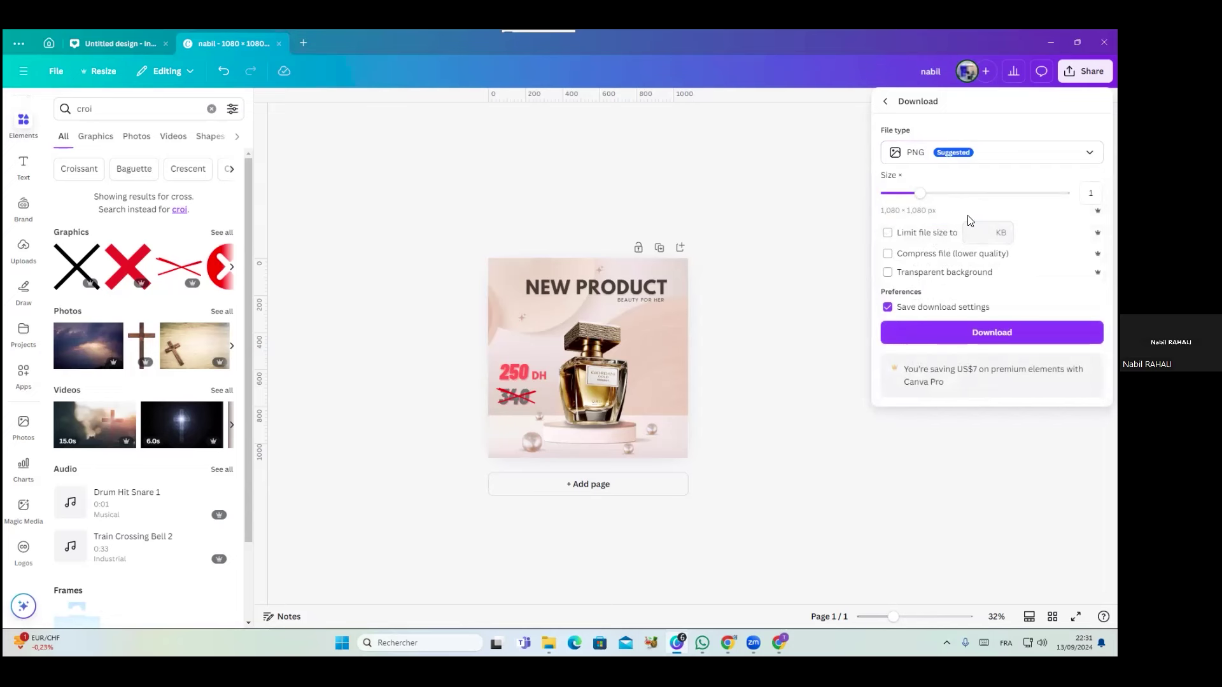
left_click(952, 160)
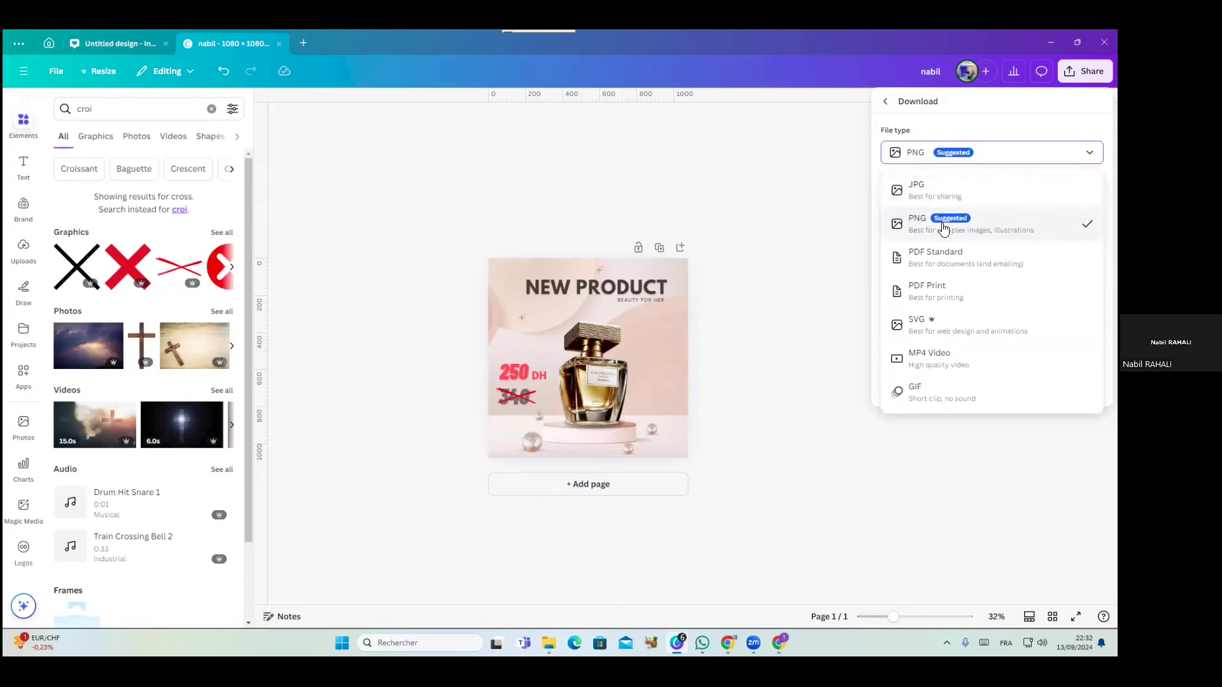
left_click(943, 228)
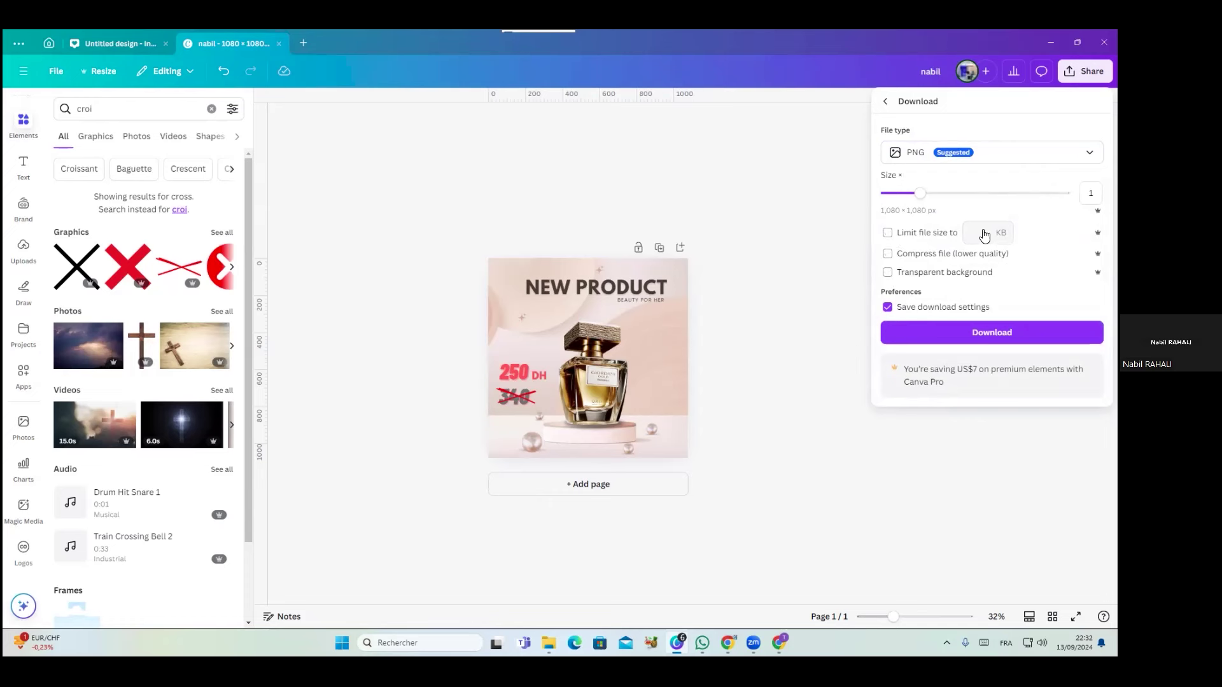
left_click(889, 273)
left_click(894, 255)
left_click(888, 255)
mouse_move(920, 194)
left_mouse_down()
mouse_move(999, 195)
mouse_move(921, 196)
left_mouse_up()
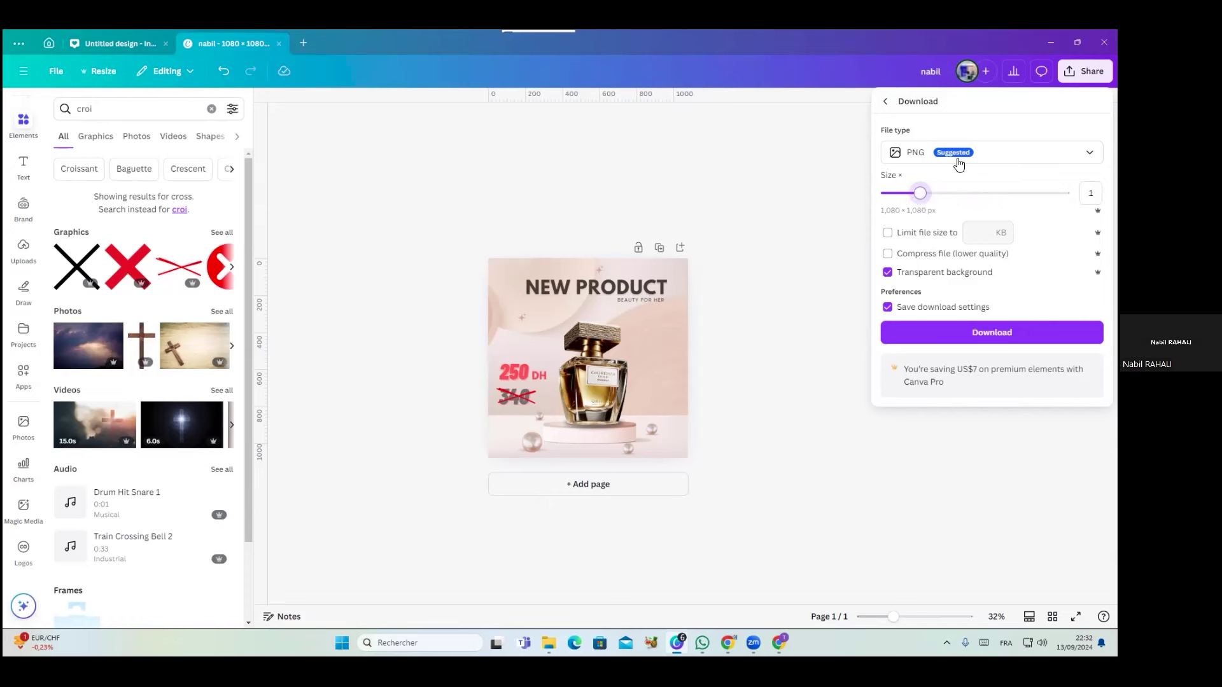
left_click(994, 158)
left_click(942, 191)
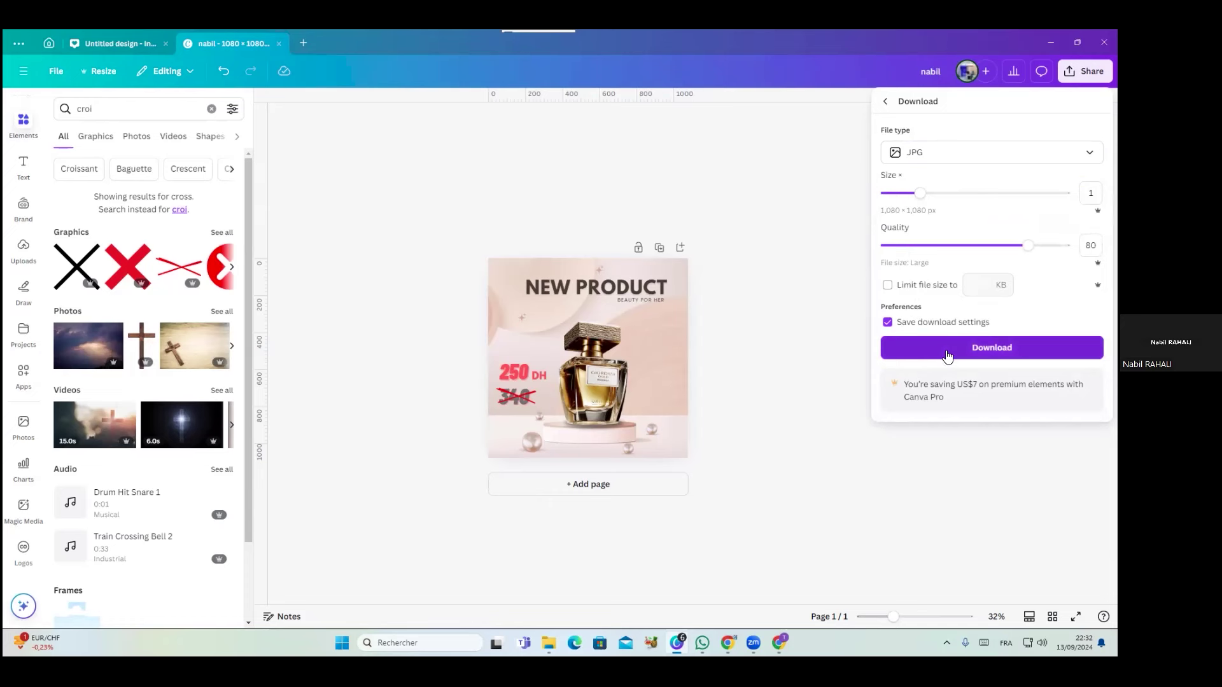
Download the post and save the JPG in the Téléchargements folder
left_click(948, 355)
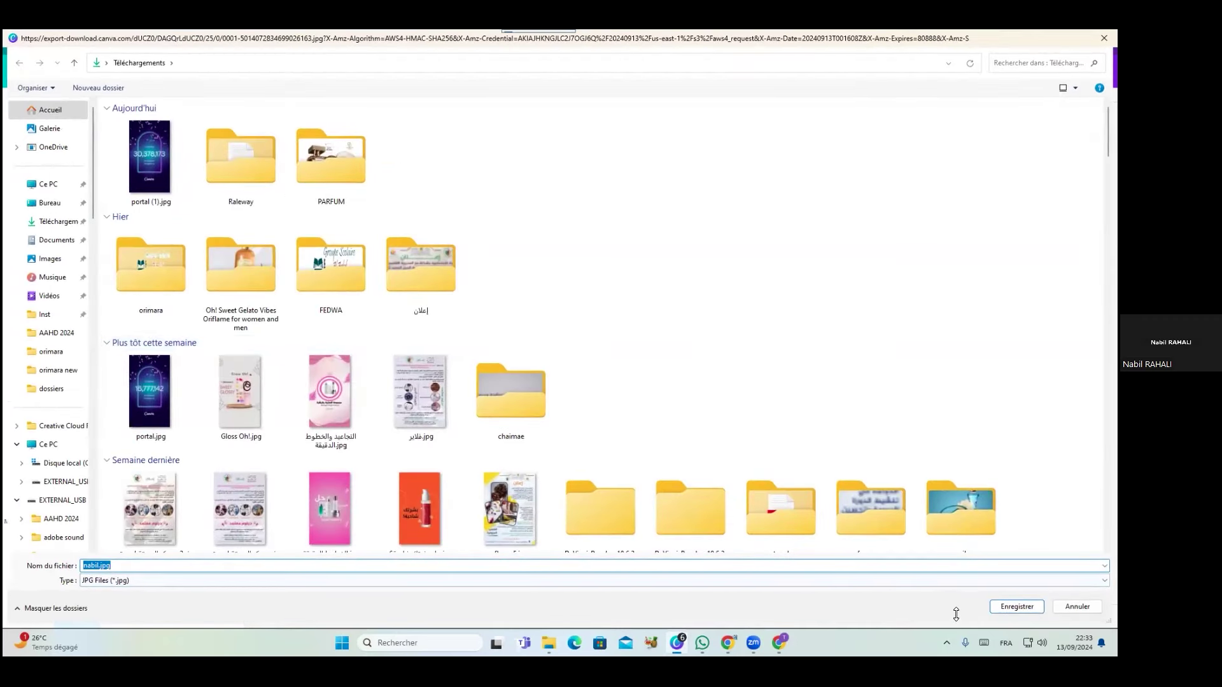
left_click(1017, 606)
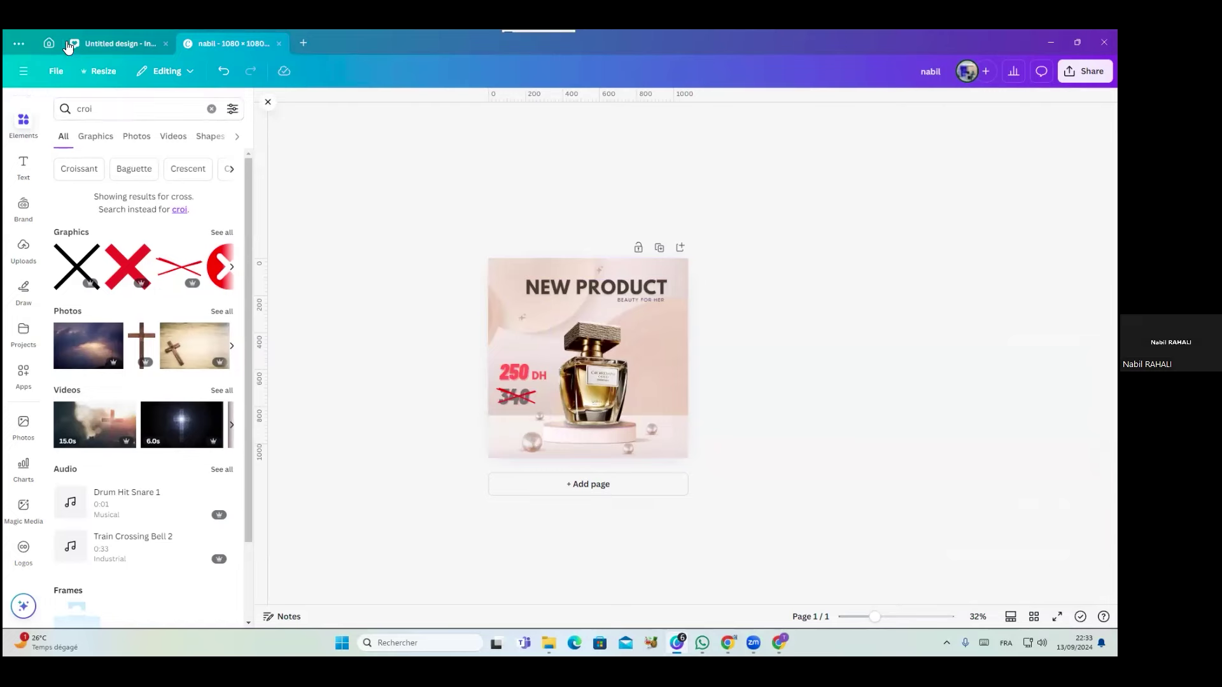
Go from the Canva home page to Projects and show the Add new options
left_click(48, 43)
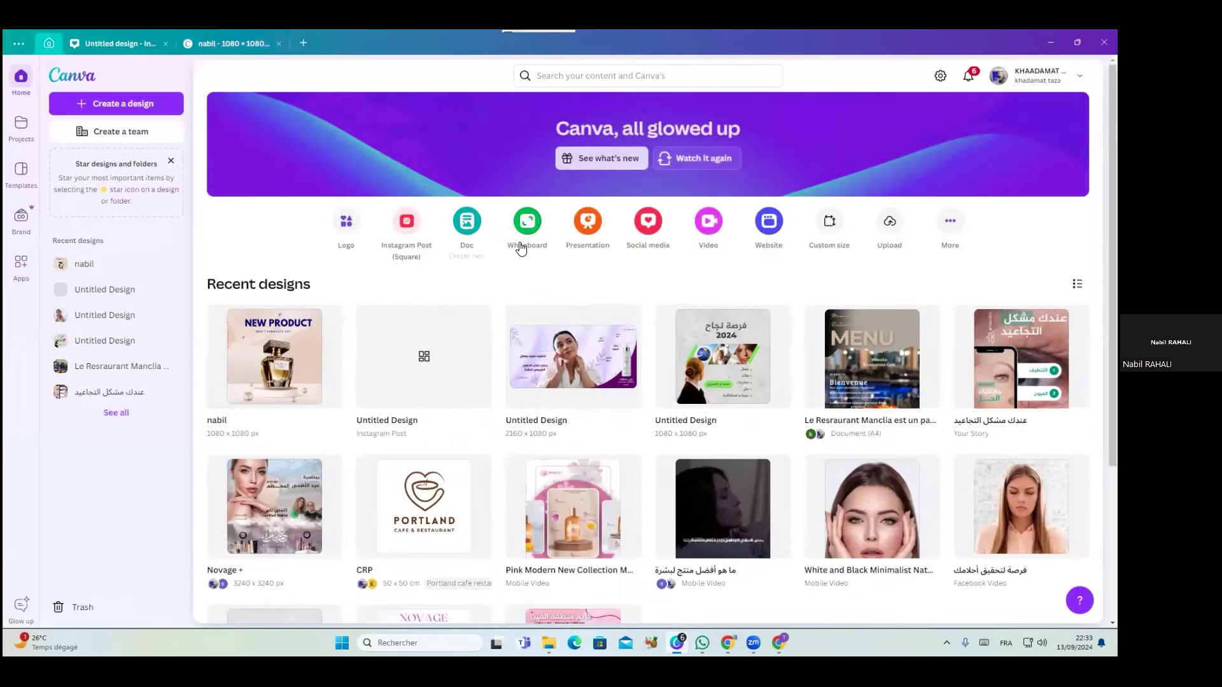
scroll(821, 261, "down", 2)
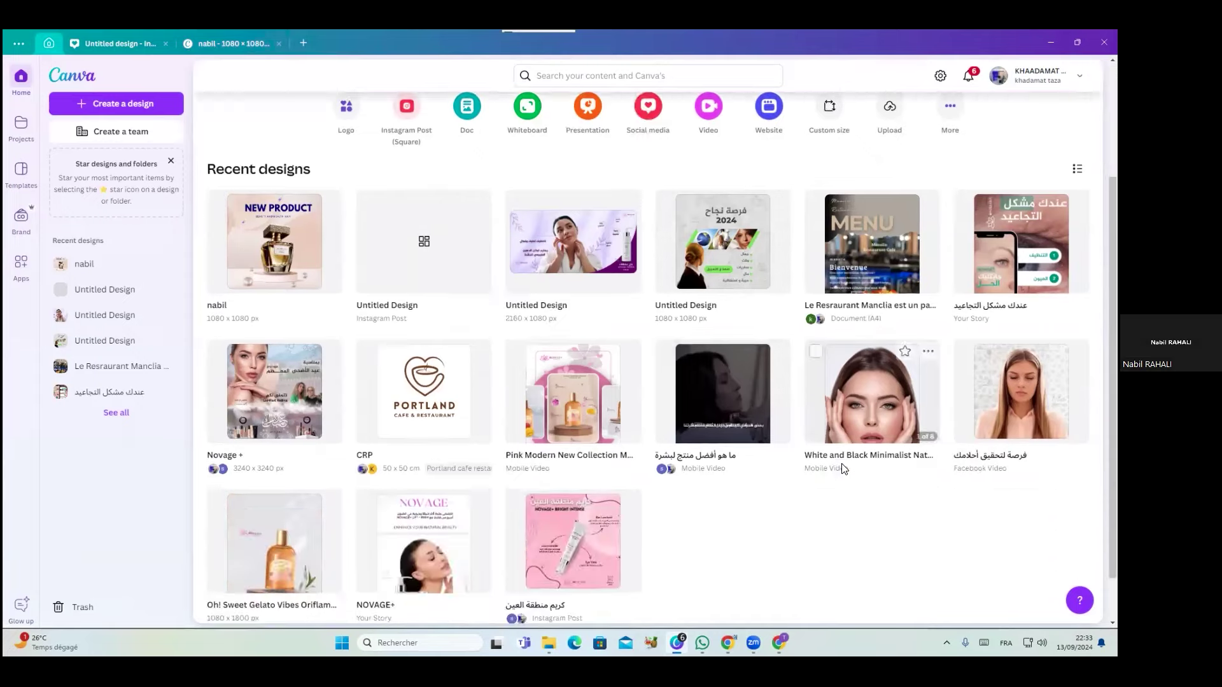
scroll(993, 357, "up", 2)
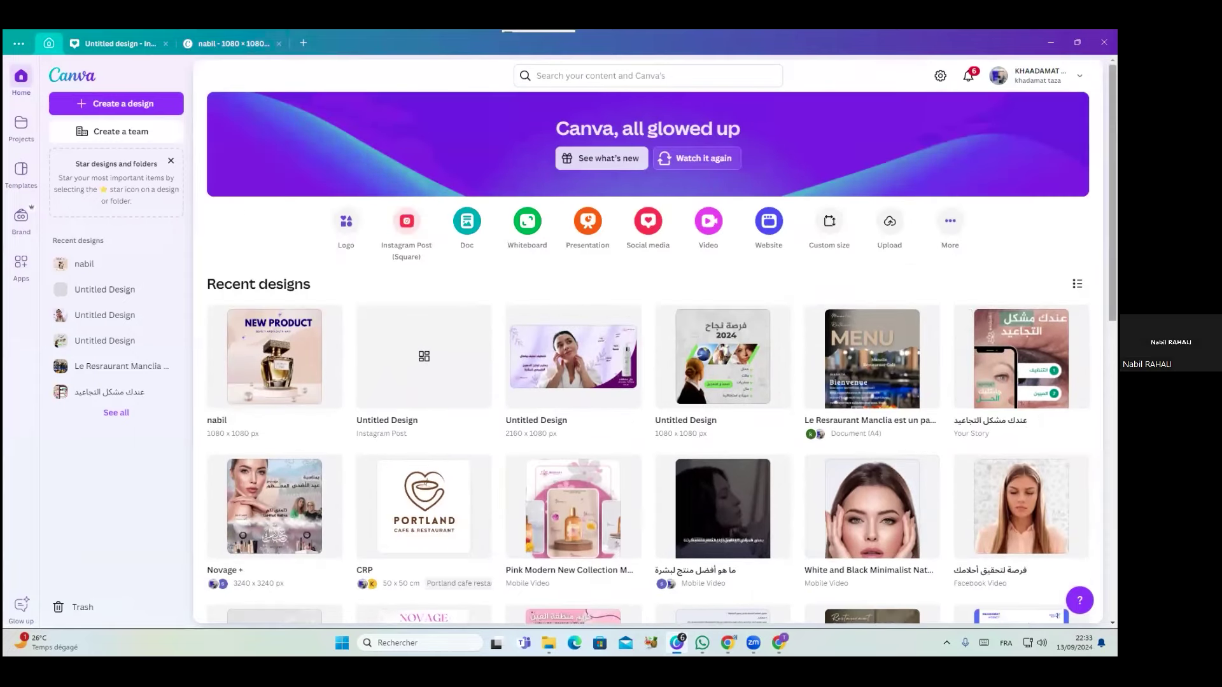
scroll(1113, 191, "down", 2)
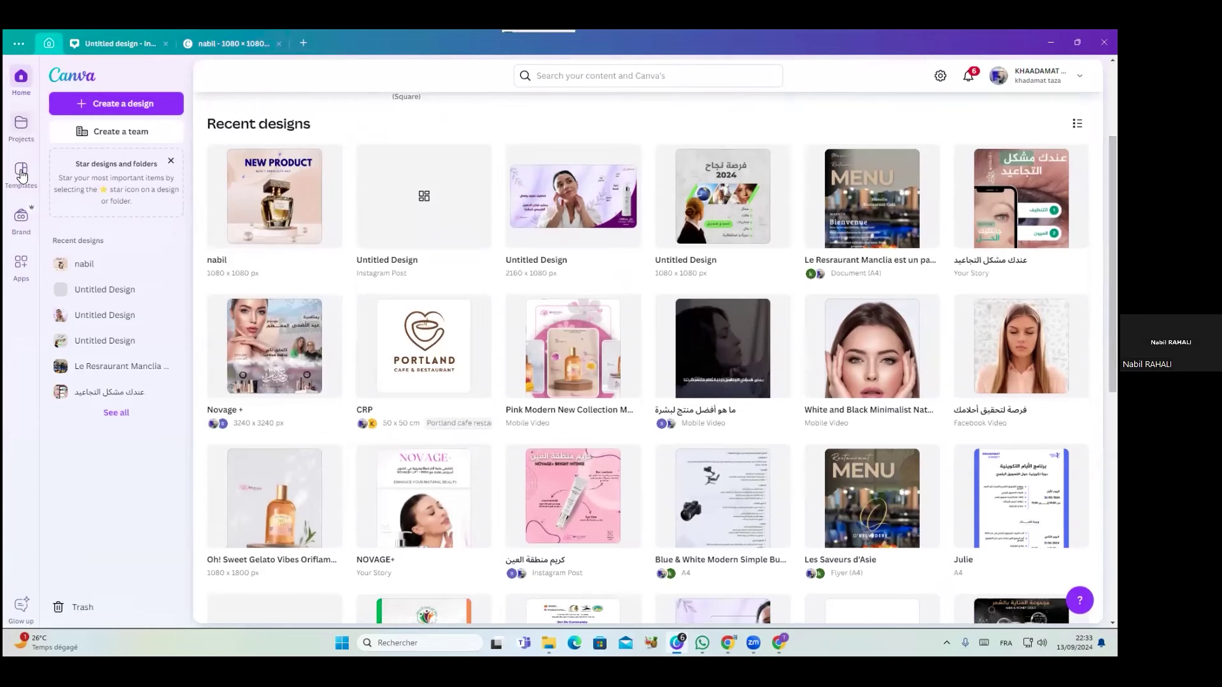
left_click(22, 137)
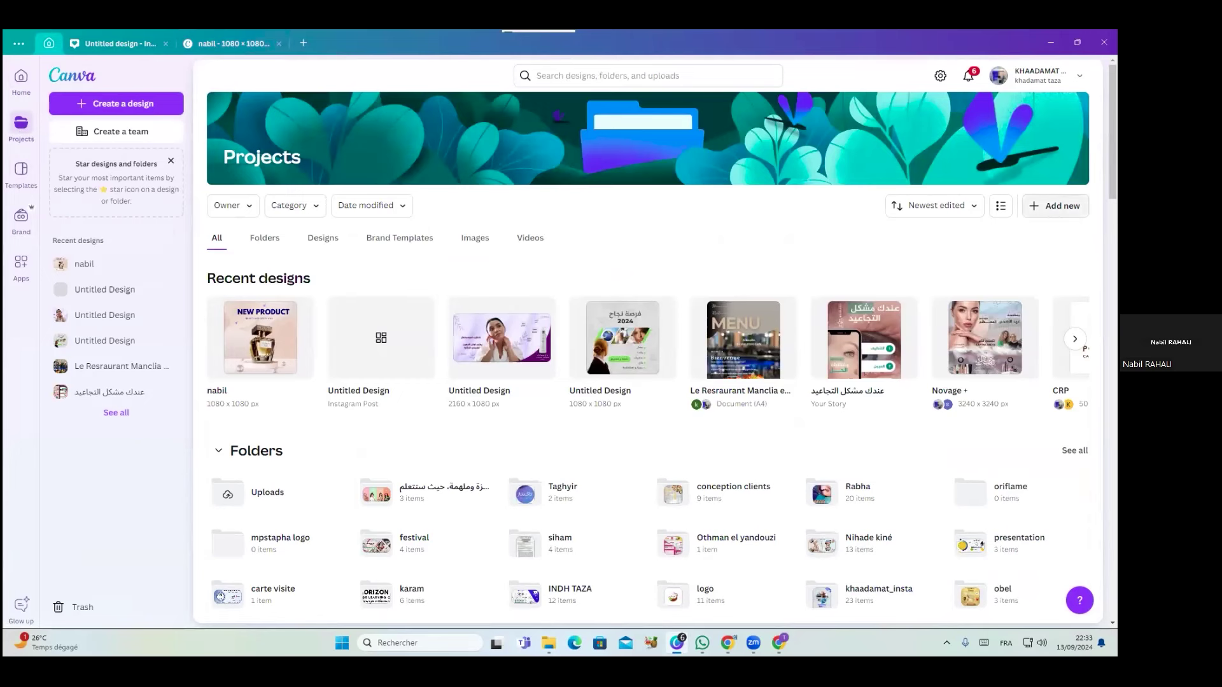
left_click(1056, 205)
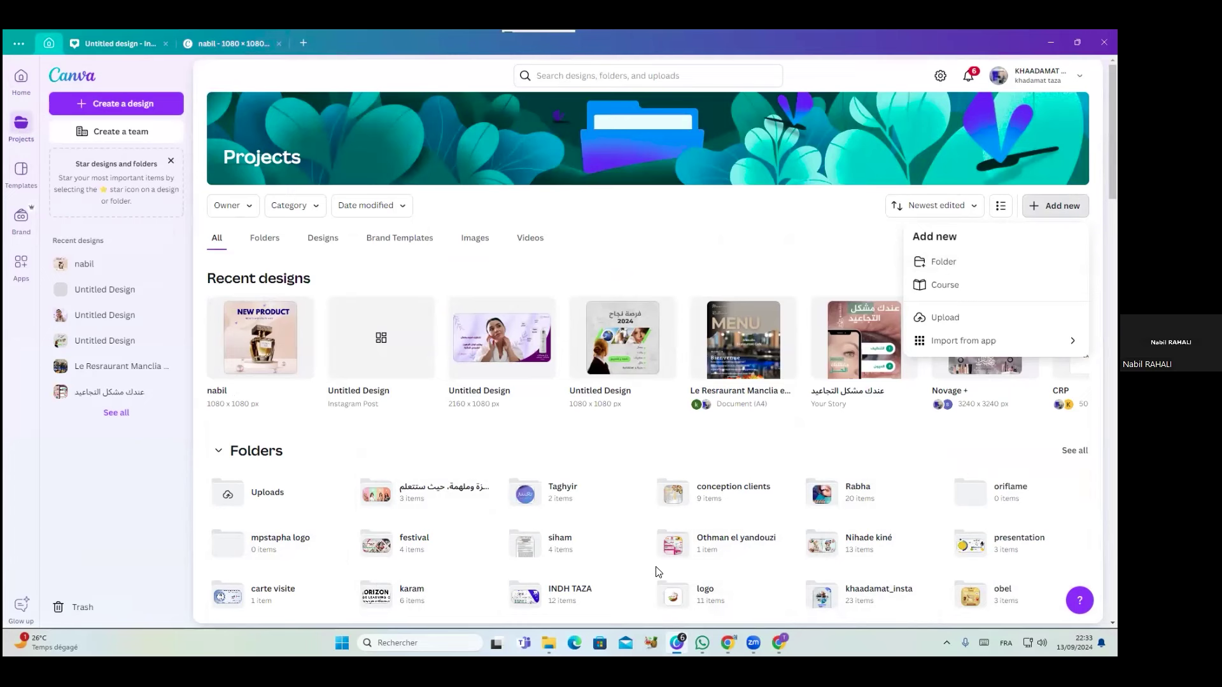
Create a new folder in Projects, entering its name and confirming with Continue
left_click(948, 269)
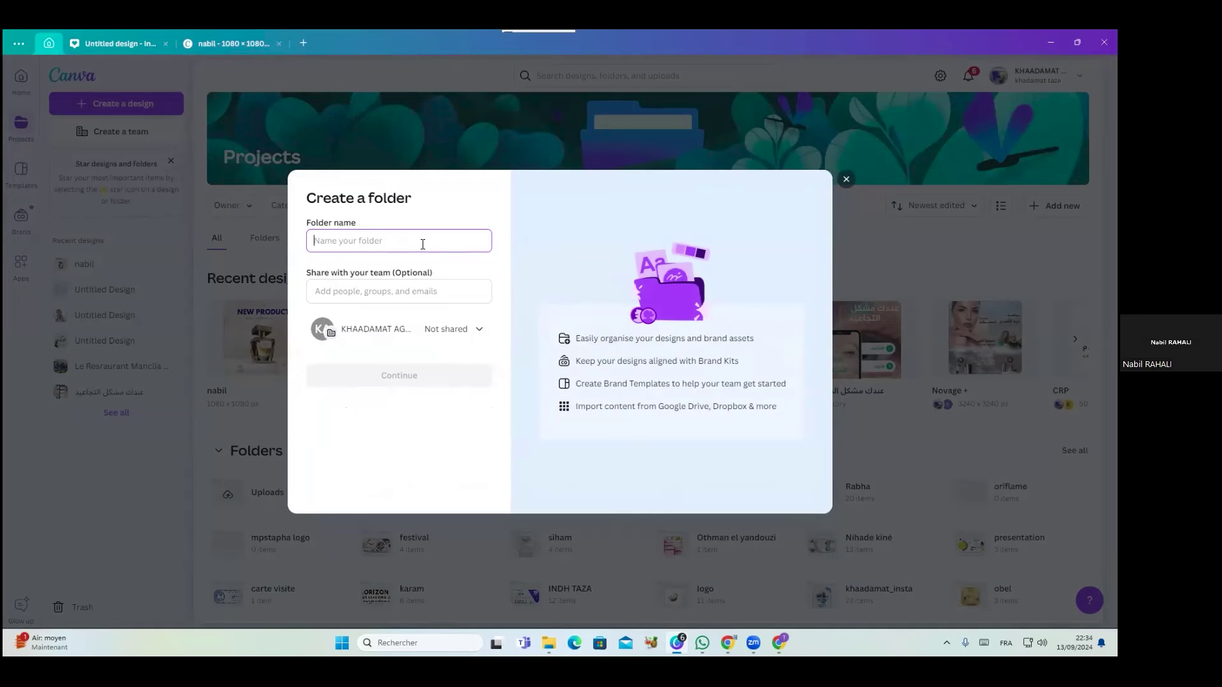
type("NAbil")
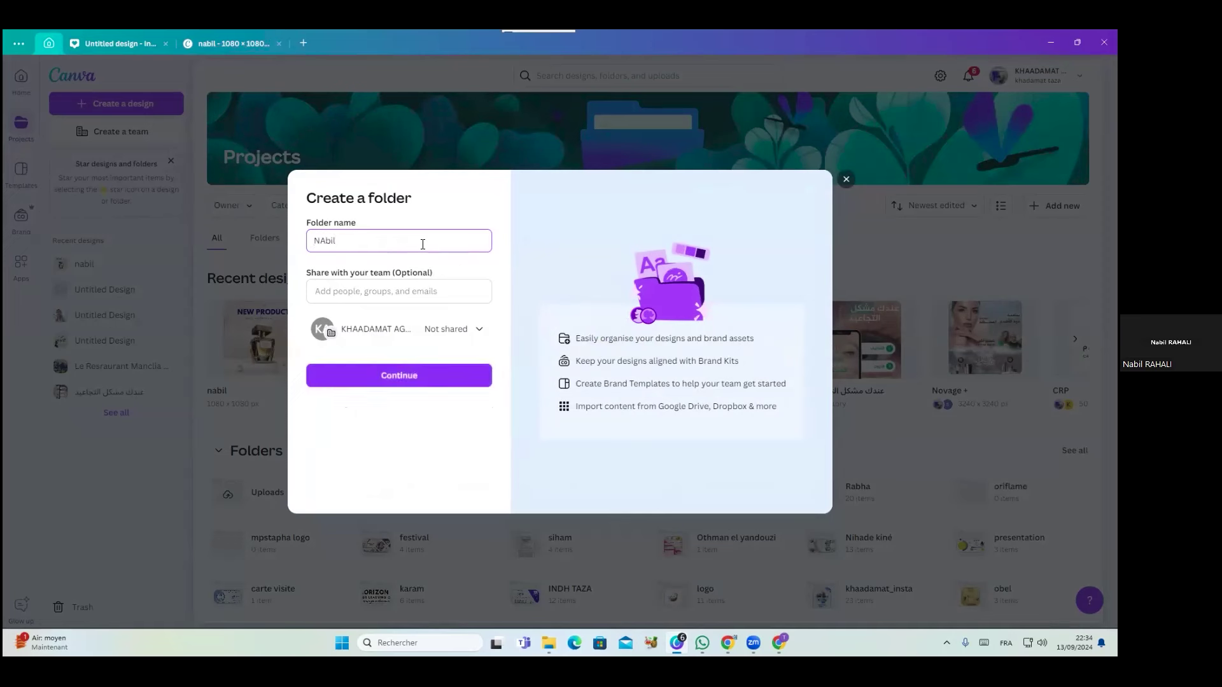
key("BackSpace")
key("BackSpace")
type("abil")
left_click(455, 377)
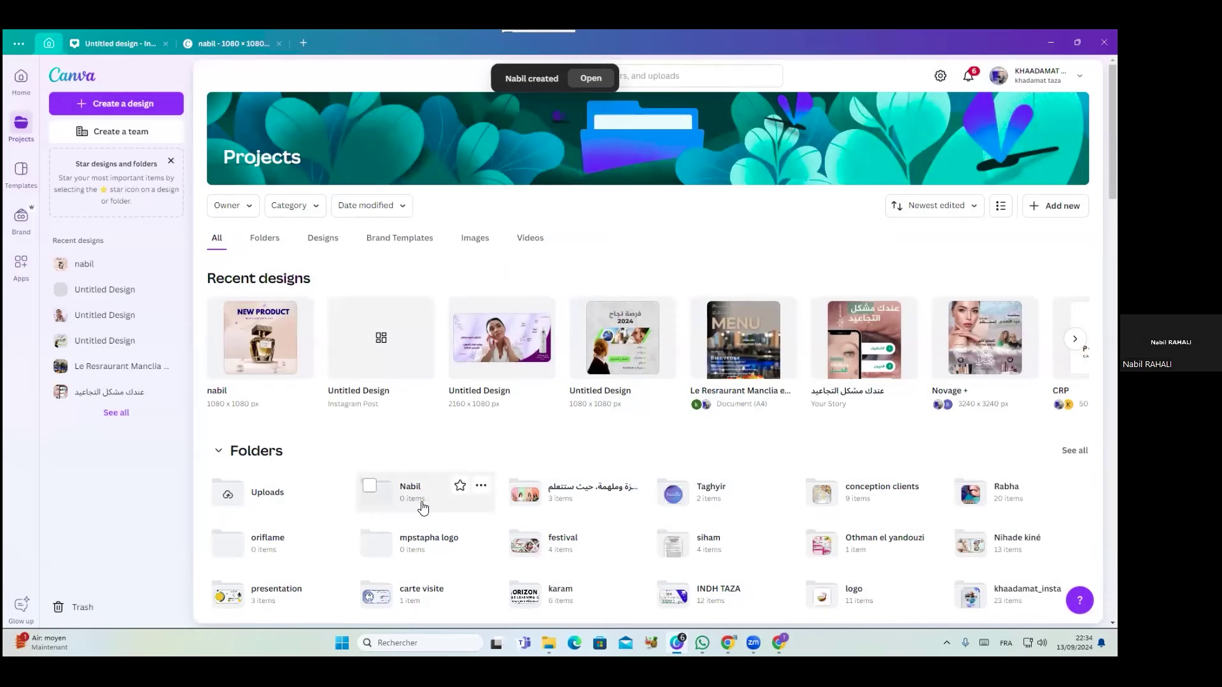
mouse_move(286, 359)
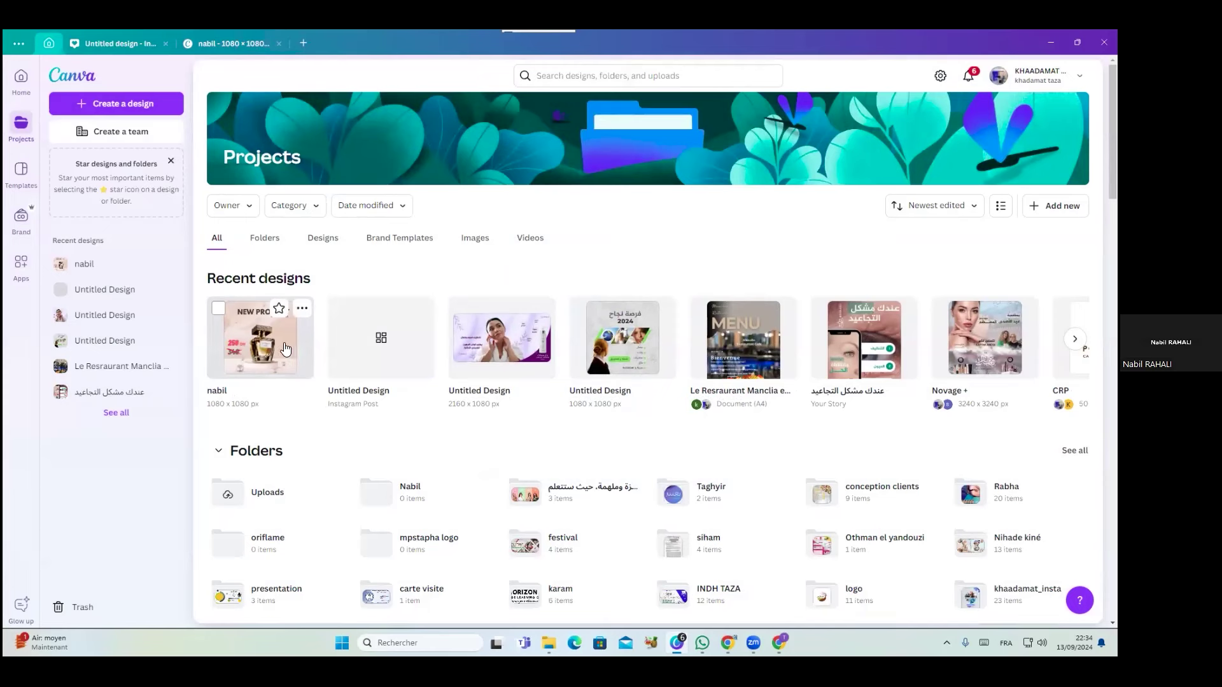
Move the NEW PRODUCT perfume design into the new folder, confirm it's there, then return Home
left_click(218, 308)
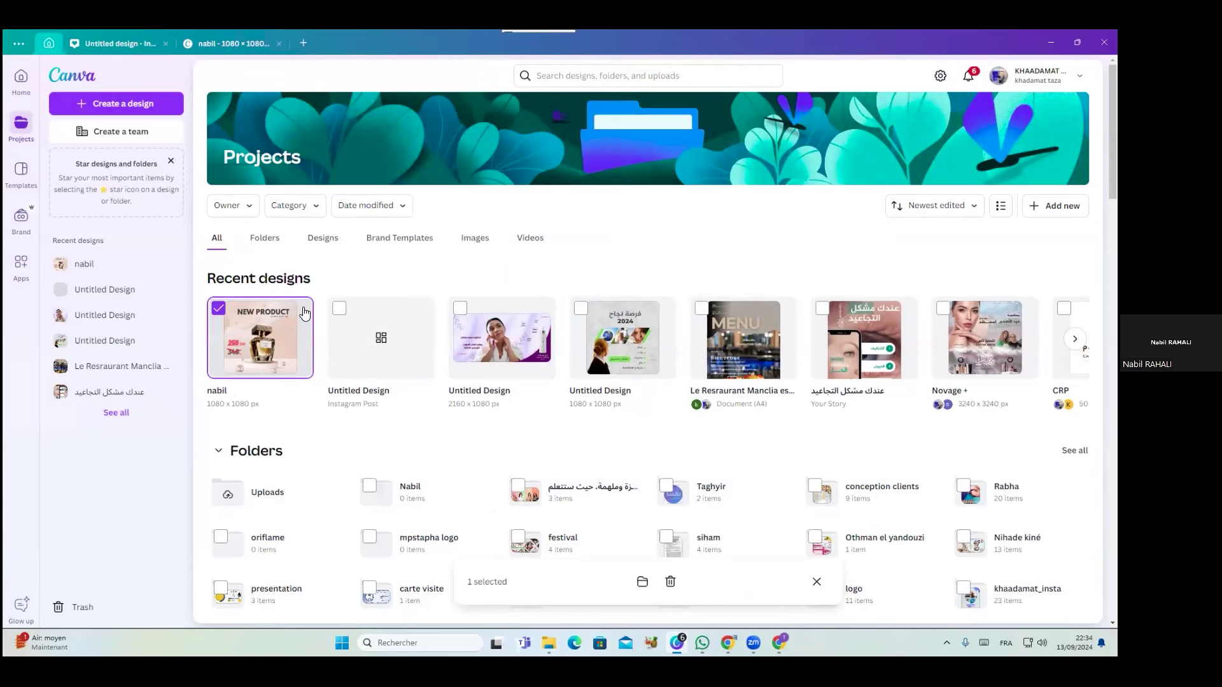
left_click(276, 333)
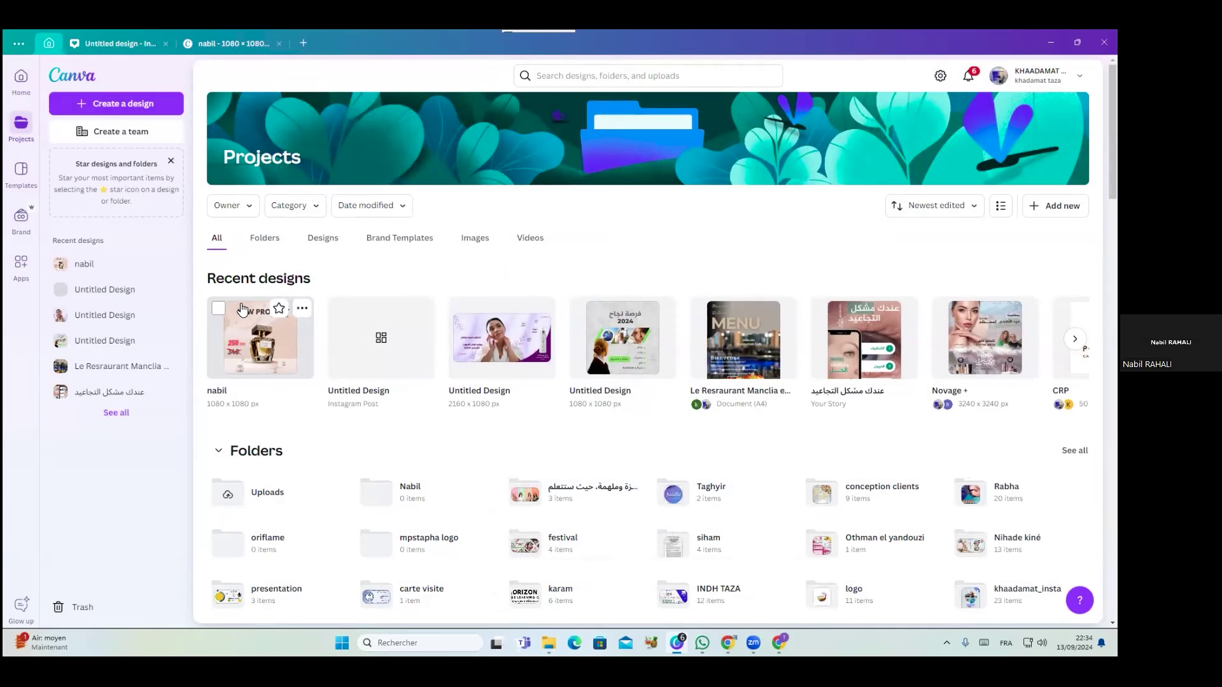
left_click(303, 309)
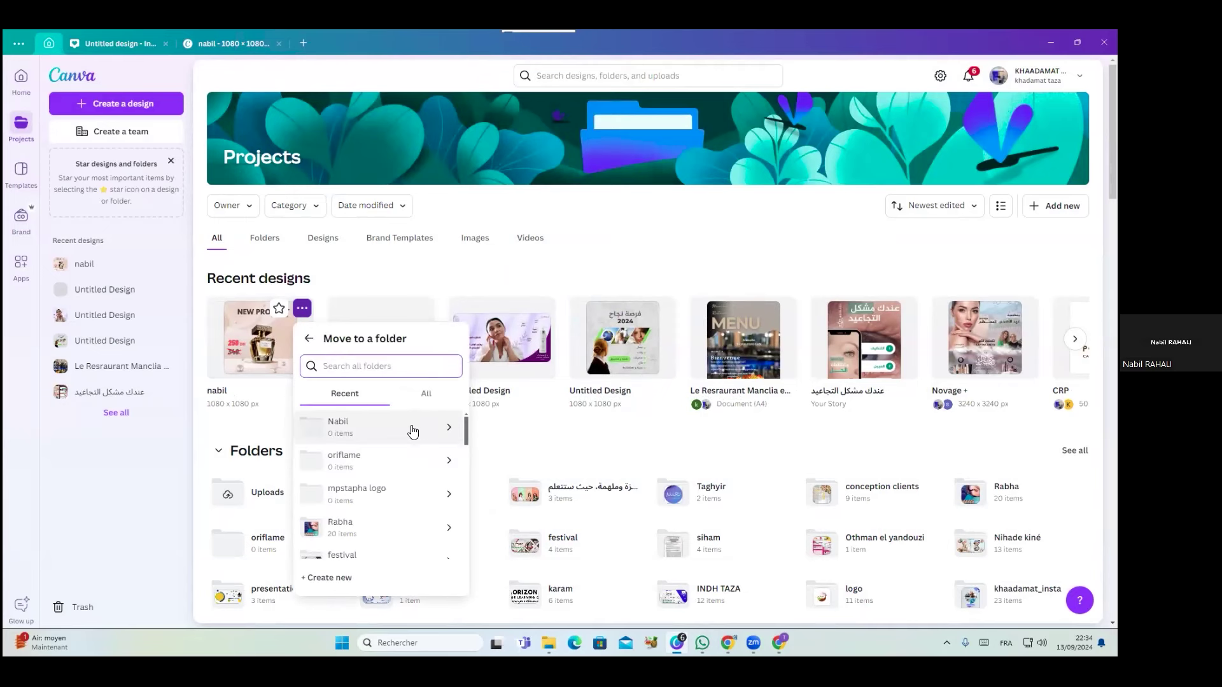
left_click(408, 427)
left_click(416, 551)
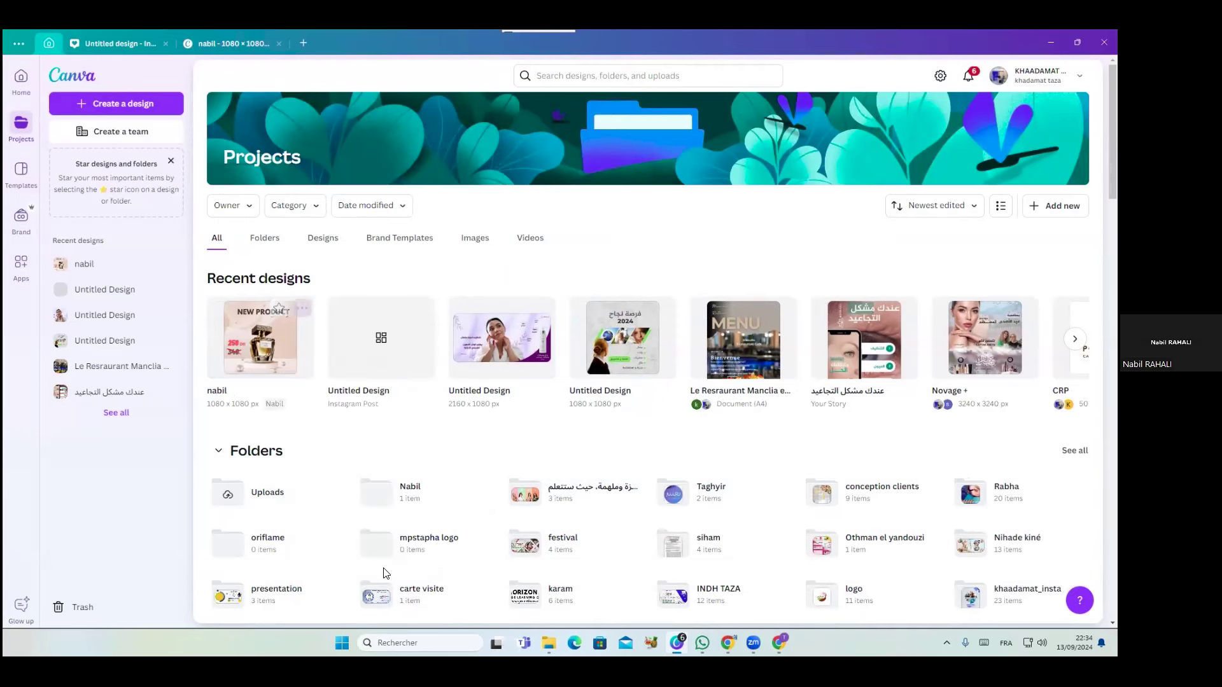
left_click(394, 500)
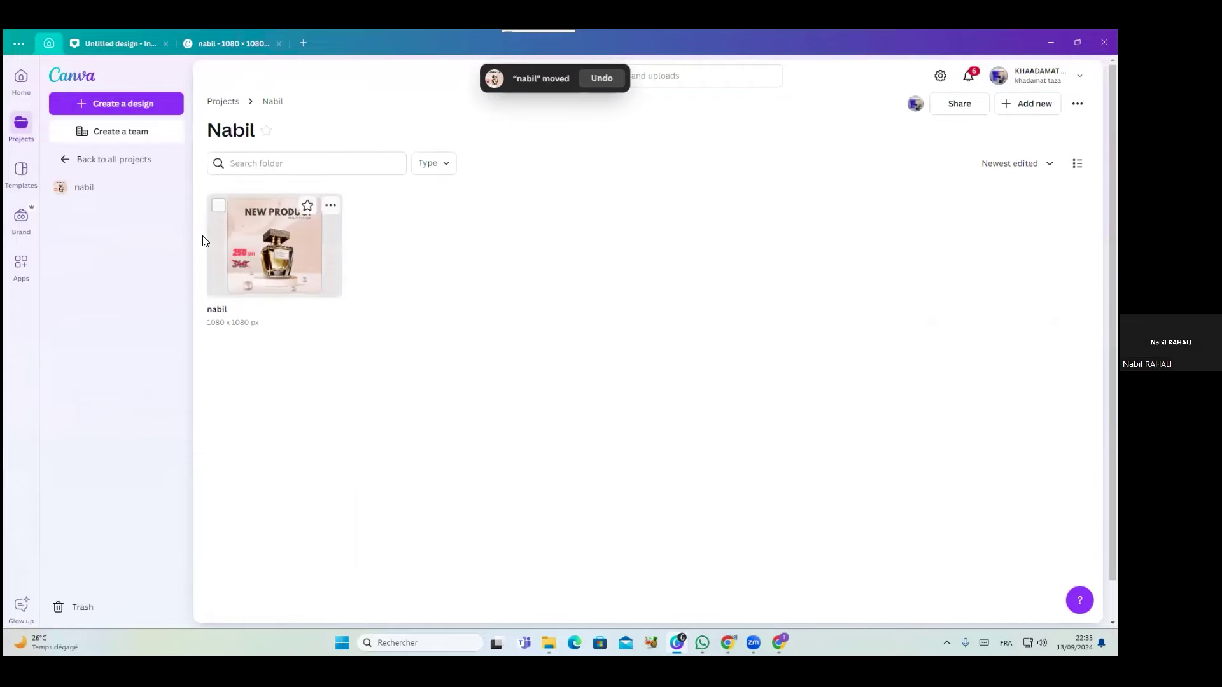
left_click(21, 78)
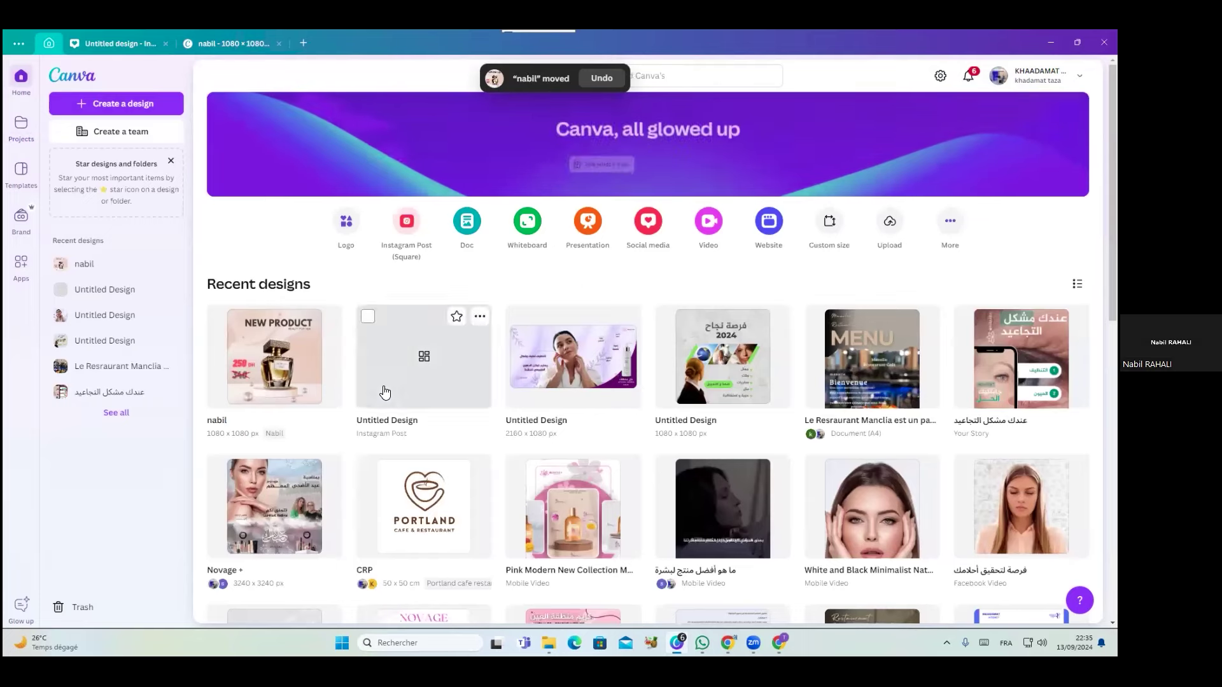
Launch the Product Photos app from the Recommended apps in the Apps section
left_click(20, 264)
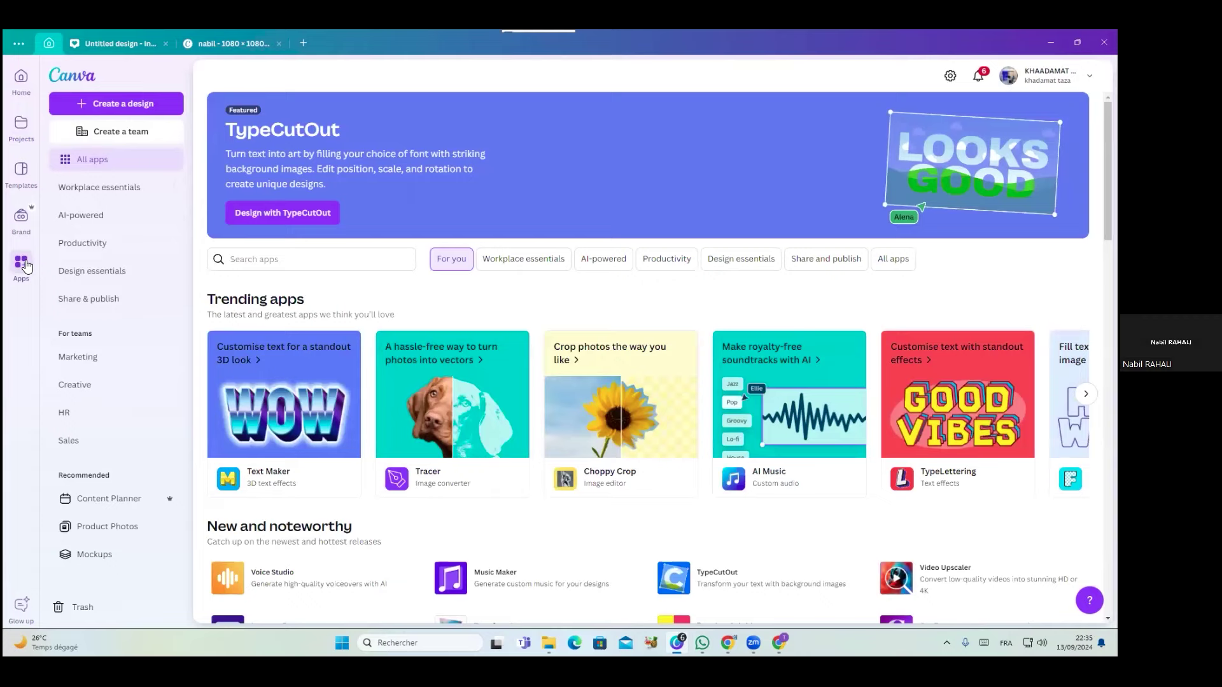
left_click(79, 83)
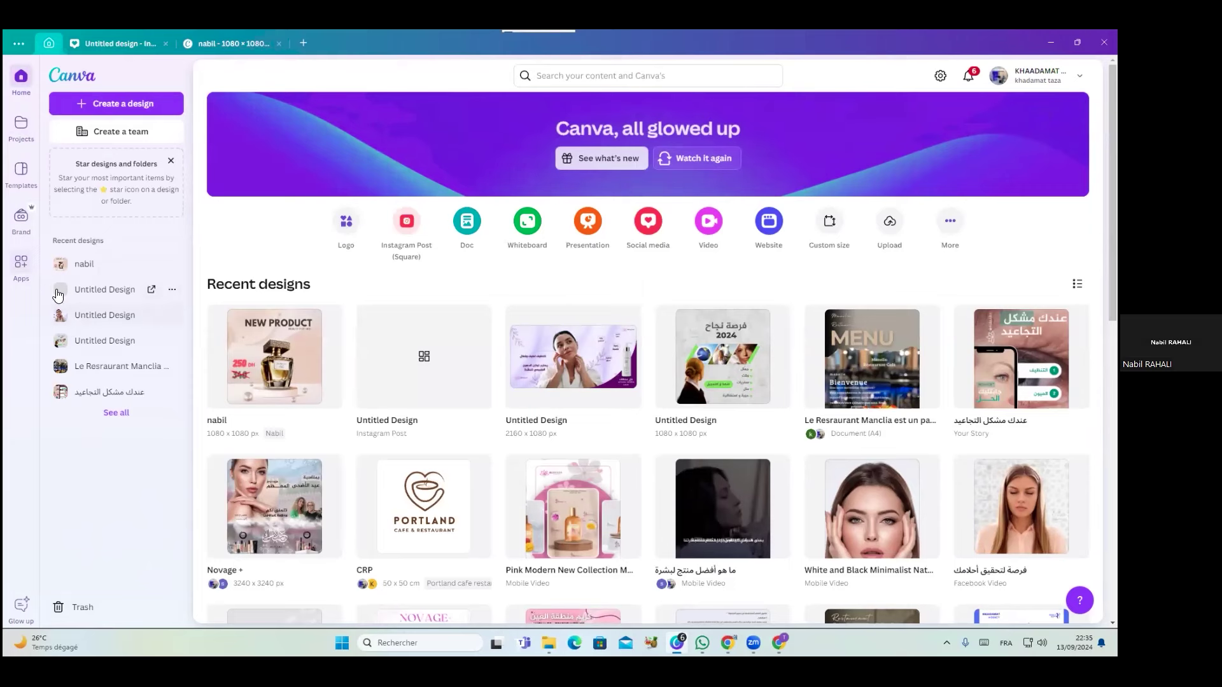
left_click(21, 267)
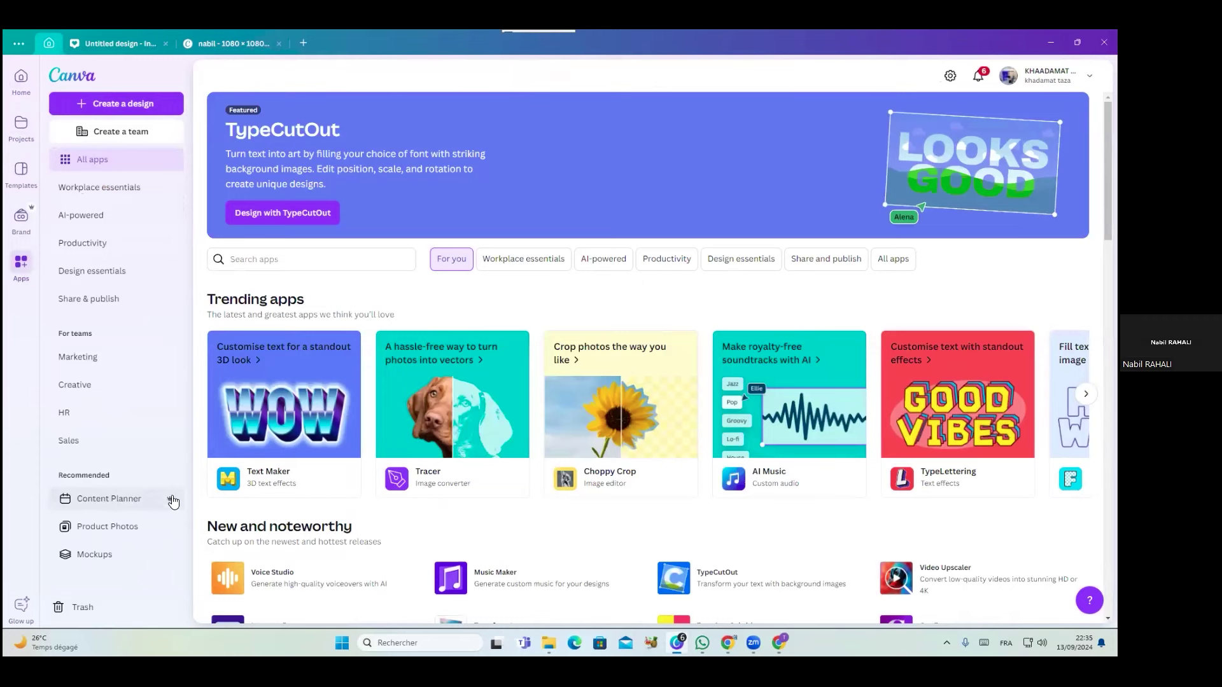
left_click(115, 527)
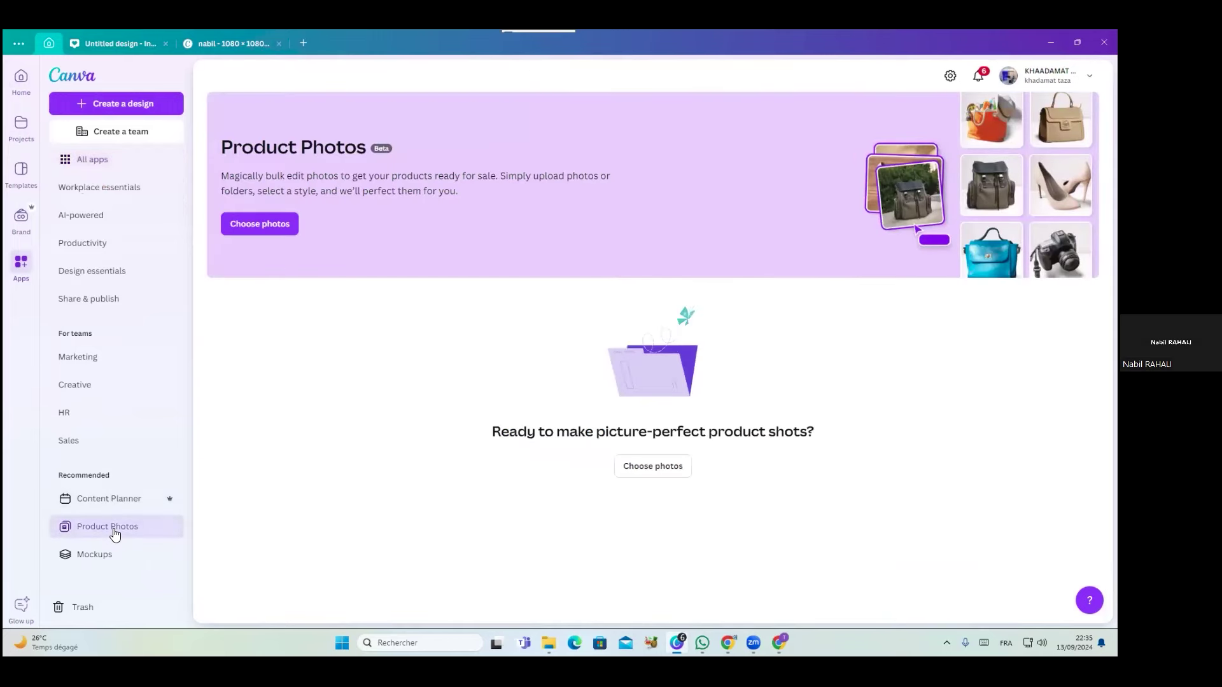
Upload the downloaded NEW PRODUCT perfume JPG from the computer into Product Photos
left_click(274, 223)
left_click(519, 385)
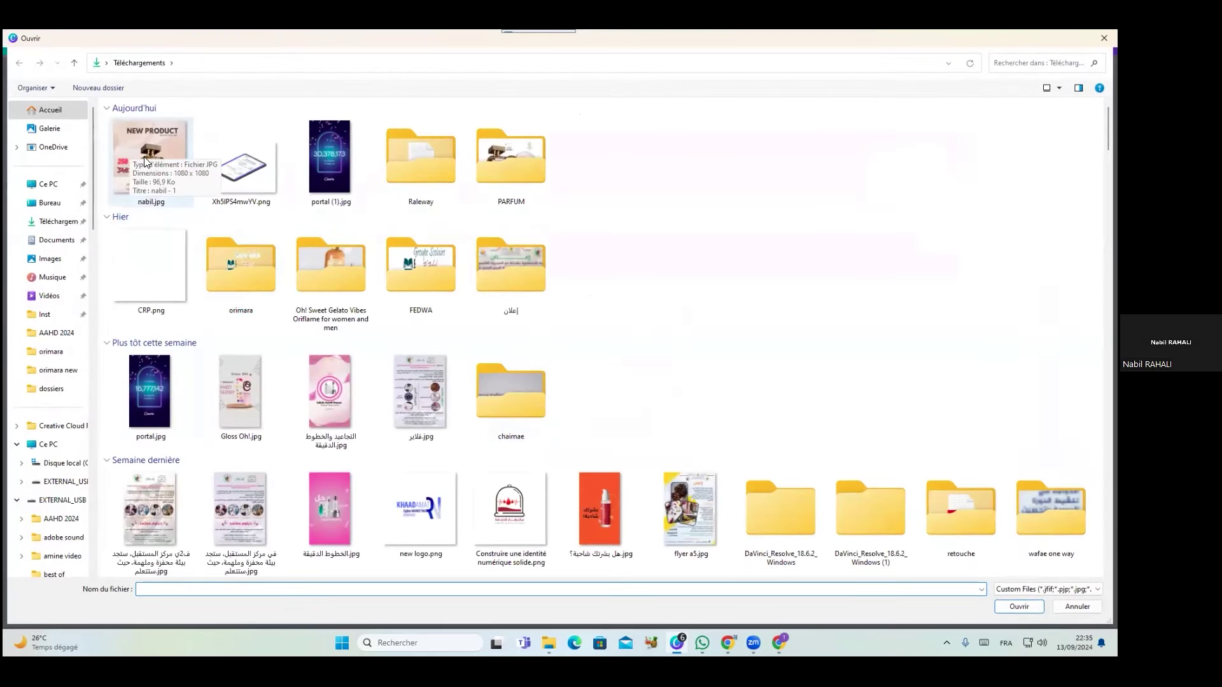
double_click(151, 148)
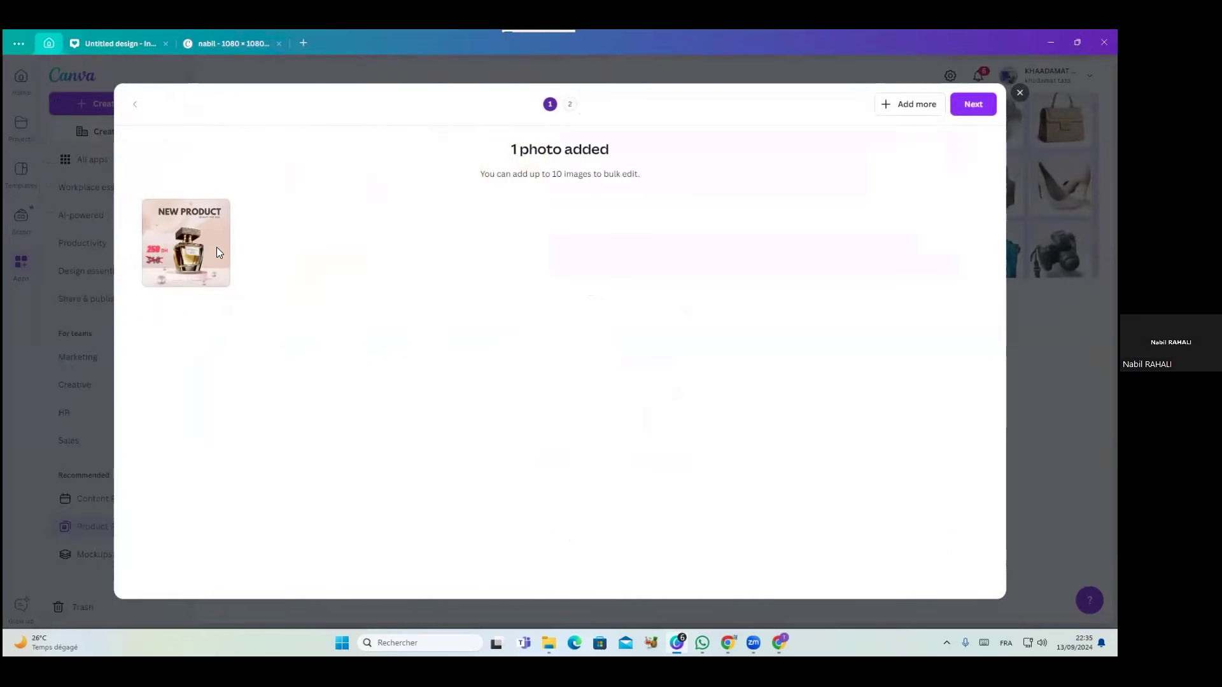
Pick the Showcase background style for the perfume photo and apply it
left_click(973, 104)
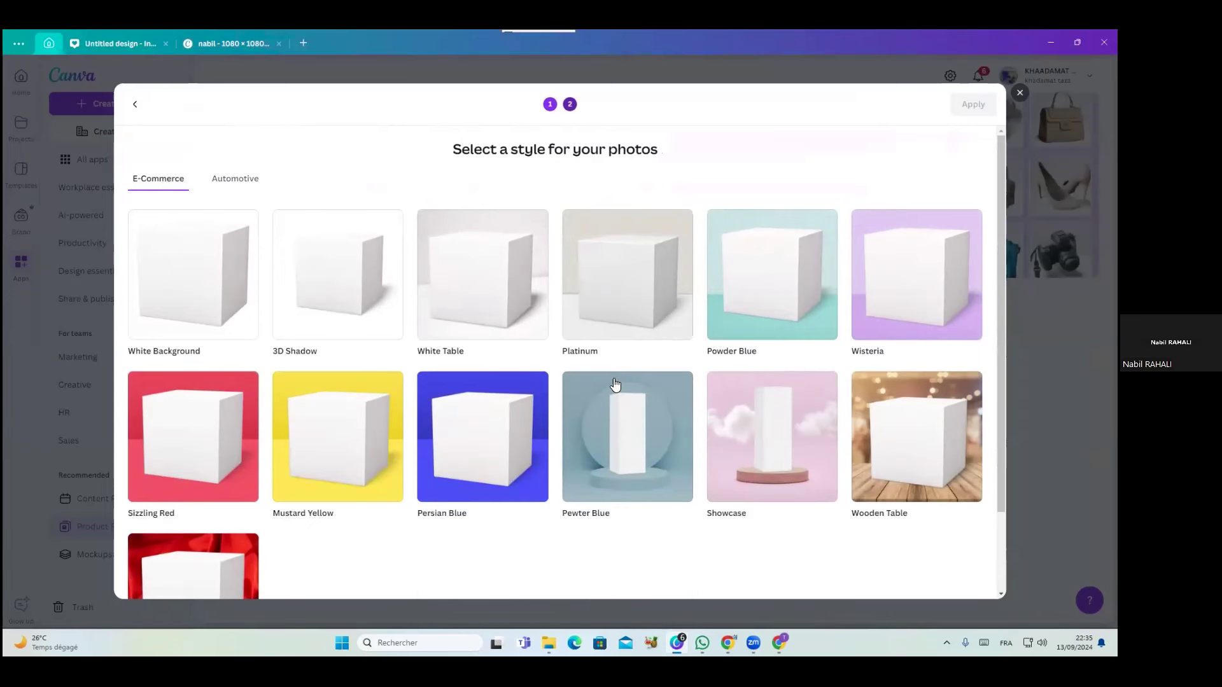
scroll(847, 430, "down", 2)
scroll(846, 430, "down", 1)
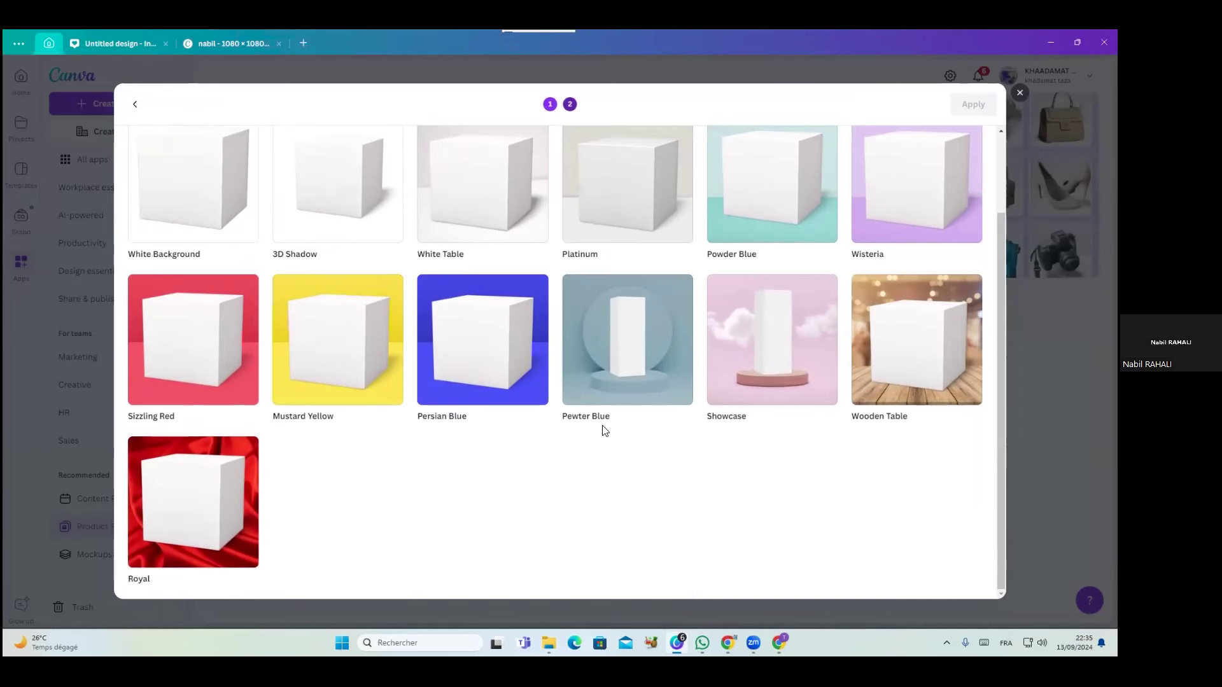
left_click(797, 378)
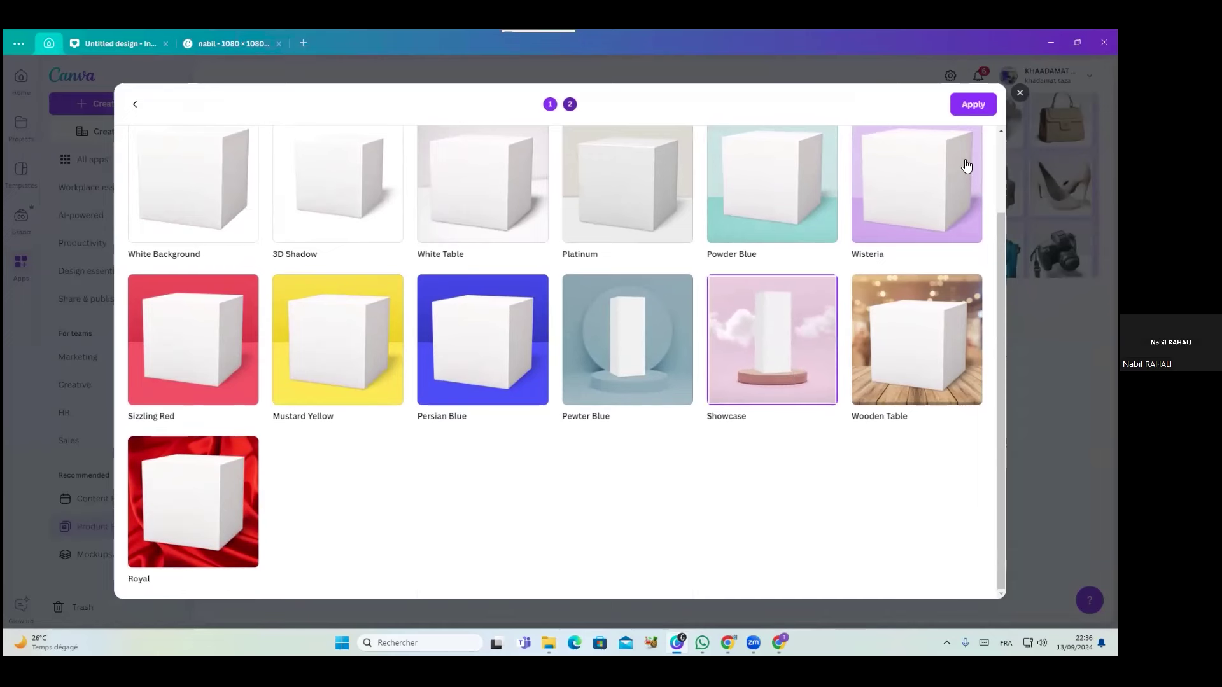
left_click(959, 103)
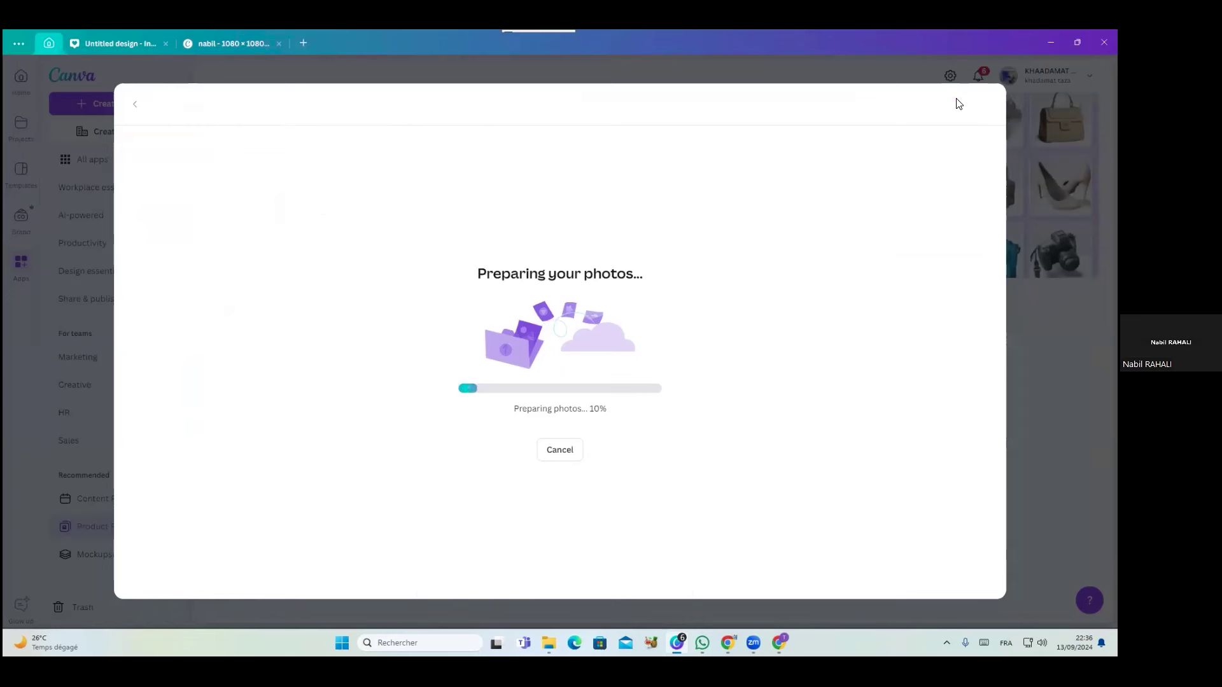
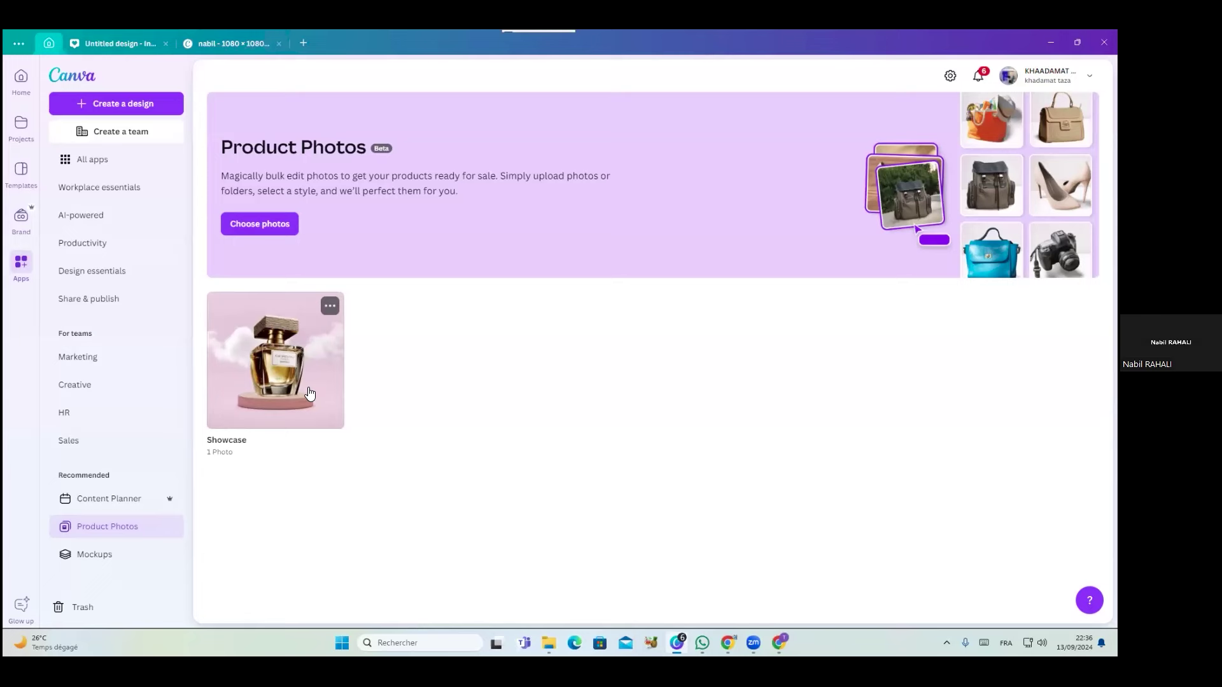
Preview the Showcase folder's perfume photo and its 'Use in a design' options, then go to Mockups
left_click(308, 390)
left_click(313, 241)
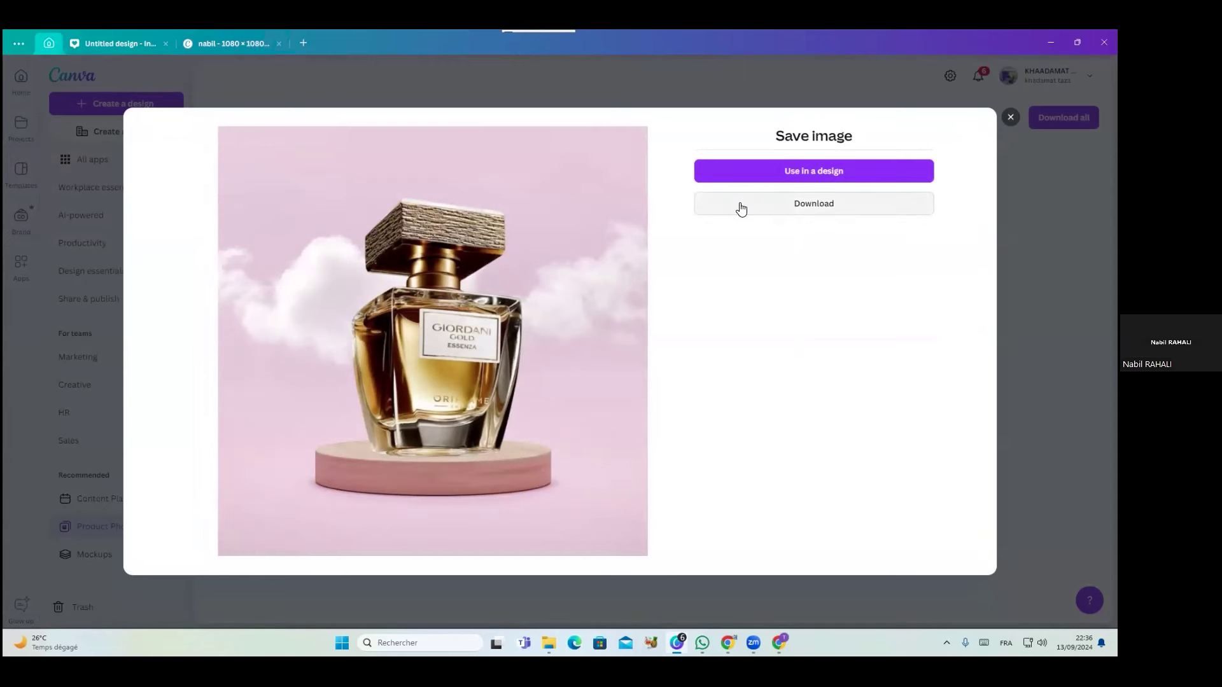
left_click(781, 168)
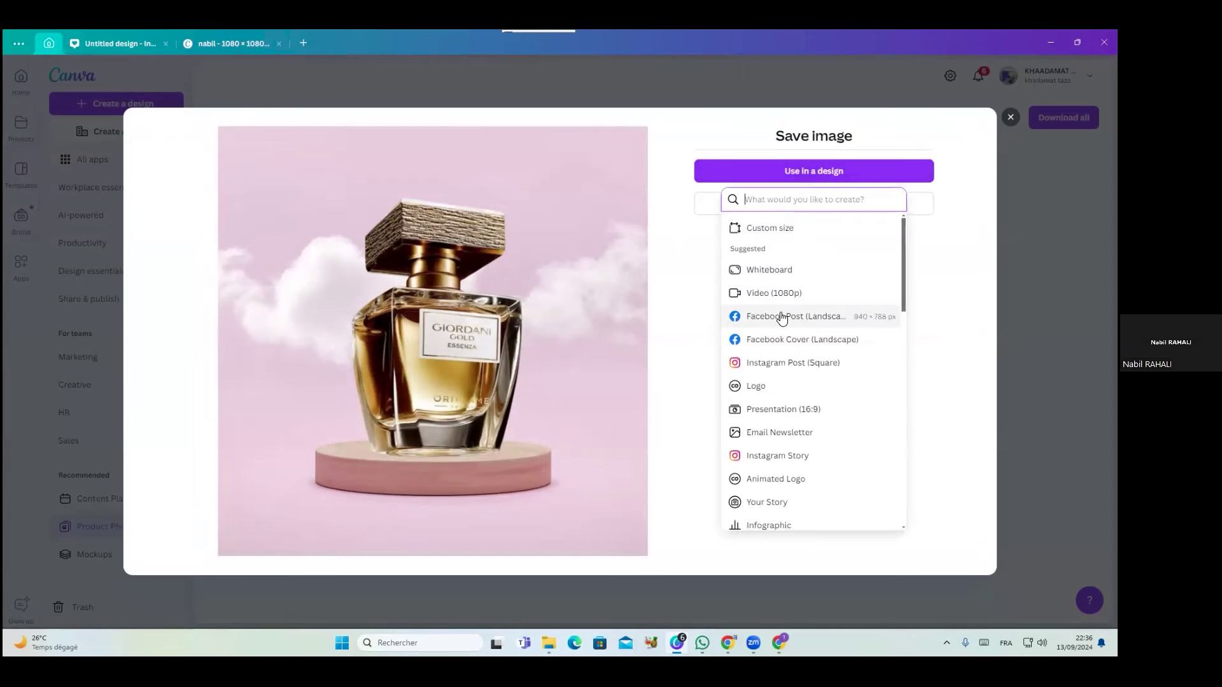
left_click(966, 370)
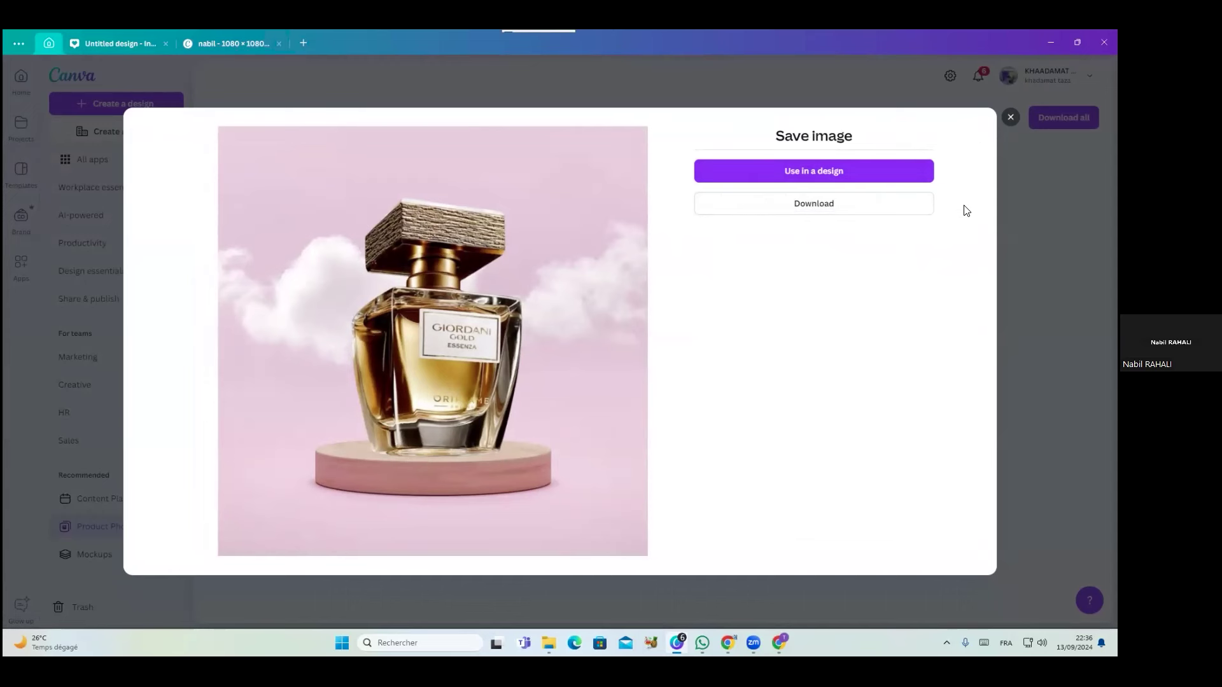
key("Escape")
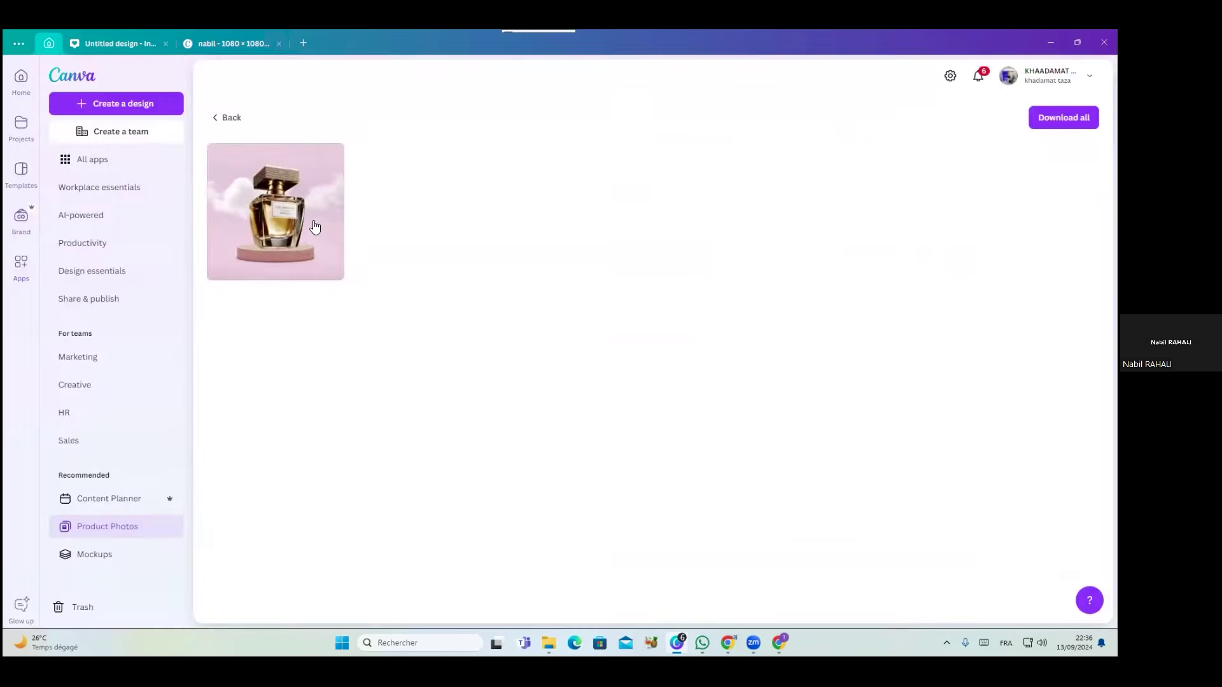
left_click(96, 555)
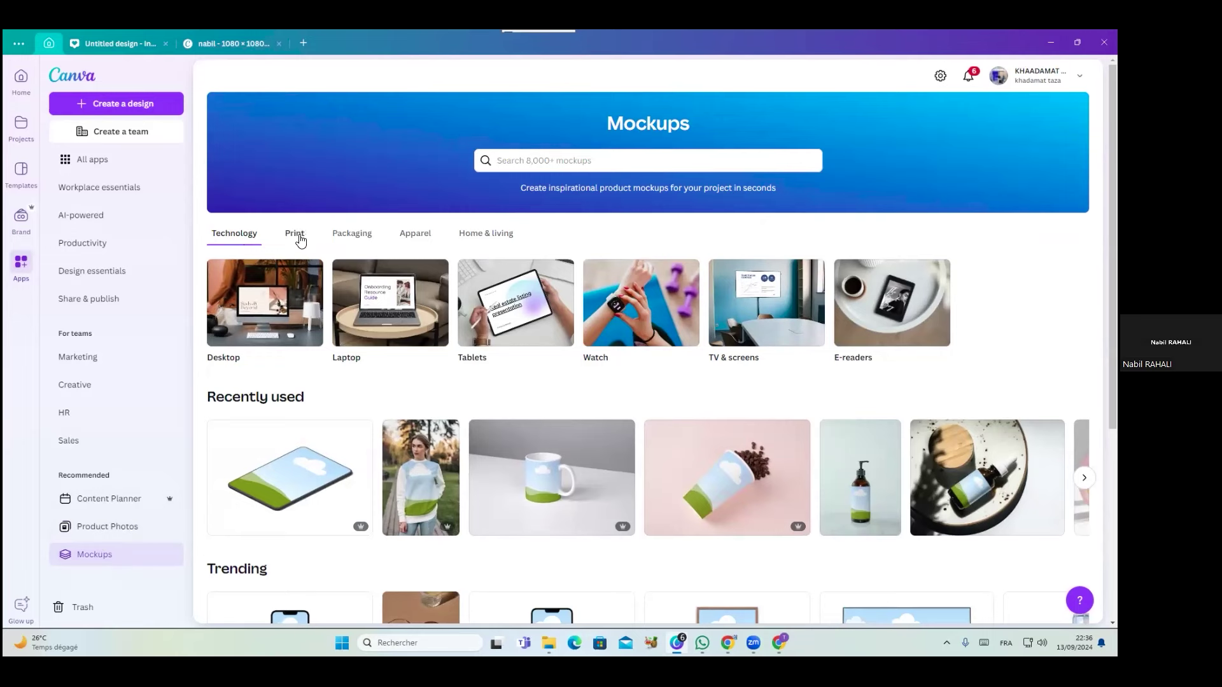
Browse Home & living, Apparel and Packaging mockups, then open the tipped-over Beverages coffee-cup mockup
left_click(484, 237)
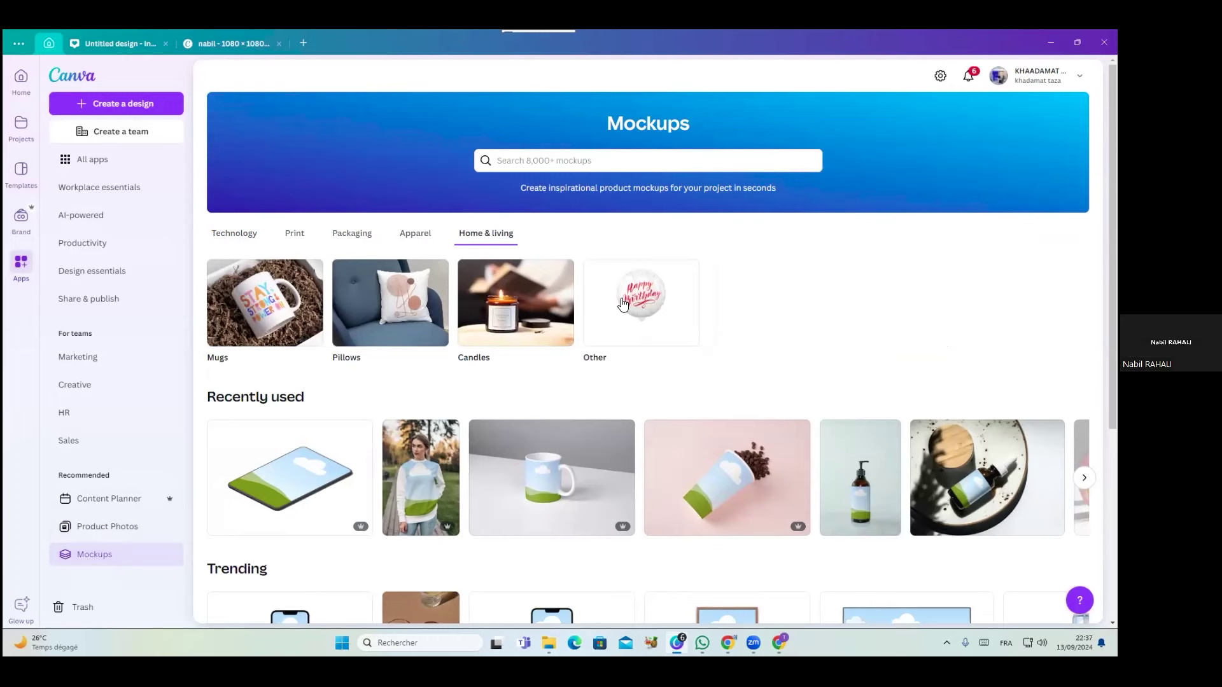
left_click(424, 237)
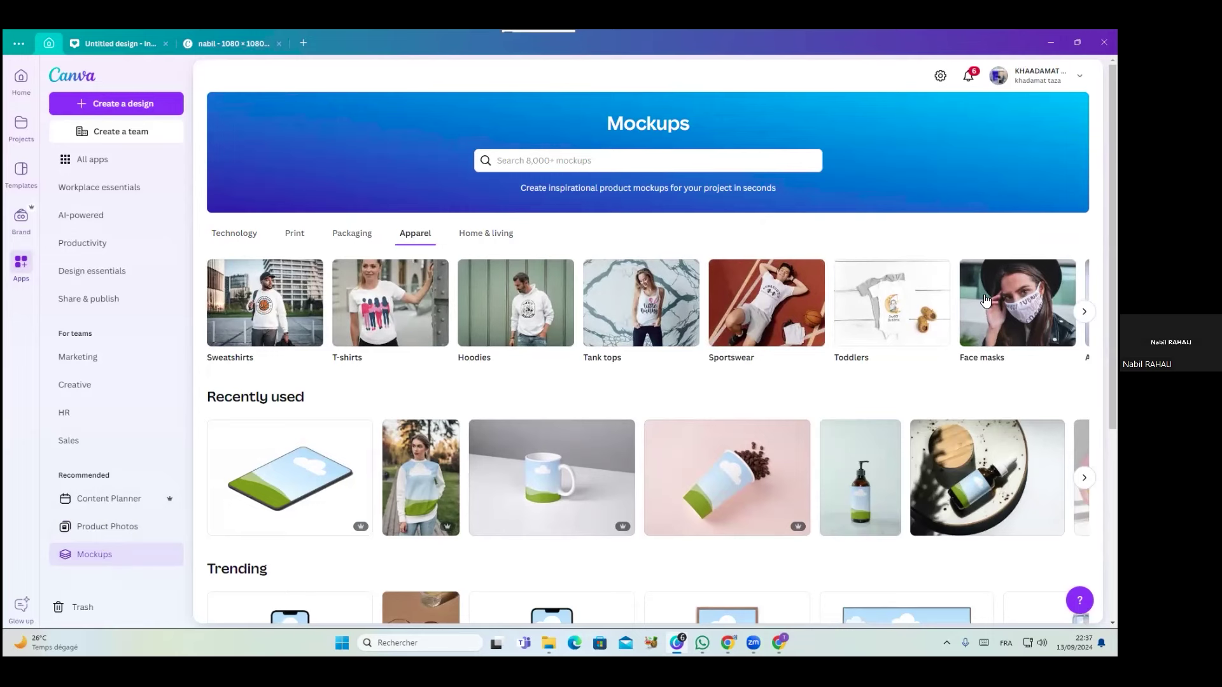
scroll(648, 303, "right", 2)
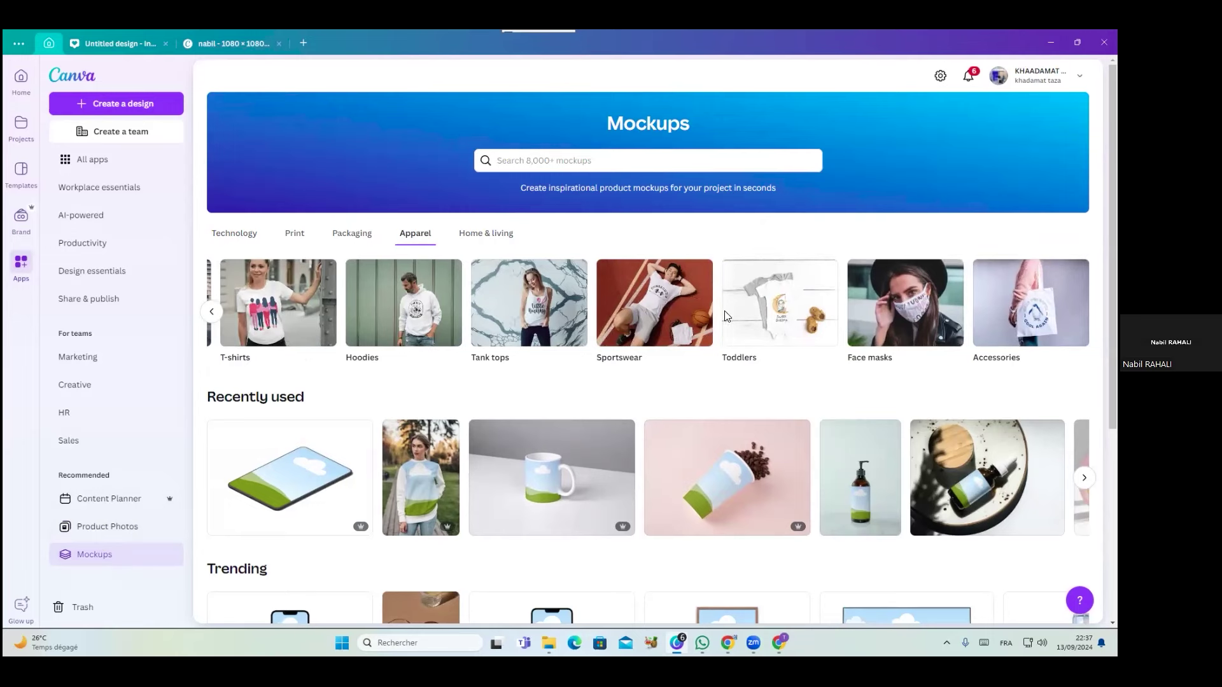
left_click(337, 235)
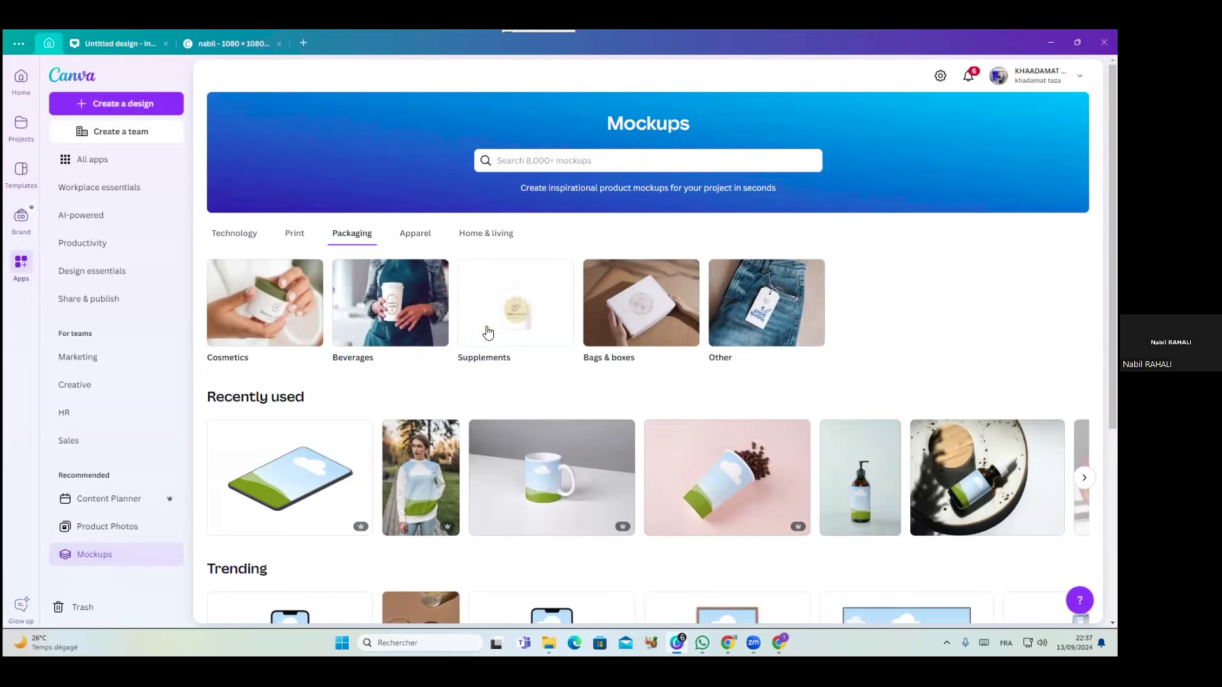
left_click(387, 324)
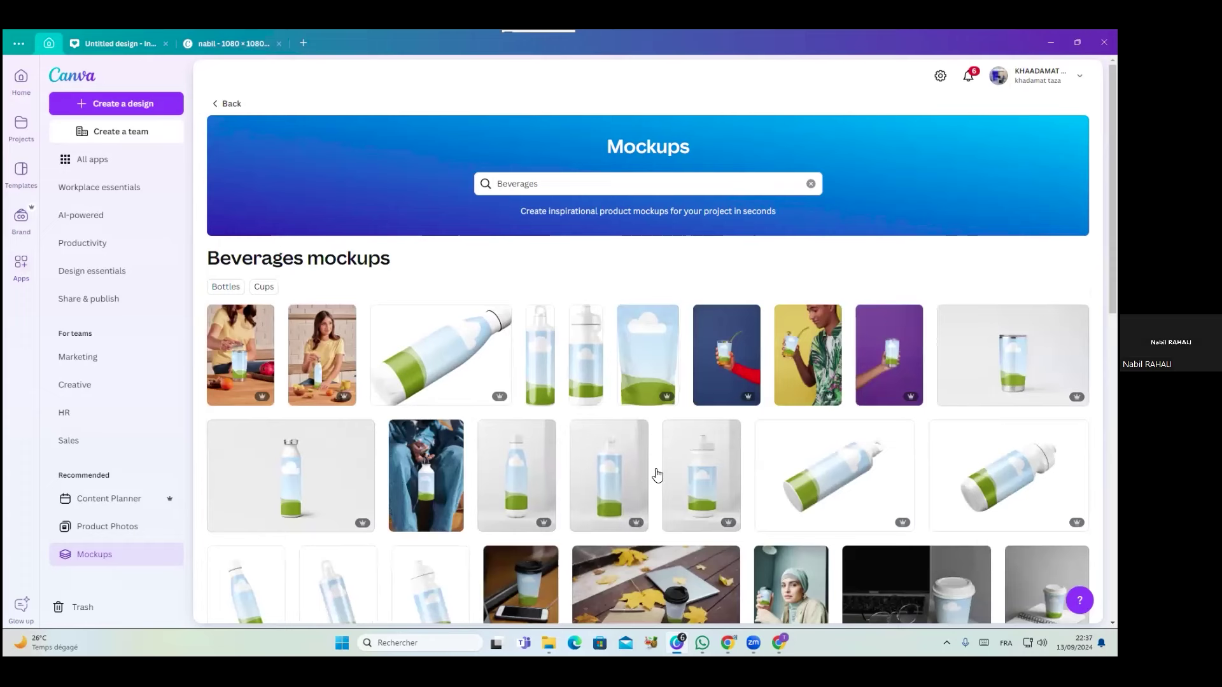
scroll(655, 477, "down", 6)
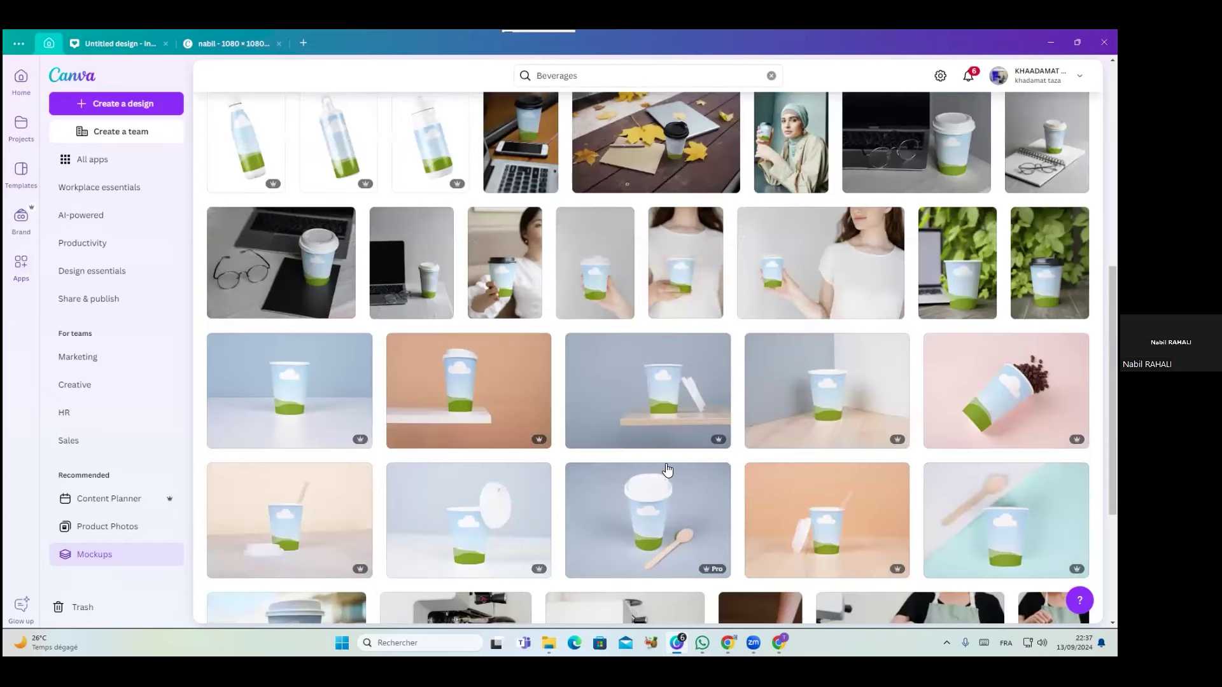
left_click(673, 411)
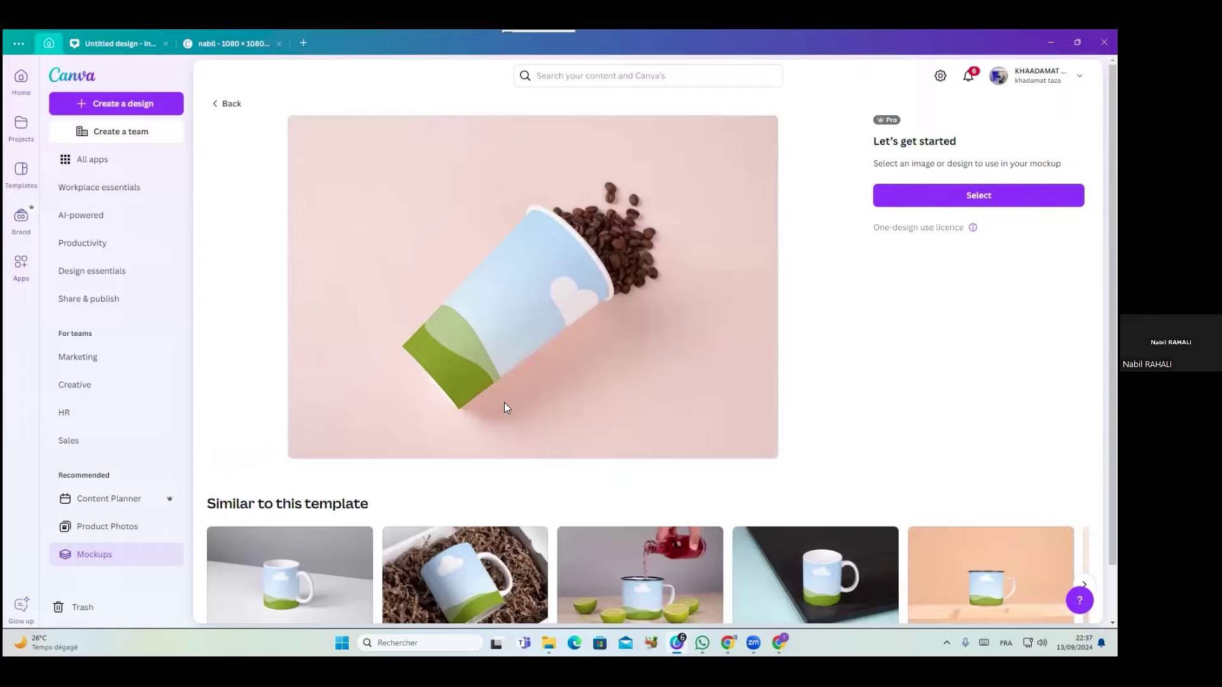
Look through uploads in the coffee-cup mockup's image picker, close it unchosen, and return Home
left_click(919, 202)
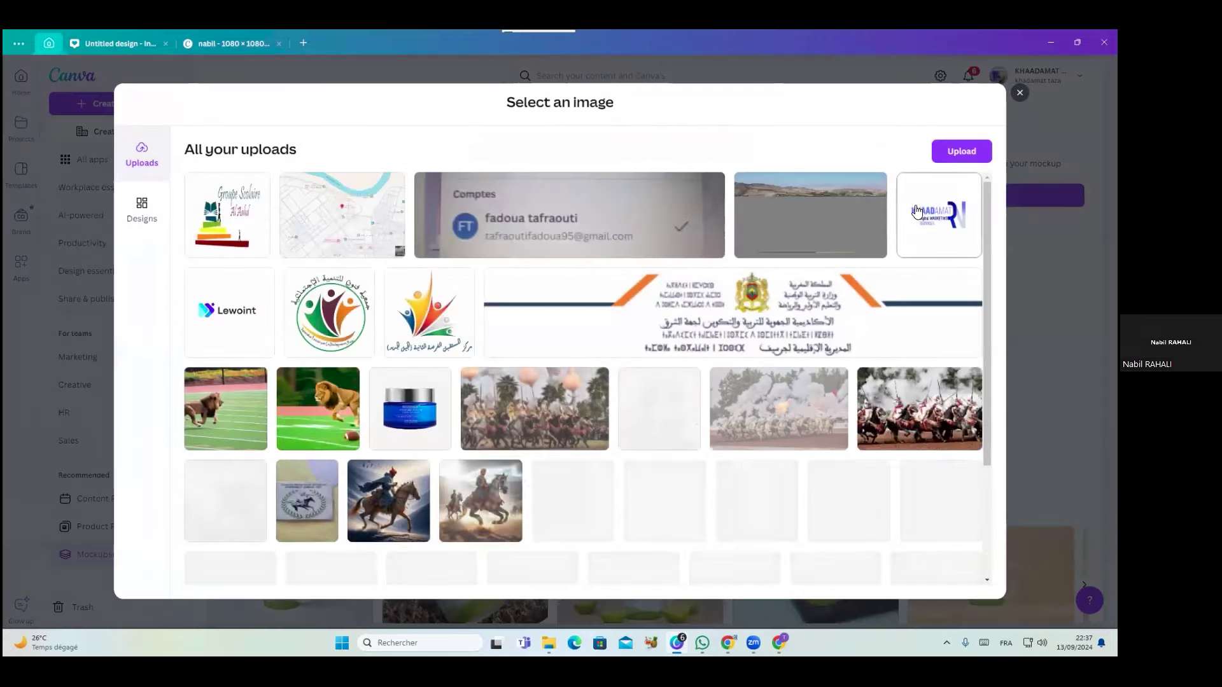
scroll(582, 479, "down", 5)
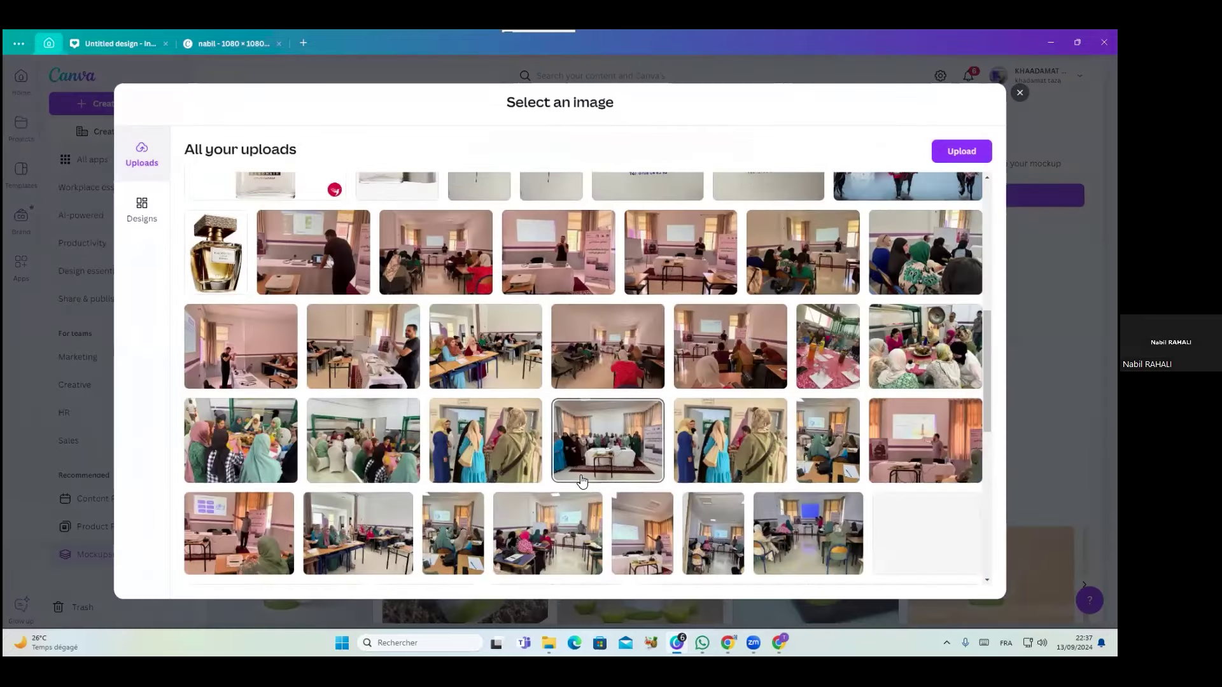
scroll(582, 479, "down", 10)
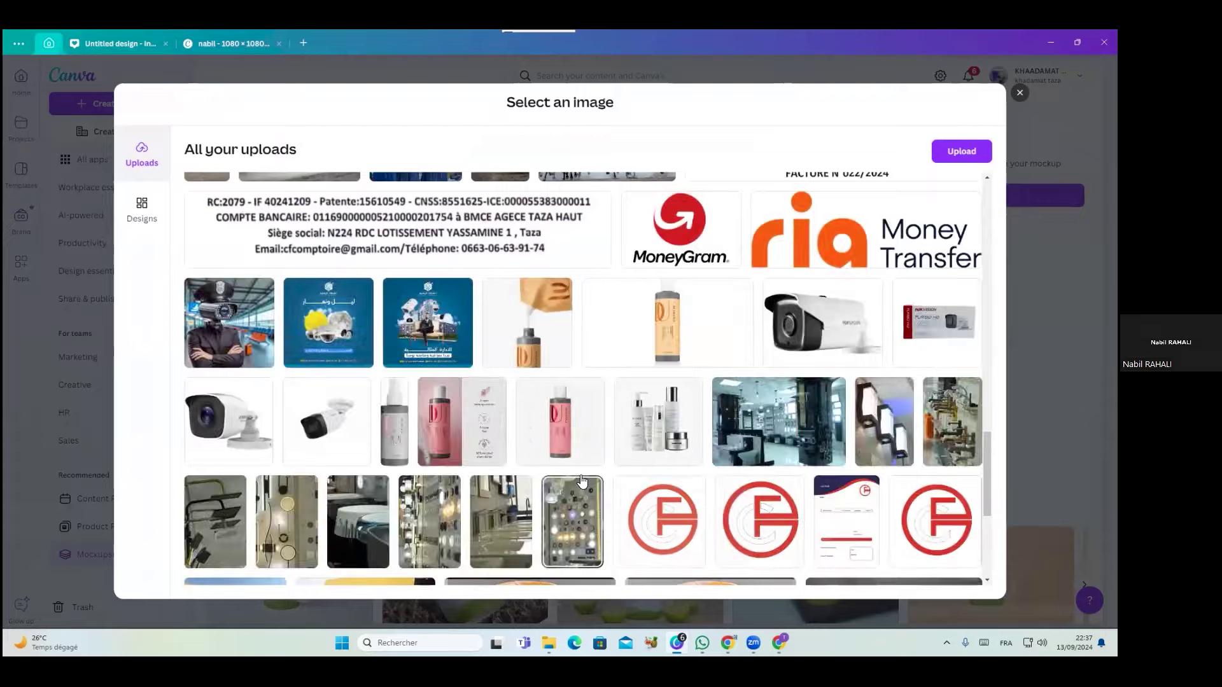
scroll(582, 482, "down", 10)
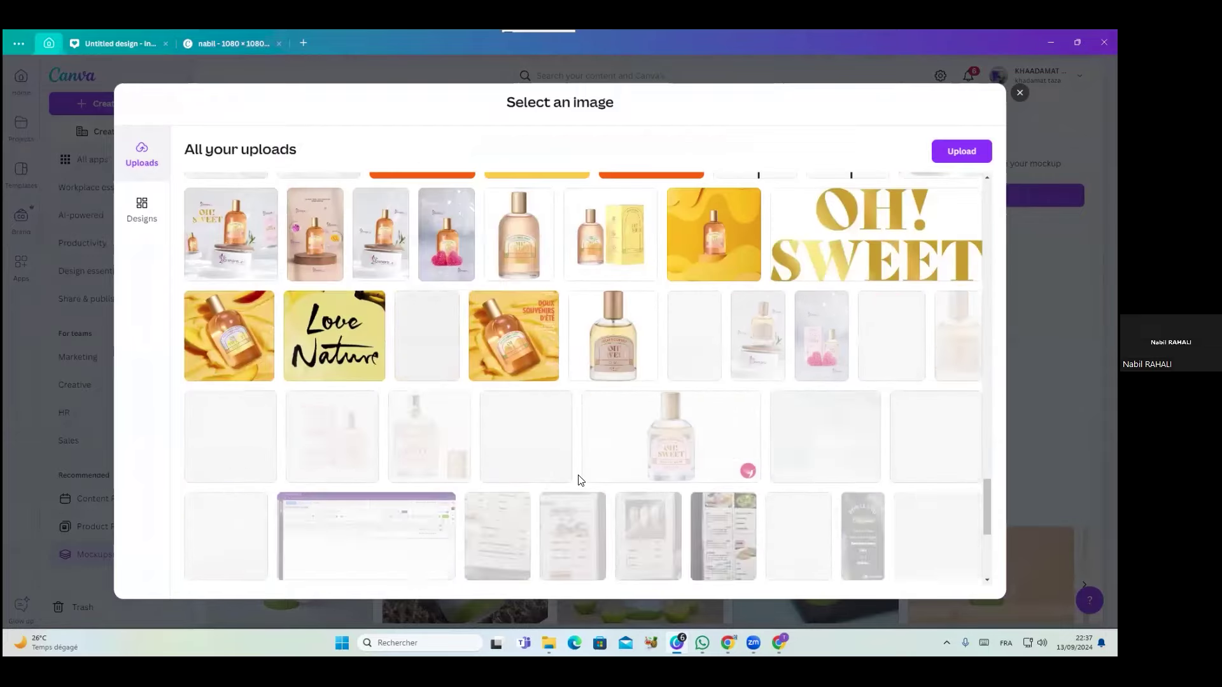
scroll(581, 482, "down", 5)
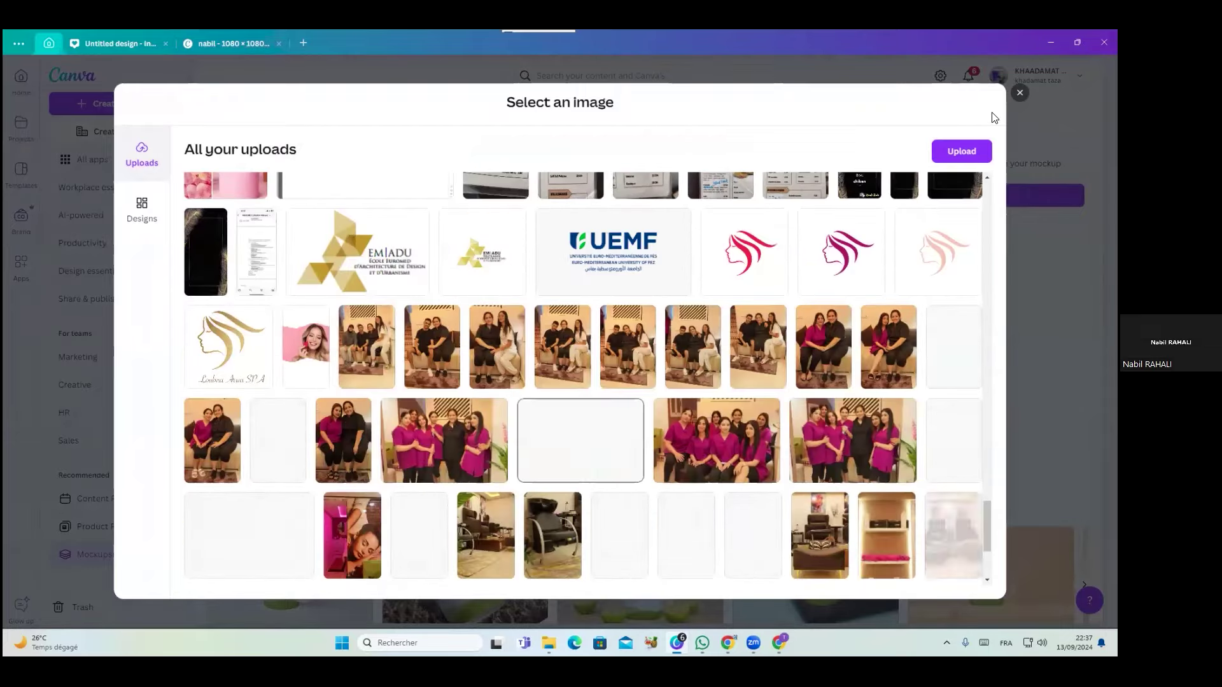
scroll(581, 482, "up", 10)
scroll(582, 378, "up", 15)
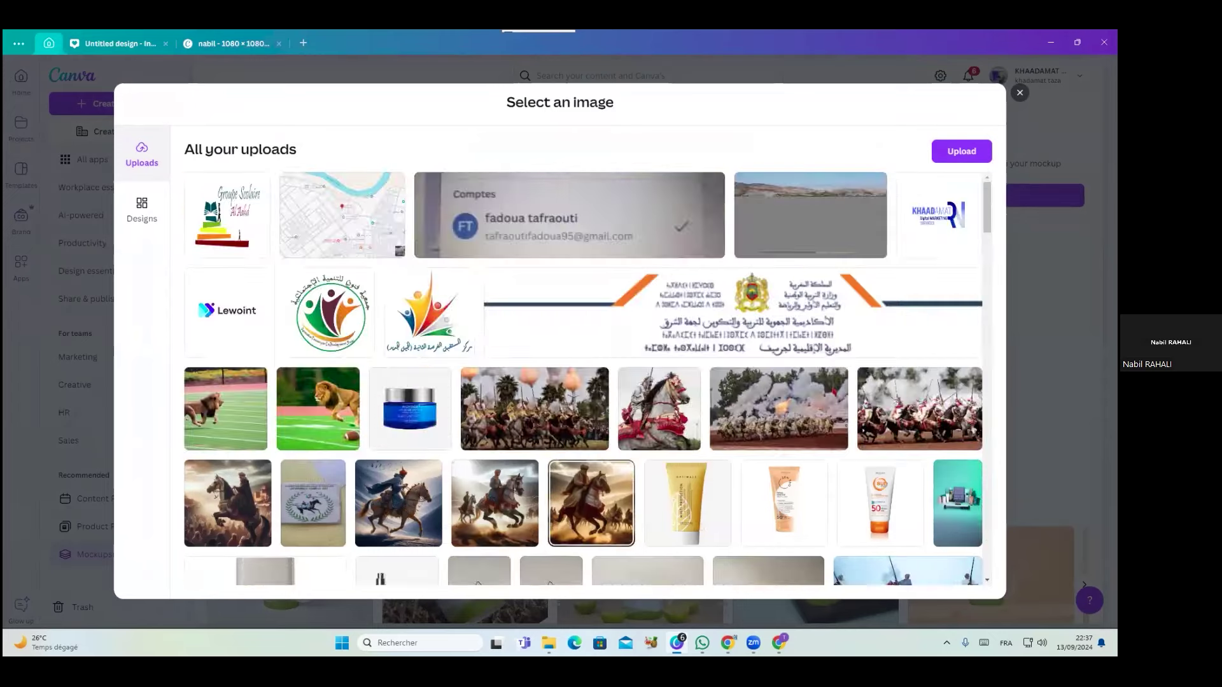
key("Escape")
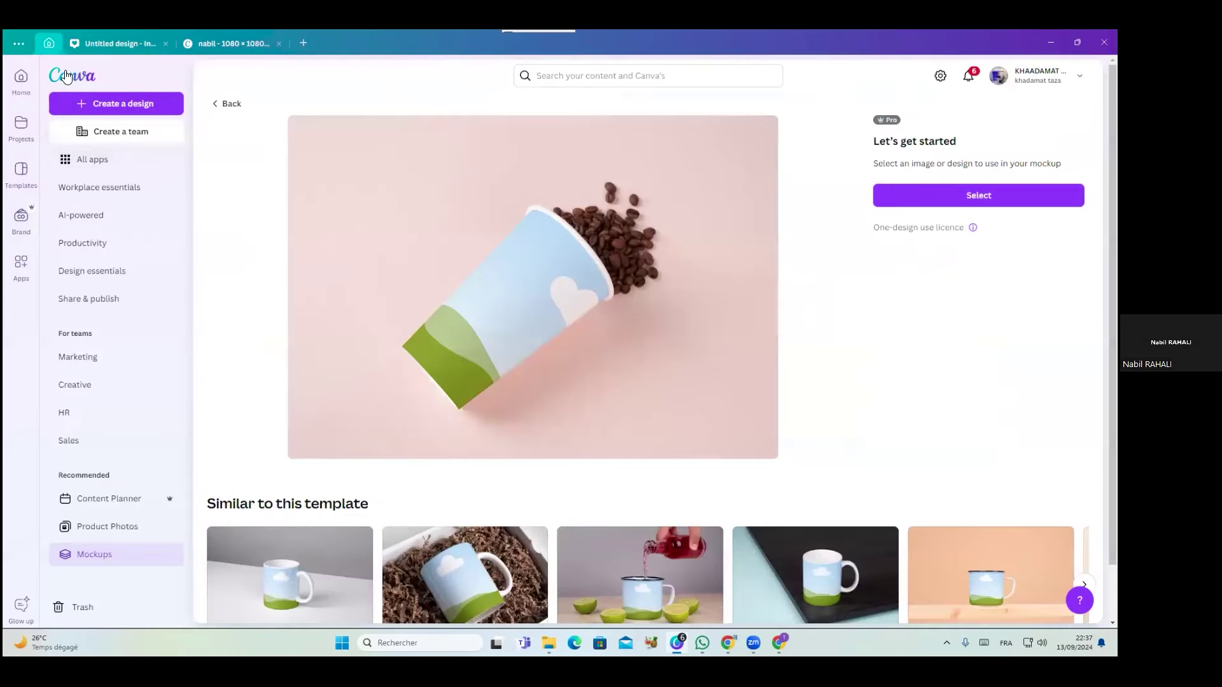
left_click(72, 75)
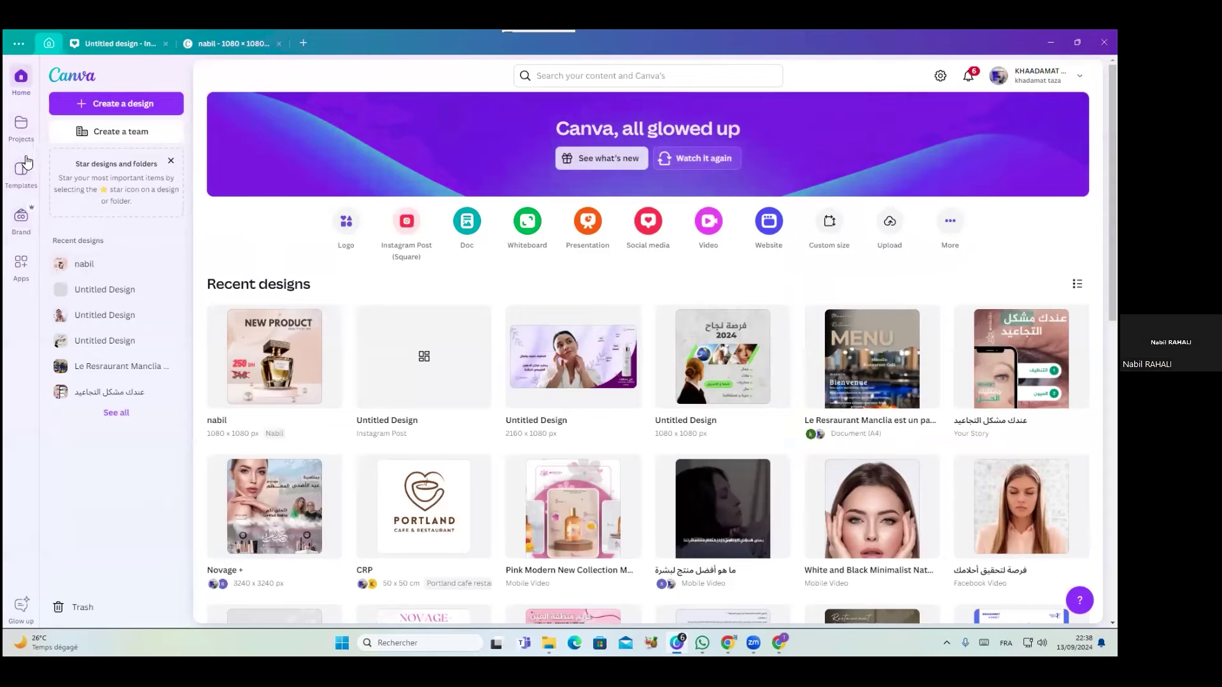
Open the CRP logo design from the Portland cafe restaurant project folder
left_click(18, 137)
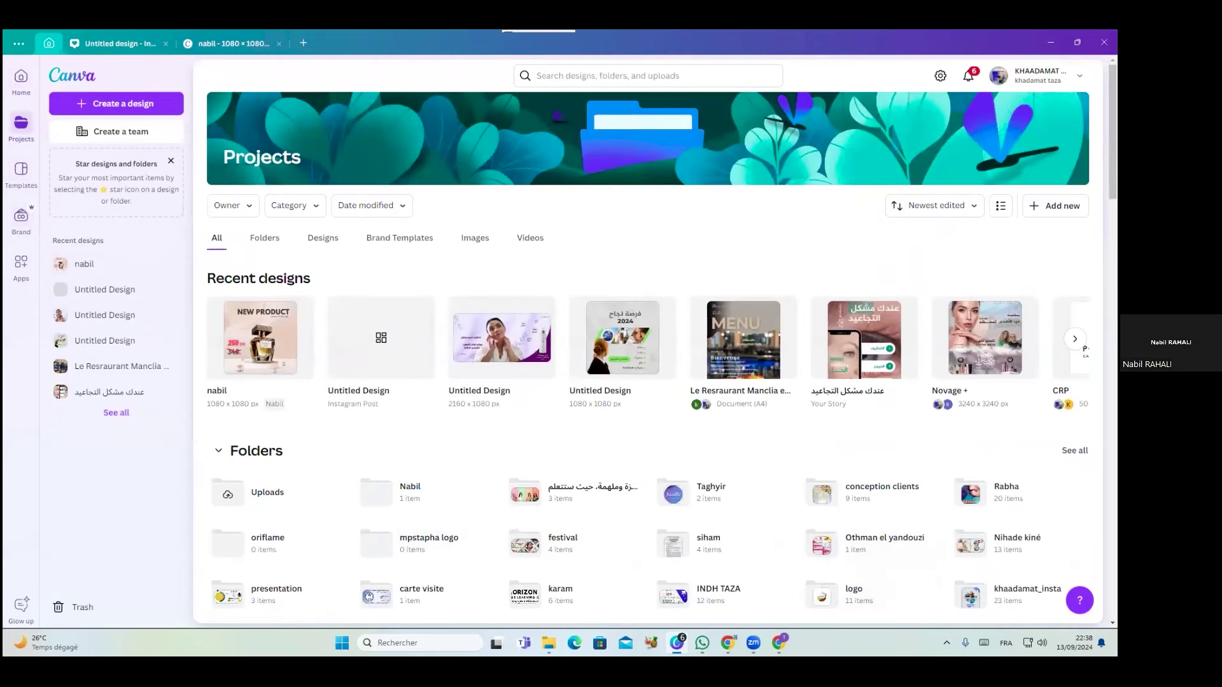
scroll(721, 406, "down", 3)
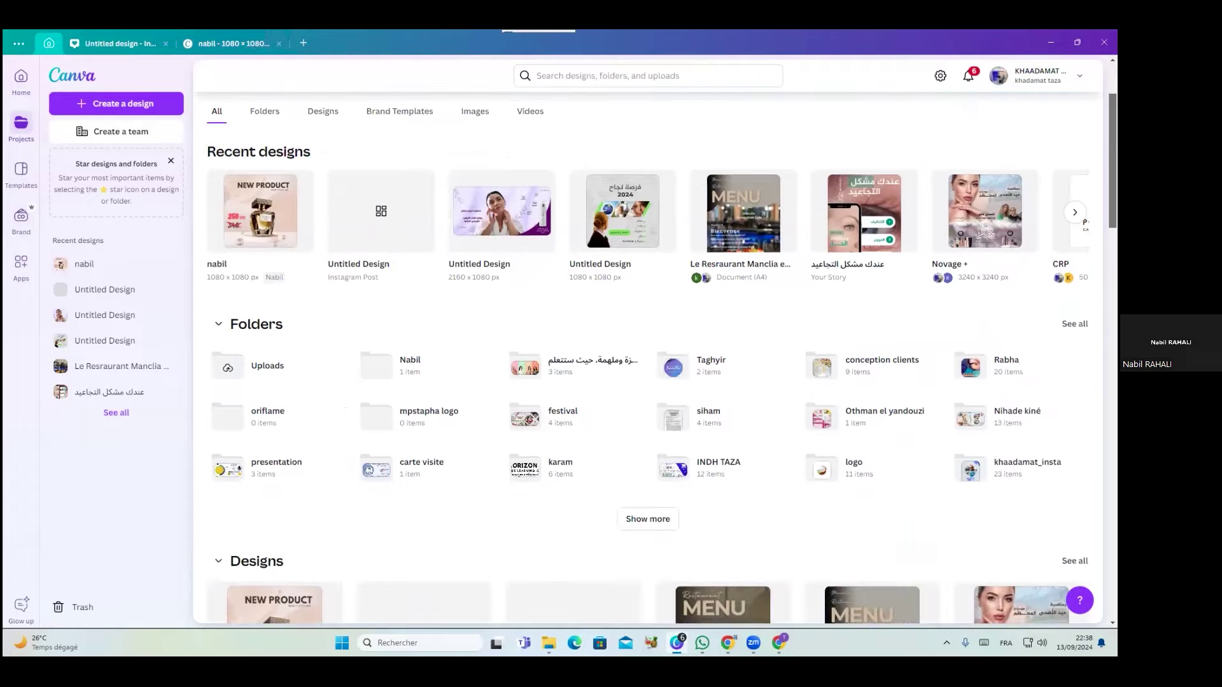
left_click(649, 435)
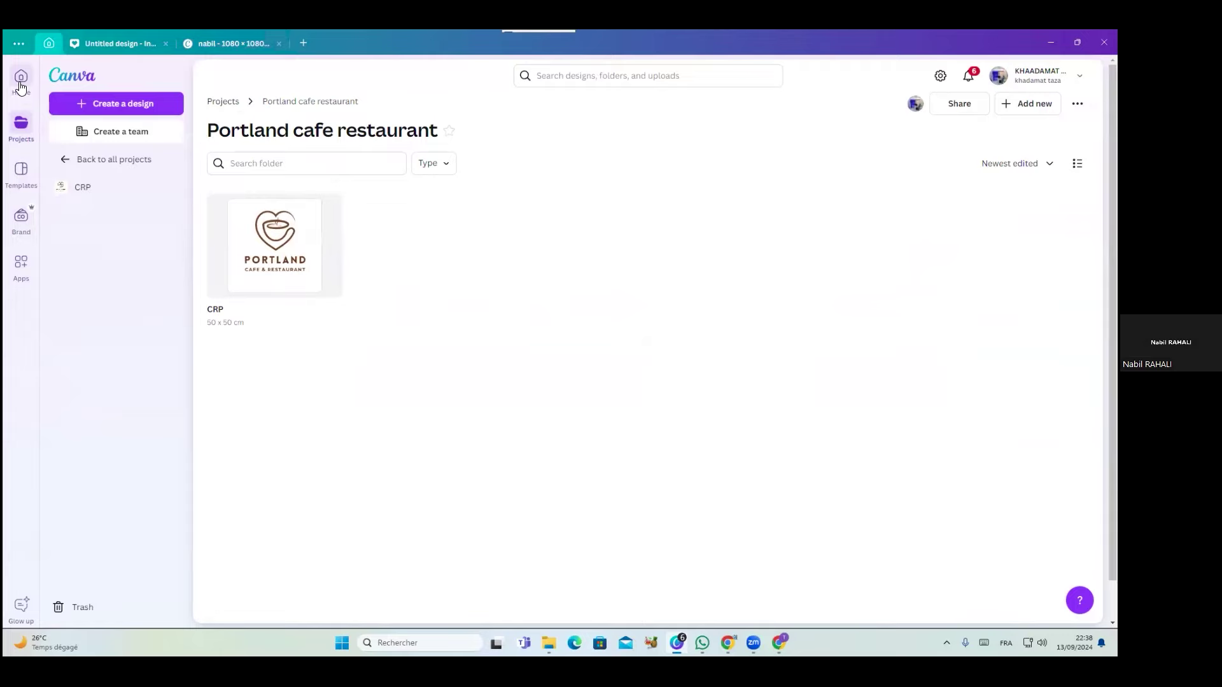
left_click(21, 124)
scroll(624, 452, "down", 7)
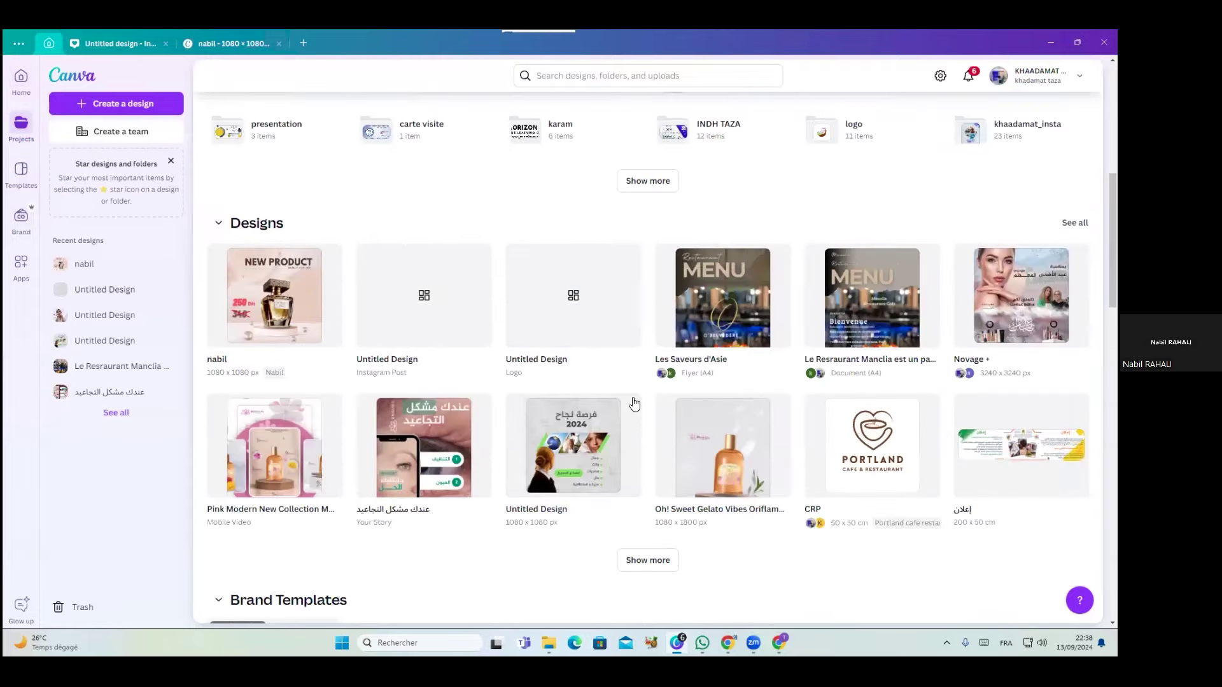
left_click(655, 182)
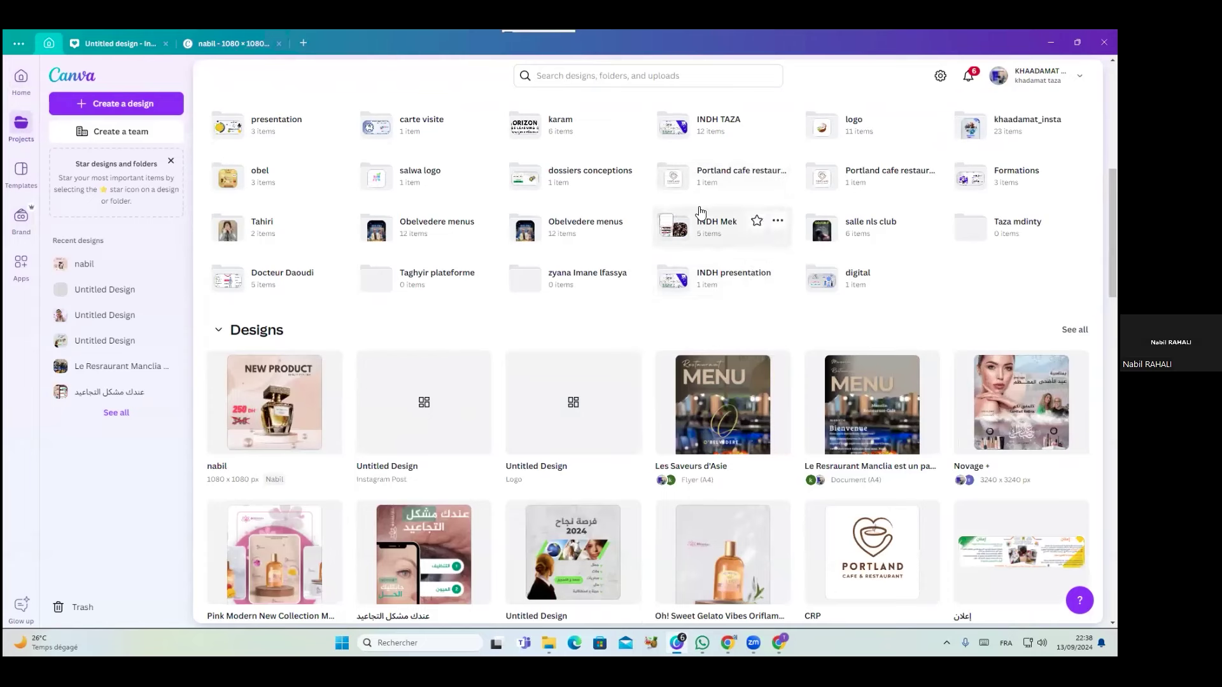
left_click(874, 184)
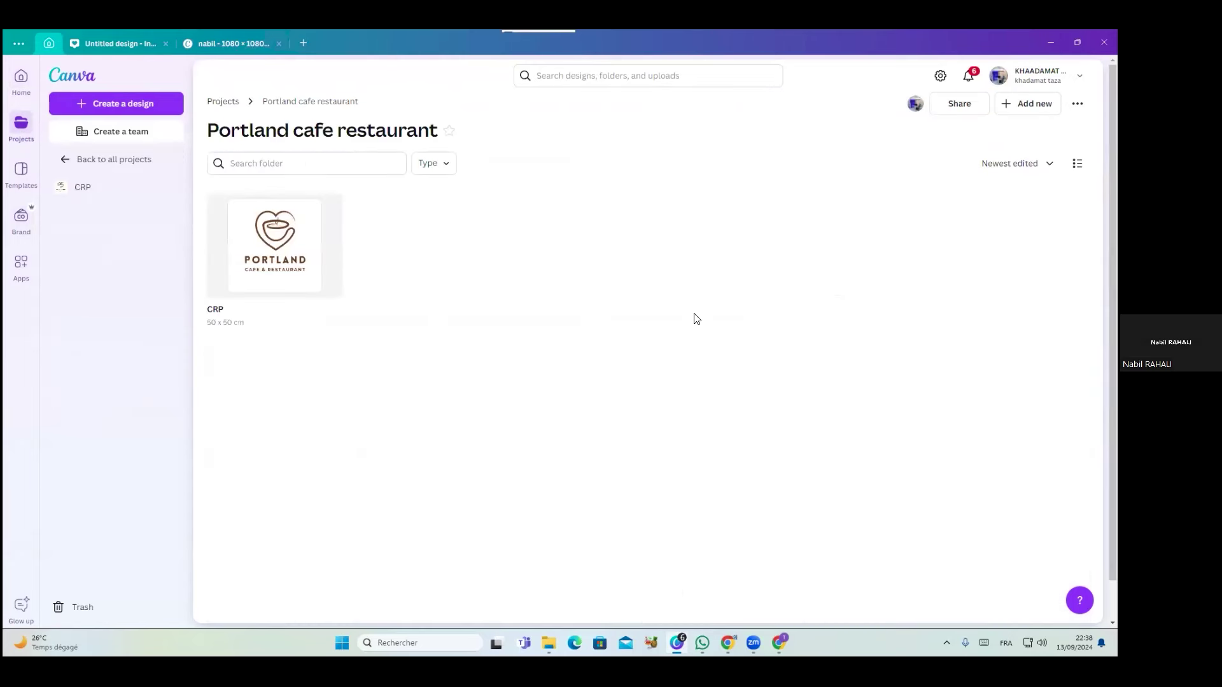
left_click(267, 258)
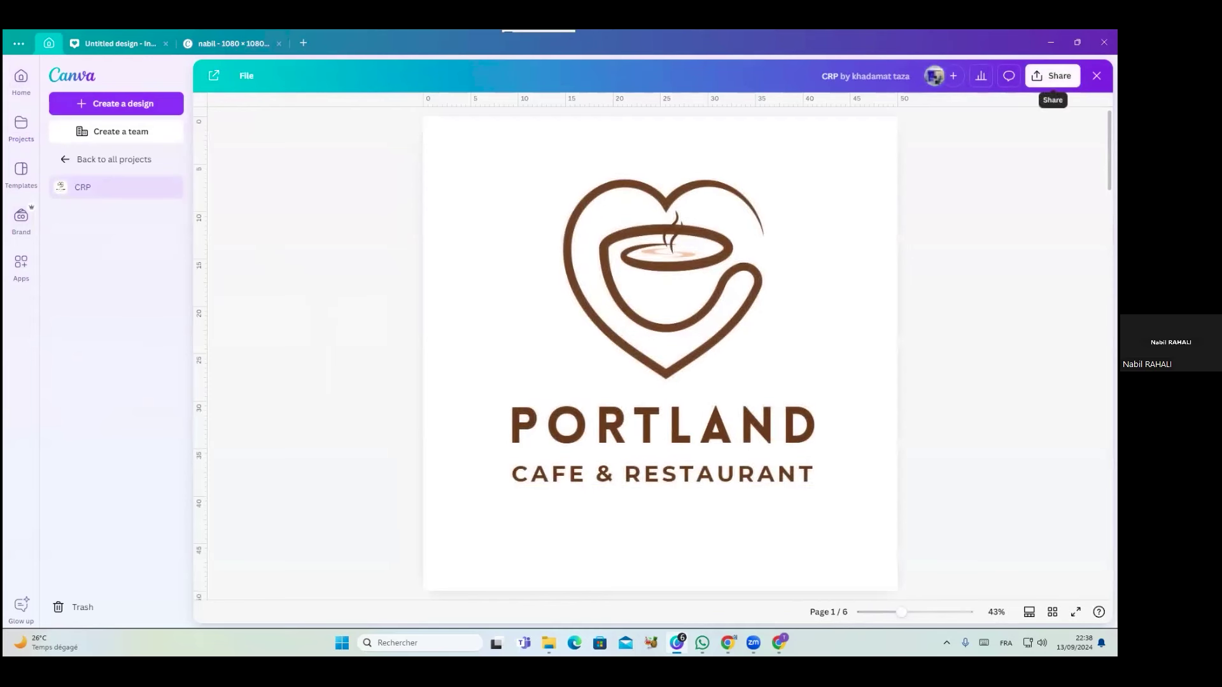
left_click(1053, 75)
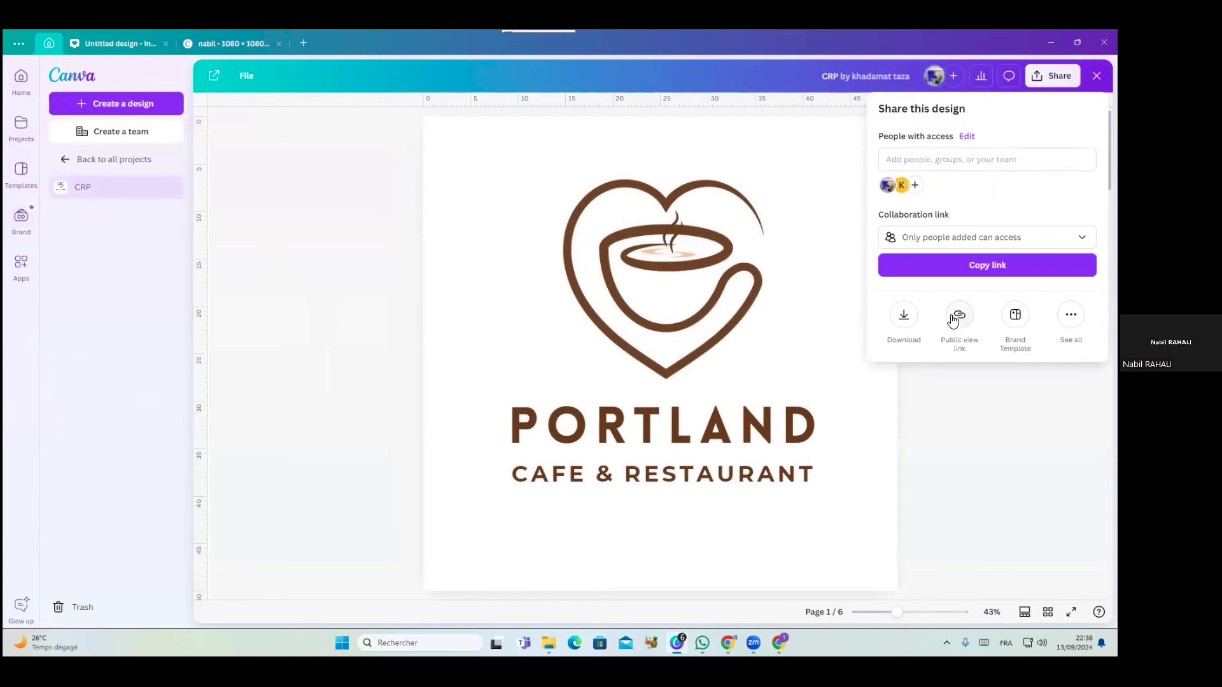
left_click(904, 315)
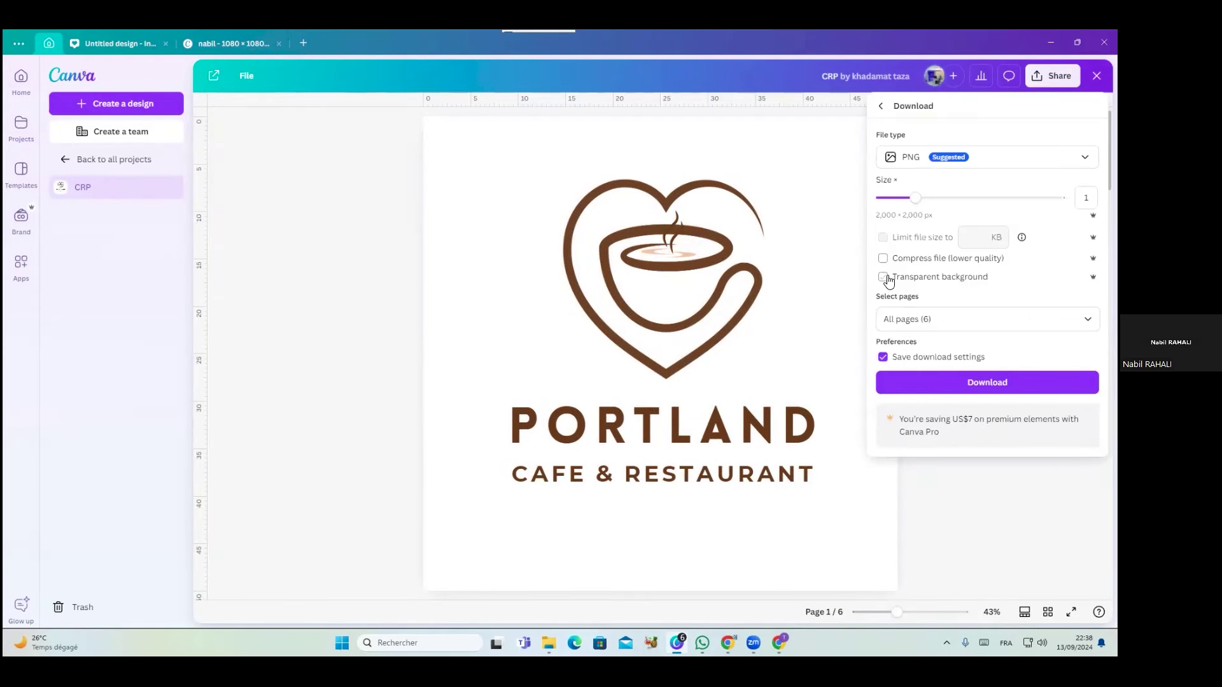
left_click(922, 321)
left_click(944, 540)
left_click(948, 506)
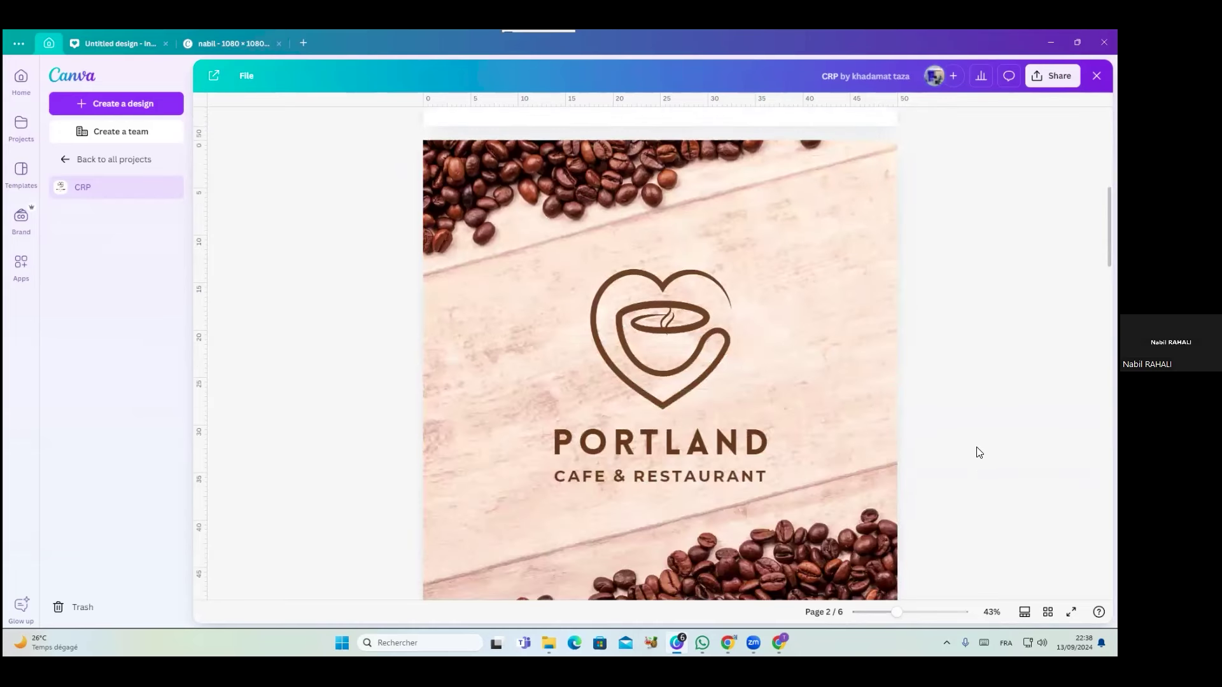
scroll(978, 453, "down", 4, "ctrl")
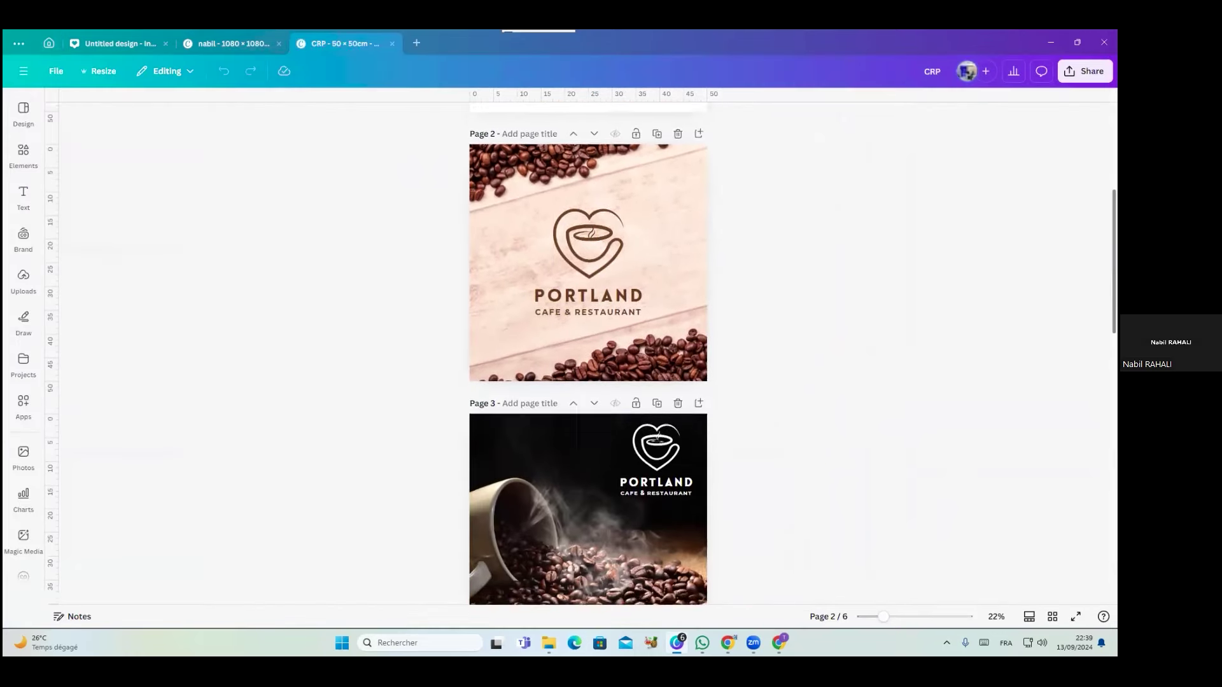
Try a brown background on empty page 6, undo it, and select page 2's coffee-bean image
scroll(589, 354, "down", 10)
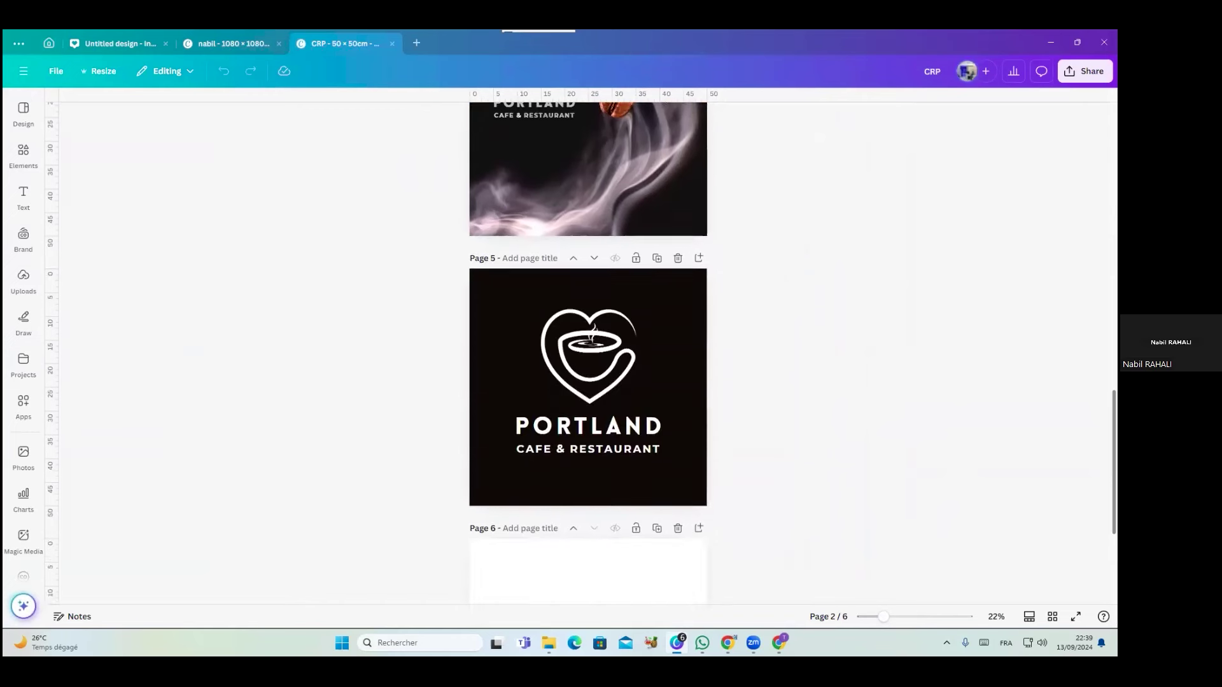
scroll(636, 446, "down", 5)
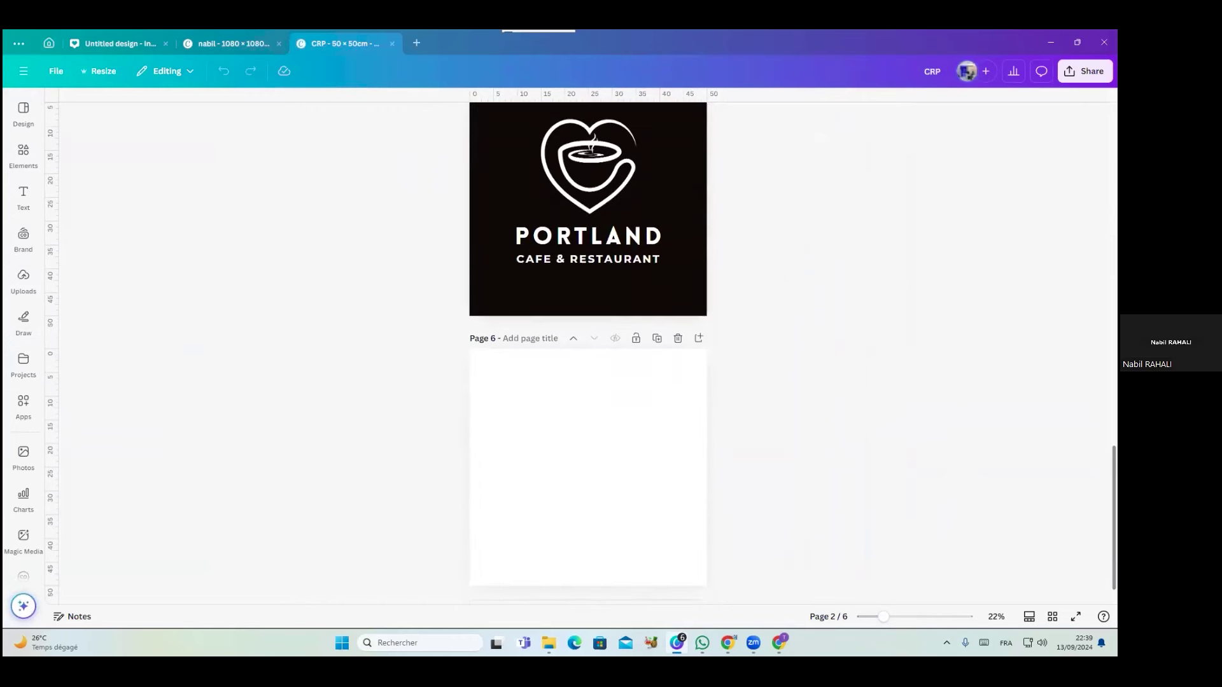
left_click(694, 572)
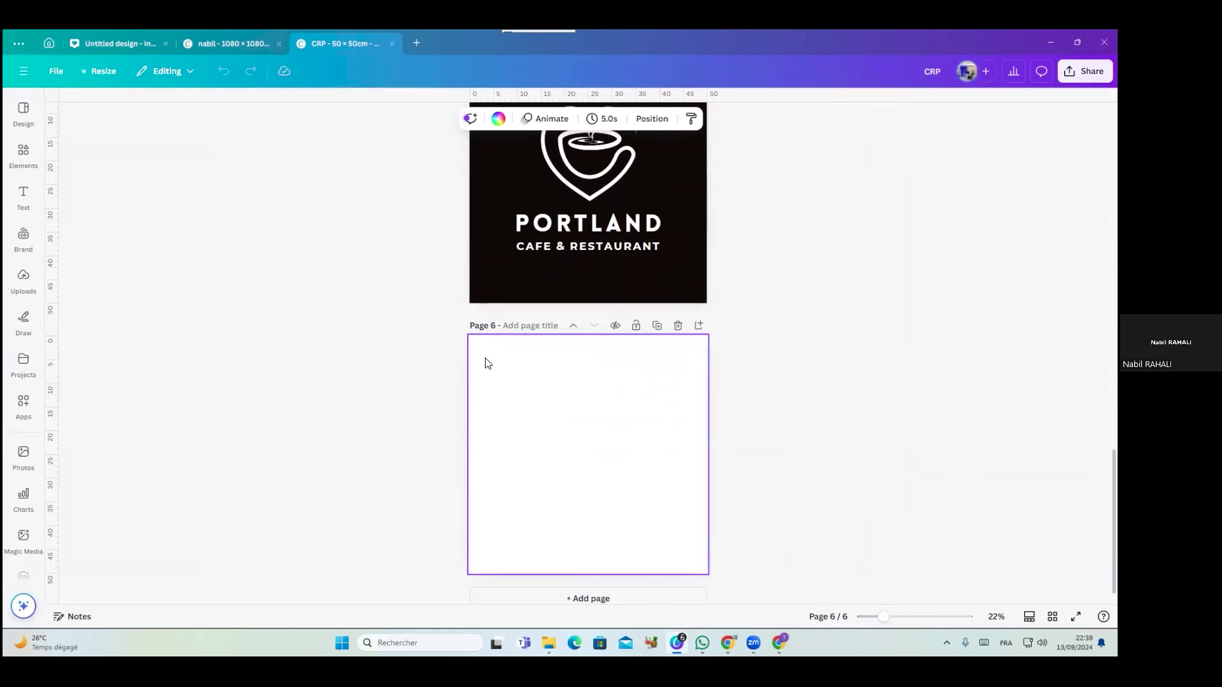
left_click(498, 120)
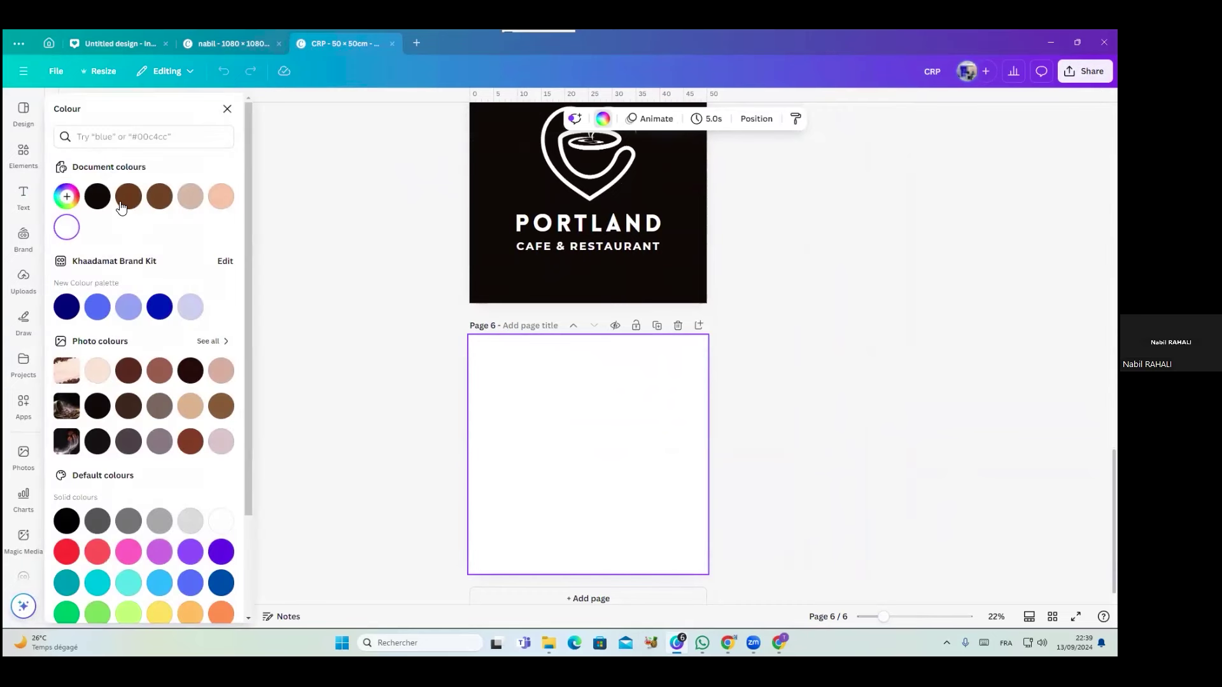
left_click(128, 196)
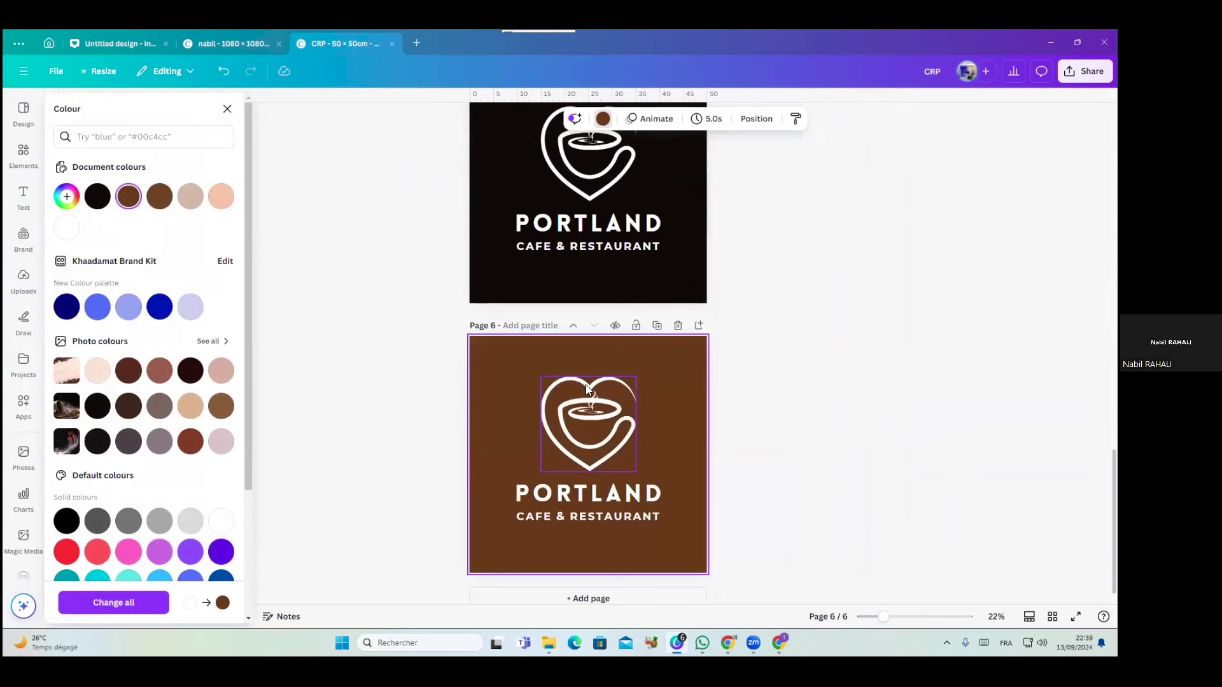
left_click(223, 71)
scroll(530, 279, "up", 10)
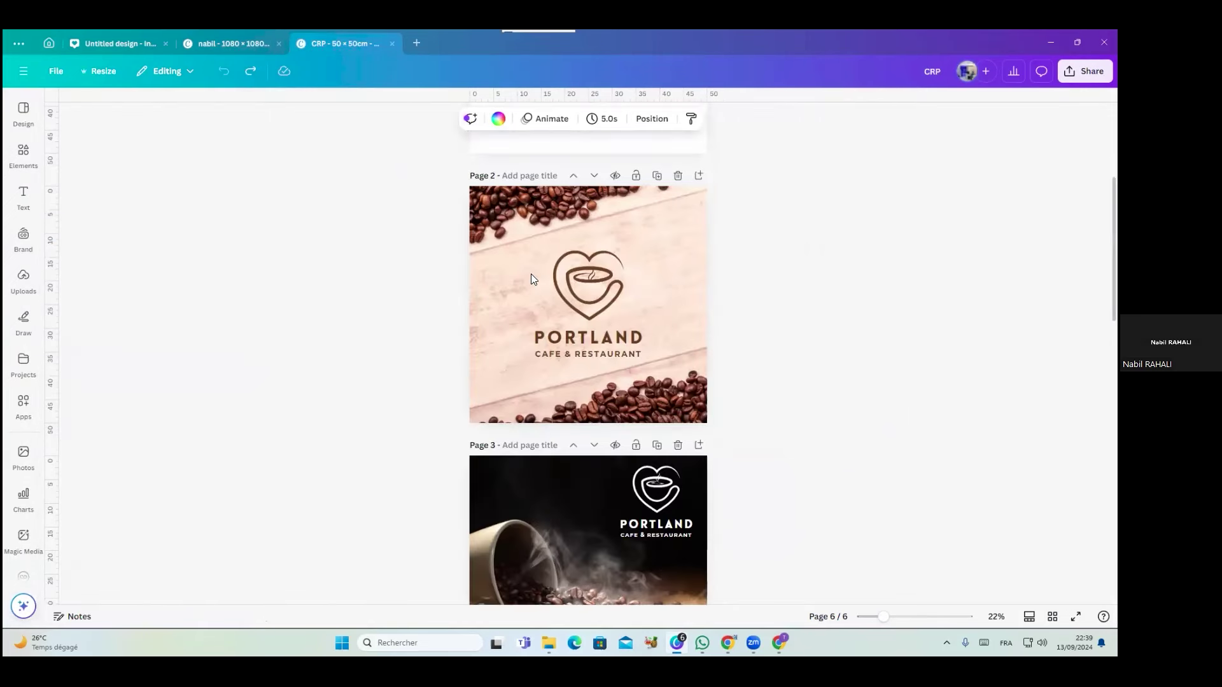
left_click(659, 221)
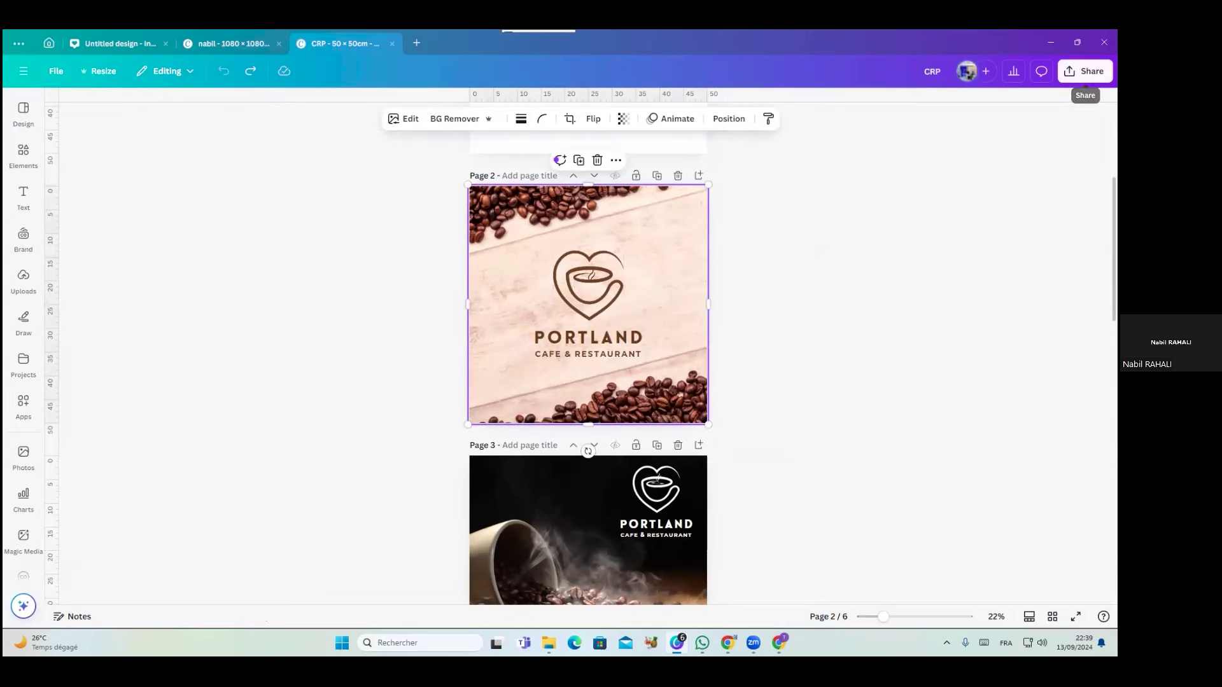
Download only page 2 of CRP as a JPG, saving CRP.jpg to Downloads
left_click(1085, 70)
left_click(908, 310)
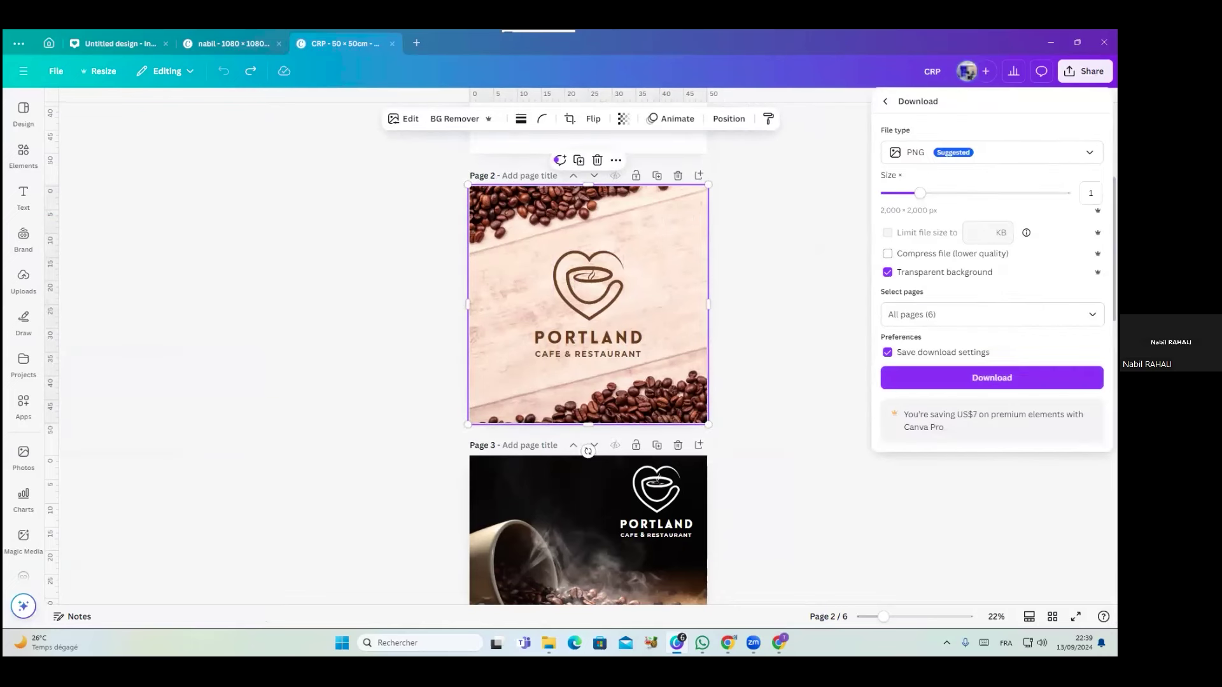
left_click(926, 152)
left_click(923, 182)
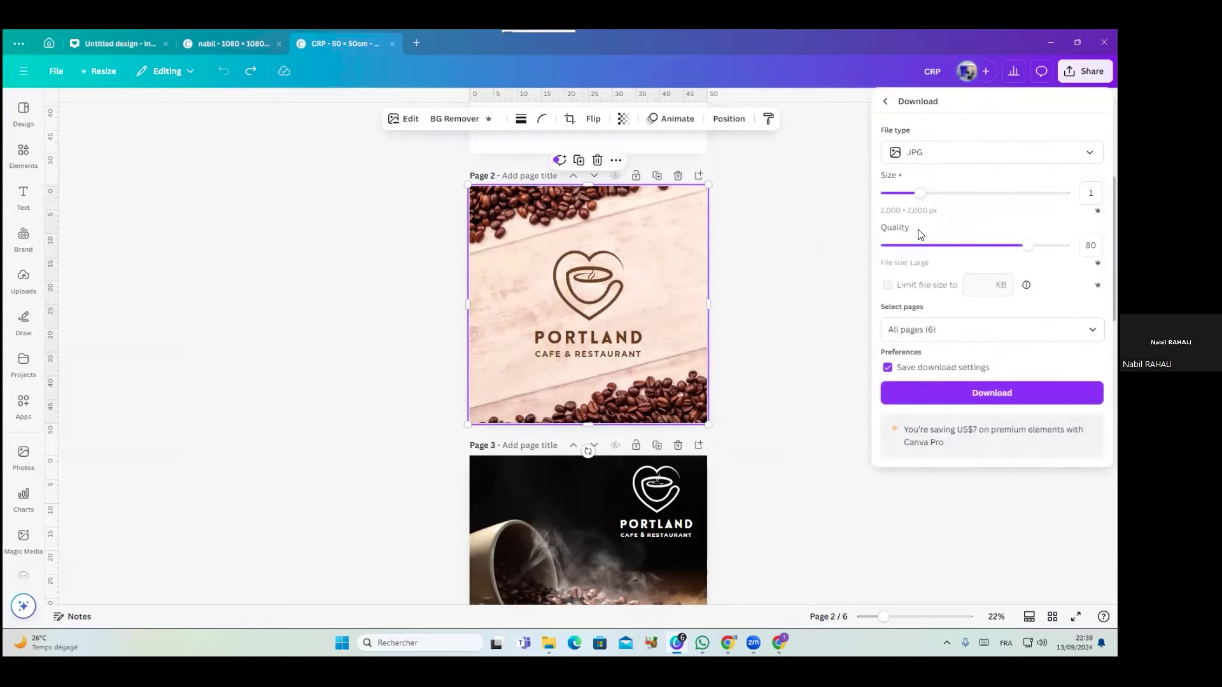
left_click(928, 330)
left_click(952, 450)
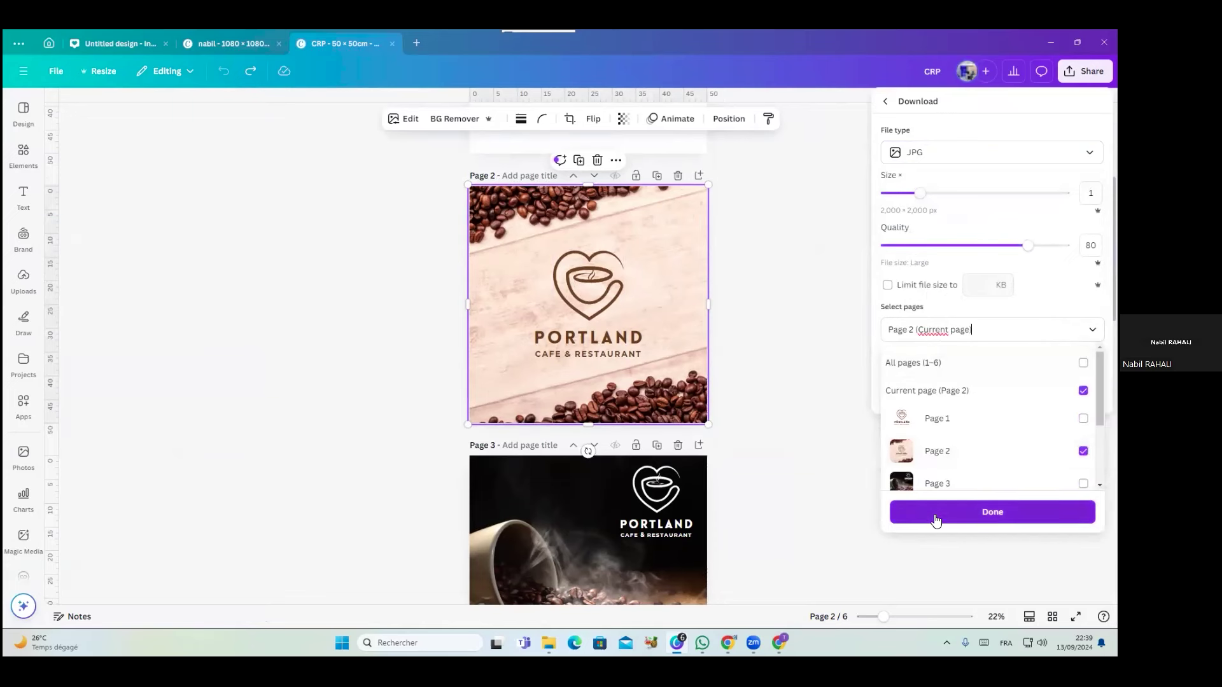
left_click(930, 512)
left_click(944, 396)
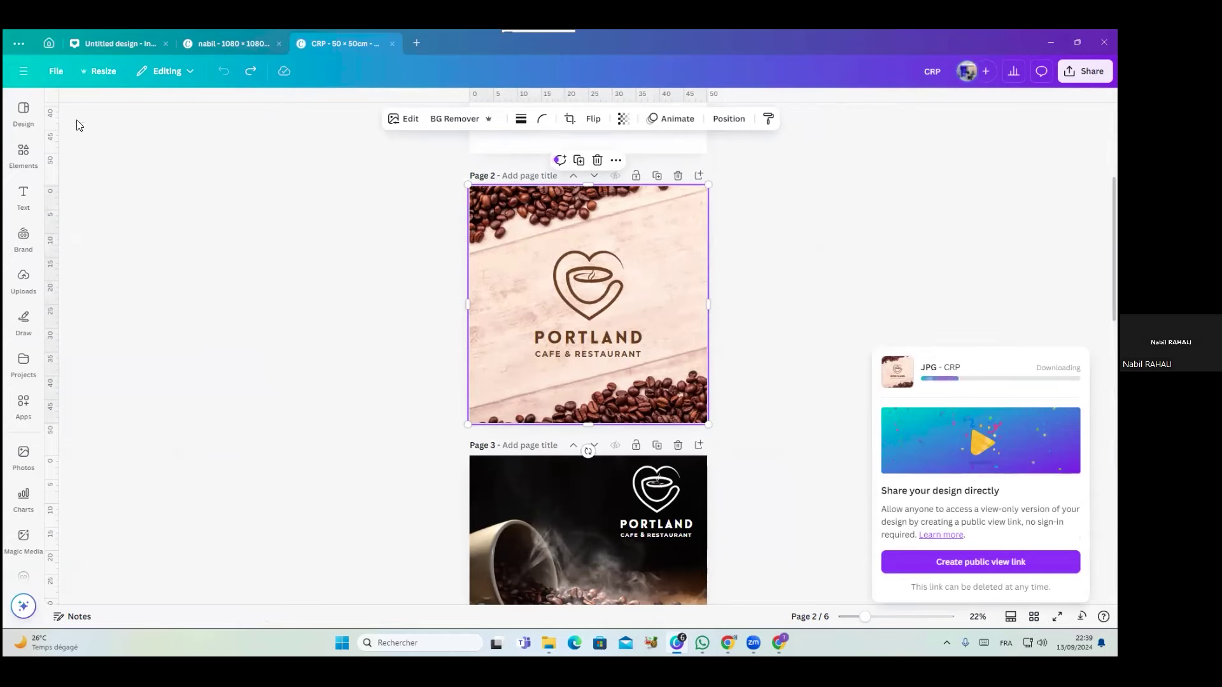
left_click(52, 44)
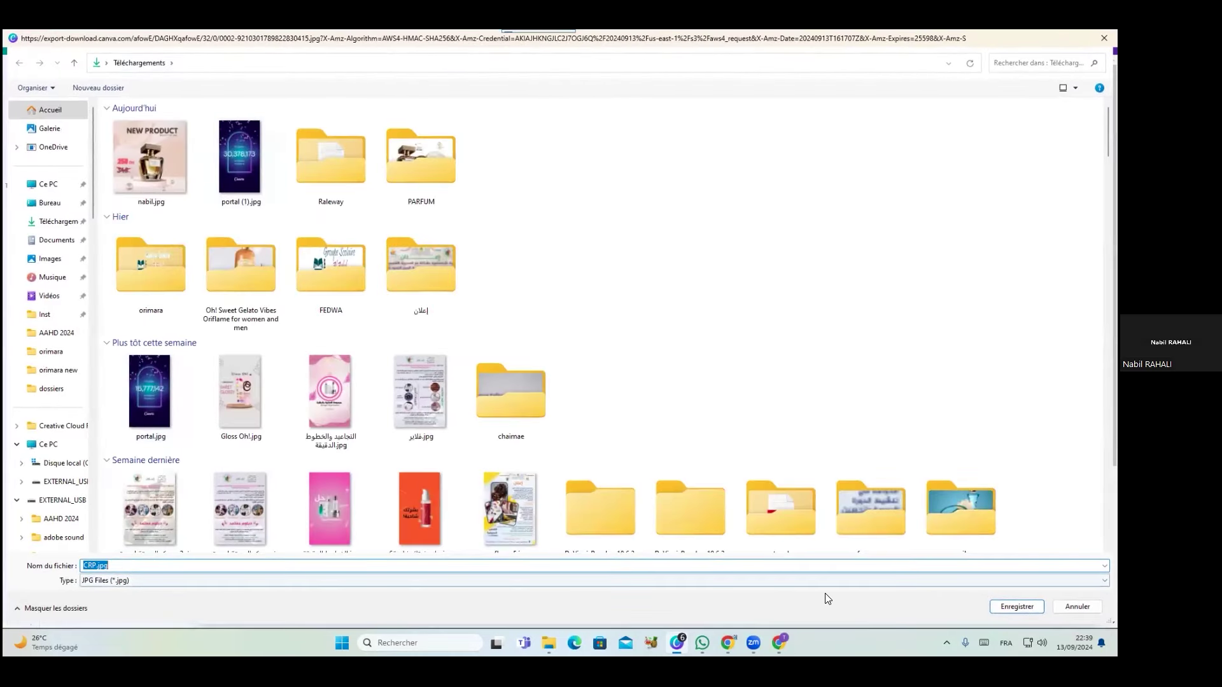
left_click(1016, 606)
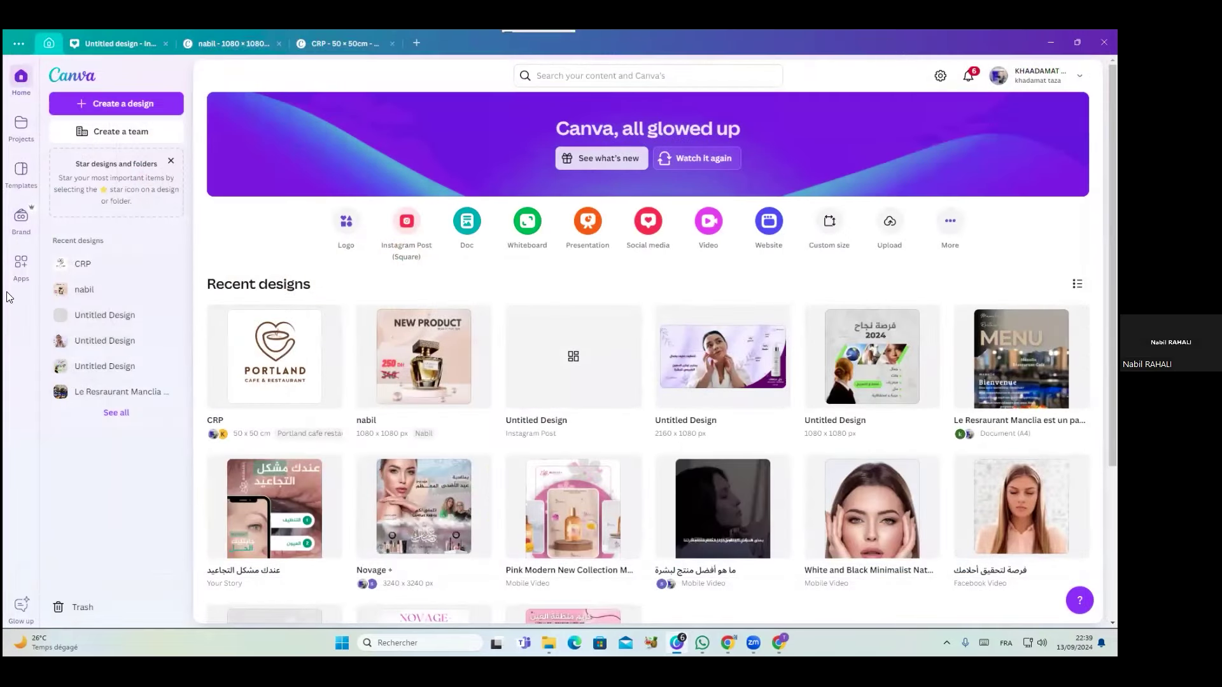
Open the pink coffee-bean cup mockup from Mockups' Packaging > Beverages category
left_click(21, 266)
left_click(95, 554)
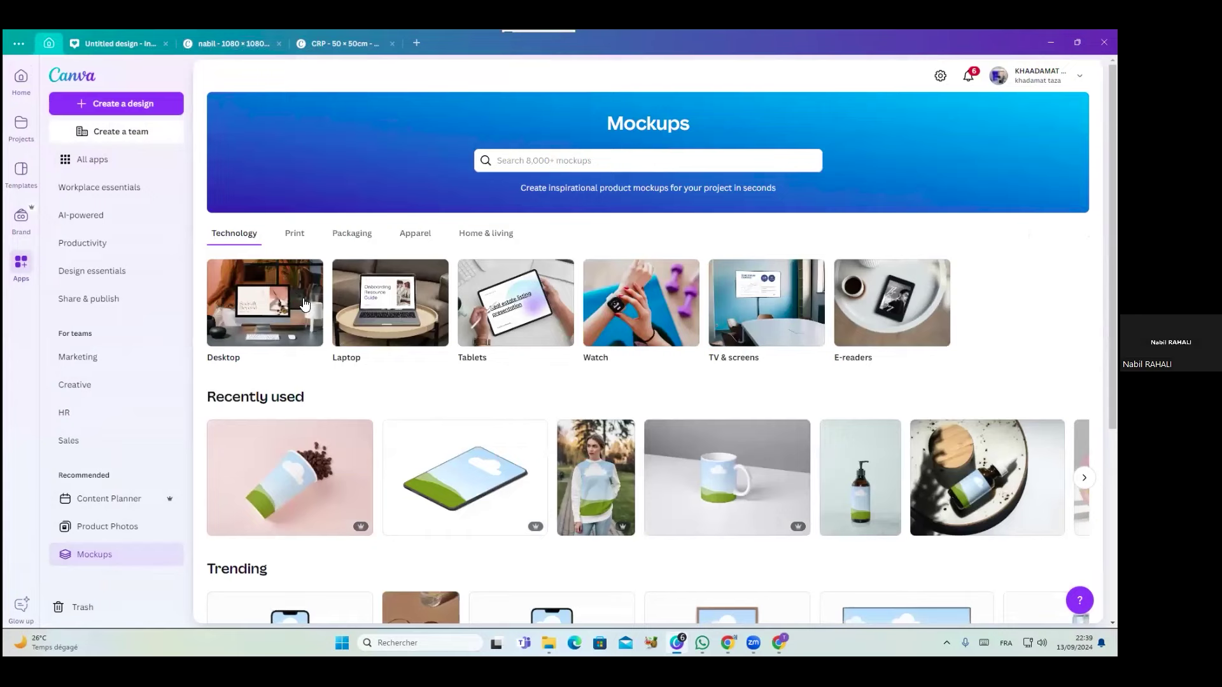
left_click(350, 235)
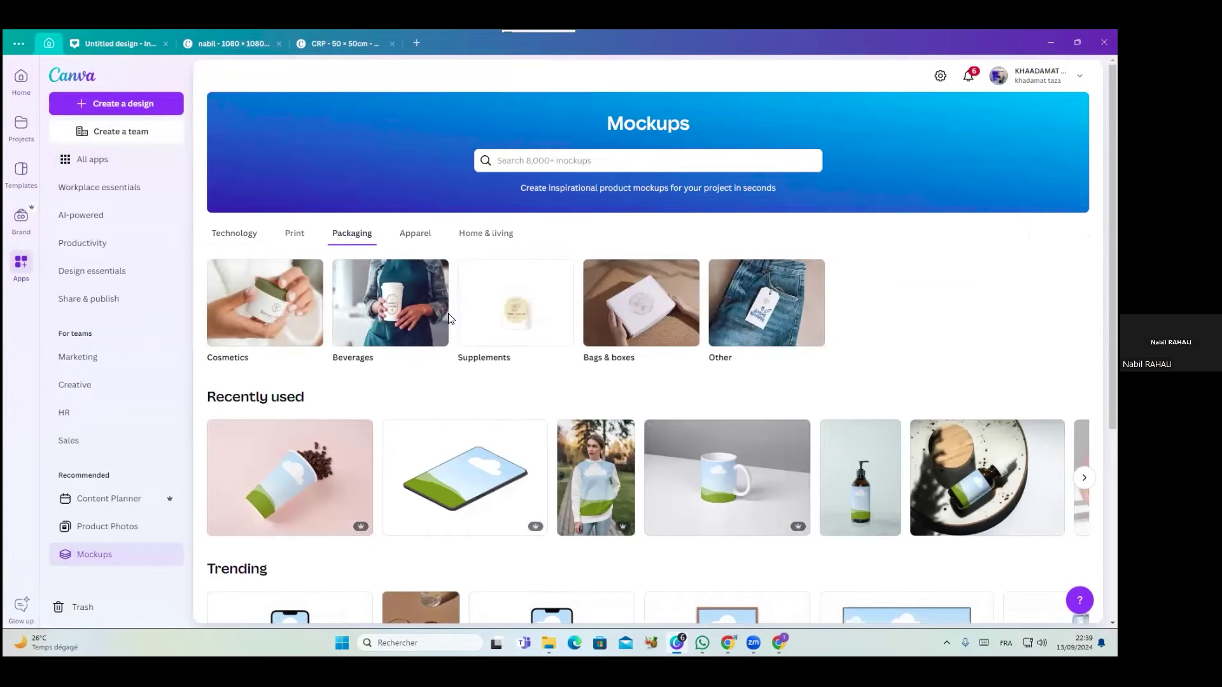
left_click(408, 304)
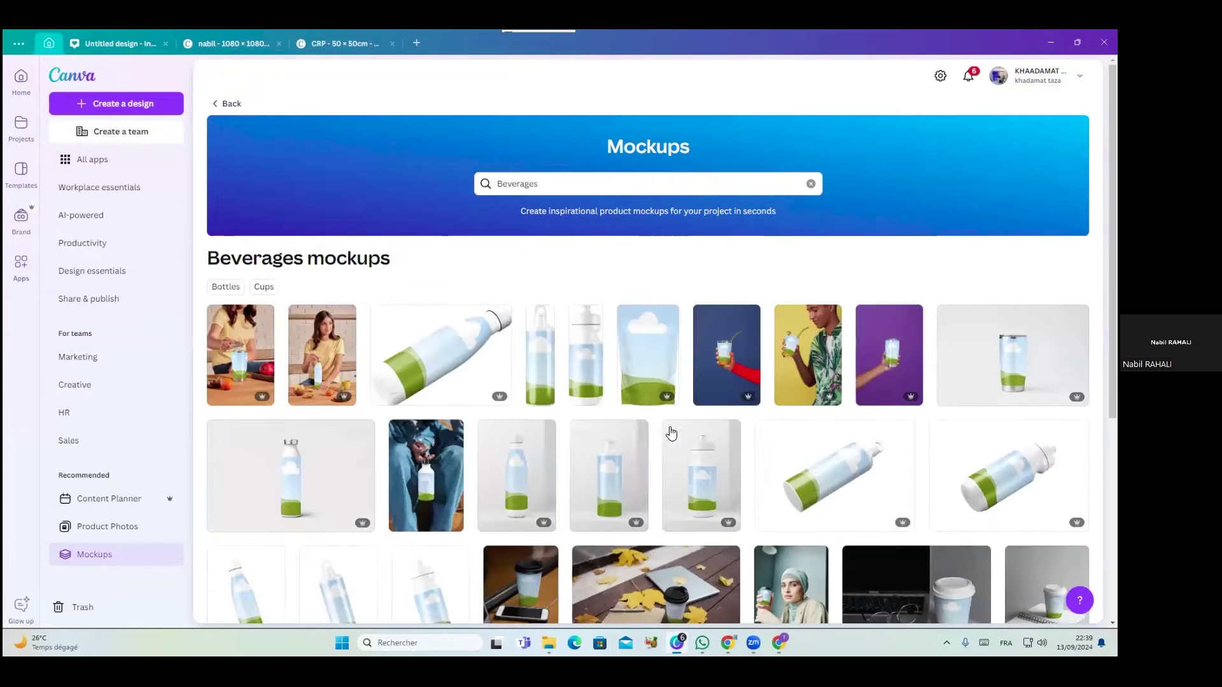
scroll(669, 440, "down", 5)
left_click(952, 423)
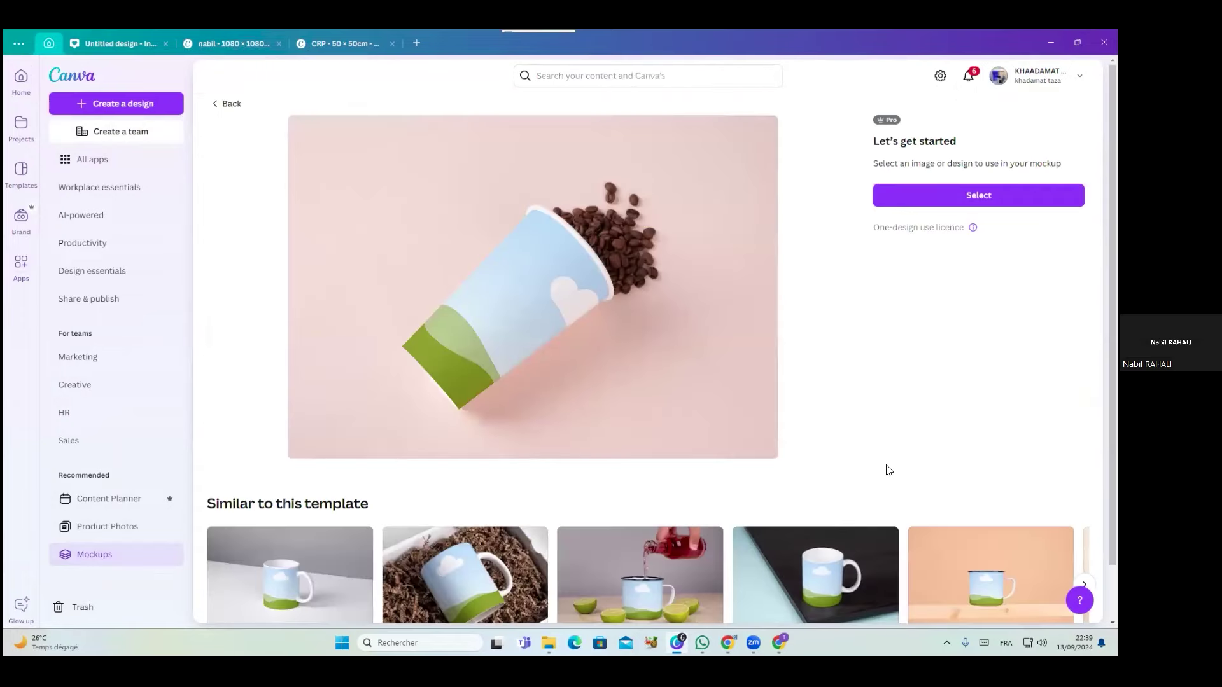
Upload CRP.jpg into Canva from the cup mockup's image picker
left_click(924, 190)
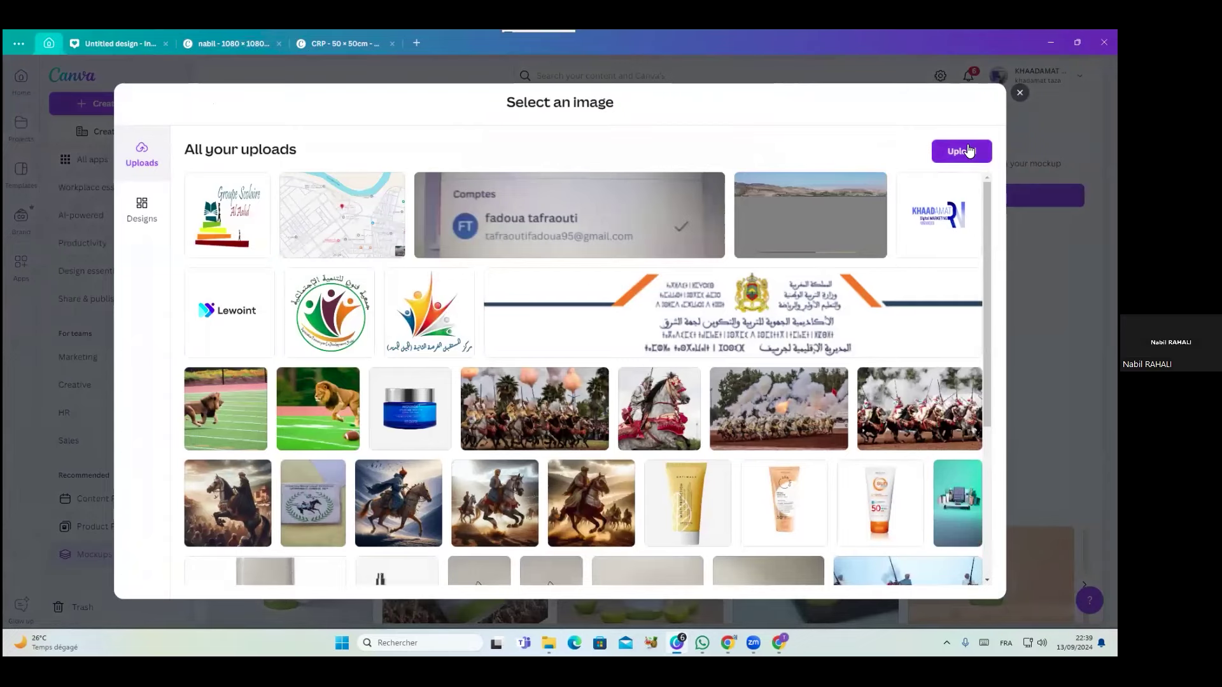
left_click(963, 151)
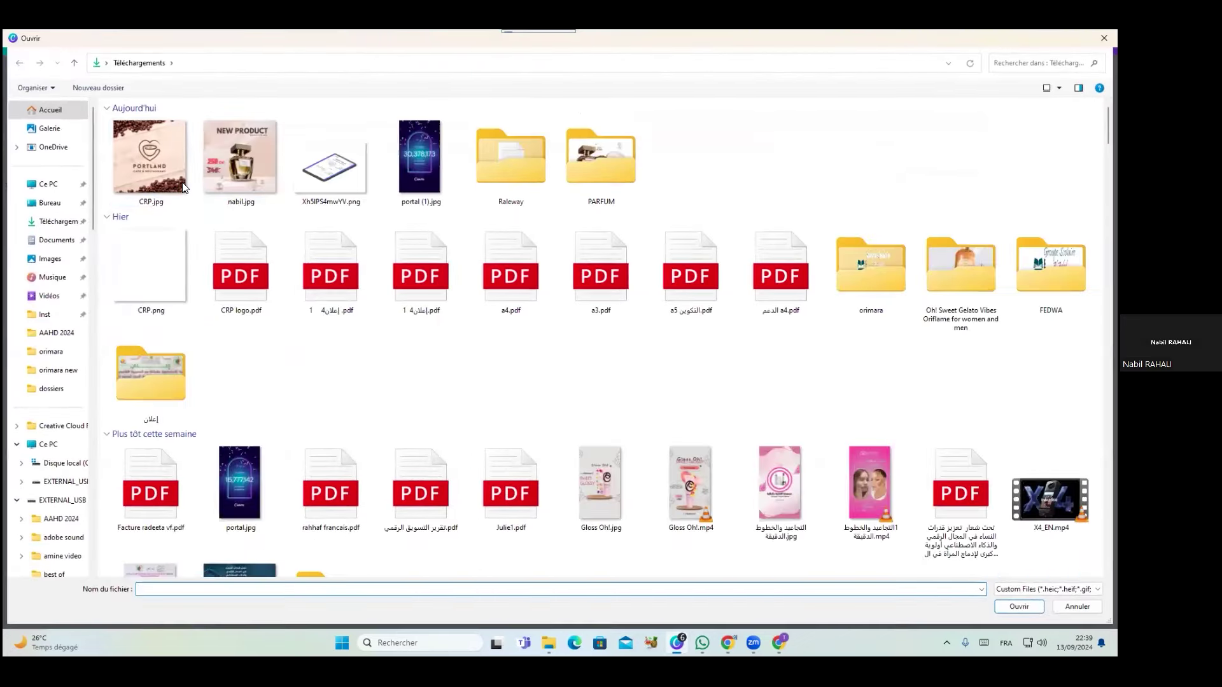
key("Return")
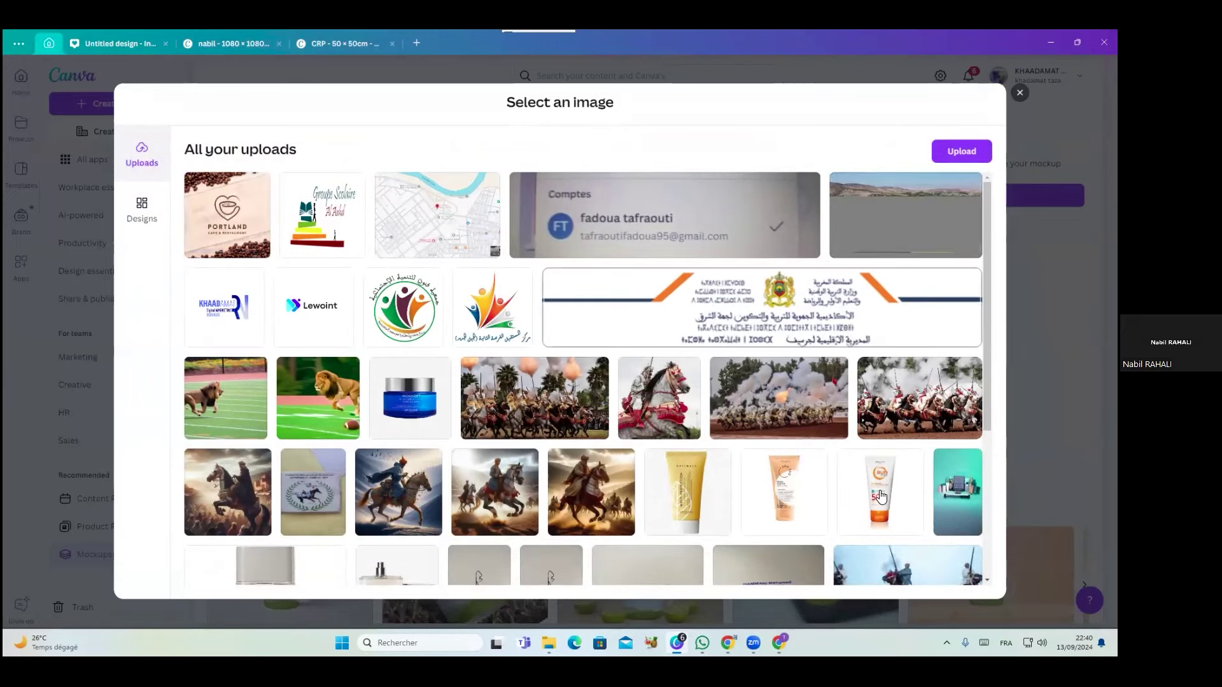
scroll(869, 257, "down", 6)
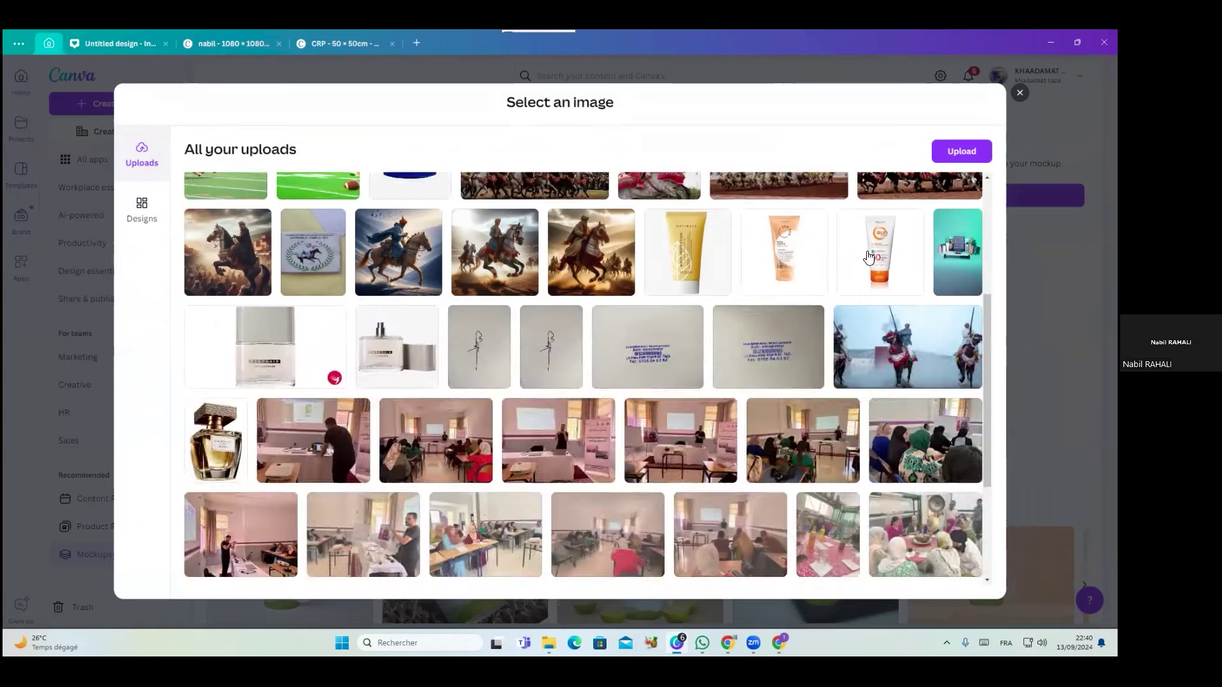
scroll(868, 256, "up", 6)
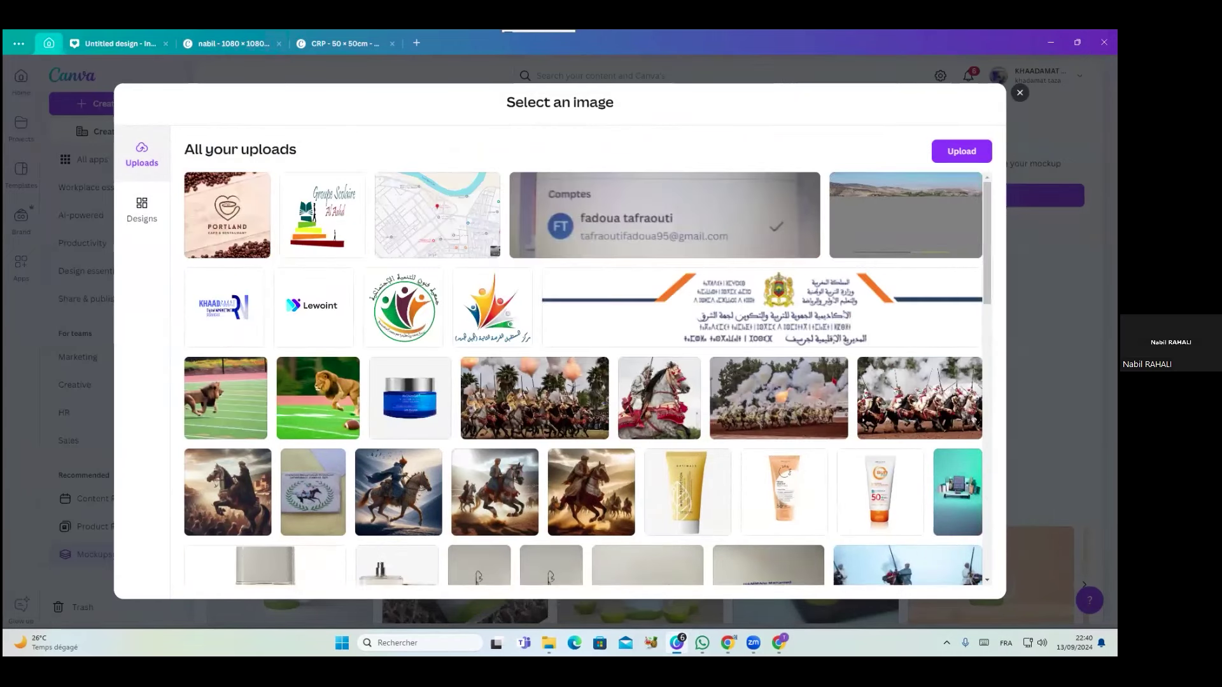
left_click(1019, 93)
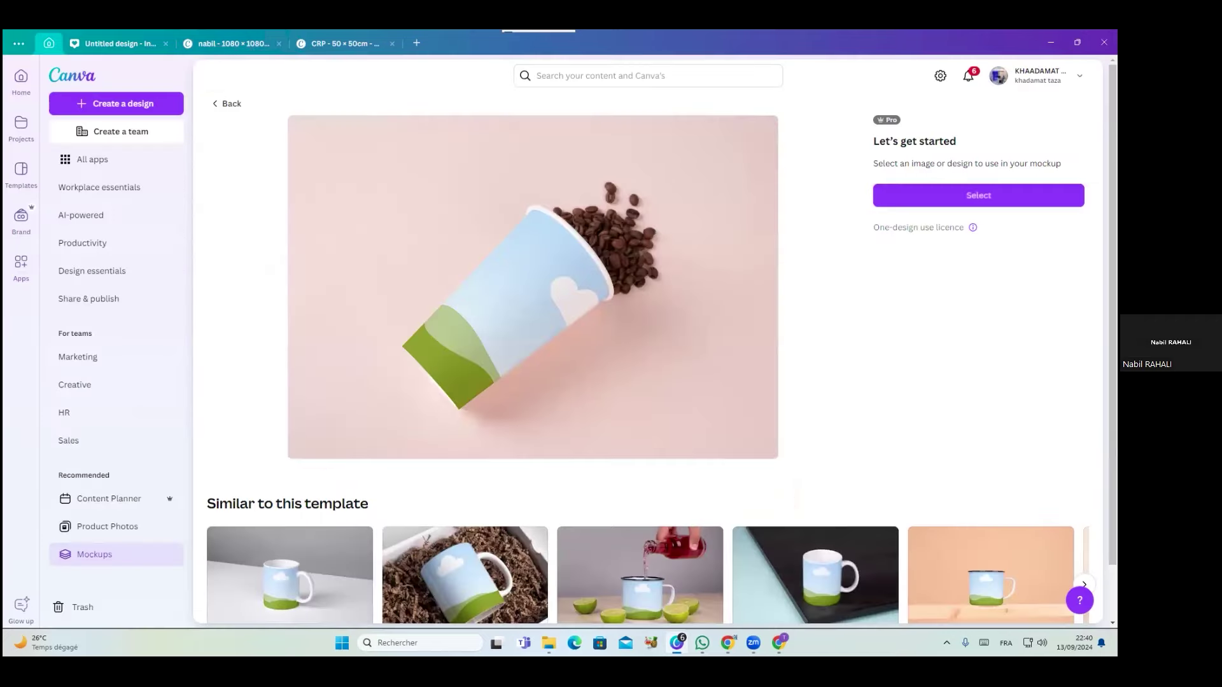
Place the Portland cafe logo upload onto the paper cup mockup
left_click(979, 196)
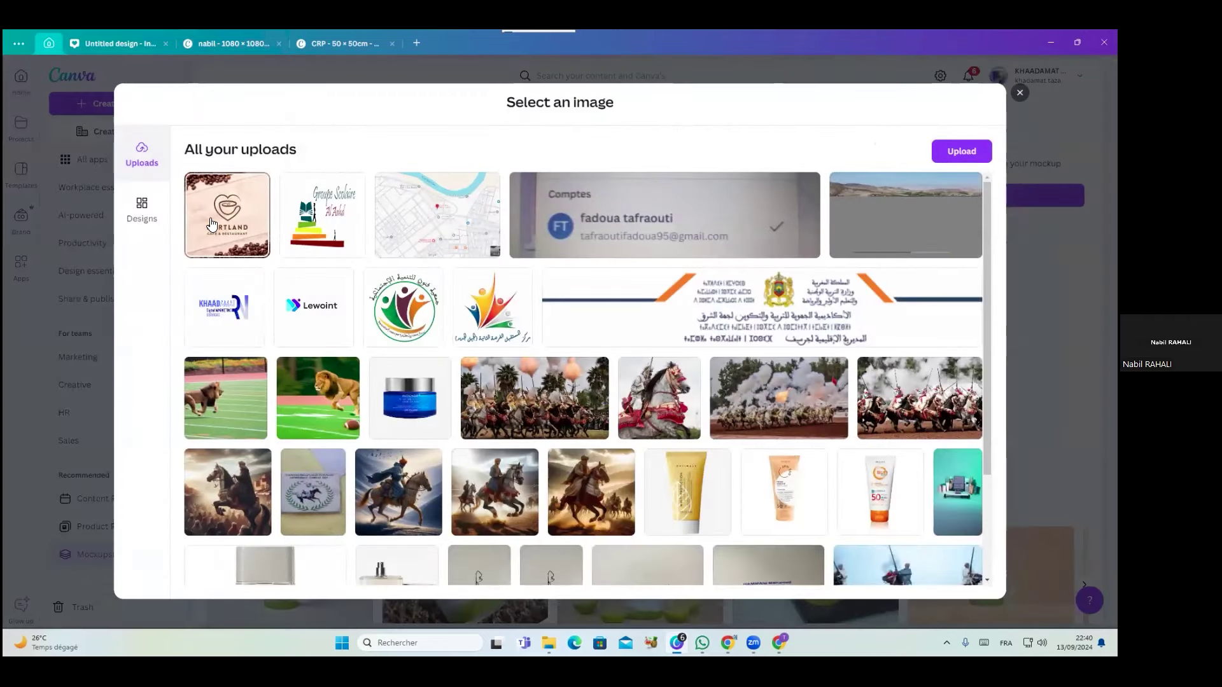
left_click(212, 224)
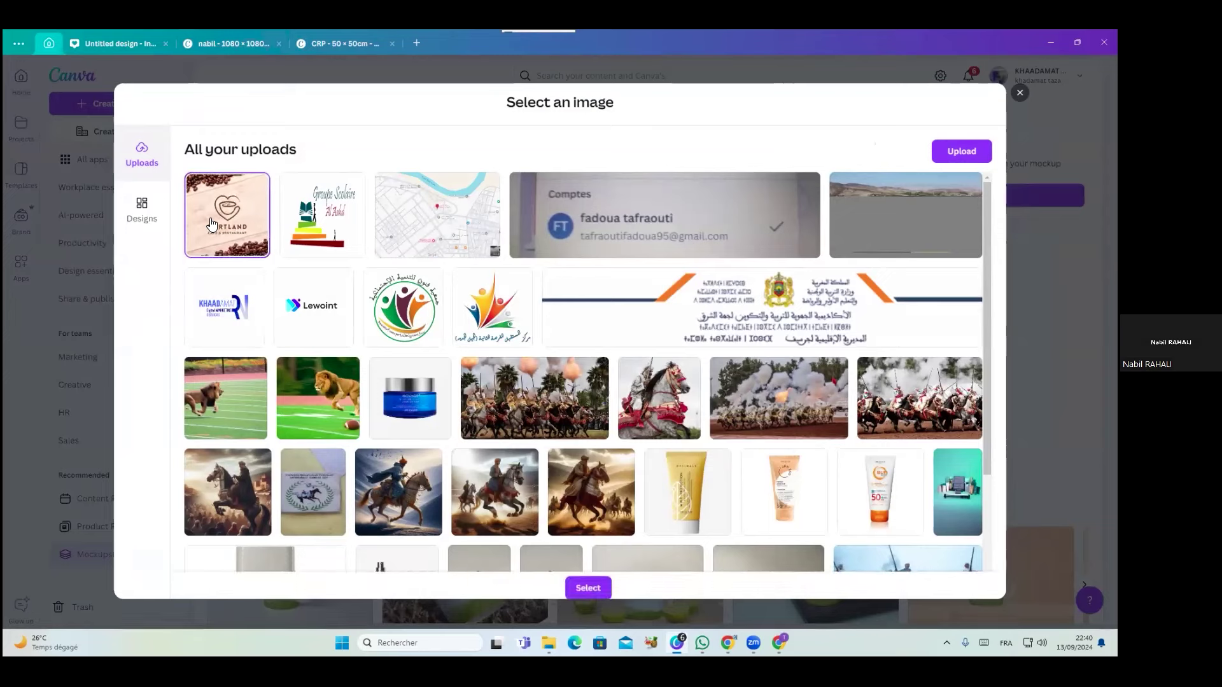
left_click(592, 582)
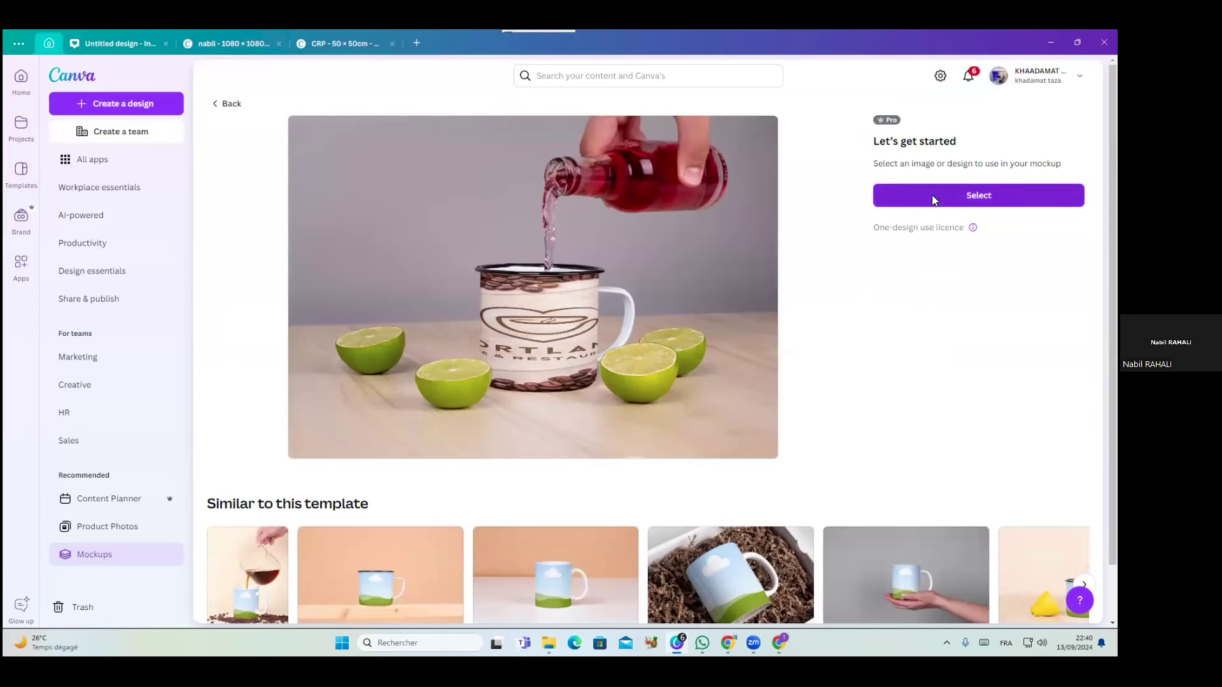
left_click(232, 106)
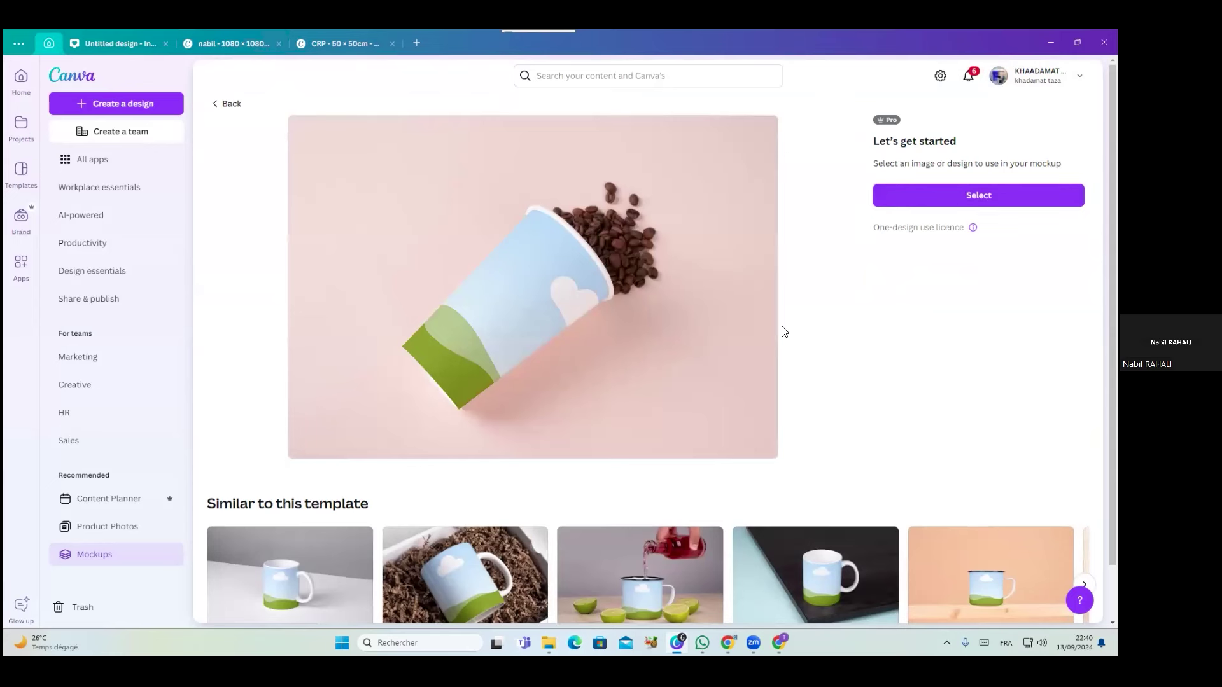
scroll(784, 331, "down", 1)
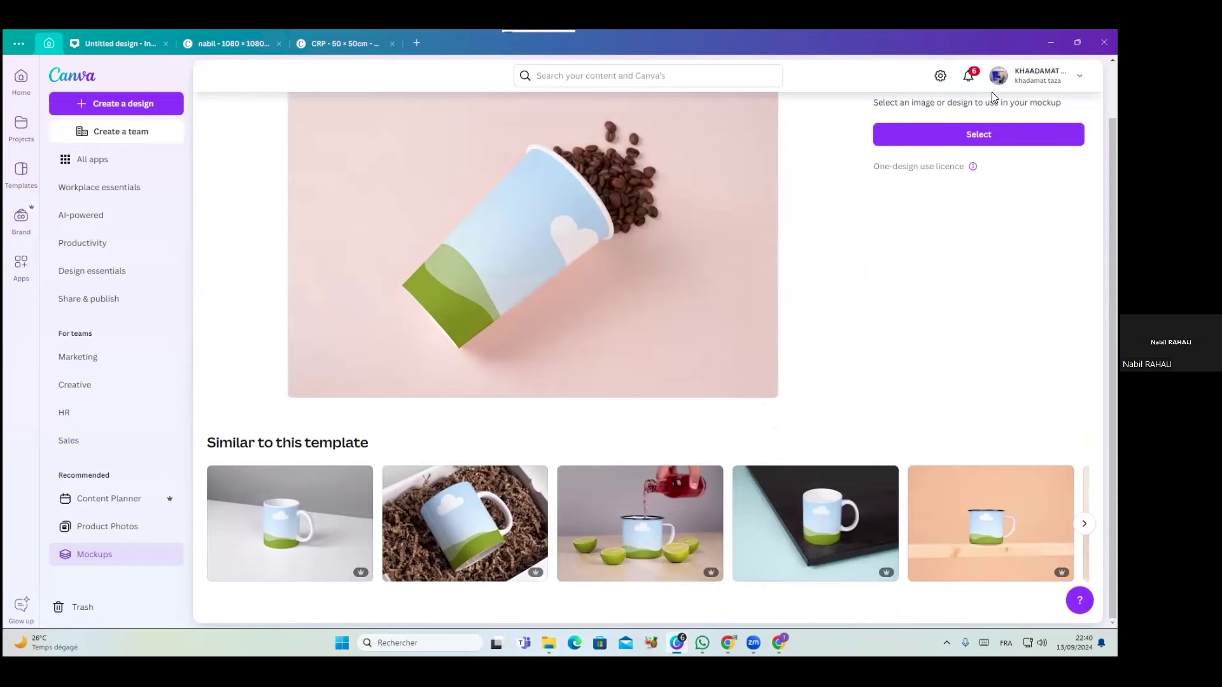
left_click(976, 135)
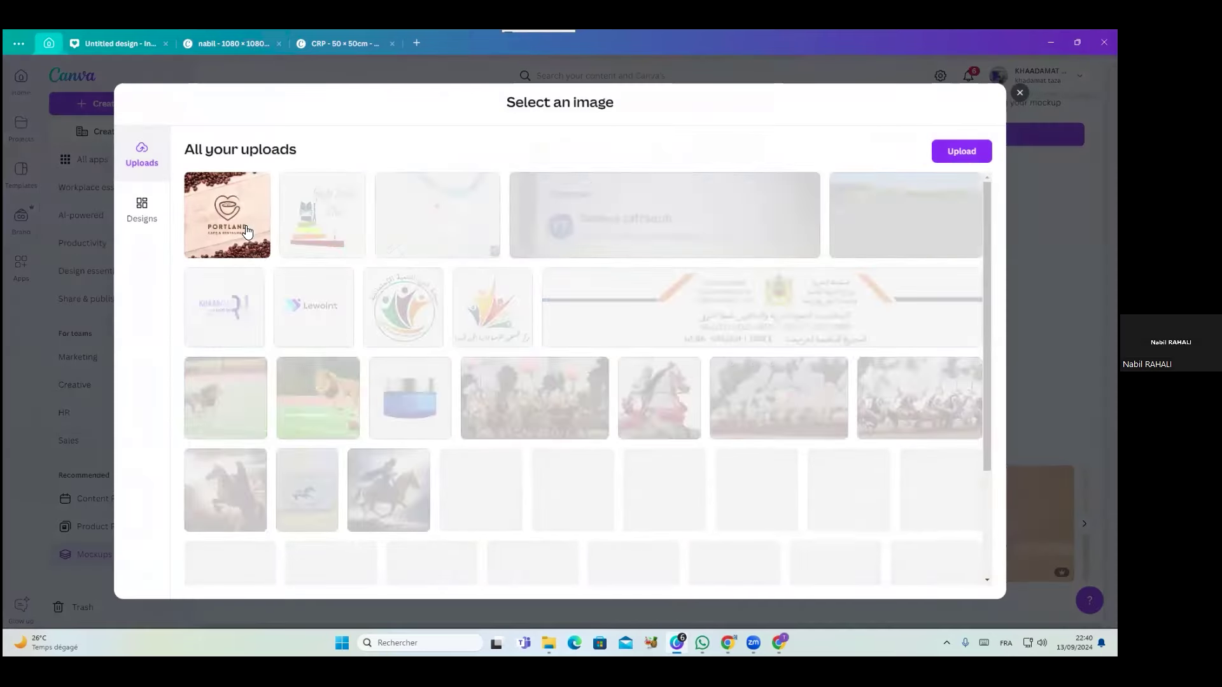
left_click(248, 231)
left_click(586, 581)
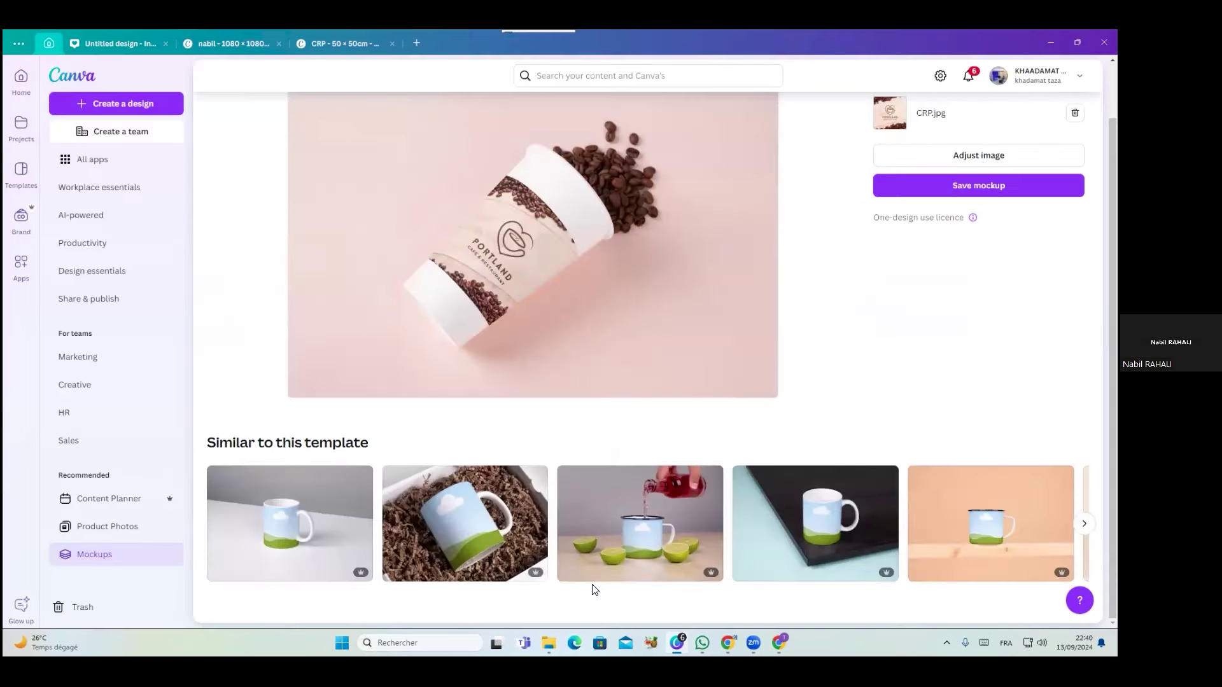
Enlarge the Portland image beyond the cup's frame in the crop view and save the adjustment
left_click(921, 157)
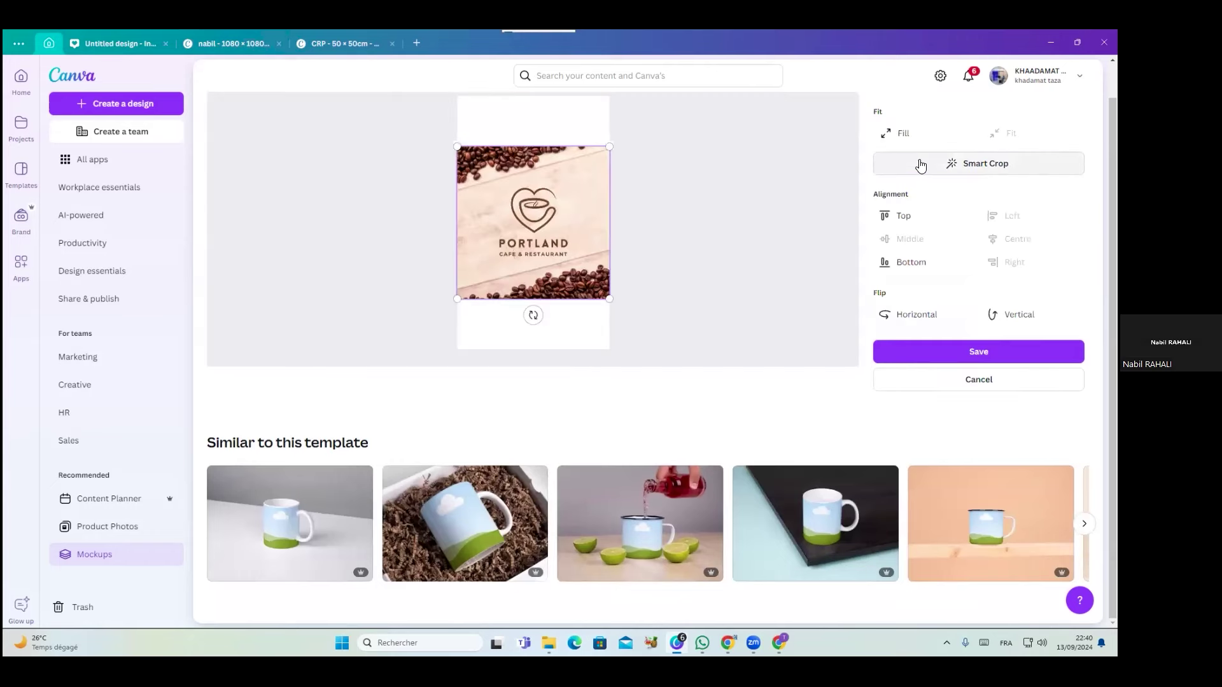
left_click(949, 360)
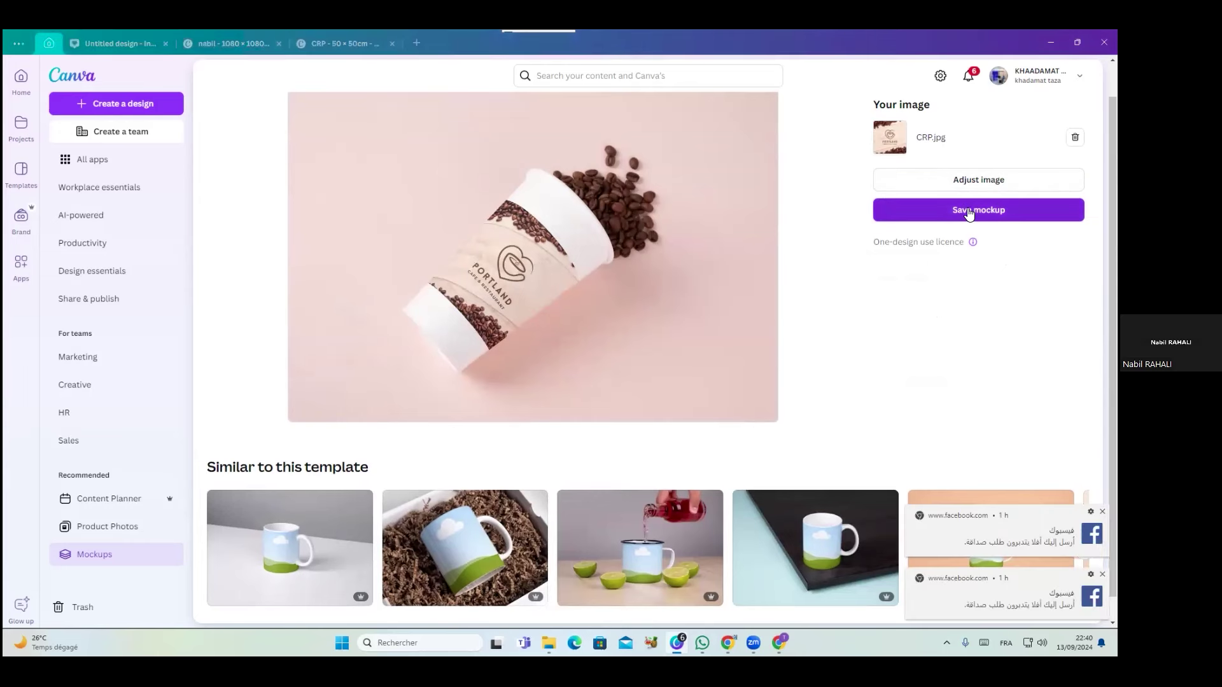
left_click(970, 188)
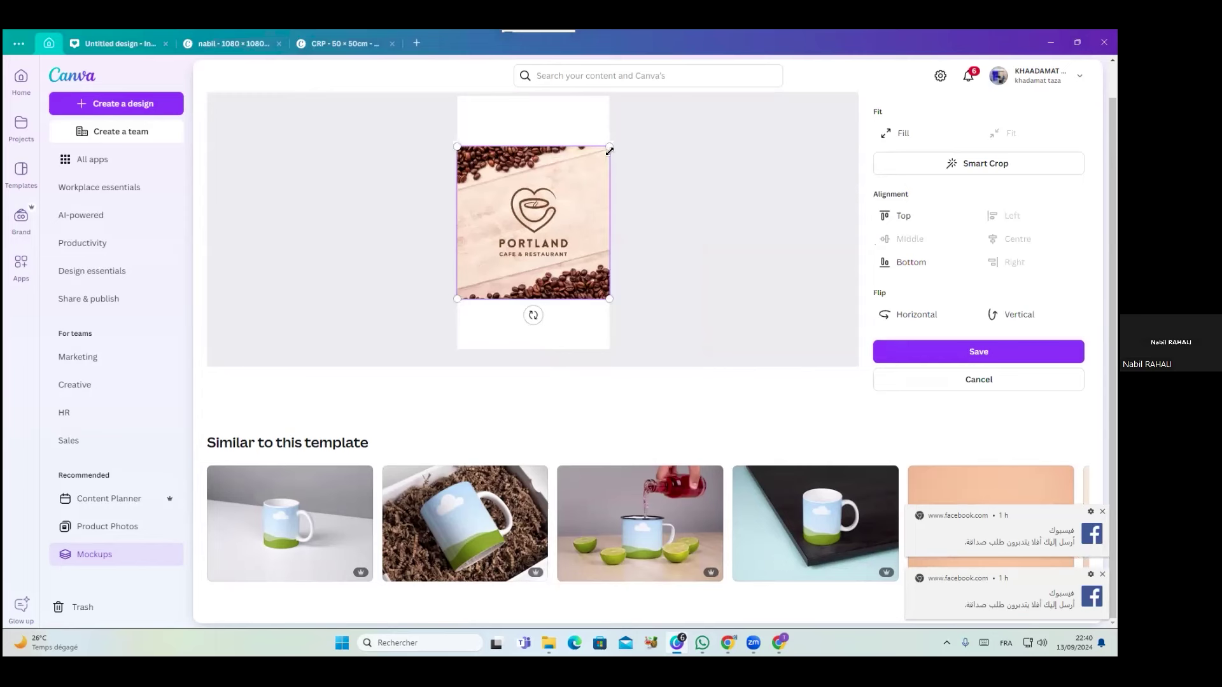
left_click_drag(608, 148, 643, 93)
left_click_drag(454, 304, 420, 368)
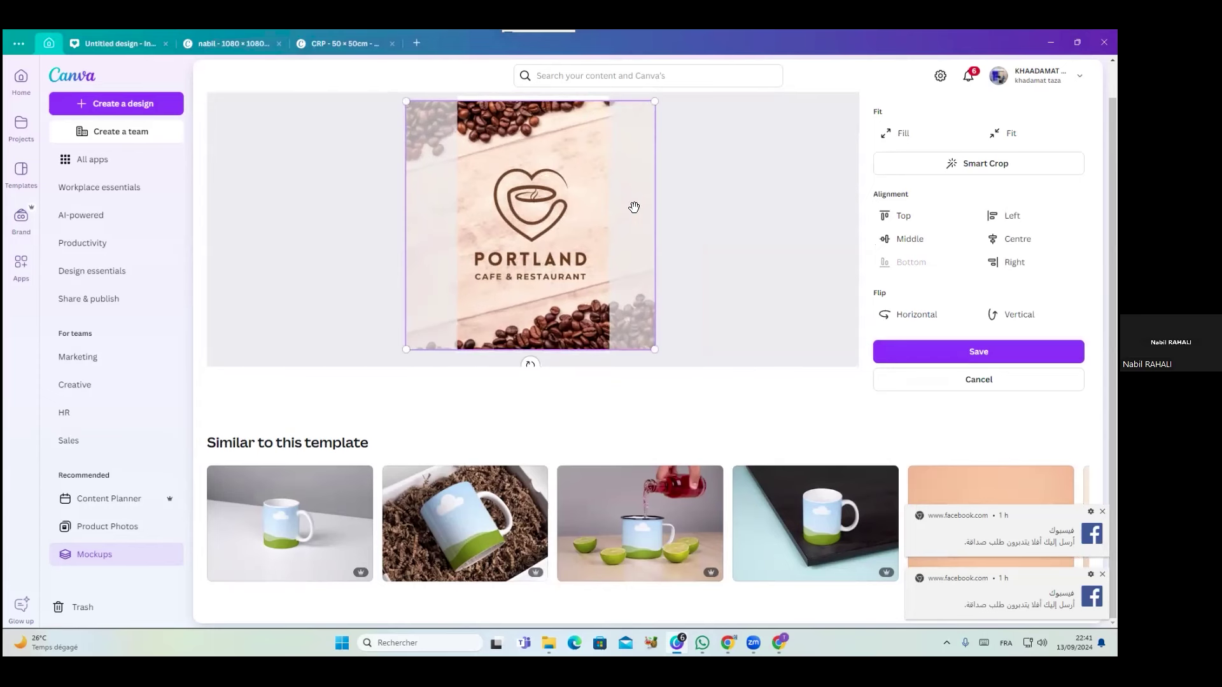
left_click(943, 359)
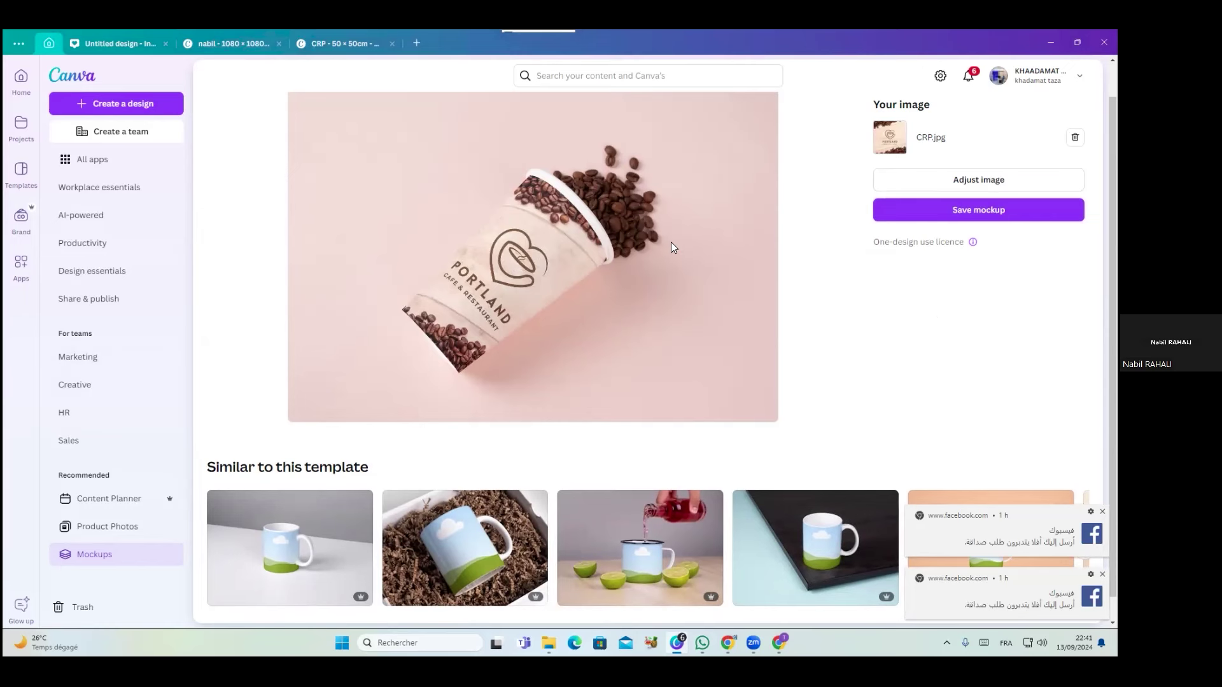
Save the cup mockup, download it as a PNG to Downloads, and view it in File Explorer
left_click(925, 218)
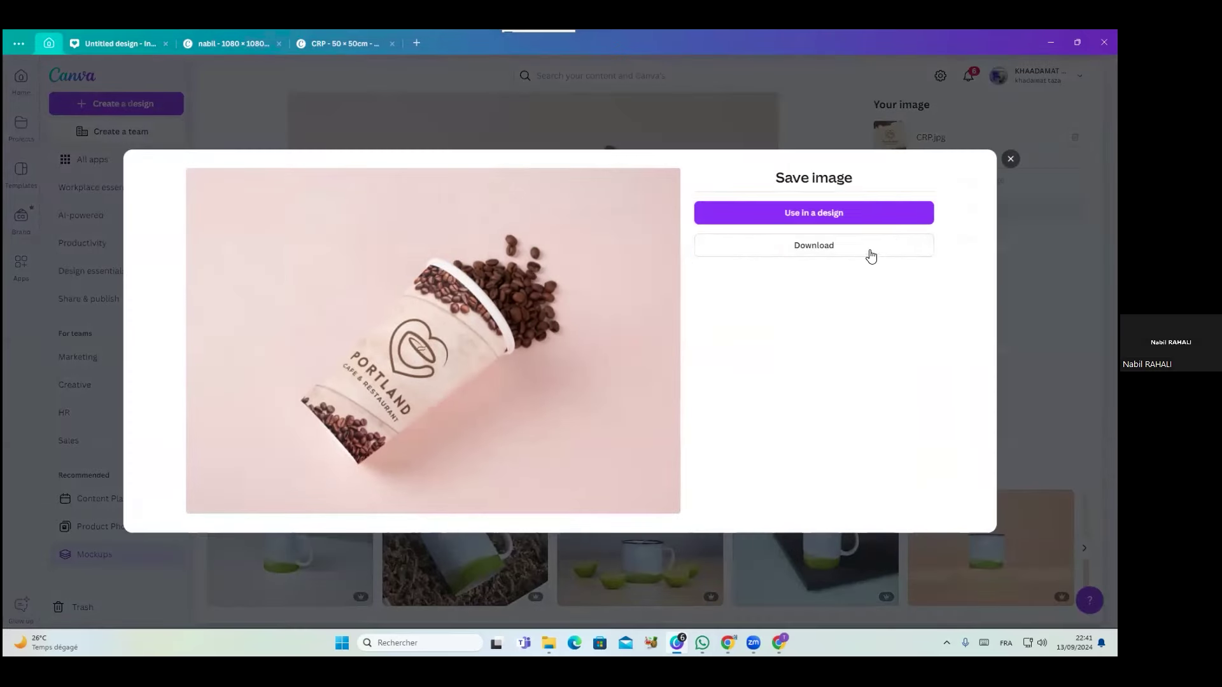
left_click(871, 254)
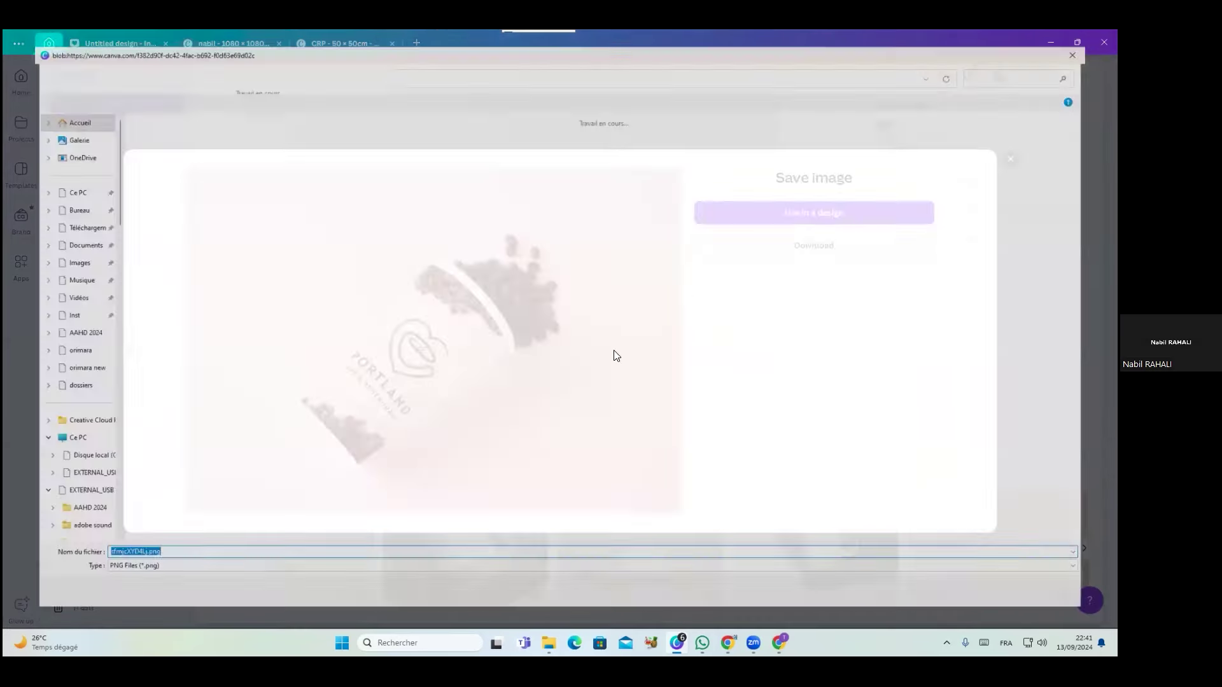
key("Return")
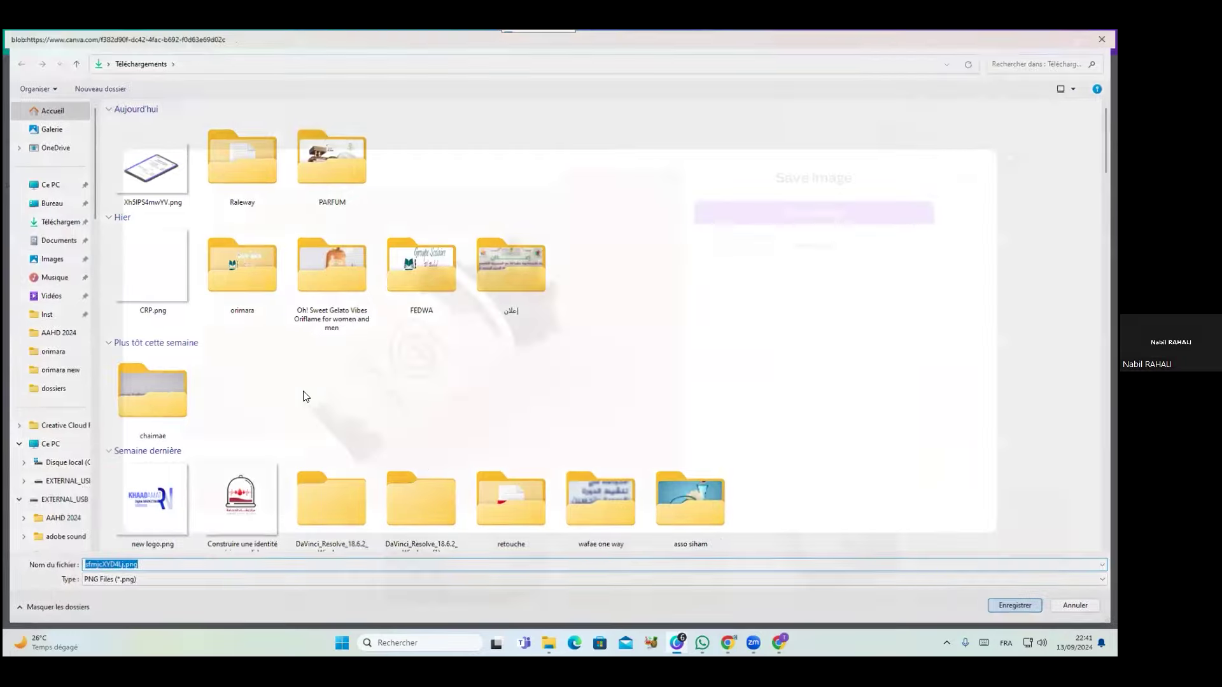
mouse_move(549, 643)
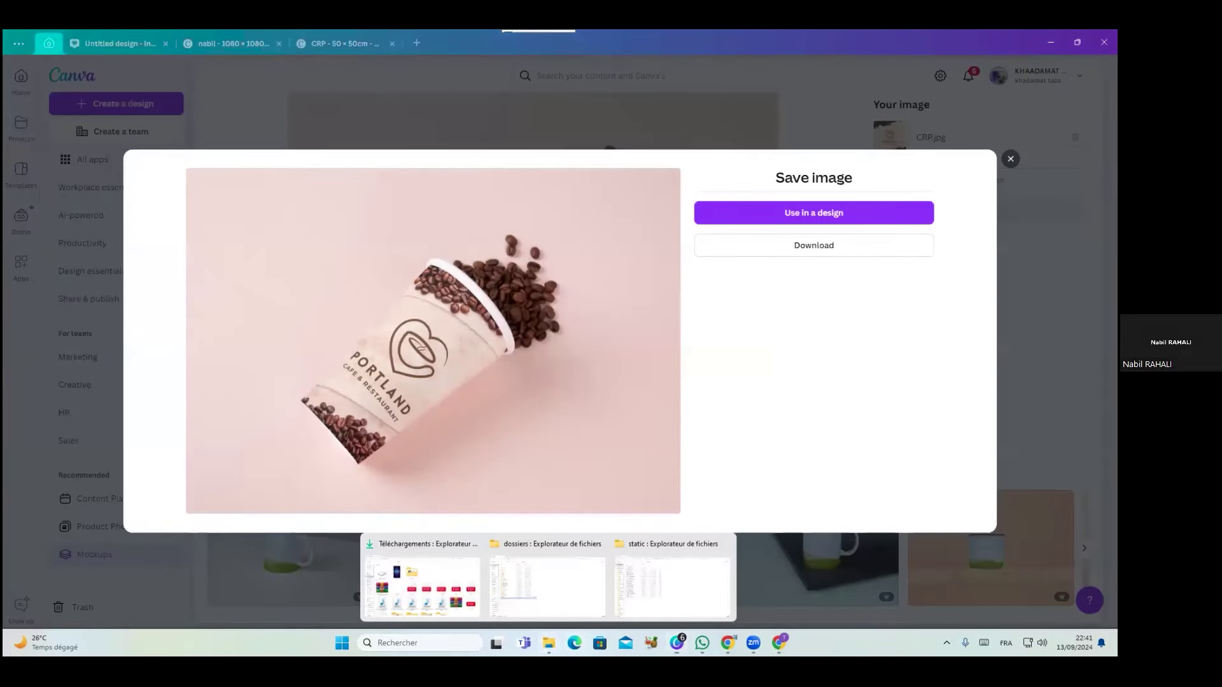
left_click(462, 576)
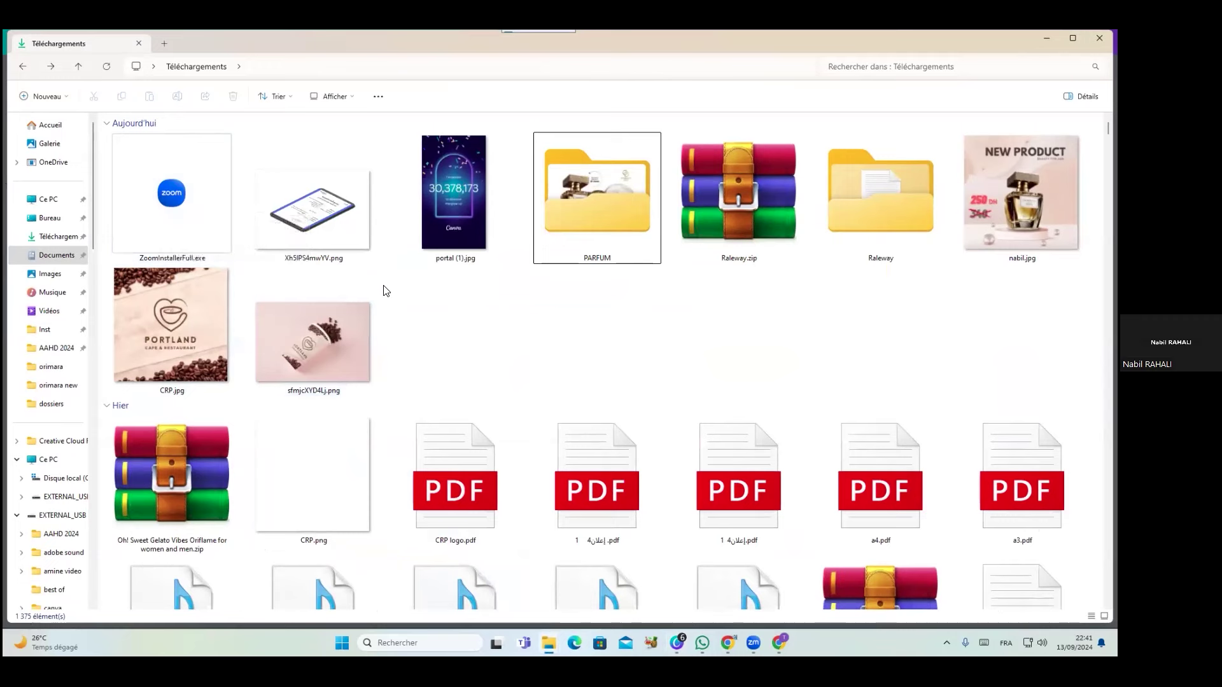
Maximize the downloaded cup mockup in Photos, zoom in to inspect it, then close Photos and Downloads
scroll(383, 290, "down", 10)
scroll(383, 289, "up", 10)
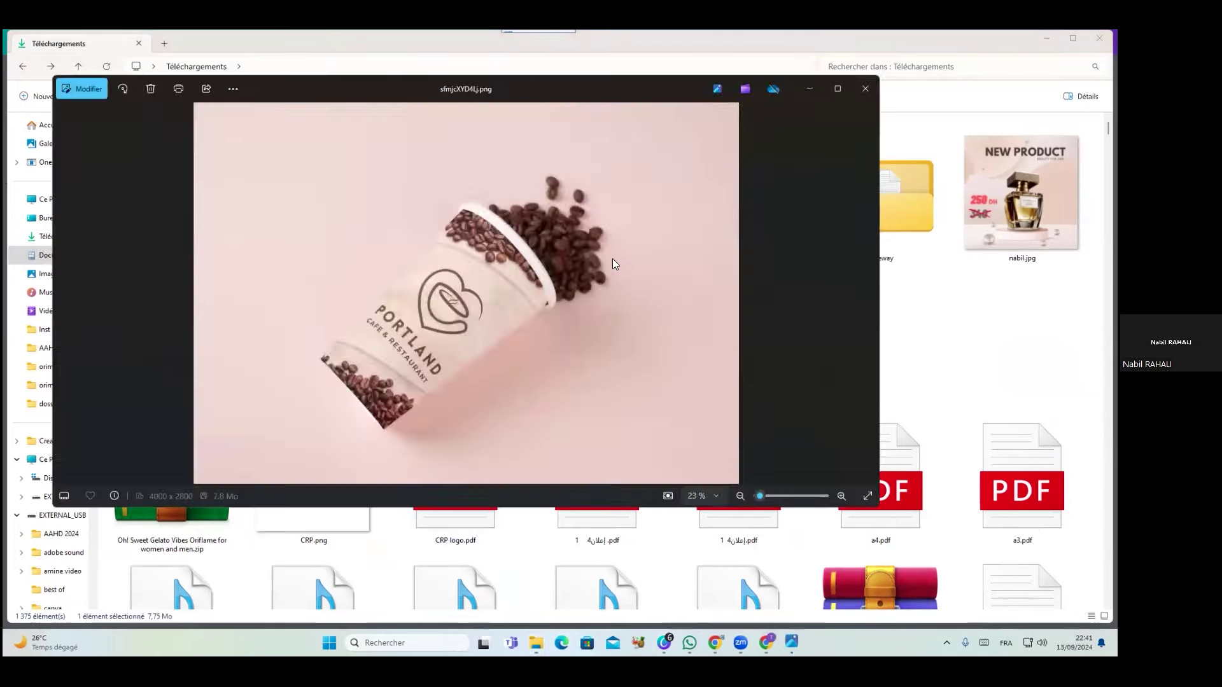
left_click(840, 86)
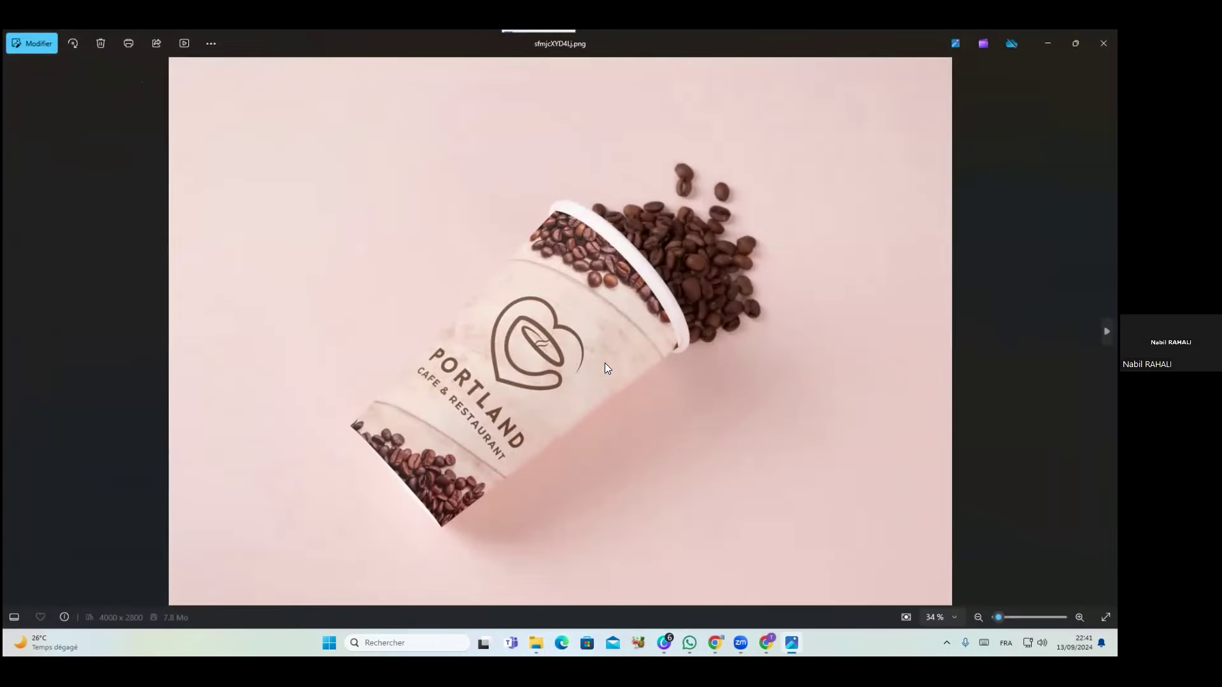
scroll(622, 368, "up", 4)
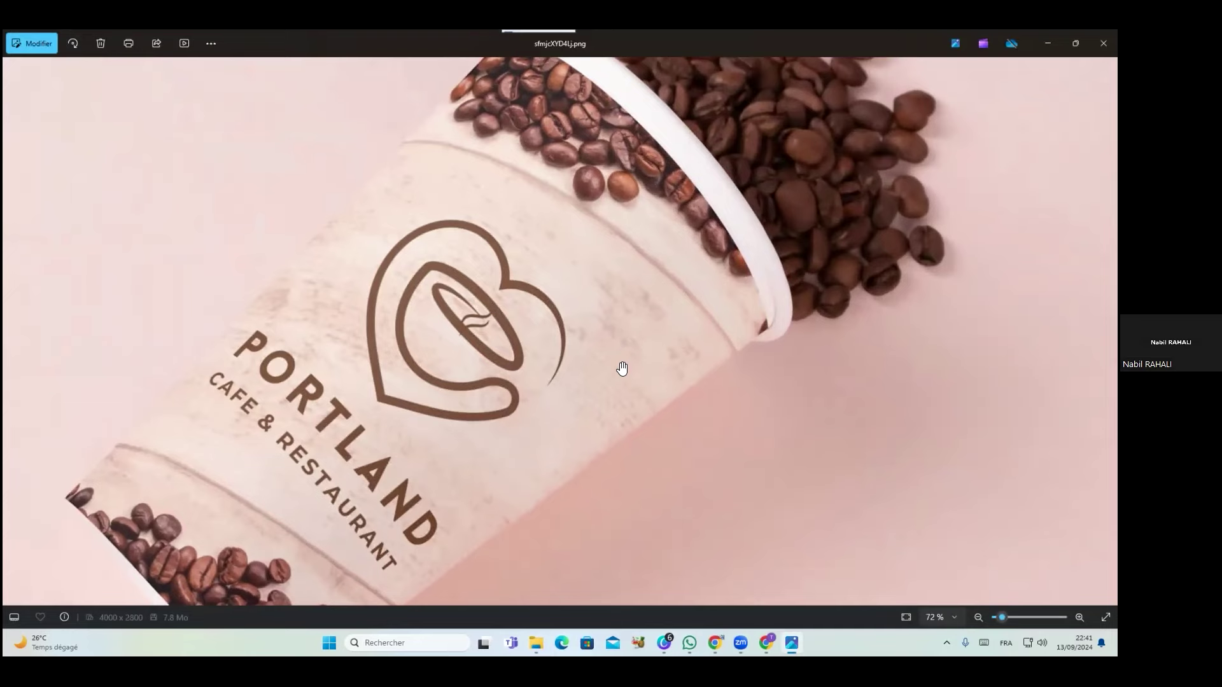
scroll(622, 368, "down", 3)
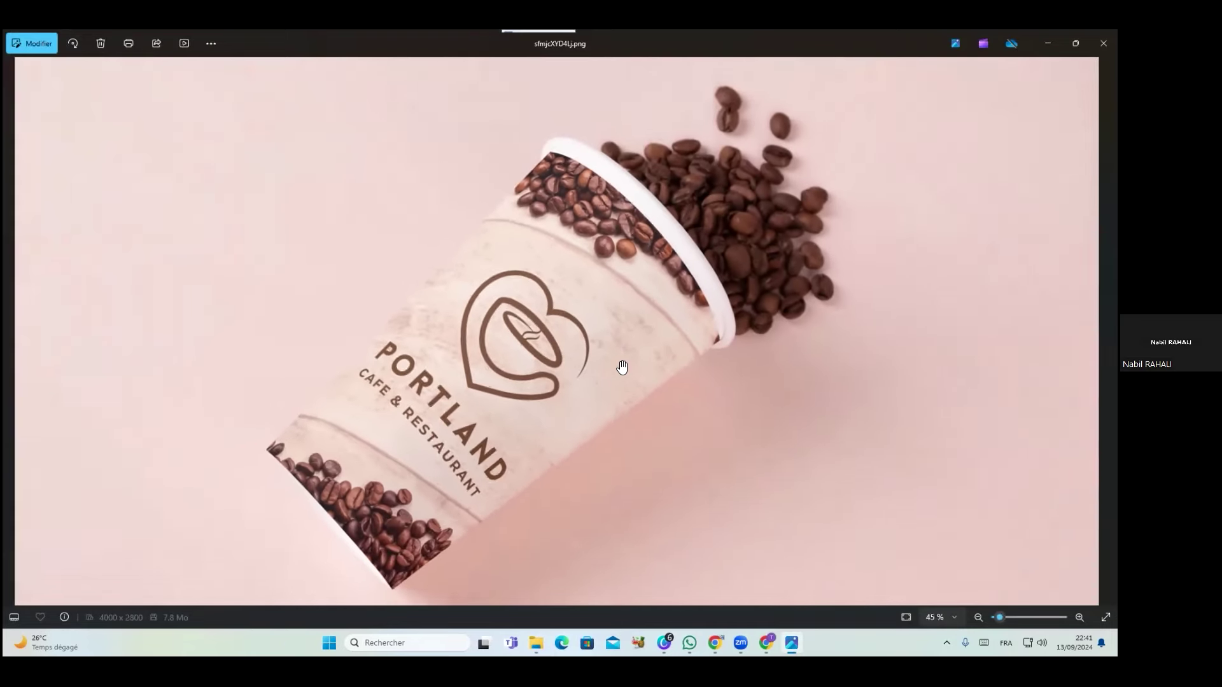
scroll(622, 368, "up", 2)
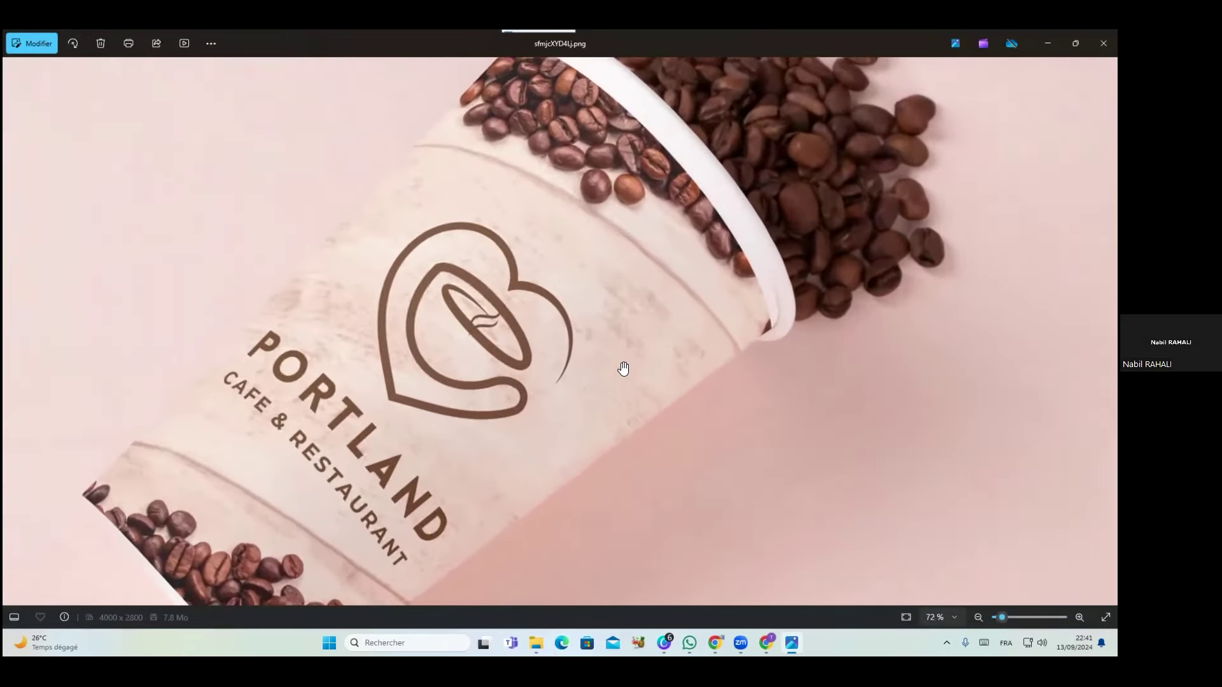
scroll(622, 362, "down", 4)
key("alt+F4")
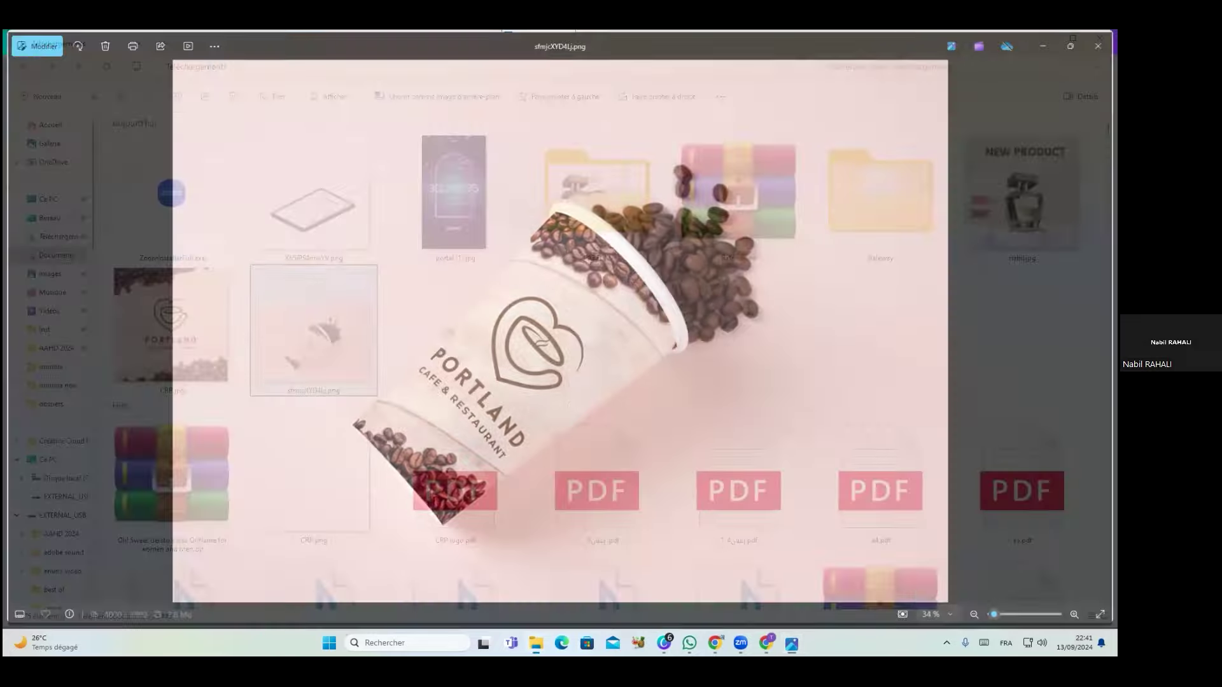
left_click(1099, 37)
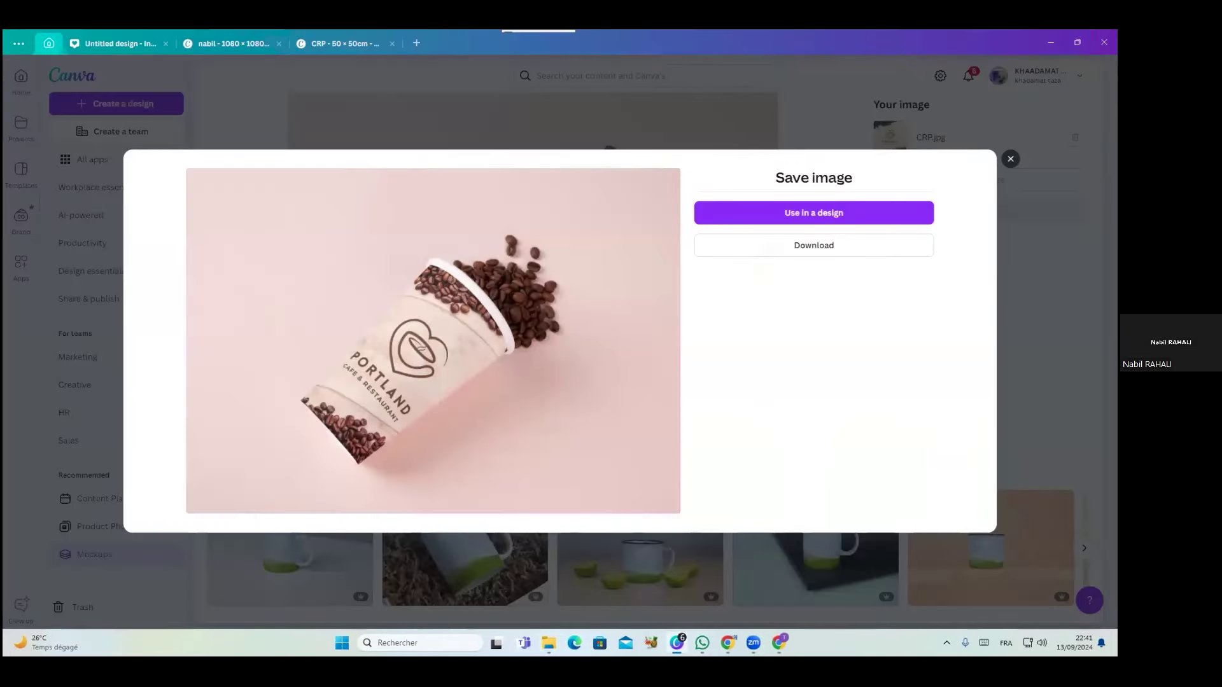
Open the September 2024 Content Planner via Home and Apps, then bring up Connect social accounts
key("Escape")
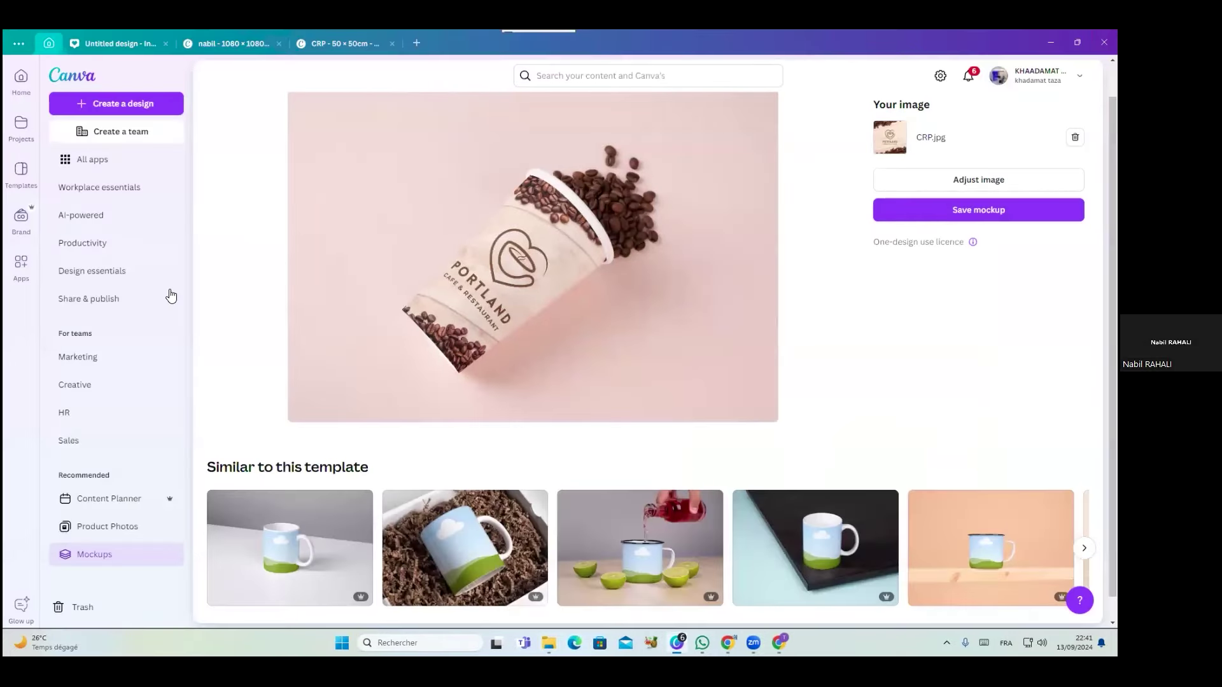
left_click(111, 501)
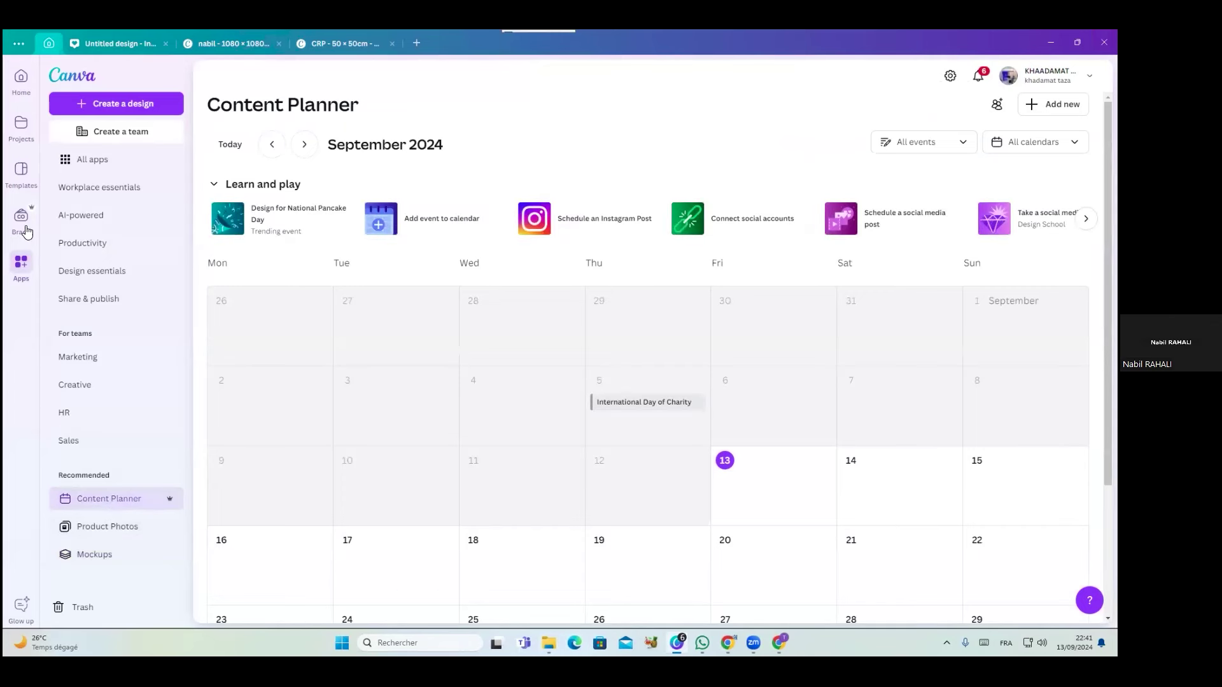
left_click(21, 79)
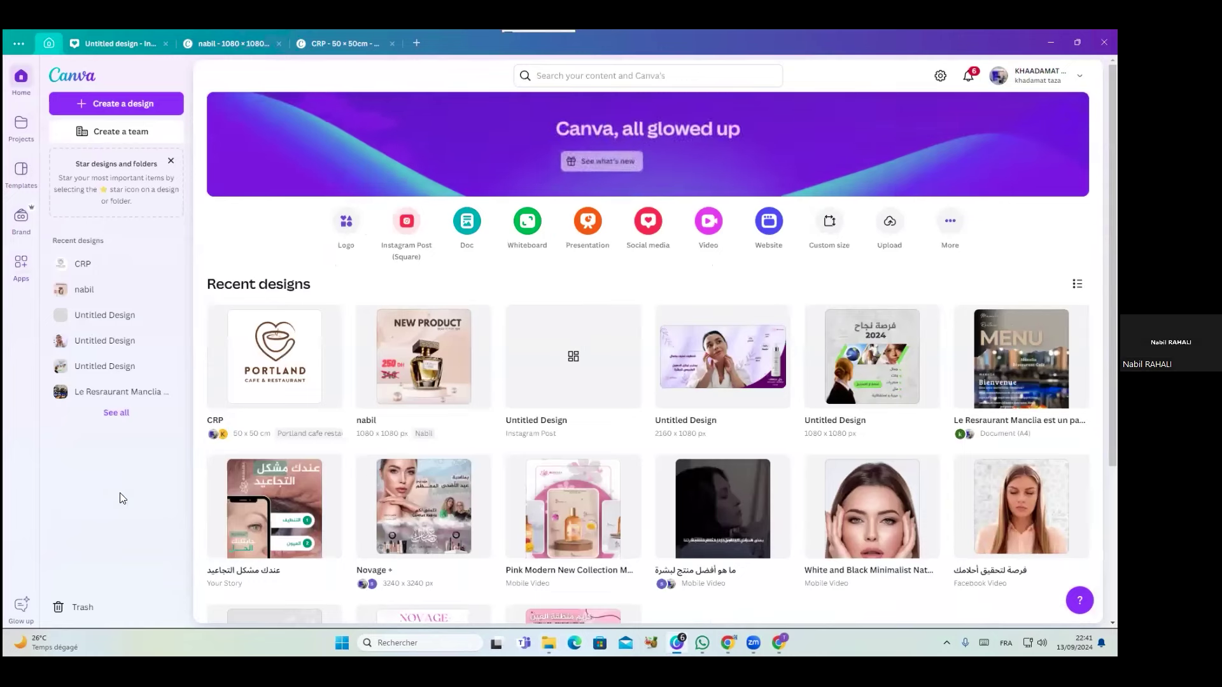
left_click(18, 259)
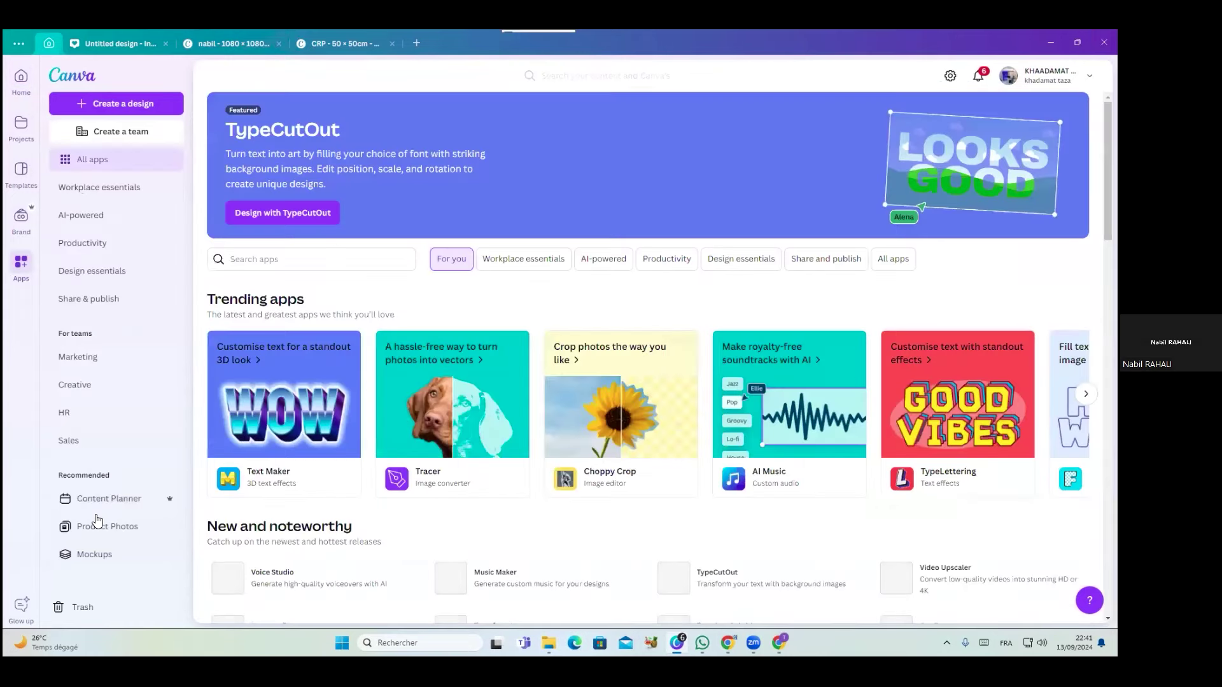
left_click(107, 500)
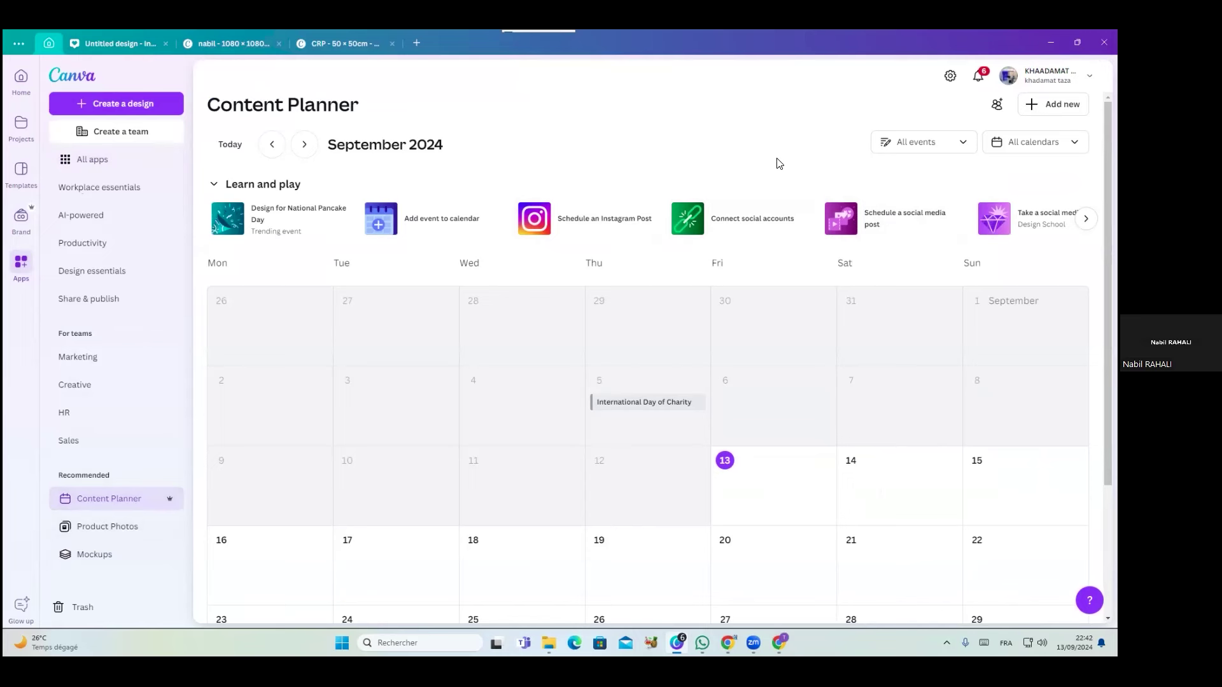
left_click(757, 225)
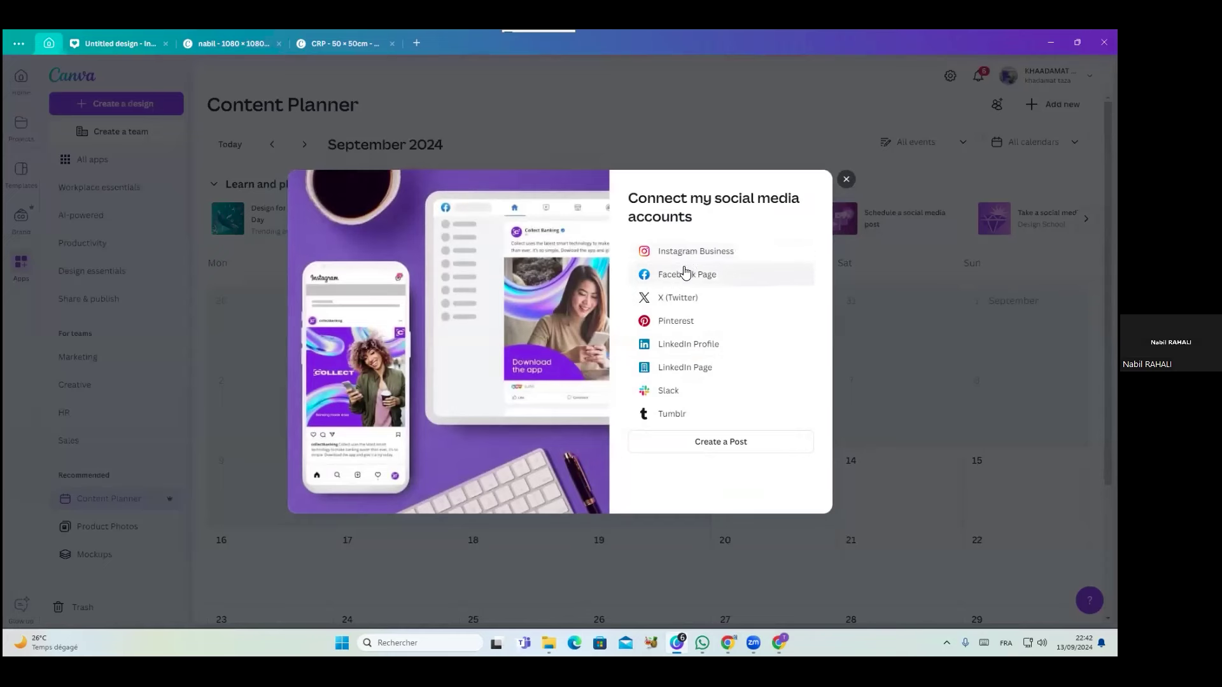
Connect a Facebook Page to Canva, authorizing access with the current Facebook account in the browser
left_click(686, 274)
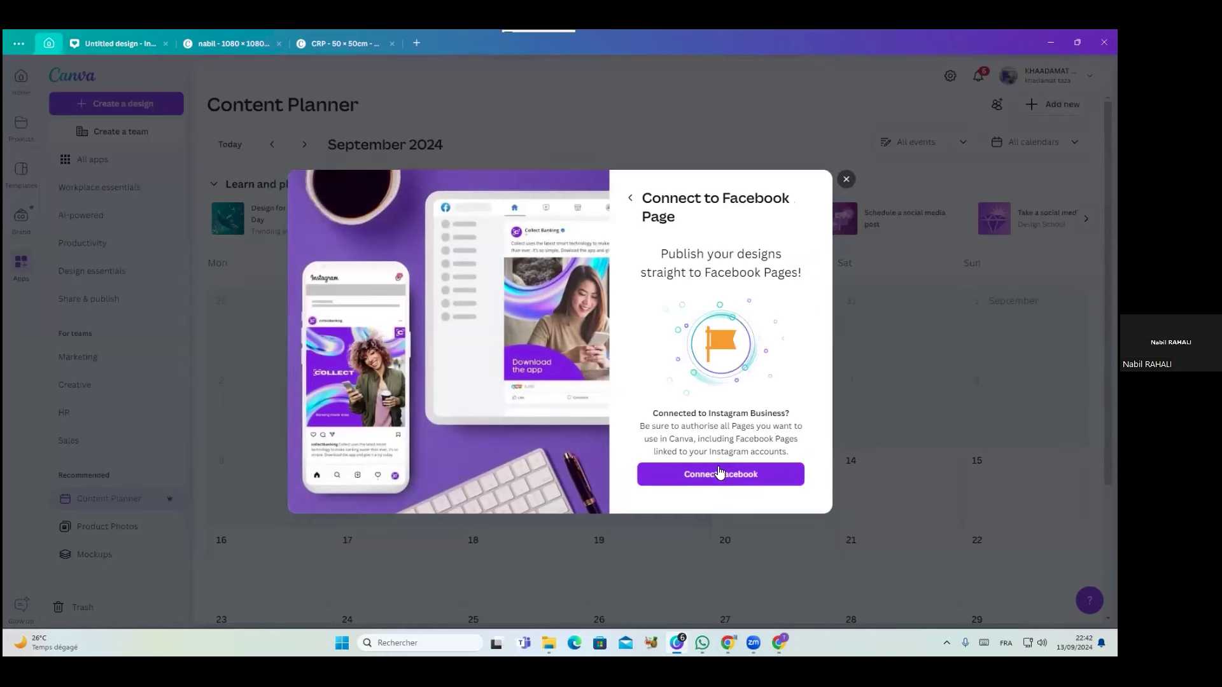
left_click(719, 475)
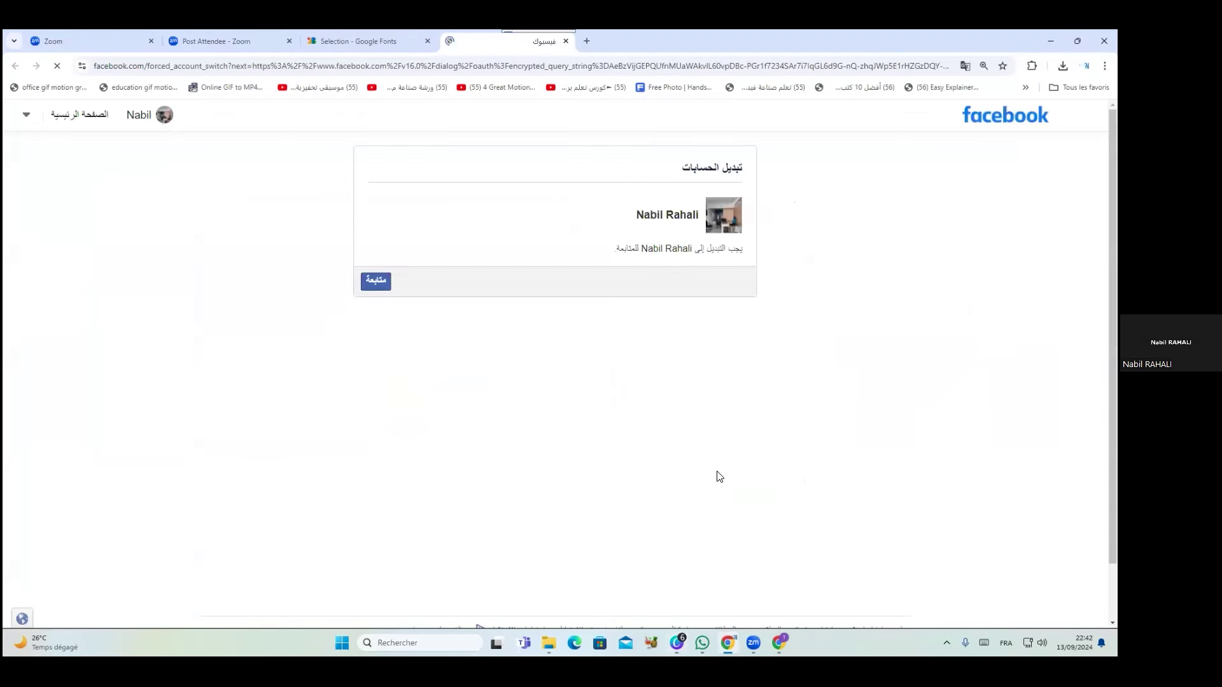
left_click(377, 281)
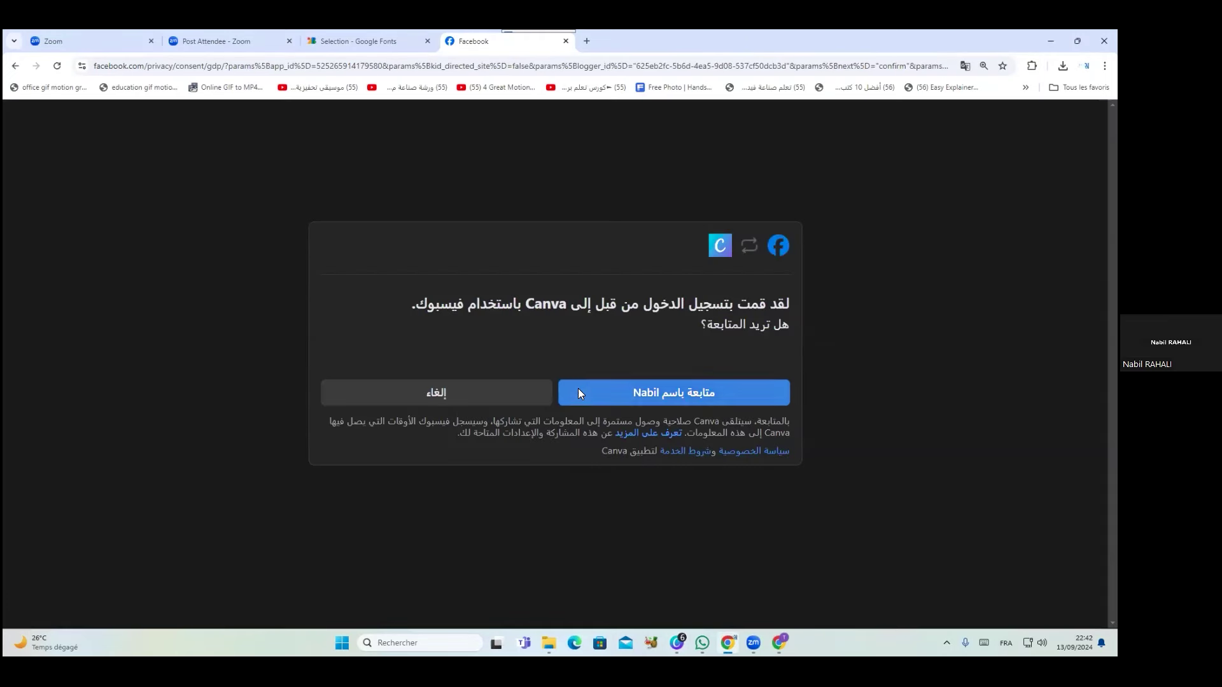
left_click(577, 390)
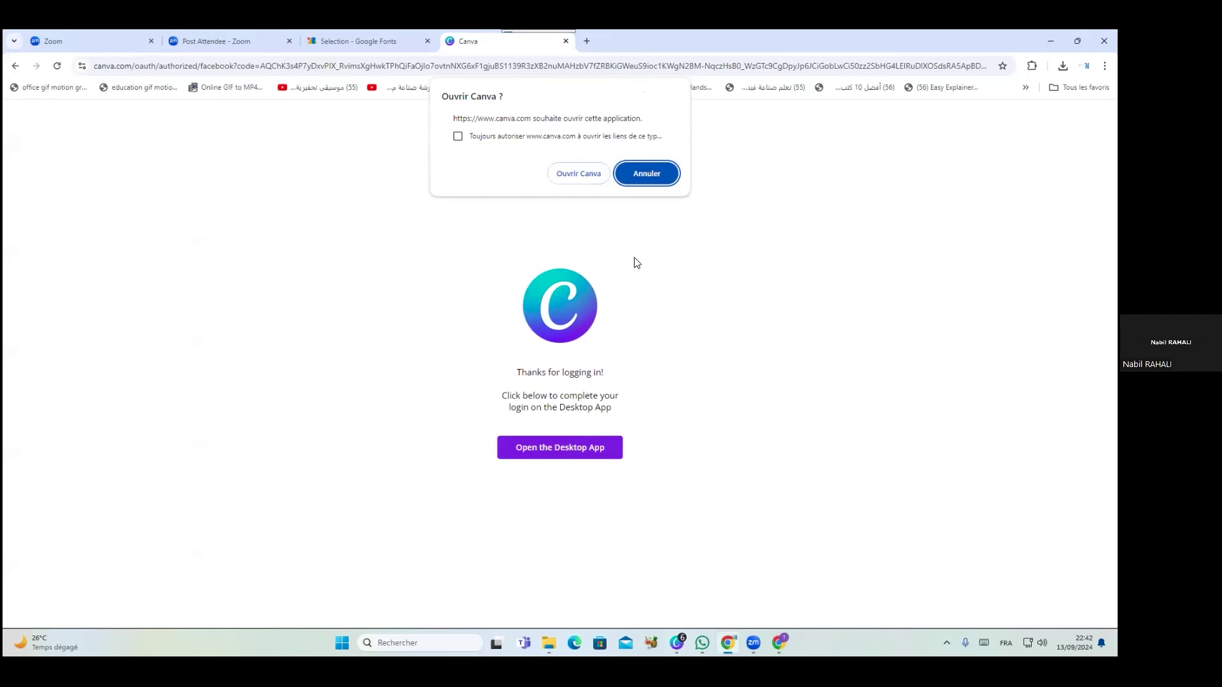
left_click(560, 172)
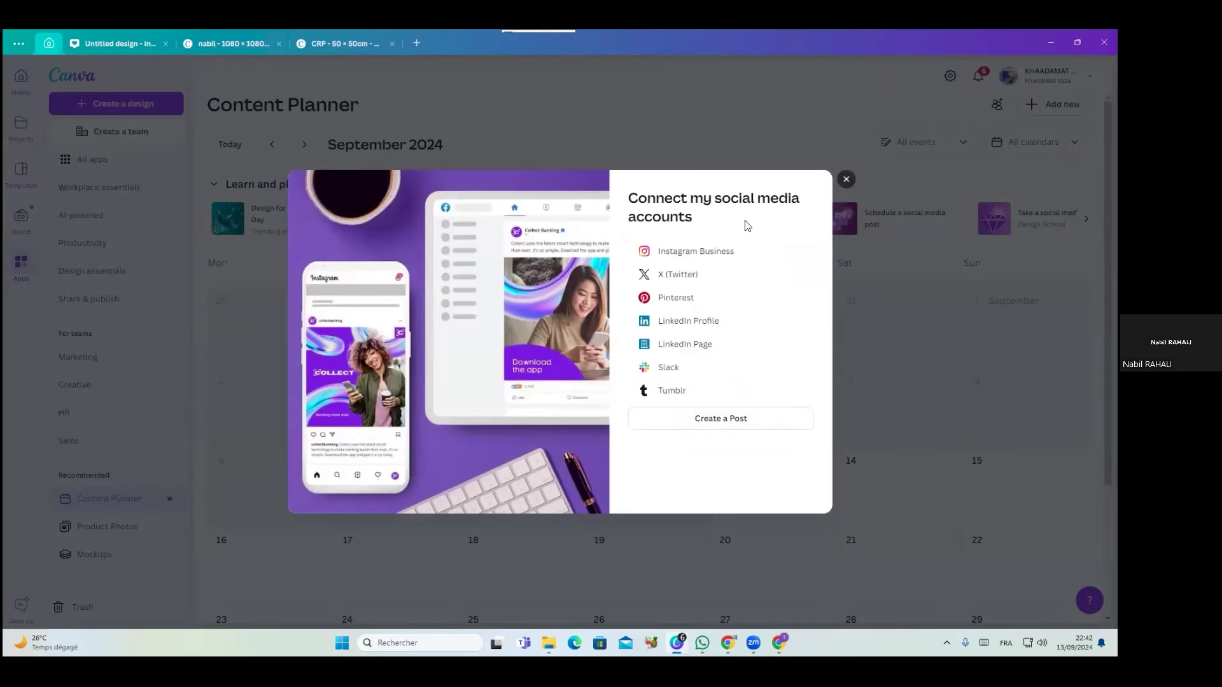
Connect the Instagram Business account the same way, then close the social accounts dialog
left_click(696, 255)
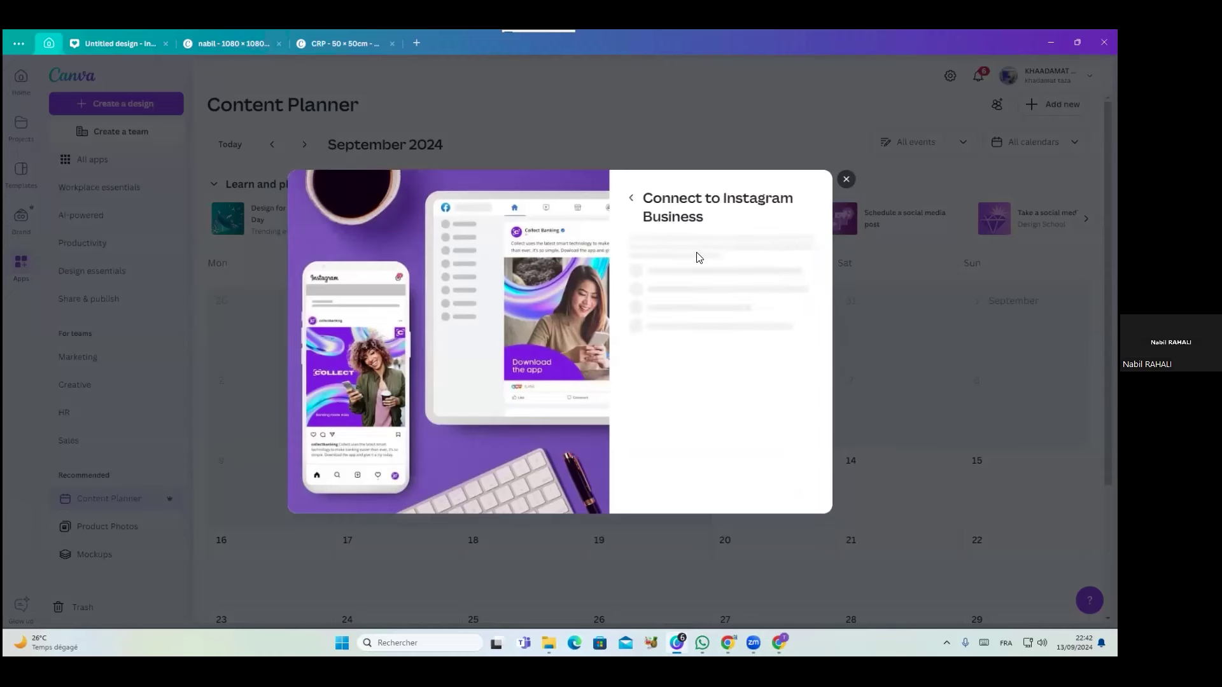
left_click(694, 389)
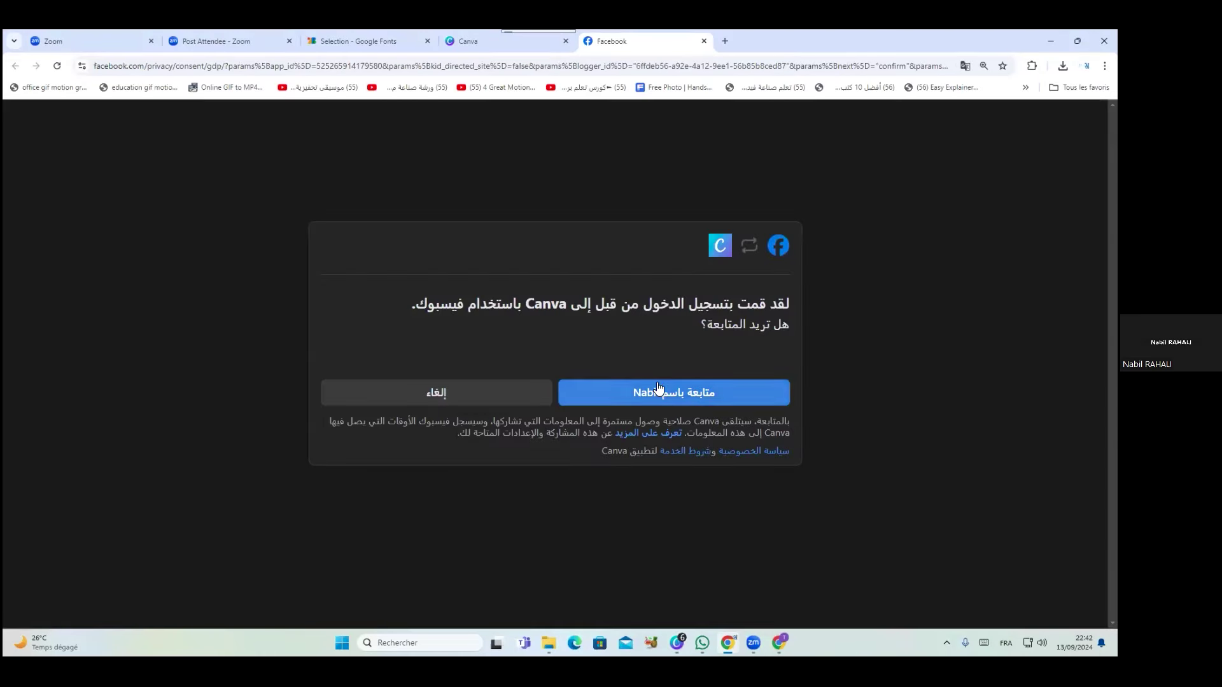
left_click(662, 392)
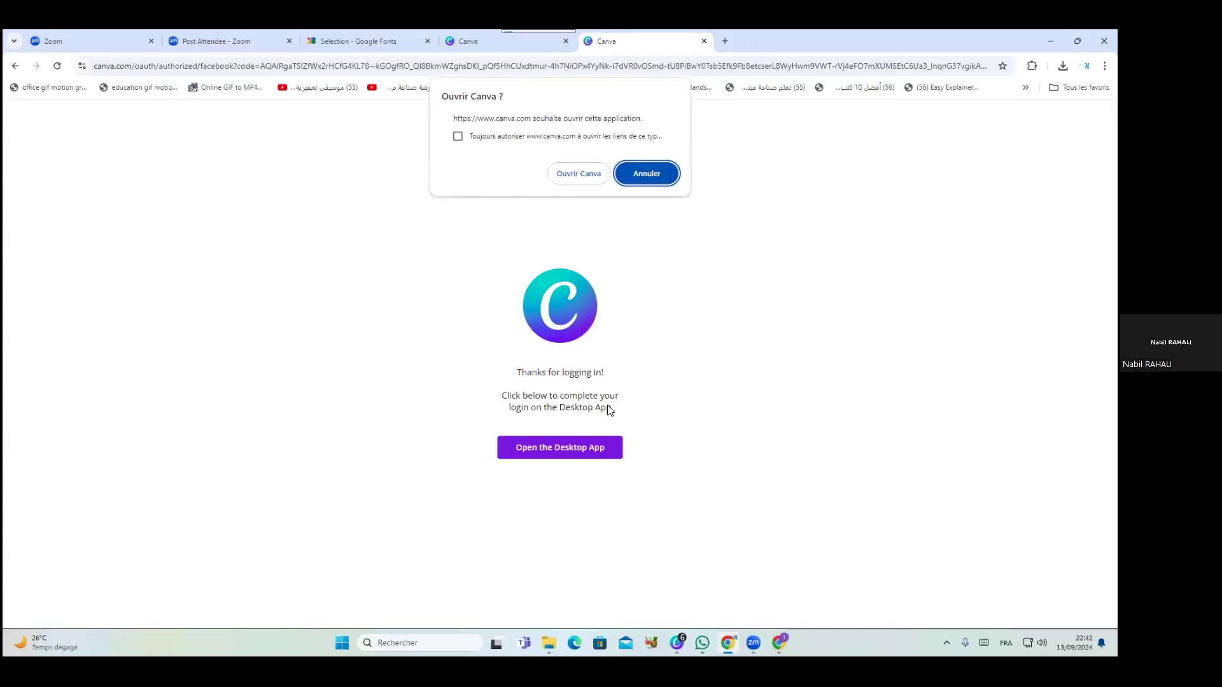
left_click(506, 138)
left_click(579, 173)
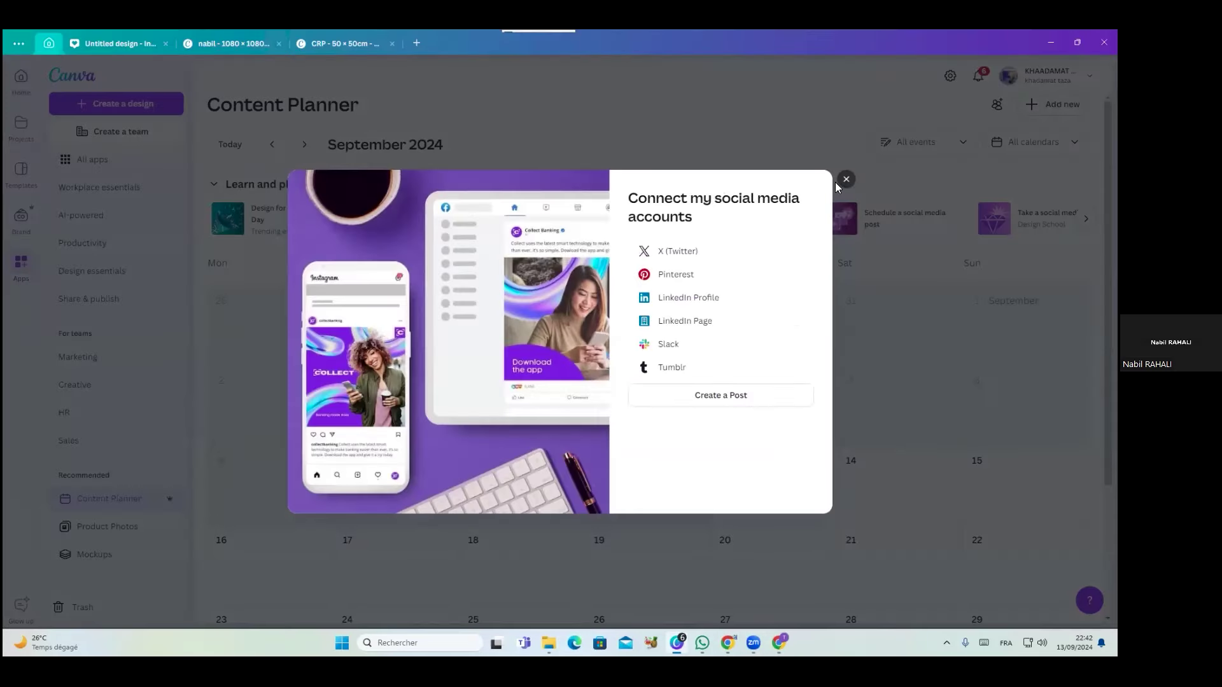
left_click(853, 181)
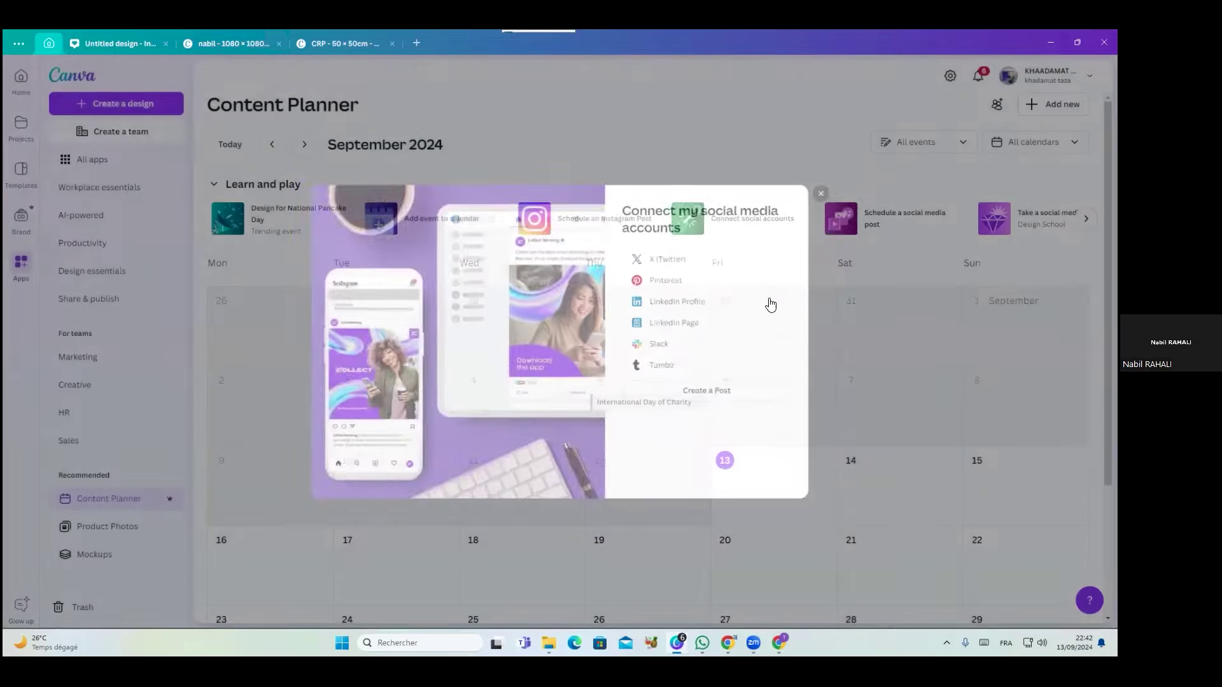
mouse_move(812, 463)
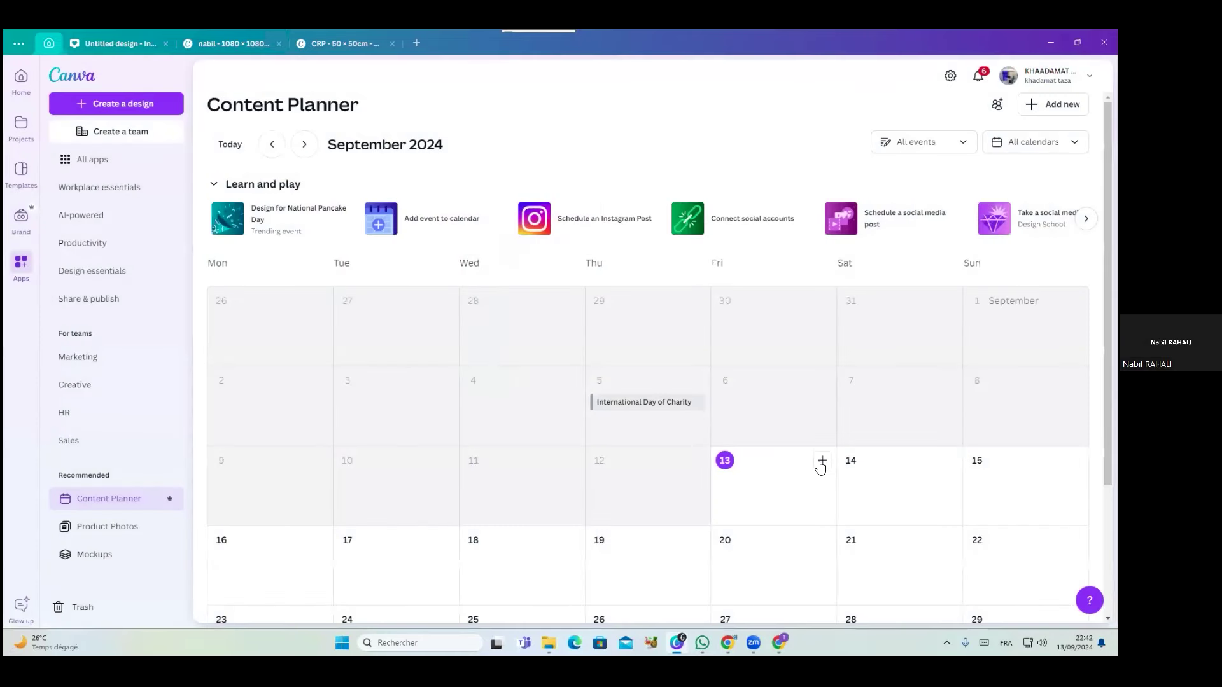
Create a Friday 13 September post from the NEW PRODUCT design, publishing to the connected Instagram account
left_click(822, 463)
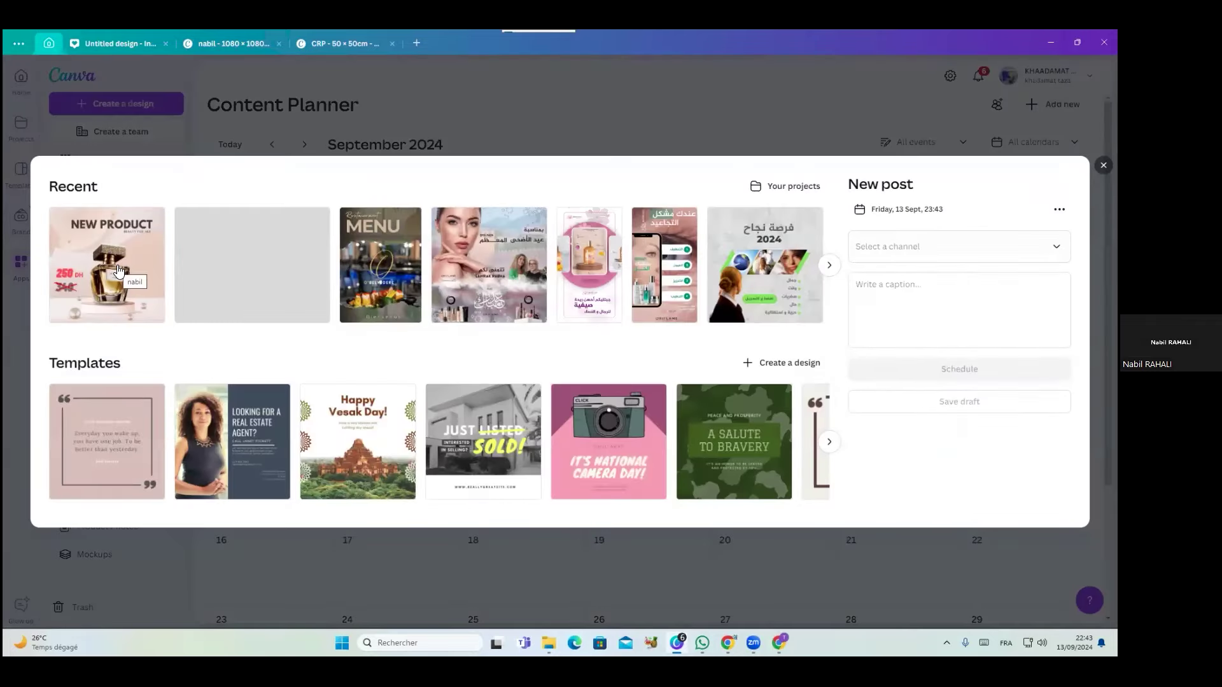
left_click(118, 271)
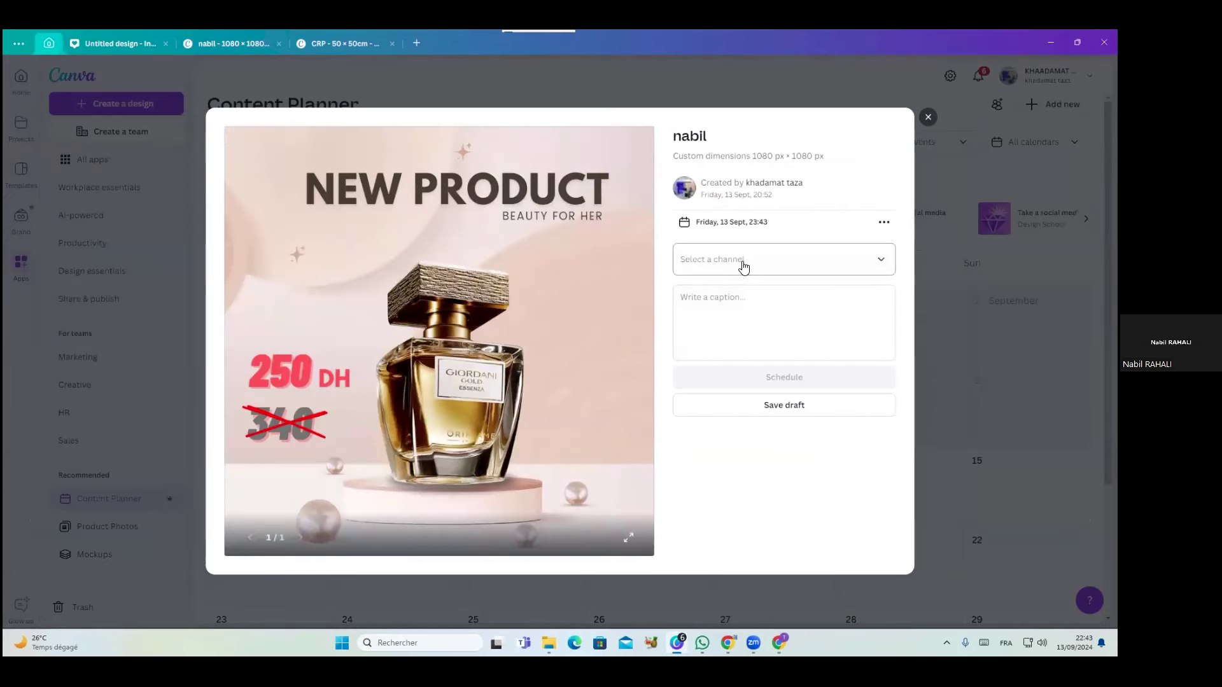
left_click(744, 265)
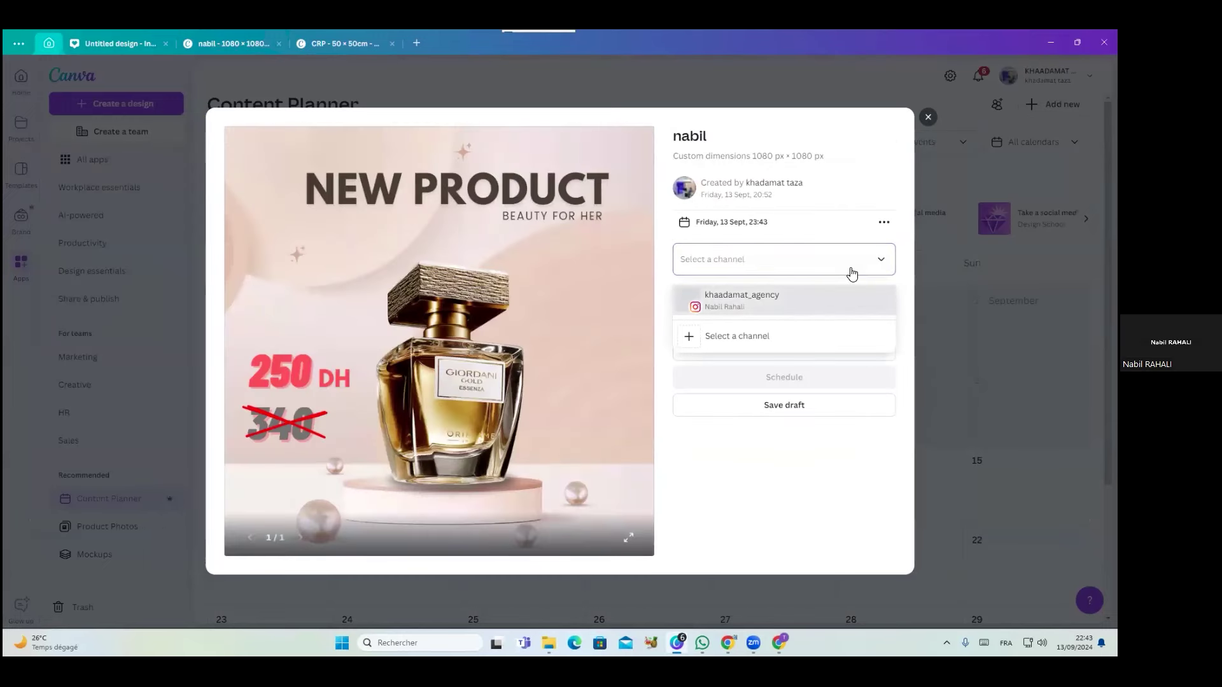
left_click(880, 262)
left_click(882, 263)
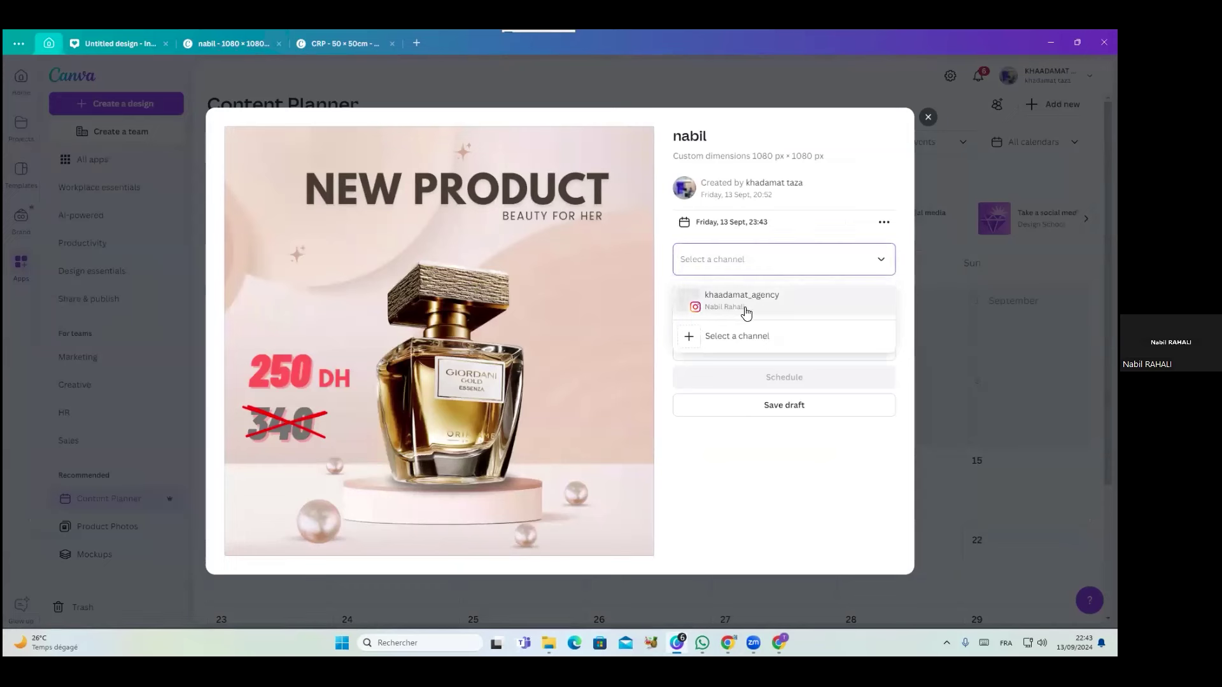
left_click(692, 341)
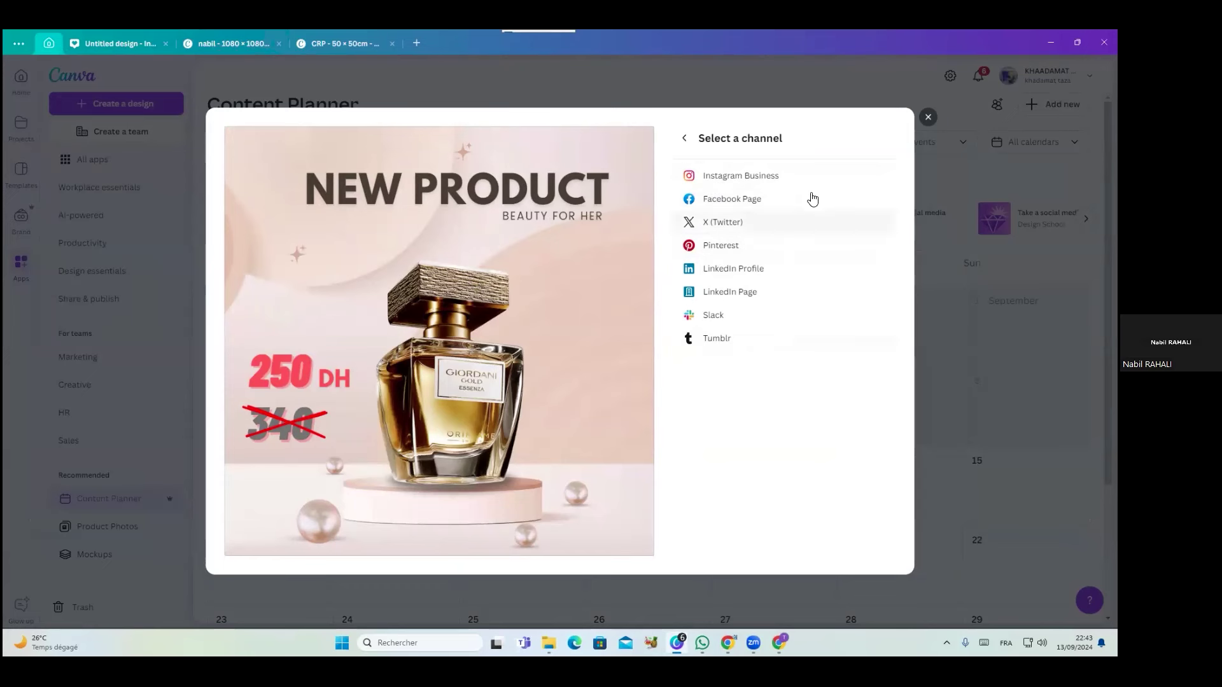
left_click(685, 141)
left_click(727, 261)
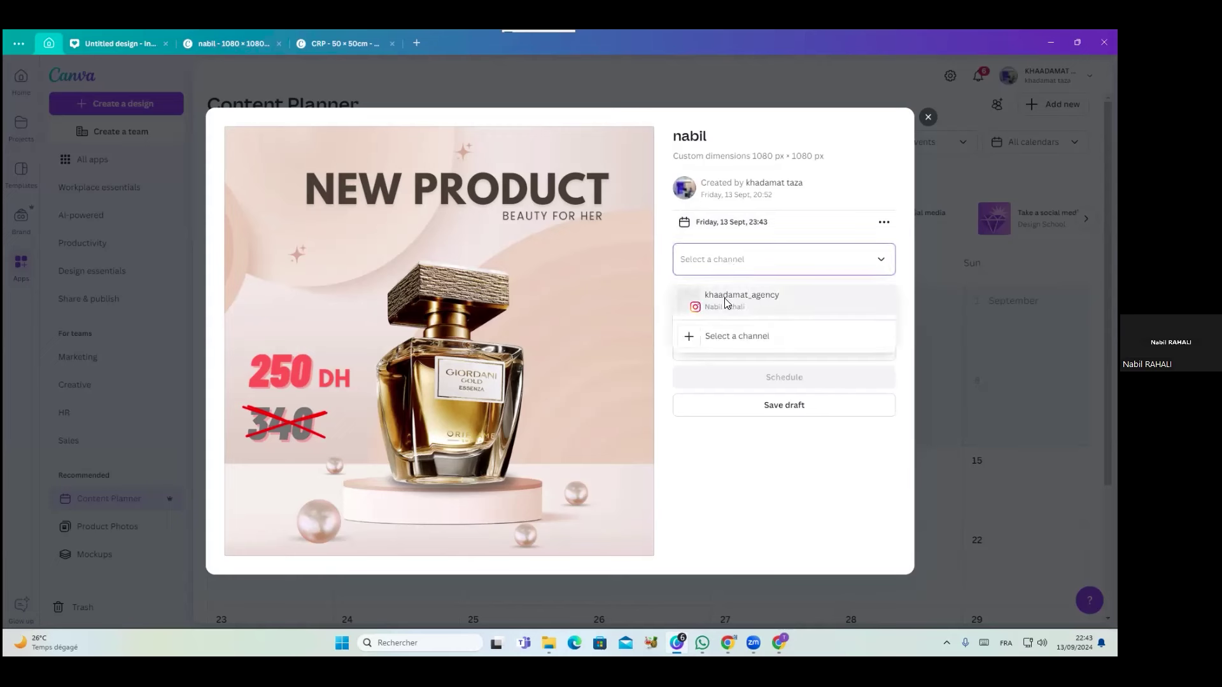
left_click(727, 301)
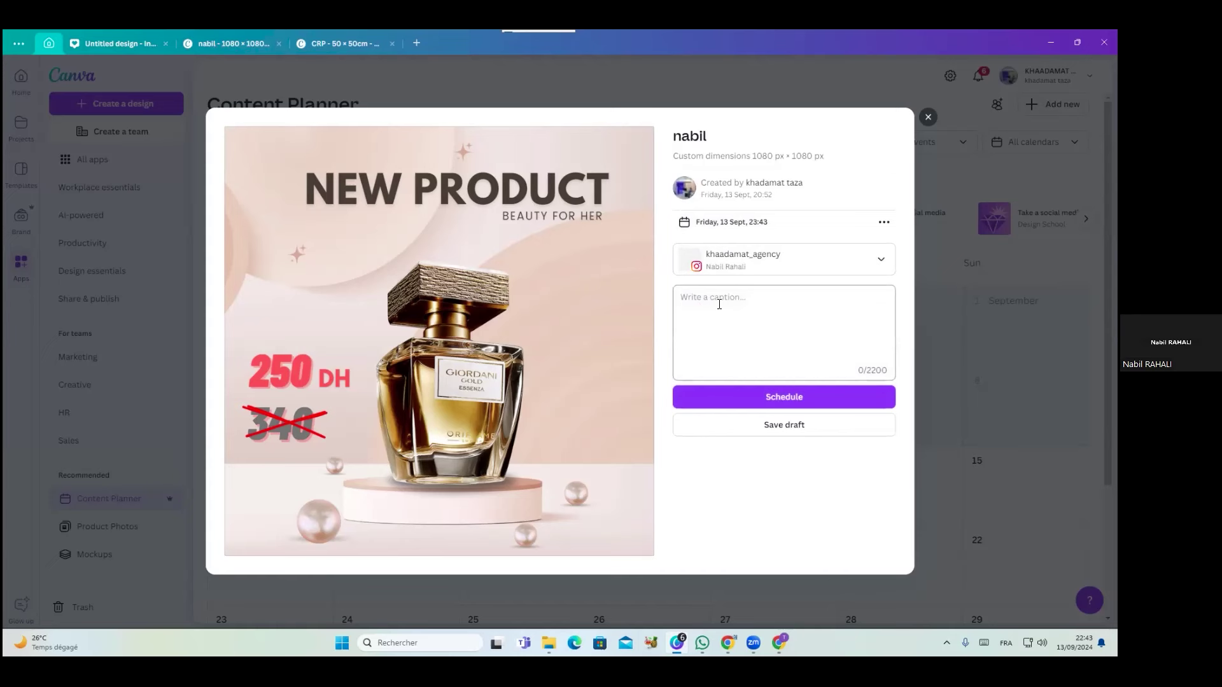
Place the cursor in the post's caption box and switch to the Chrome window
left_click(719, 304)
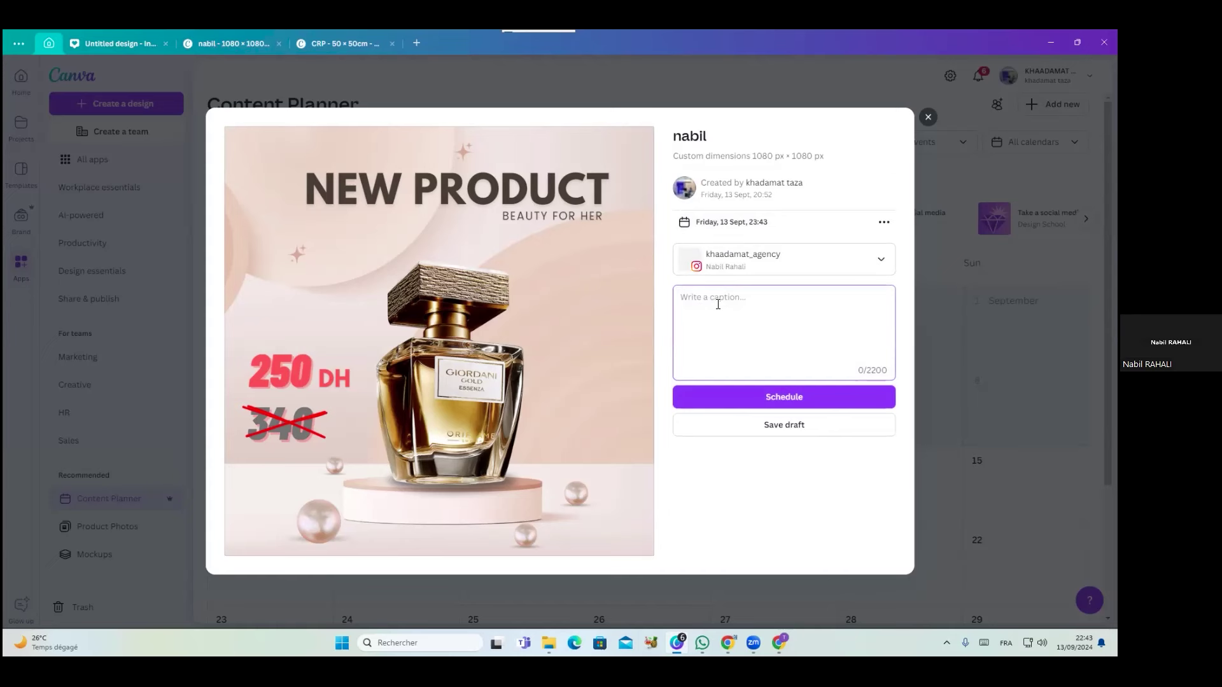
mouse_move(753, 643)
left_click(729, 643)
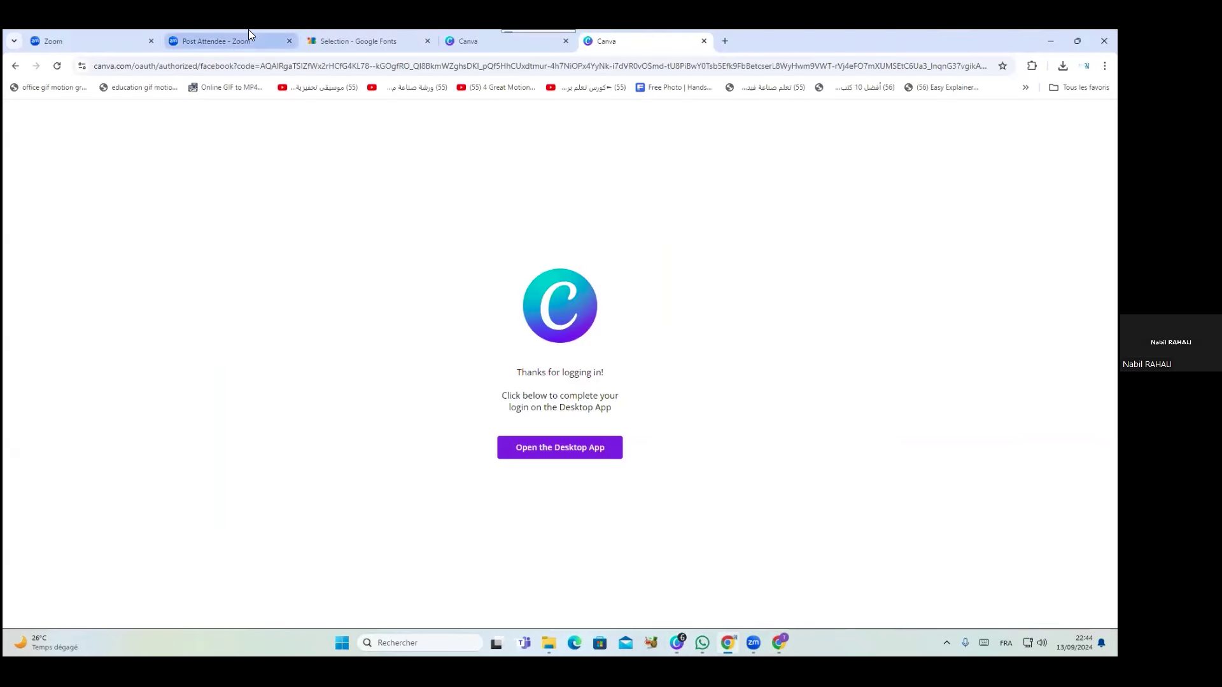
Open Google Gemini in a new Chrome tab with the window maximized
left_click(1078, 40)
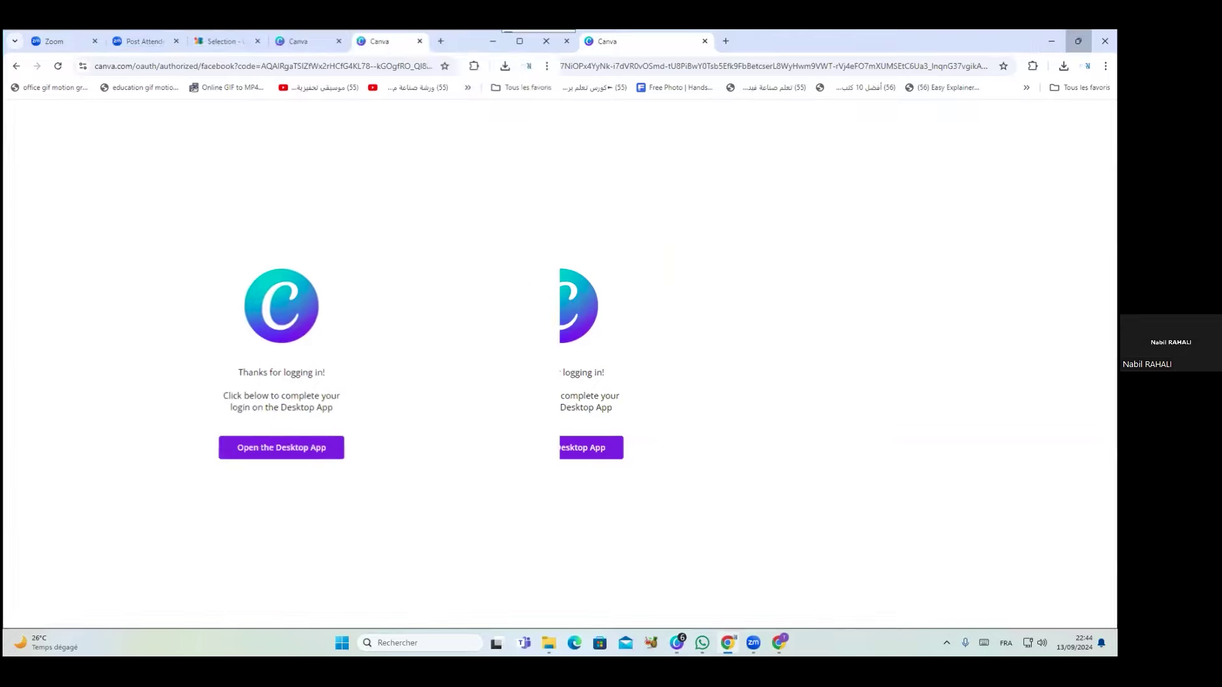
left_click(857, 110)
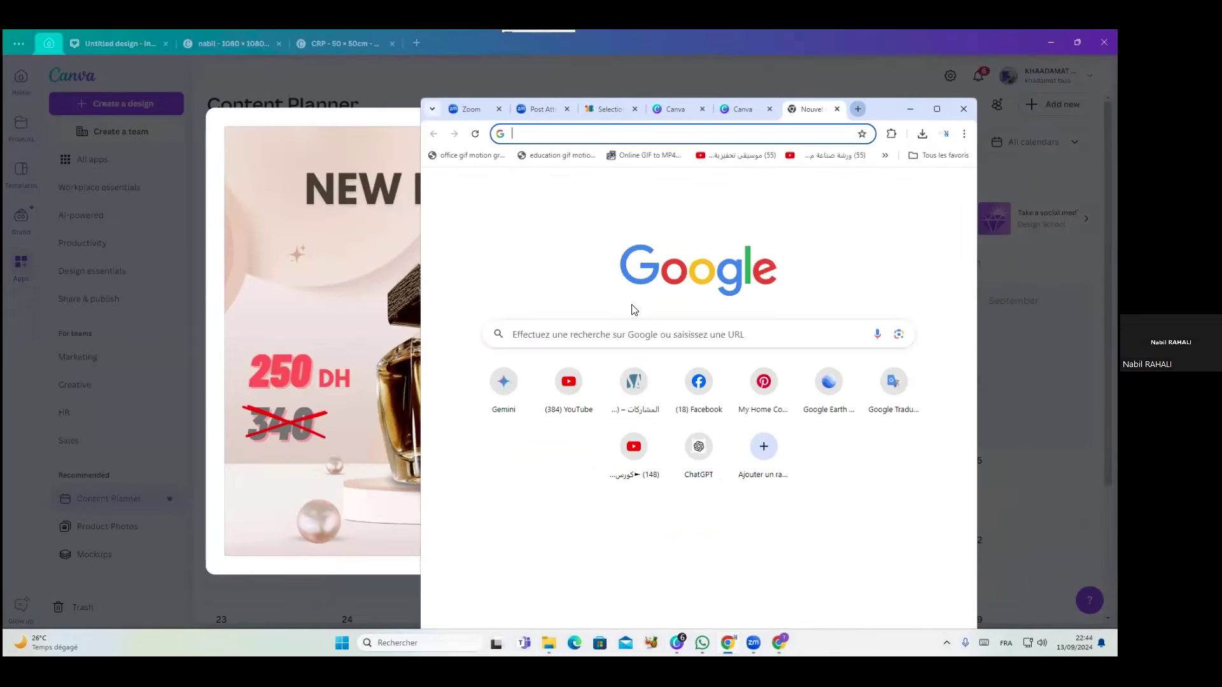
left_click(509, 394)
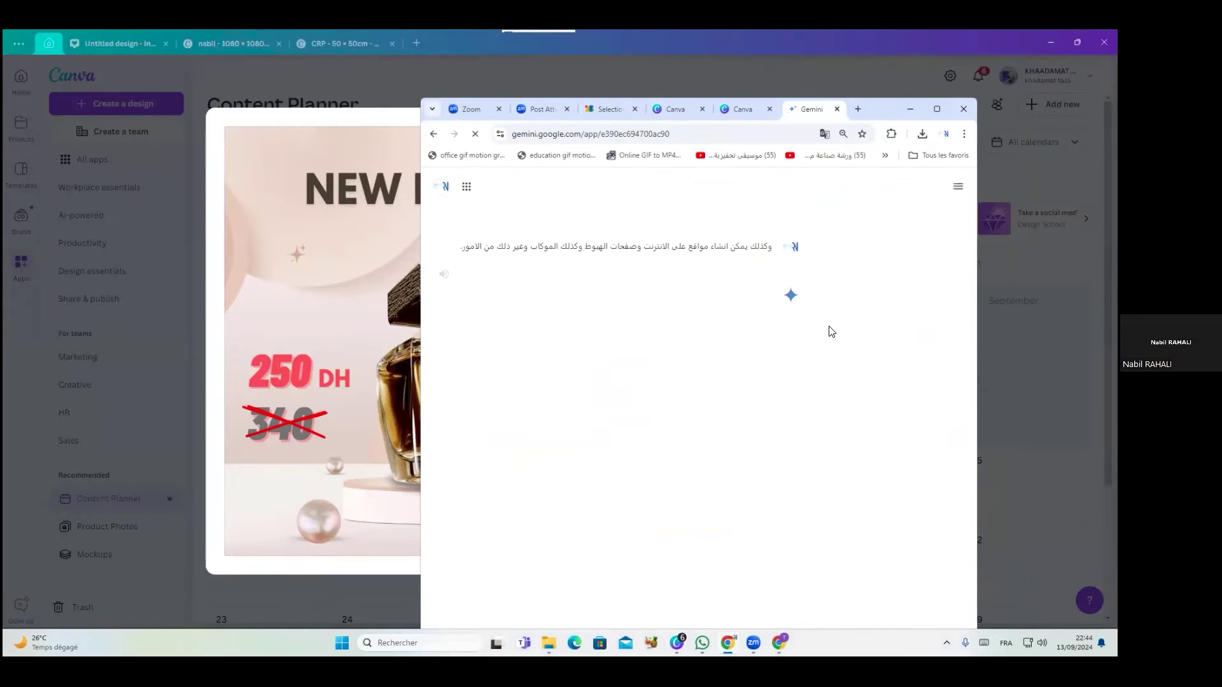
scroll(733, 384, "down", 3)
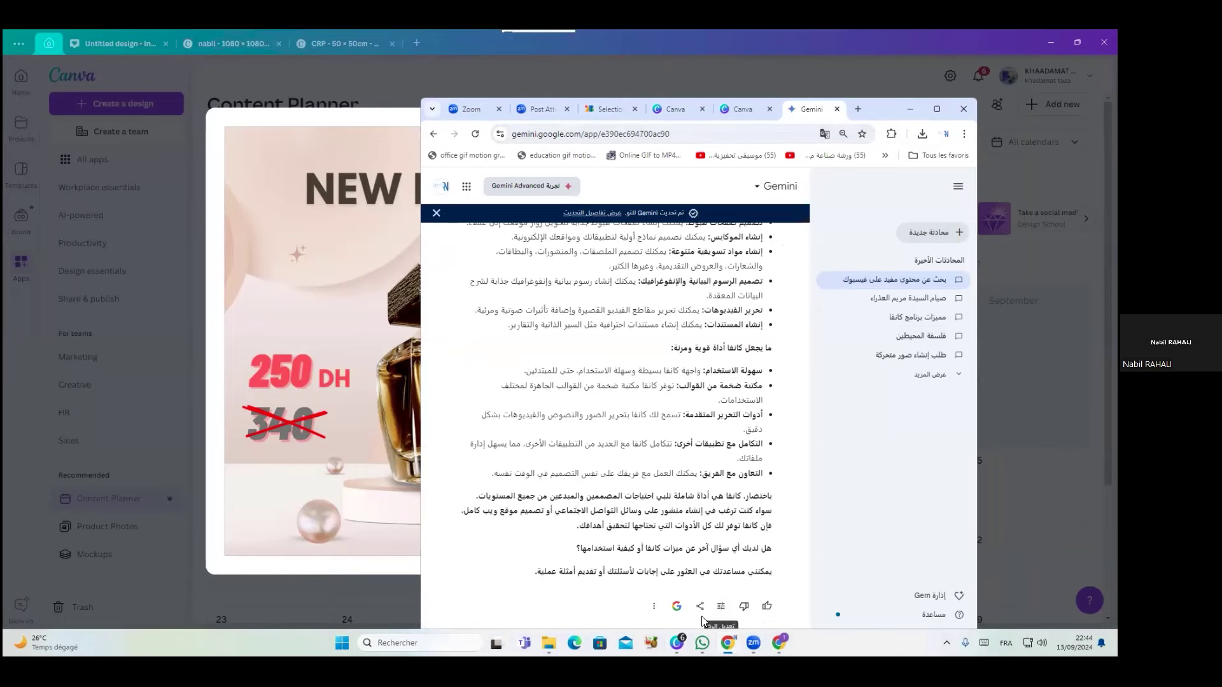
left_click(937, 109)
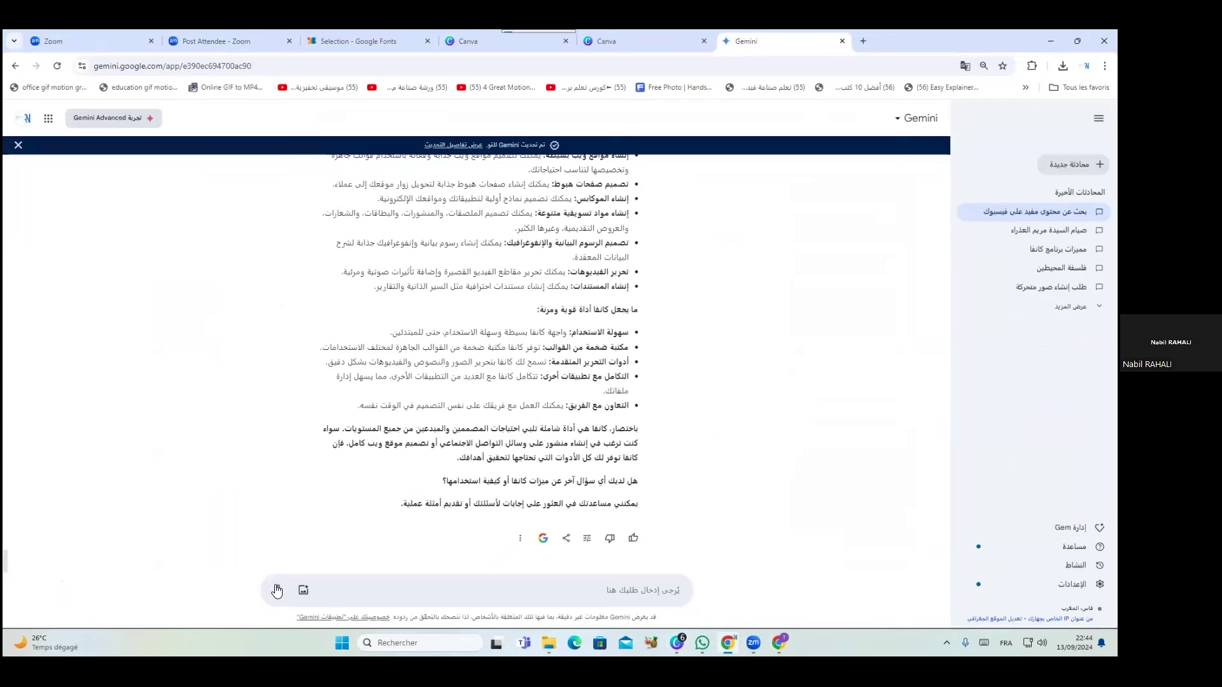
Make two trial voice dictations in Gemini and clear them, briefly checking the Canva post dialog
left_click(276, 590)
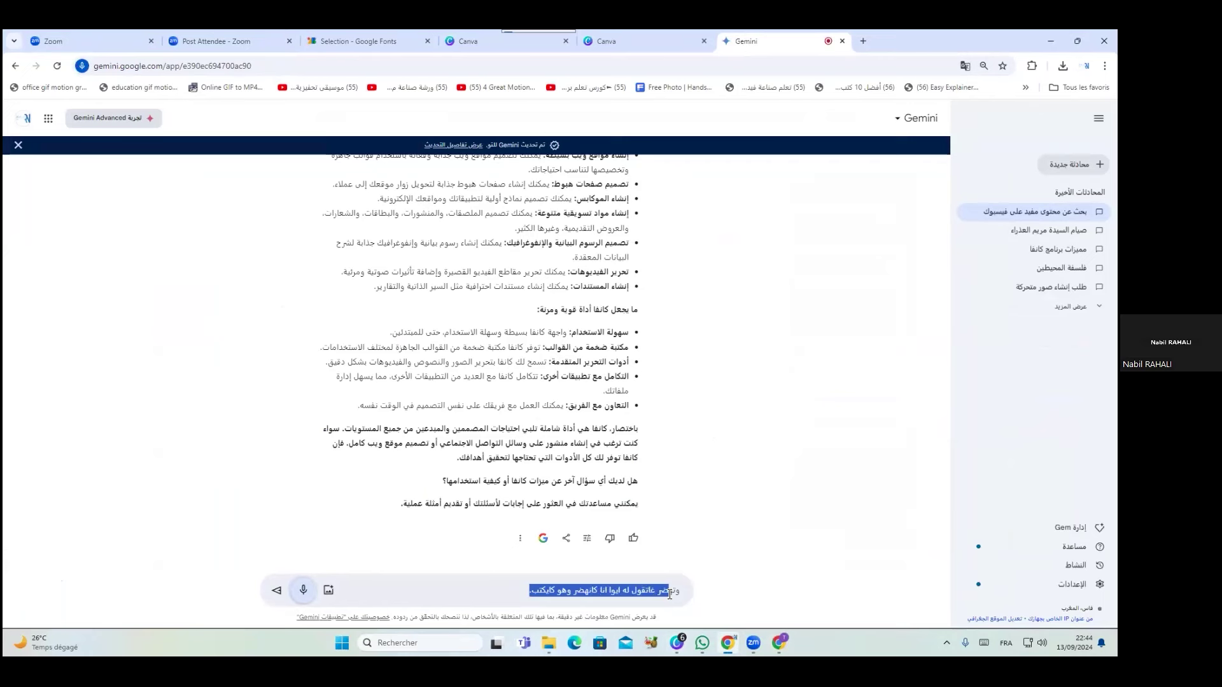
key("ctrl+a")
key("BackSpace")
left_click(280, 589)
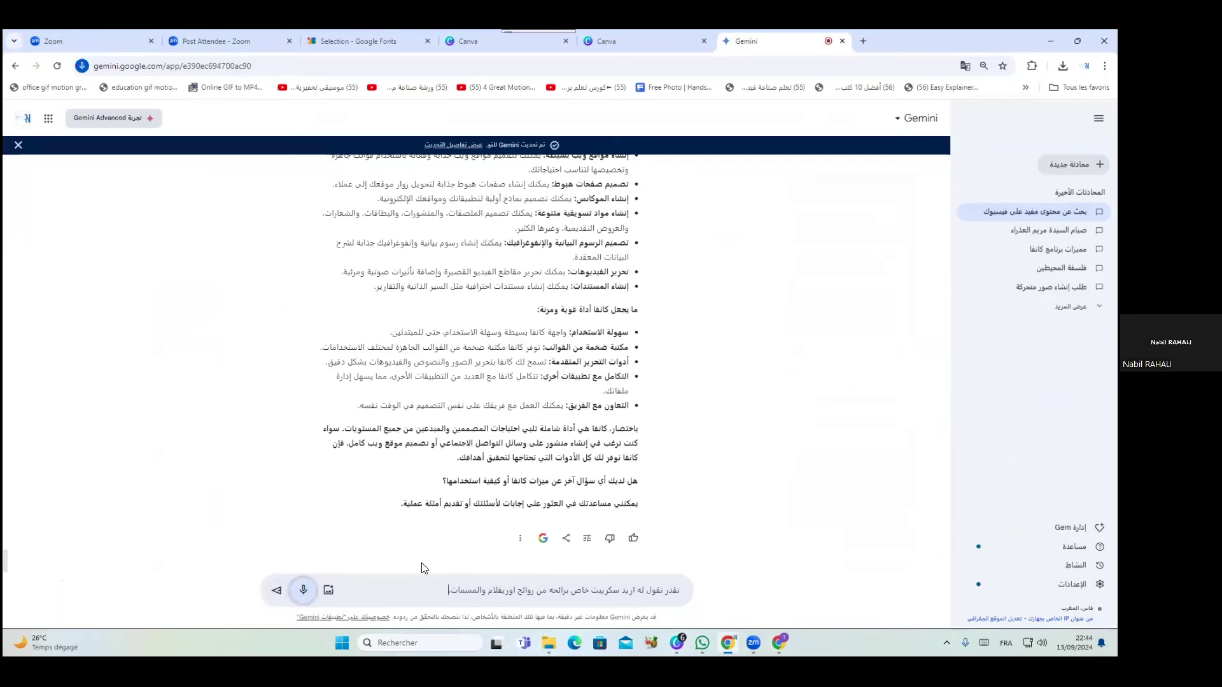
key("ctrl+x")
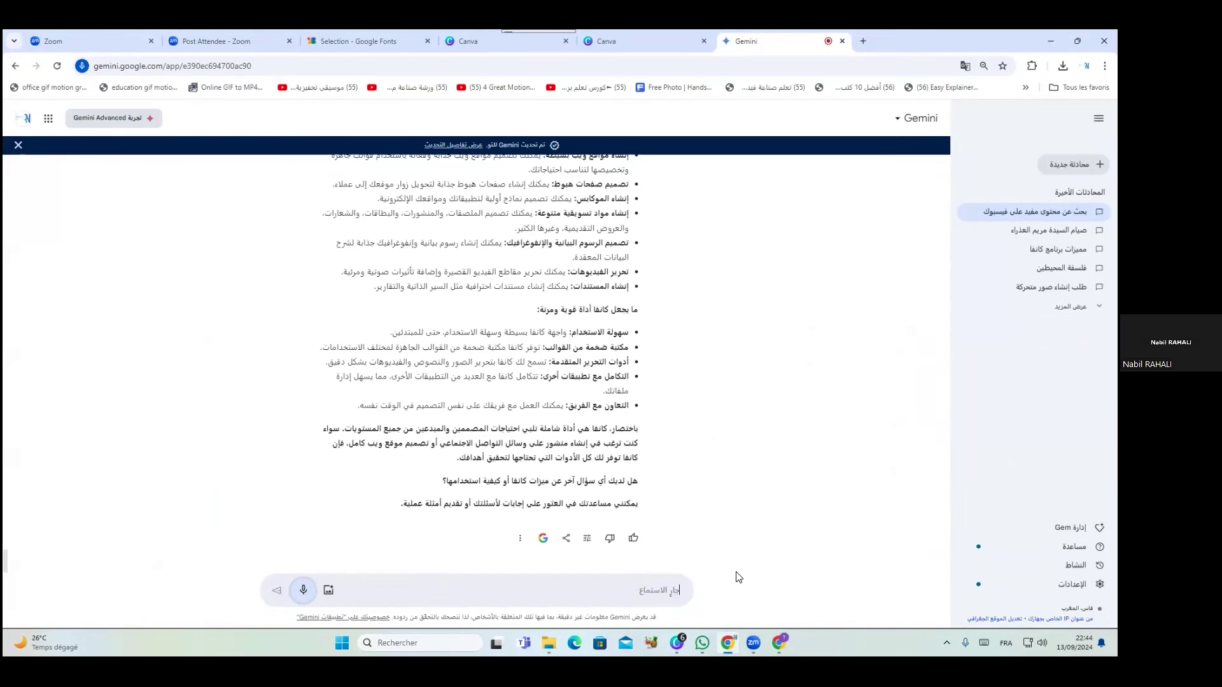
mouse_move(779, 643)
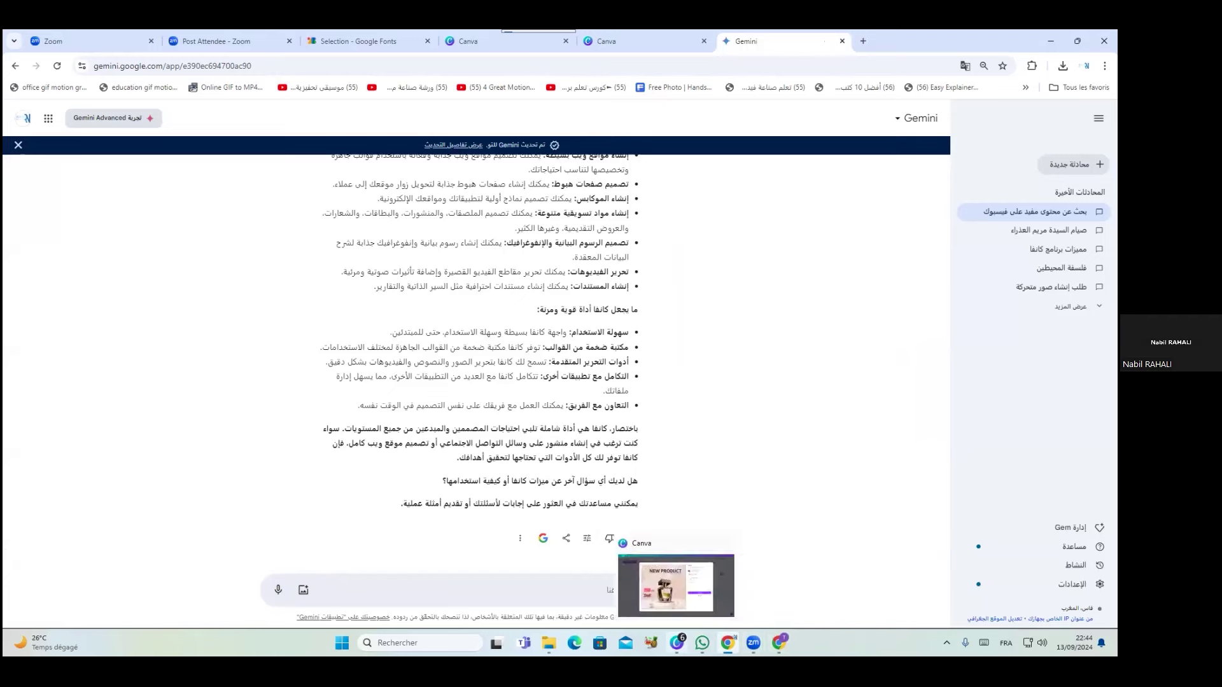
left_click(677, 643)
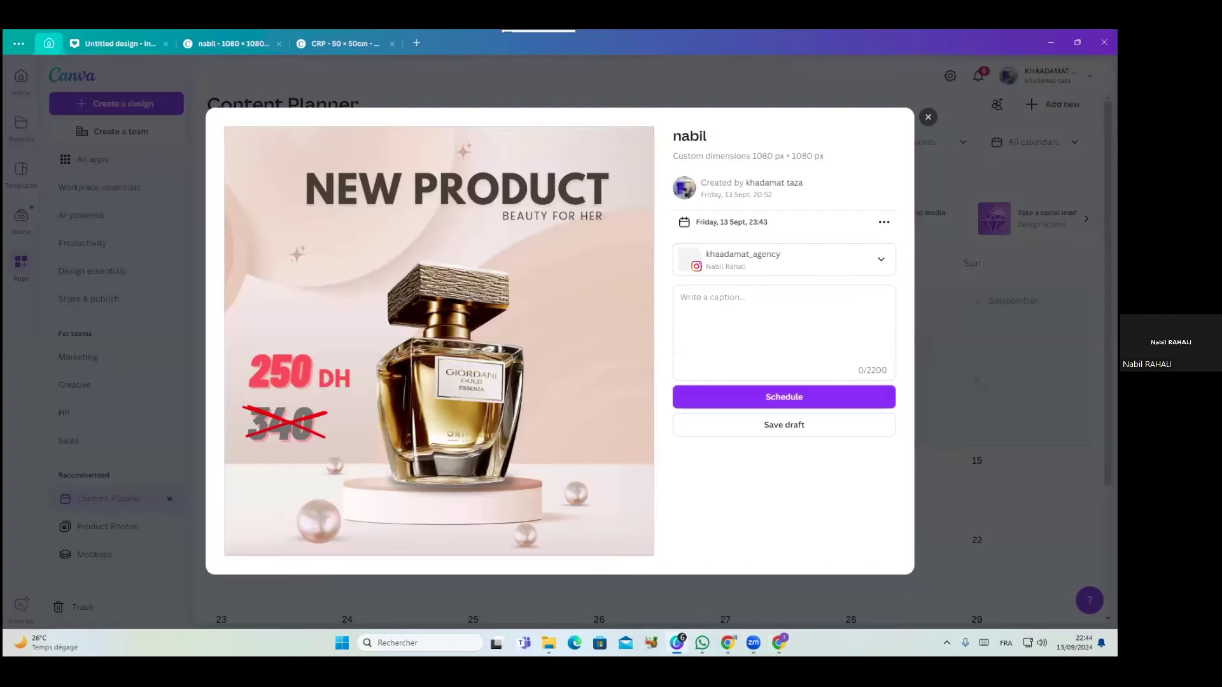
mouse_move(781, 645)
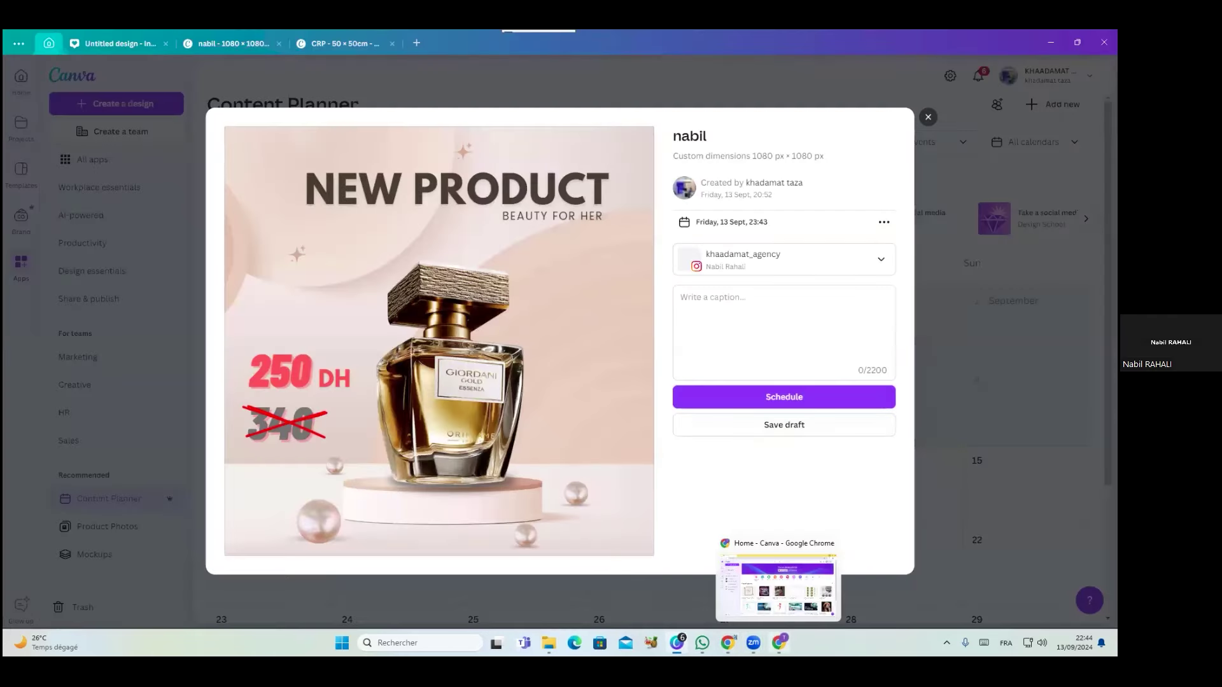
left_click_drag(779, 643, 754, 643)
mouse_move(727, 642)
Dictate and send the Giordani perfume prompt, then paste Gemini's first description into the Canva caption
left_click(279, 590)
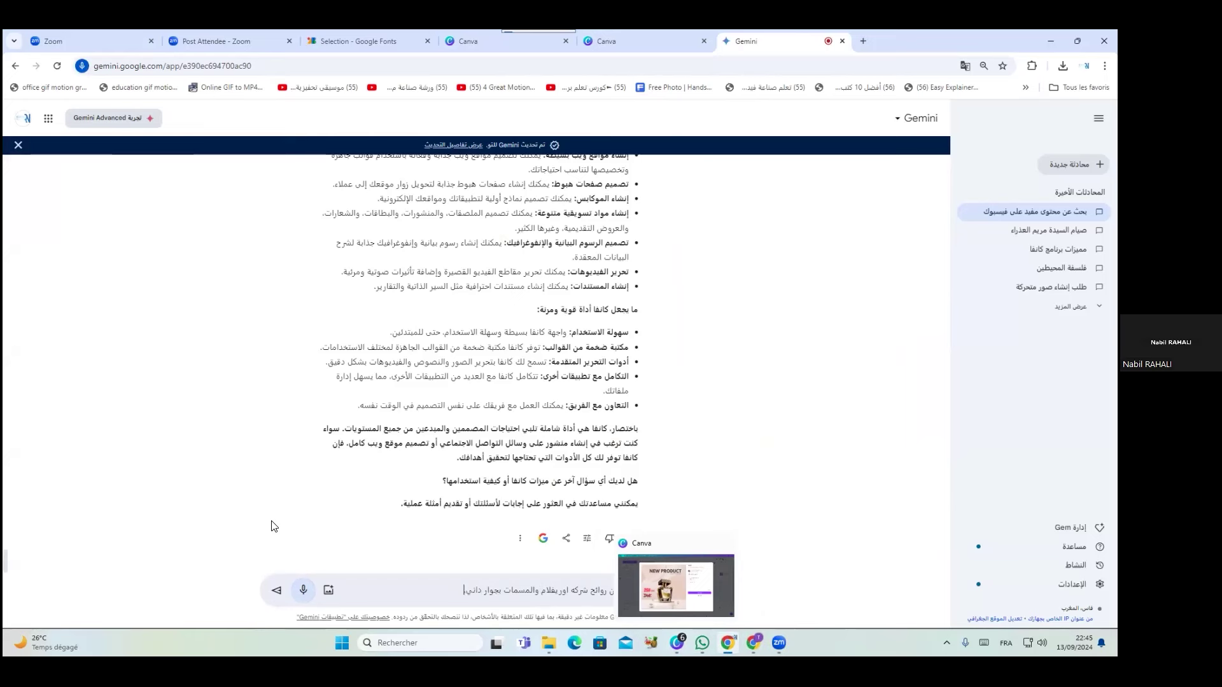
left_click(277, 594)
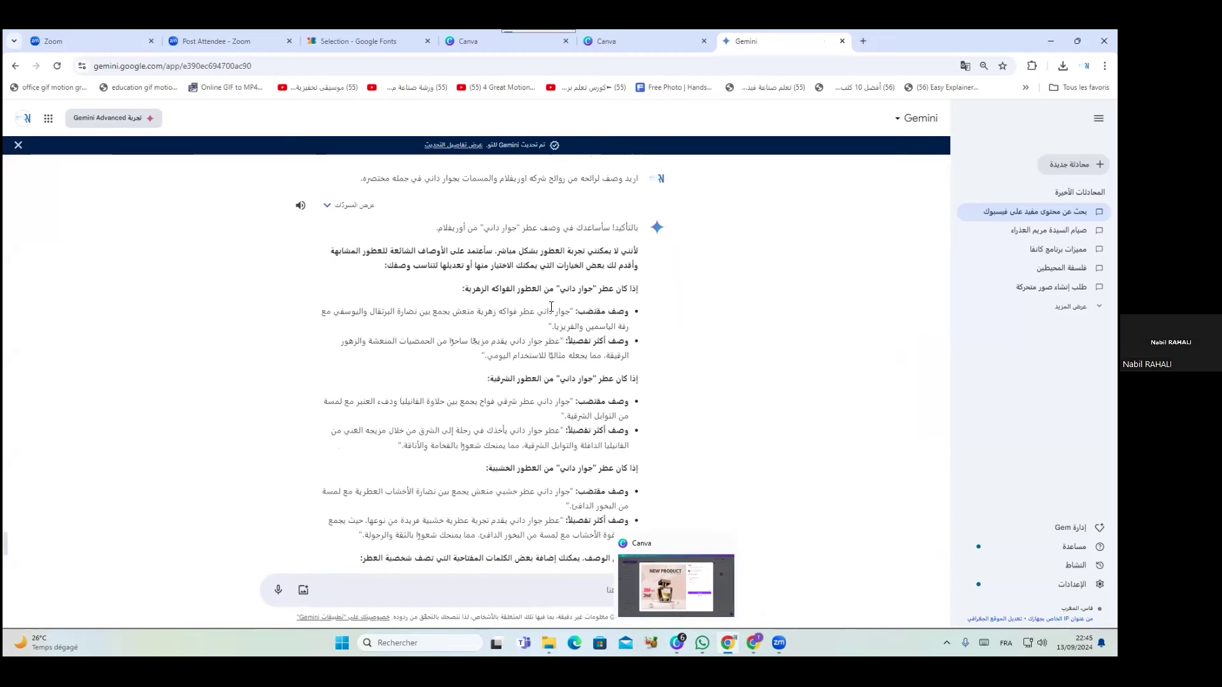
left_click_drag(571, 313, 550, 328)
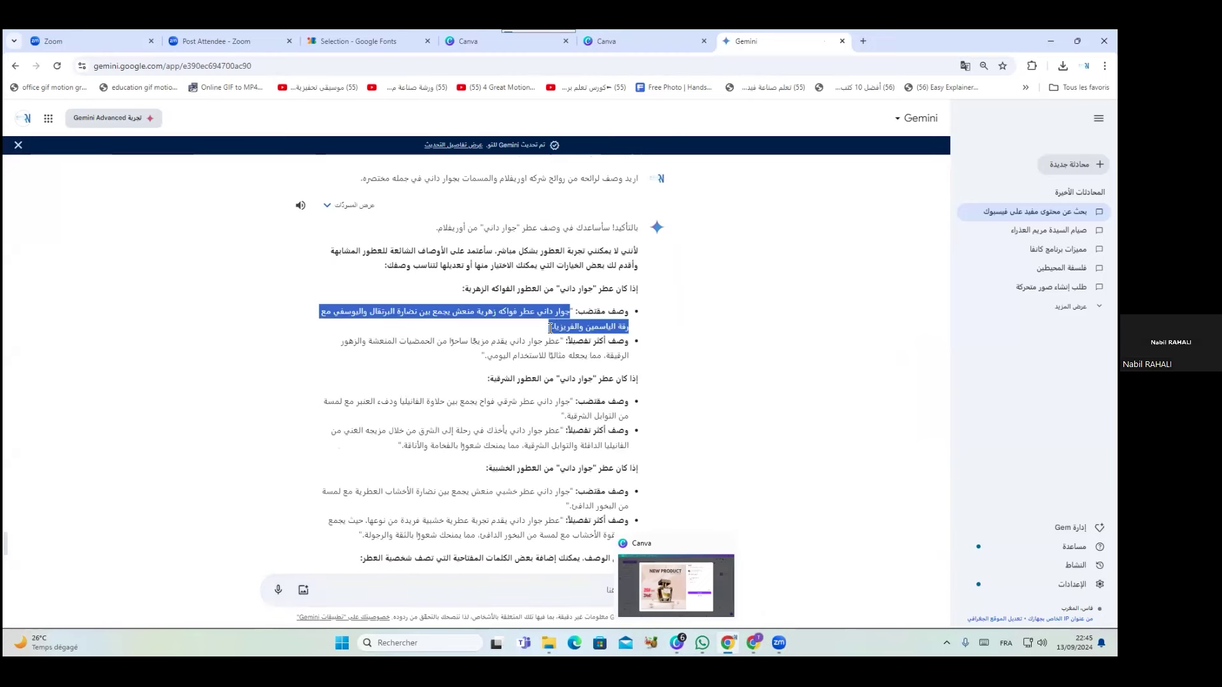
mouse_move(727, 643)
left_click(677, 643)
left_click(757, 333)
key("ctrl+v")
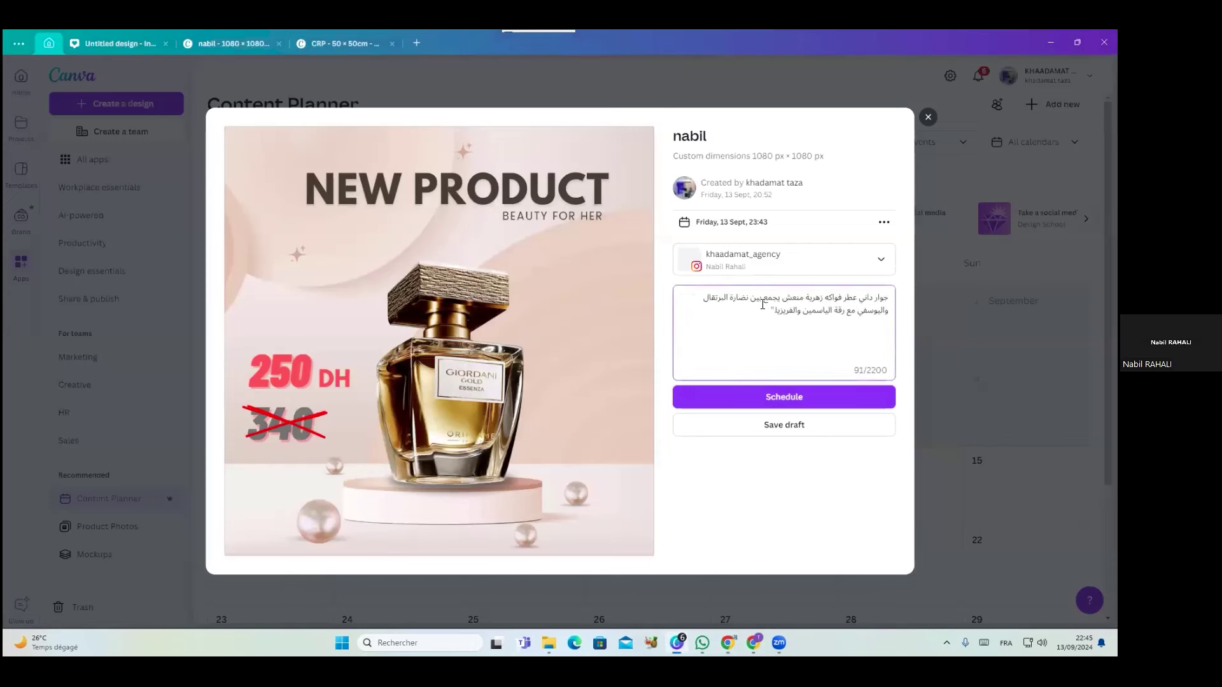
Save the NEW PRODUCT Instagram post as a draft
left_click(745, 433)
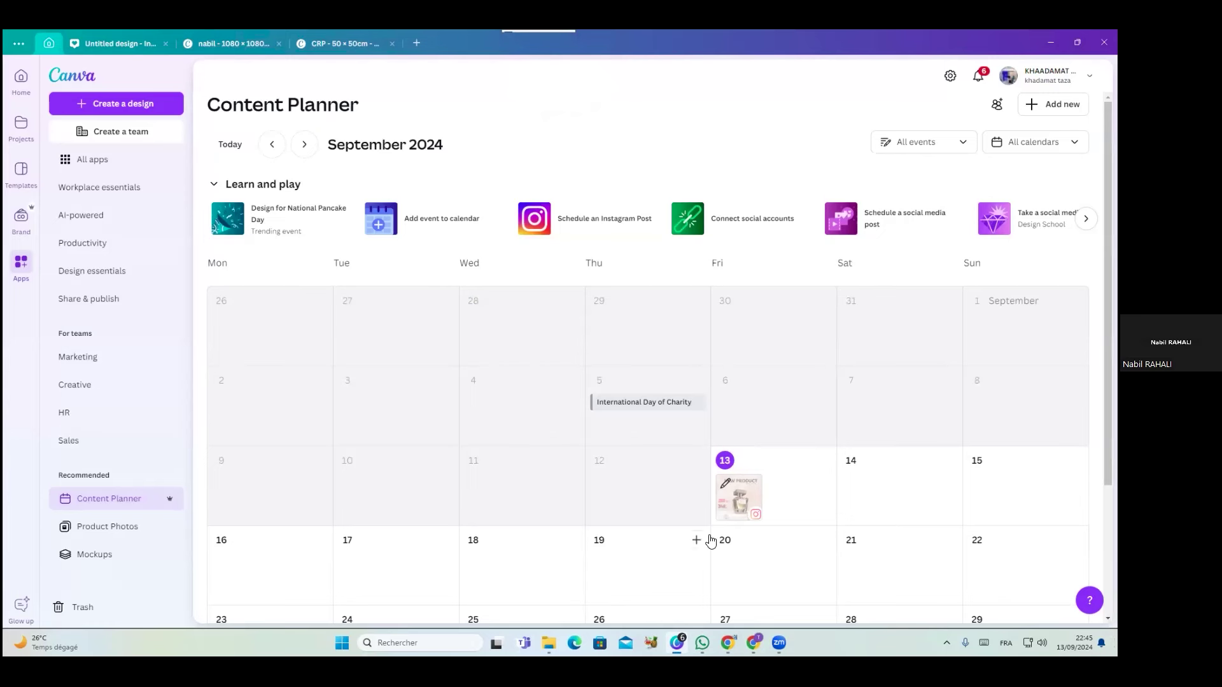
left_click(766, 498)
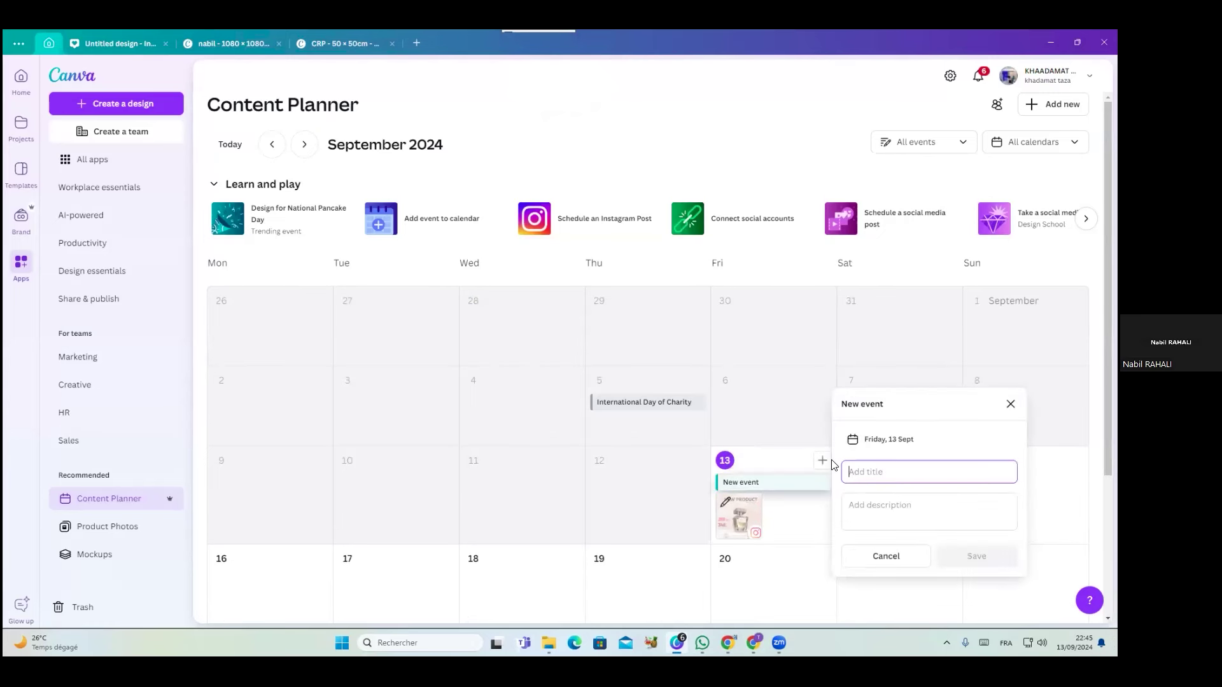
left_click(867, 446)
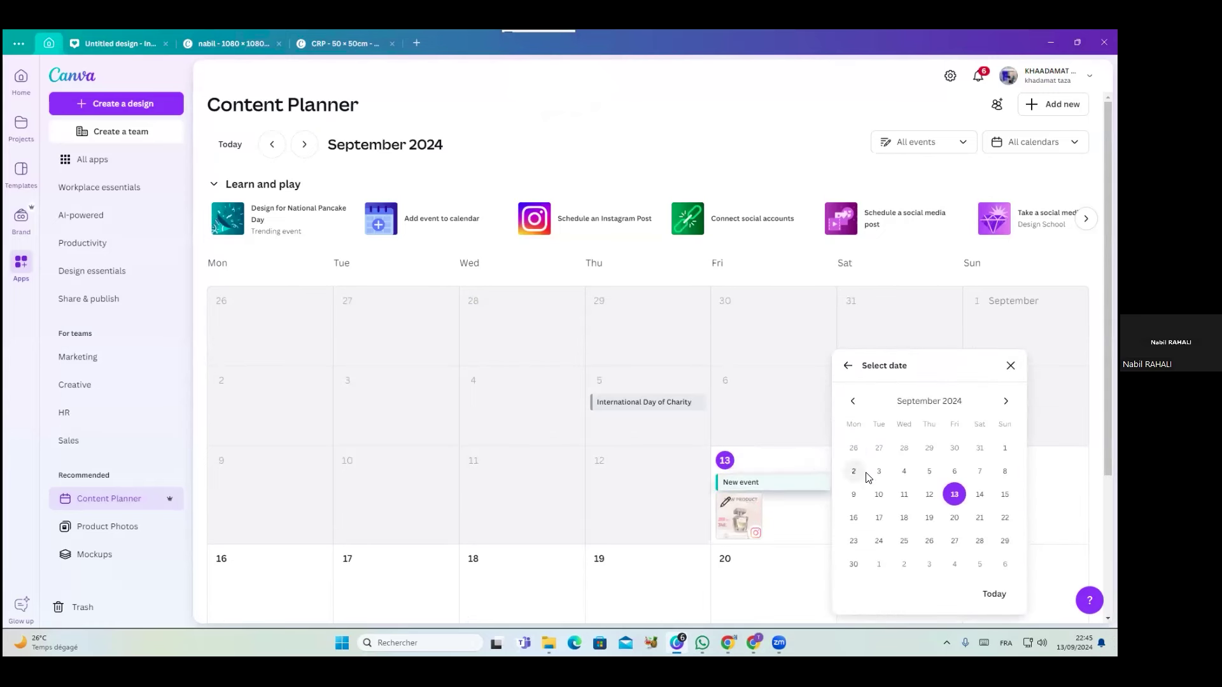
left_click(789, 532)
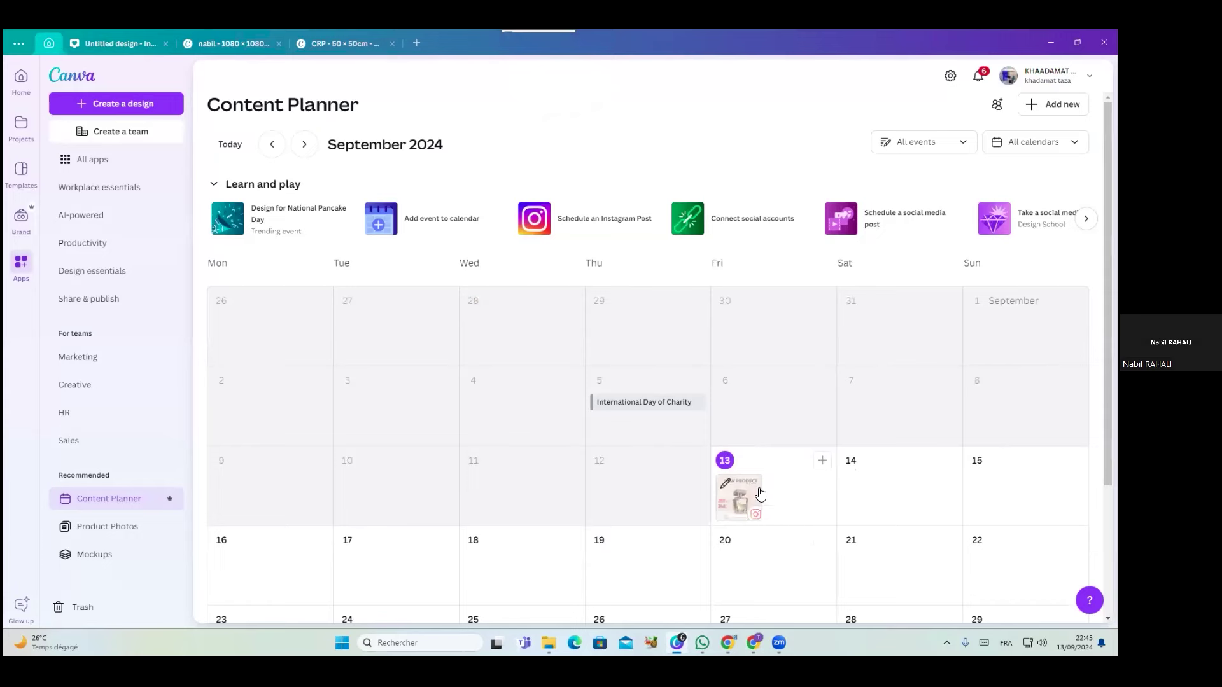
left_click(756, 496)
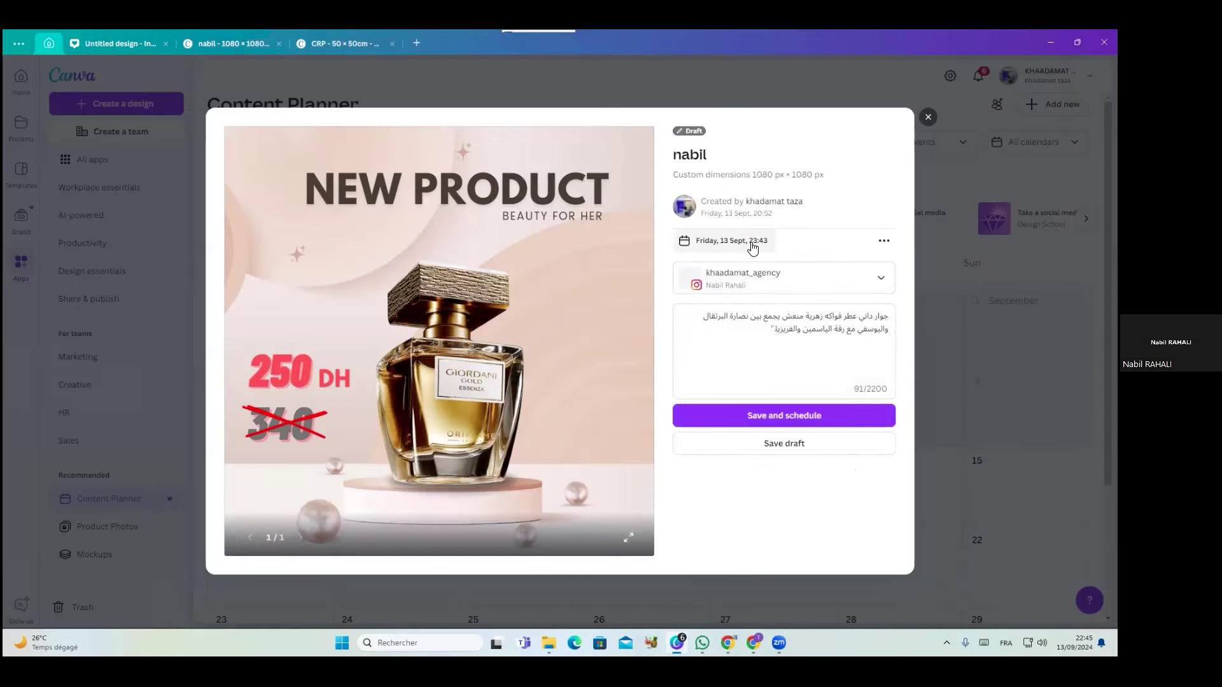
left_click(752, 247)
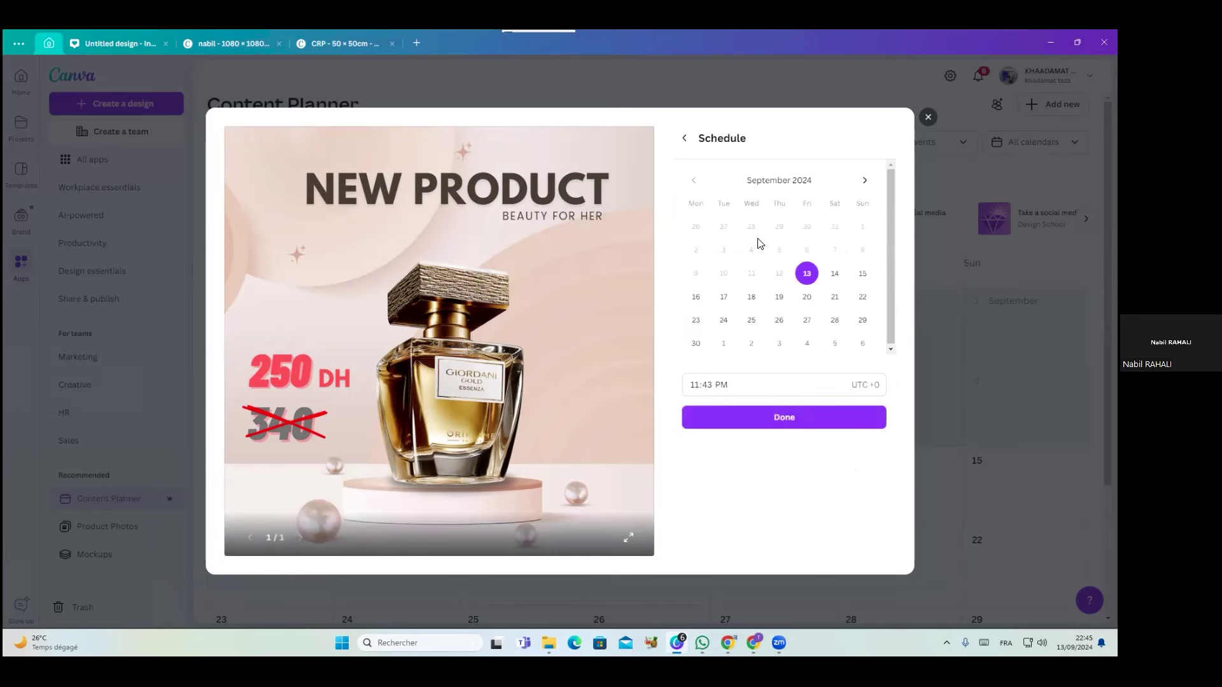
left_click(700, 386)
key("BackSpace")
type("12")
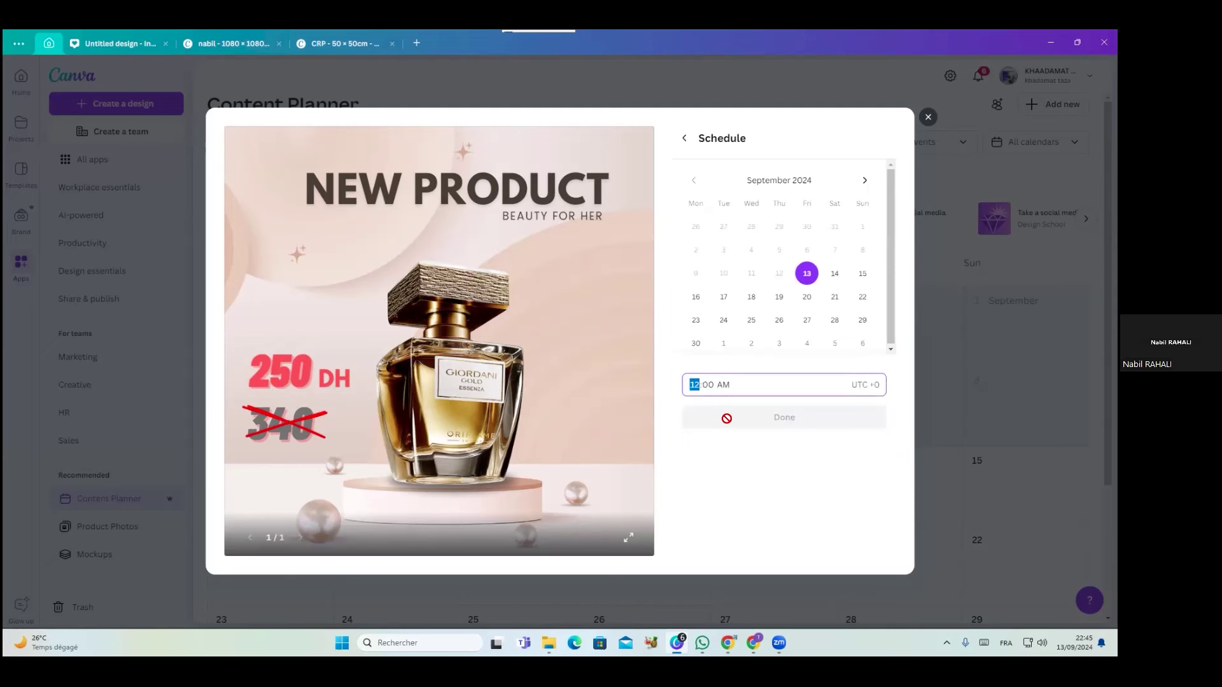
left_click(707, 386)
left_click(694, 385)
type("11")
left_click(708, 386)
type("55")
left_click(708, 386)
type("43")
left_click(928, 116)
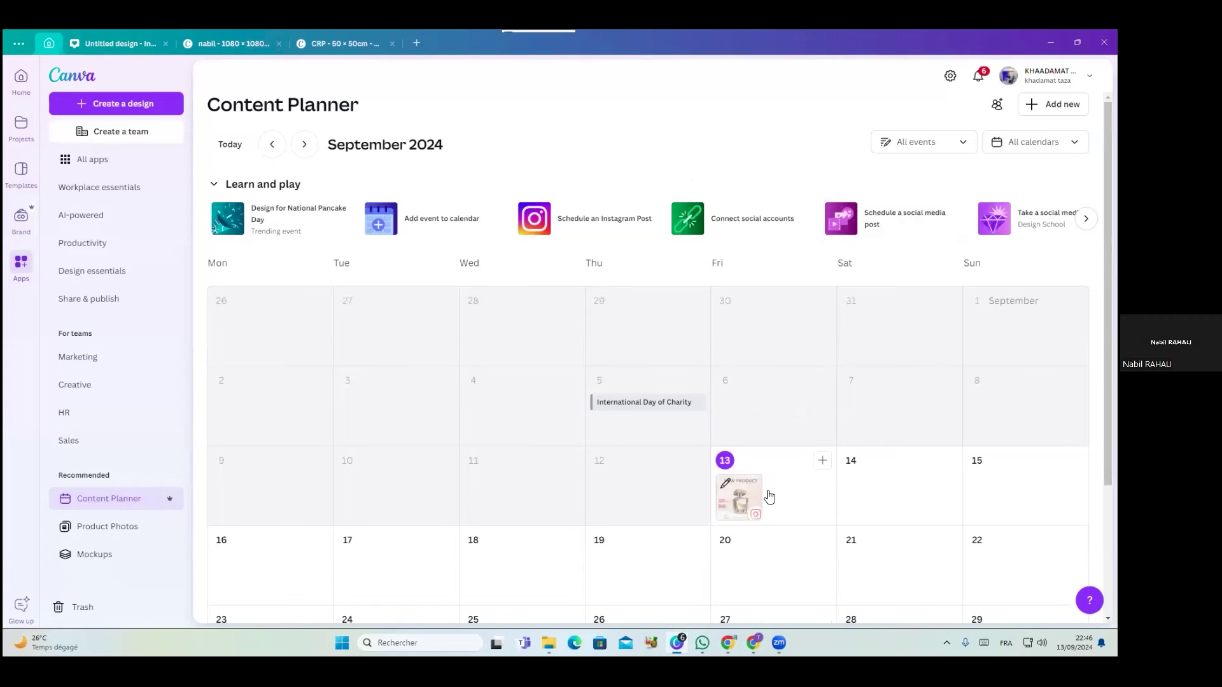
left_click(821, 461)
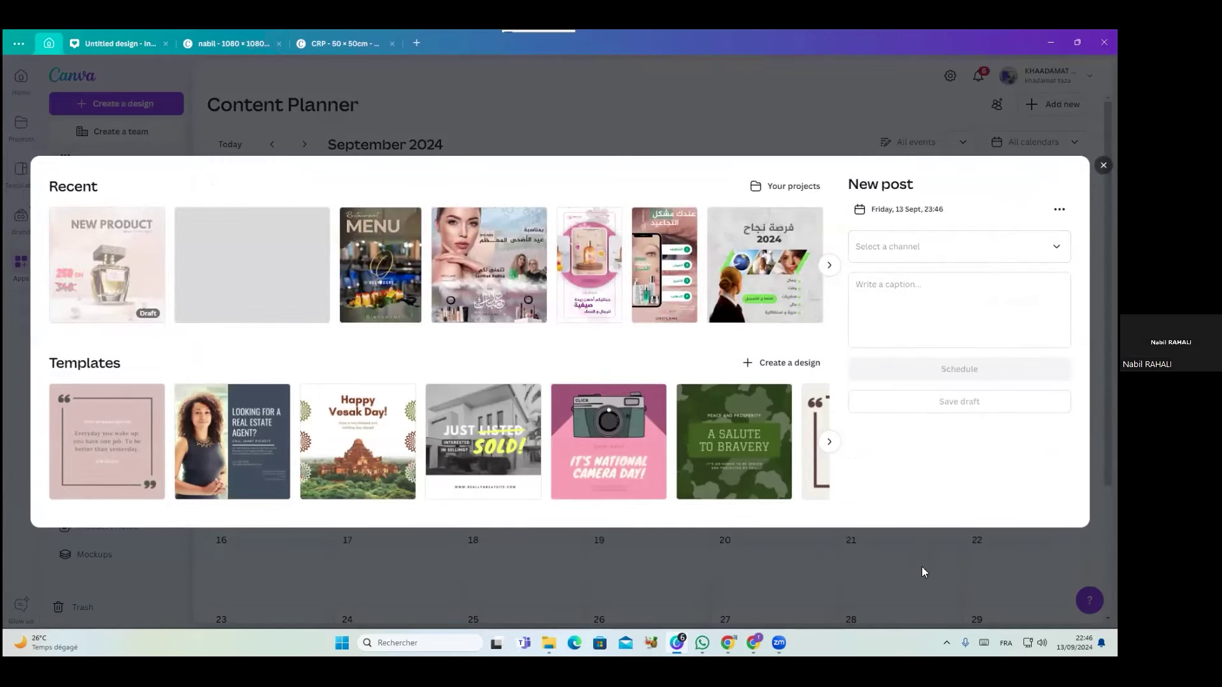
left_click(1103, 166)
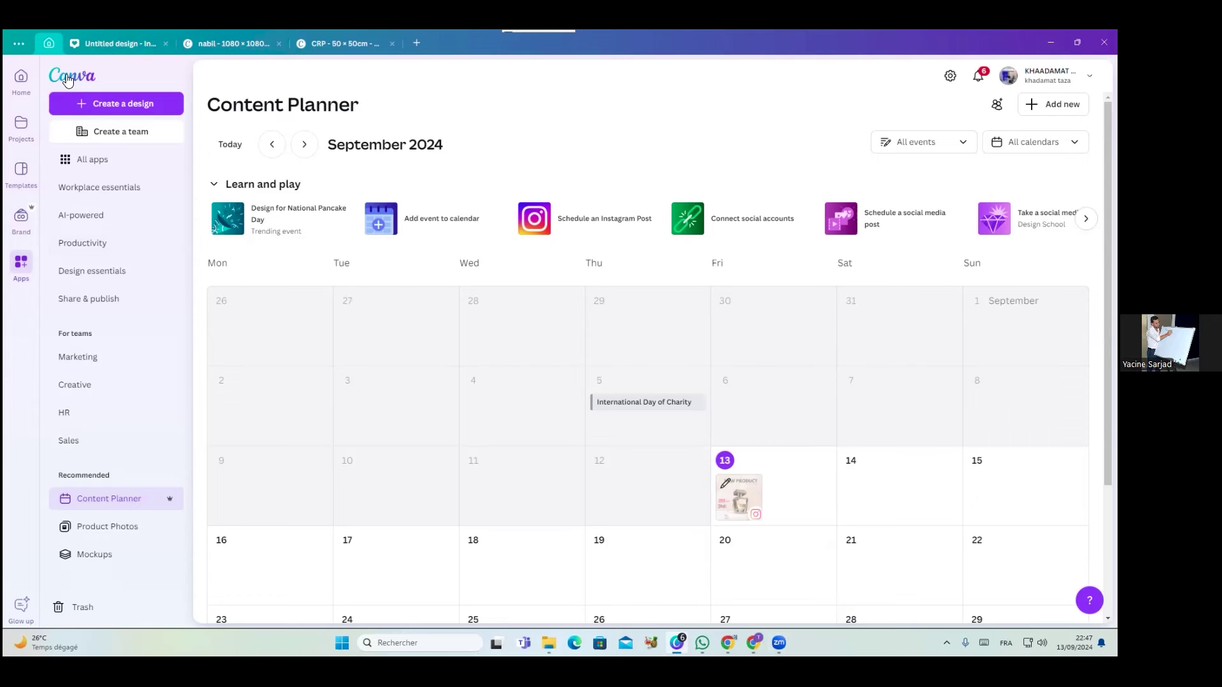
Return to the Canva Home page to see the Recent designs list
left_click(68, 79)
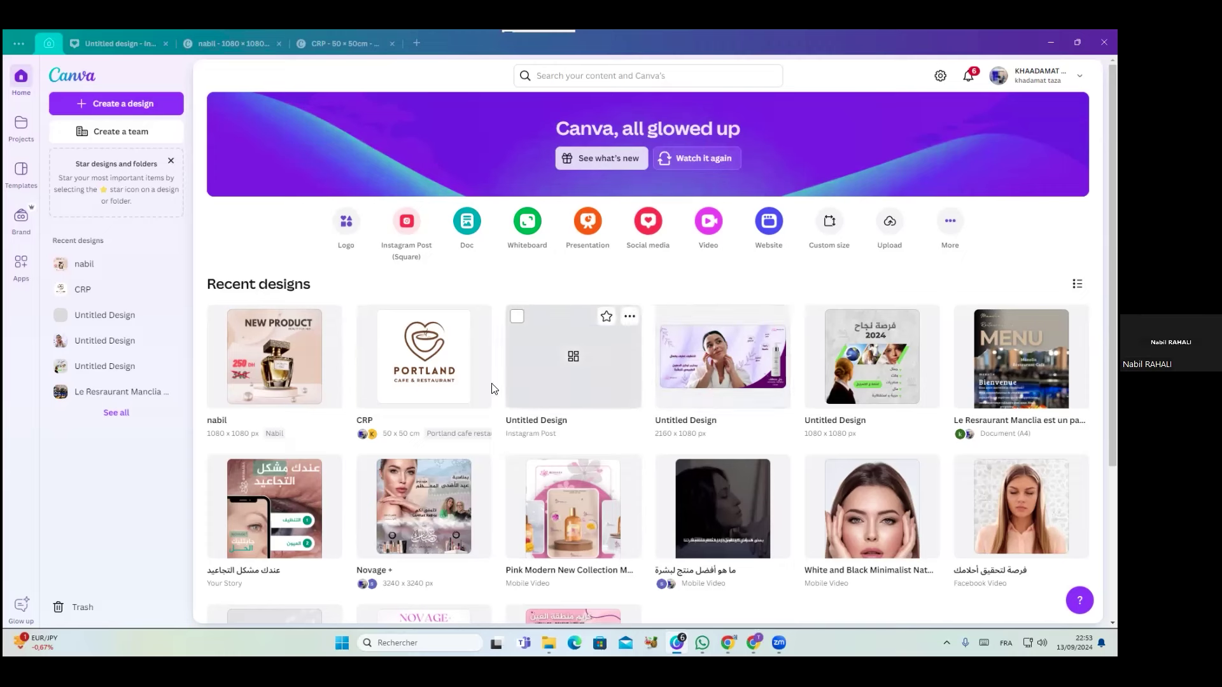
Open the nabil perfume design, then open and close its People with access sharing panel
left_click(311, 370)
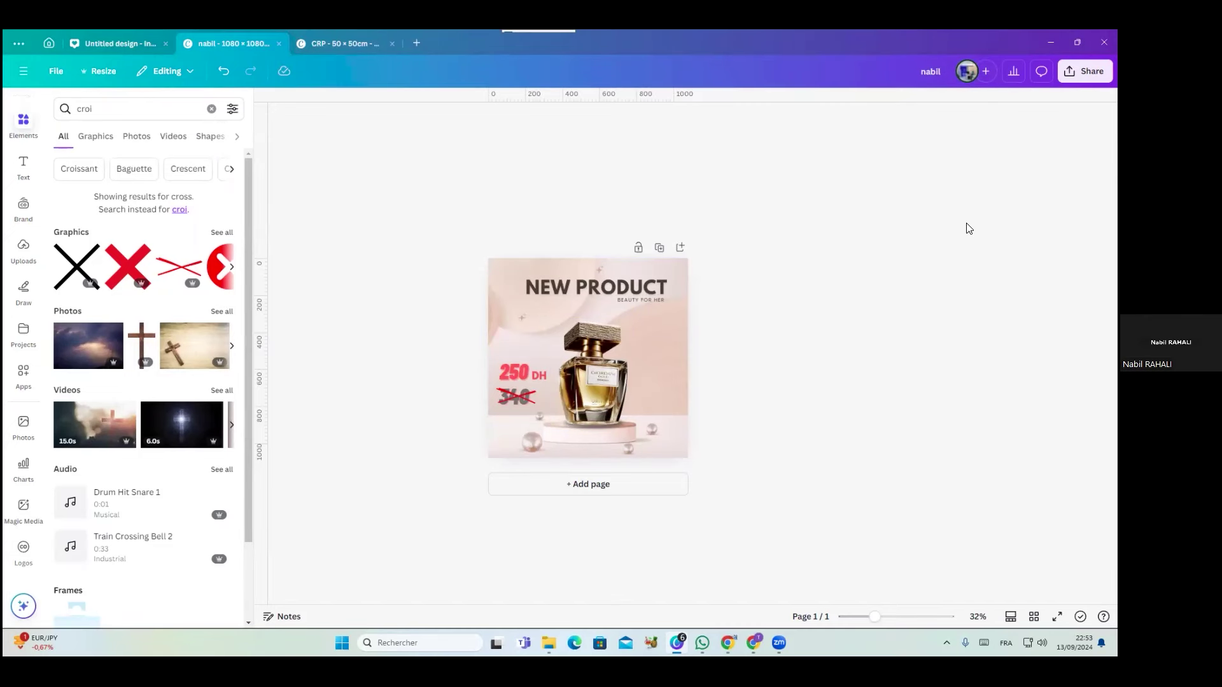
left_click(986, 72)
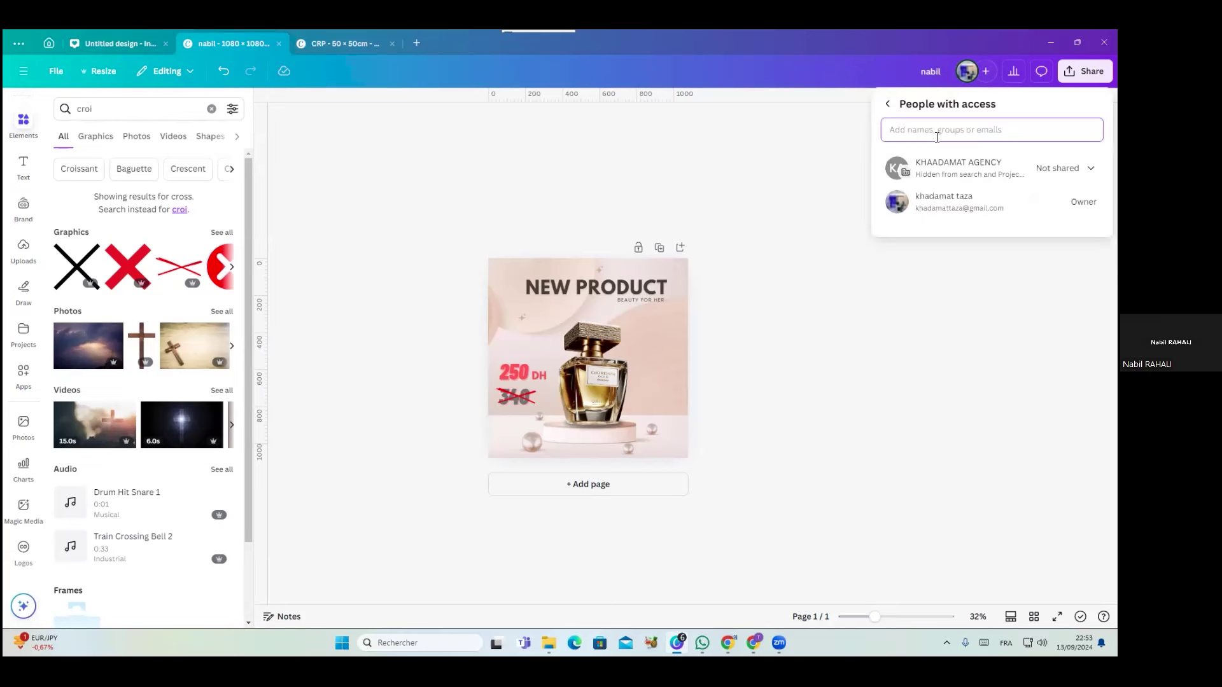
left_click(928, 130)
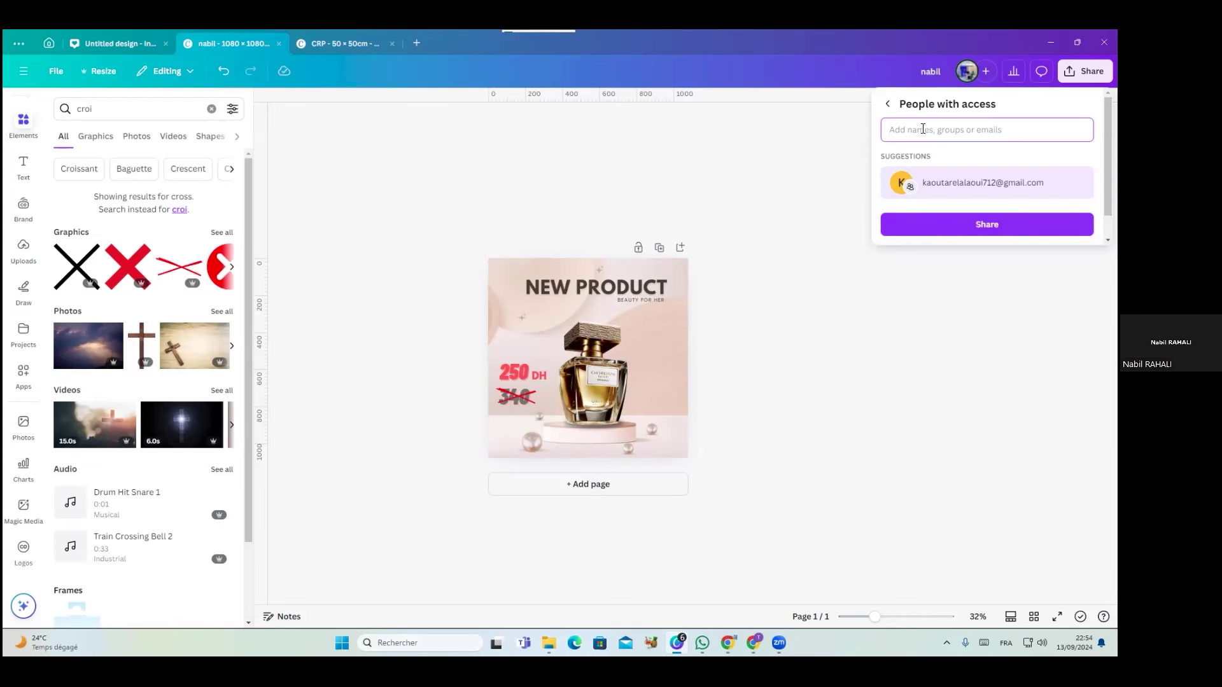
left_click(933, 235)
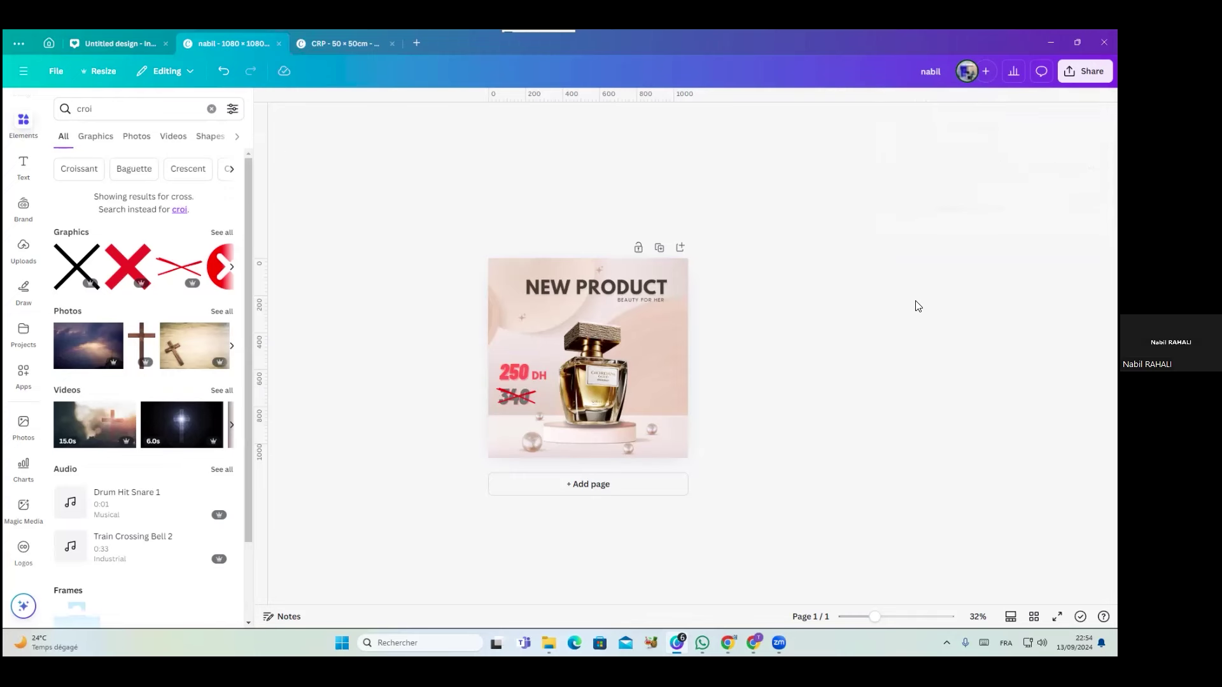
Open the shared NOVAGE+ BRIGHT INTENSE eye-cream design from the Home page notifications
left_click(49, 44)
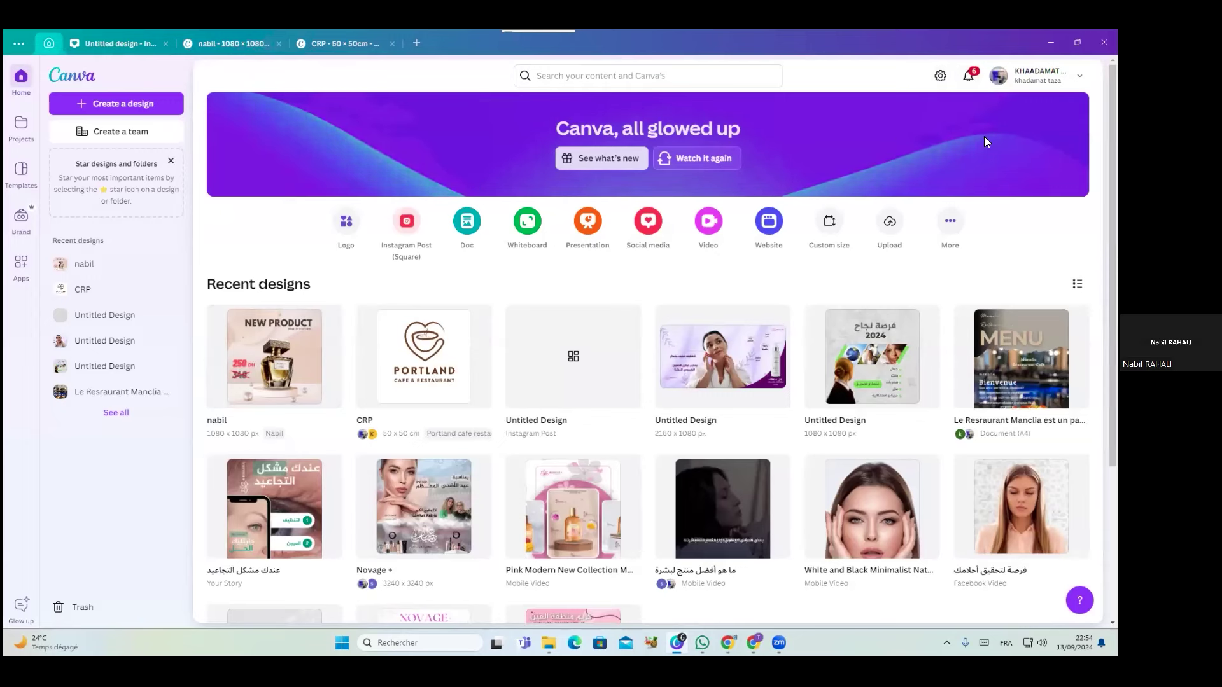
left_click(969, 77)
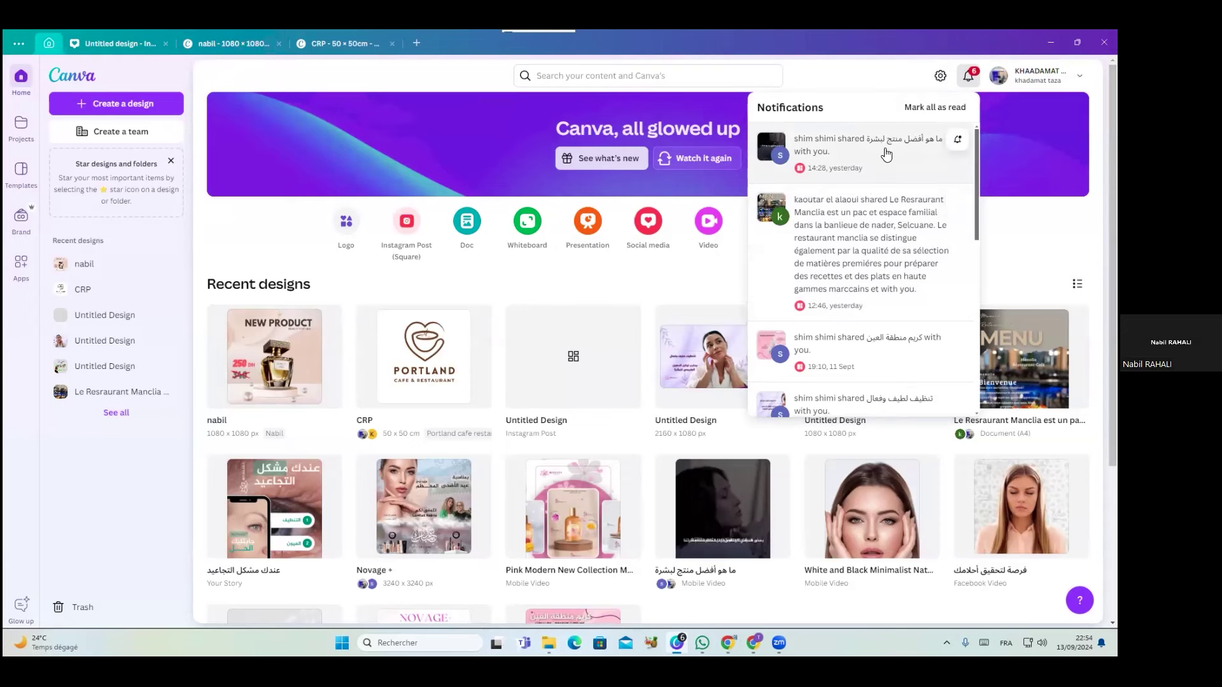
left_click(864, 353)
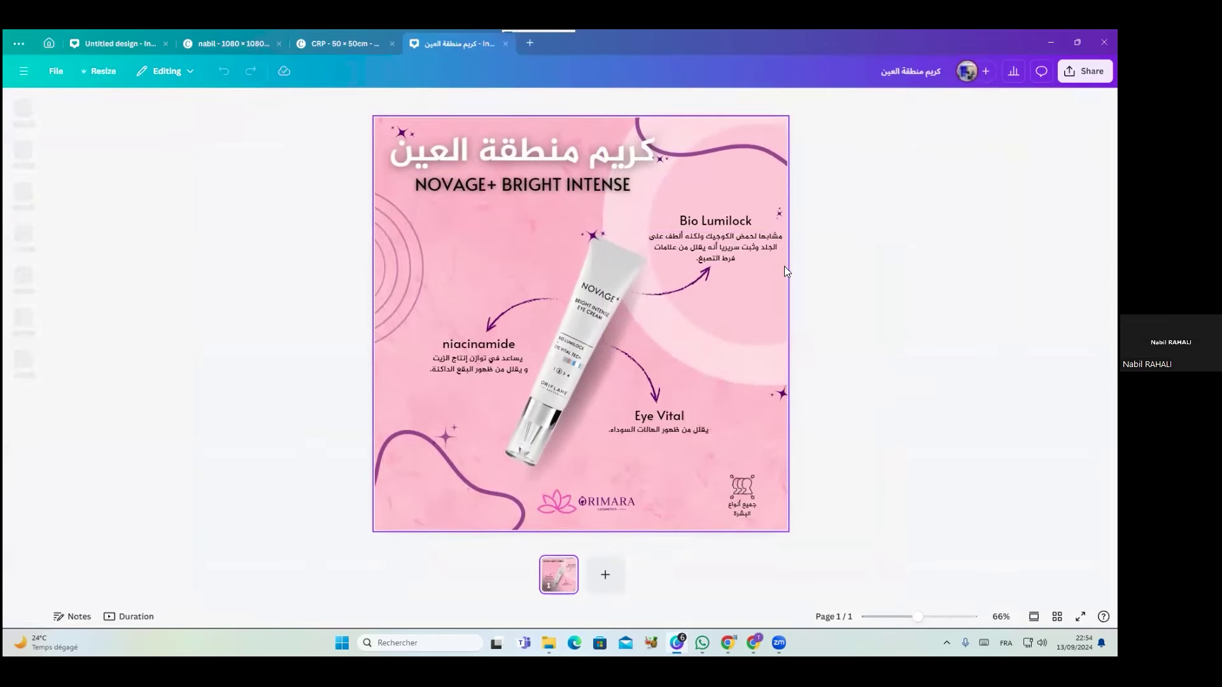
Inspect its Arabic text and pink background, check who has access, then return Home
left_click(729, 243)
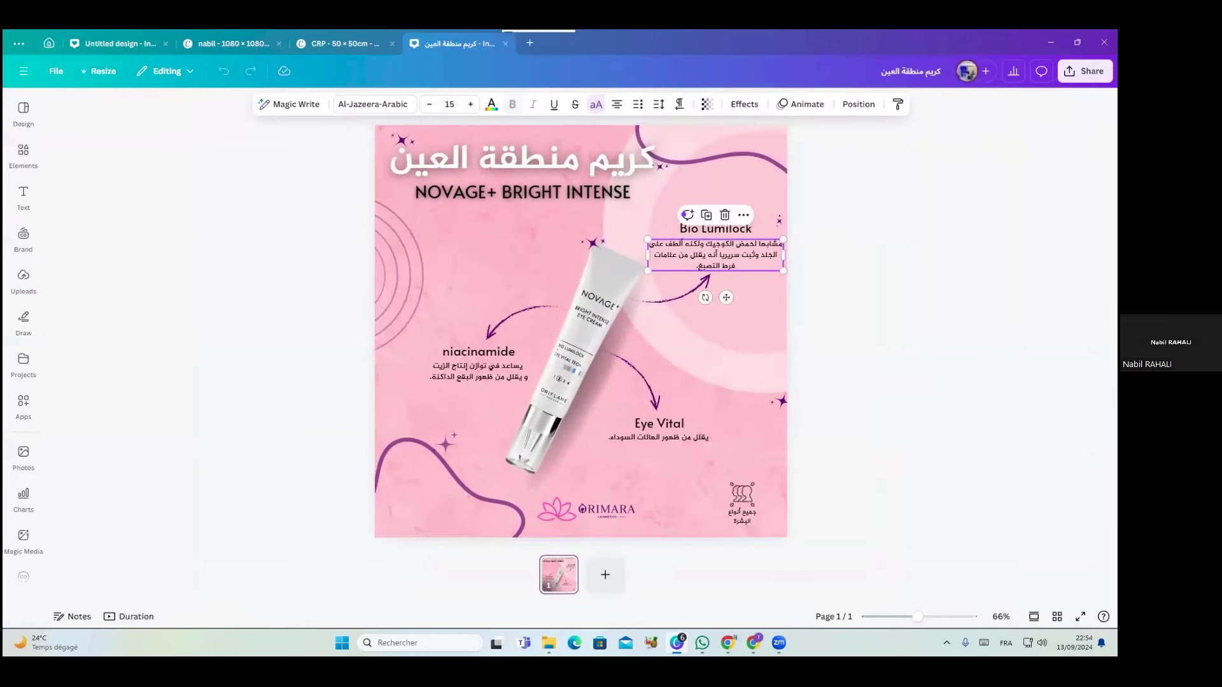
left_click(482, 291)
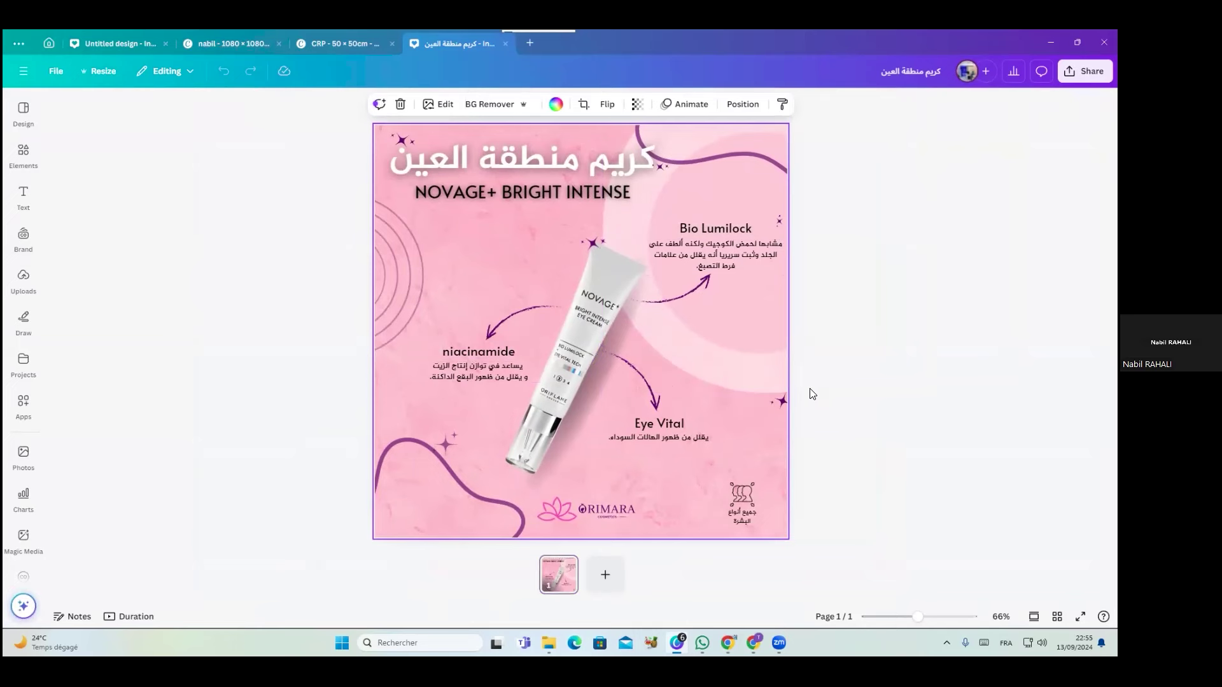
left_click(986, 73)
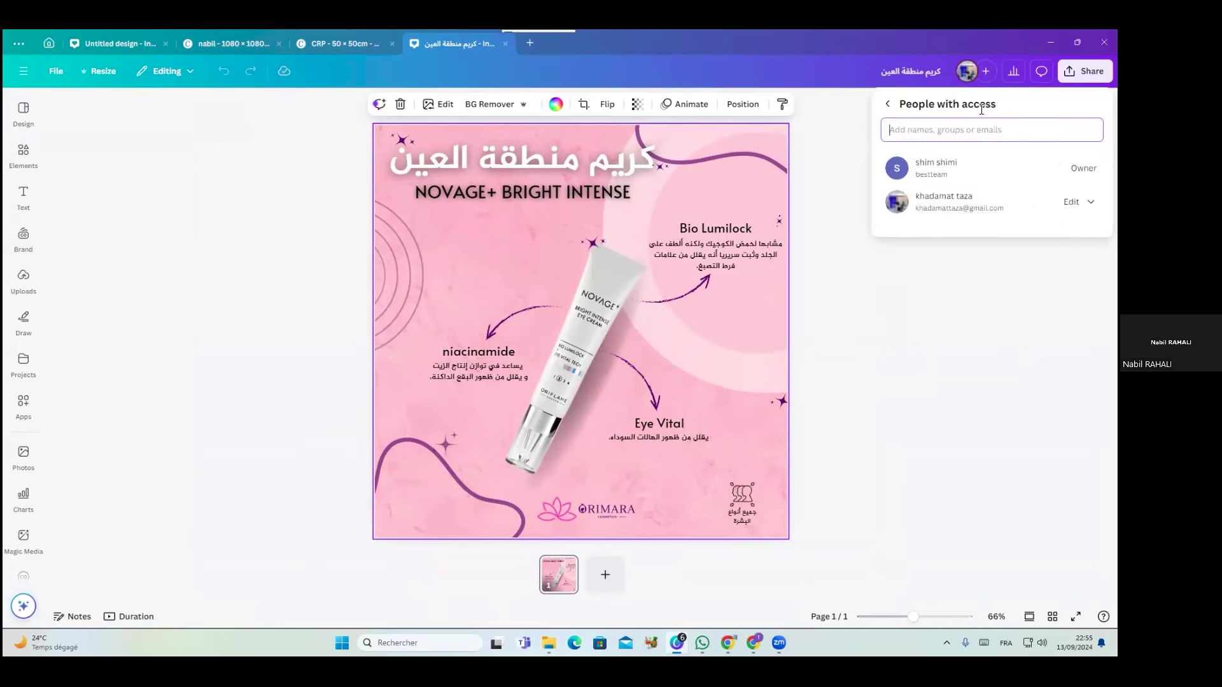
left_click(872, 283)
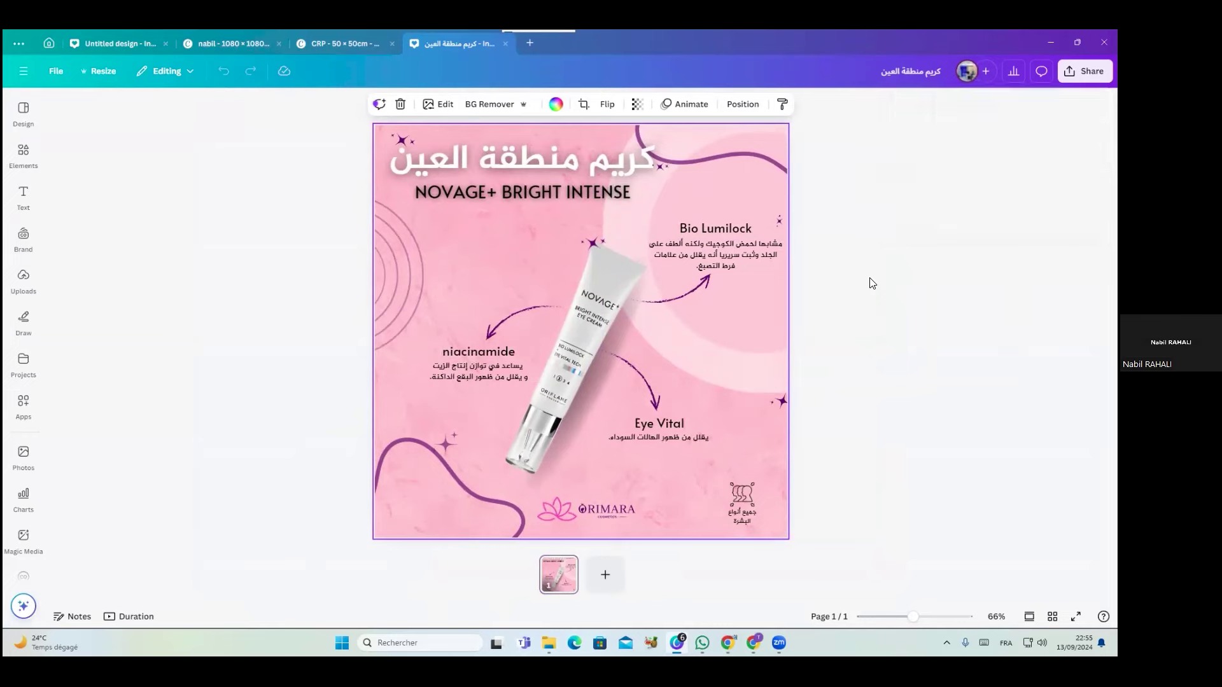
left_click(880, 329)
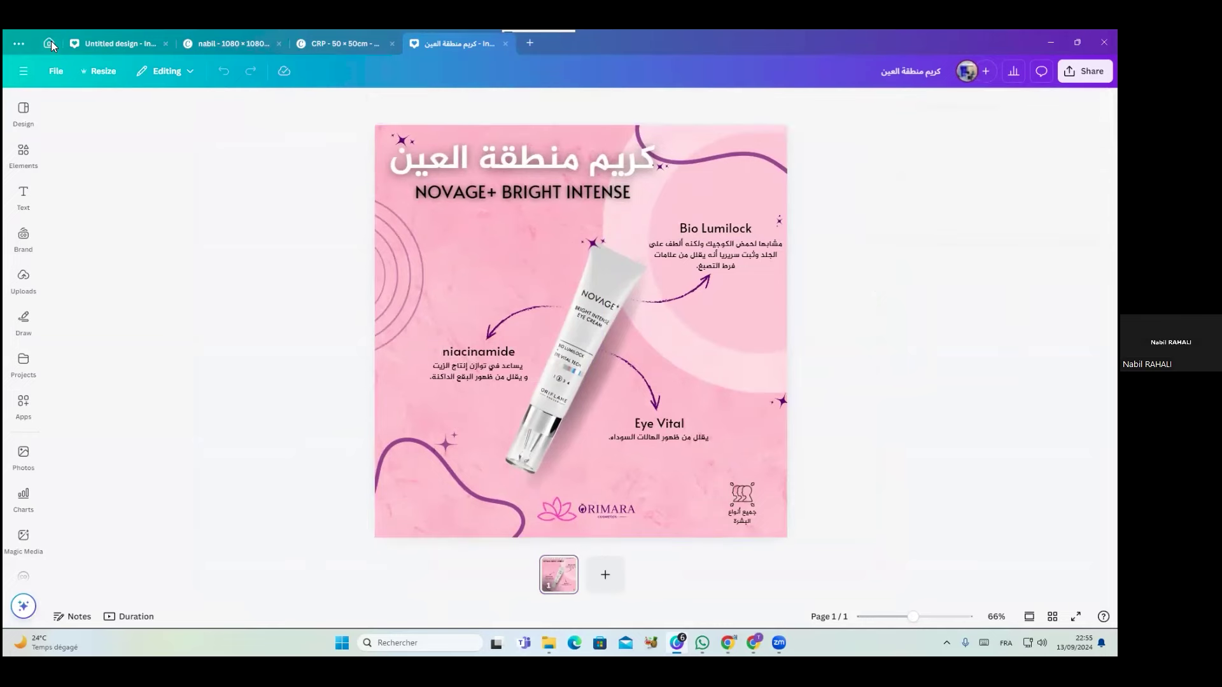
left_click(51, 42)
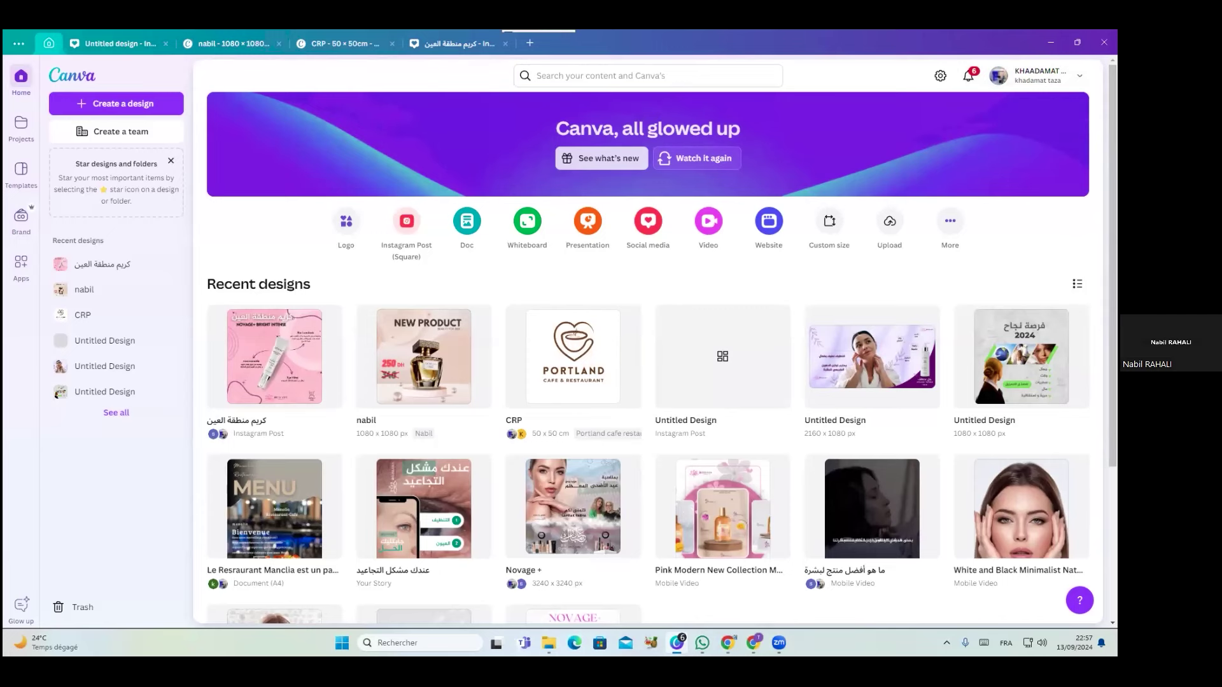
Switch Canva to the nabil design tab, maximize the window, and check its People with access list
left_click_drag(775, 43, 675, 109)
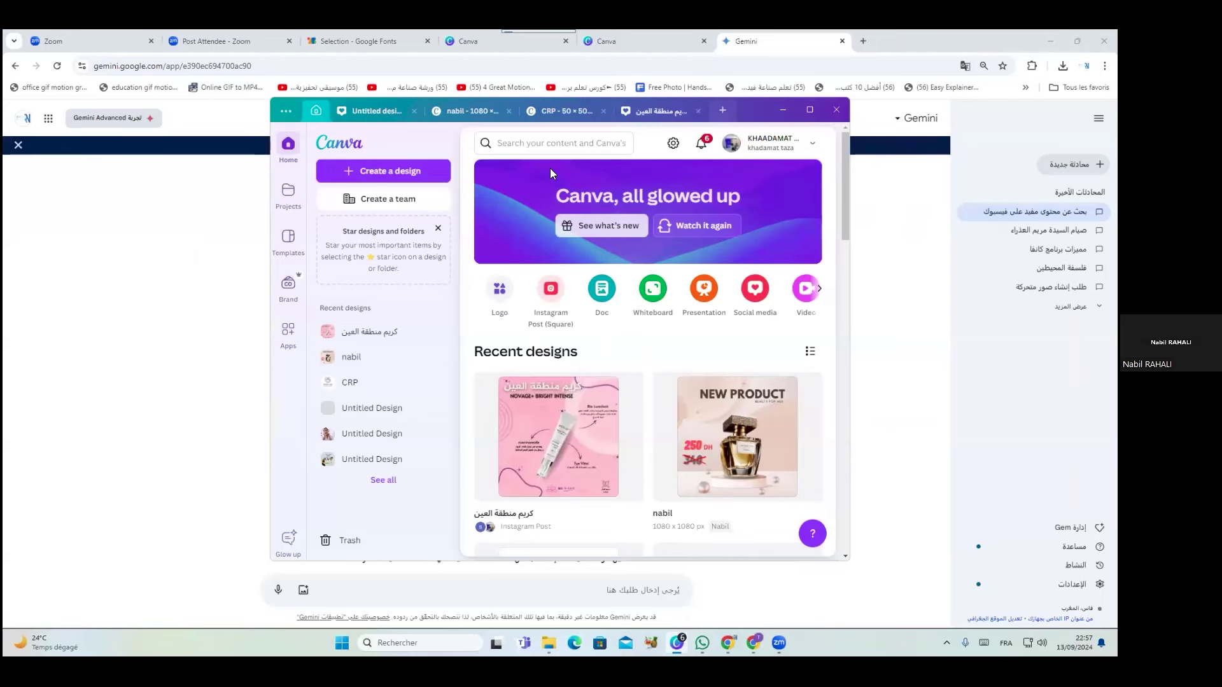
left_click(788, 422)
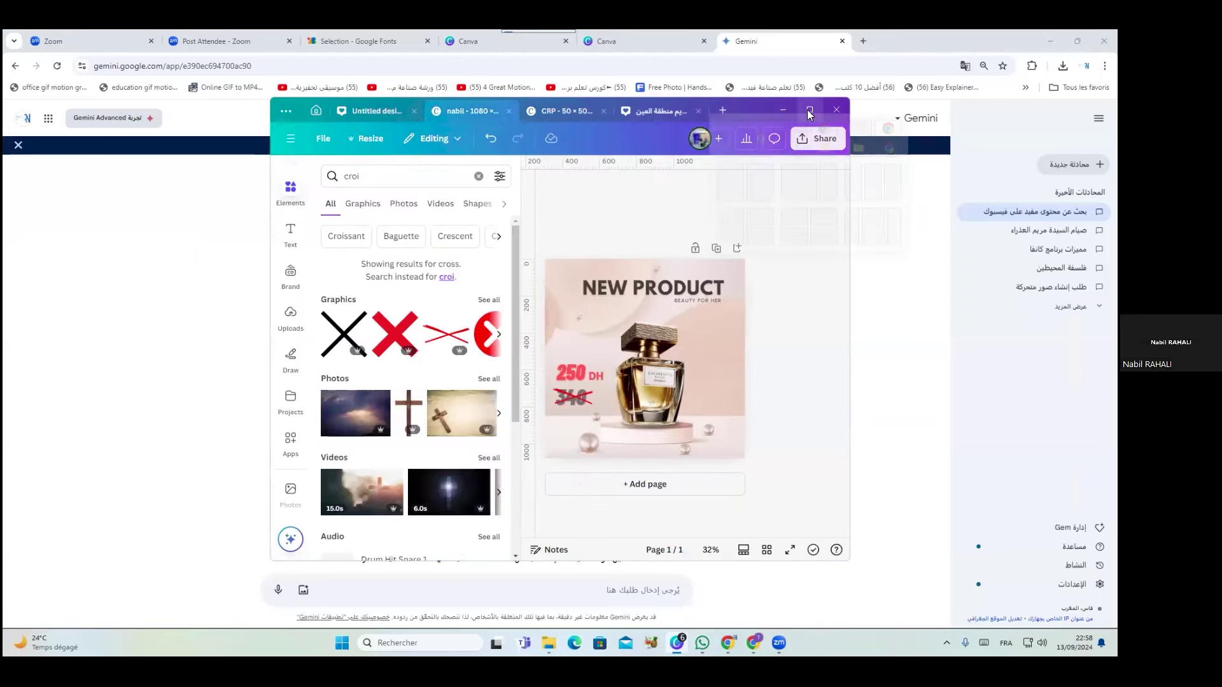
left_click(810, 110)
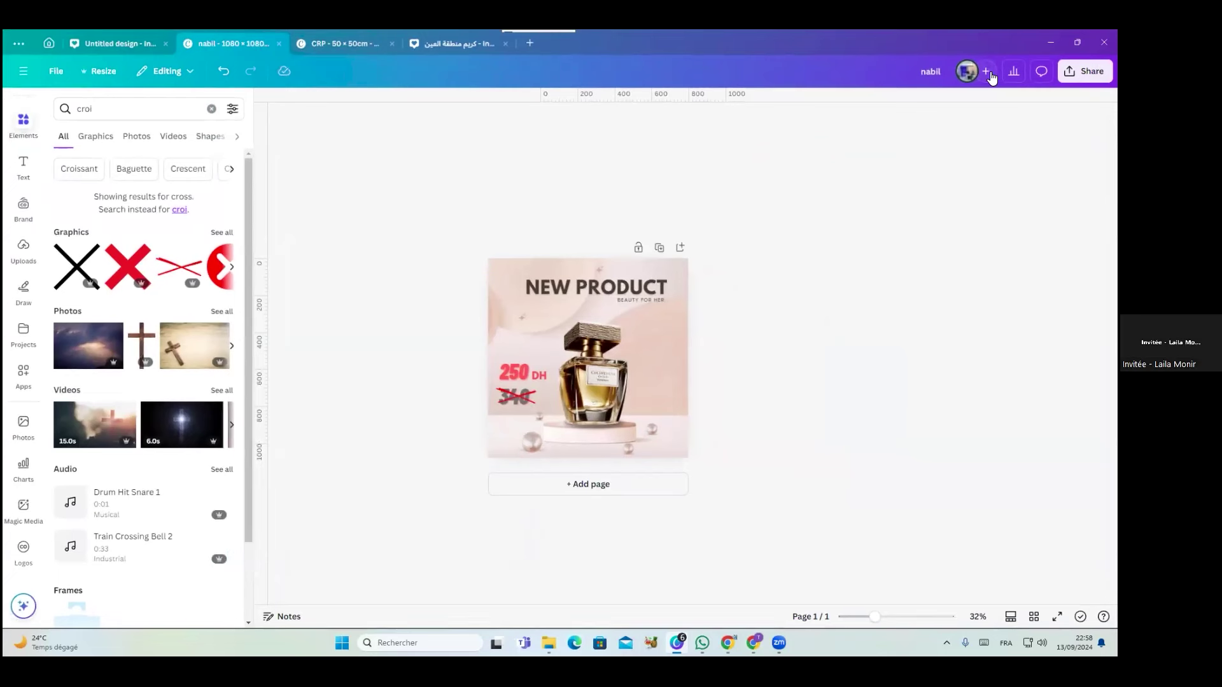
left_click(987, 72)
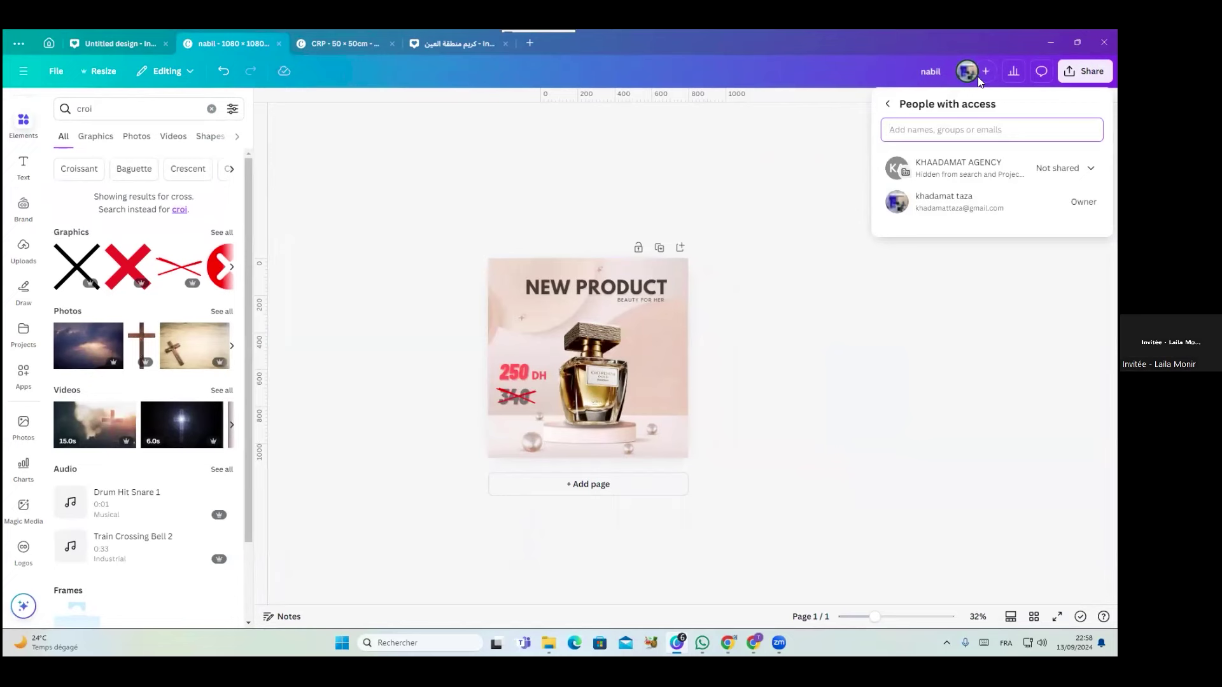
left_click(840, 162)
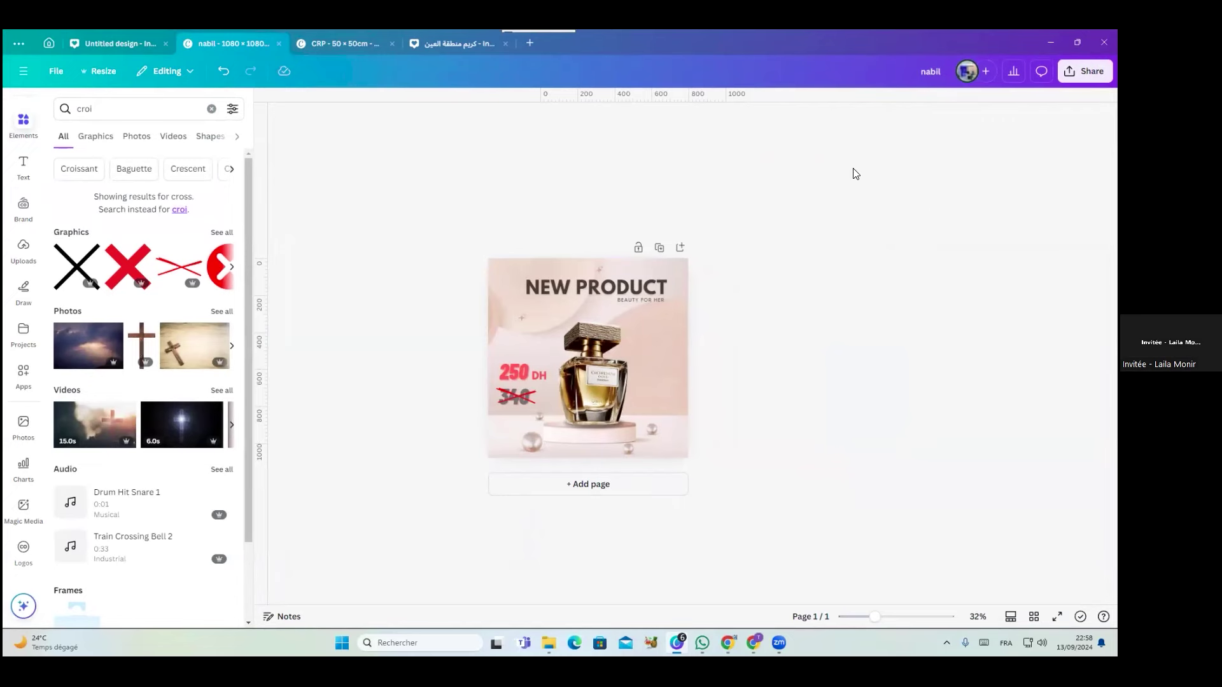
Go back to Canva Home, view the Create a team offer, and dismiss it
left_click(46, 42)
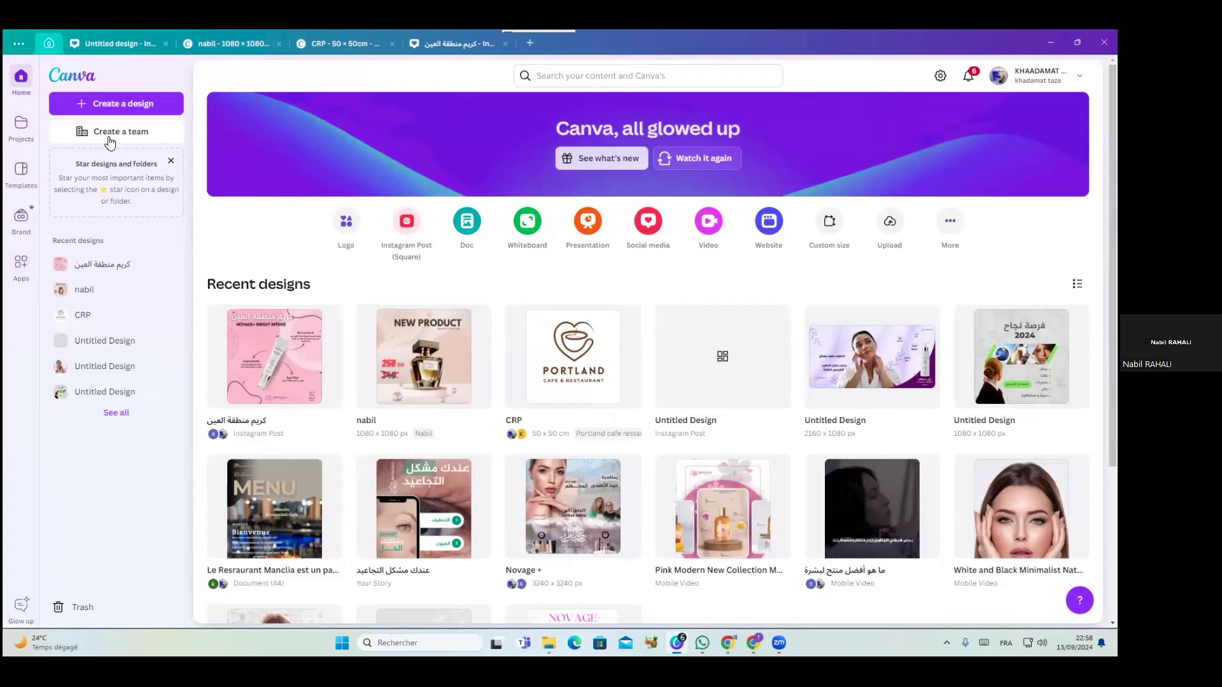
left_click(97, 131)
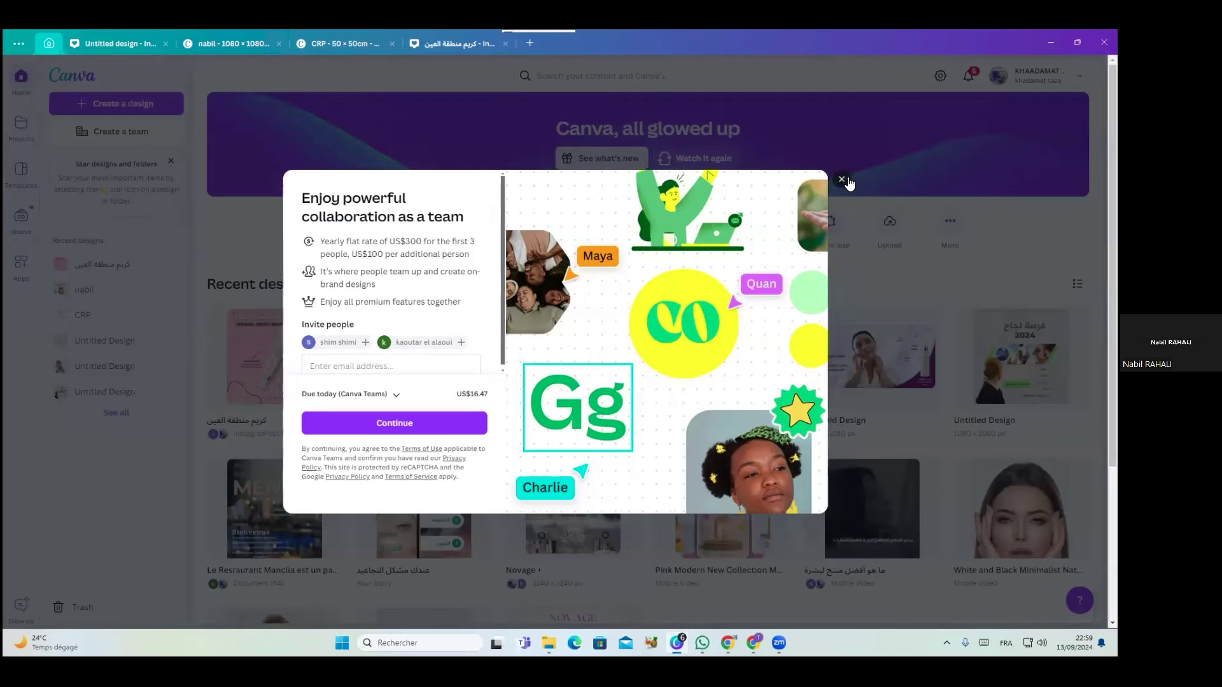
left_click(846, 181)
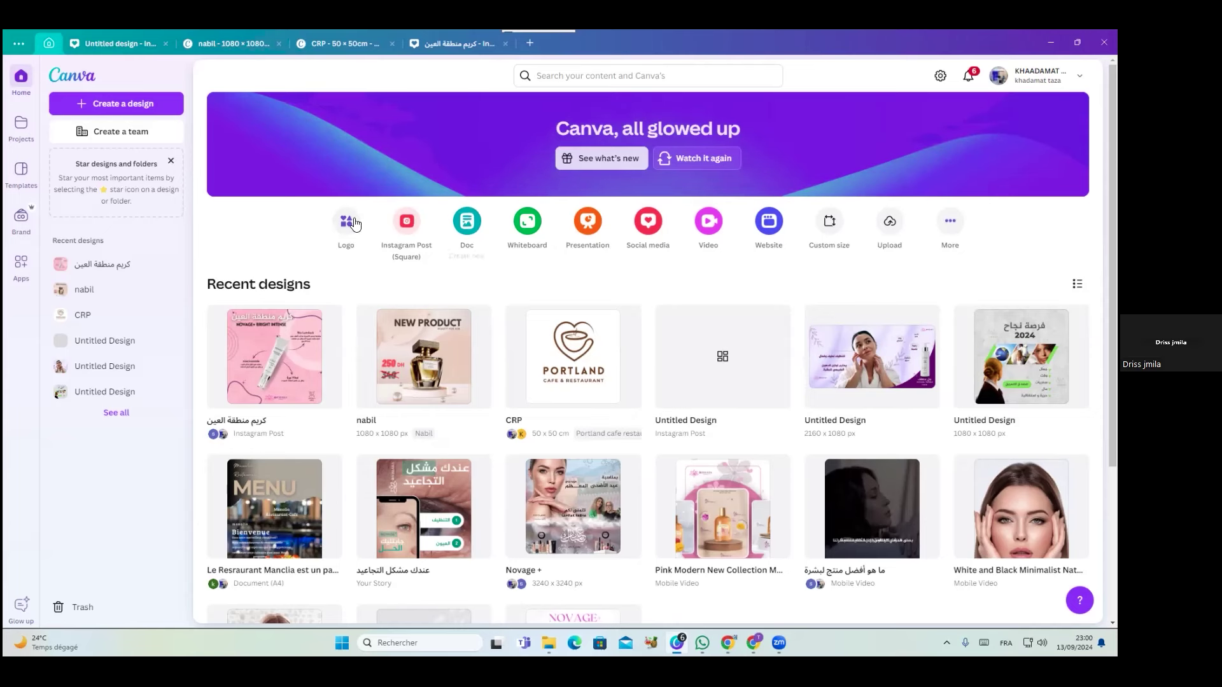
left_click(15, 270)
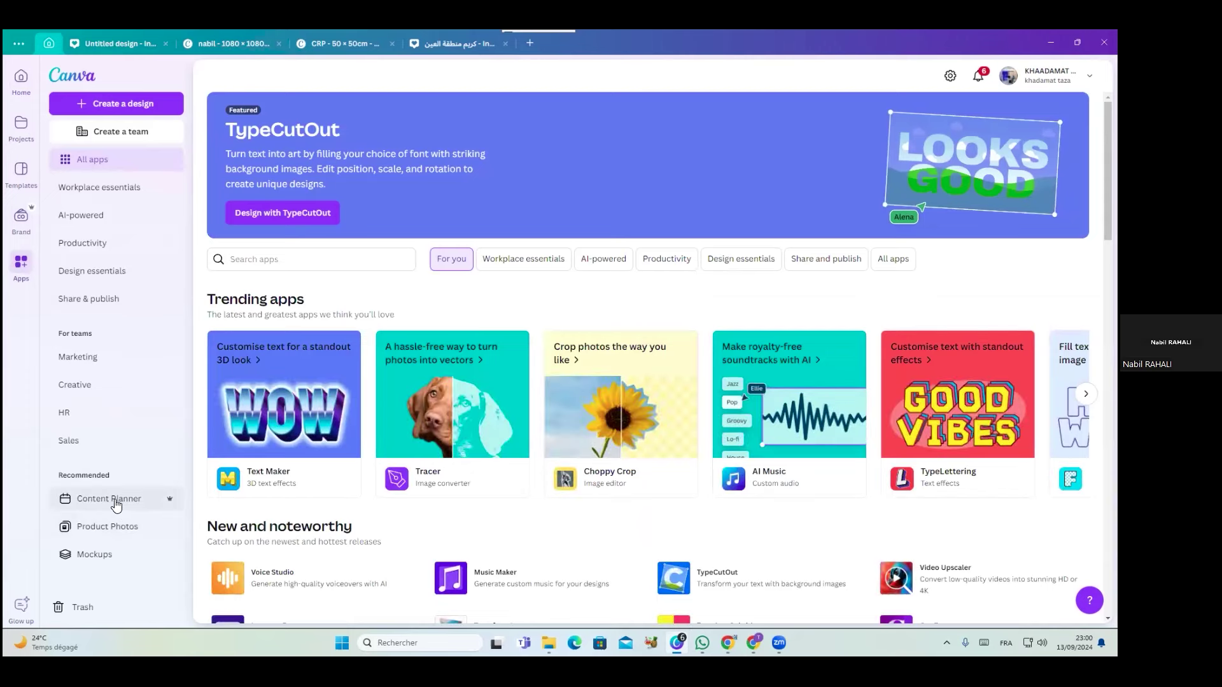
left_click(108, 554)
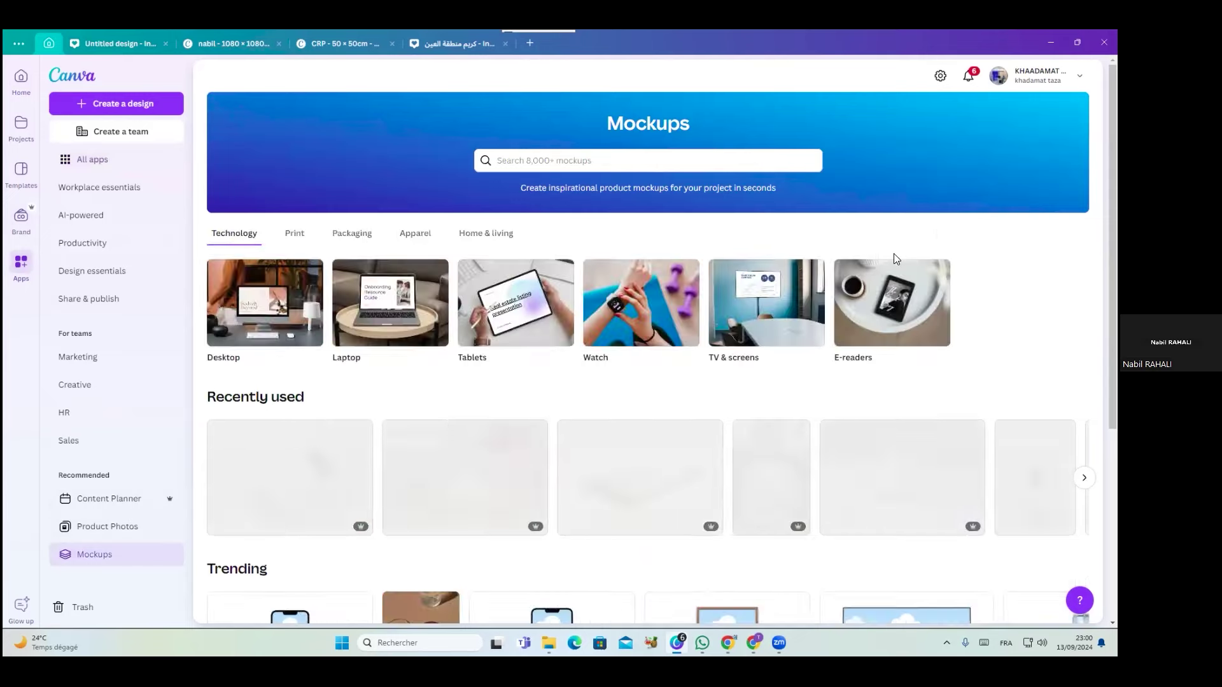
left_click(368, 234)
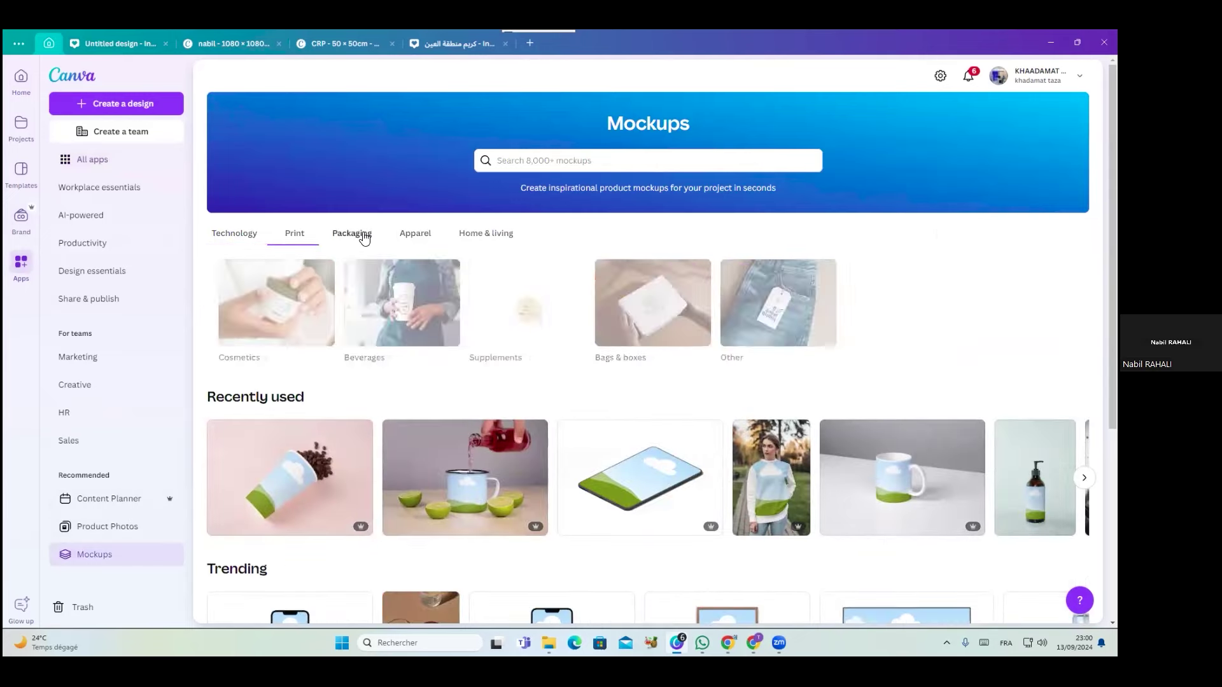
scroll(763, 365, "down", 5)
scroll(766, 366, "up", 5)
left_click(612, 330)
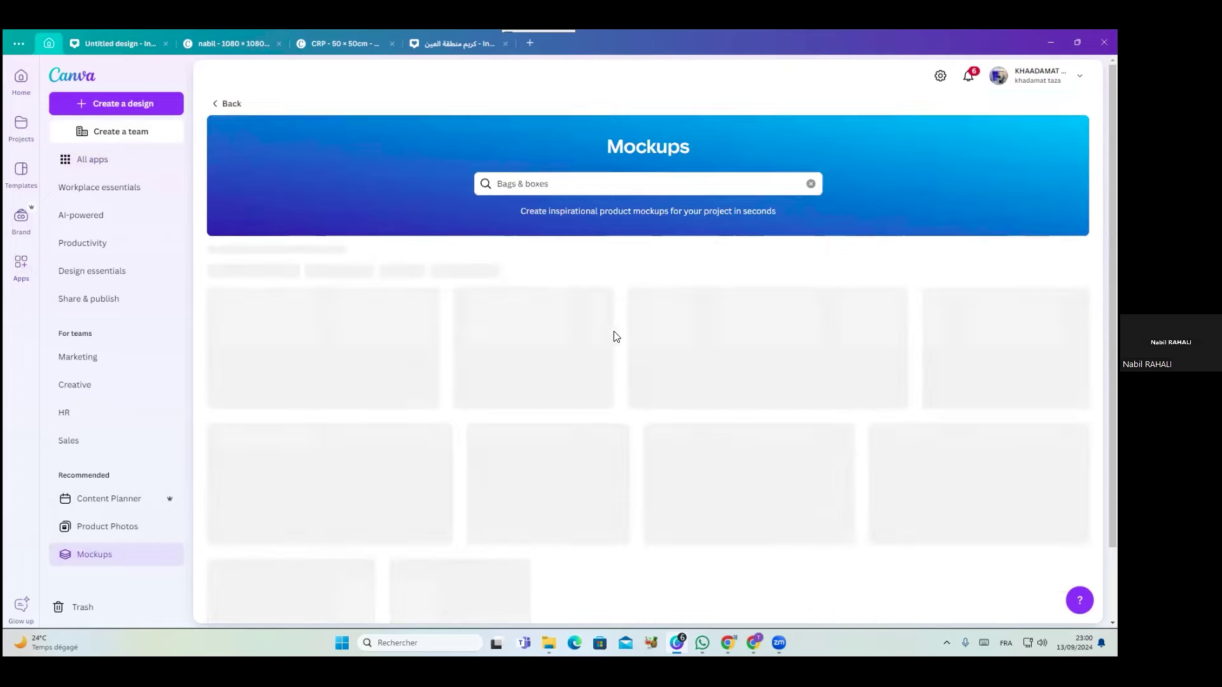
scroll(611, 539, "down", 6)
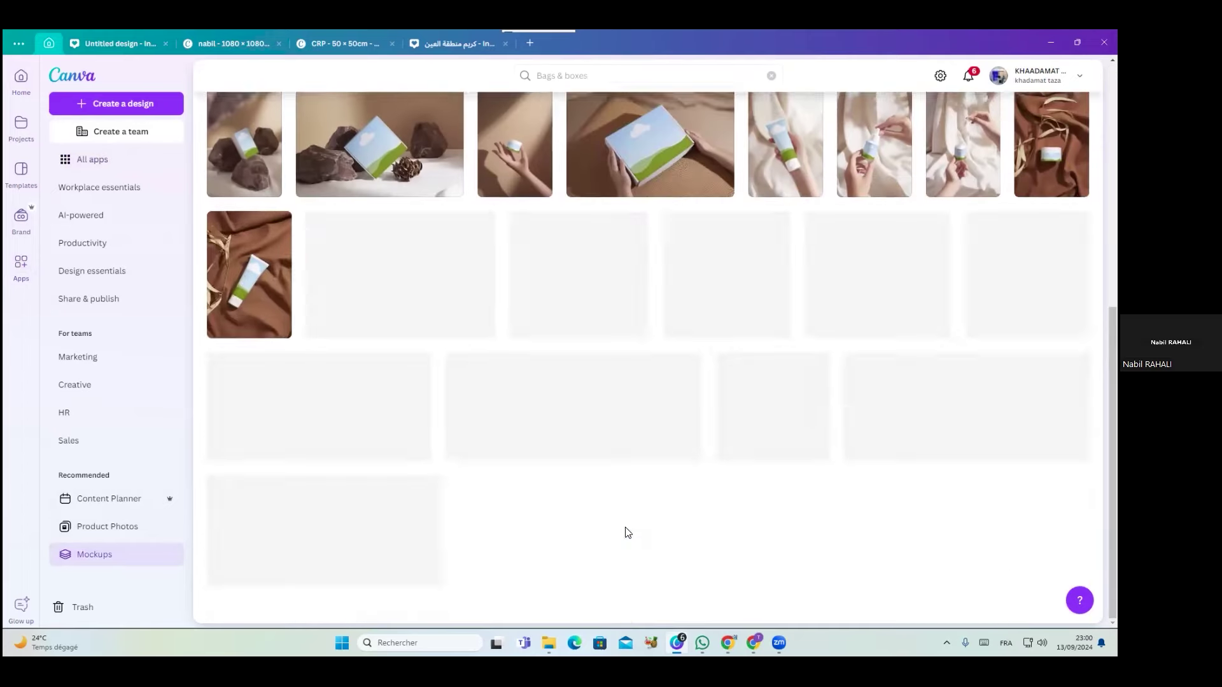
scroll(358, 272, "up", 6)
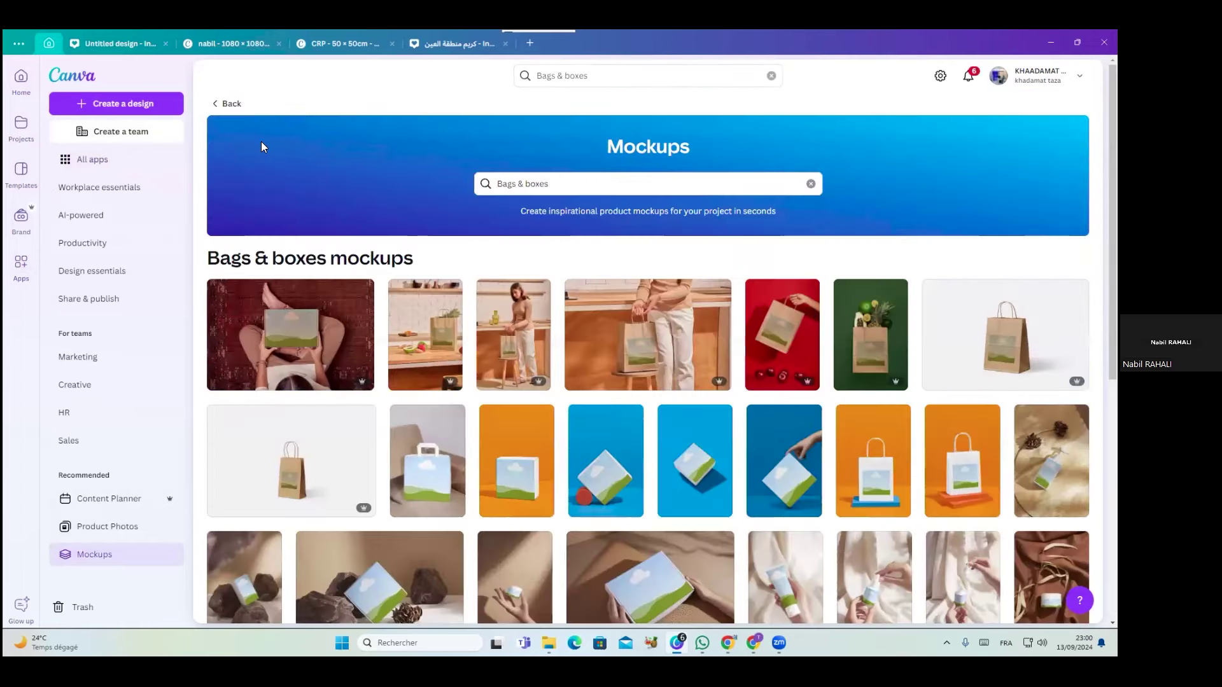
left_click(222, 104)
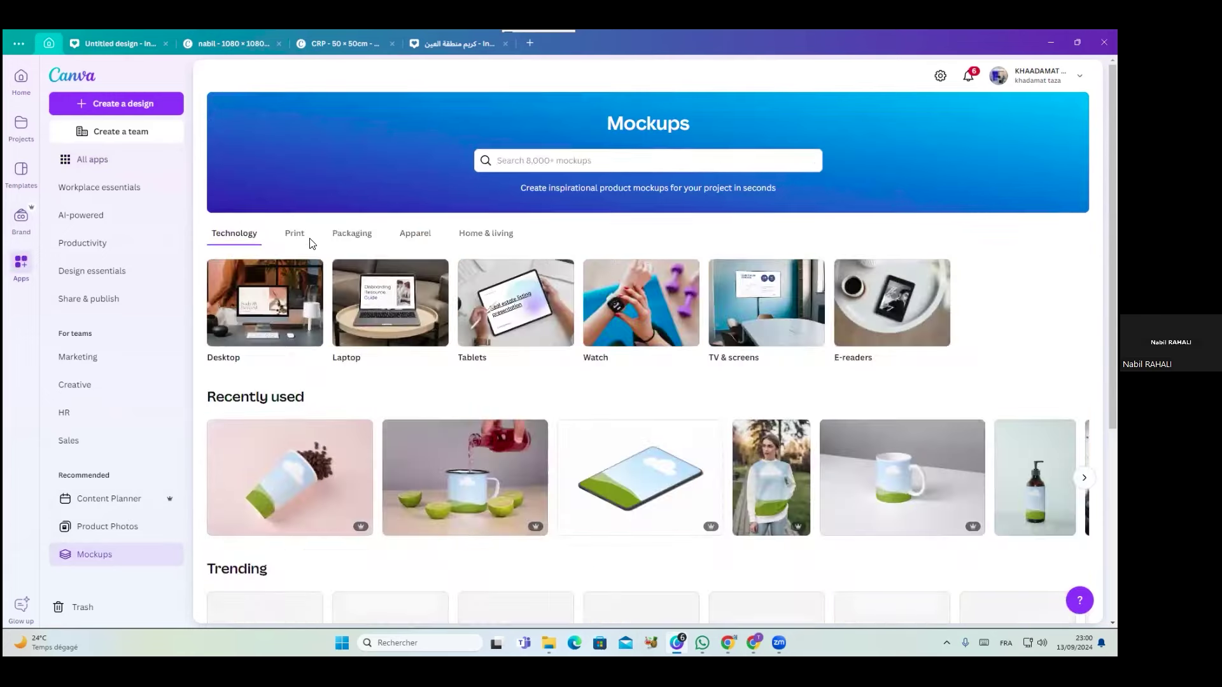
left_click(296, 237)
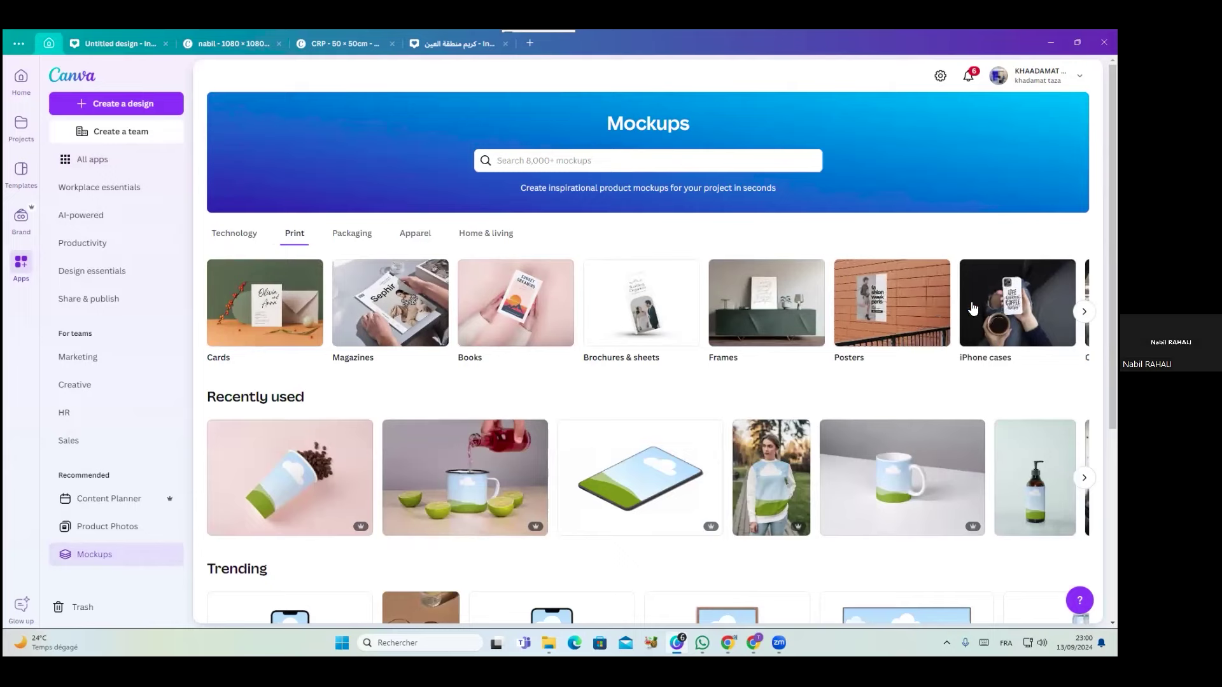
left_click(520, 307)
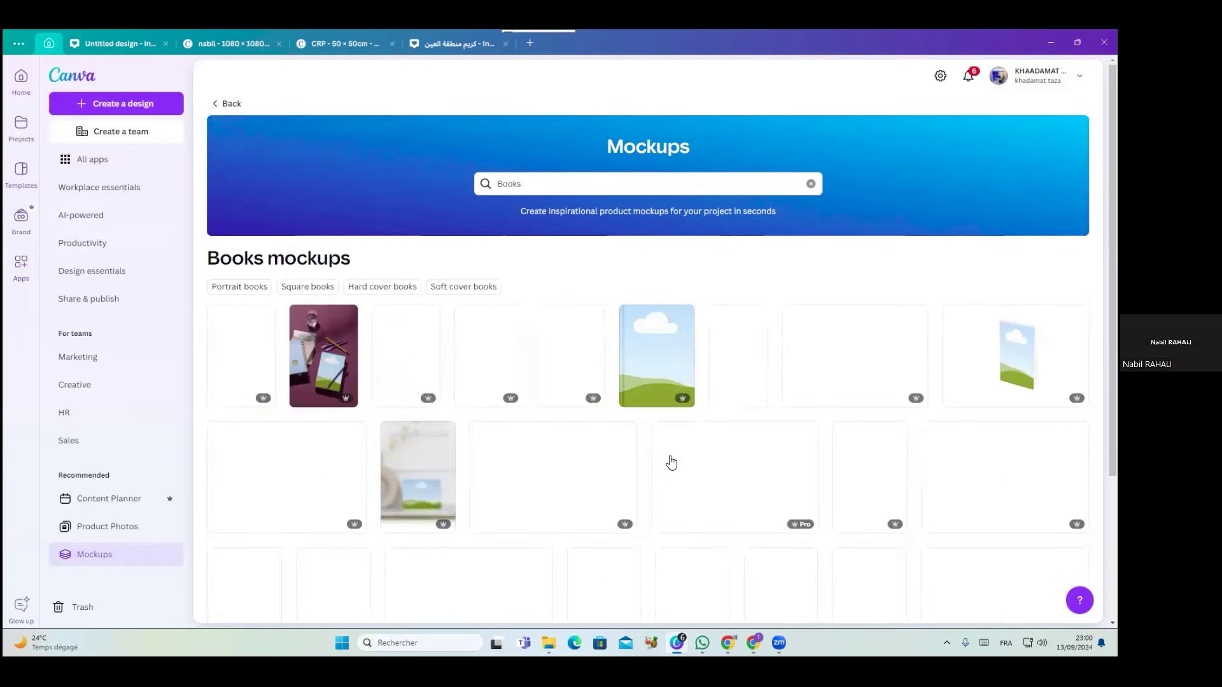
left_click(216, 105)
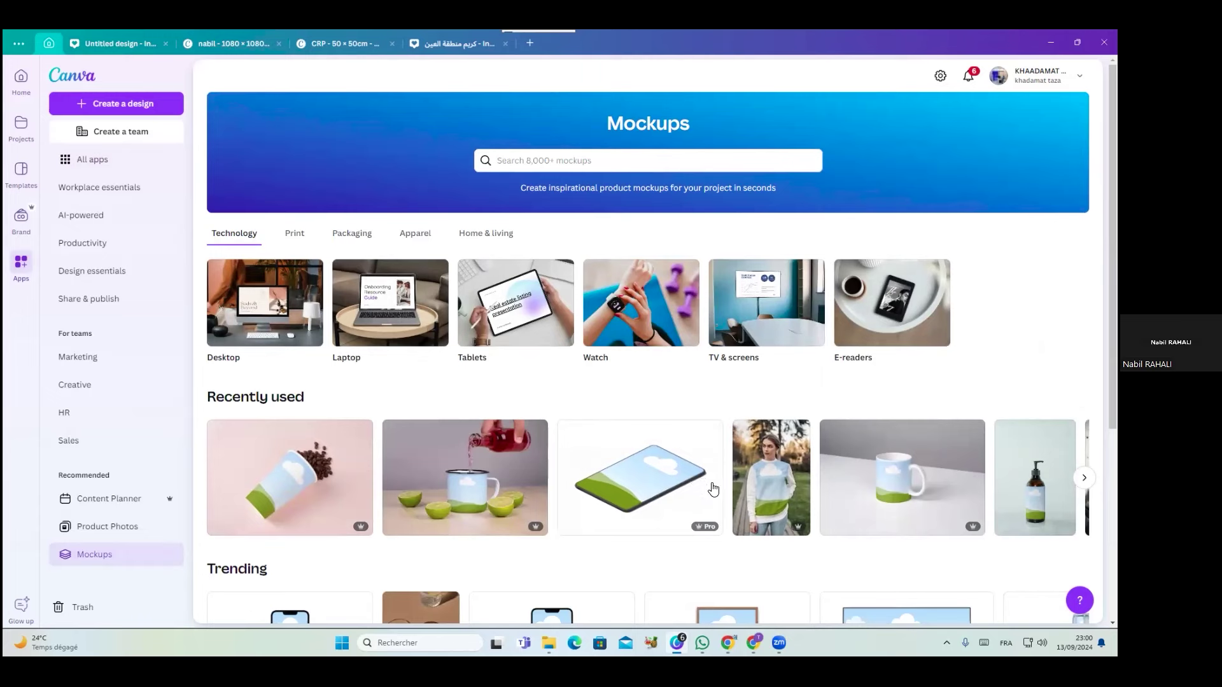
left_click(644, 495)
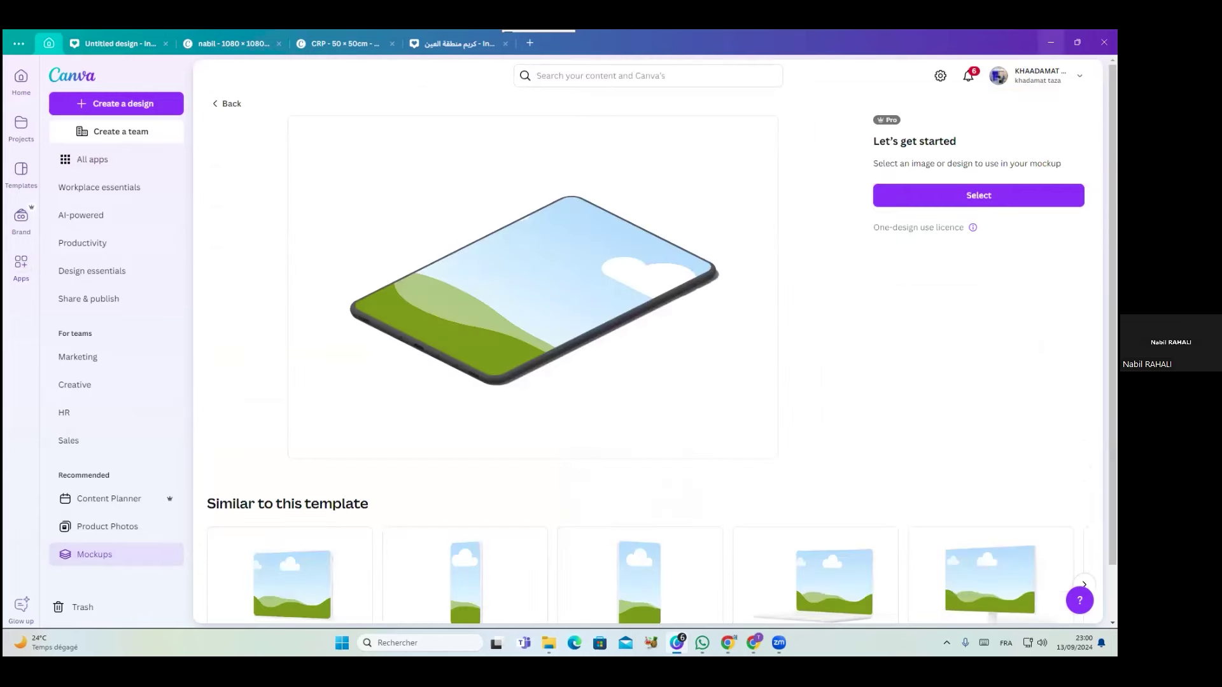
left_click(676, 643)
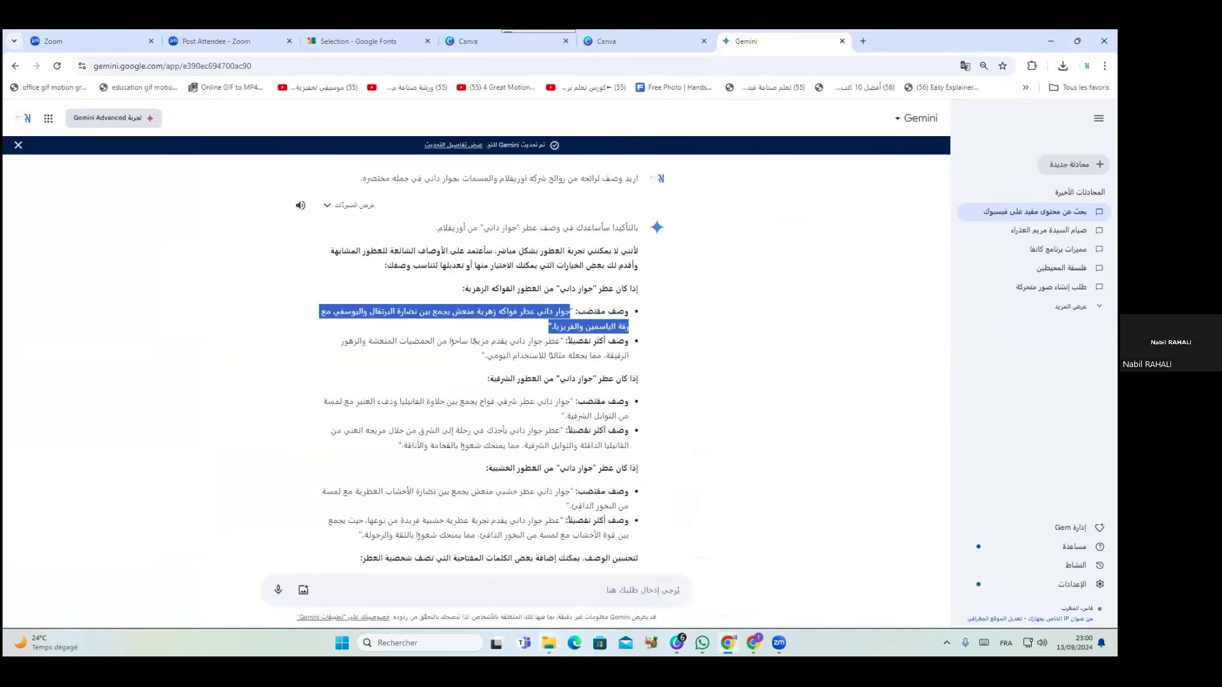
Open the tablet mockup PNG from the Téléchargements folder in Photos
mouse_move(549, 643)
left_click(535, 595)
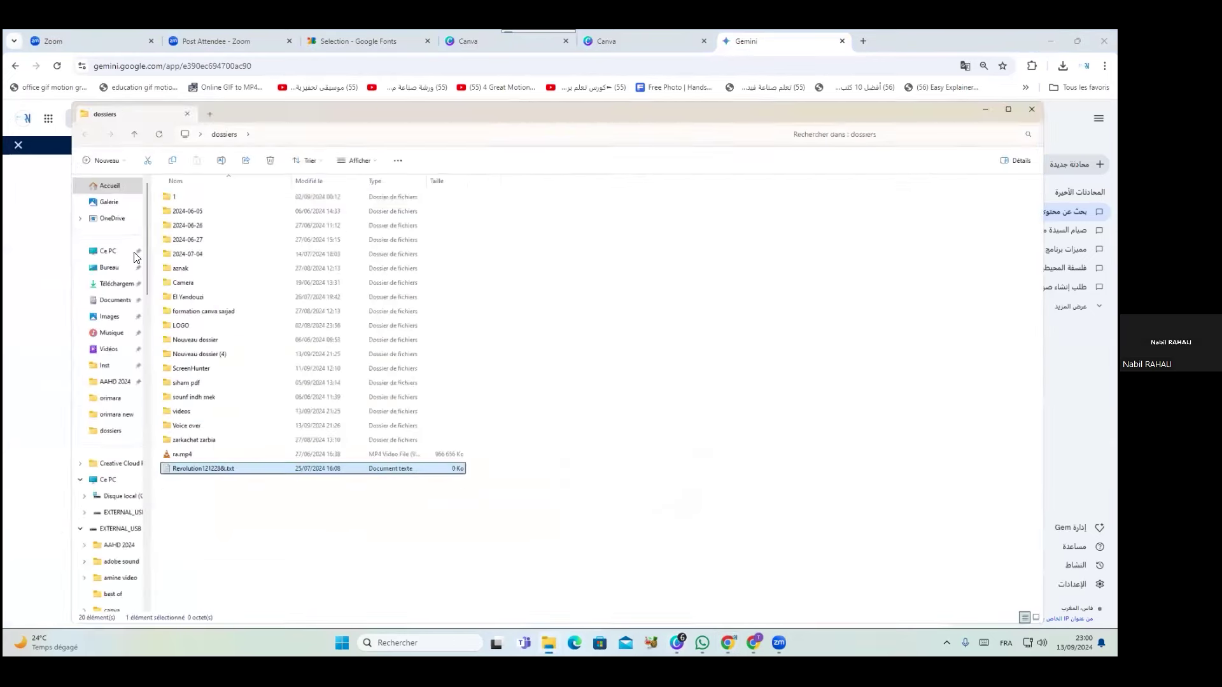
left_click(57, 236)
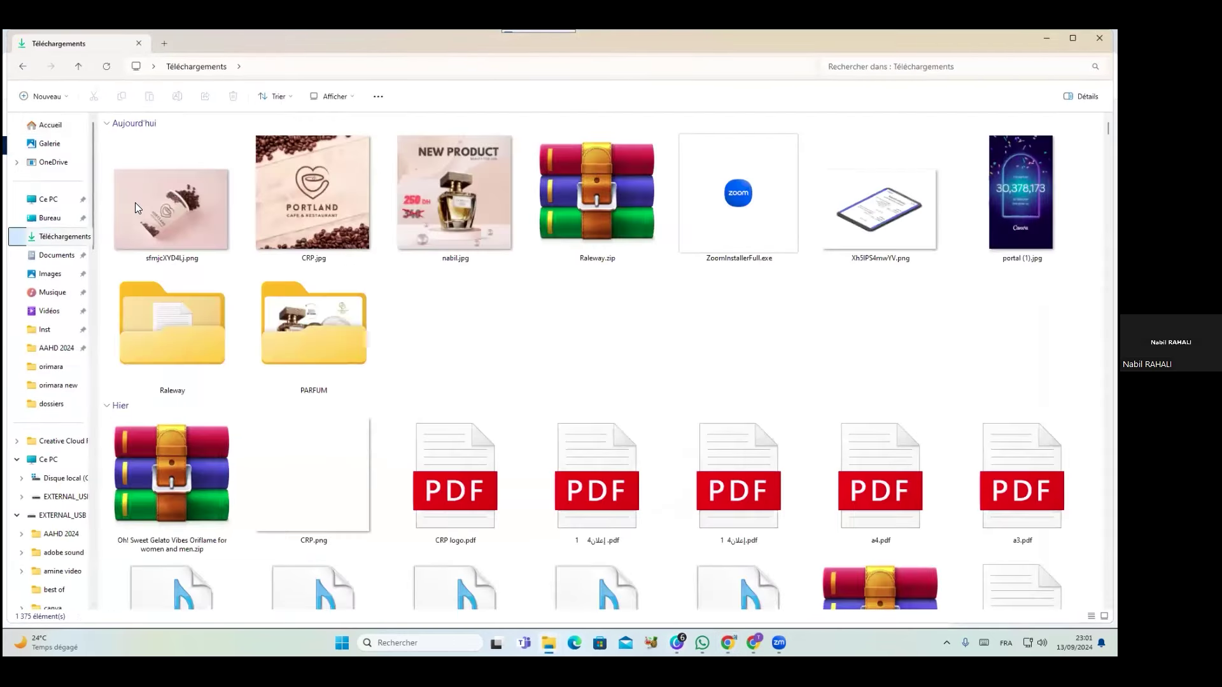
double_click(880, 210)
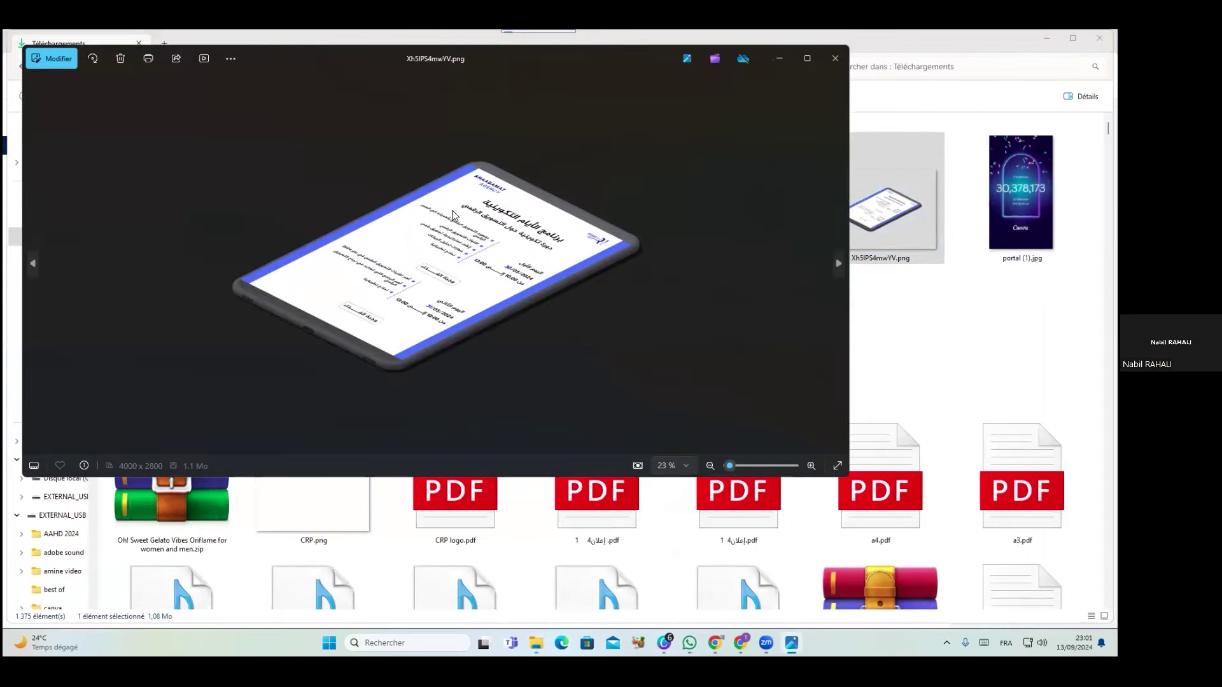
Zoom into the mockup image, then maximise the Photos window to show the whole tablet
scroll(454, 215, "up", 1)
scroll(454, 215, "up", 2)
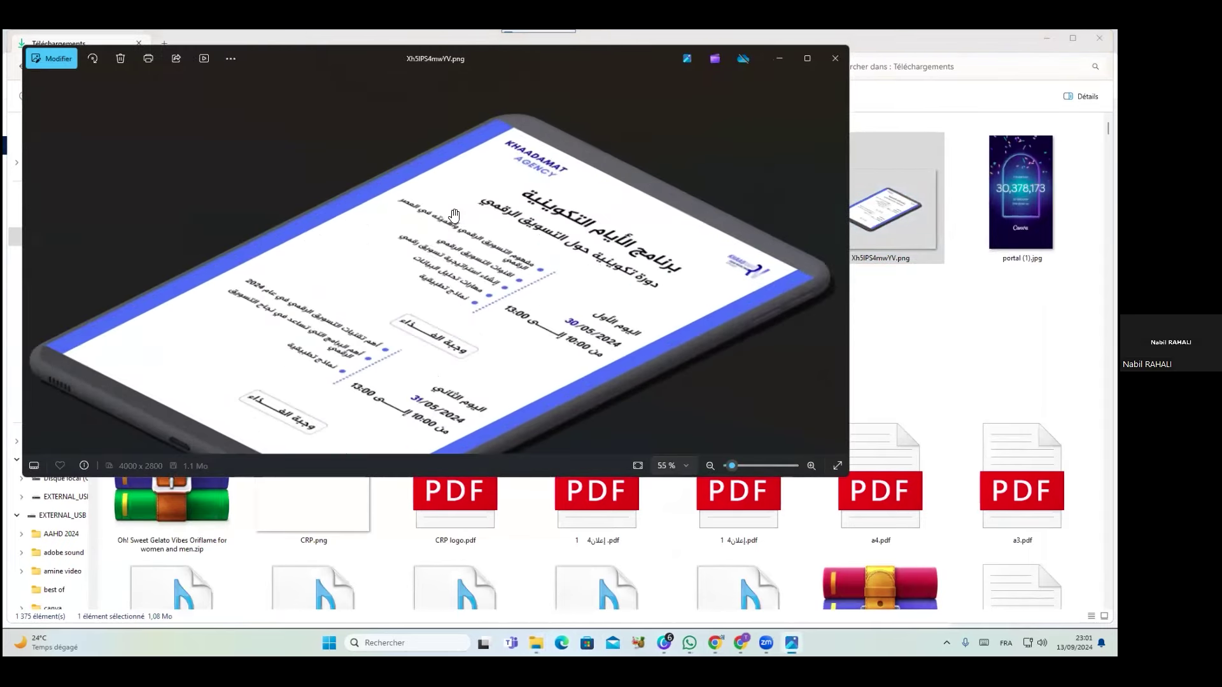
scroll(455, 216, "up", 1)
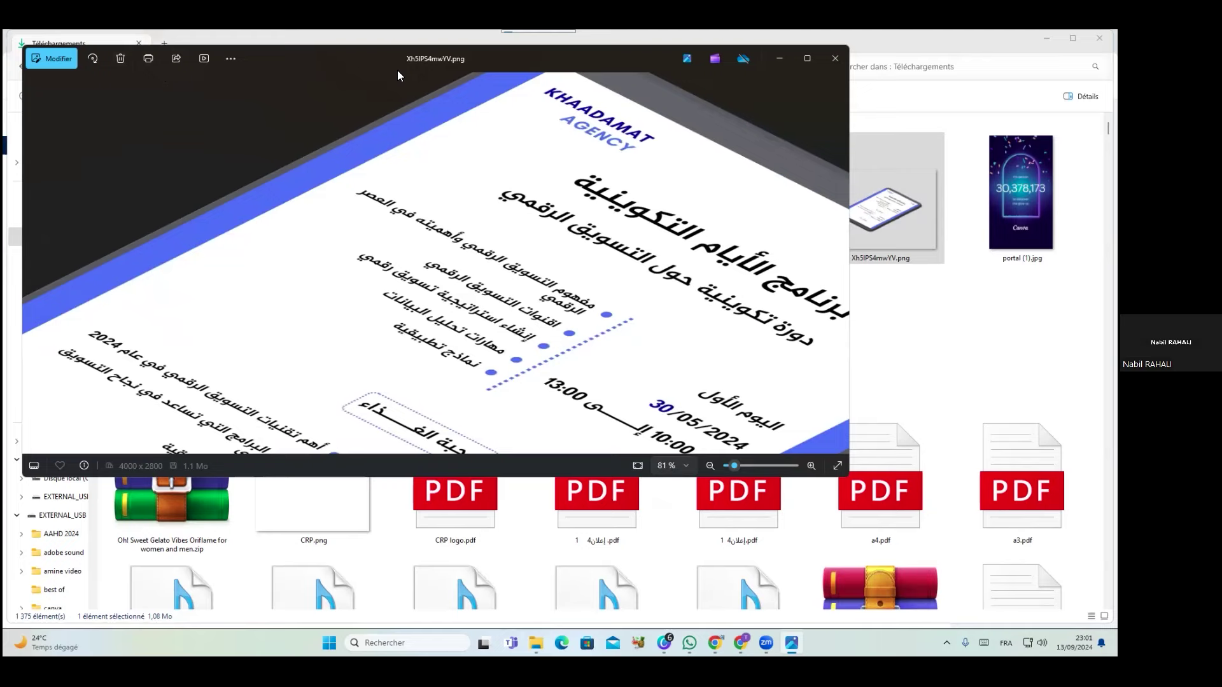
left_click(243, 53)
double_click(253, 49)
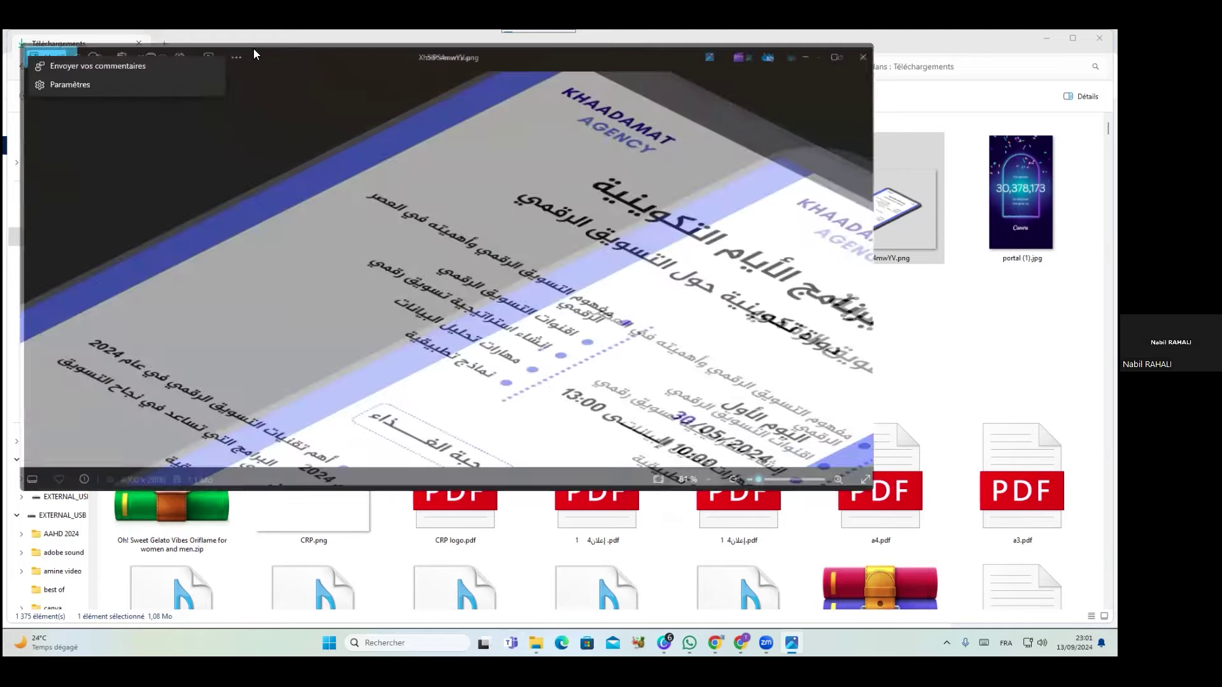
scroll(777, 414, "down", 4)
scroll(777, 383, "down", 3)
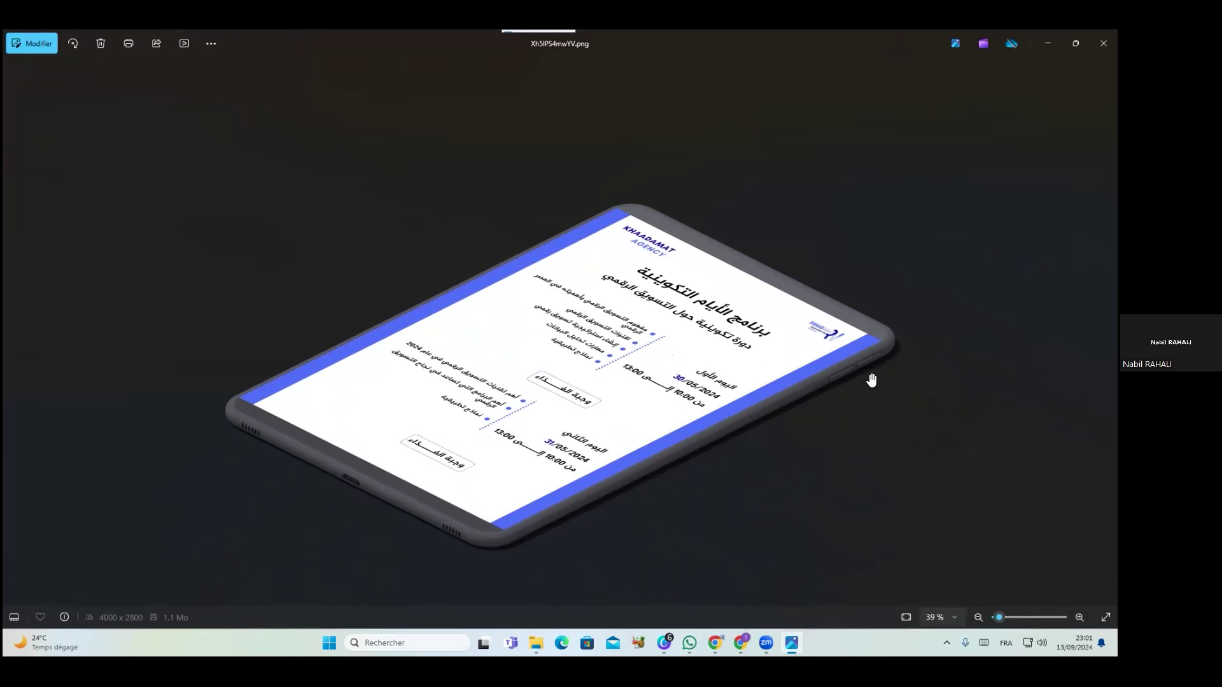
scroll(870, 380, "down", 2)
Bring the Chrome Canva window forward and return to its Home page
mouse_move(742, 642)
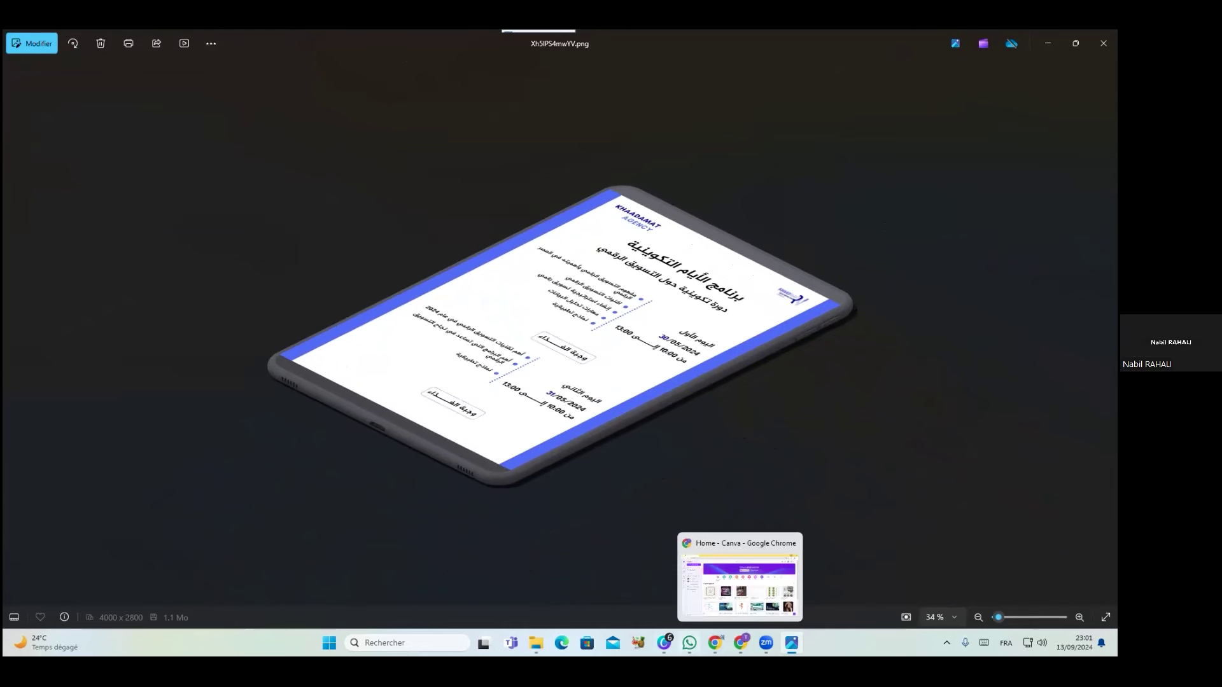
left_click(664, 643)
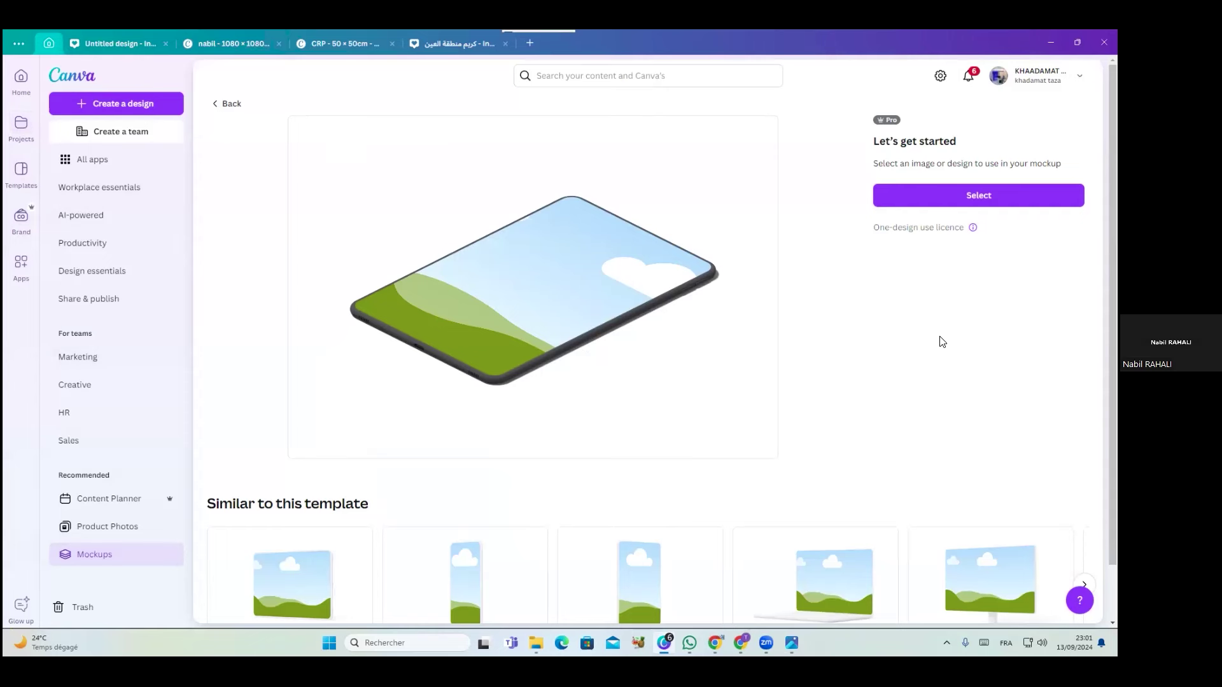
left_click(59, 74)
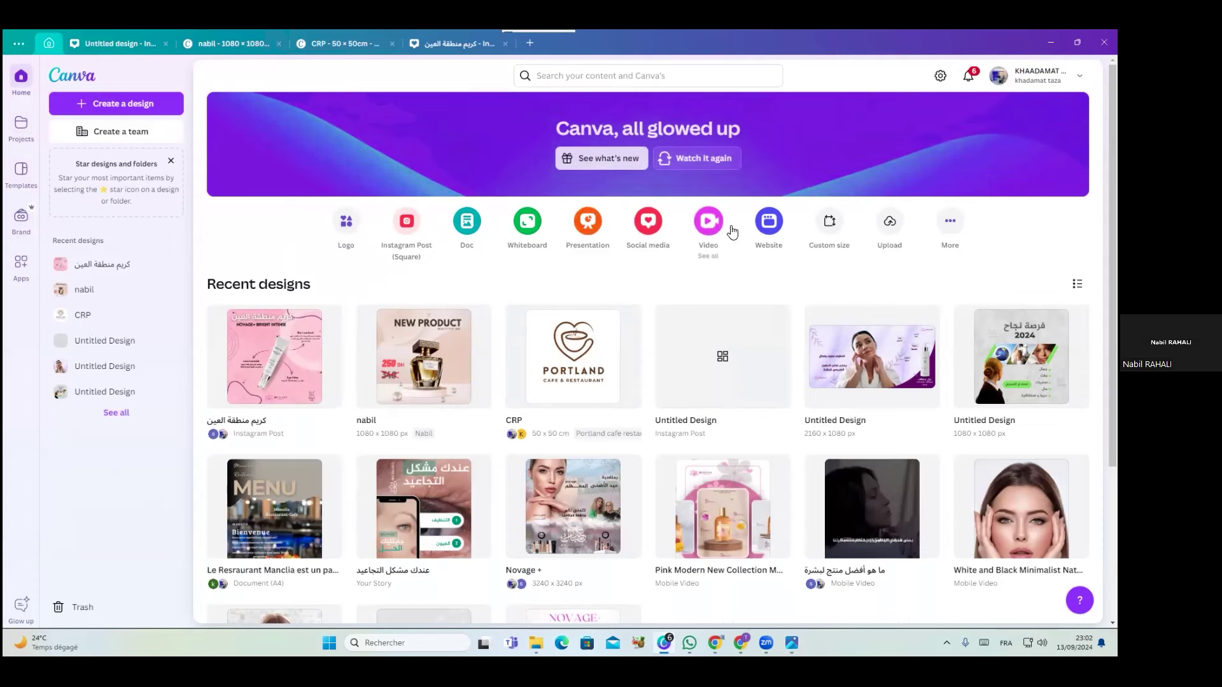
left_click(949, 221)
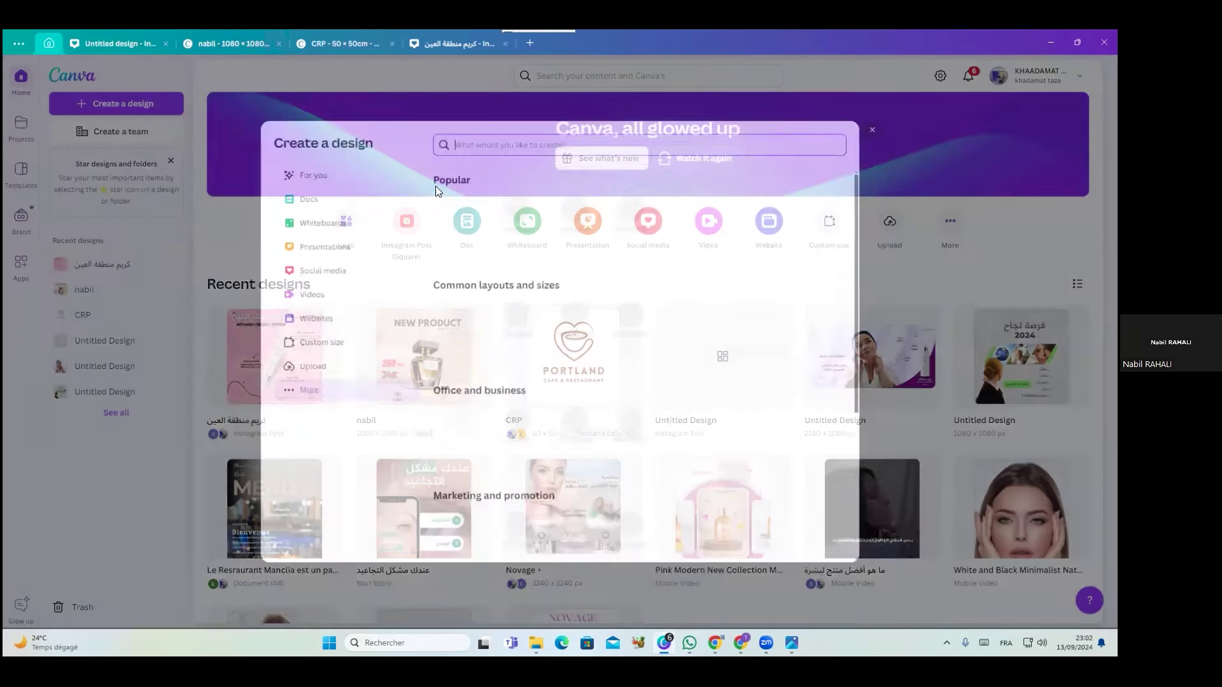
scroll(641, 353, "down", 4)
scroll(642, 350, "up", 4)
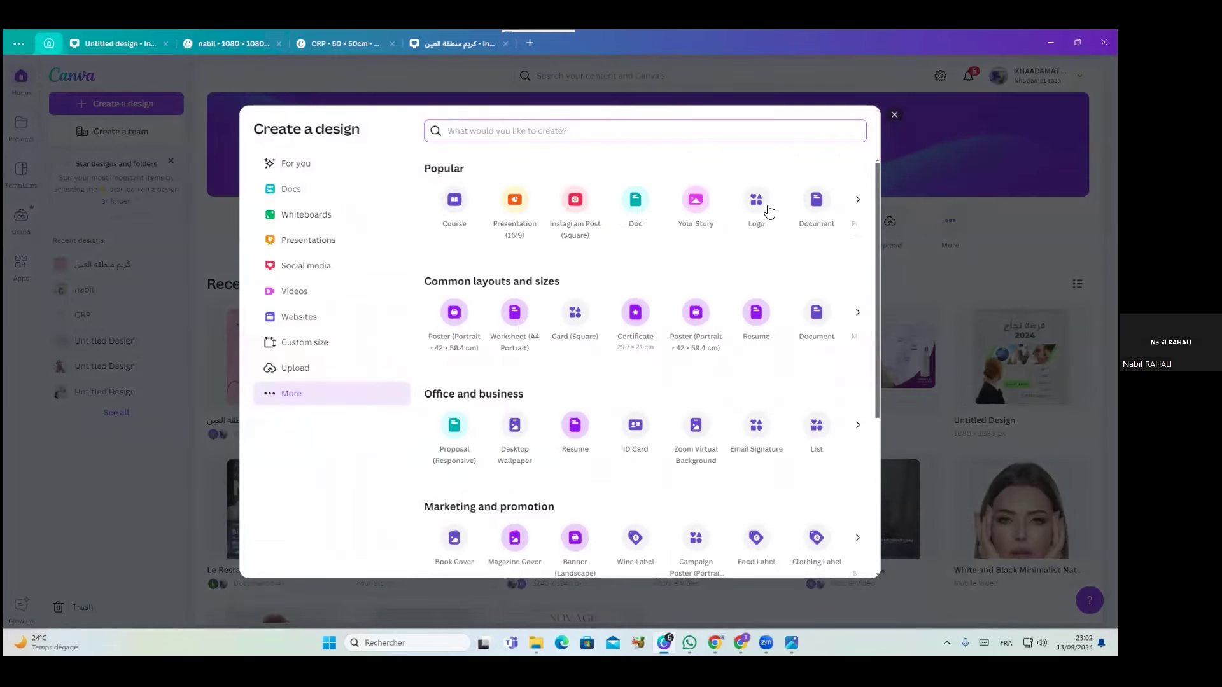
left_click(895, 118)
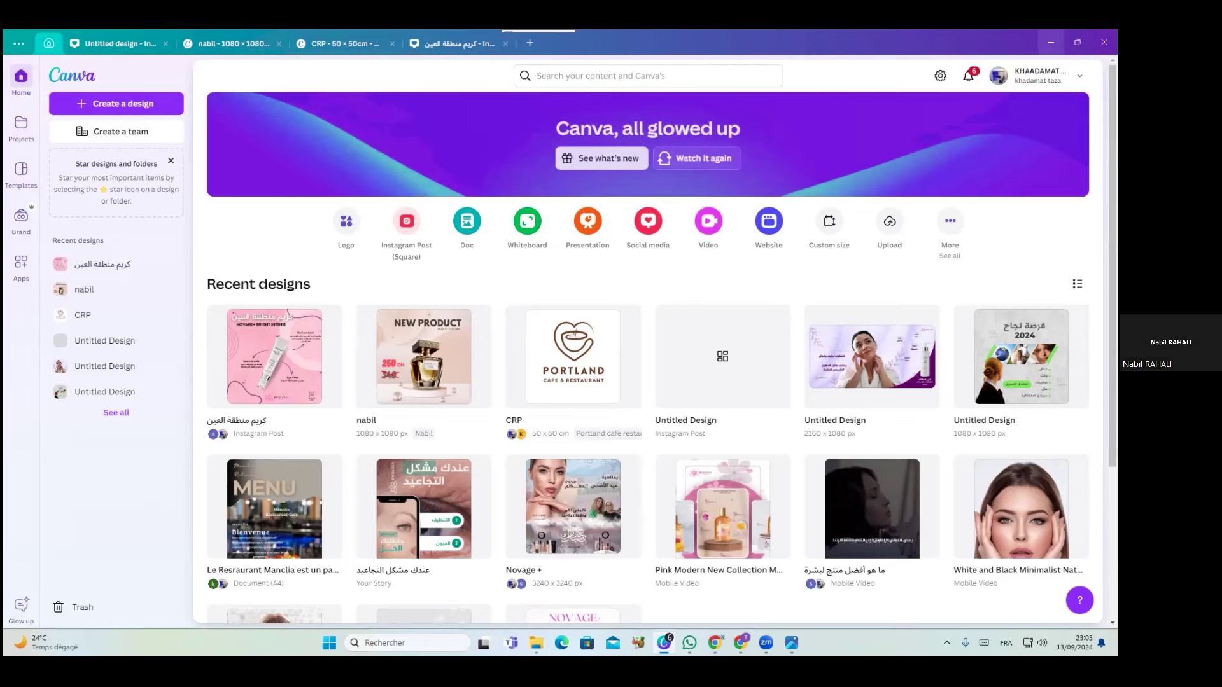
Minimise the Canva, Photos, File Explorer and Gemini windows one after another
left_click(1051, 42)
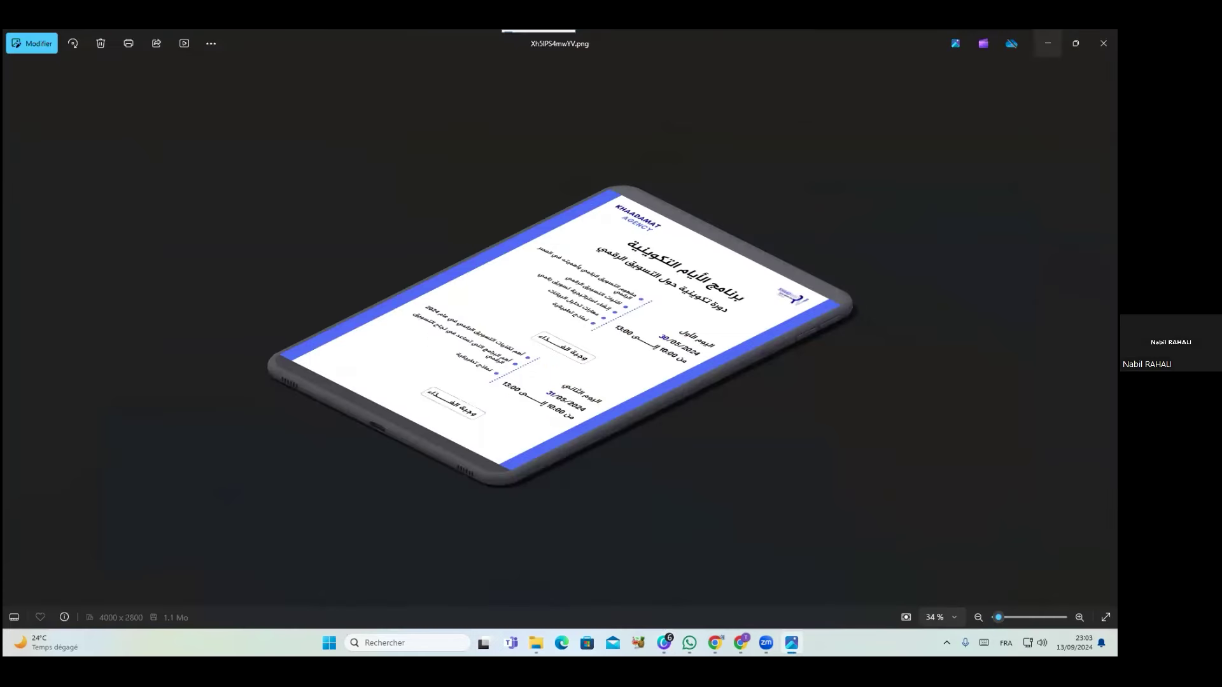
left_click(1047, 43)
left_click(1050, 42)
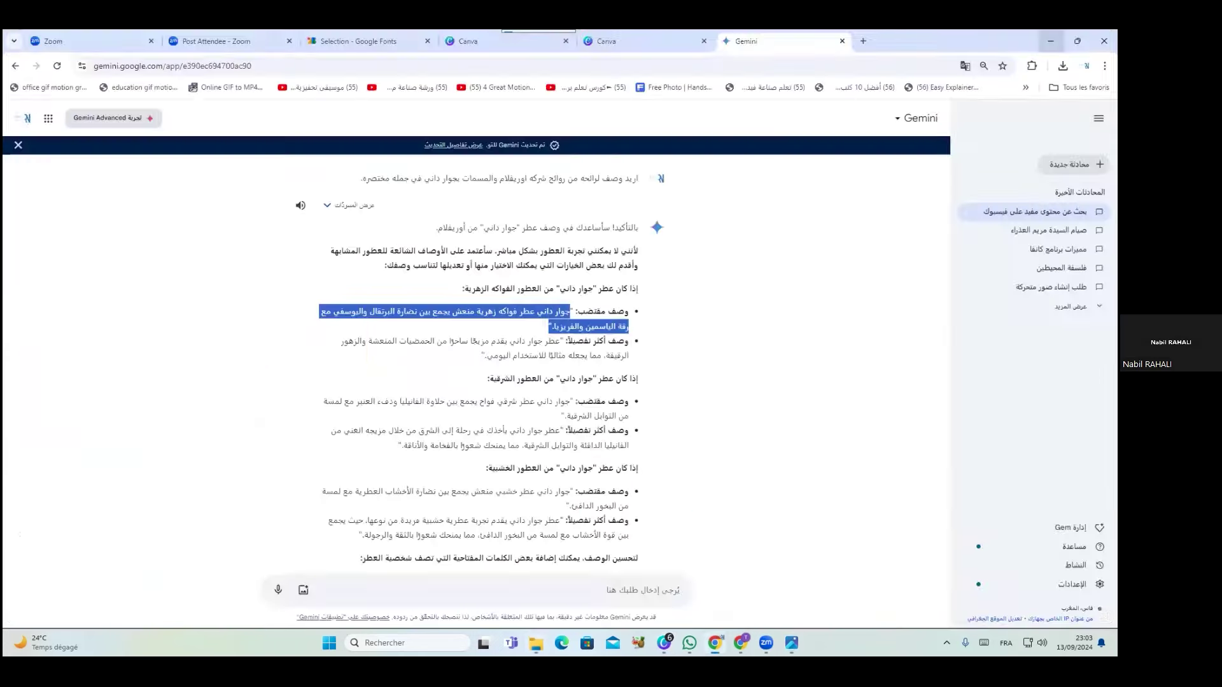
left_click(1051, 39)
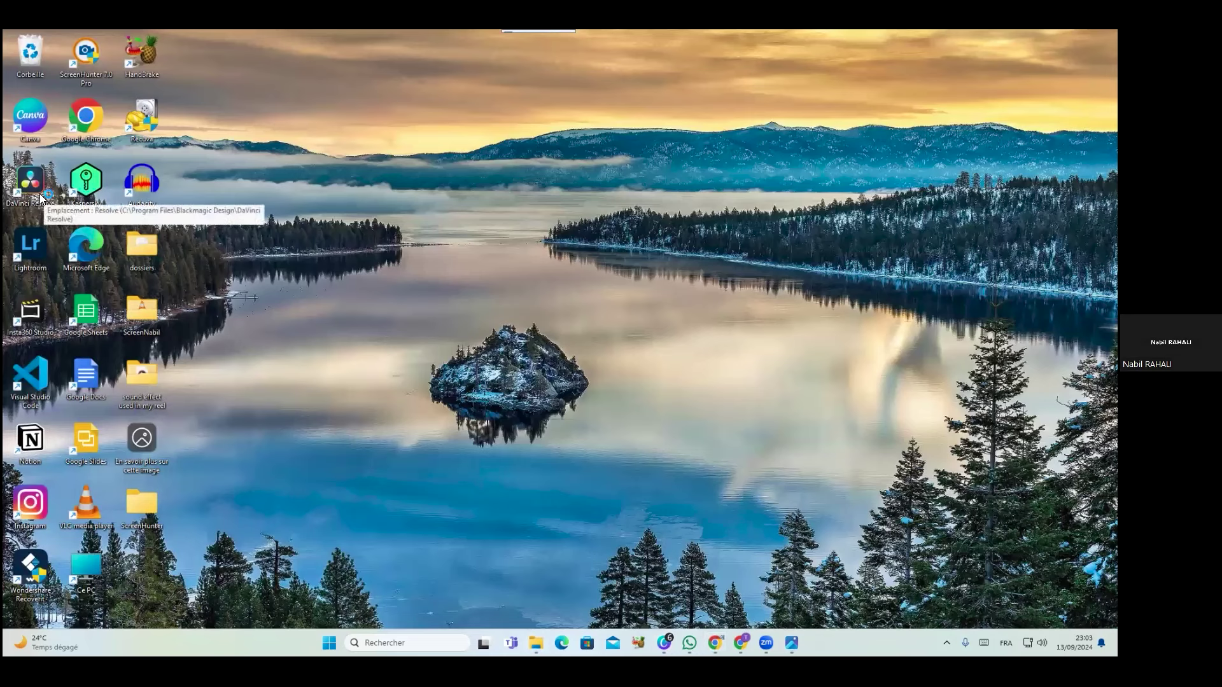
Launch DaVinci Resolve and open the aahd 2024 project
double_click(45, 200)
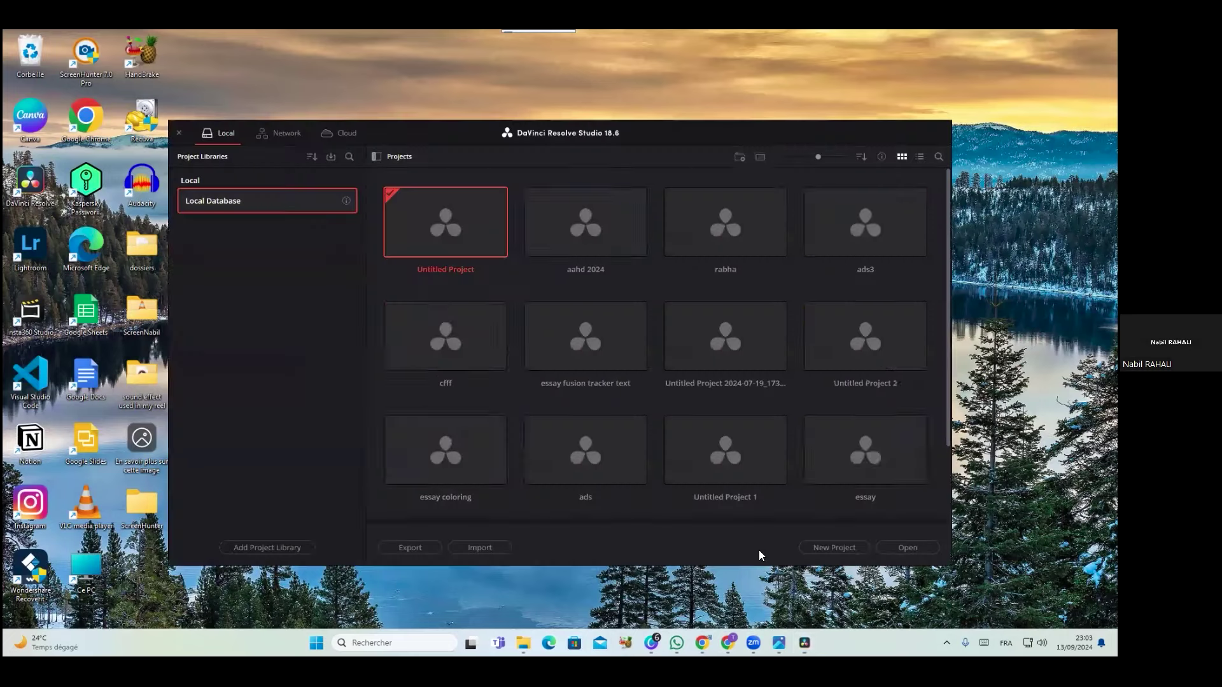
double_click(541, 228)
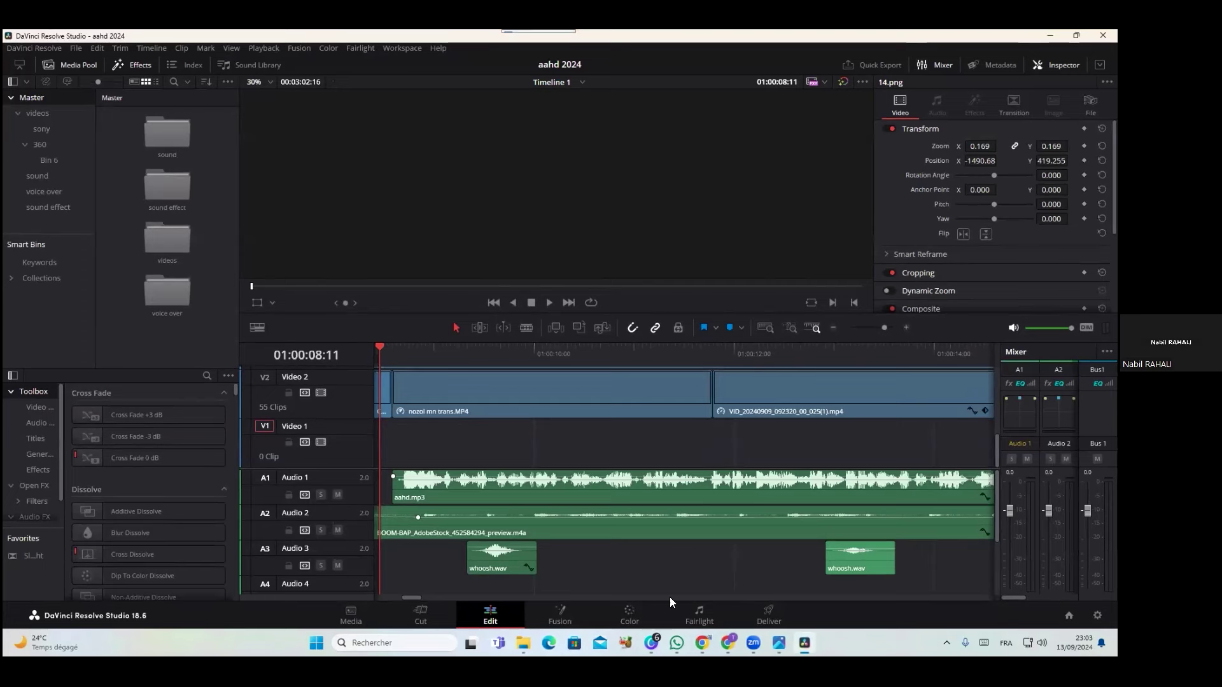
Visit the Fusion, Color, Cut, Edit, Fairlight and Deliver pages, then return to Edit
left_click(567, 619)
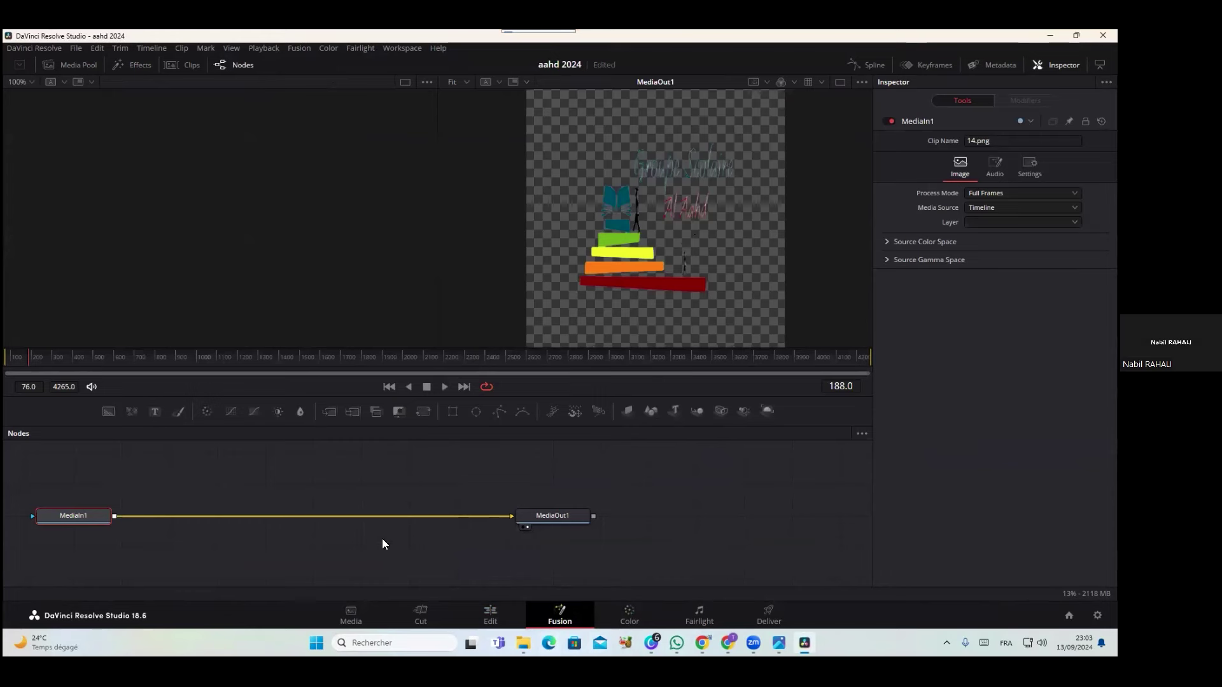
left_click(629, 617)
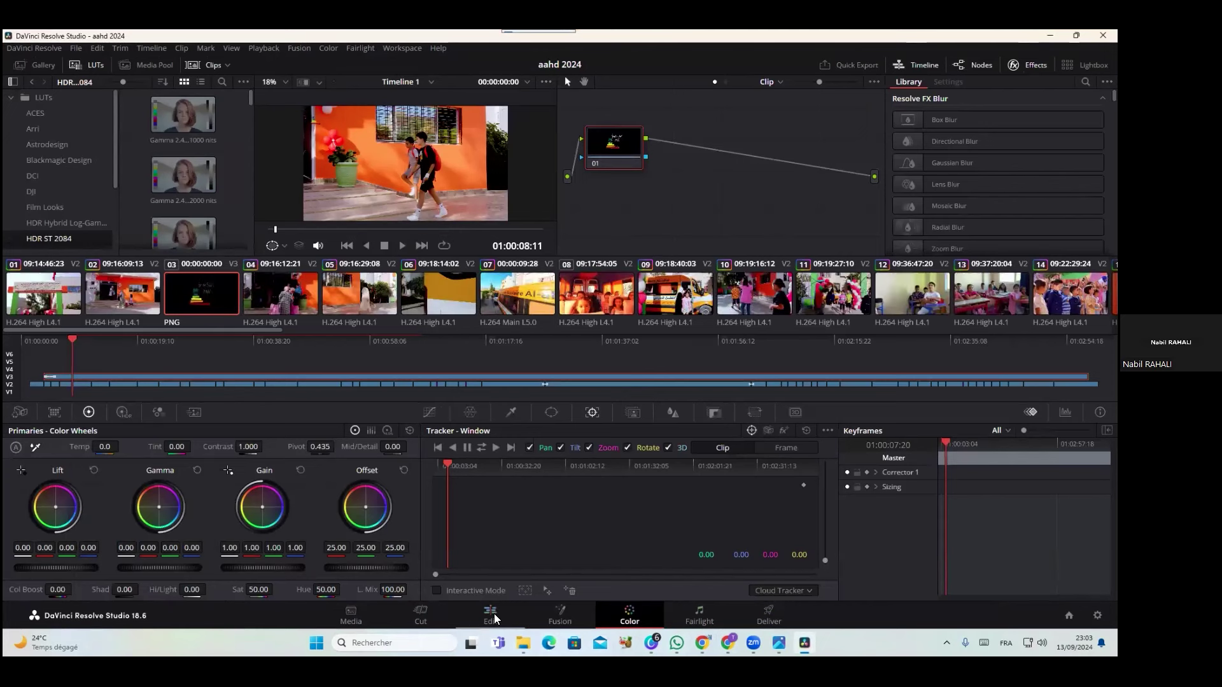
left_click(426, 614)
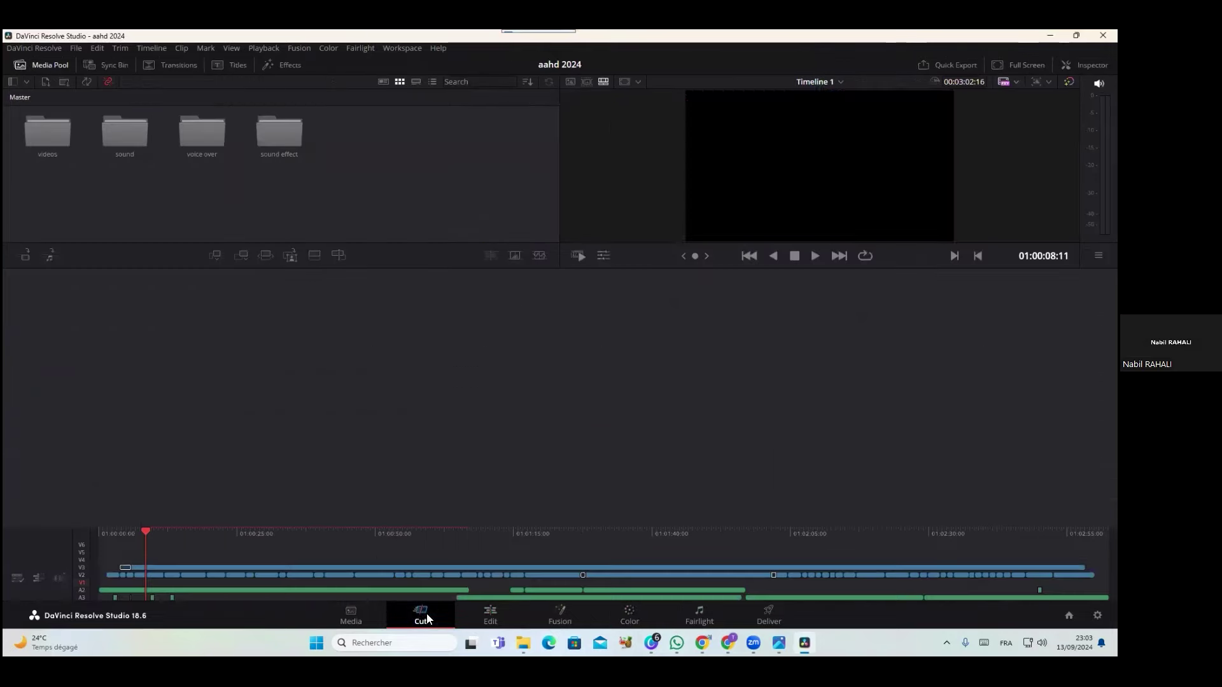
left_click(487, 621)
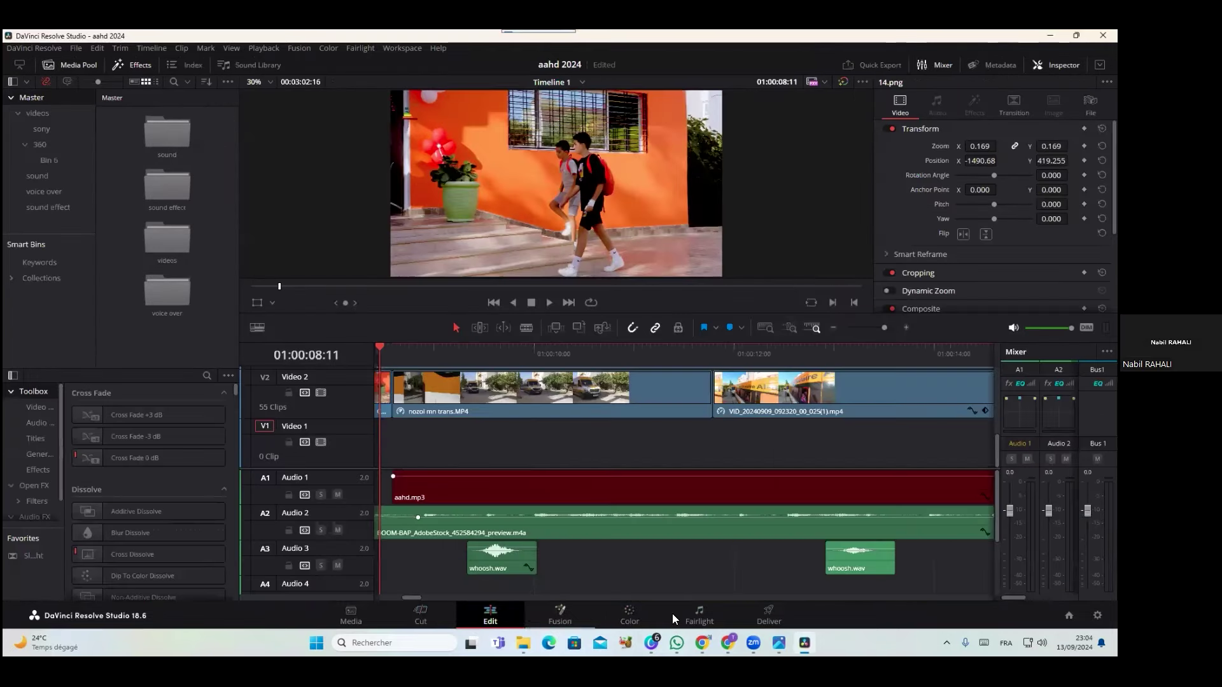
left_click(703, 615)
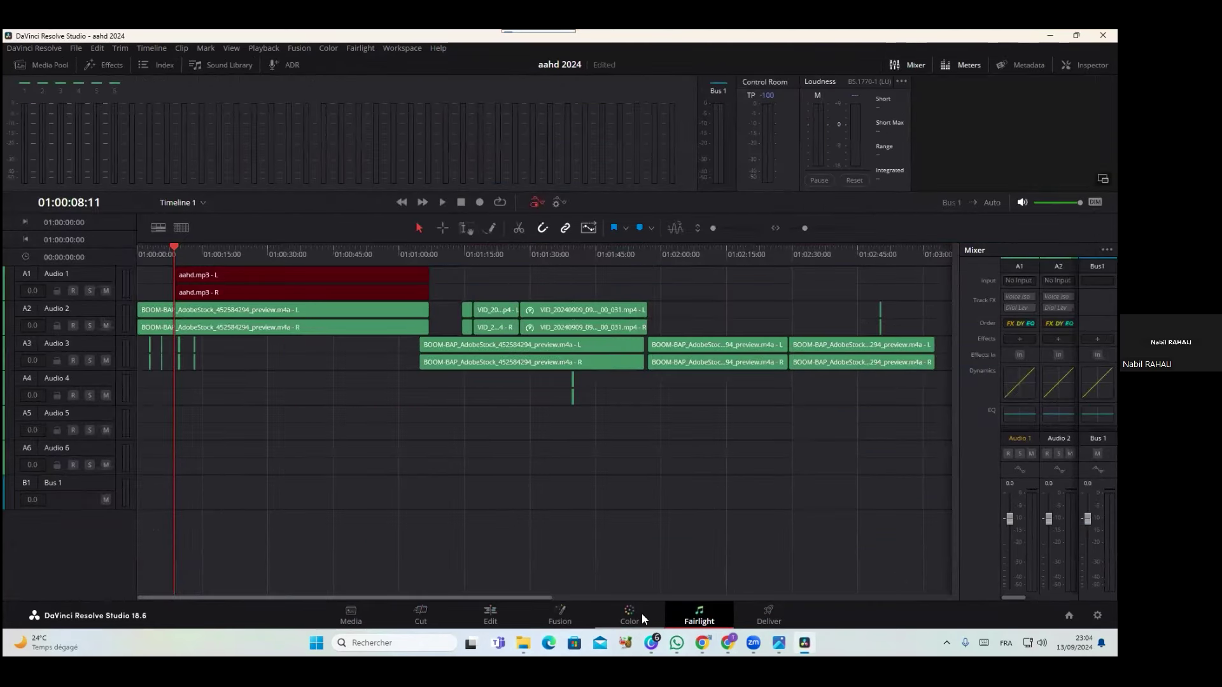
left_click(762, 614)
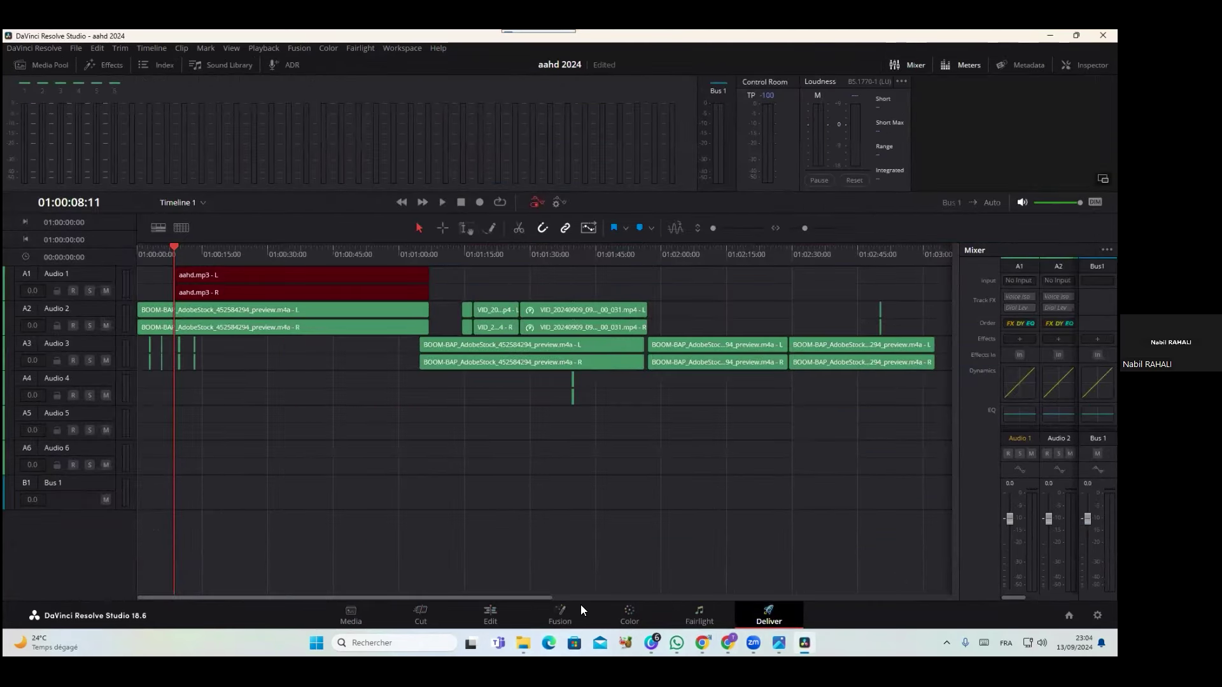
left_click(497, 613)
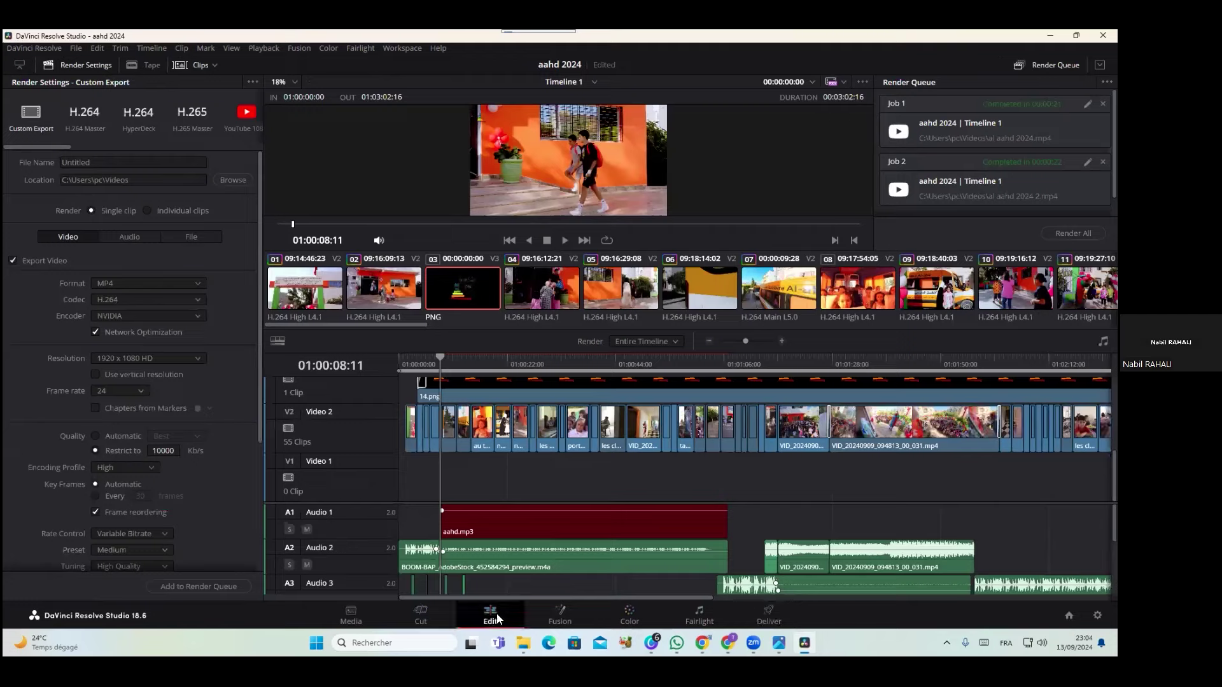
key("super+Down")
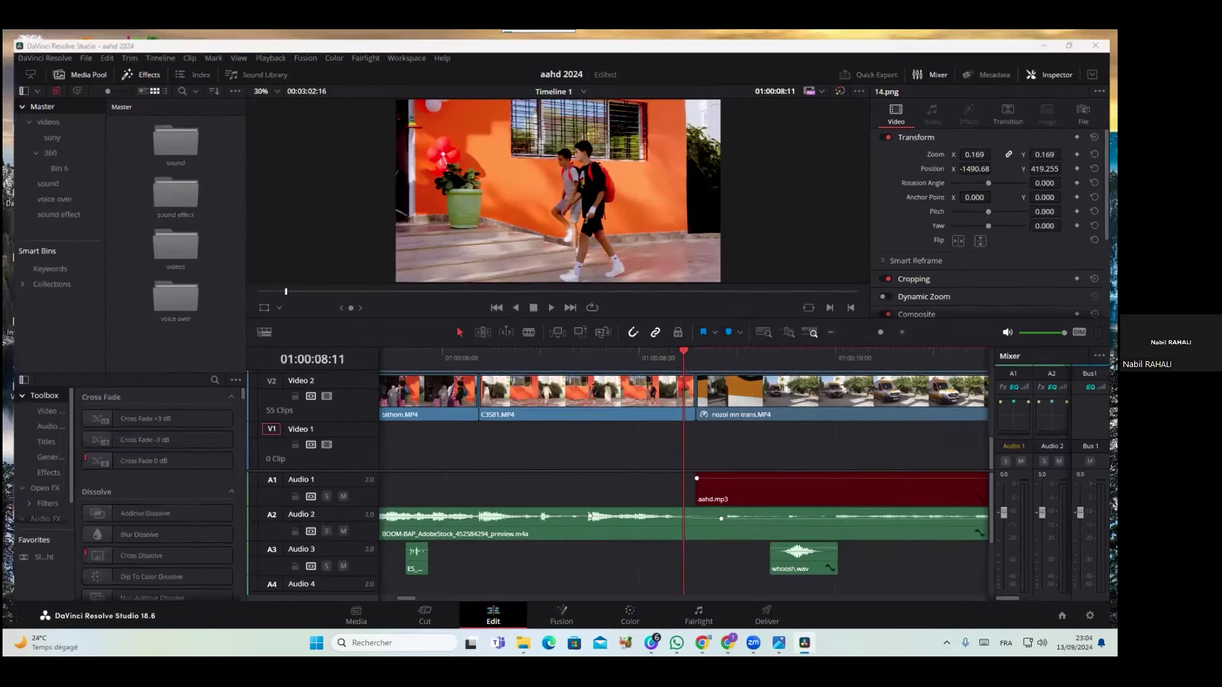
key("super+Down")
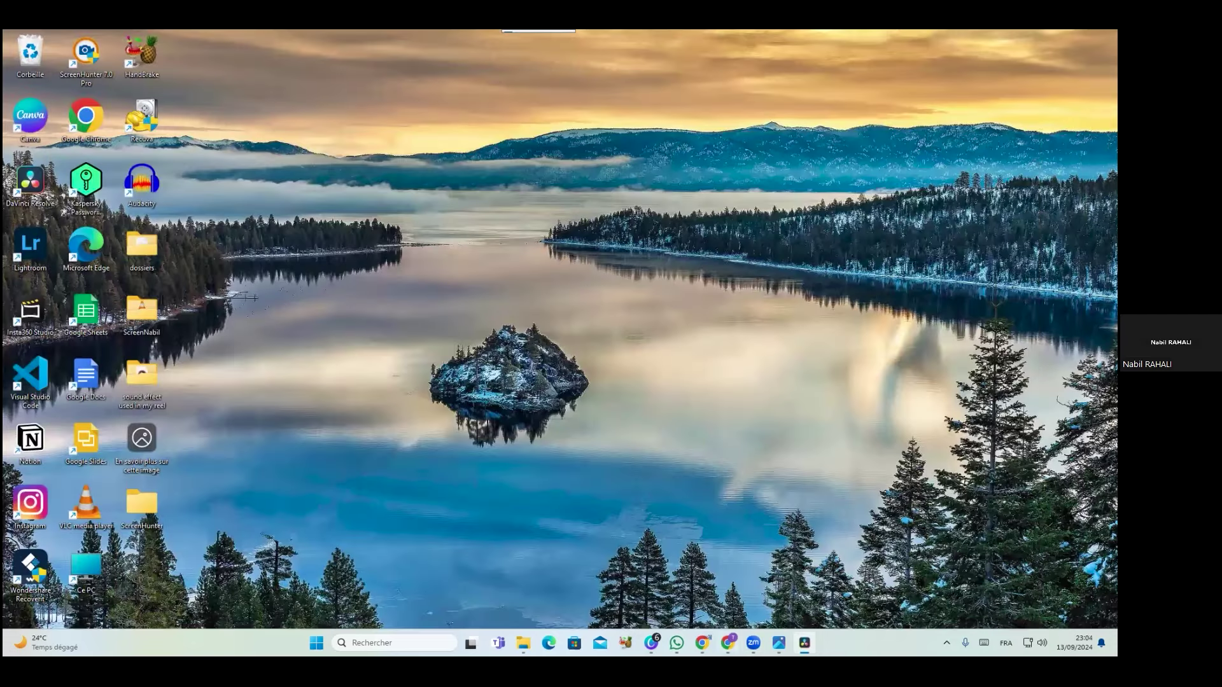
left_click(651, 643)
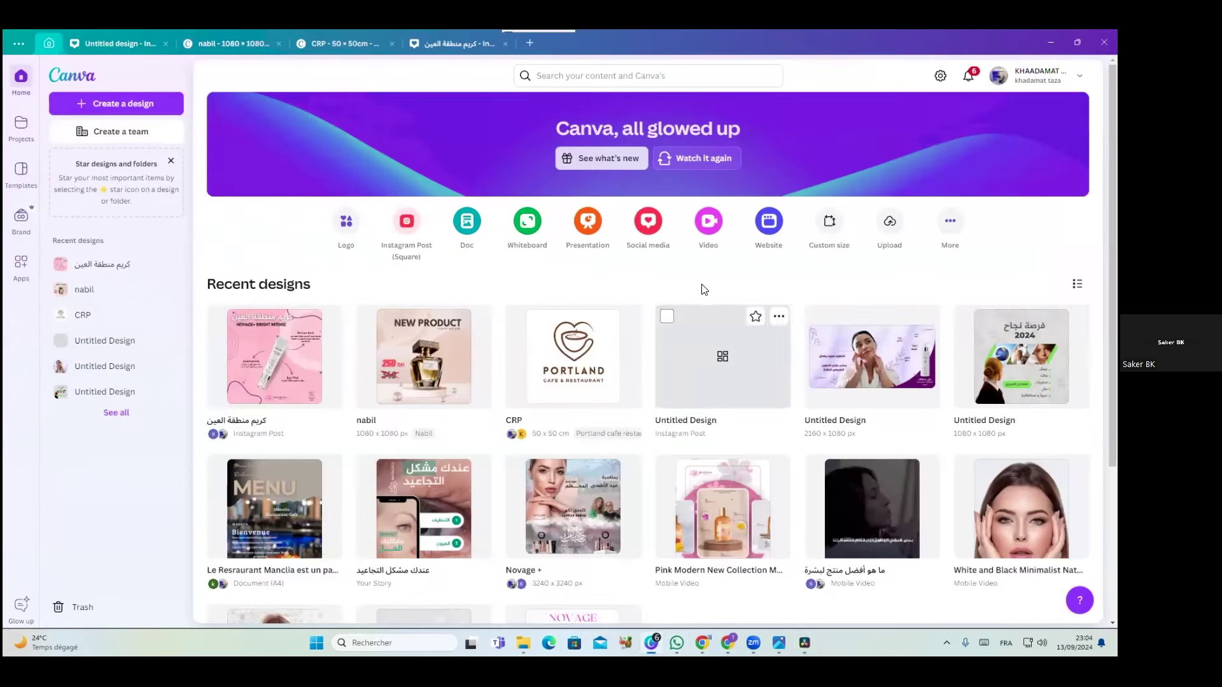
mouse_move(804, 643)
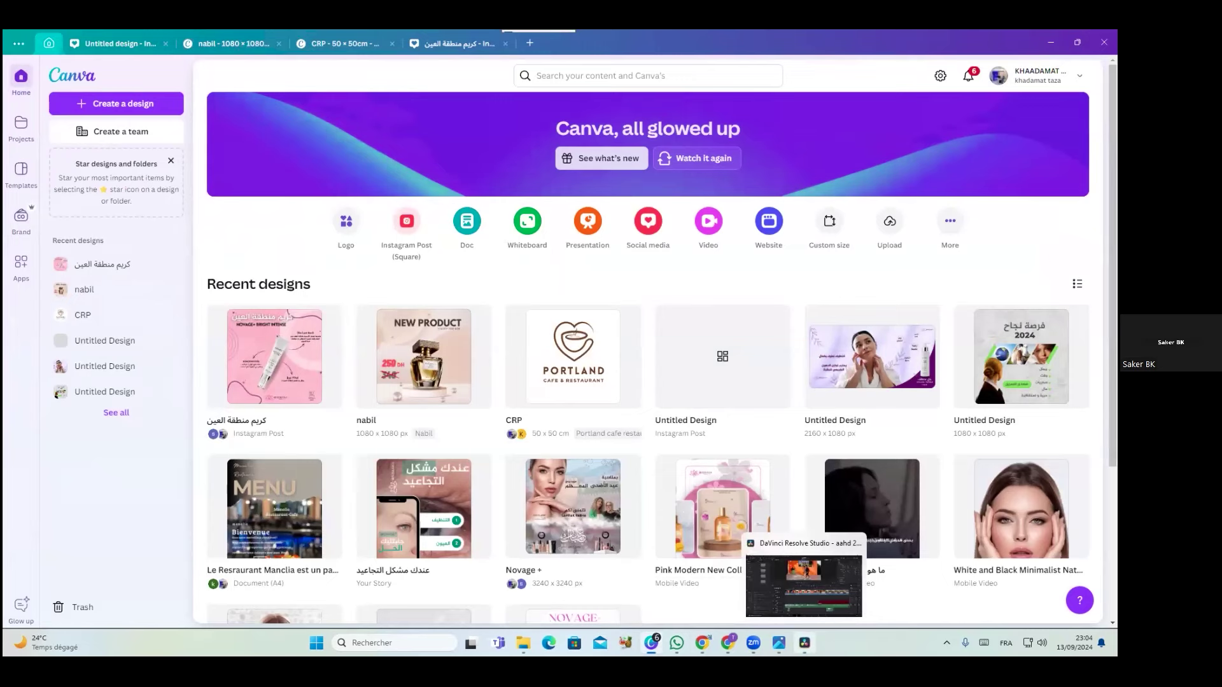
left_click(804, 585)
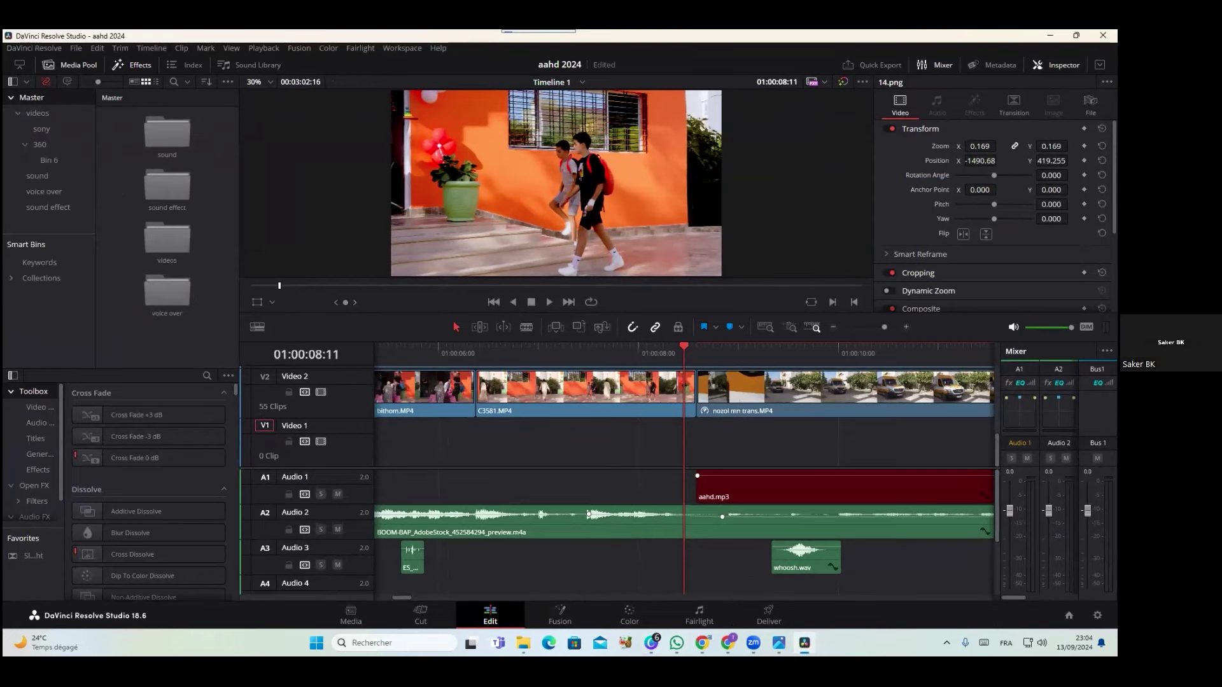
Browse the Color page's HDR, RGB Mixer, Color Match and Primaries palettes, then switch to Fusion
left_click(636, 607)
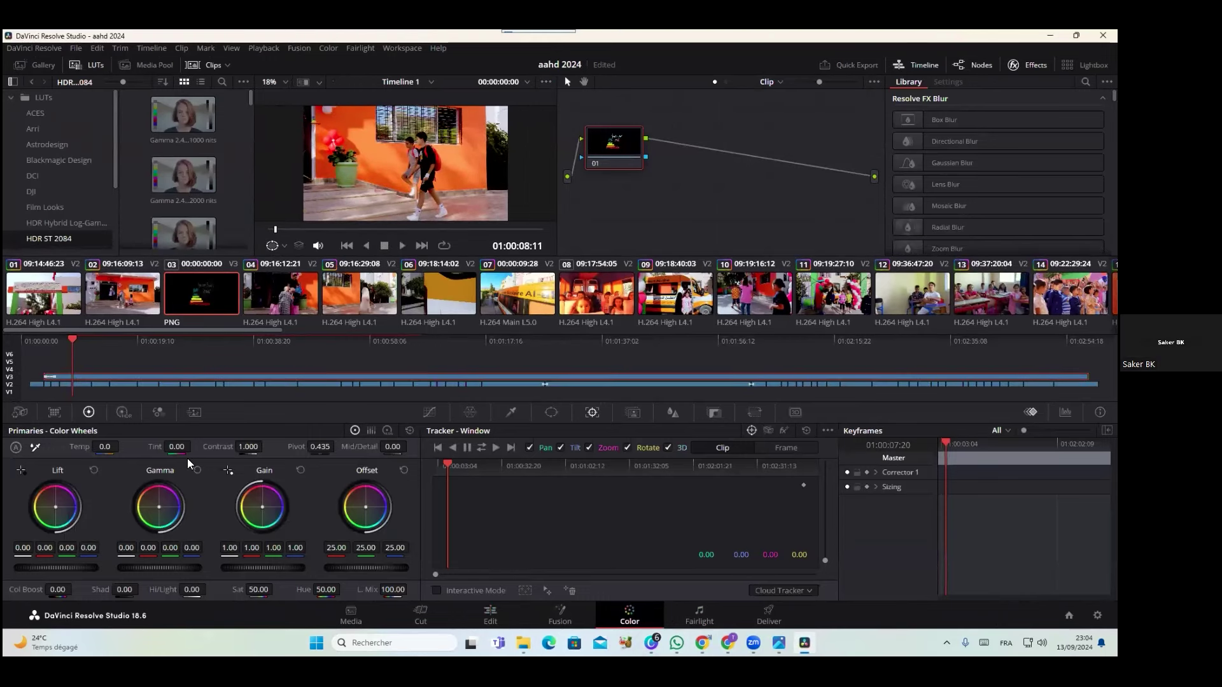
left_click(122, 414)
left_click(159, 412)
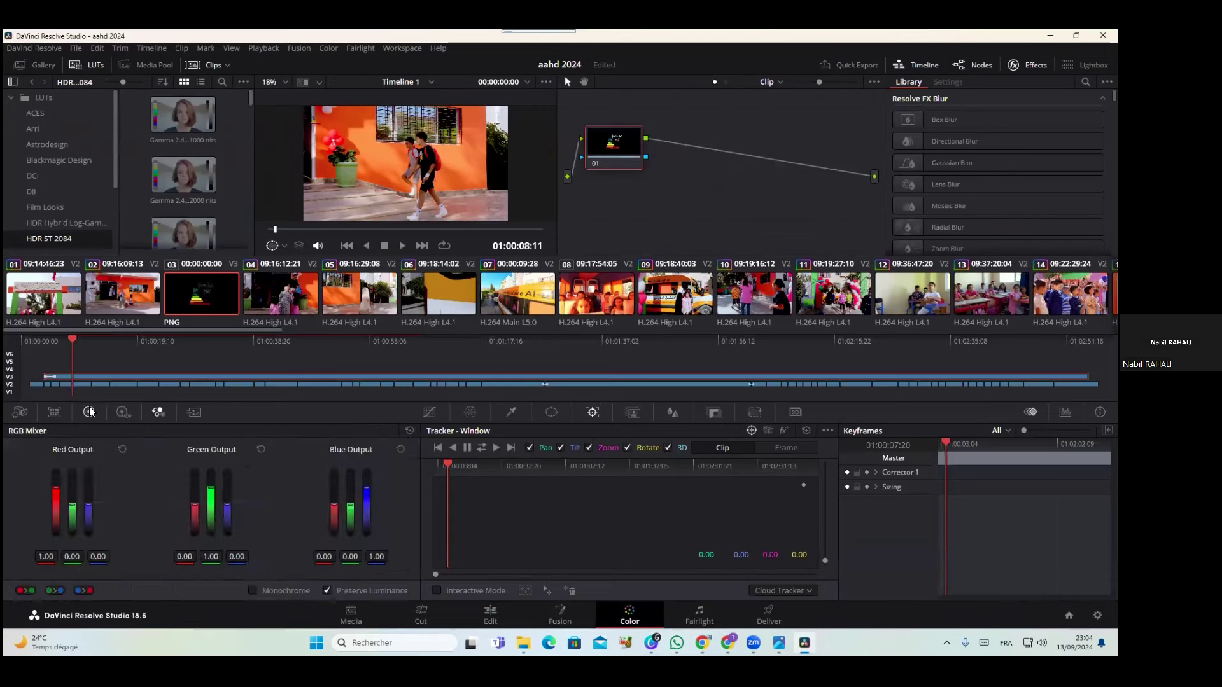
left_click(88, 412)
left_click(93, 416)
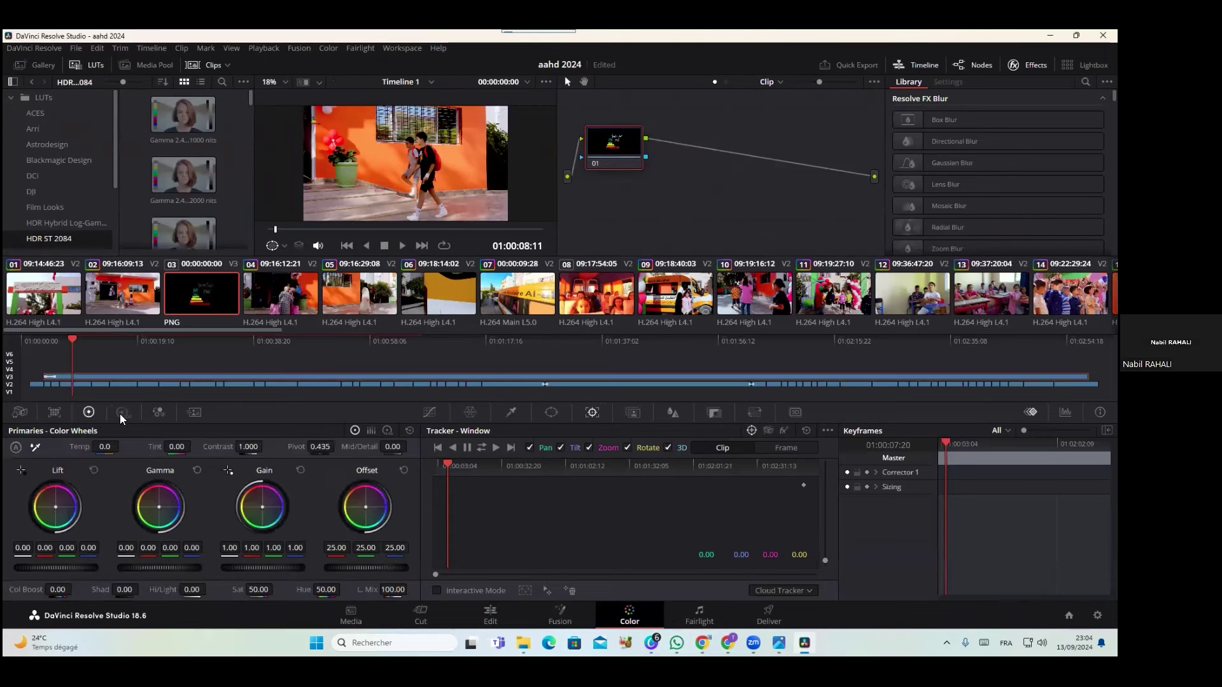
left_click(124, 415)
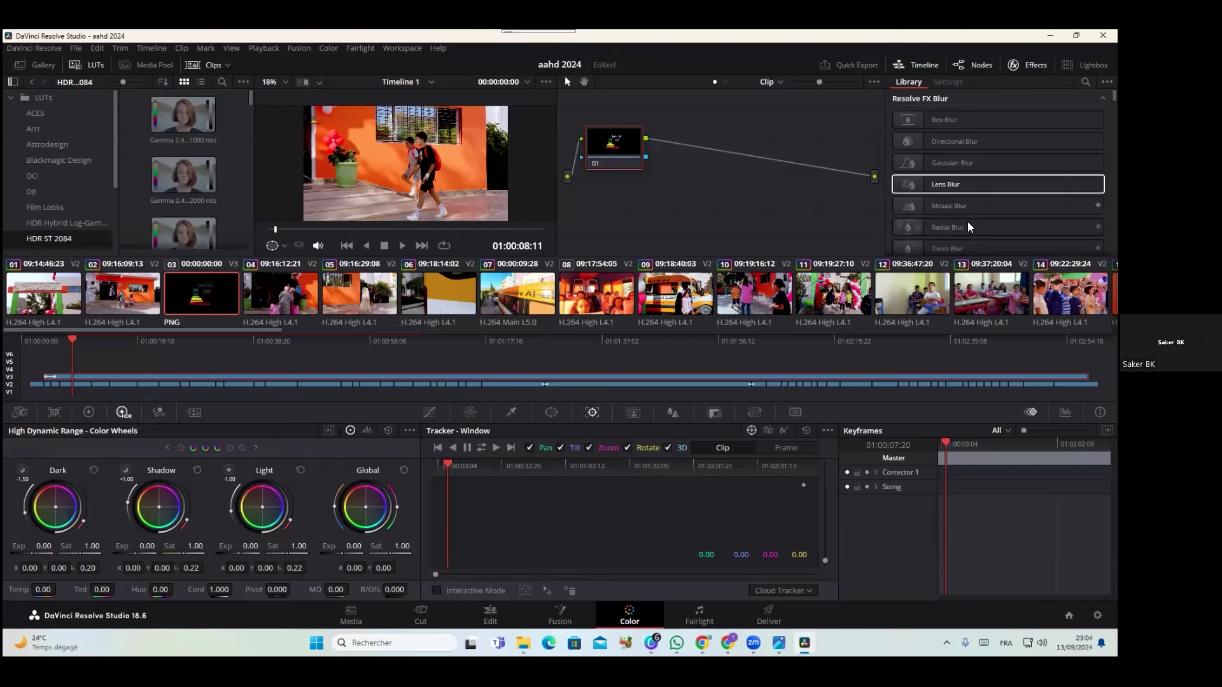
left_click(560, 615)
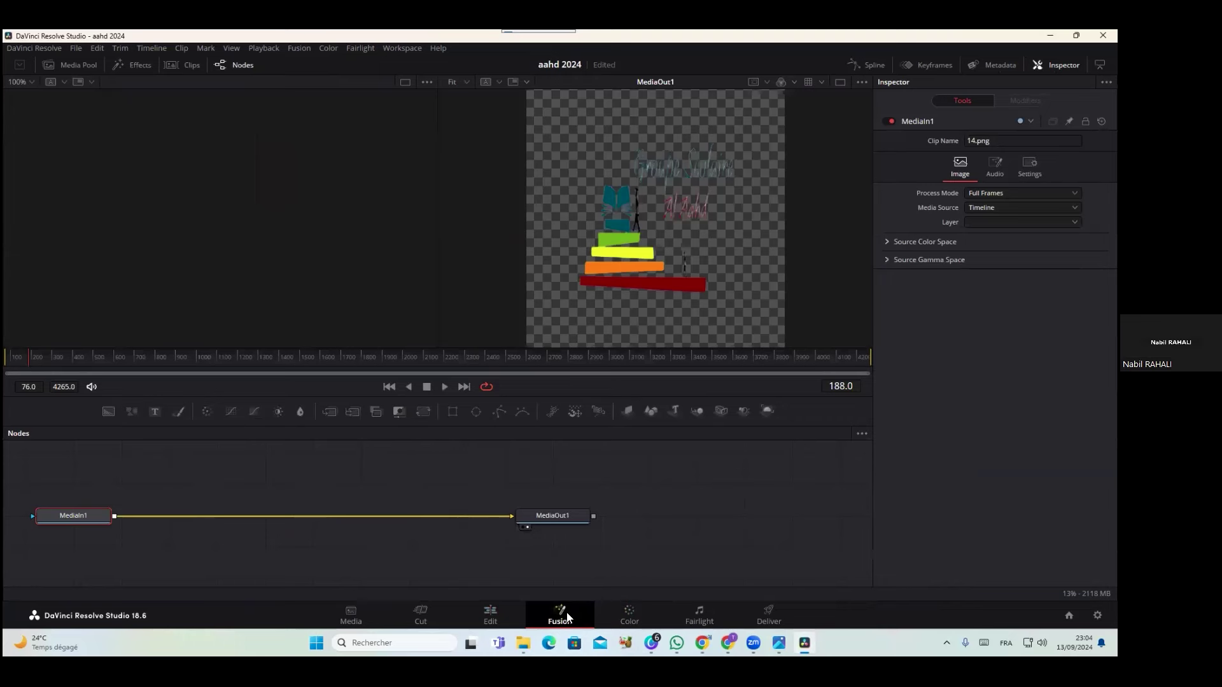
On the Edit page, expand 14.png's Stabilization and Lens Correction settings and drag the playhead toward the start
left_click(494, 613)
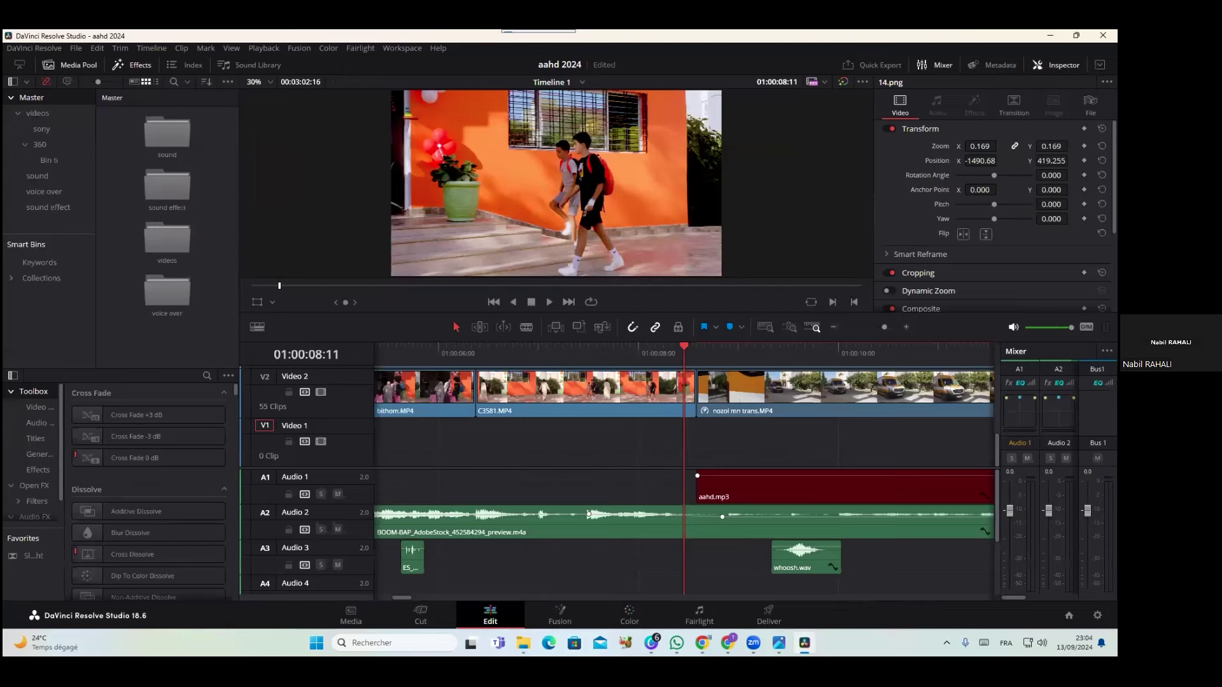
scroll(991, 170, "down", 3)
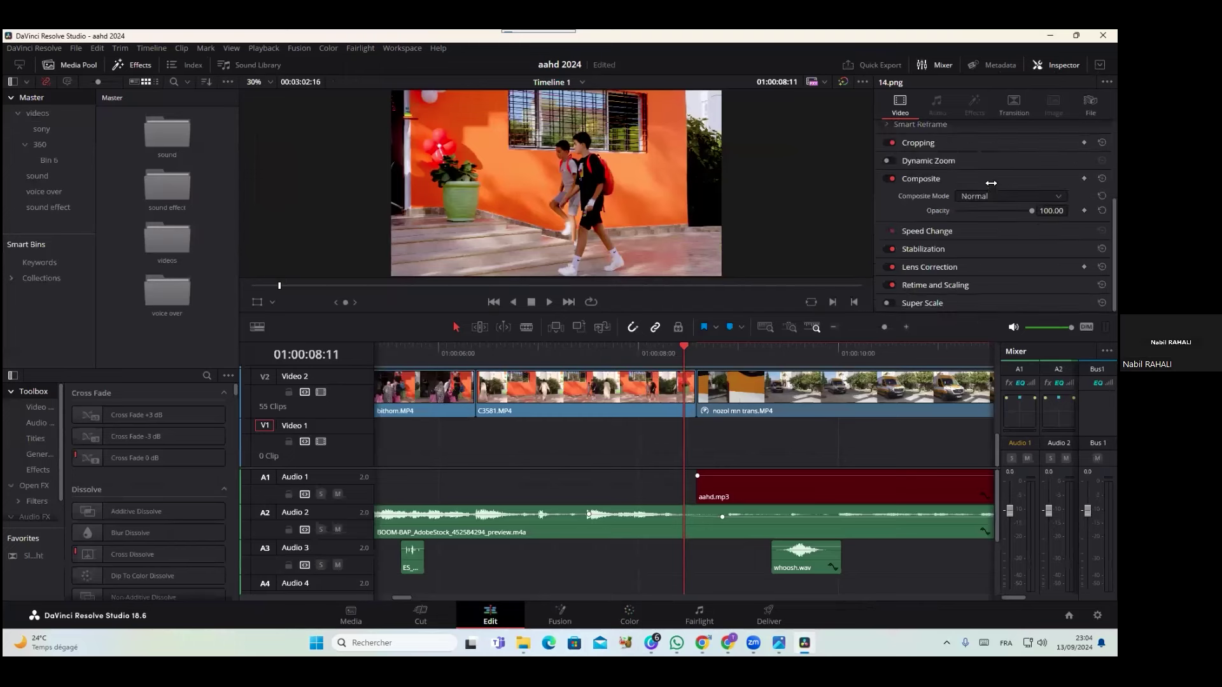
left_click(939, 251)
scroll(964, 261, "down", 3)
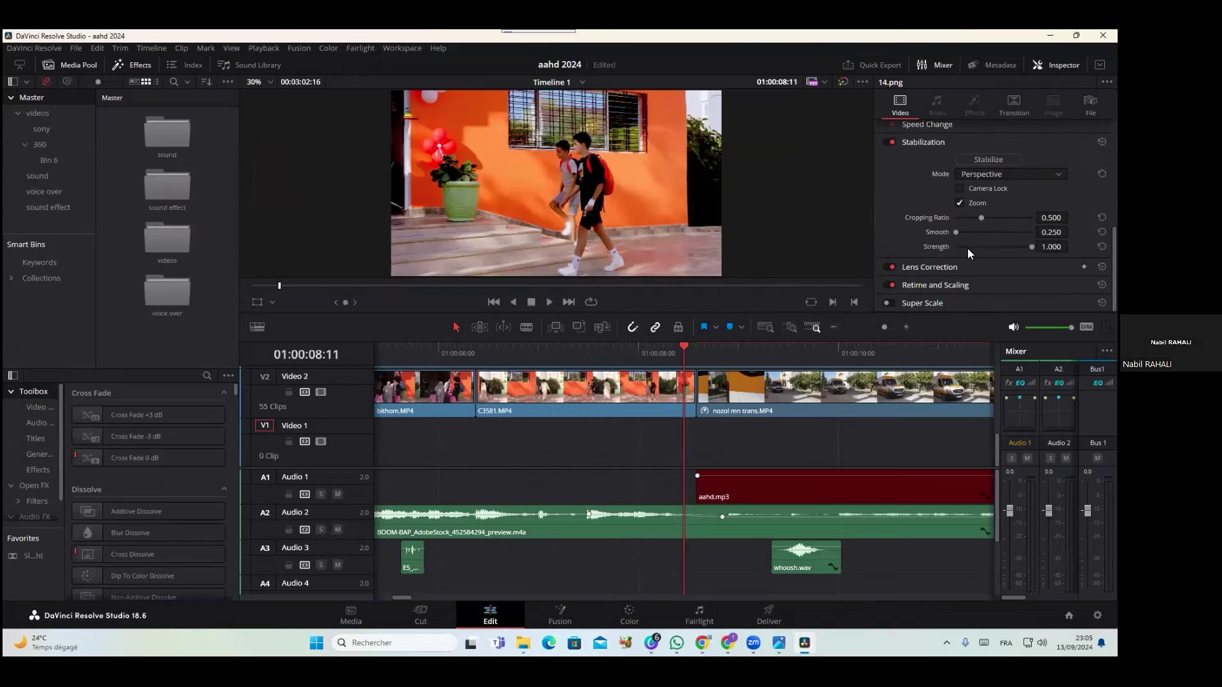
left_click(960, 266)
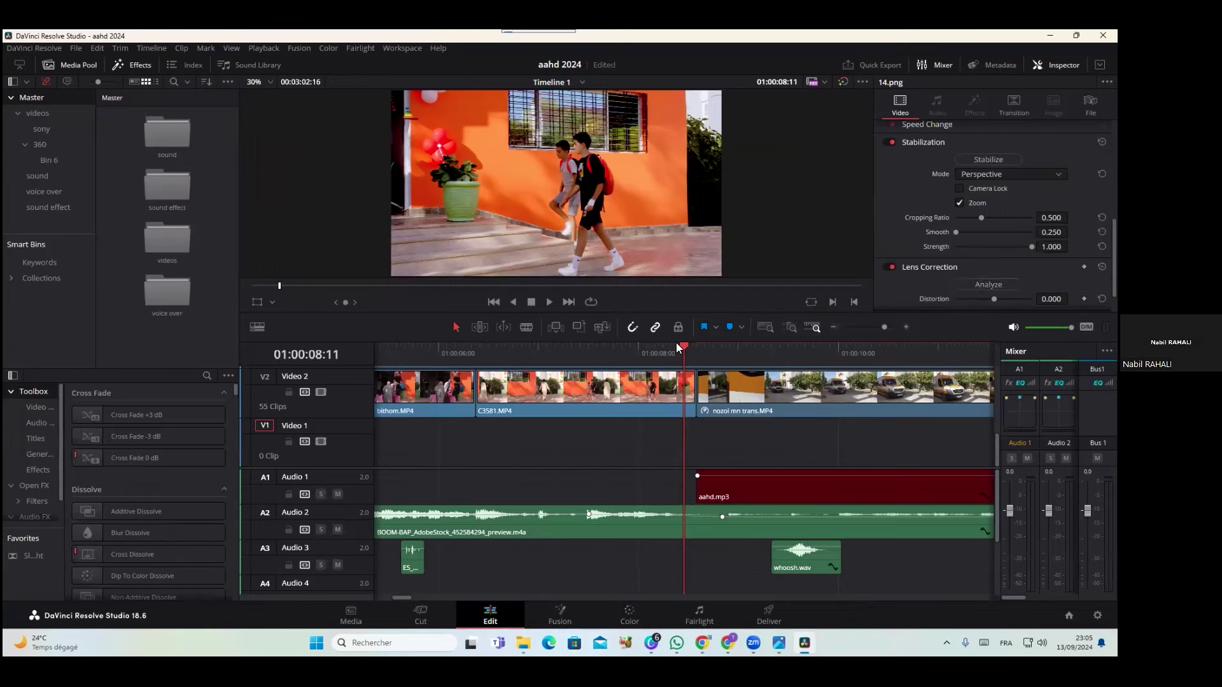
left_click_drag(681, 347, 969, 345)
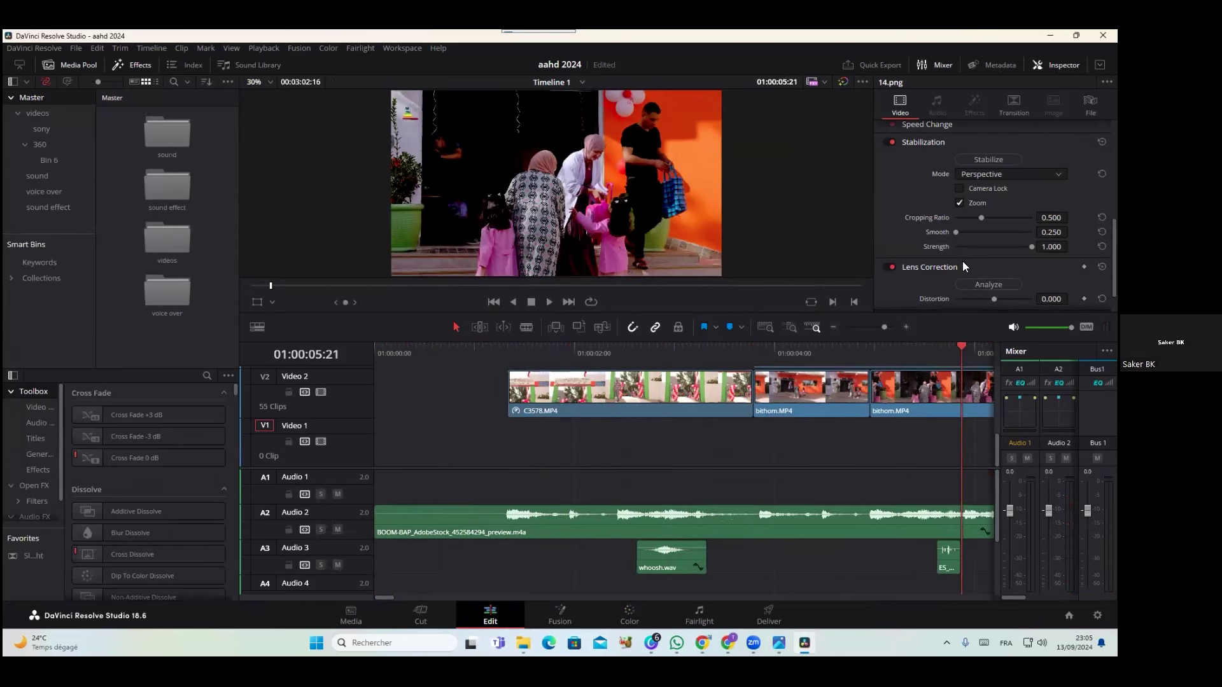
Move the playhead through 01:00:06:00 and 01:00:05:04 to the school bus shot at 01:00:12:04
left_click(971, 346)
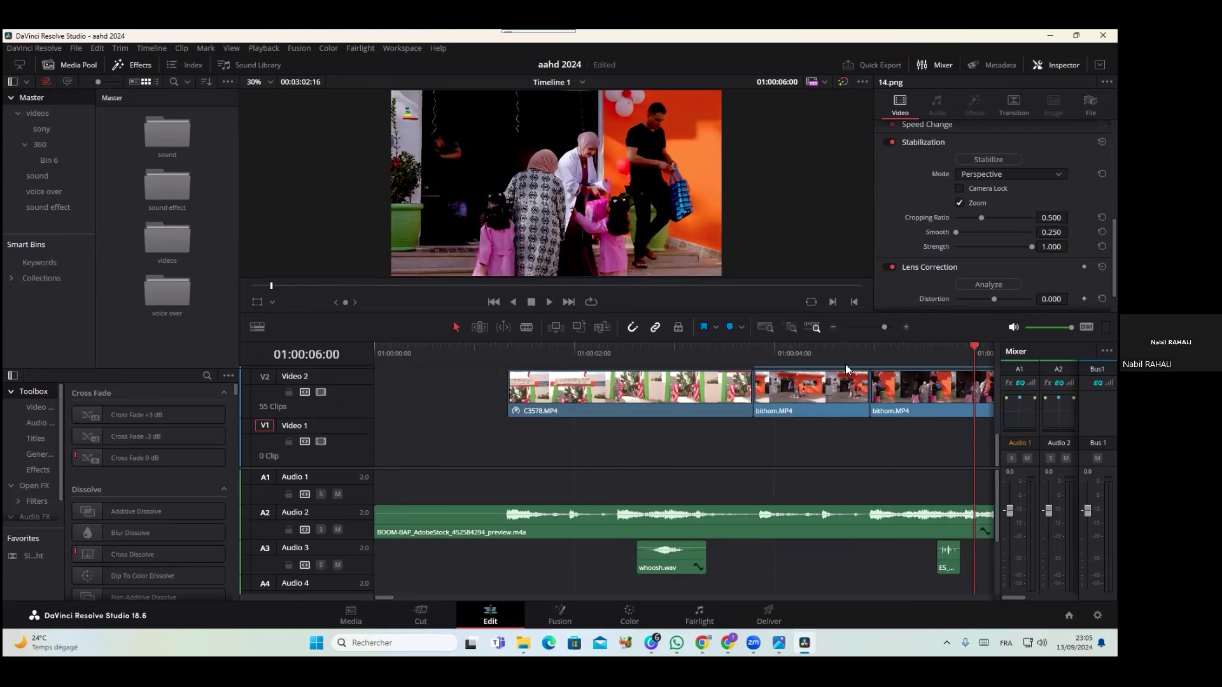
left_click(891, 354)
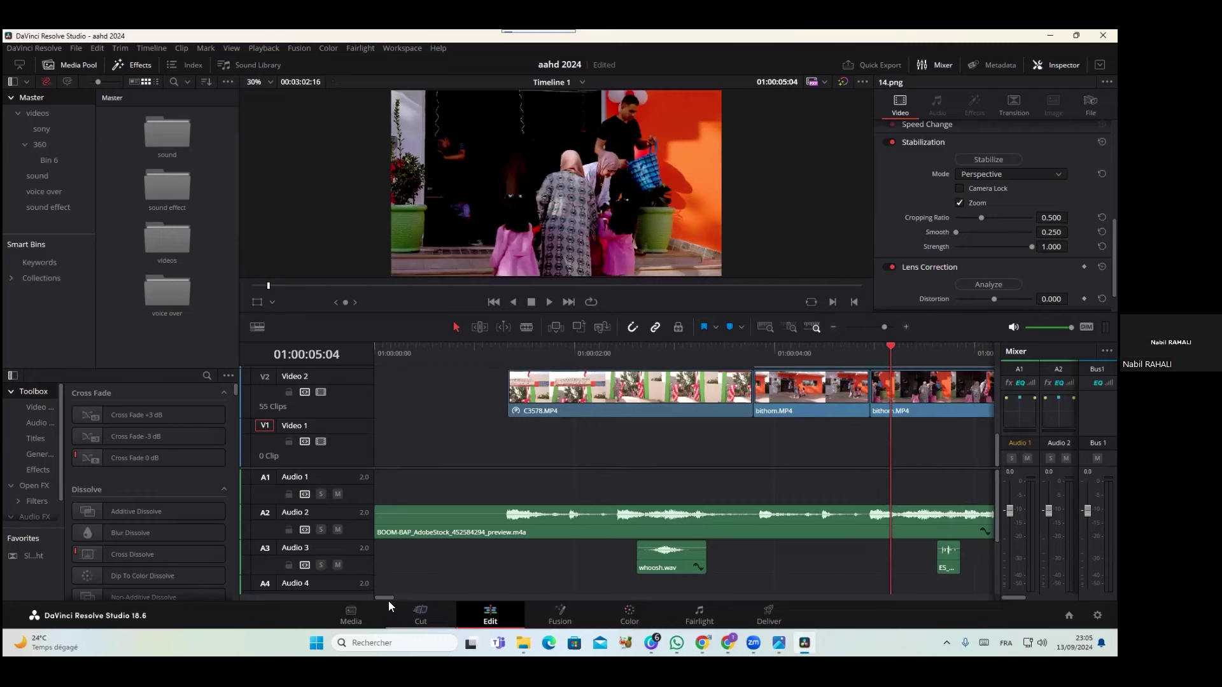
left_click_drag(401, 597, 425, 595)
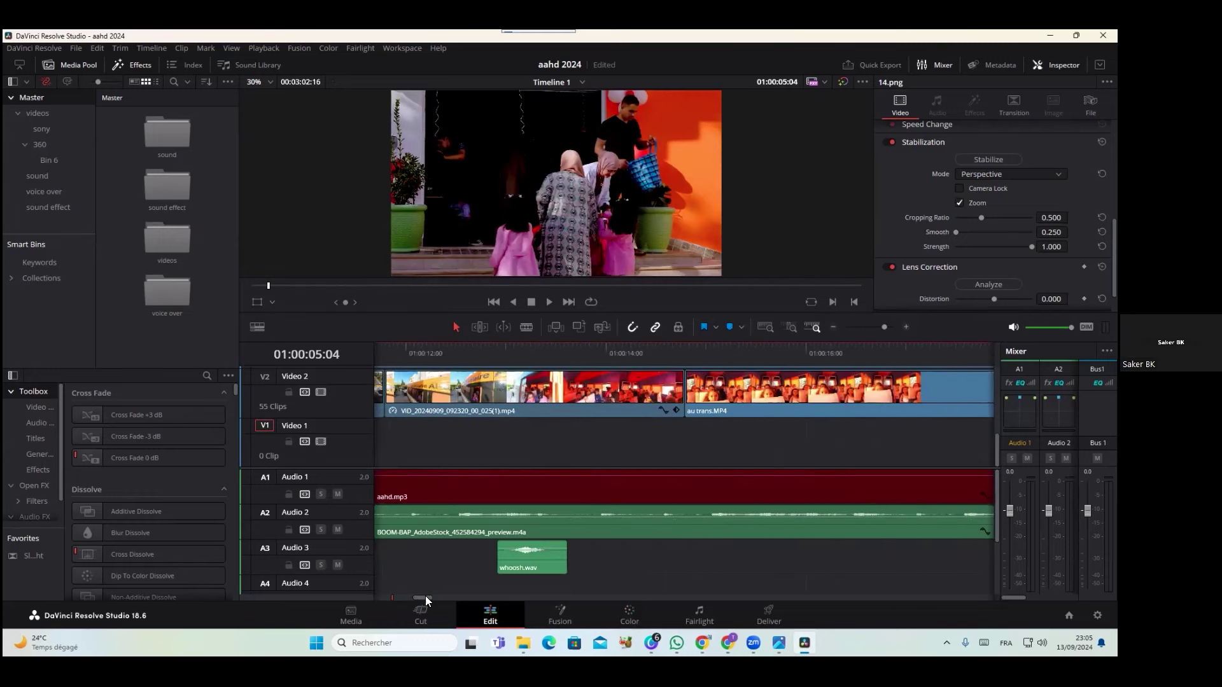
left_click(422, 354)
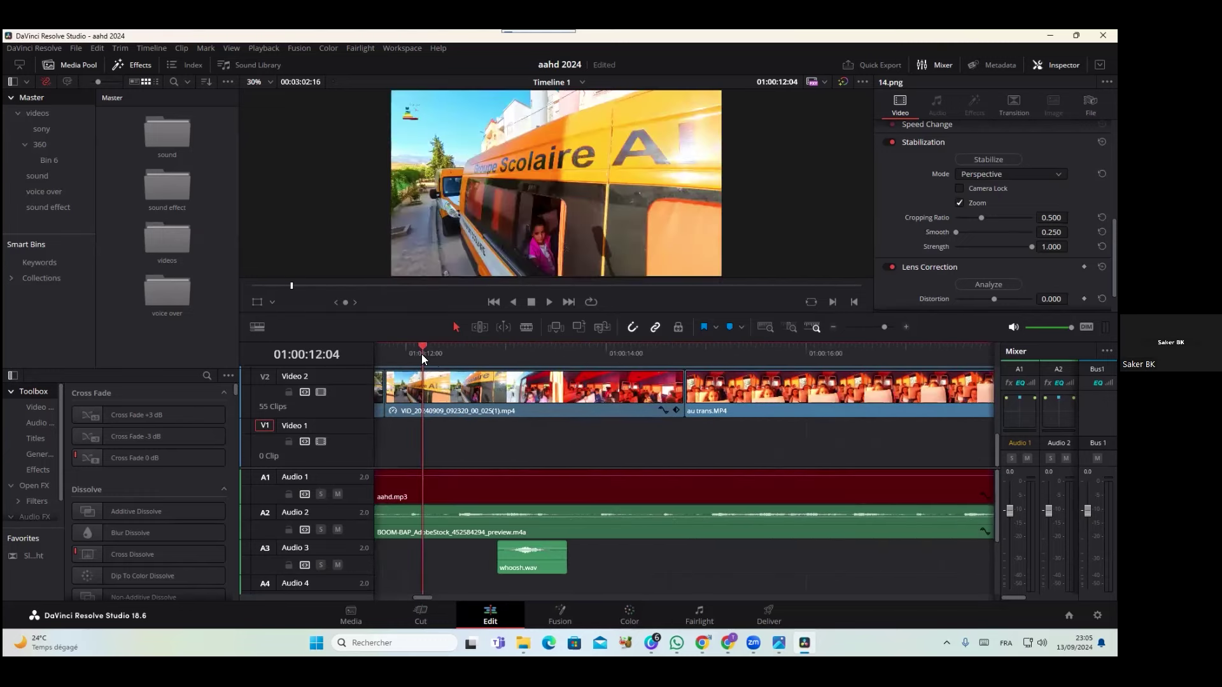
Play the bus footage twice, pausing at 01:00:14:11 and stopping at 01:00:16:05
left_click(546, 305)
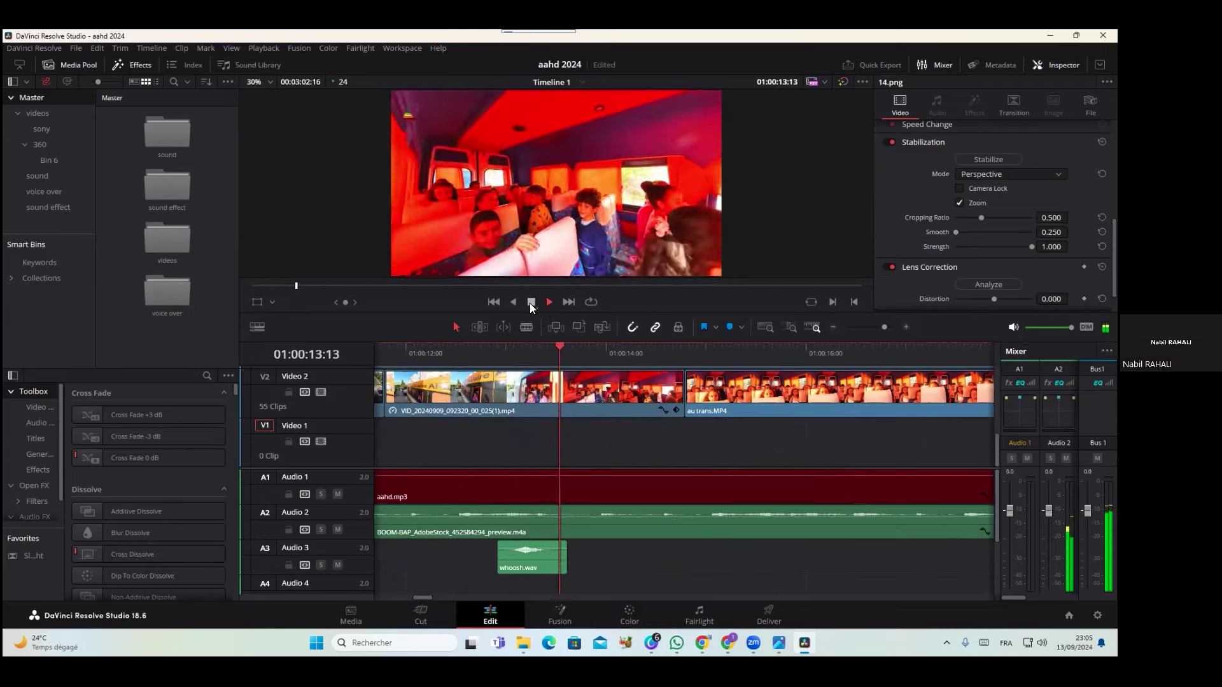
left_click(529, 303)
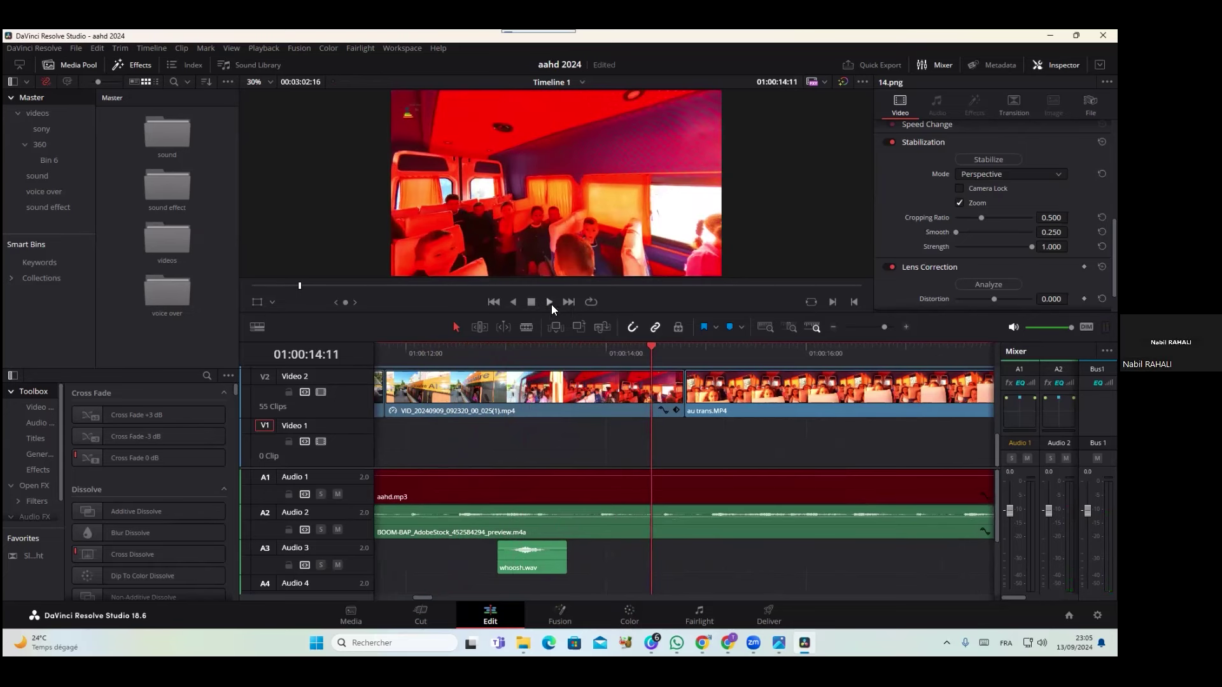
left_click(550, 302)
left_click(531, 301)
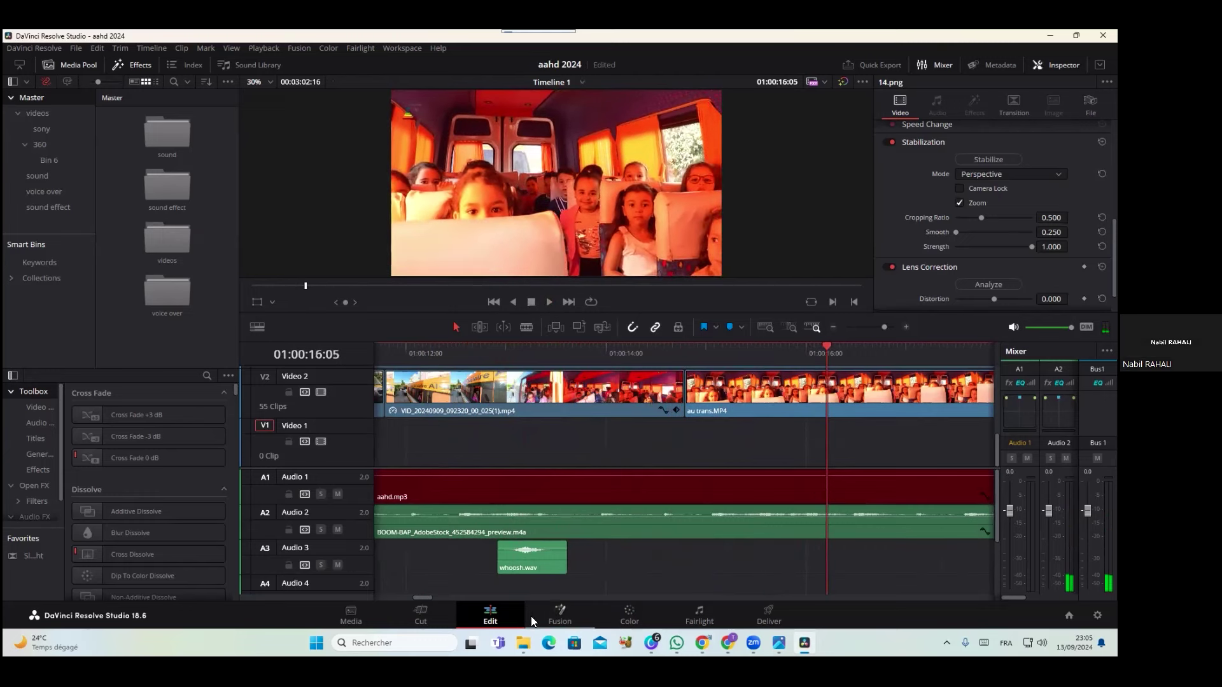